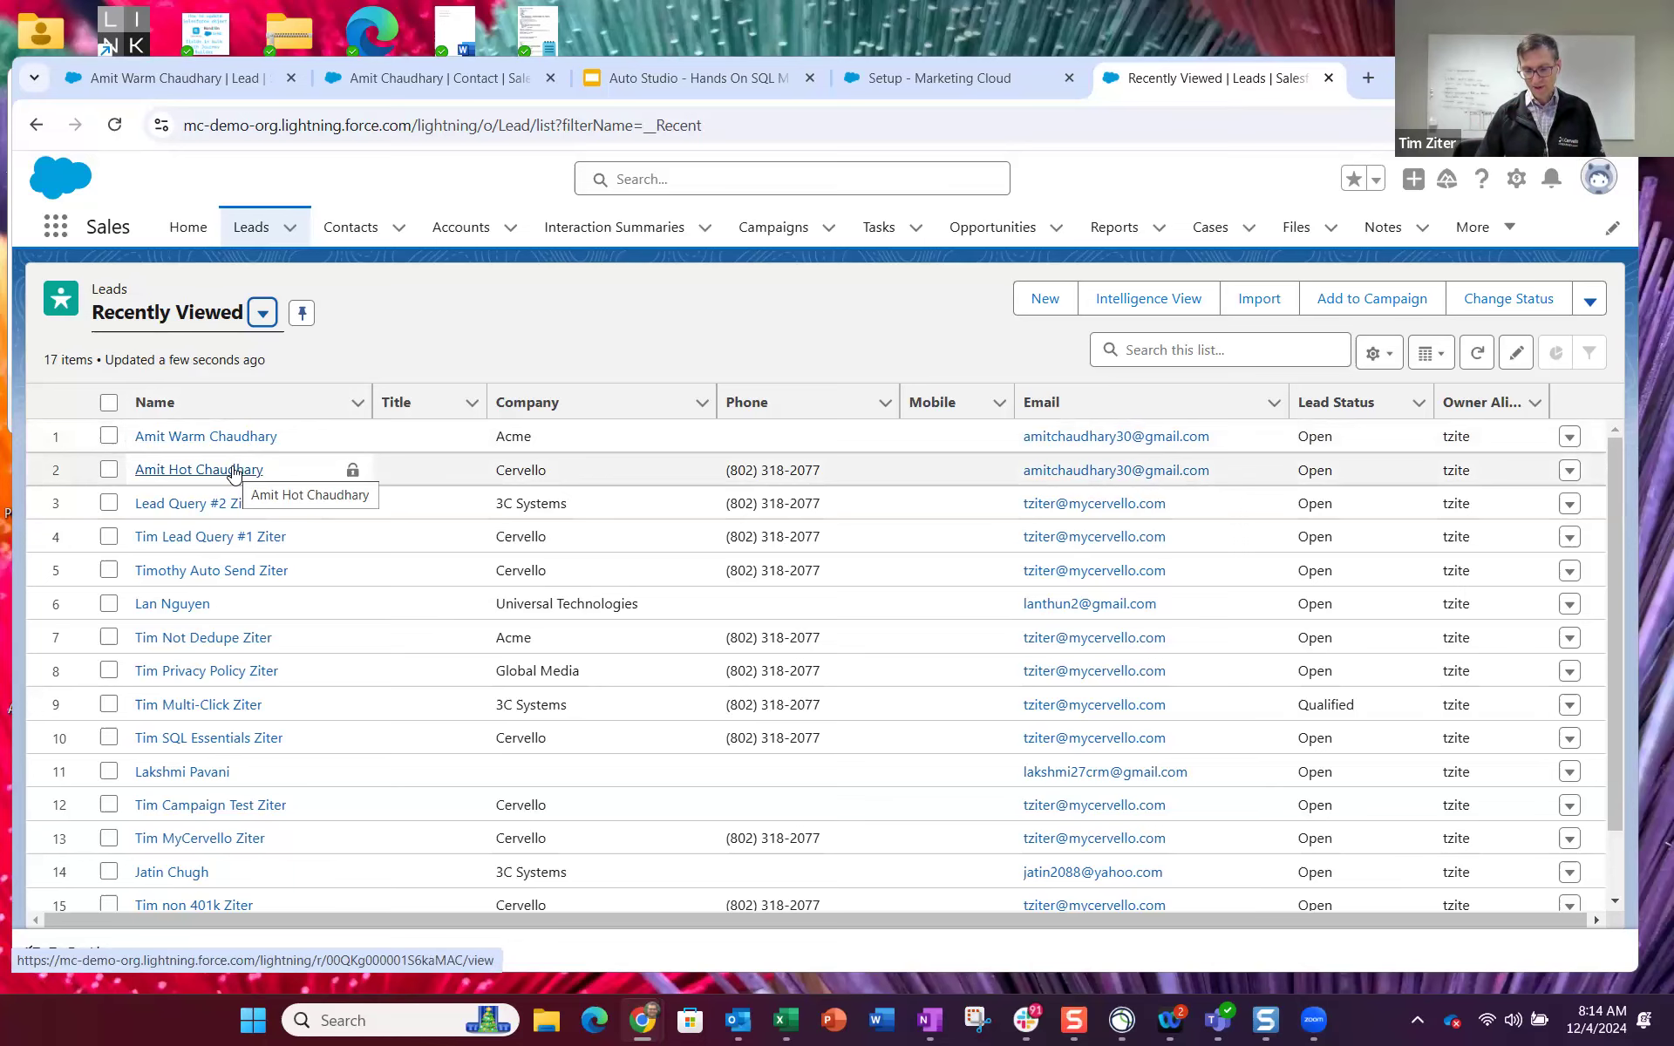
Step: Review the details of the Cervello lead marked Hot and open the matching Cervello account record
click(234, 471)
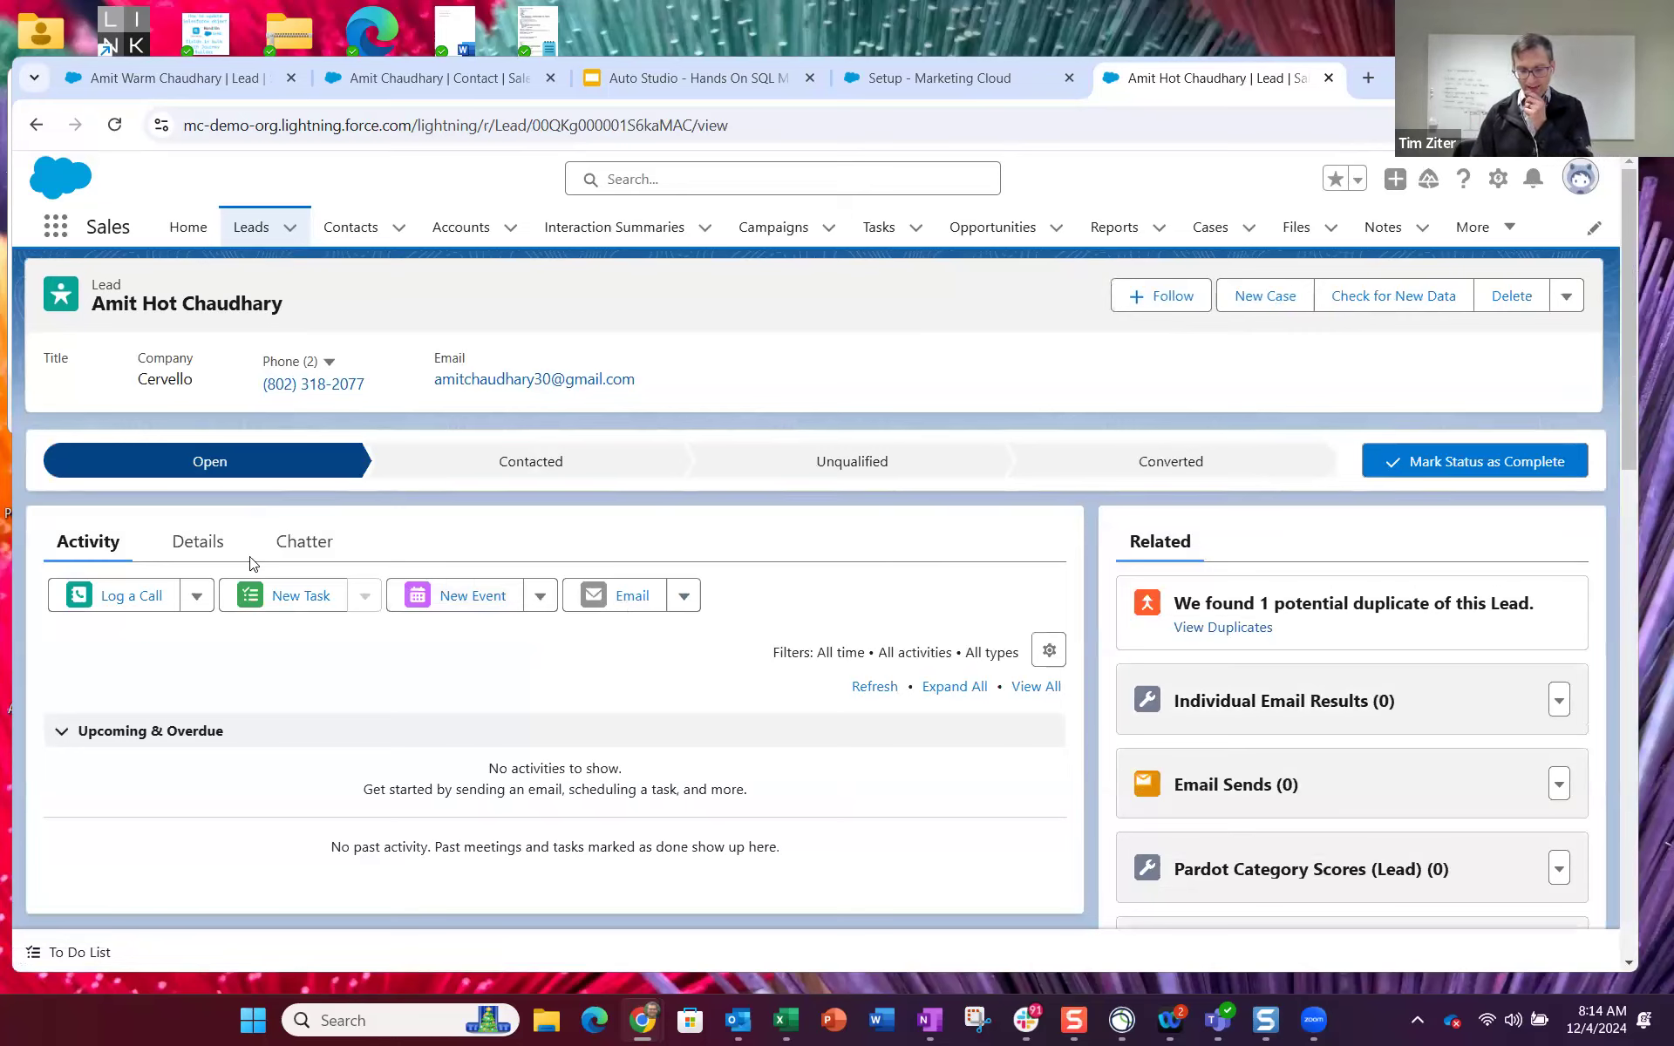
click(208, 542)
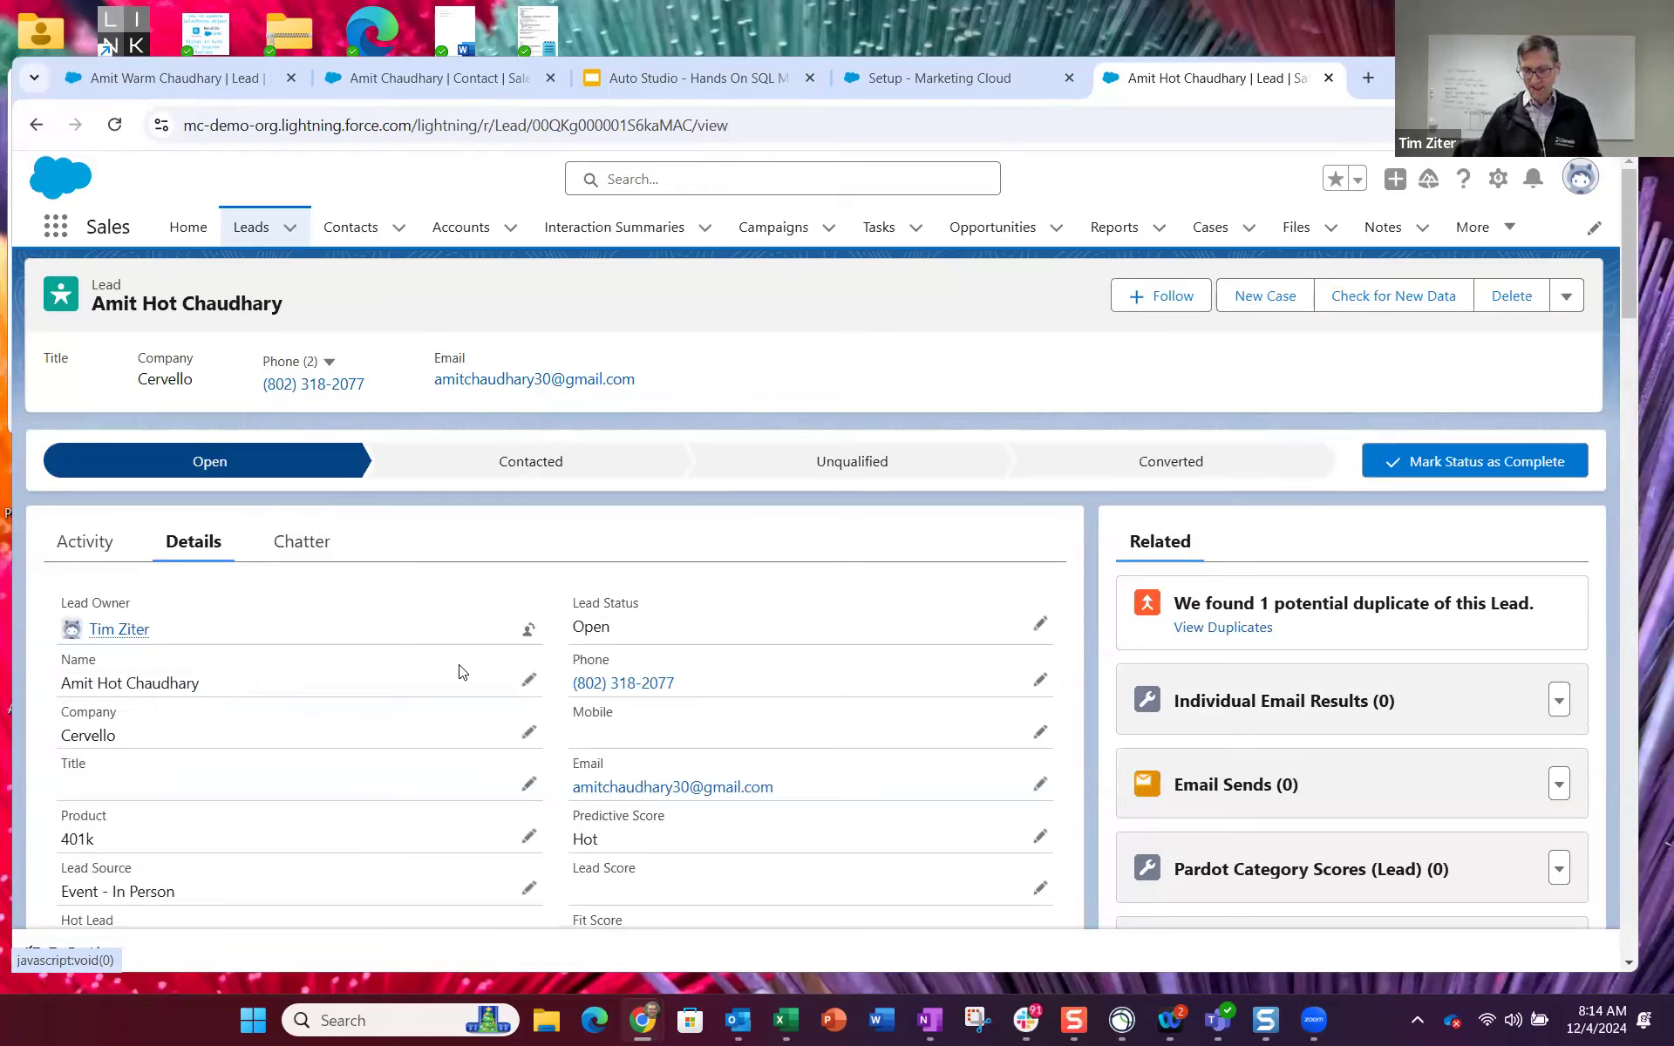
scroll(469, 796, down, 2)
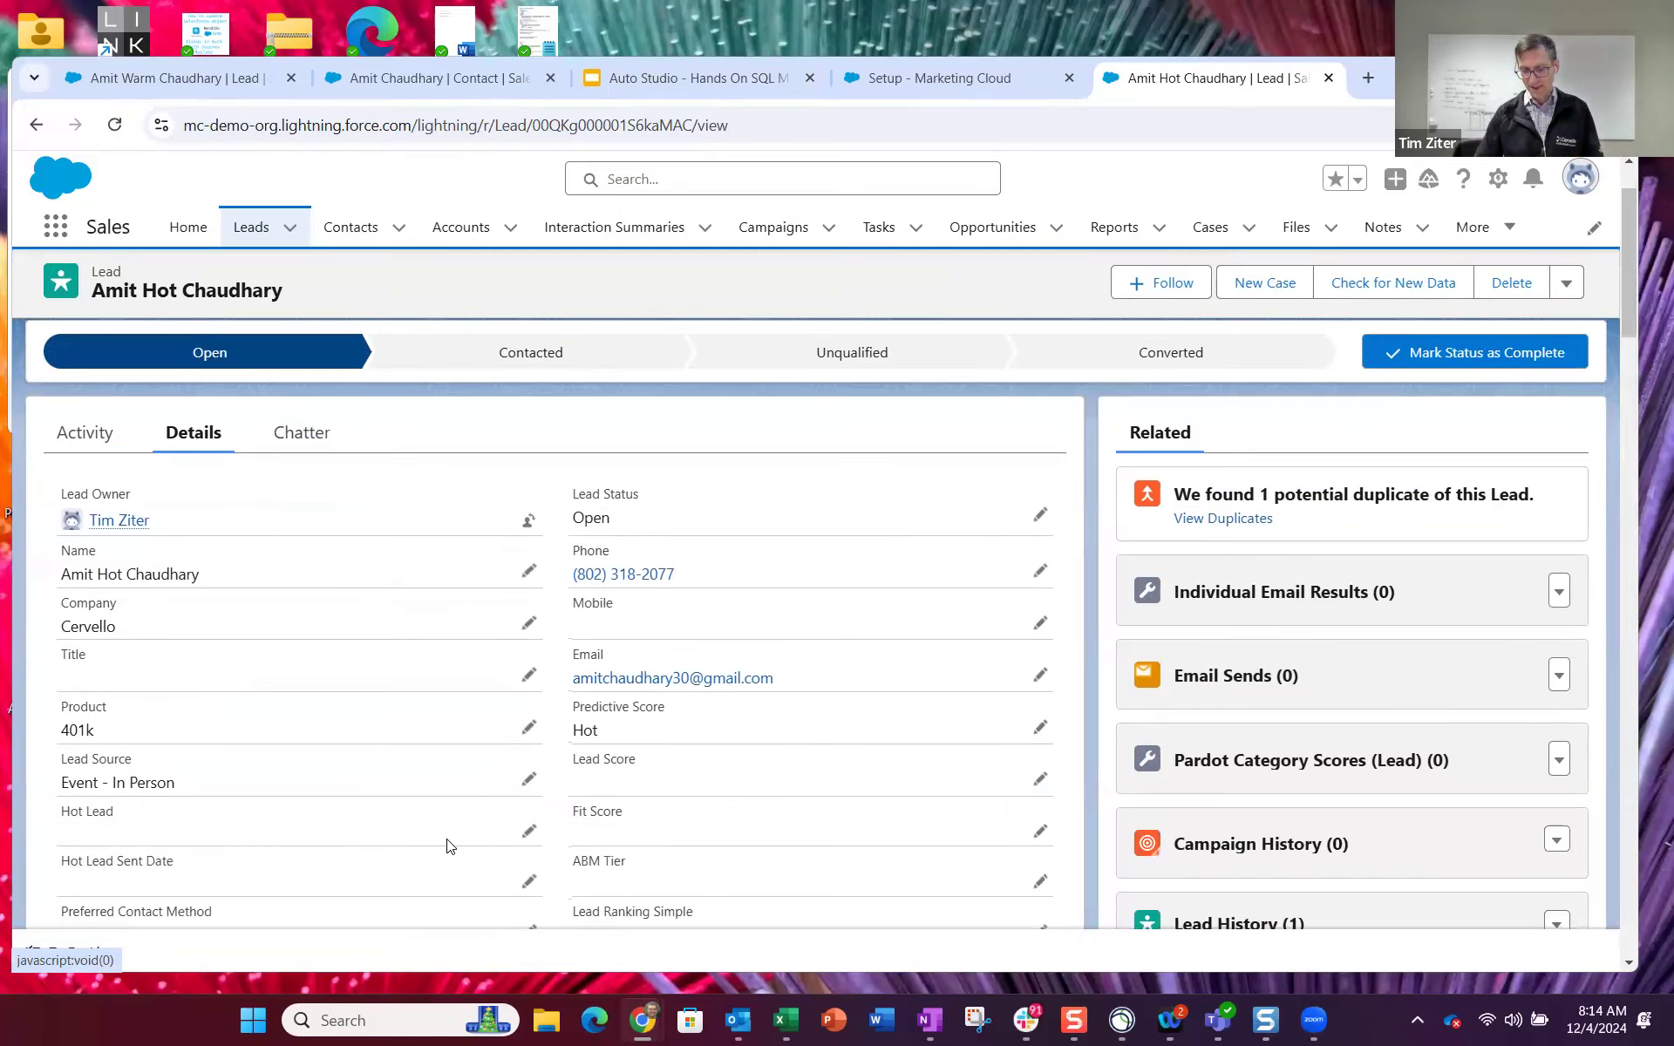
scroll(453, 842, down, 2)
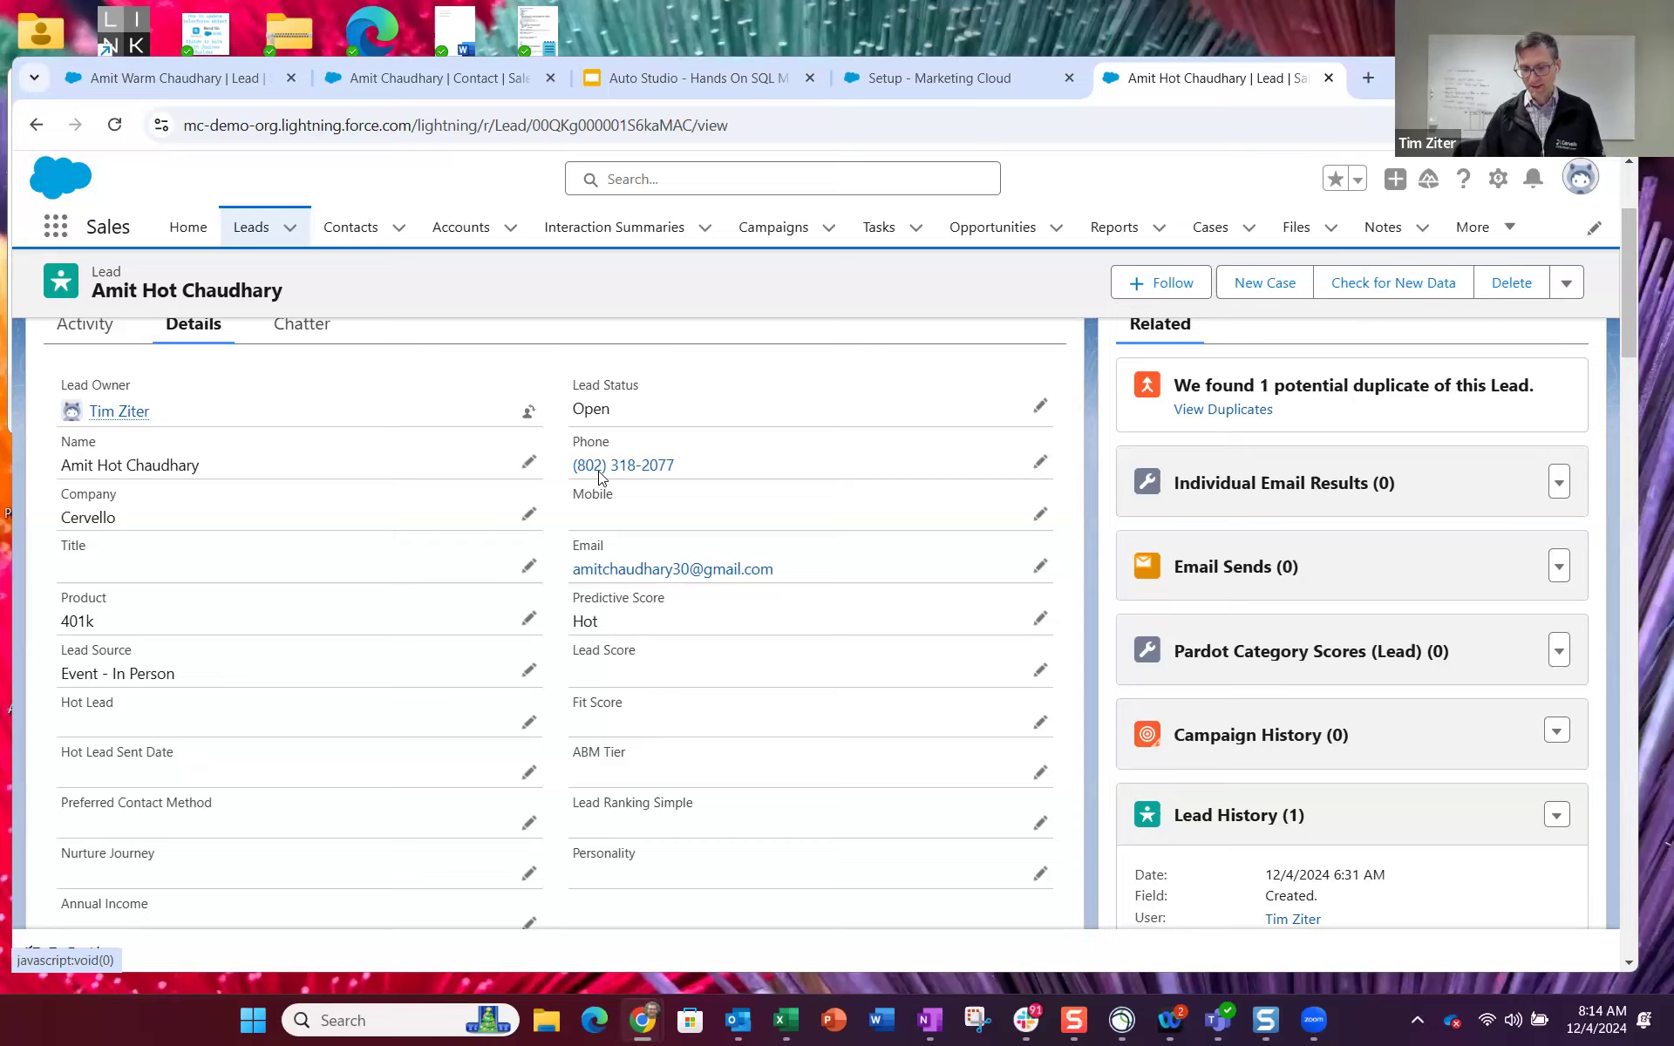
click(466, 231)
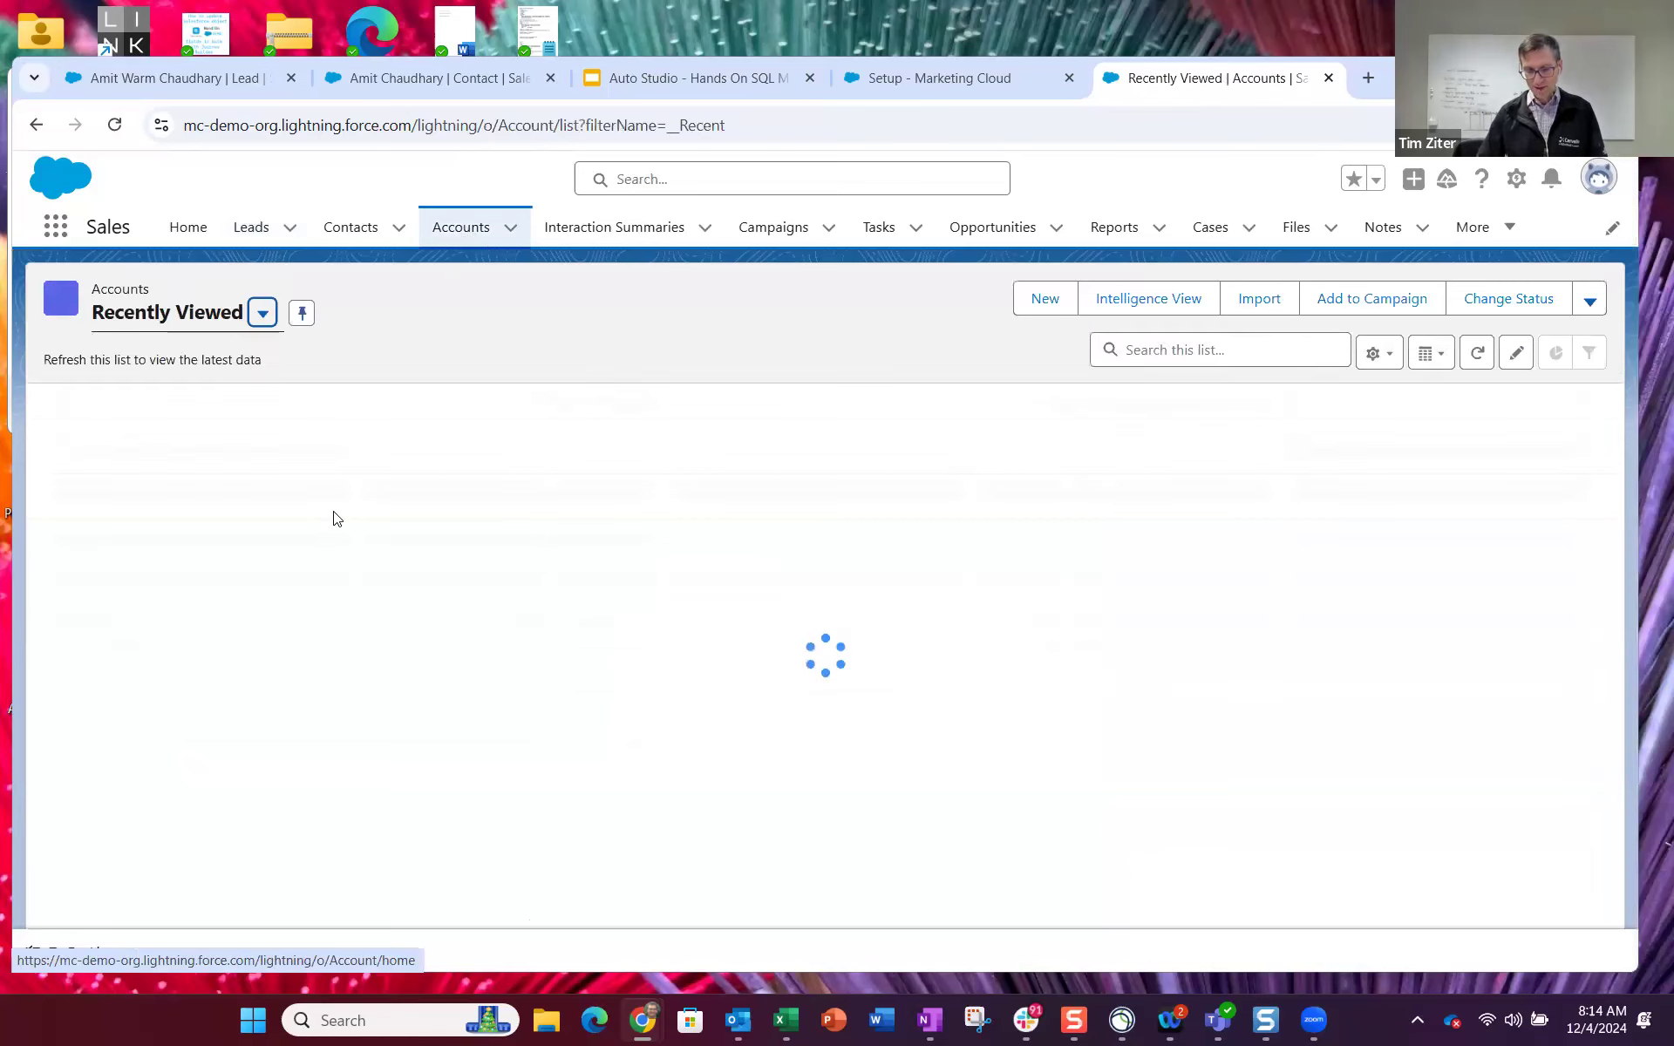
click(175, 471)
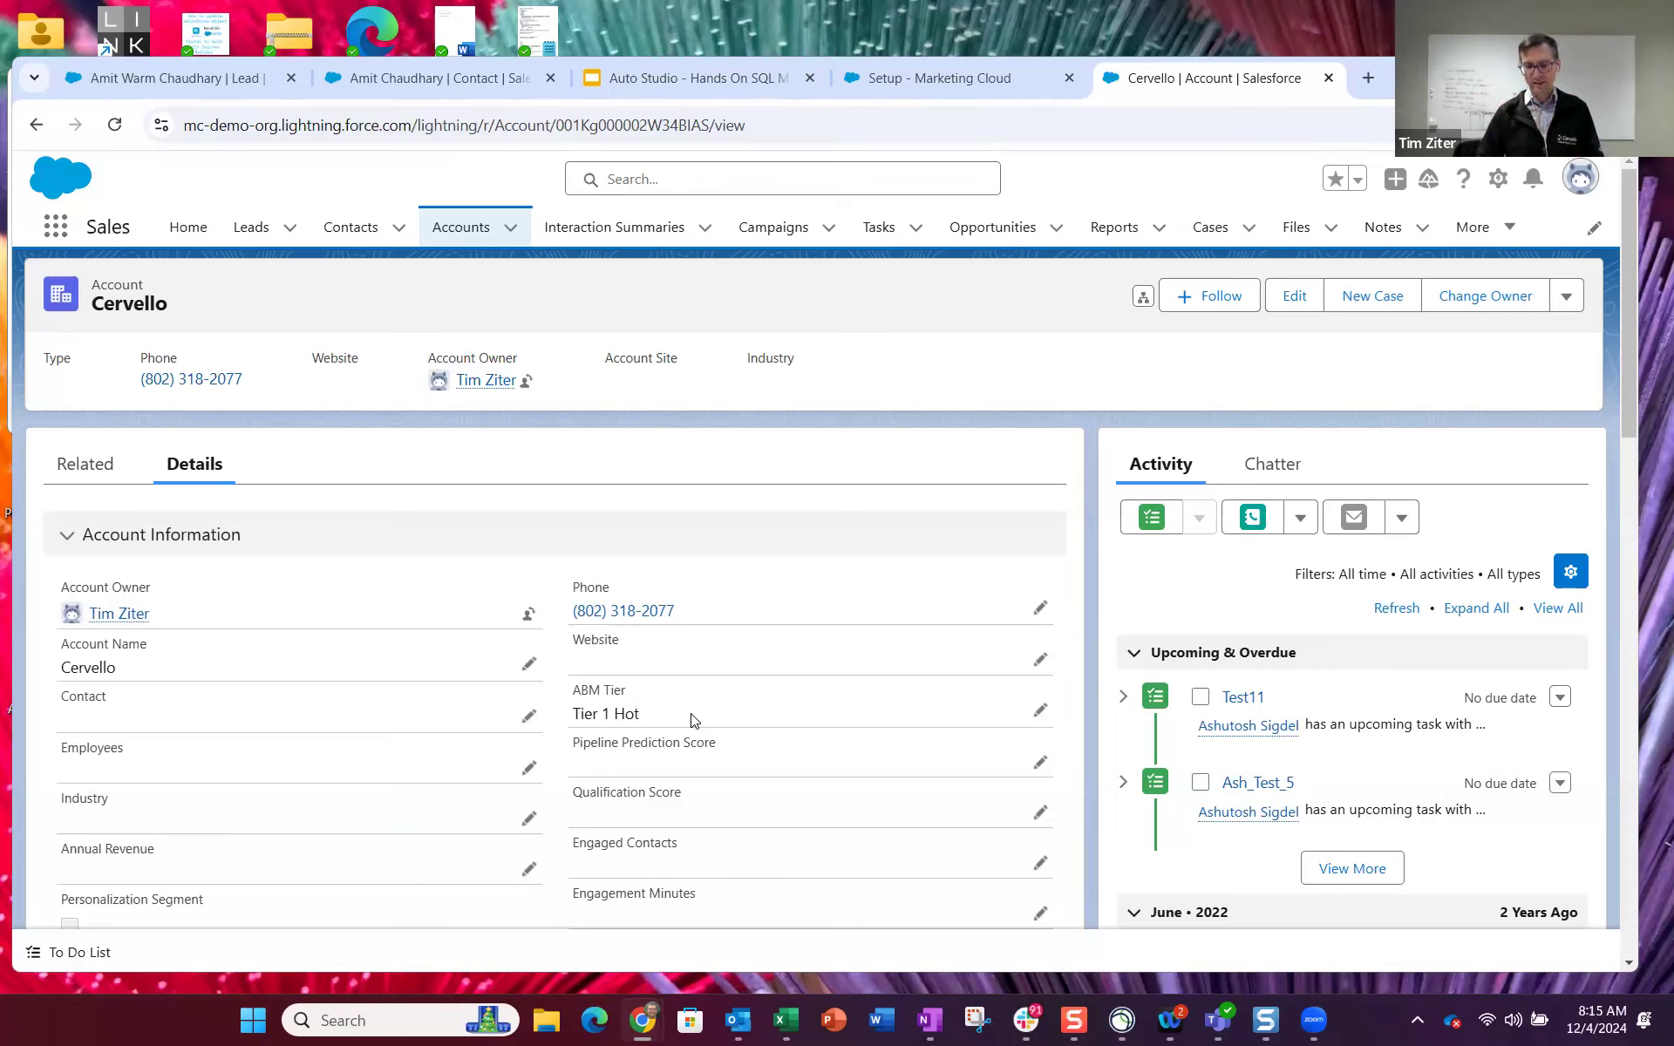
Step: Review the details of the Acme lead marked Warm and open the matching Acme account record
click(245, 233)
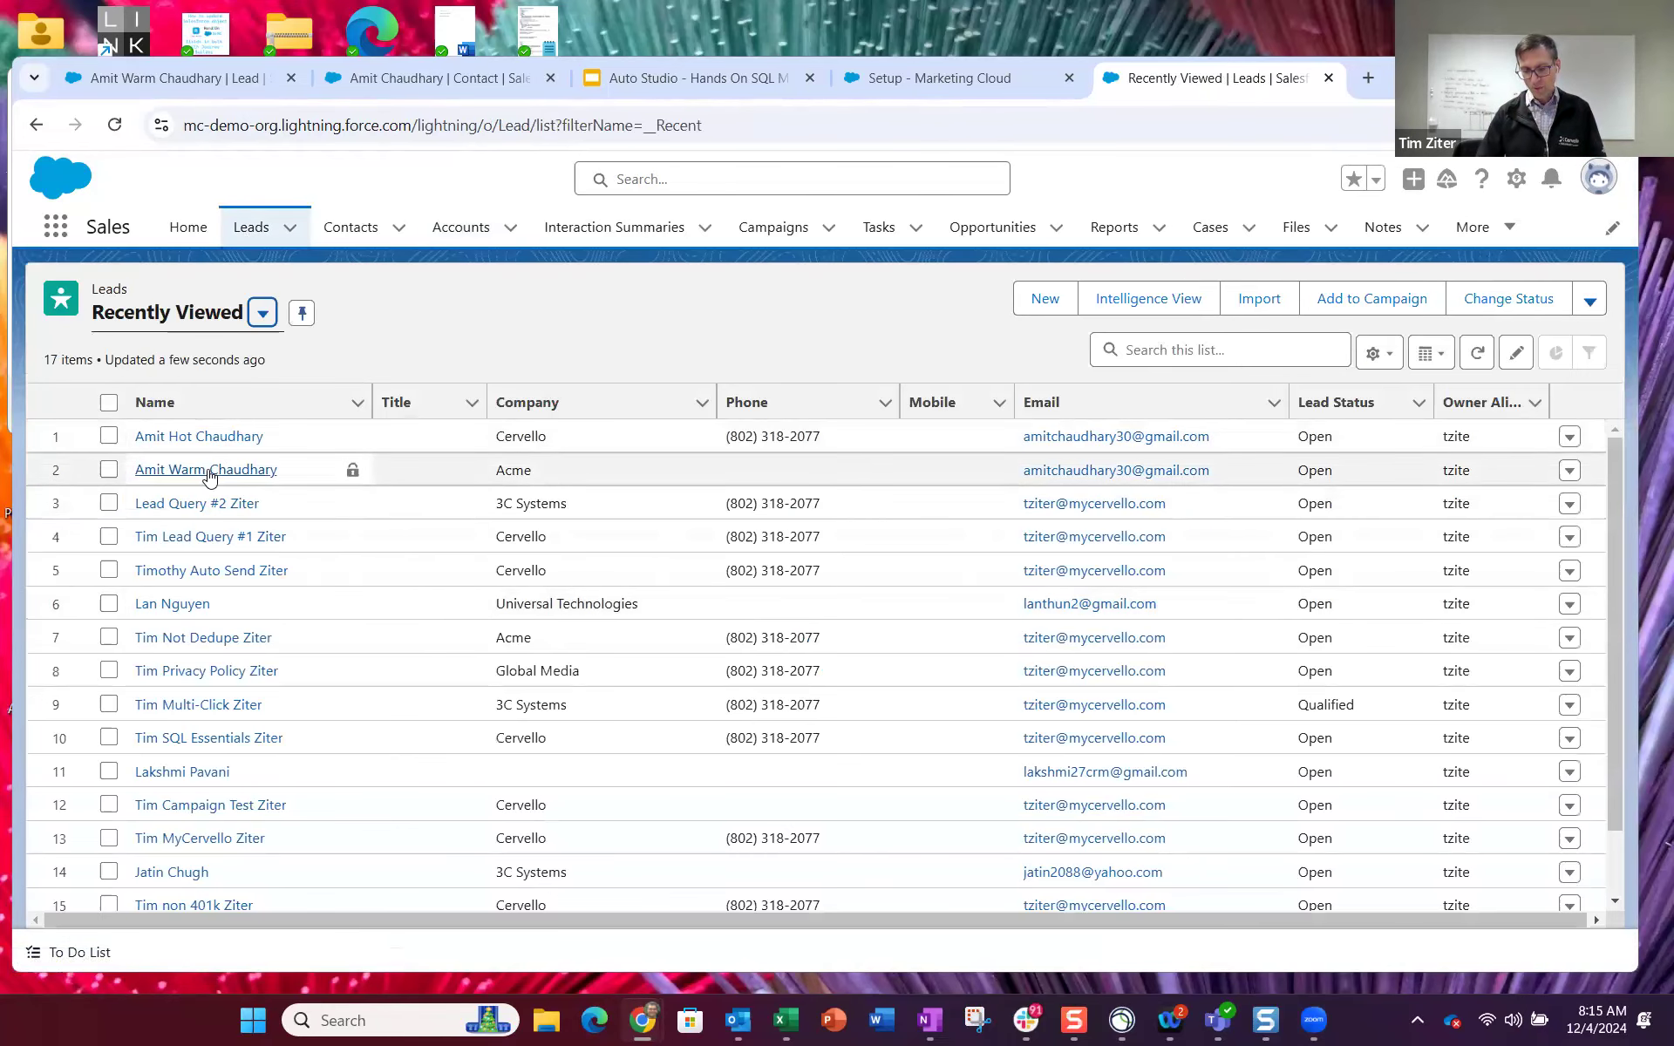
click(207, 471)
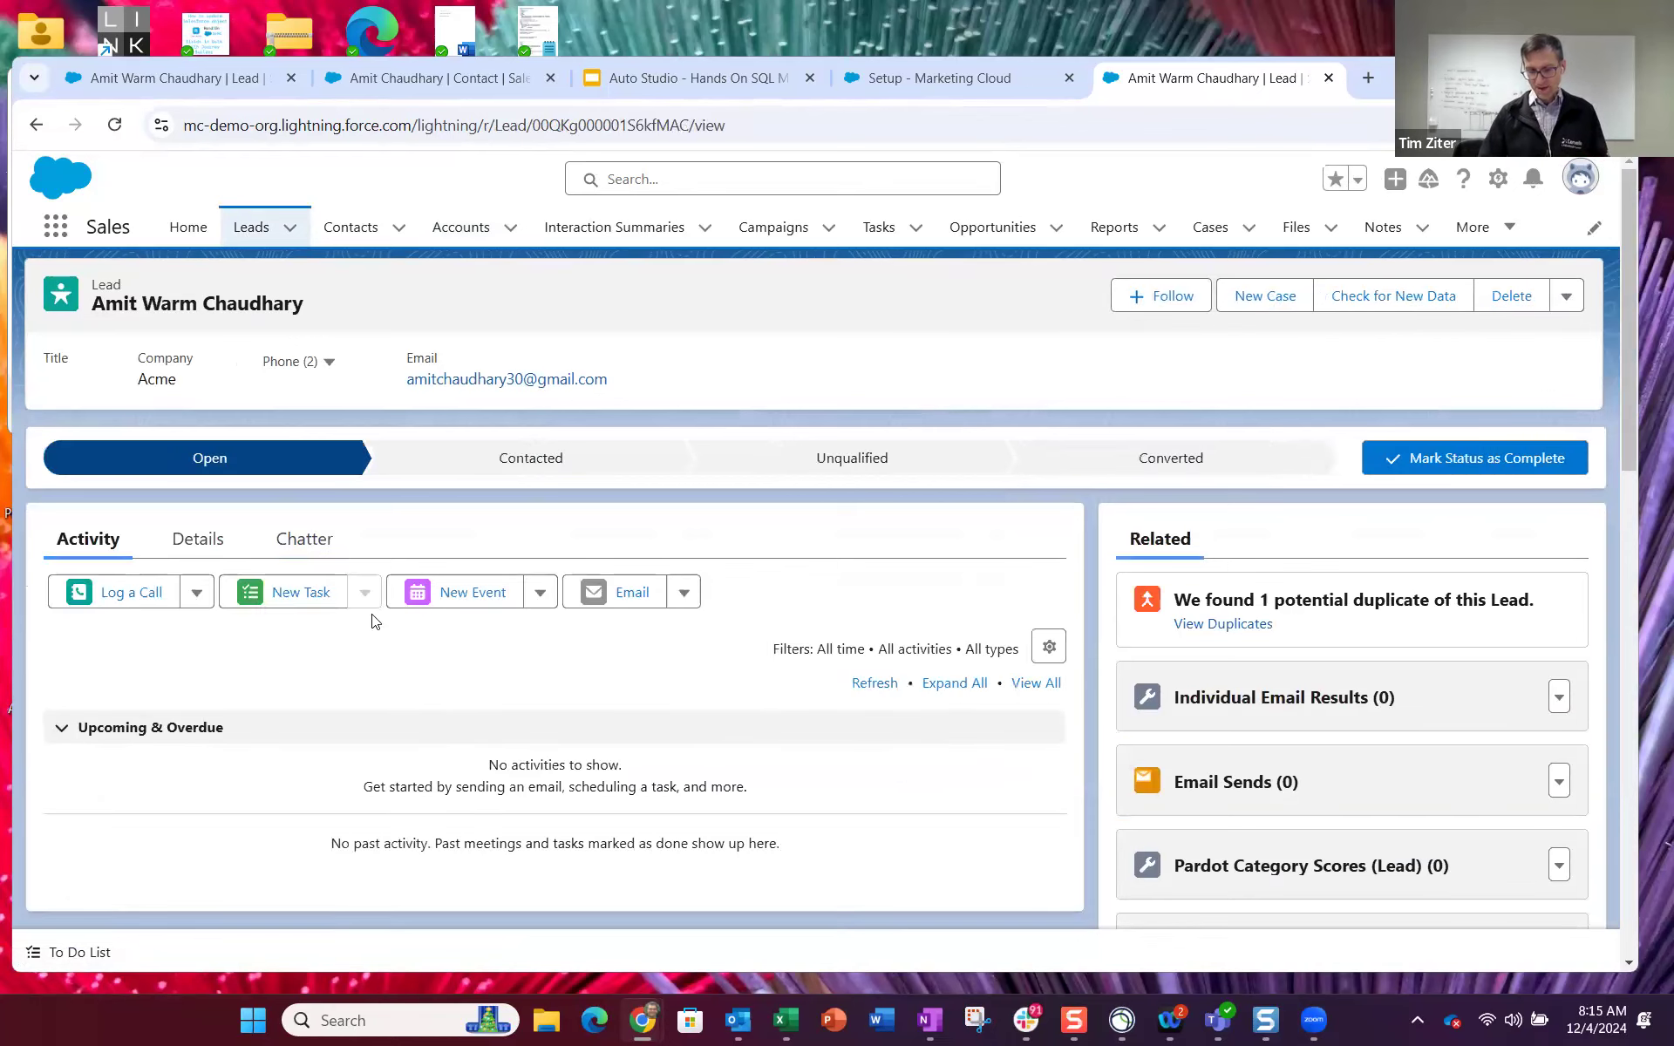
click(194, 539)
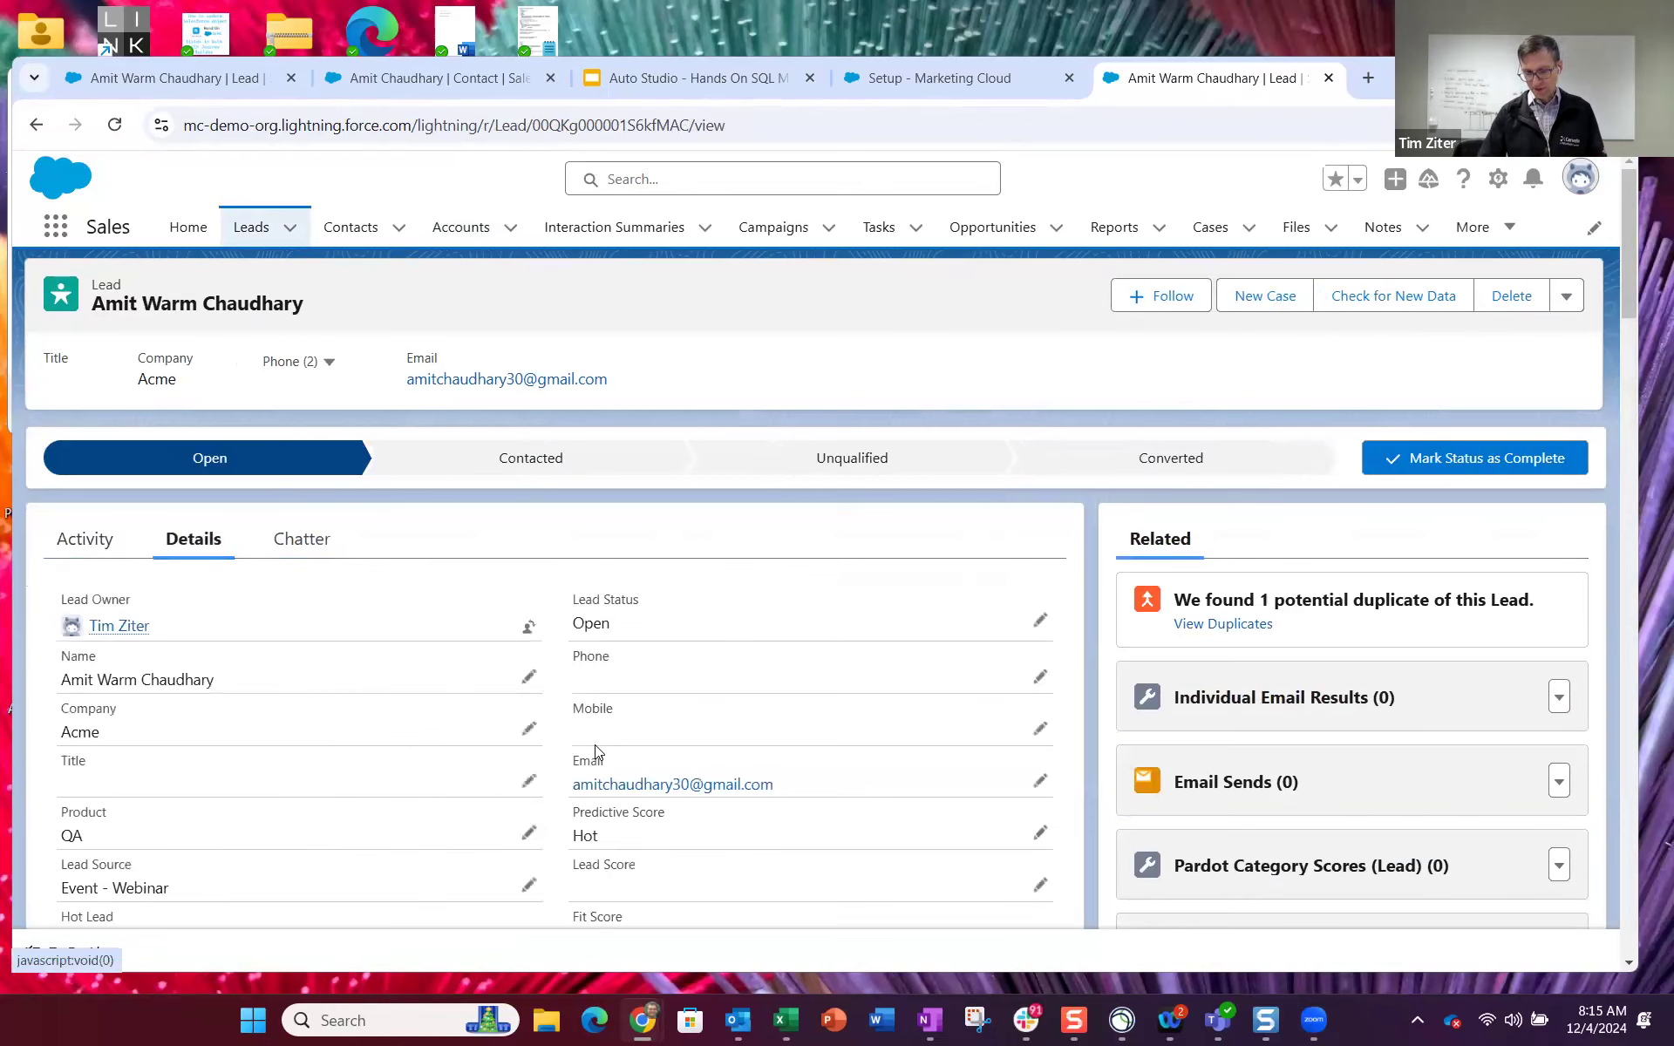
scroll(596, 752, down, 1)
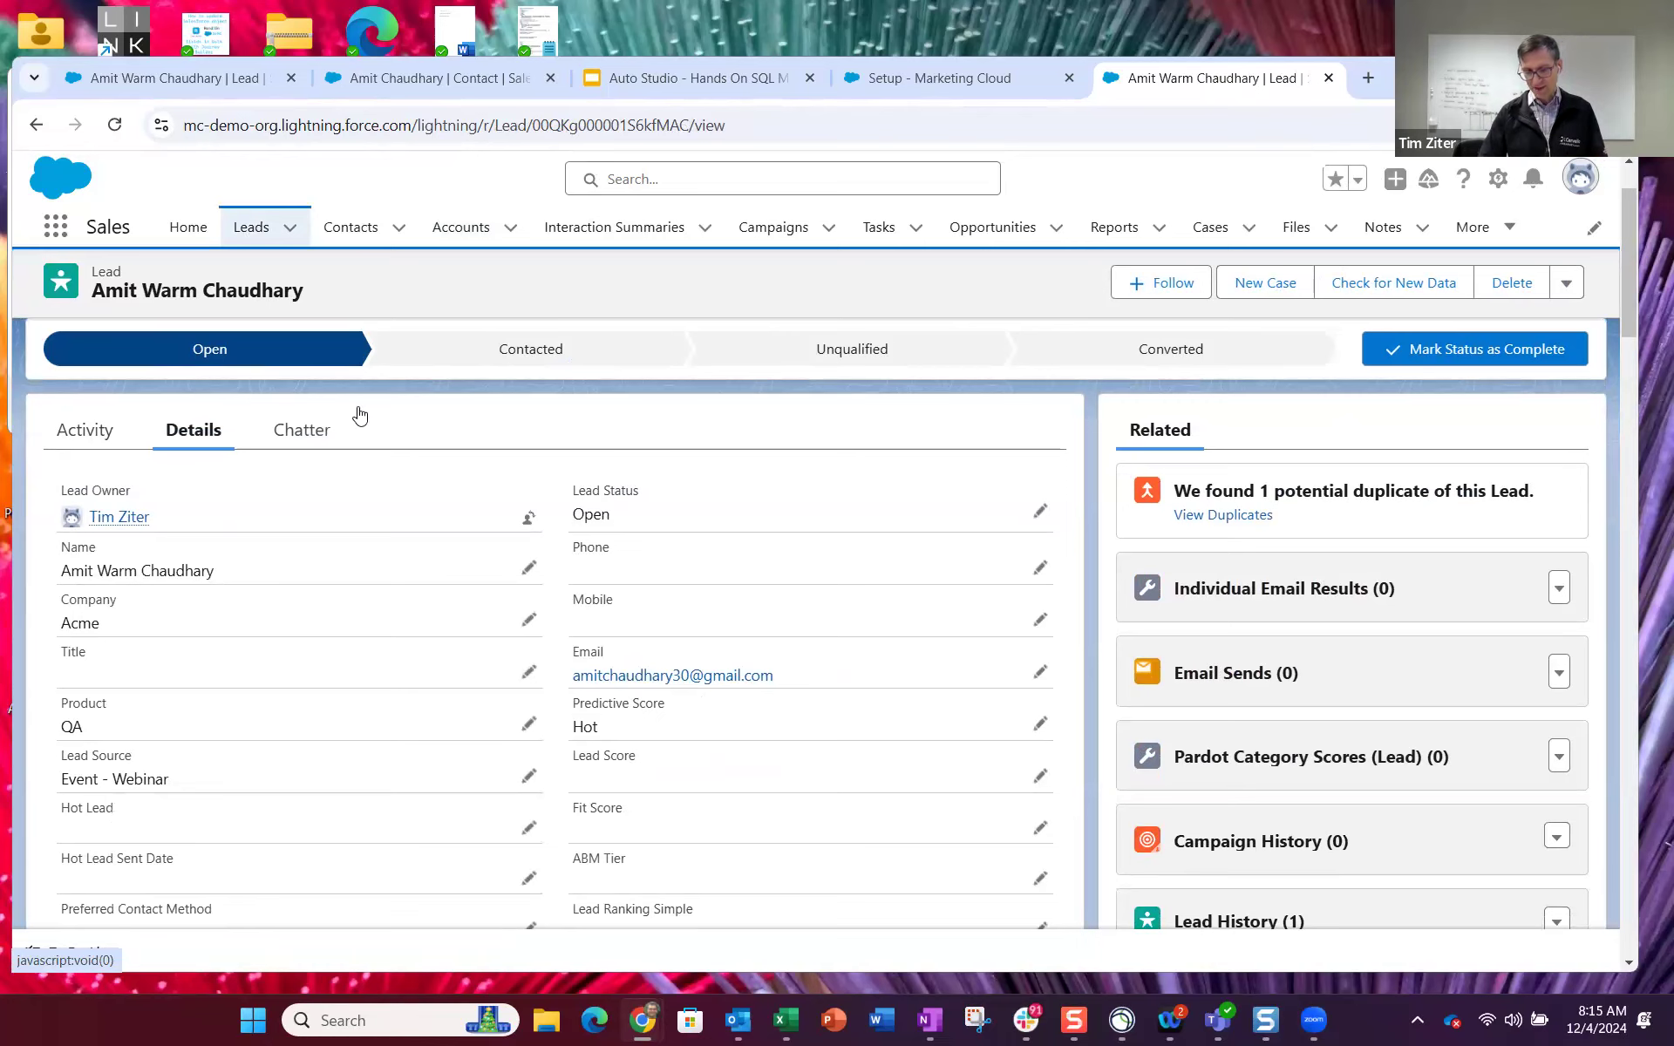
click(454, 231)
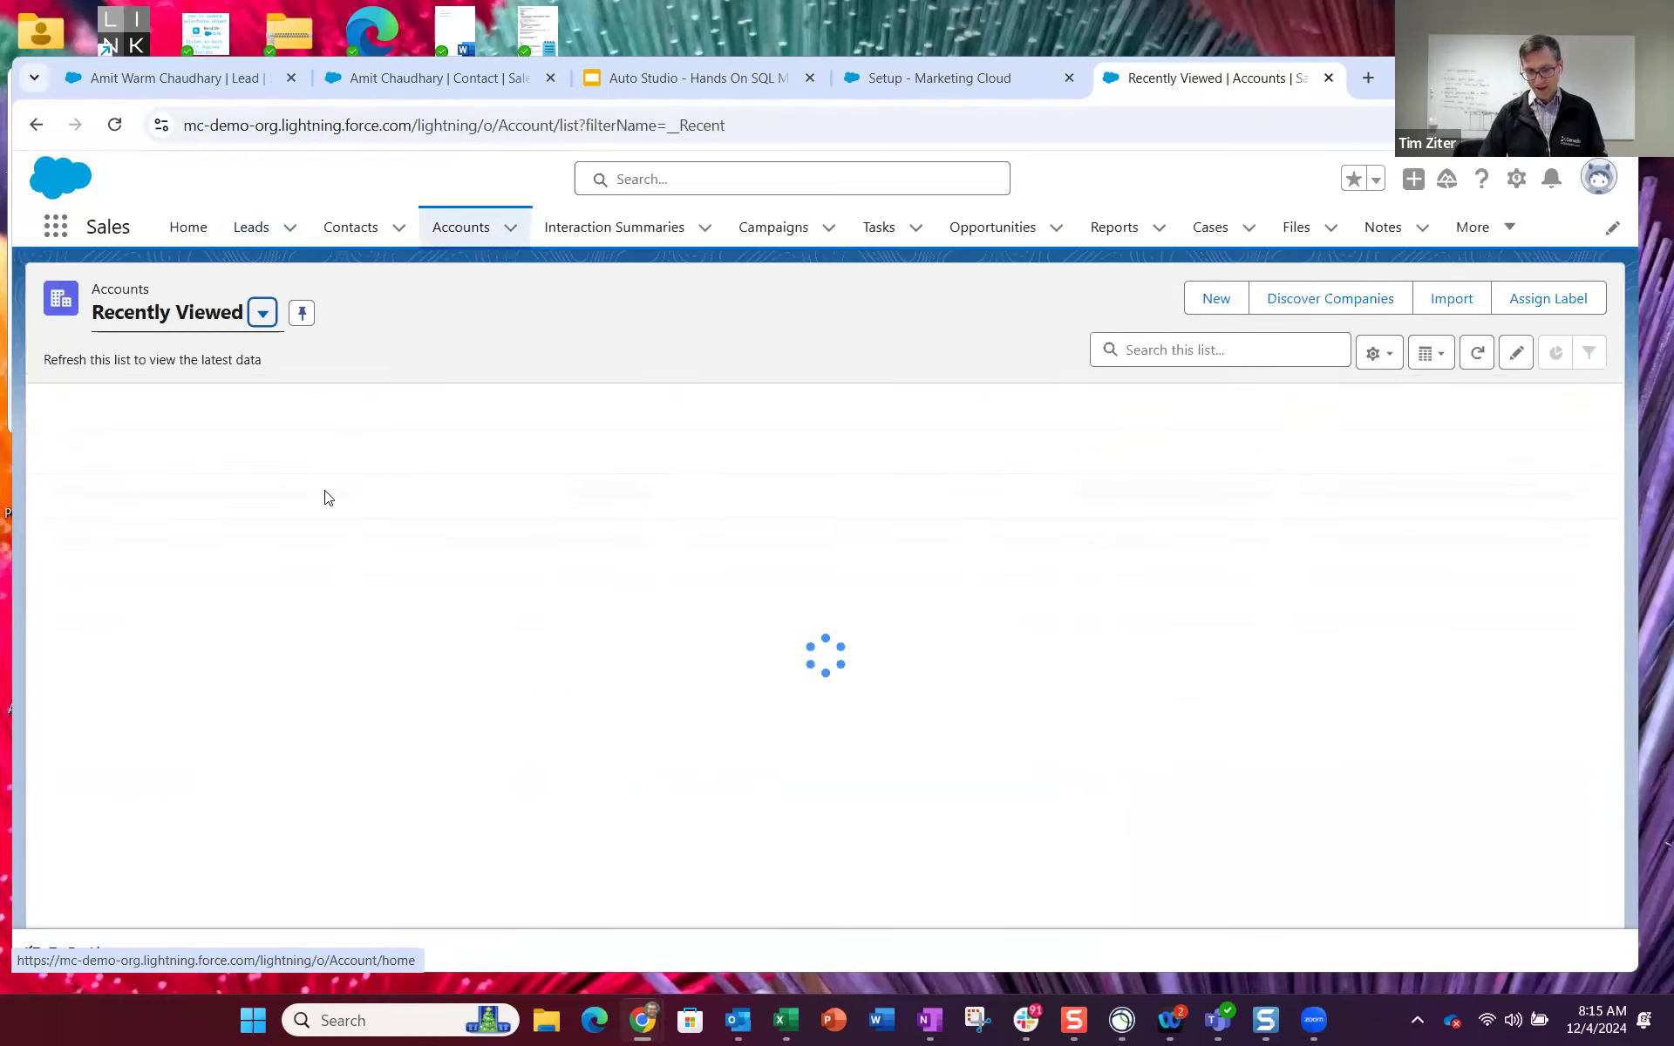
click(159, 475)
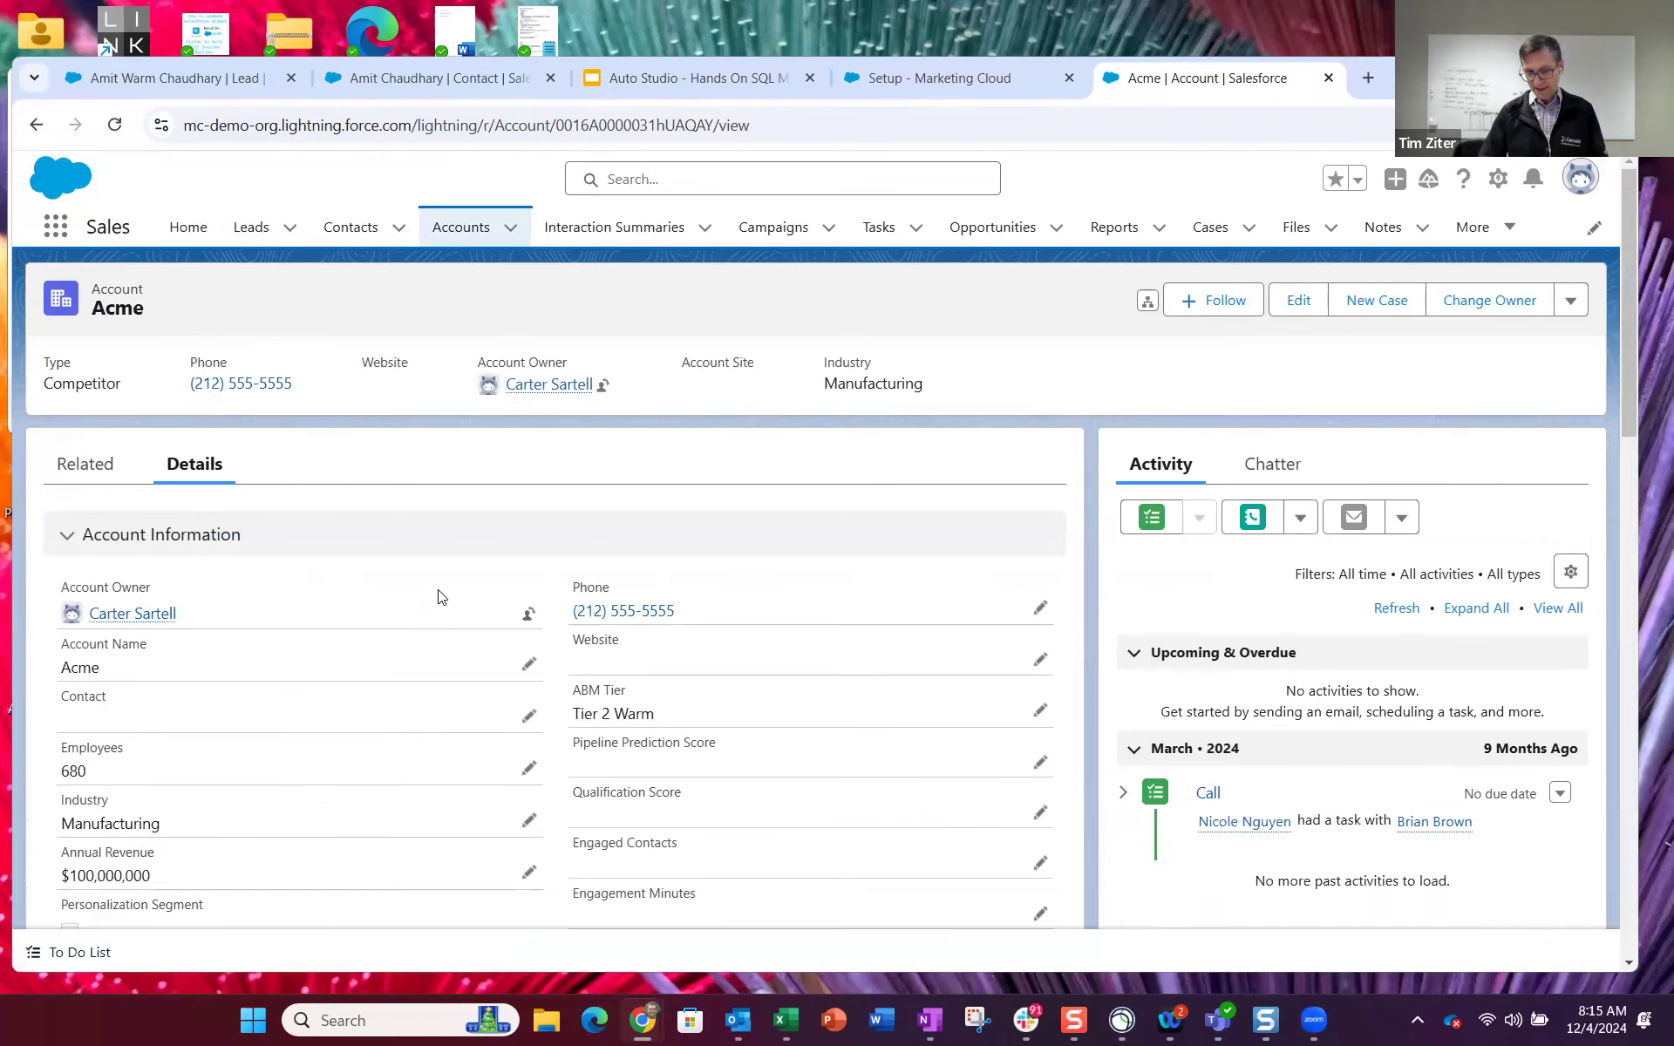
scroll(615, 619, down, 1)
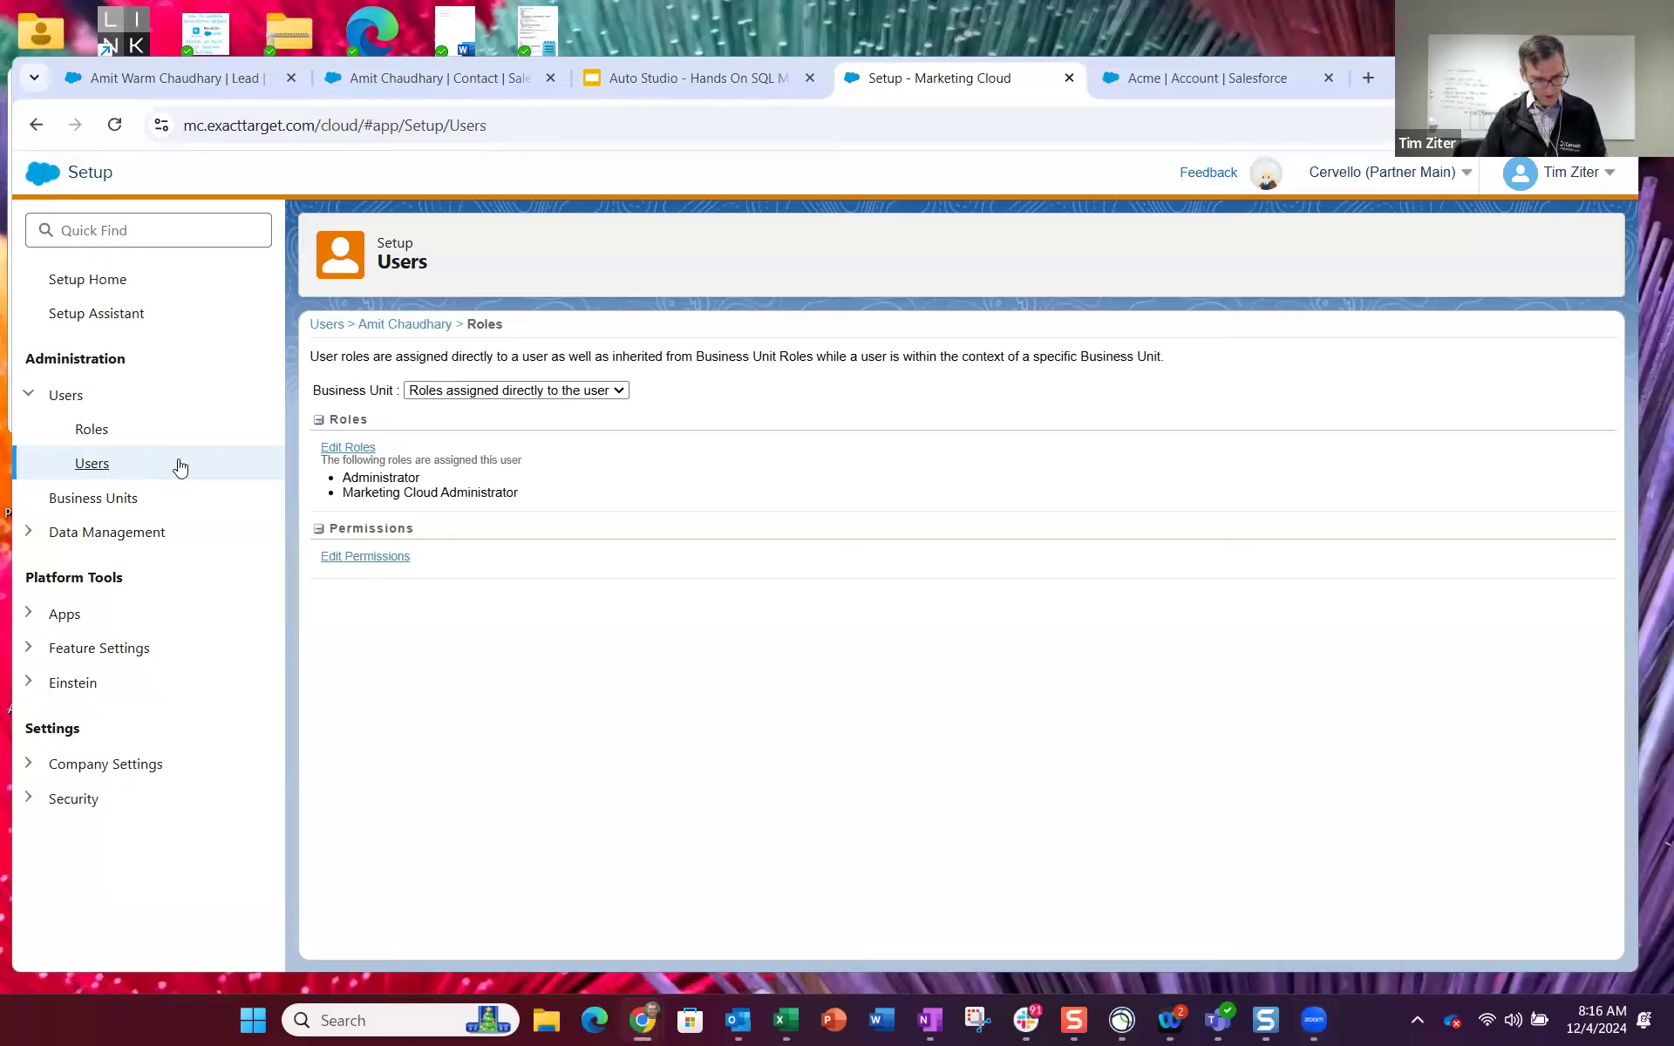
Step: Return from the user's roles to the user's general settings and unlock the locked-out user
click(398, 326)
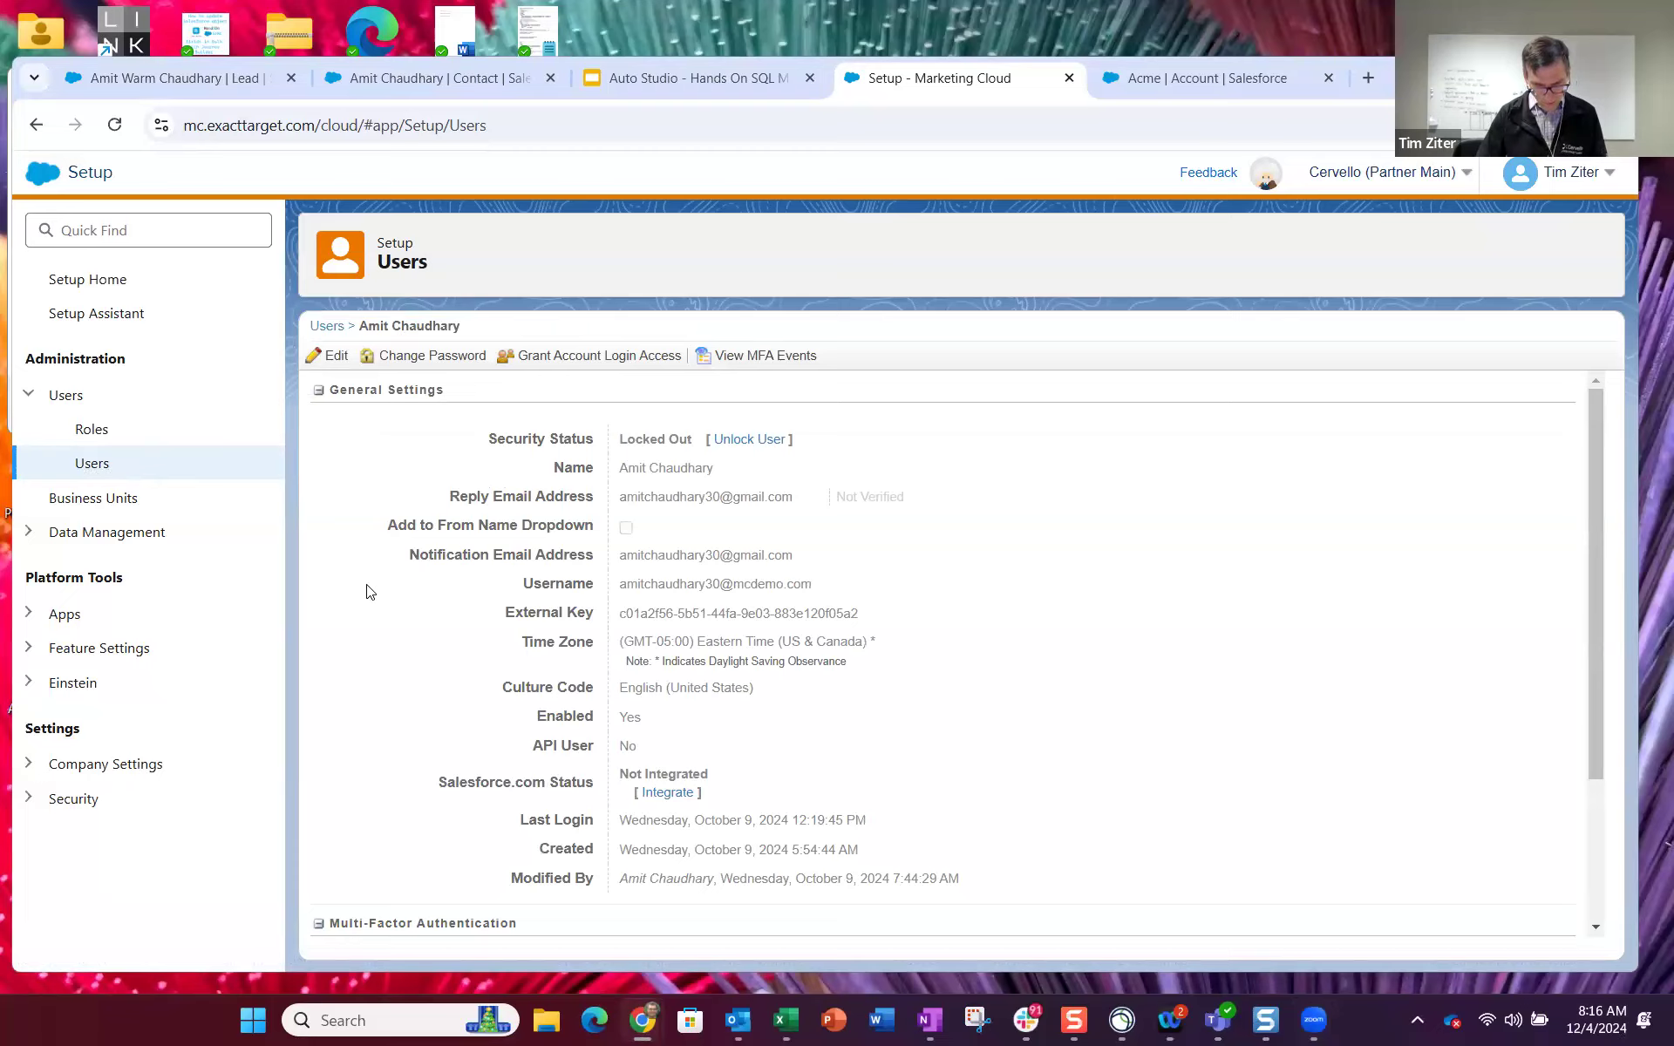
click(755, 444)
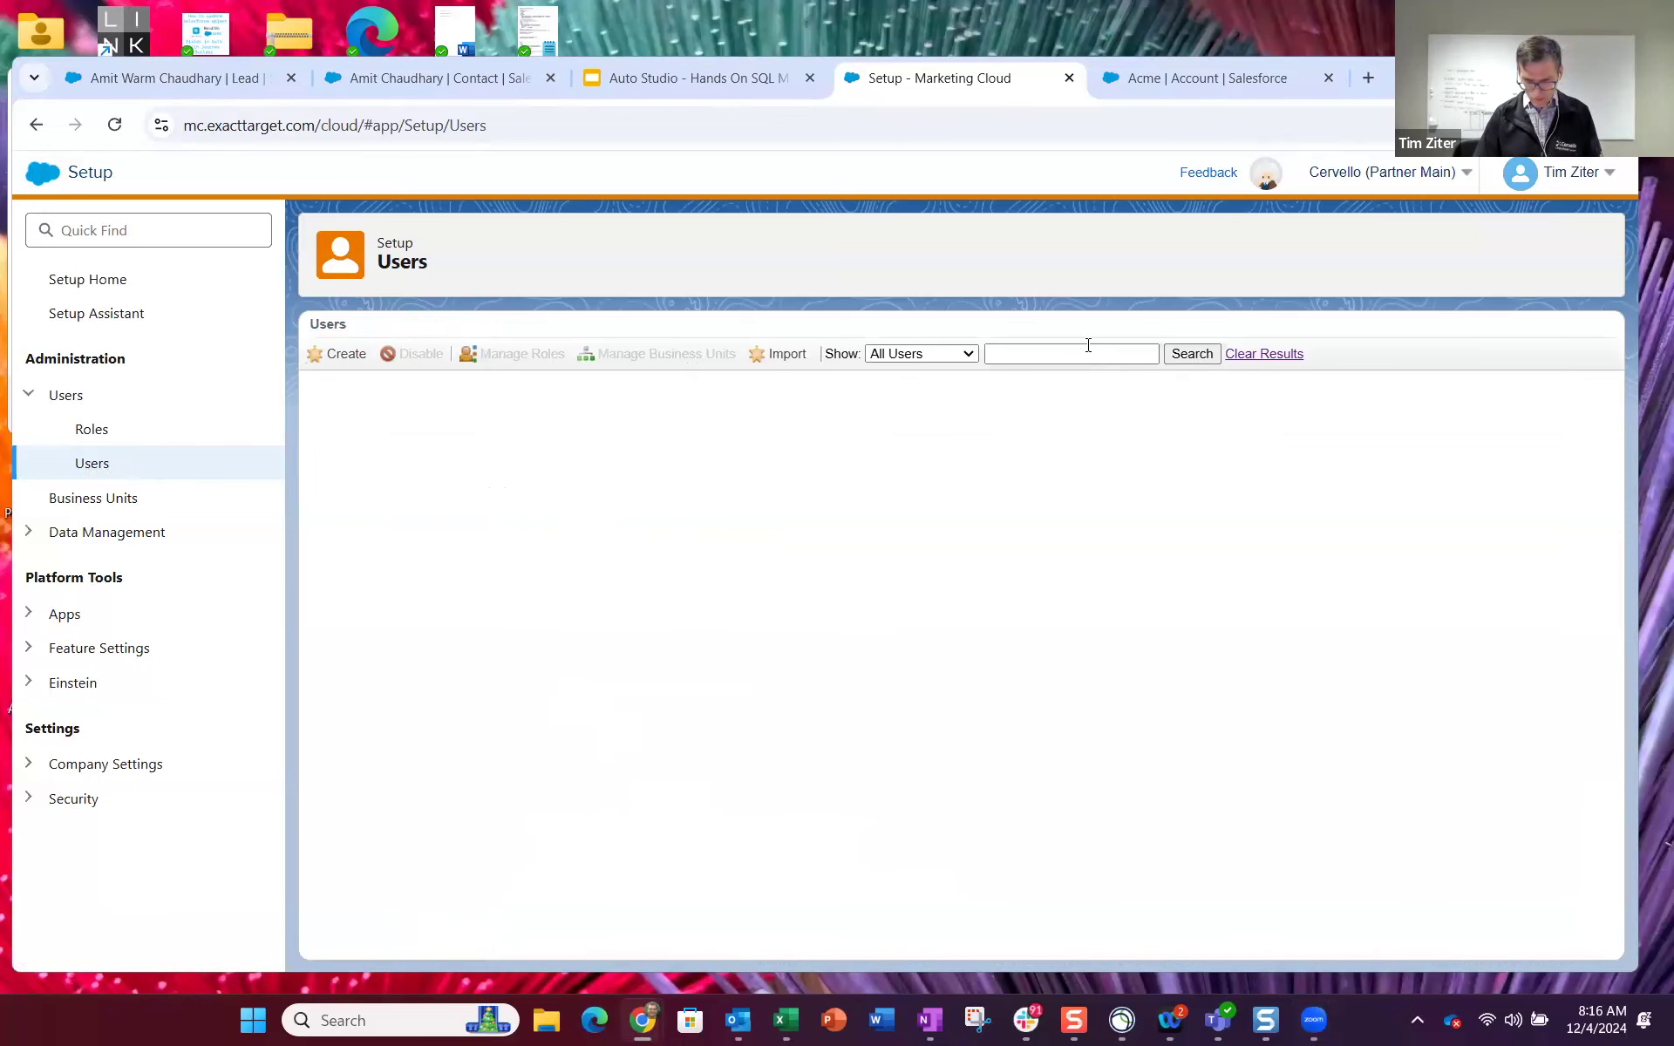
Step: Search all Marketing Cloud users for the unlocked user by first name
click(1152, 354)
click(1156, 354)
text(amit)
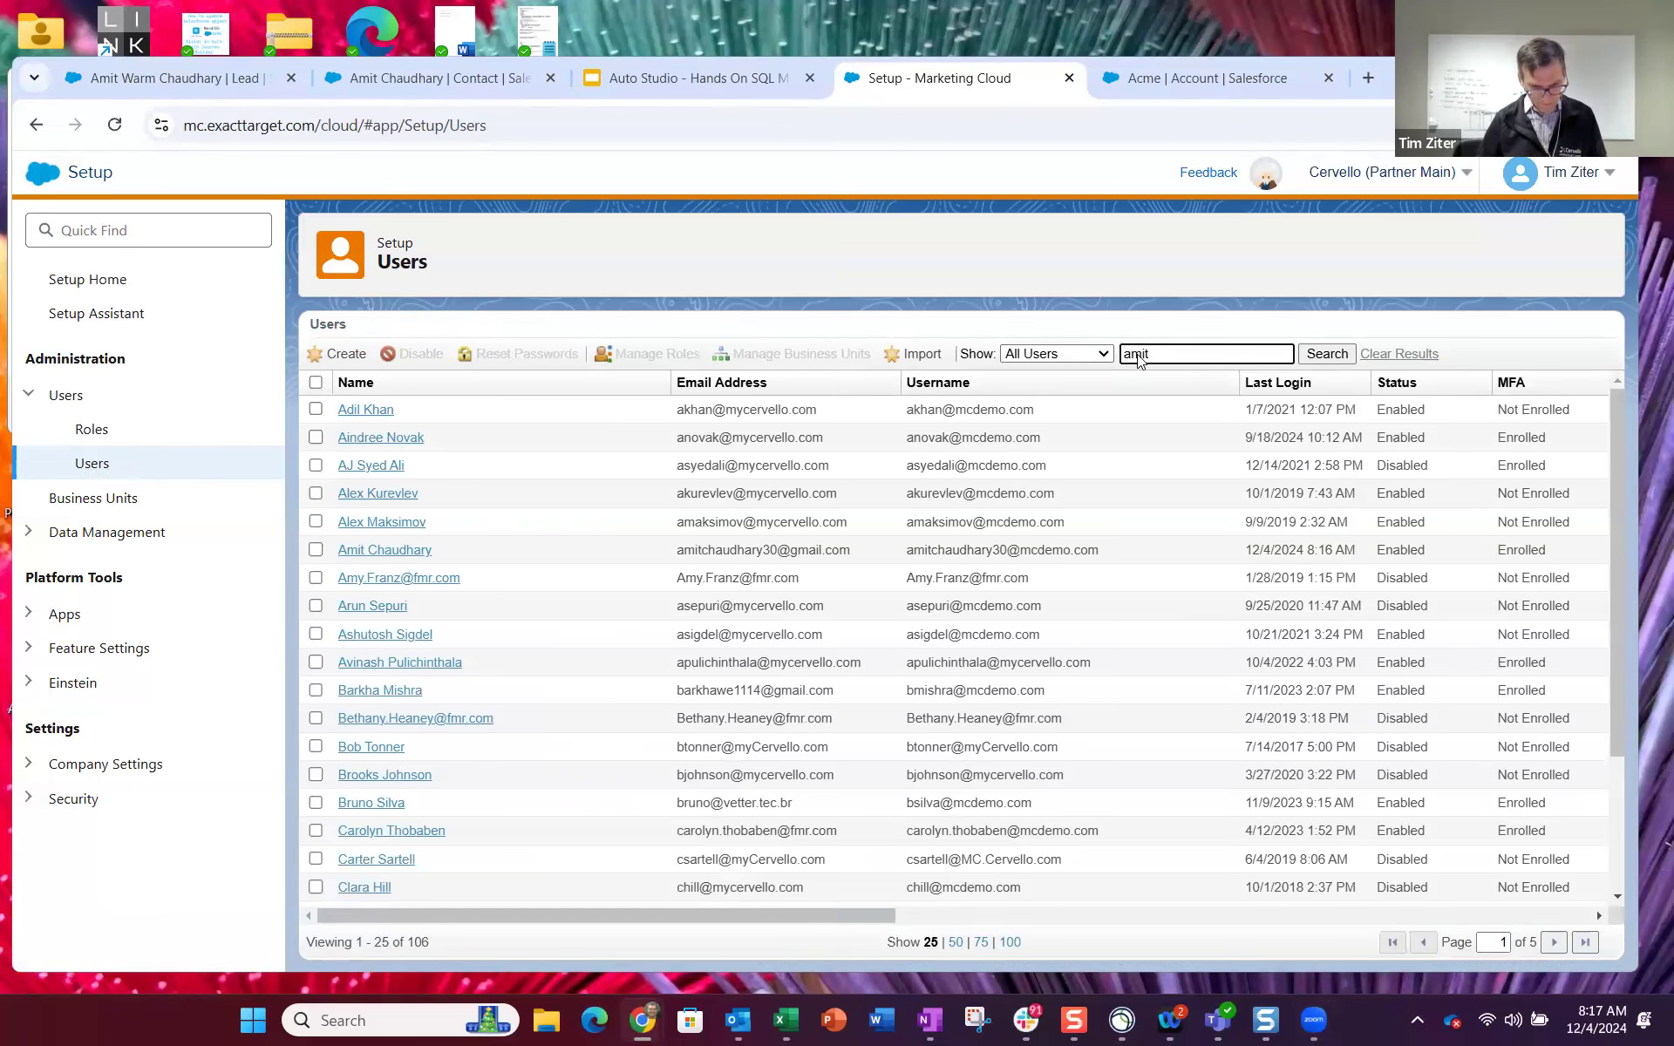
key(Return)
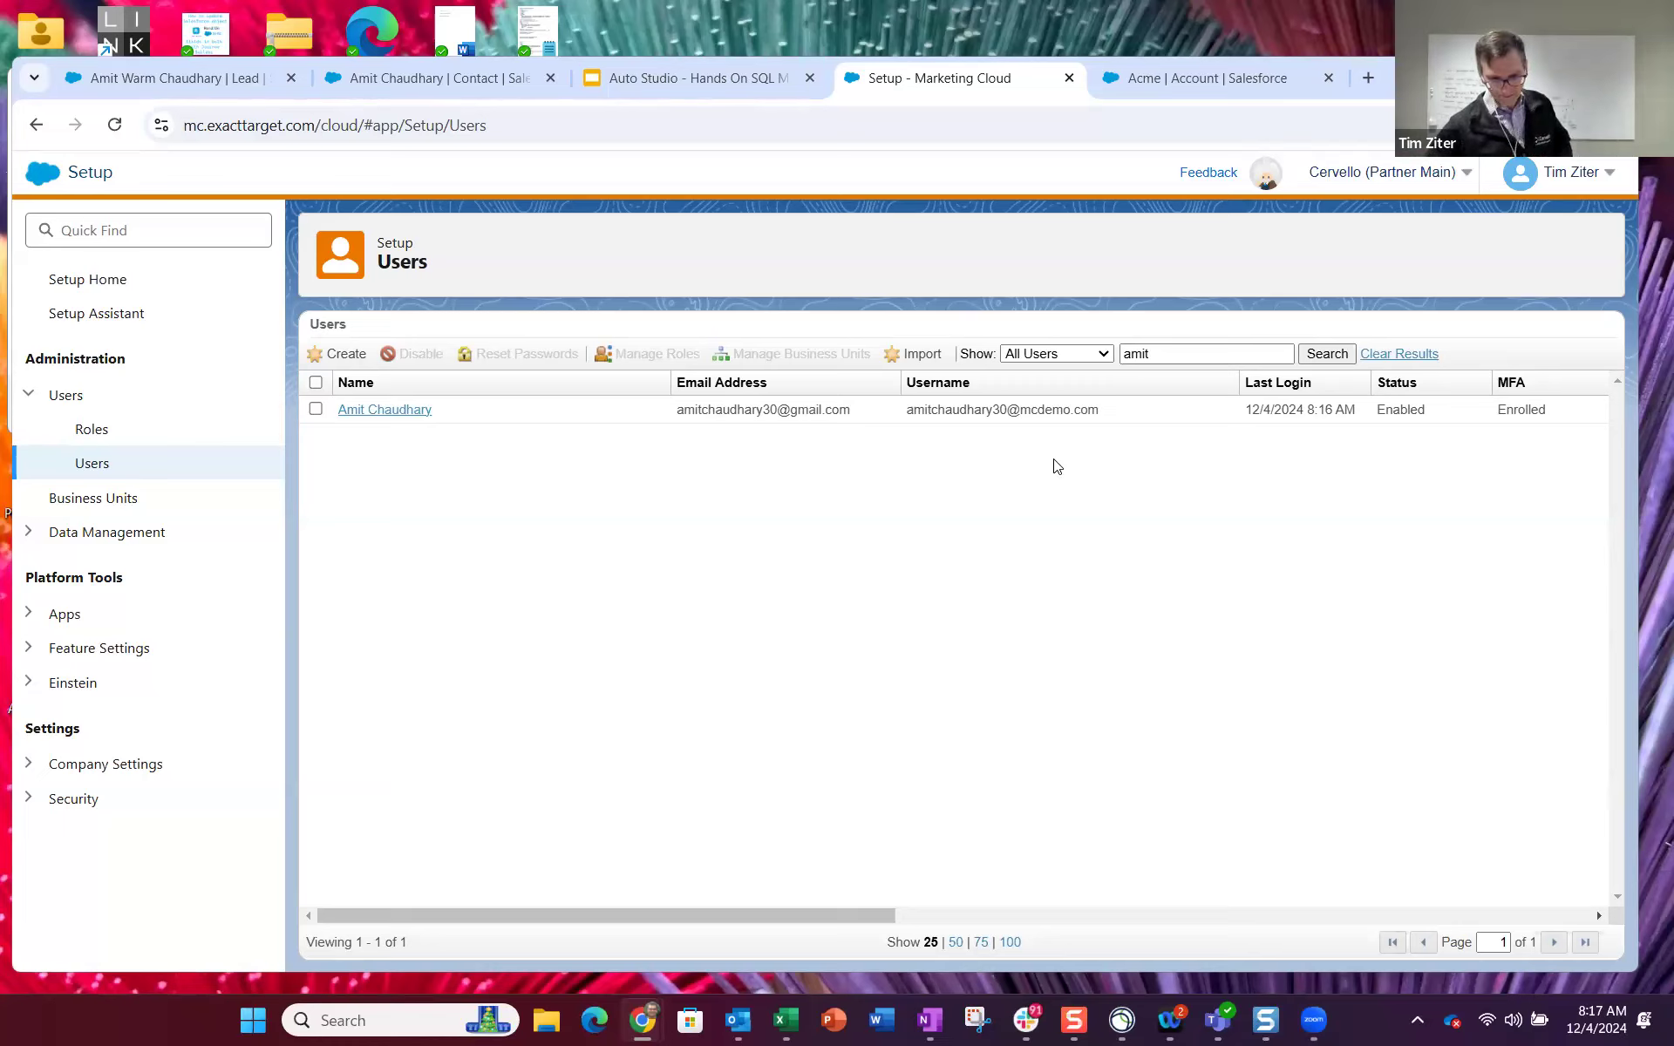
Step: Open the license settings of the Query Studio package among the installed packages
click(36, 539)
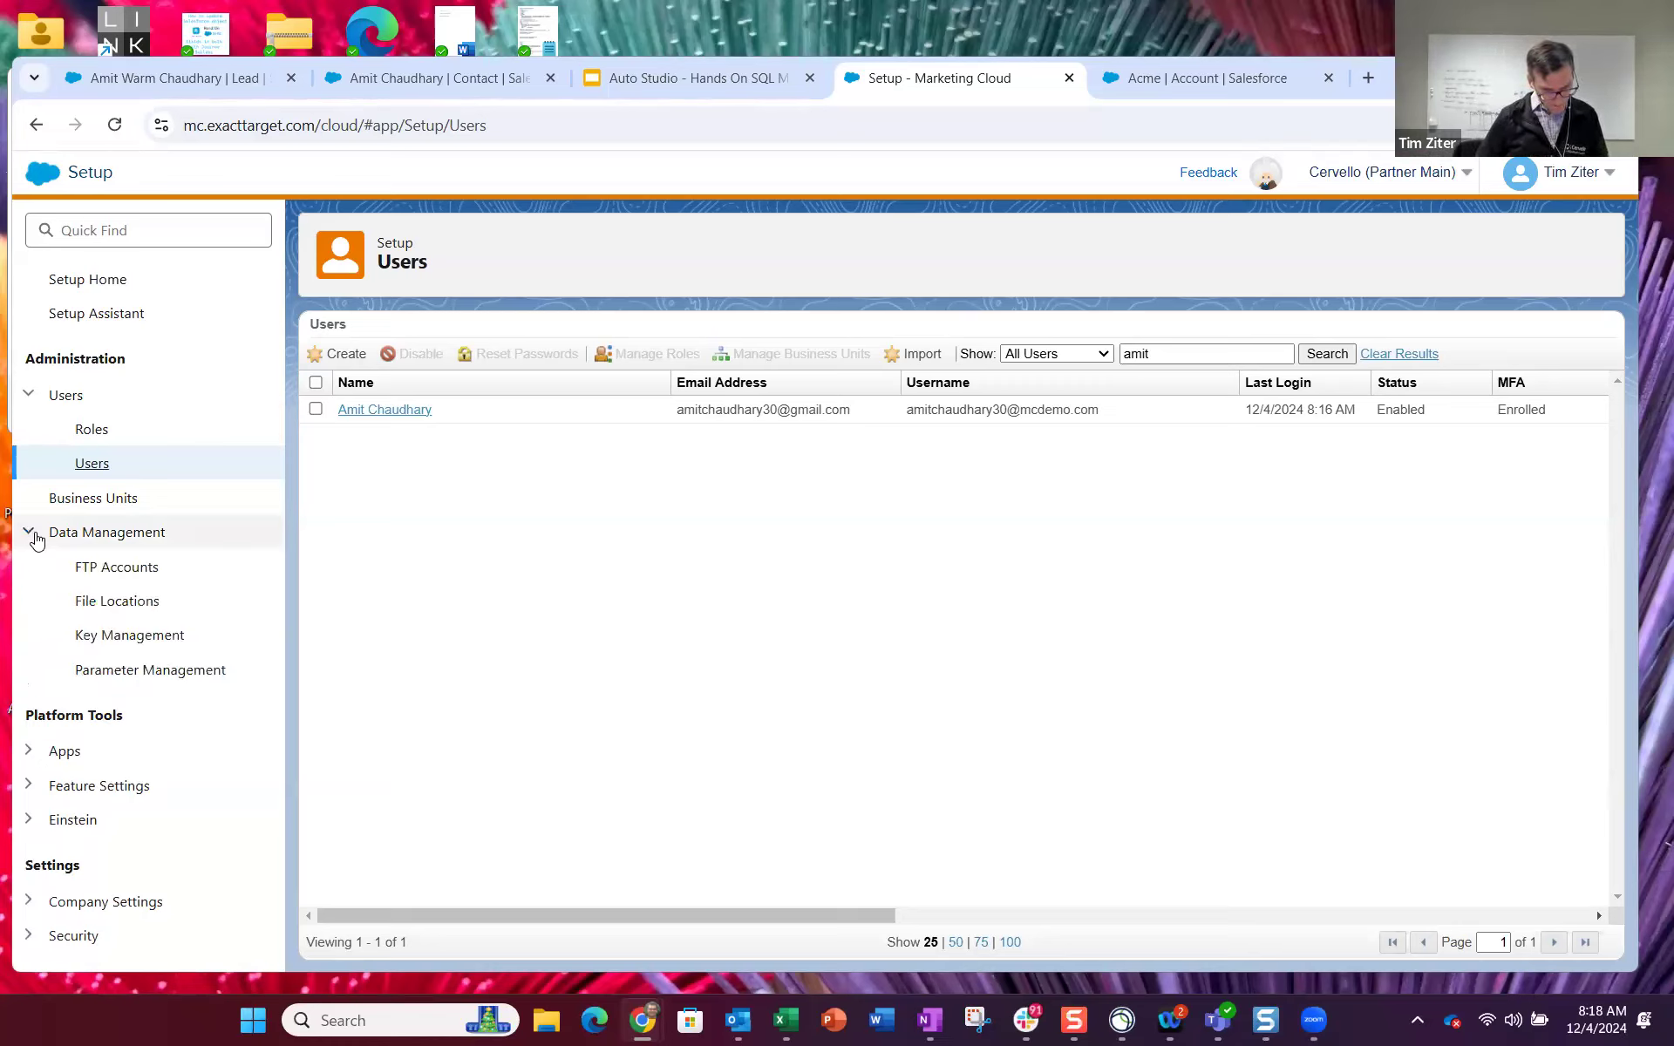
click(36, 543)
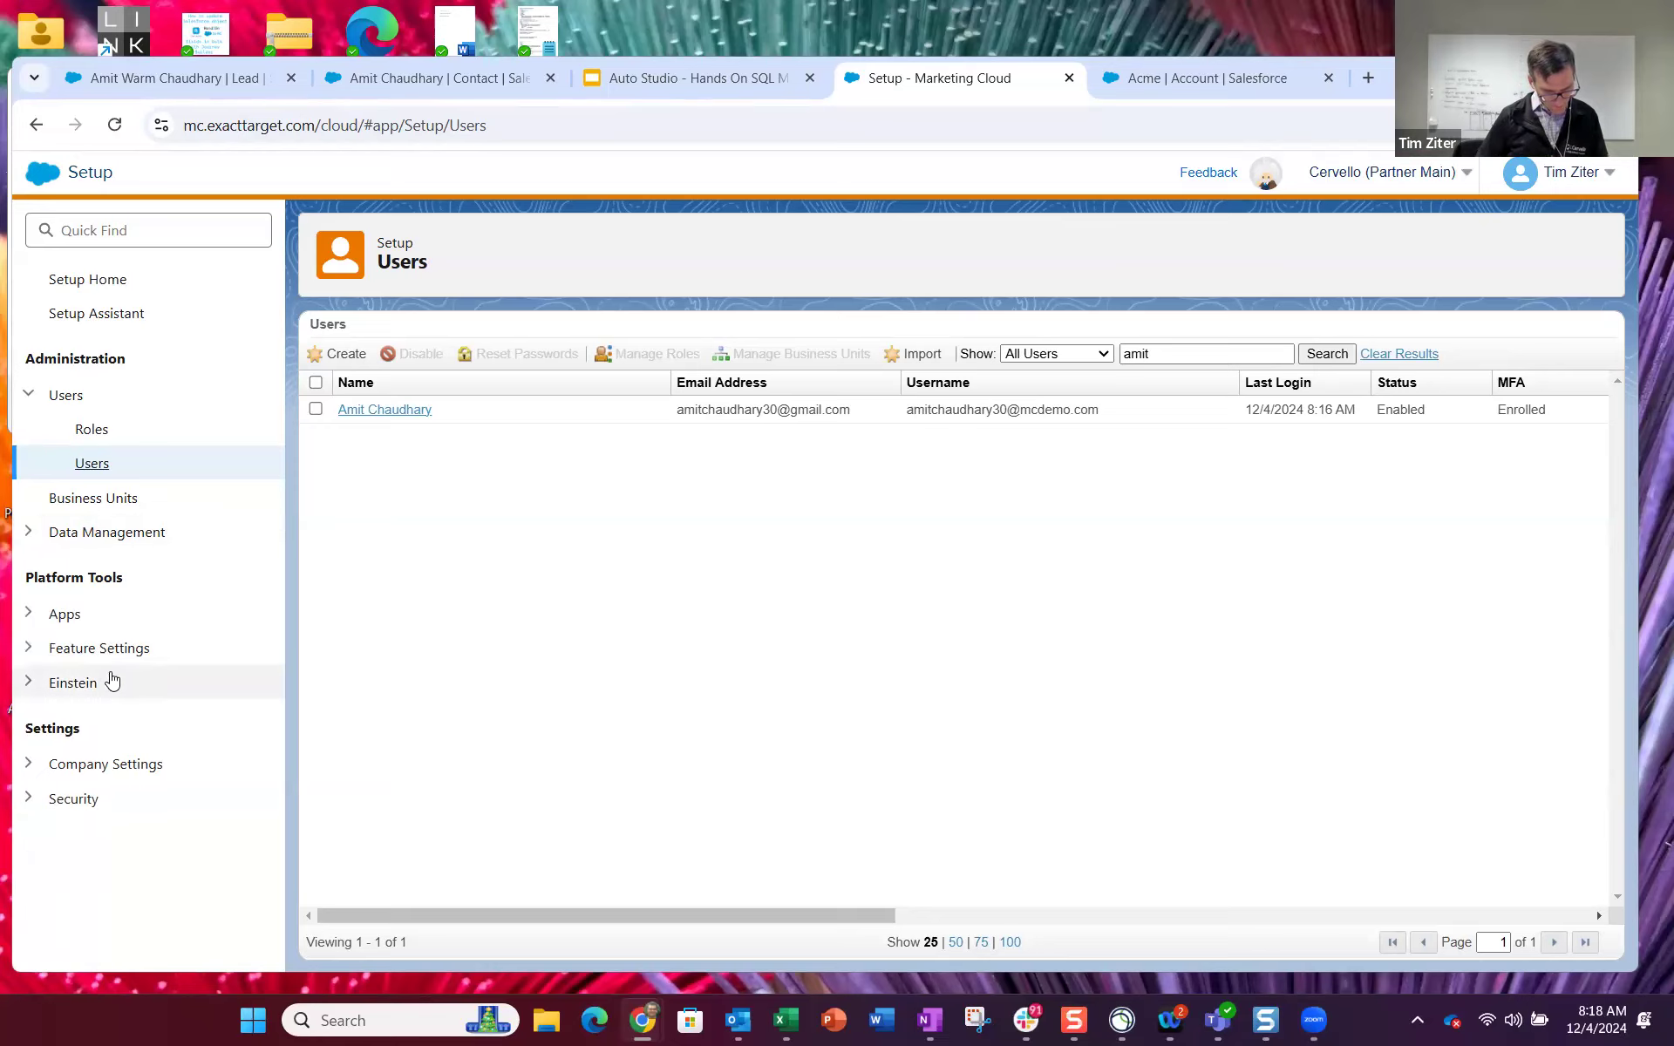
click(29, 616)
click(135, 684)
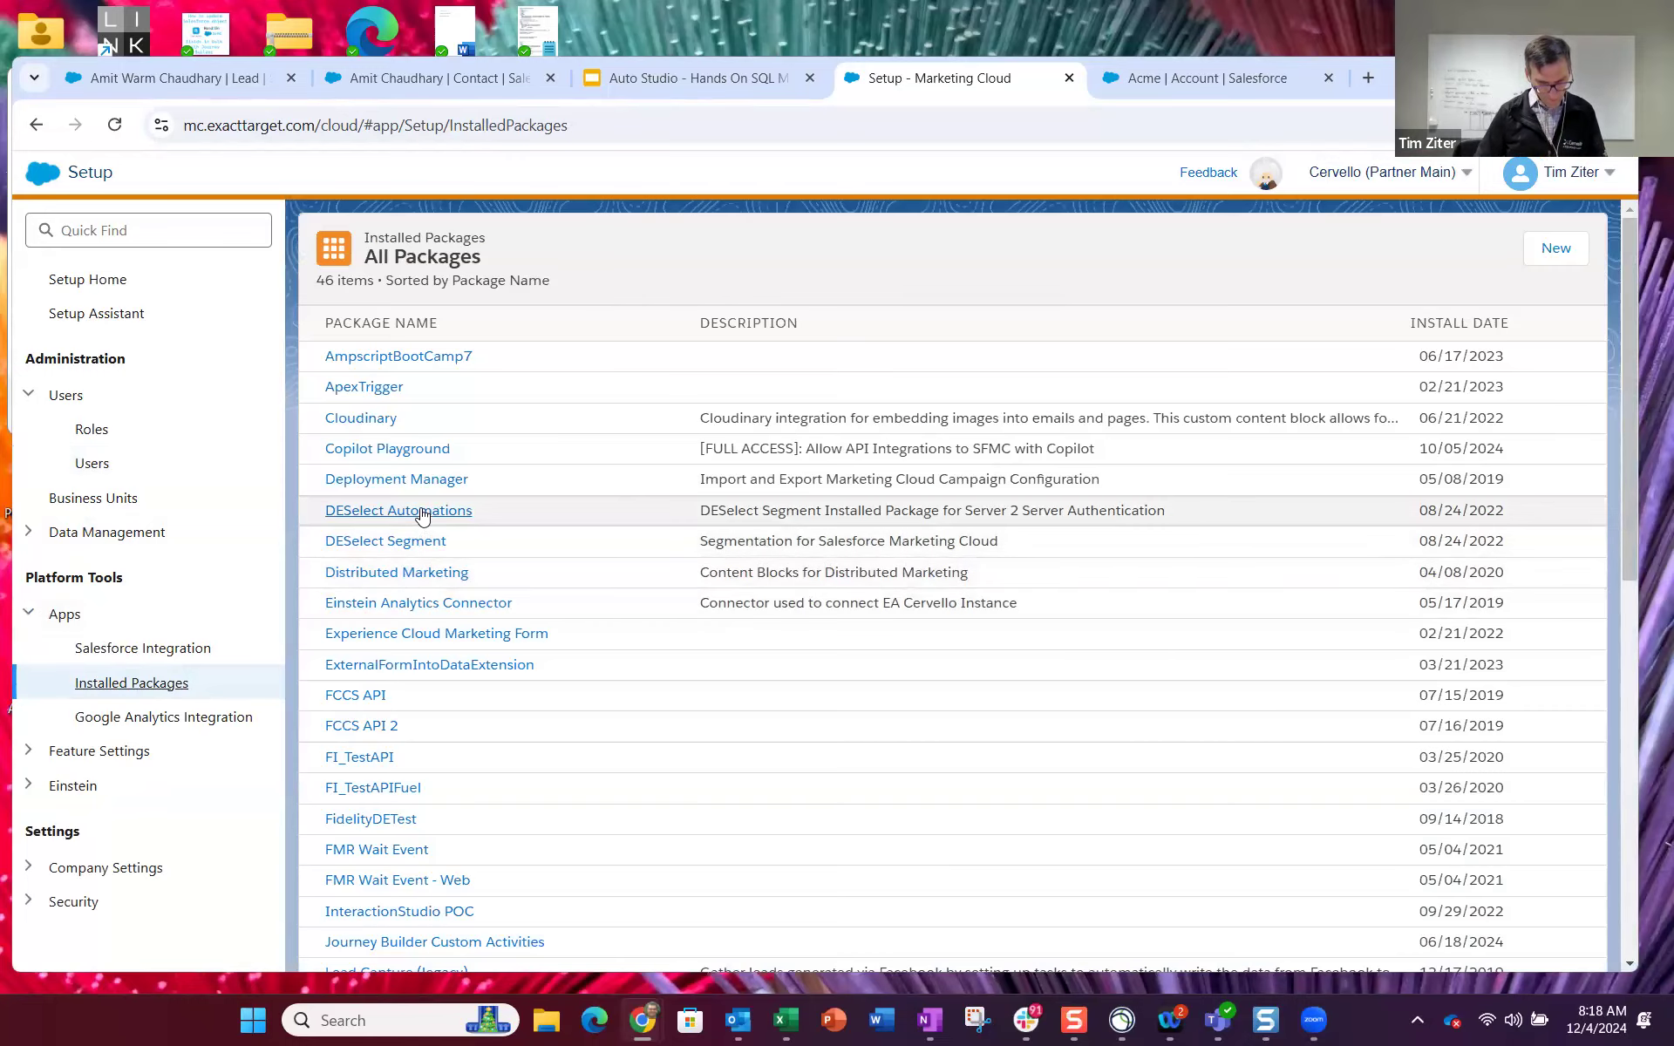
scroll(427, 523, down, 3)
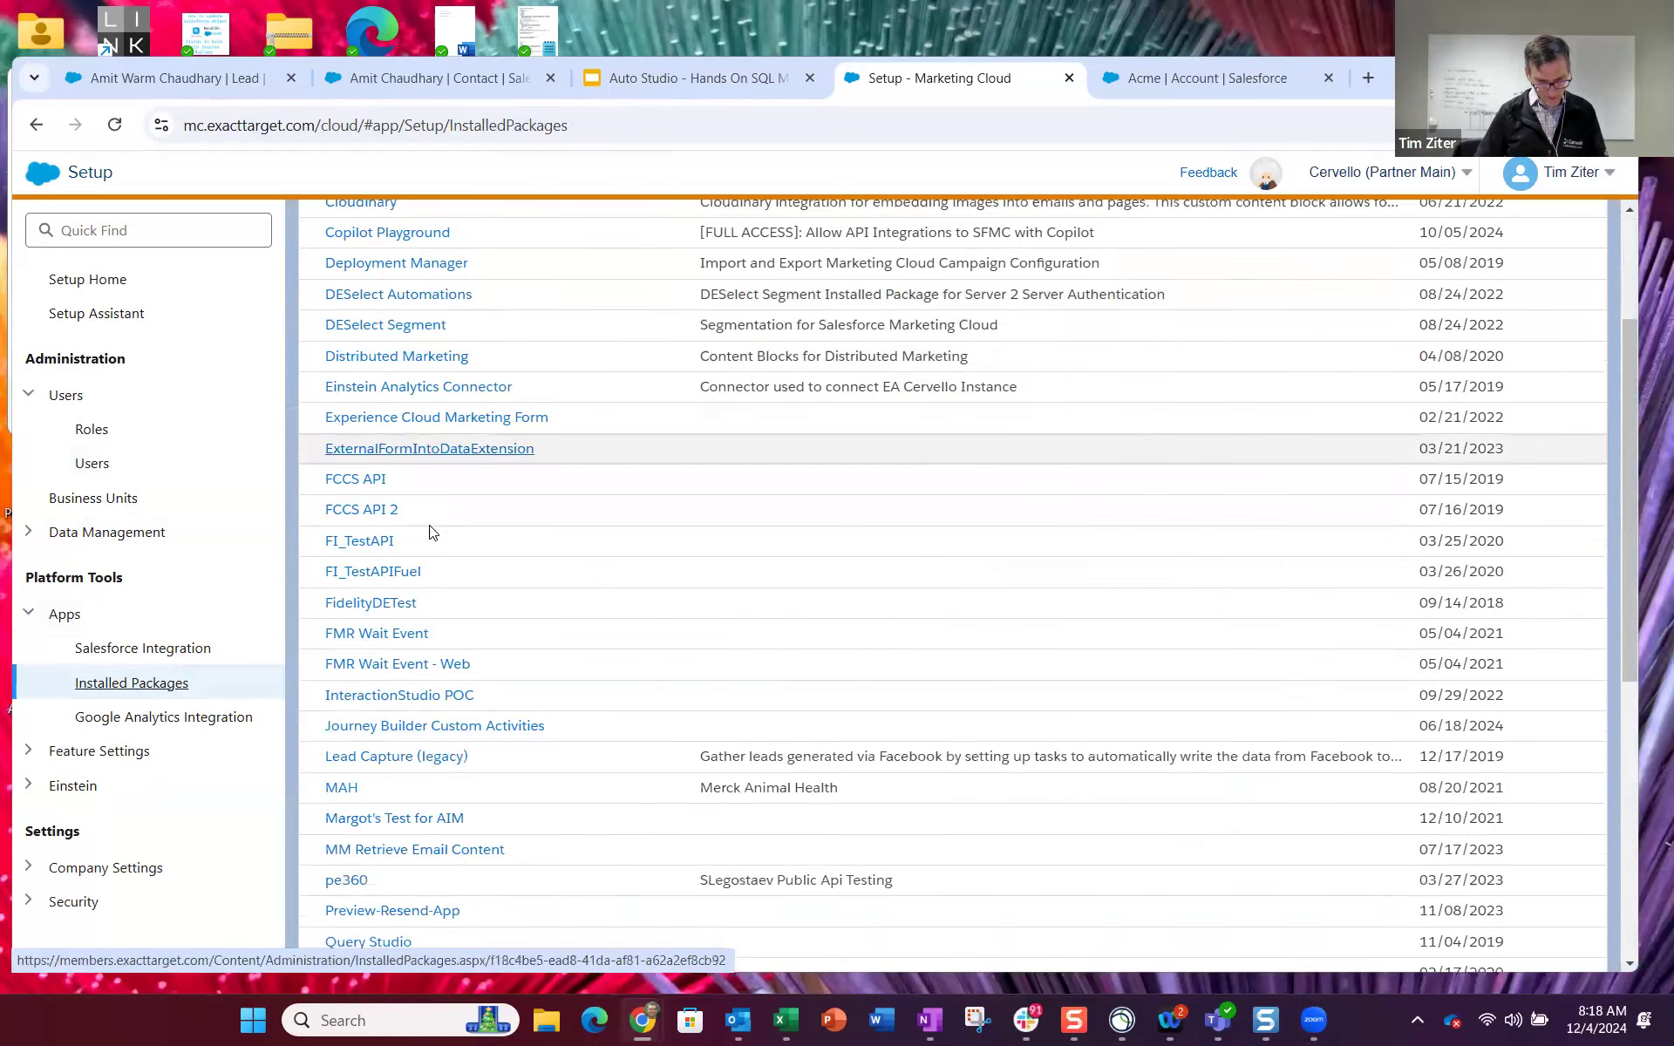
scroll(432, 532, down, 7)
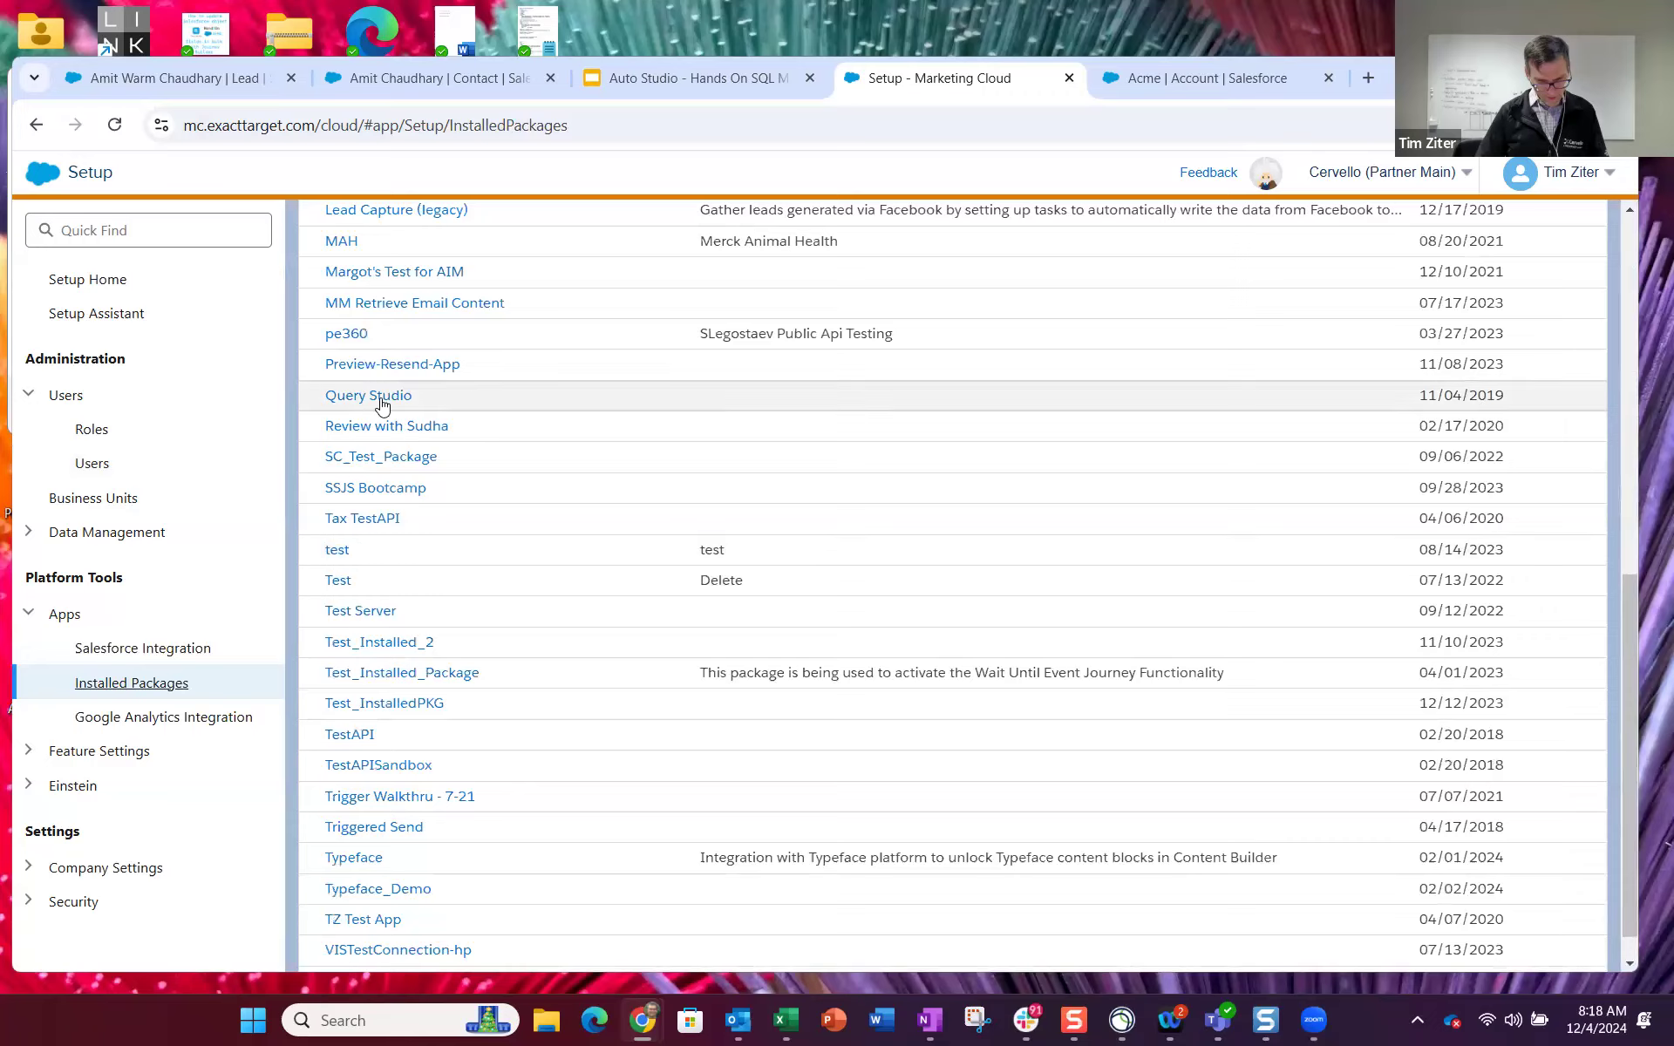
click(381, 397)
click(448, 362)
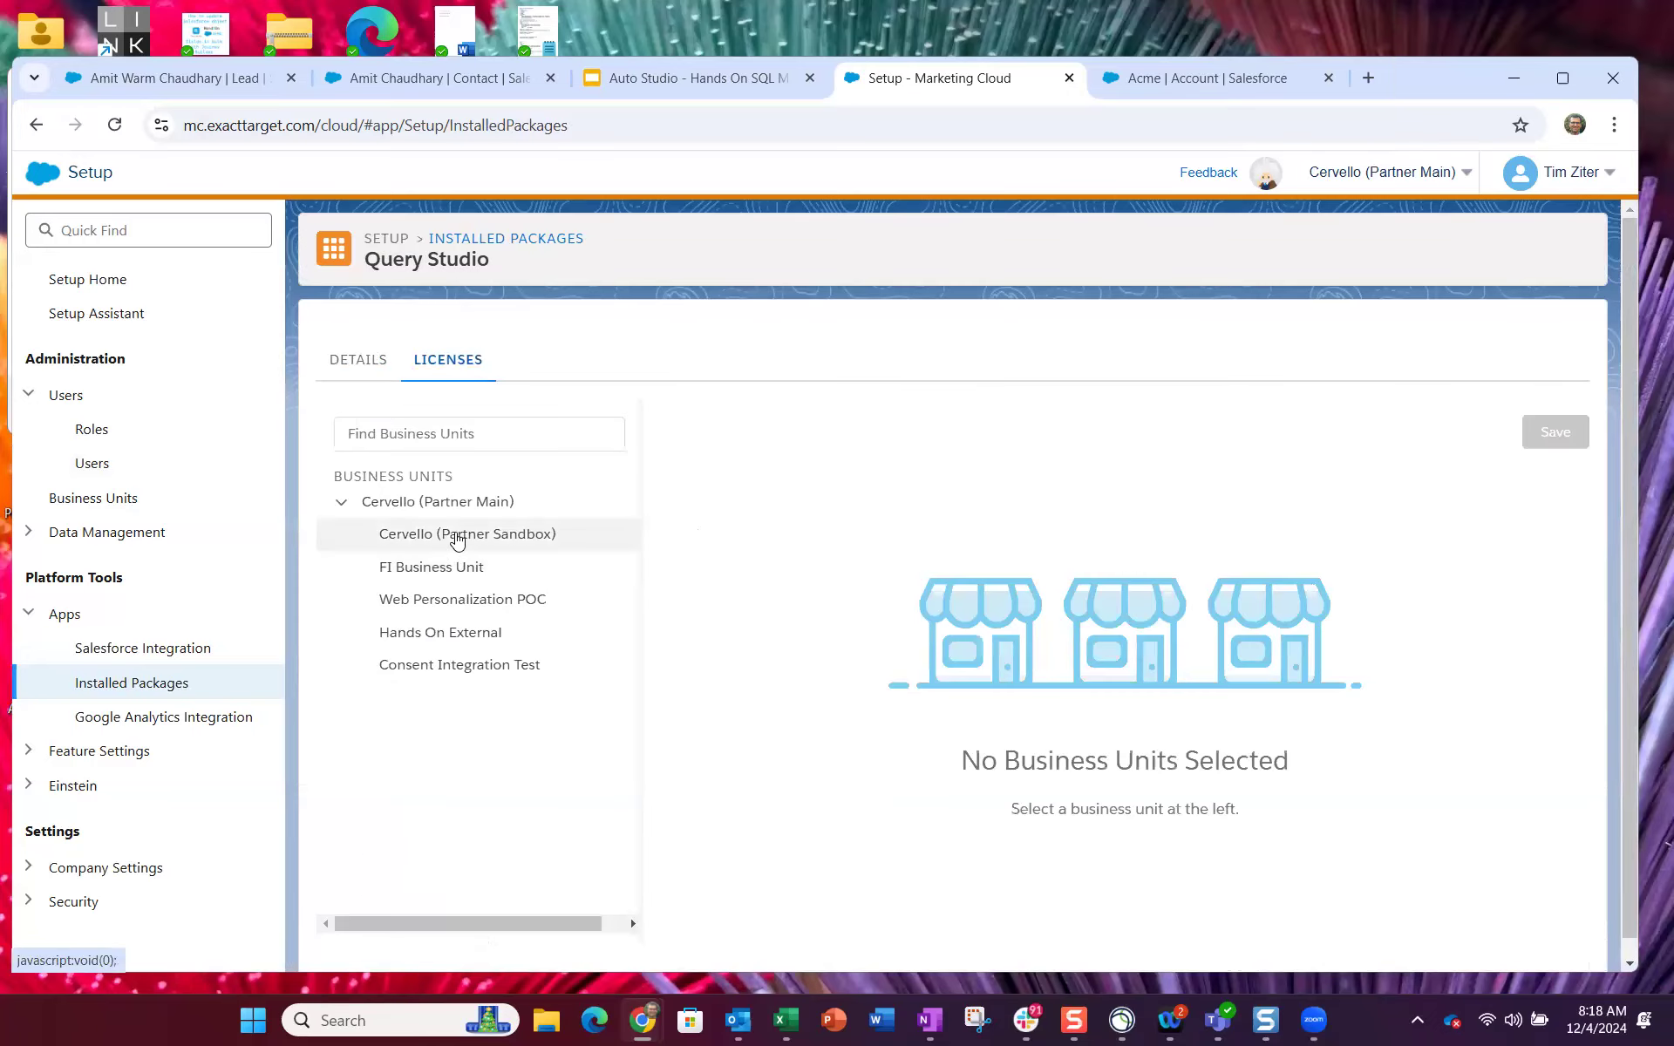
Step: Check the Query Studio licensing for the Cervello (Partner Main) business unit
scroll(723, 514, down, 1)
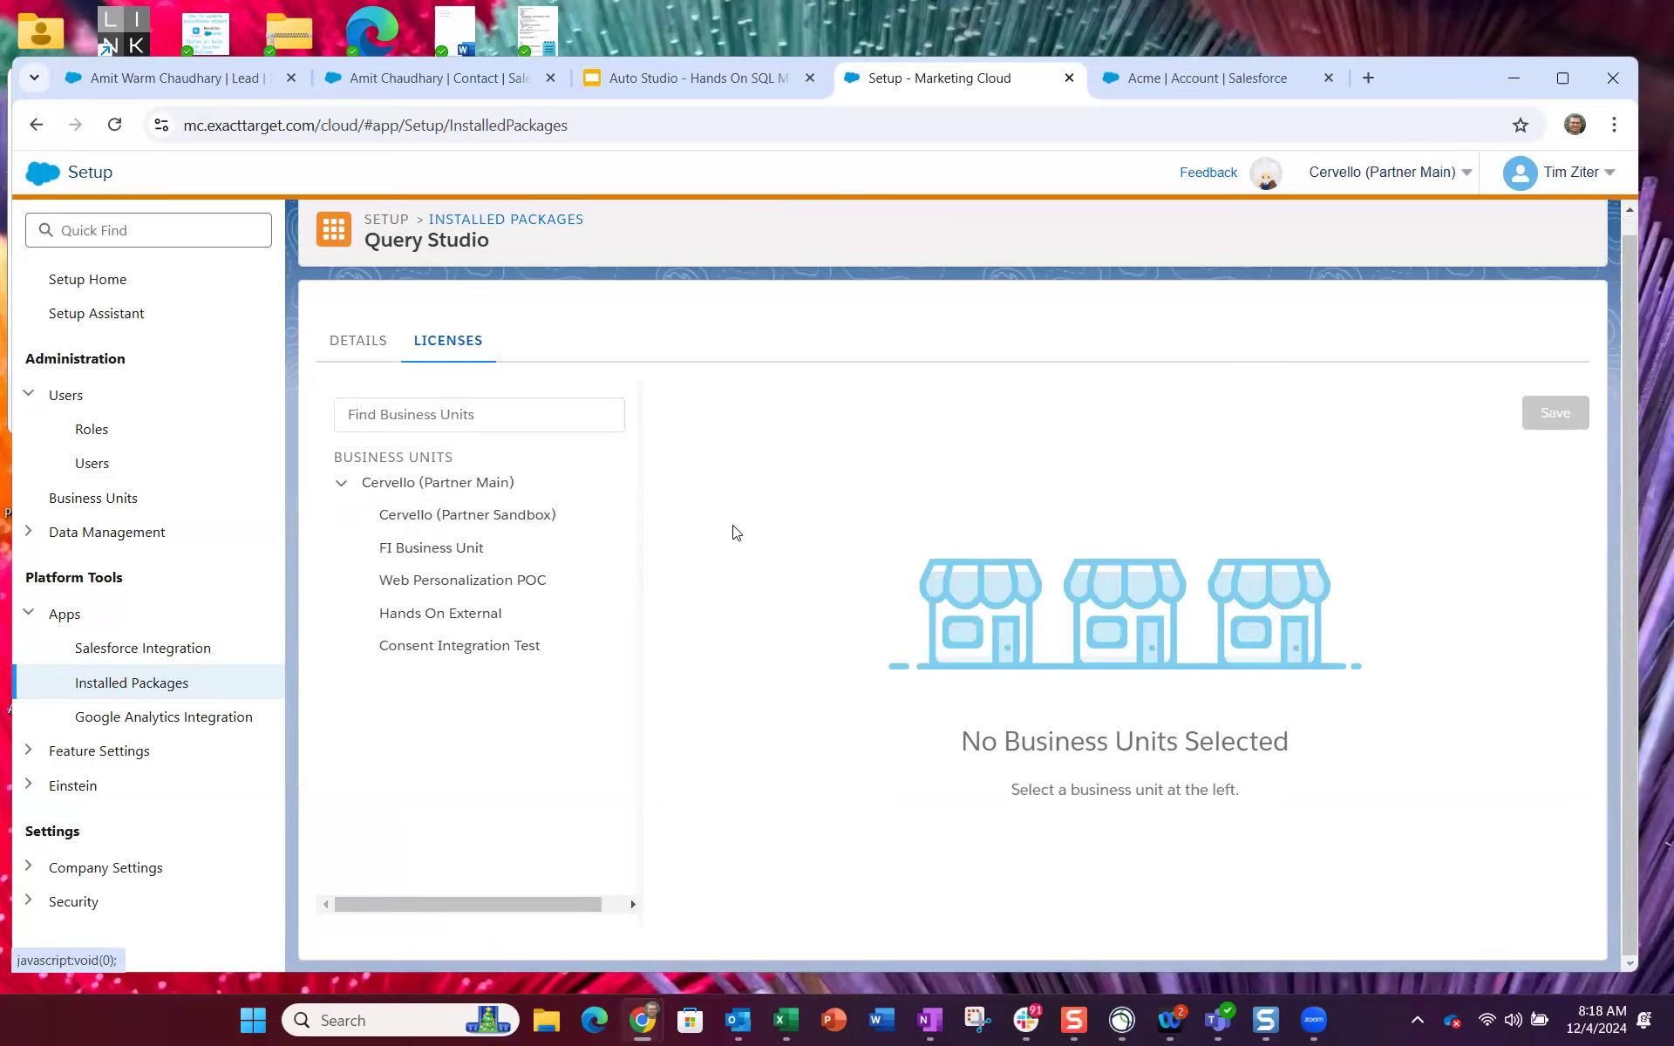
scroll(708, 538, up, 1)
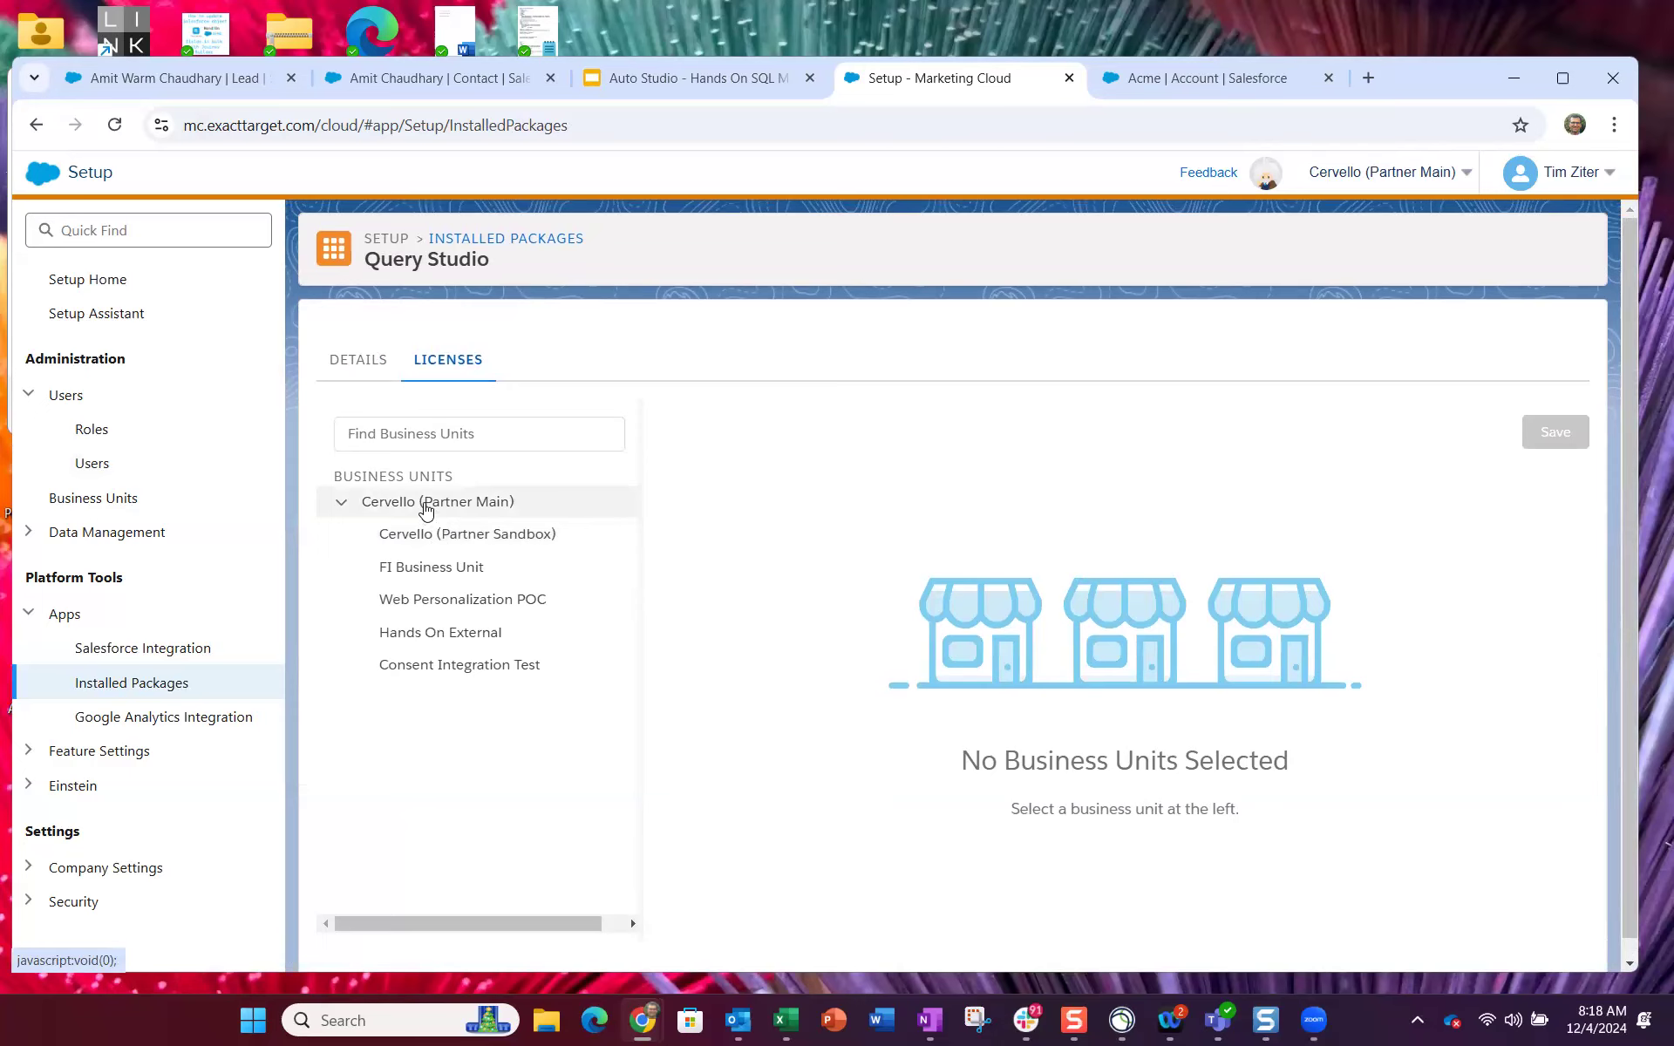
click(425, 509)
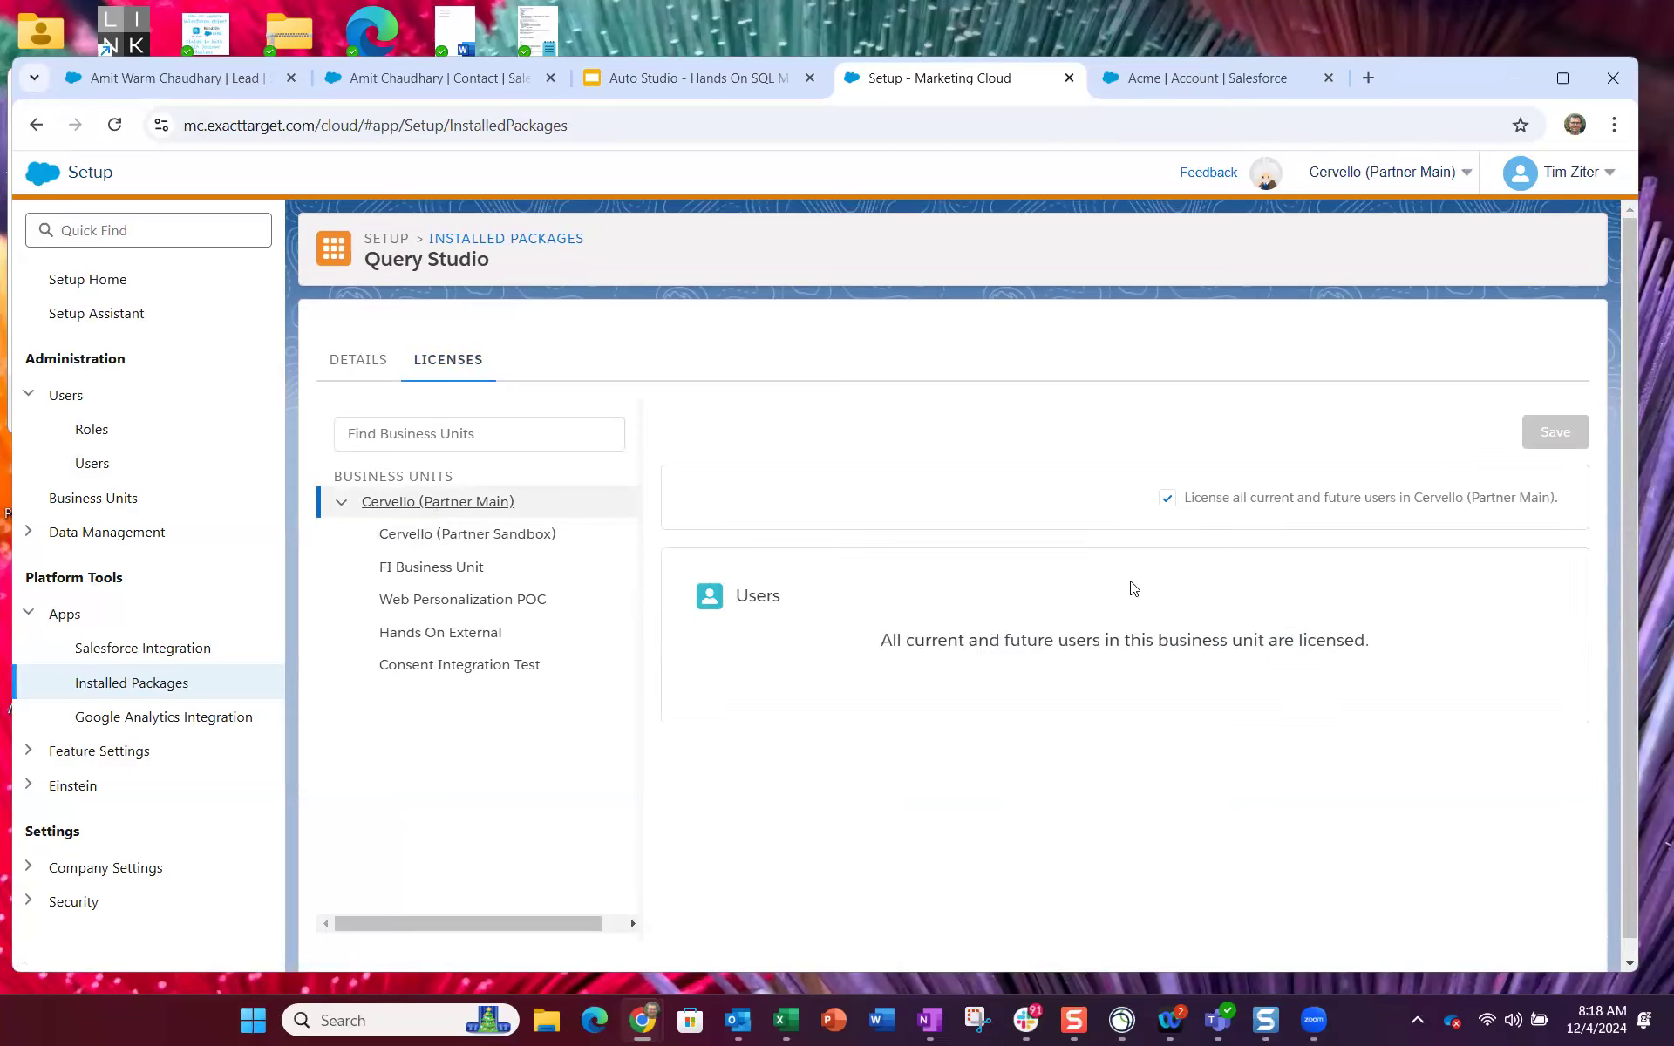
scroll(1145, 597, down, 1)
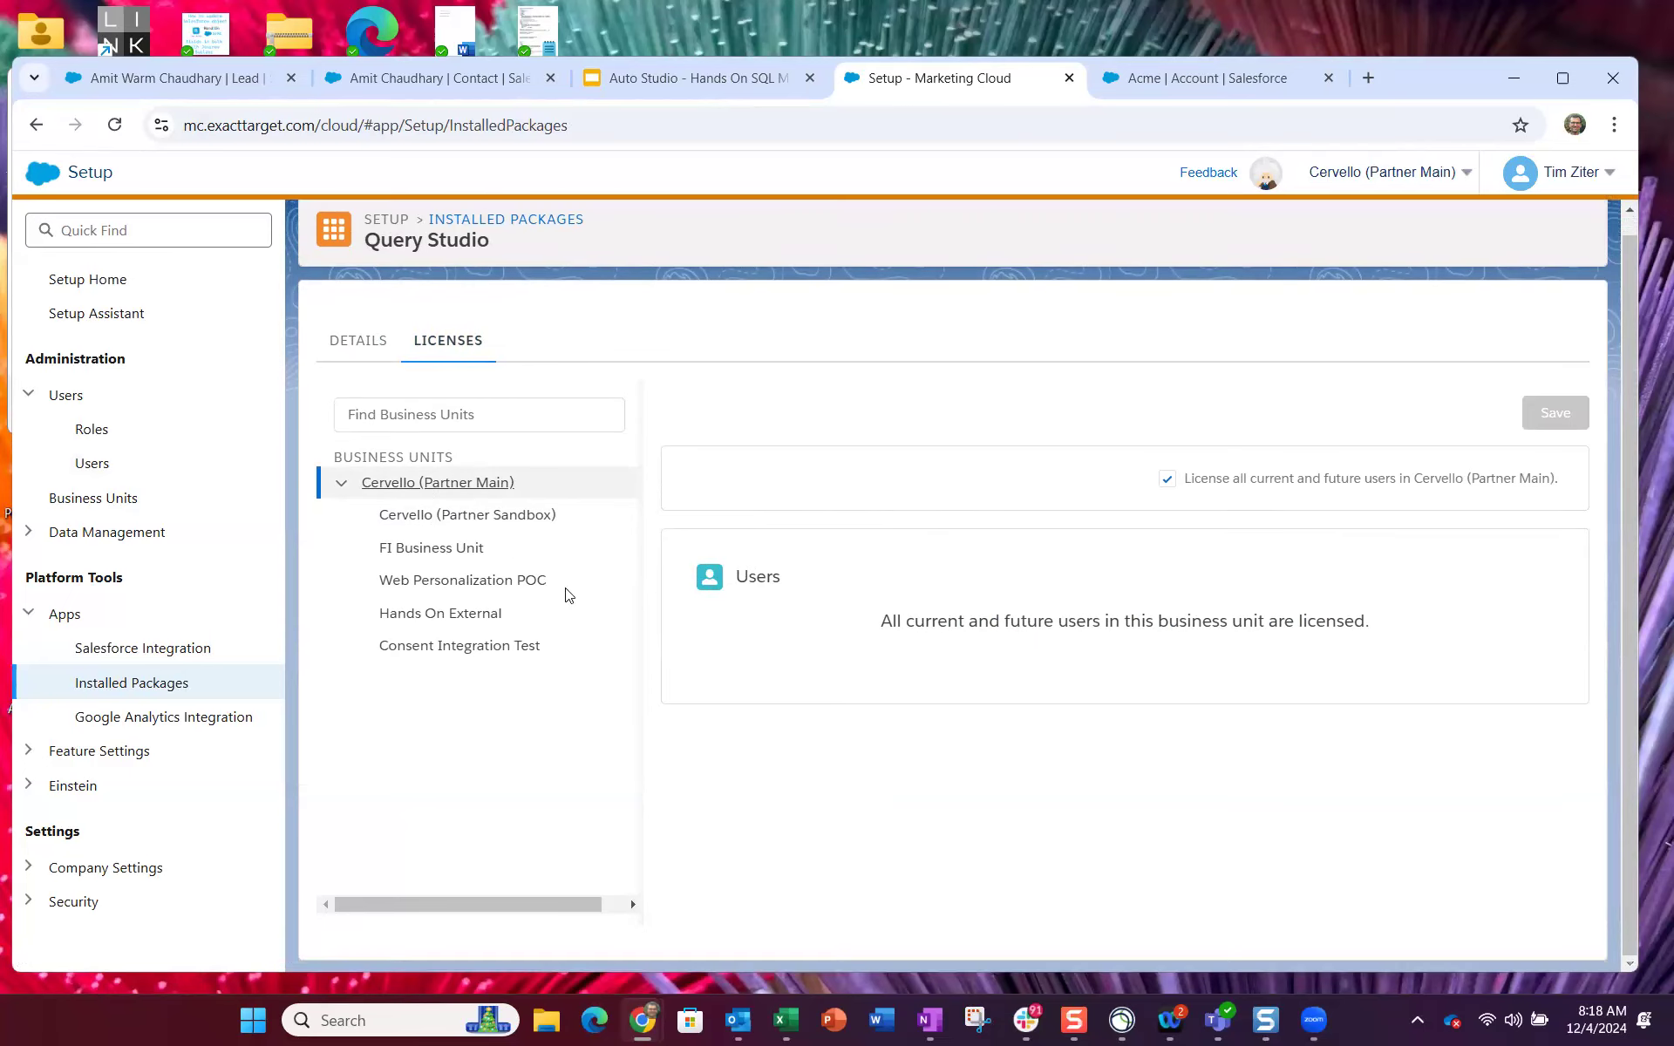
Step: Select the unlocked user for a Query Studio license in the Cervello (Partner Sandbox) business unit
click(453, 518)
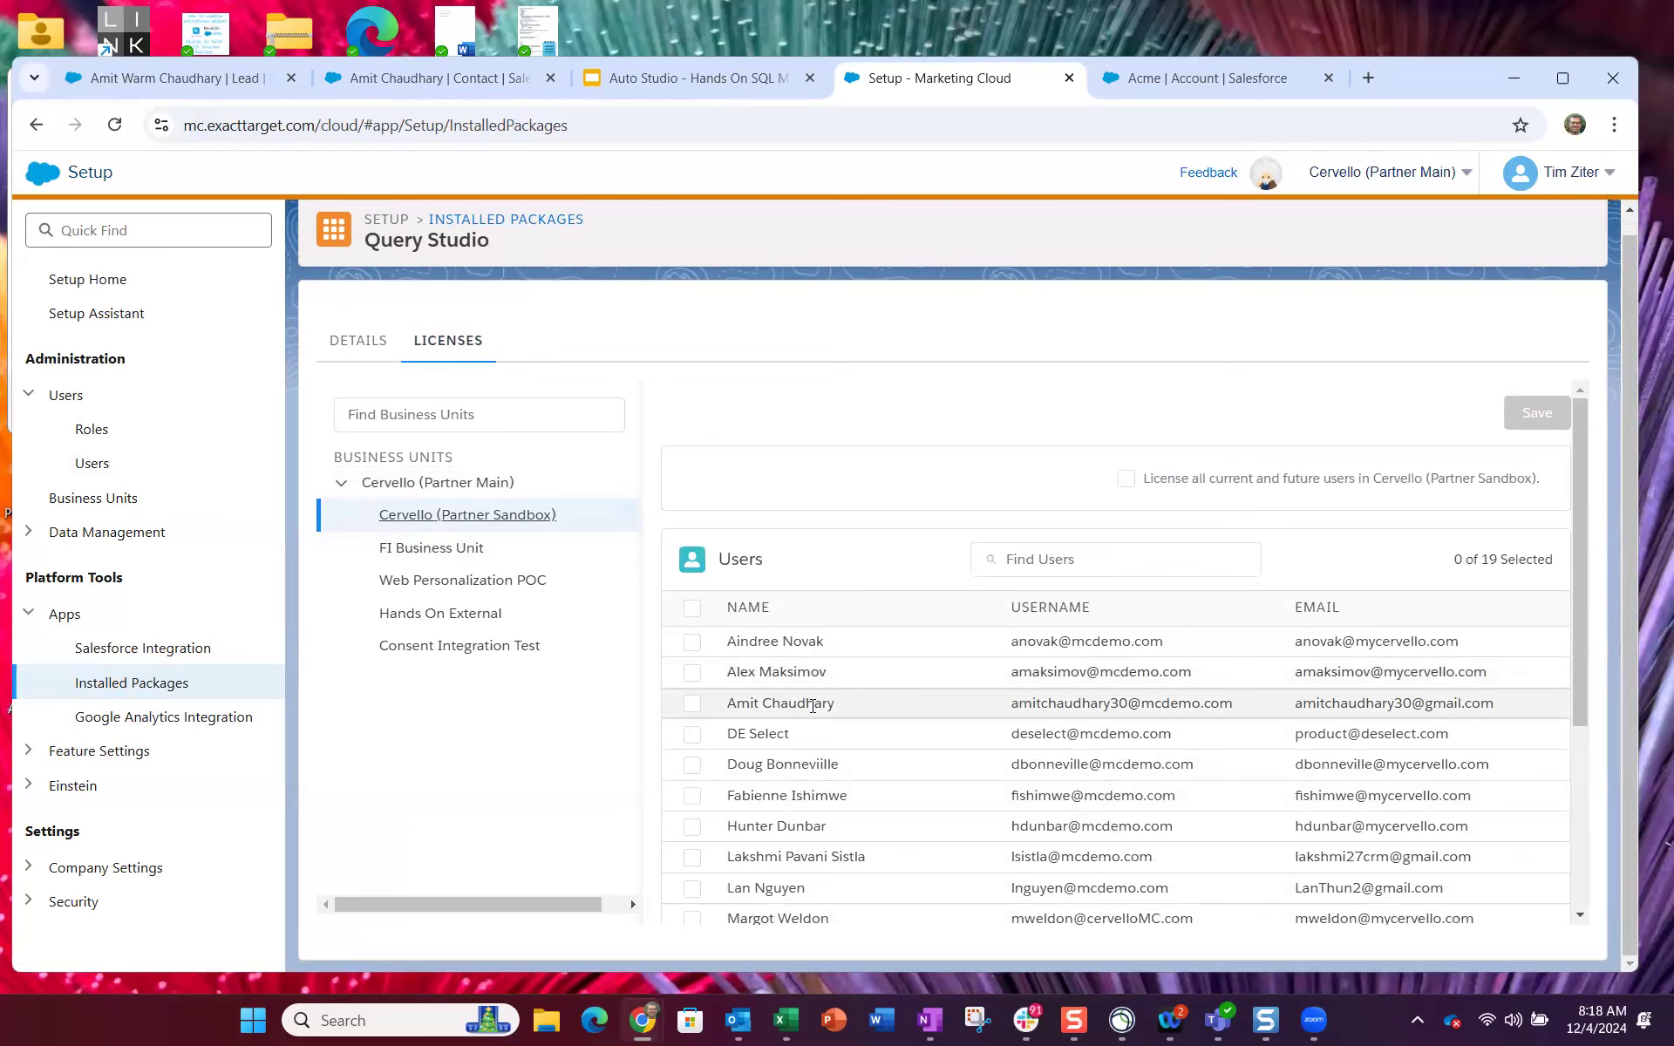
scroll(843, 721, down, 1)
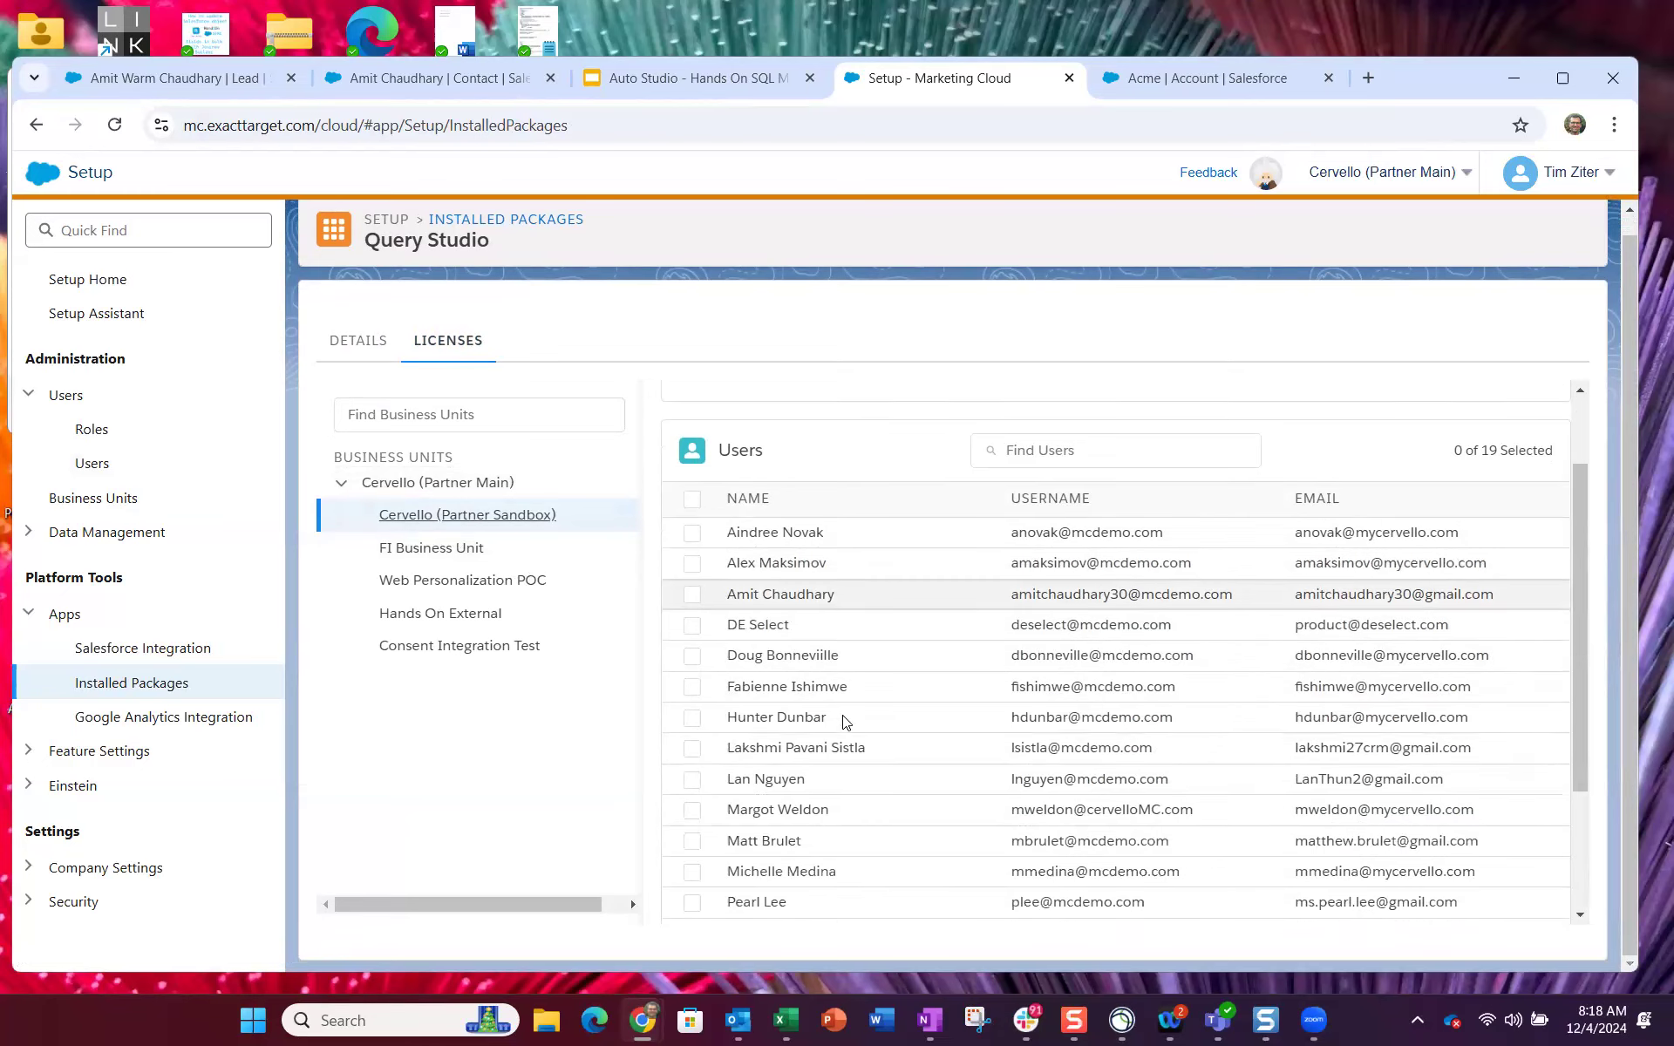
scroll(842, 721, down, 1)
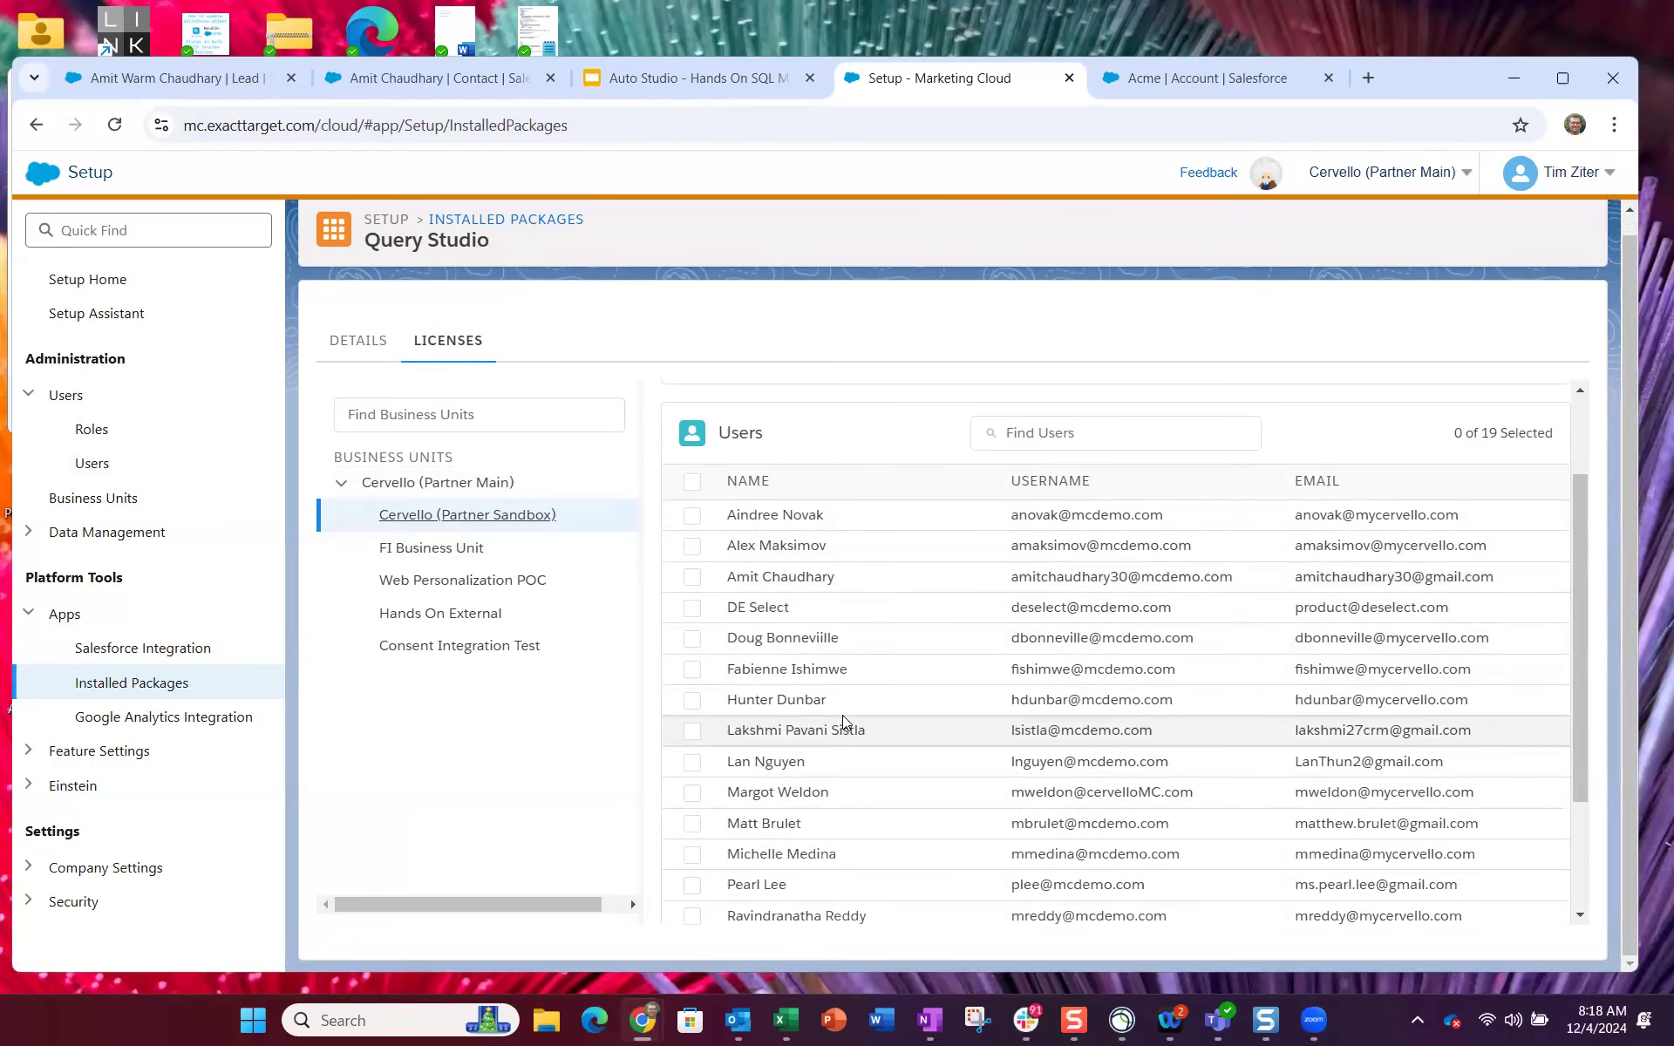
scroll(843, 721, down, 2)
scroll(842, 721, up, 3)
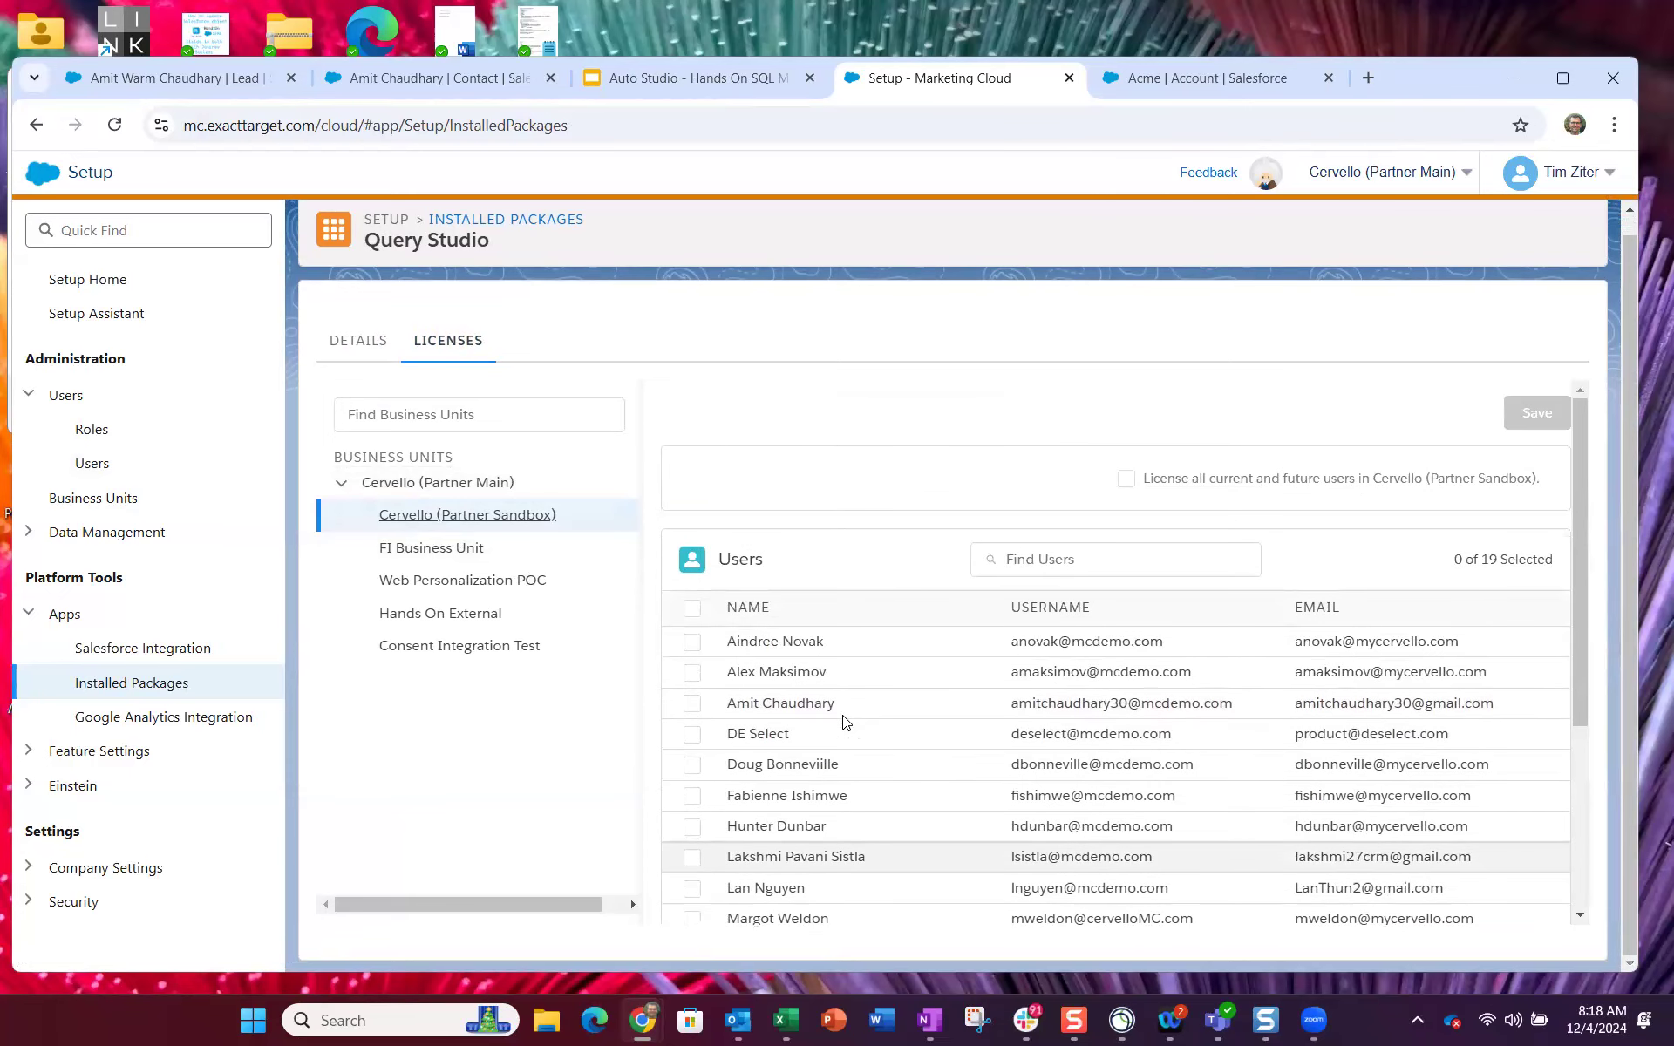
scroll(842, 721, down, 1)
click(692, 594)
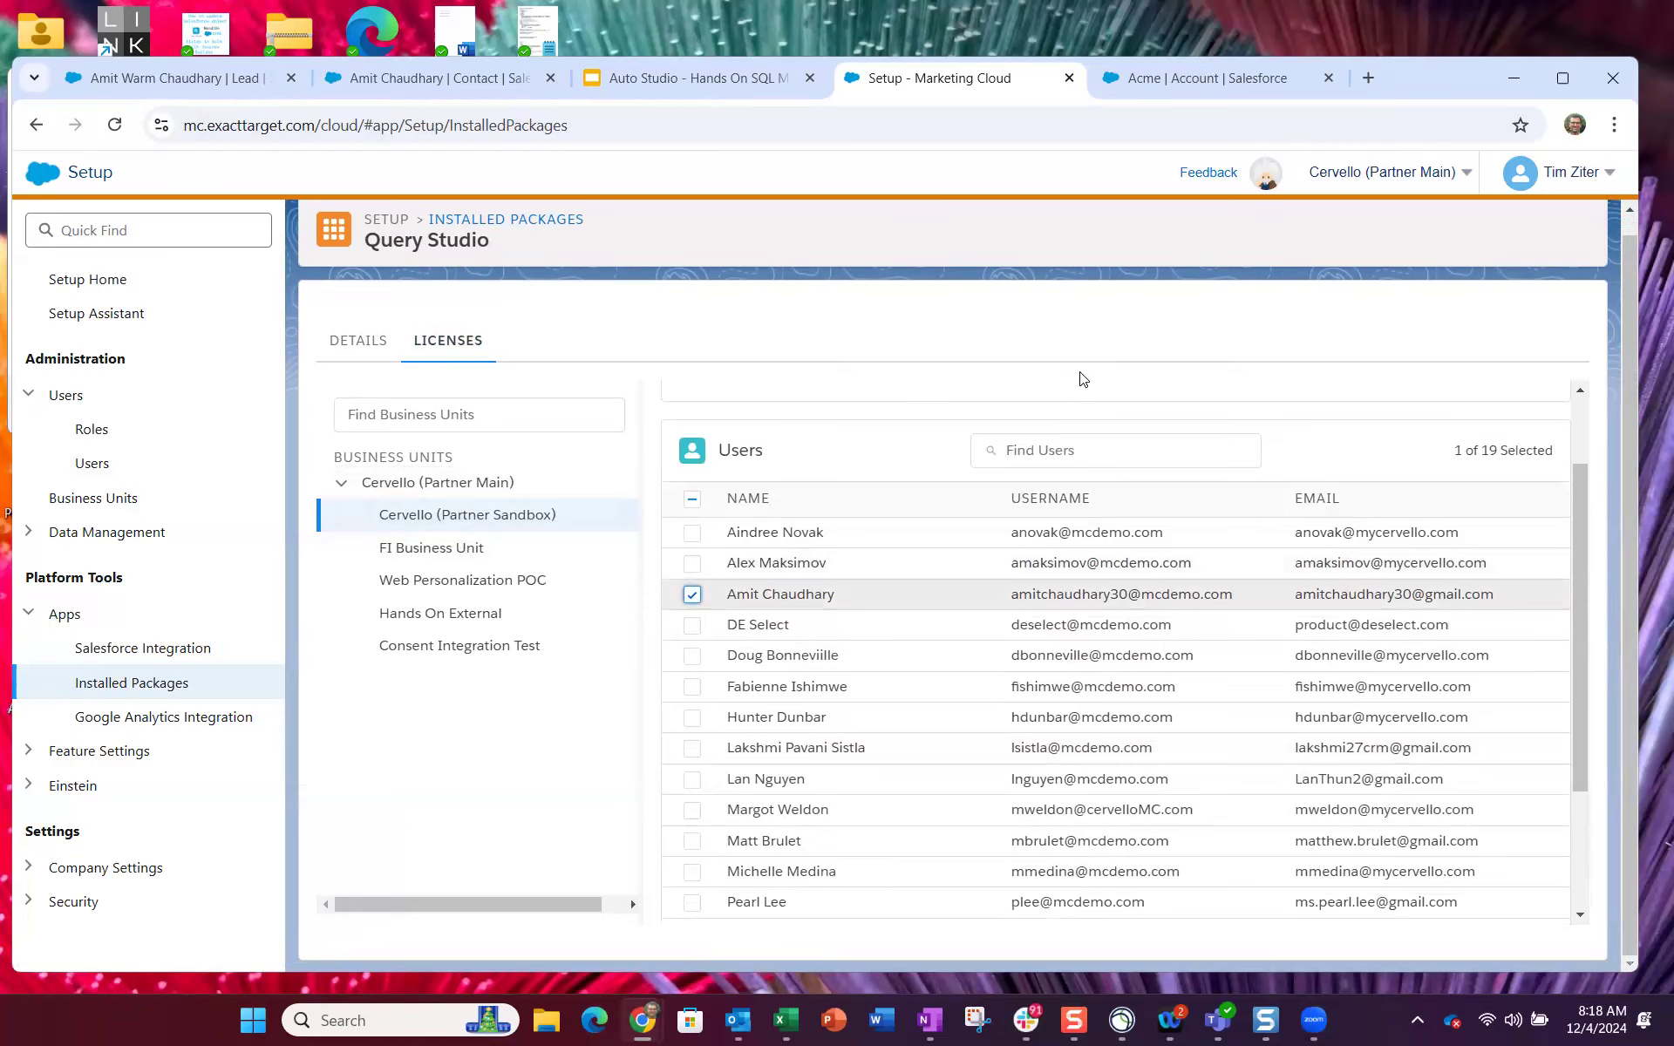
scroll(1029, 415, up, 1)
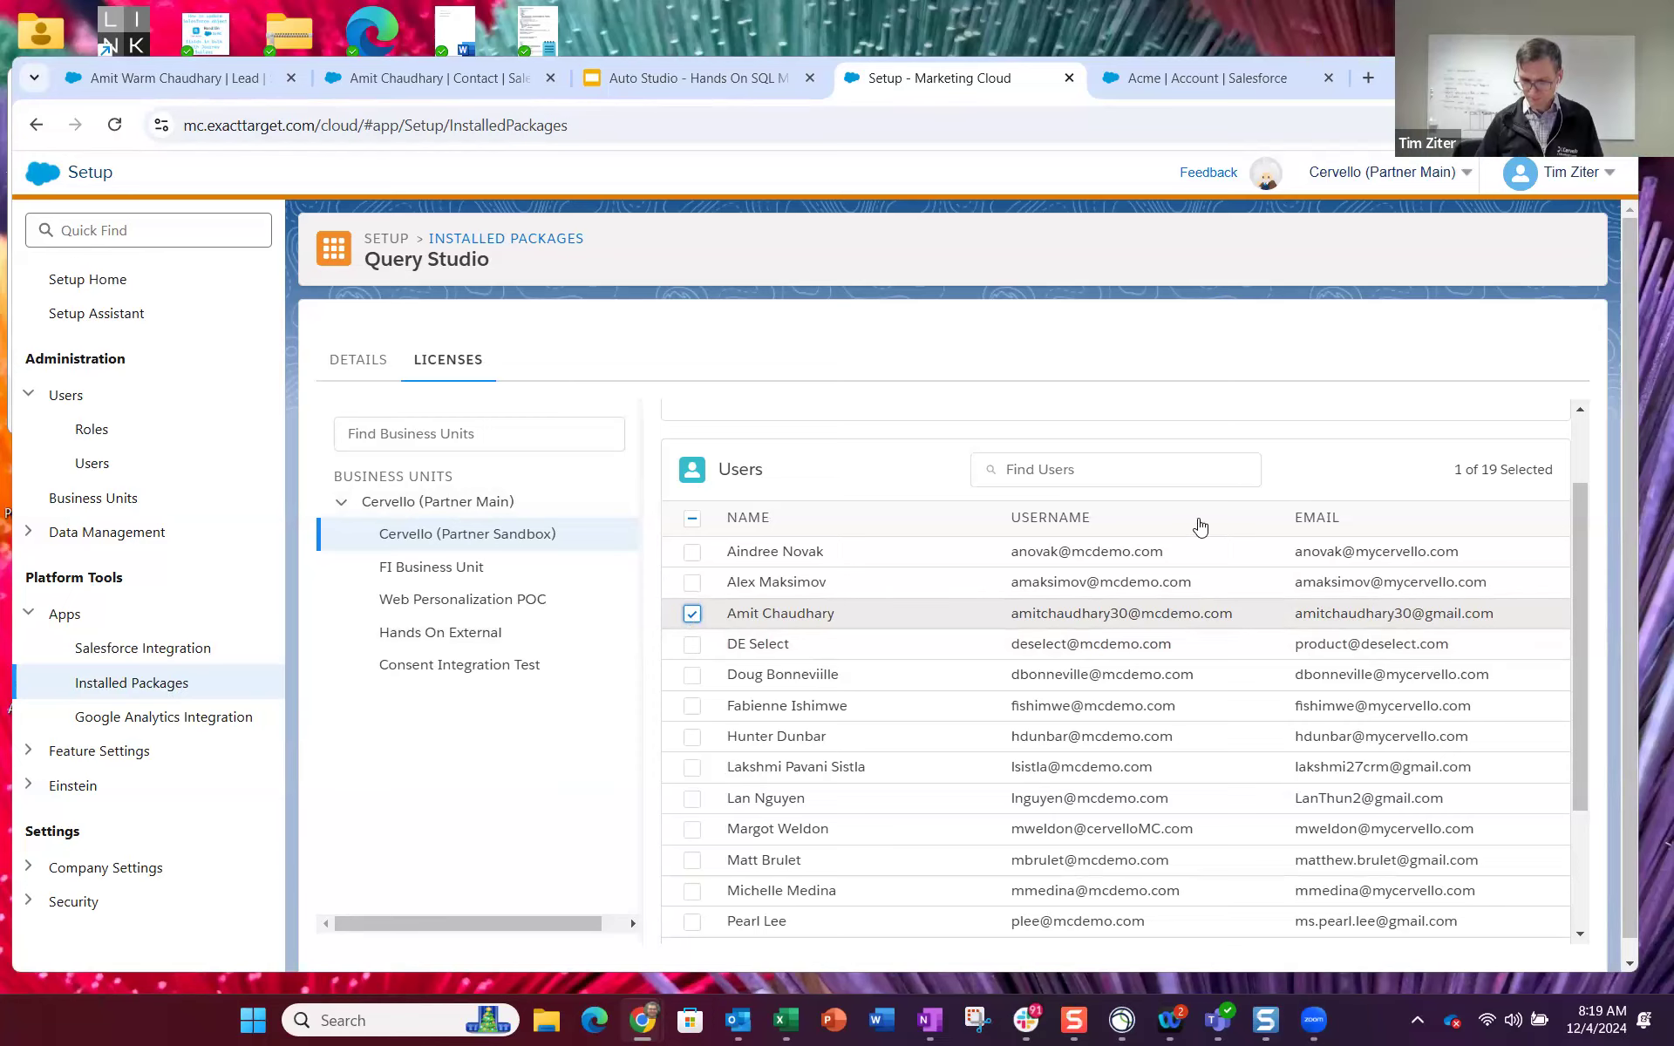
Step: Search all Marketing Cloud users for the user by first name and select the matching username text
scroll(1202, 593, down, 2)
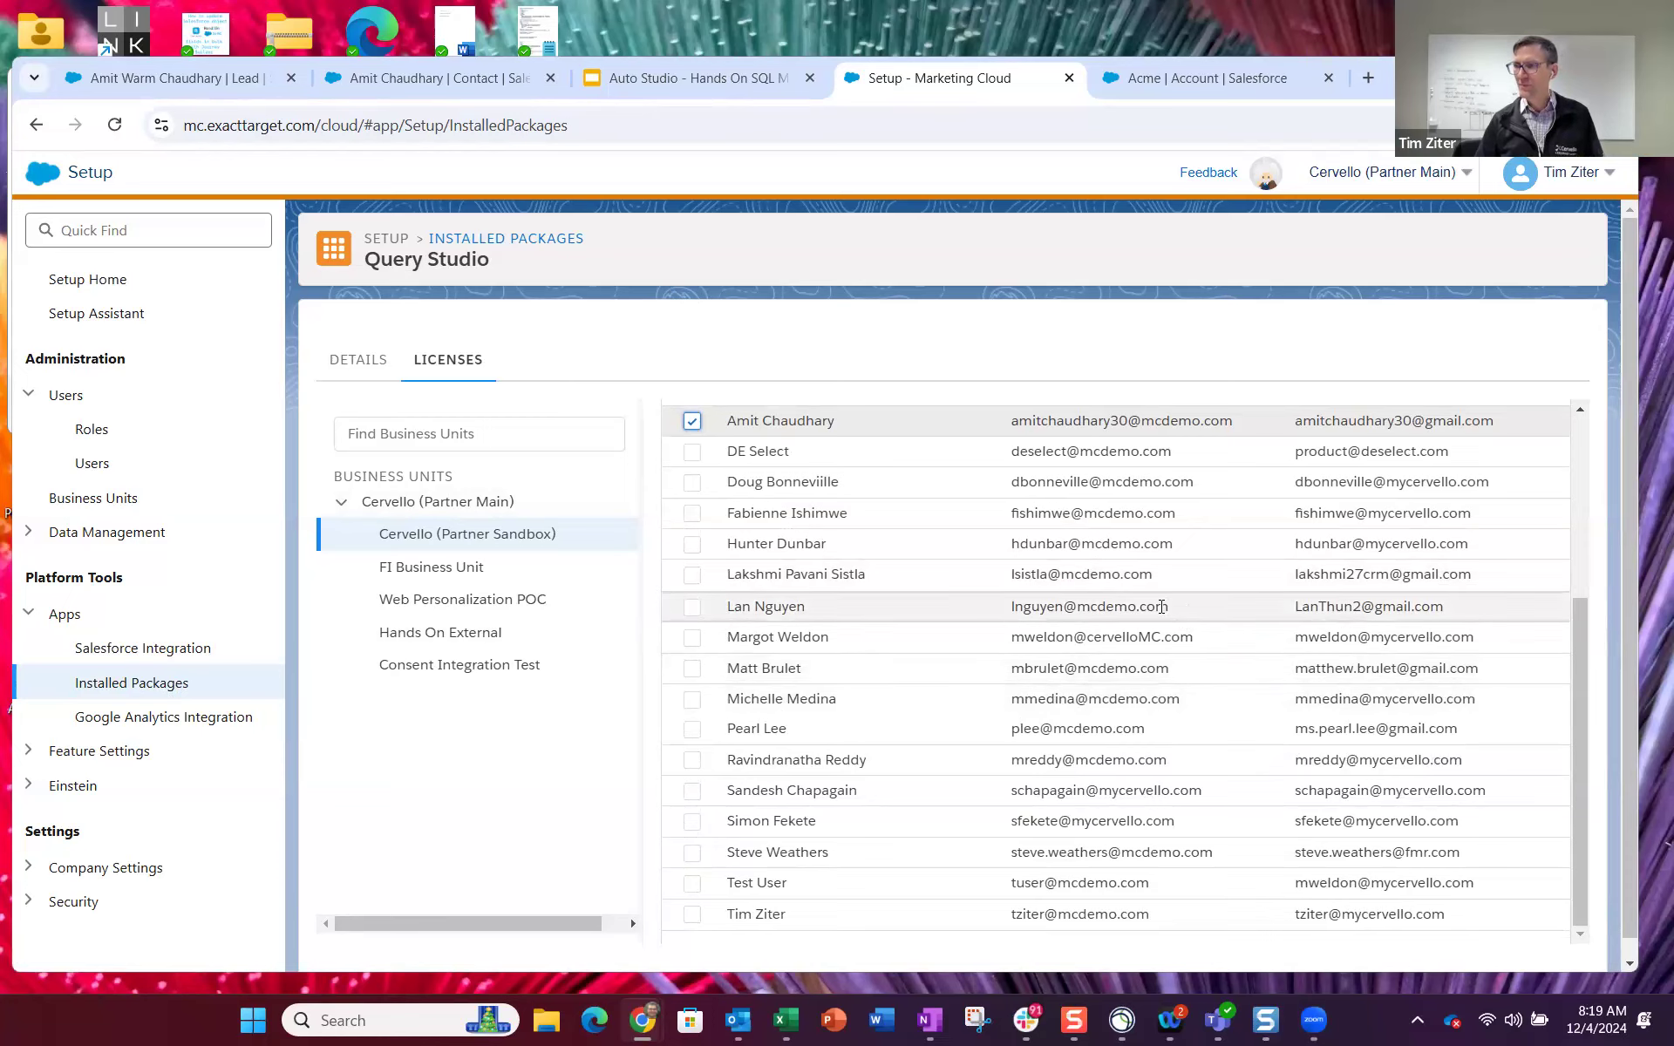
click(91, 463)
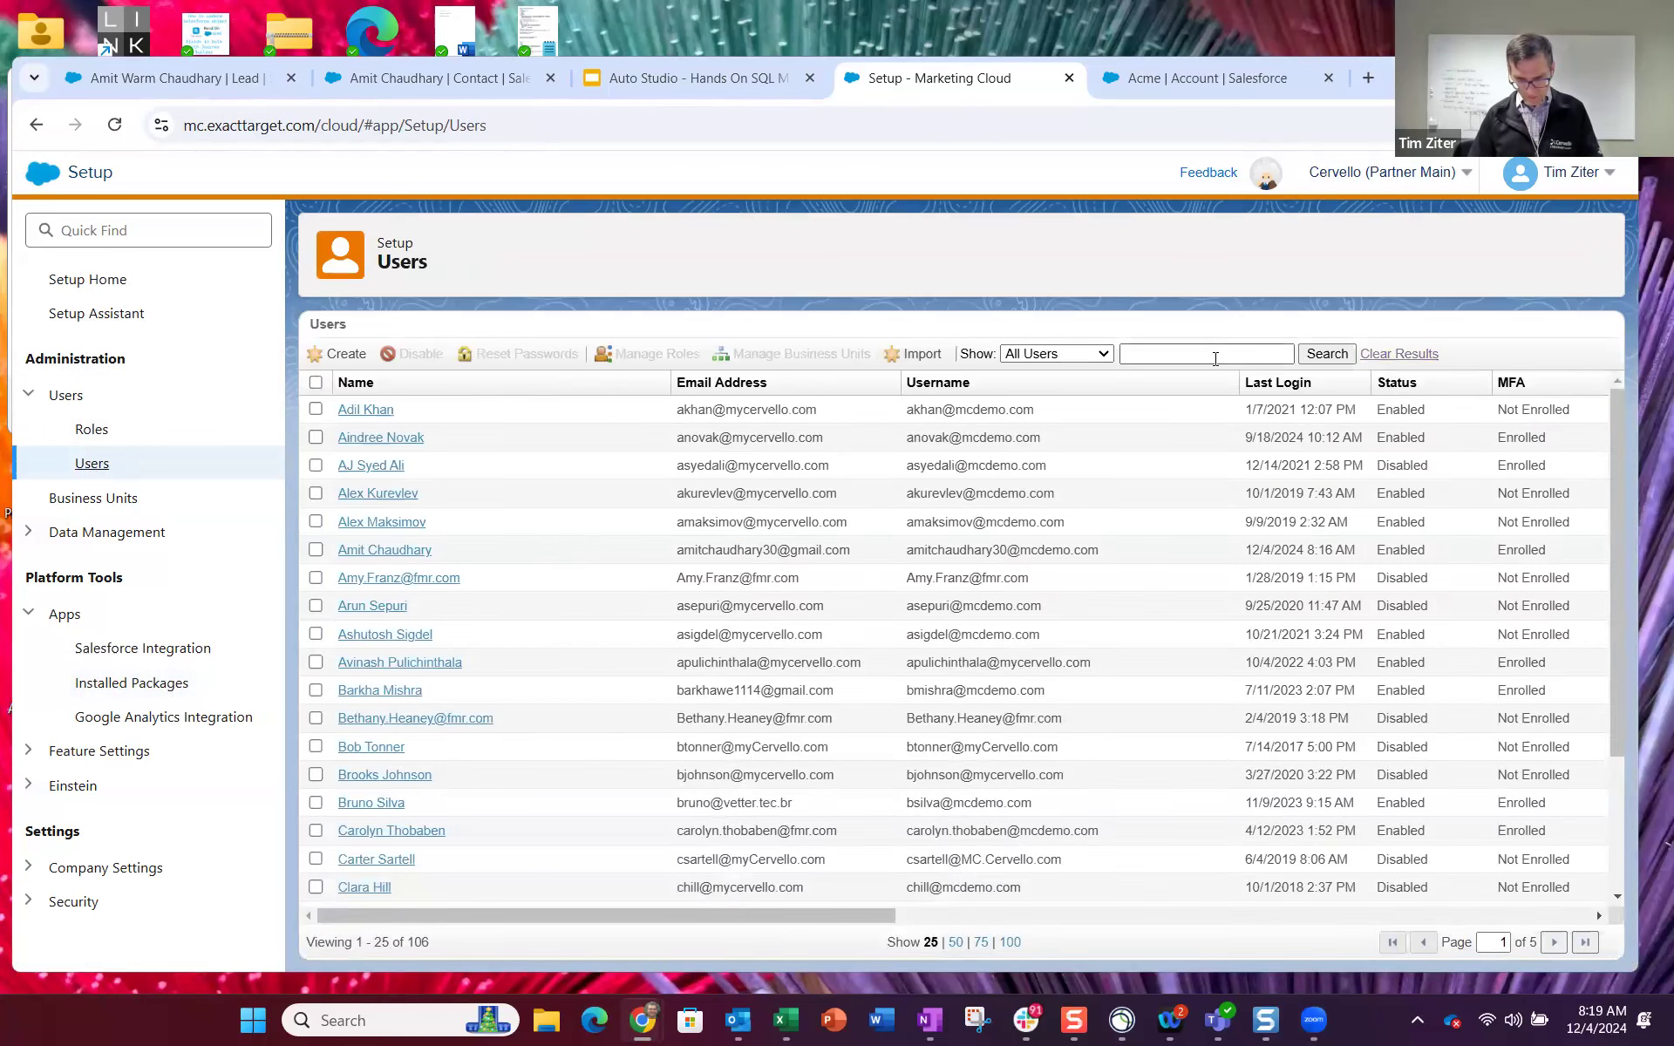
click(1215, 358)
text(amit)
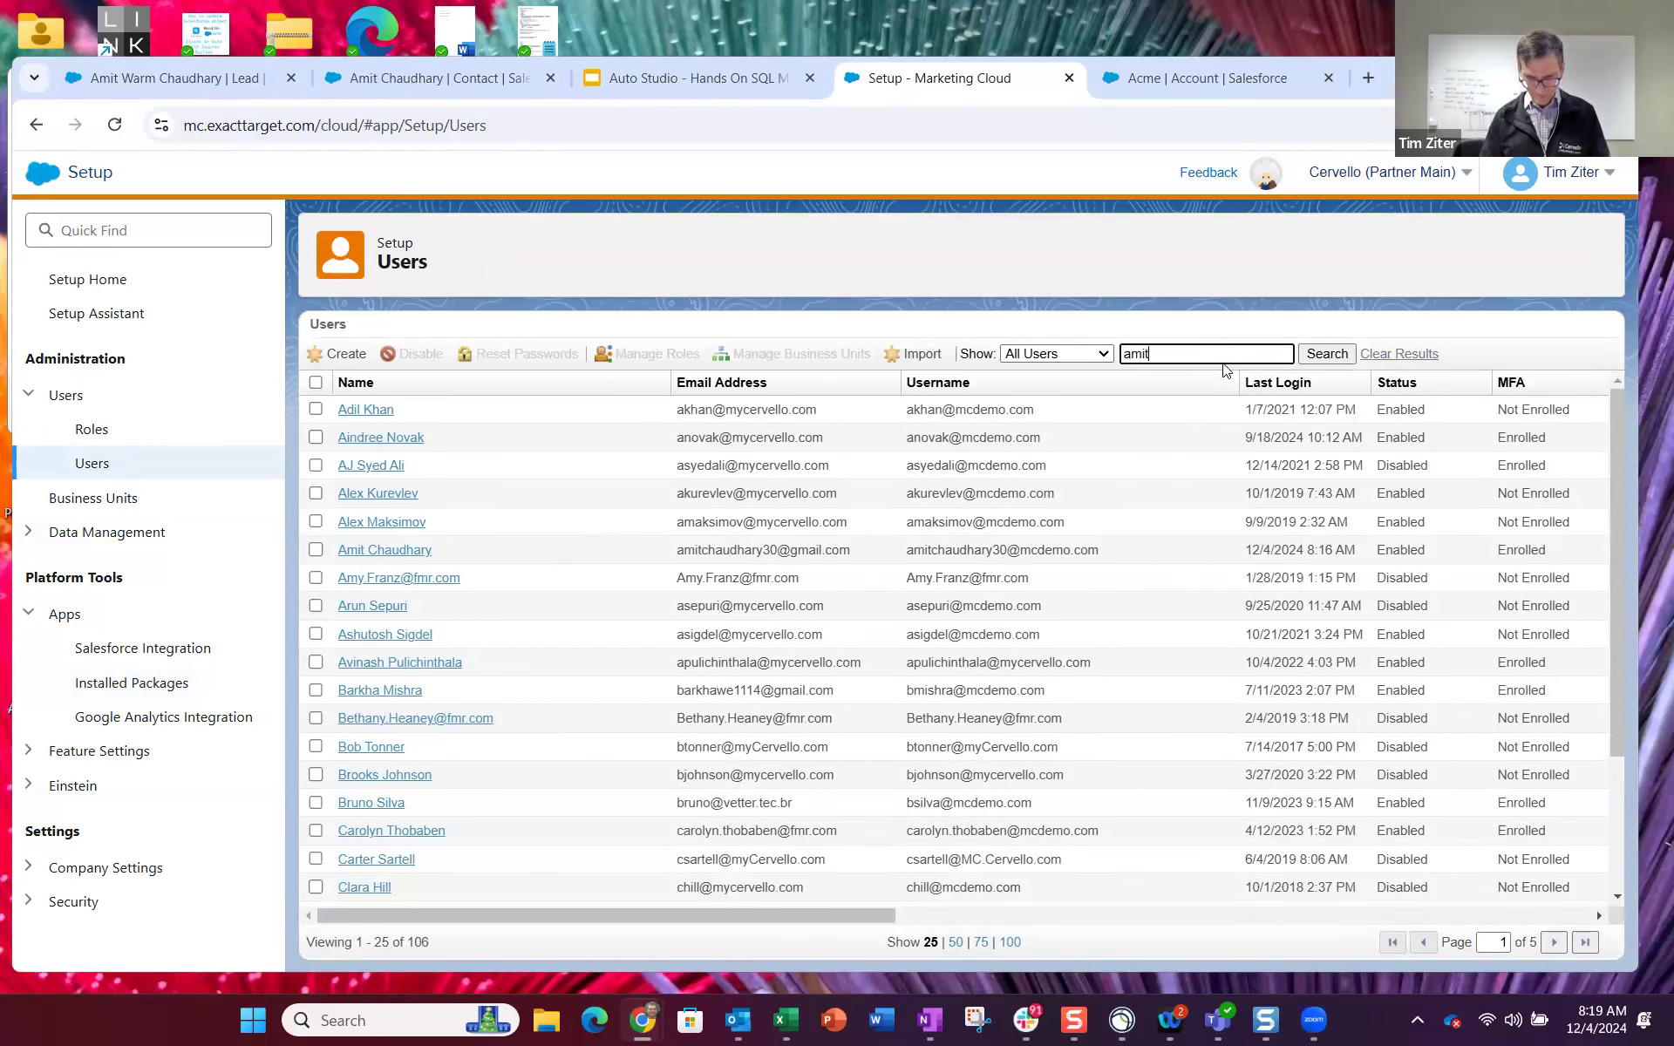
key(Return)
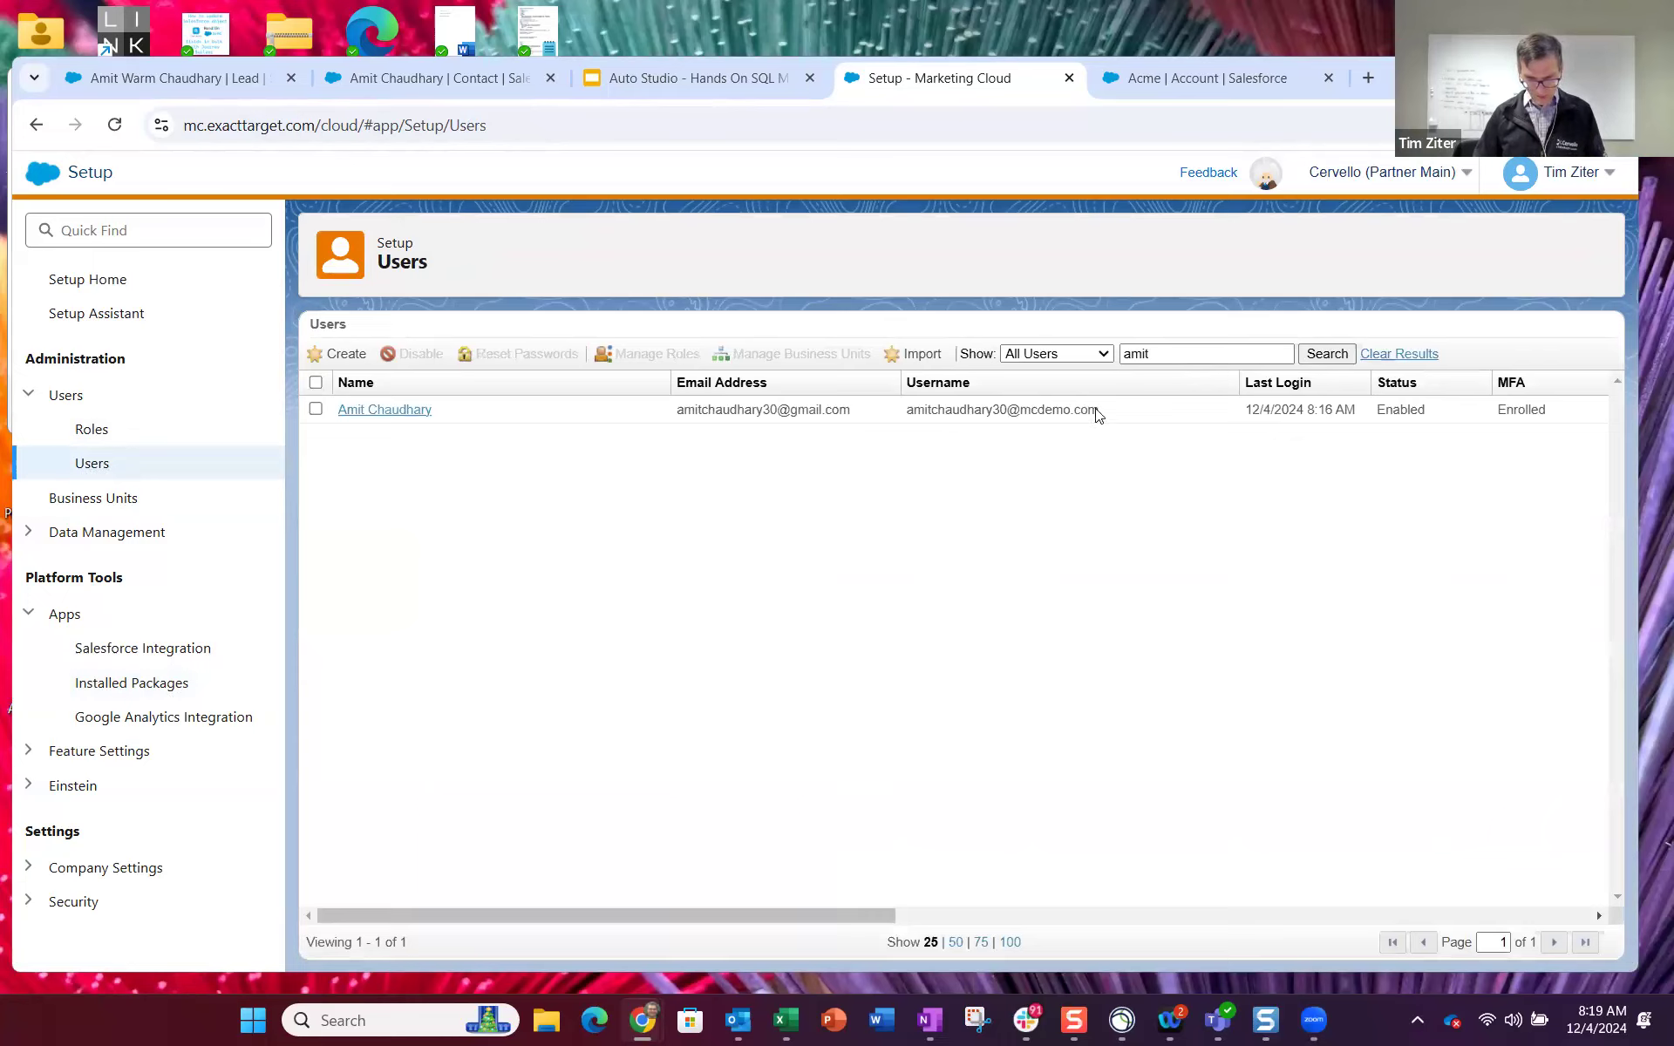
double_click(1064, 412)
drag(946, 420, 912, 410)
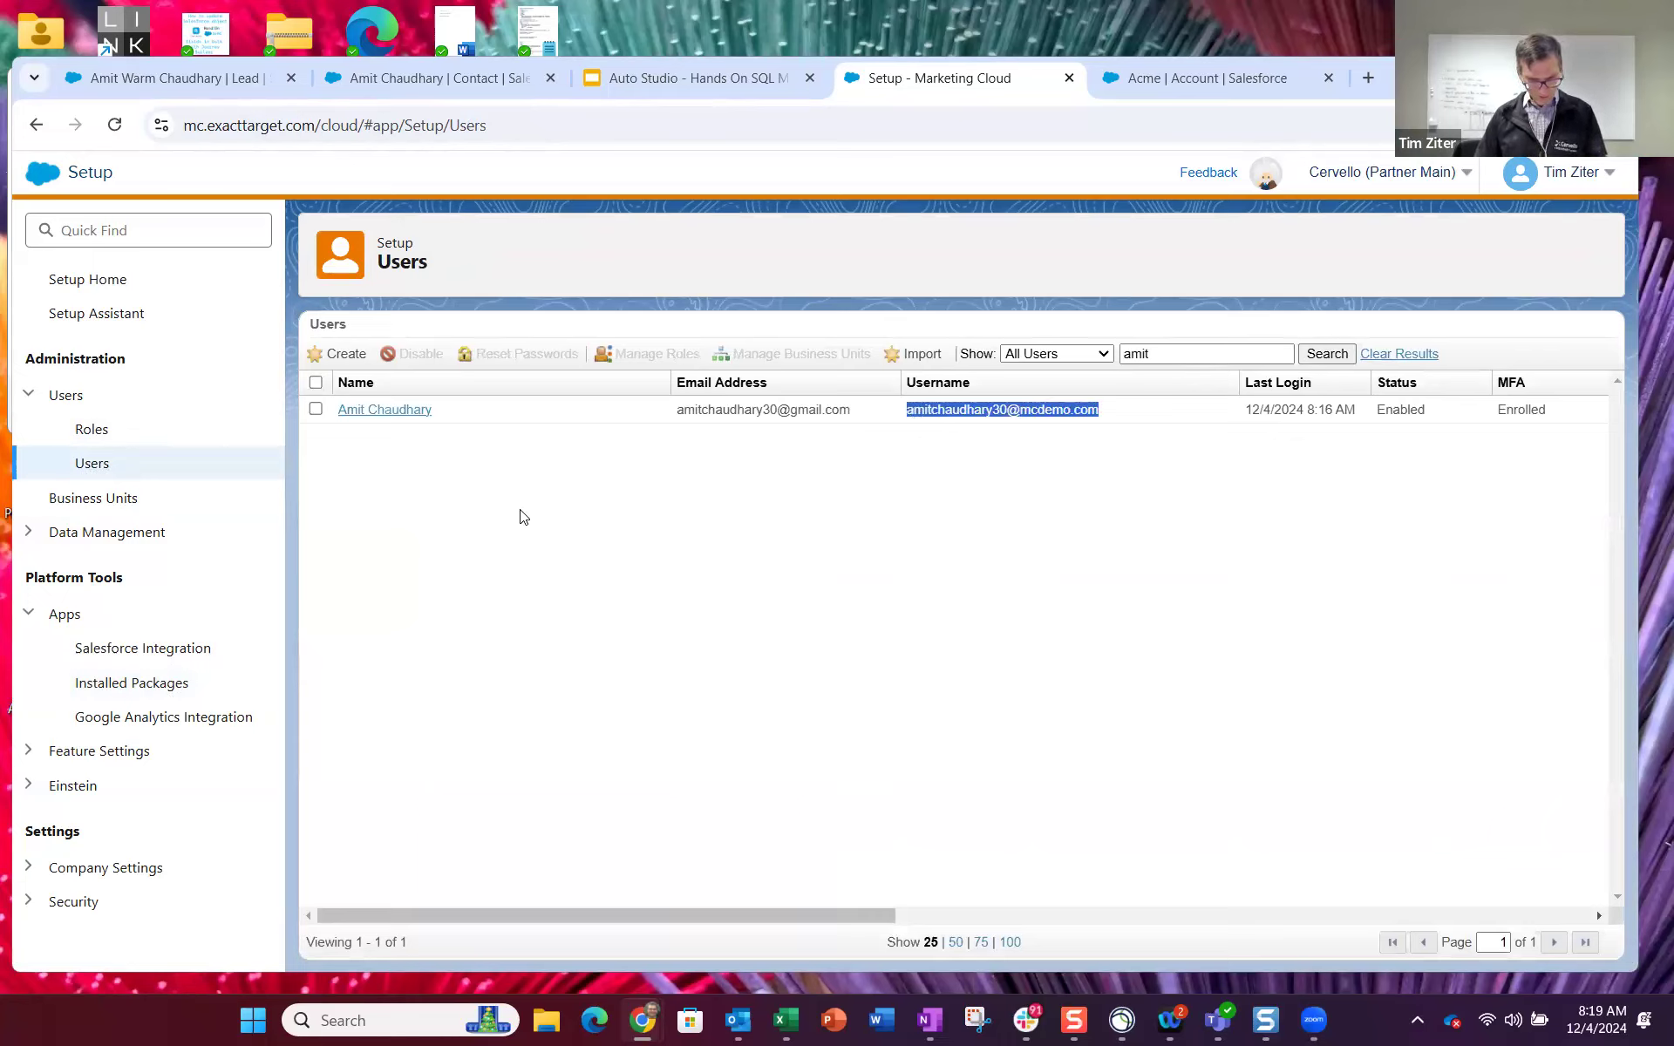
Step: Open the found user's record and its password change settings
click(419, 422)
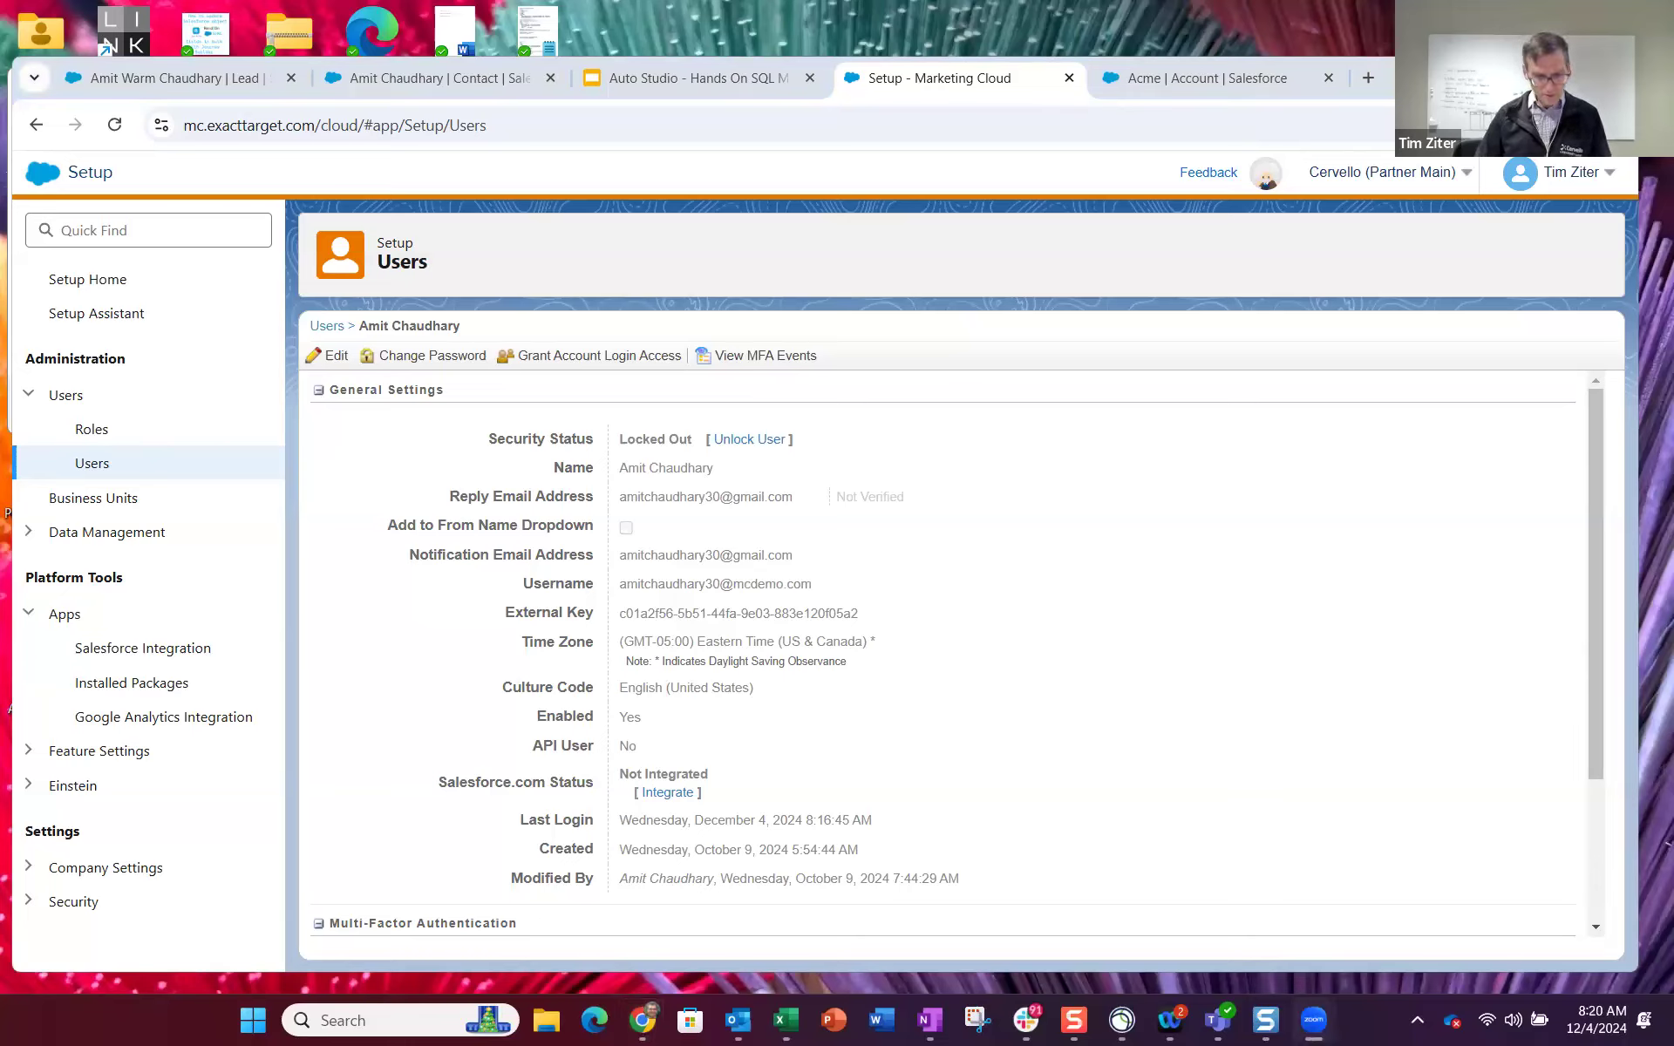
click(447, 354)
click(447, 357)
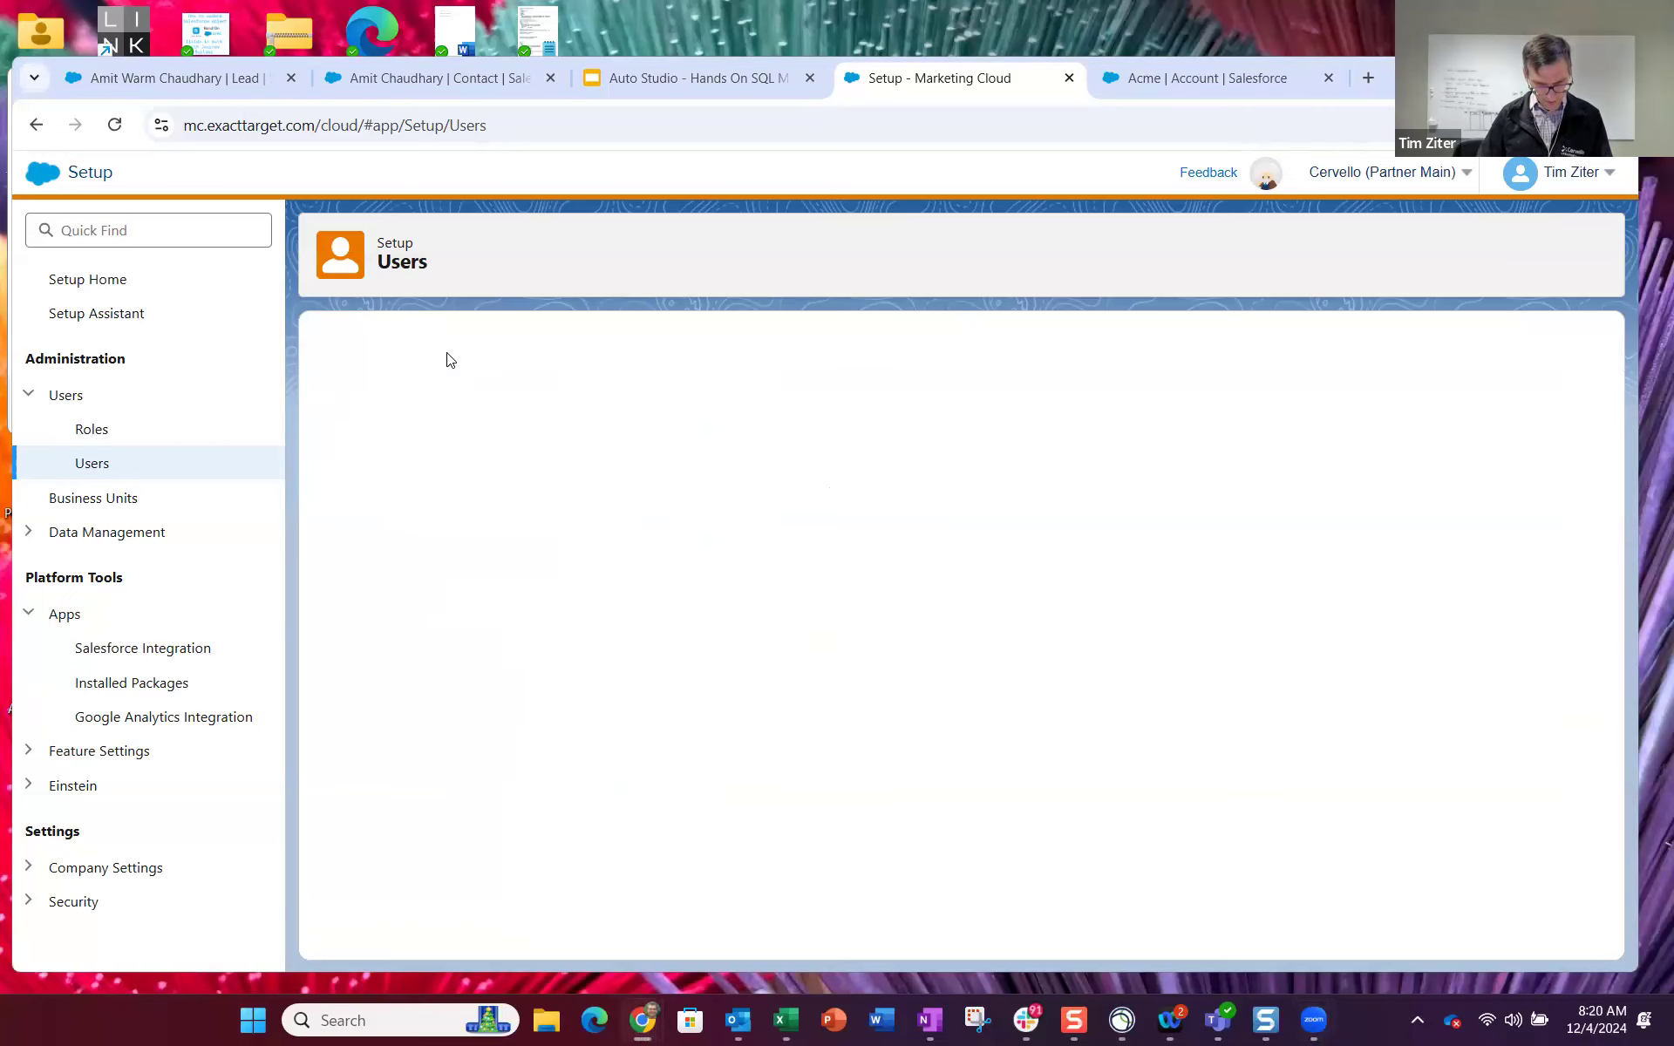
Step: Try to save a new account password for the user, entered in both New Password and Re-enter New Password
click(658, 627)
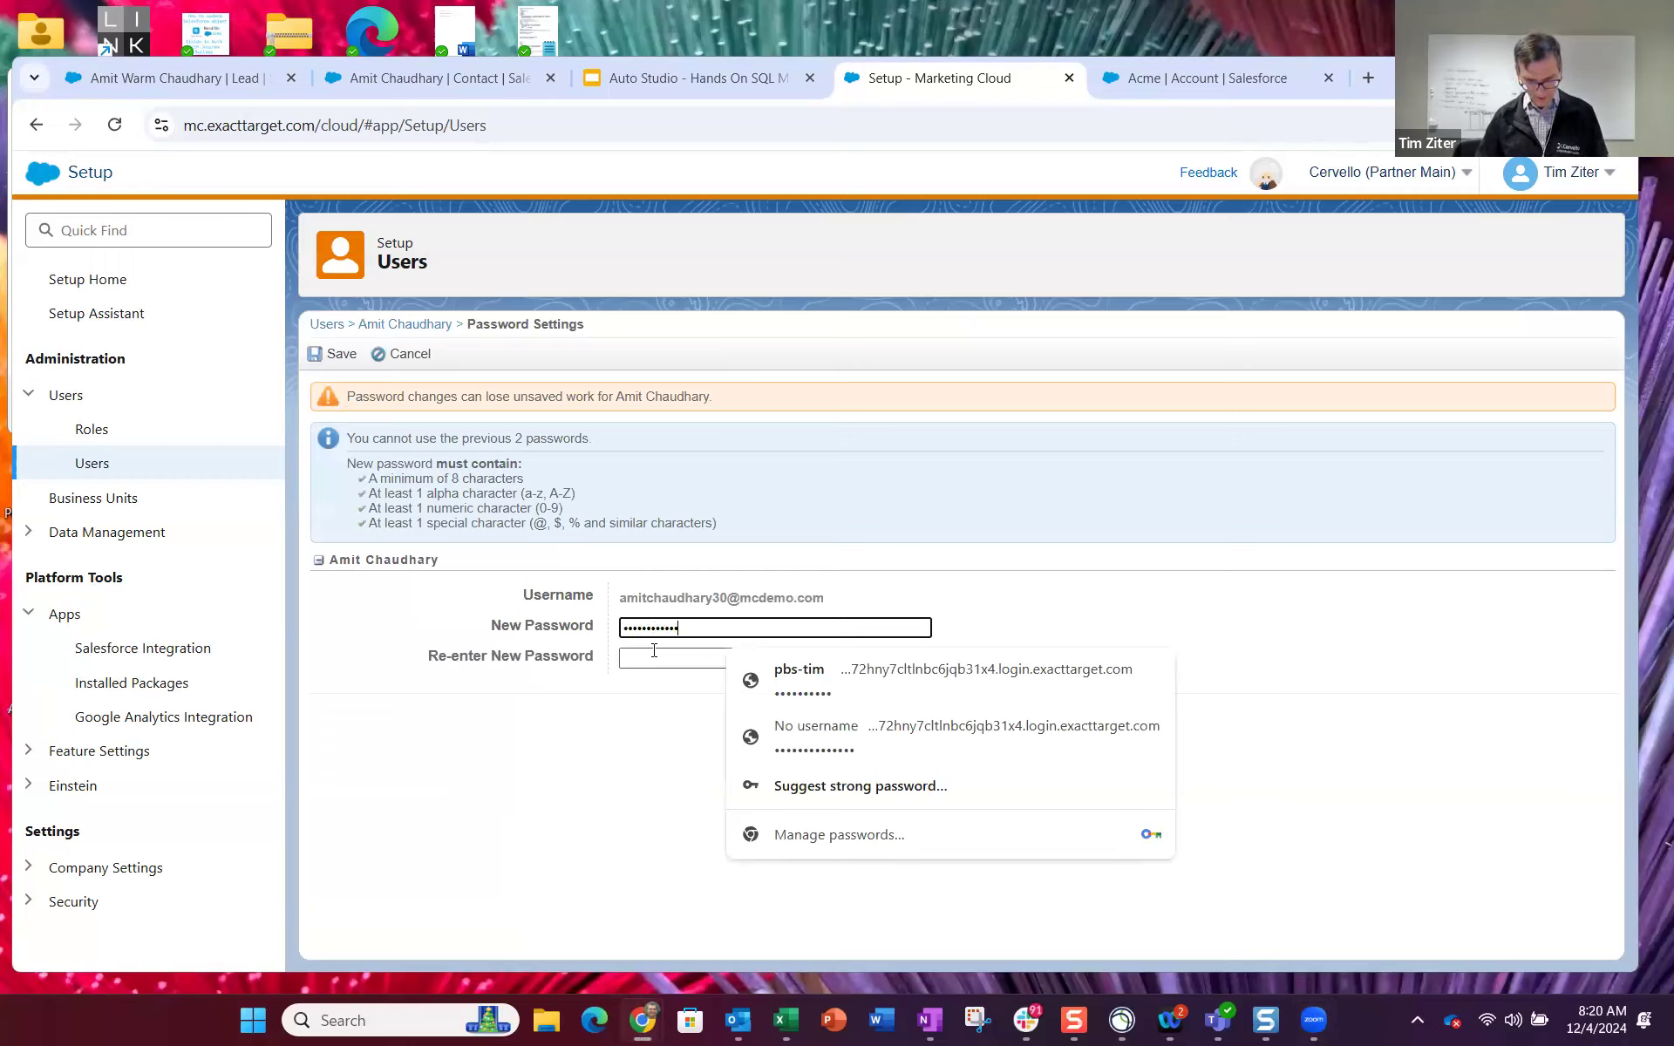
click(657, 660)
text(••)
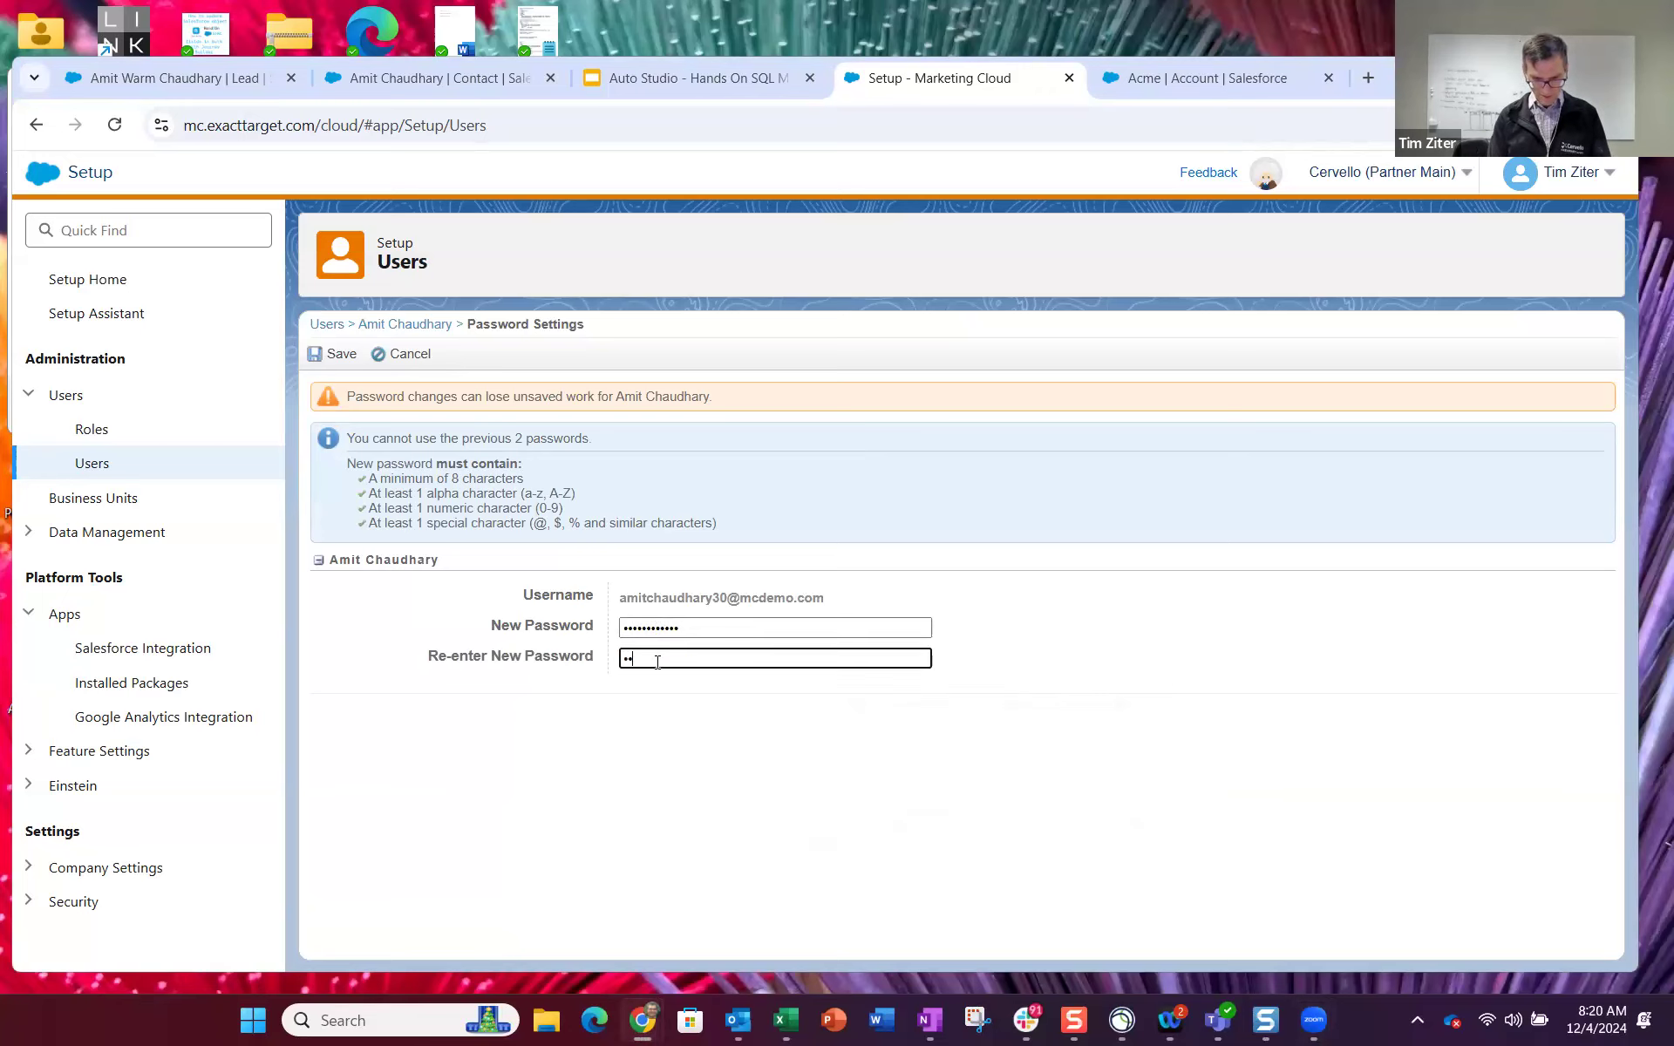
text(••••••••••)
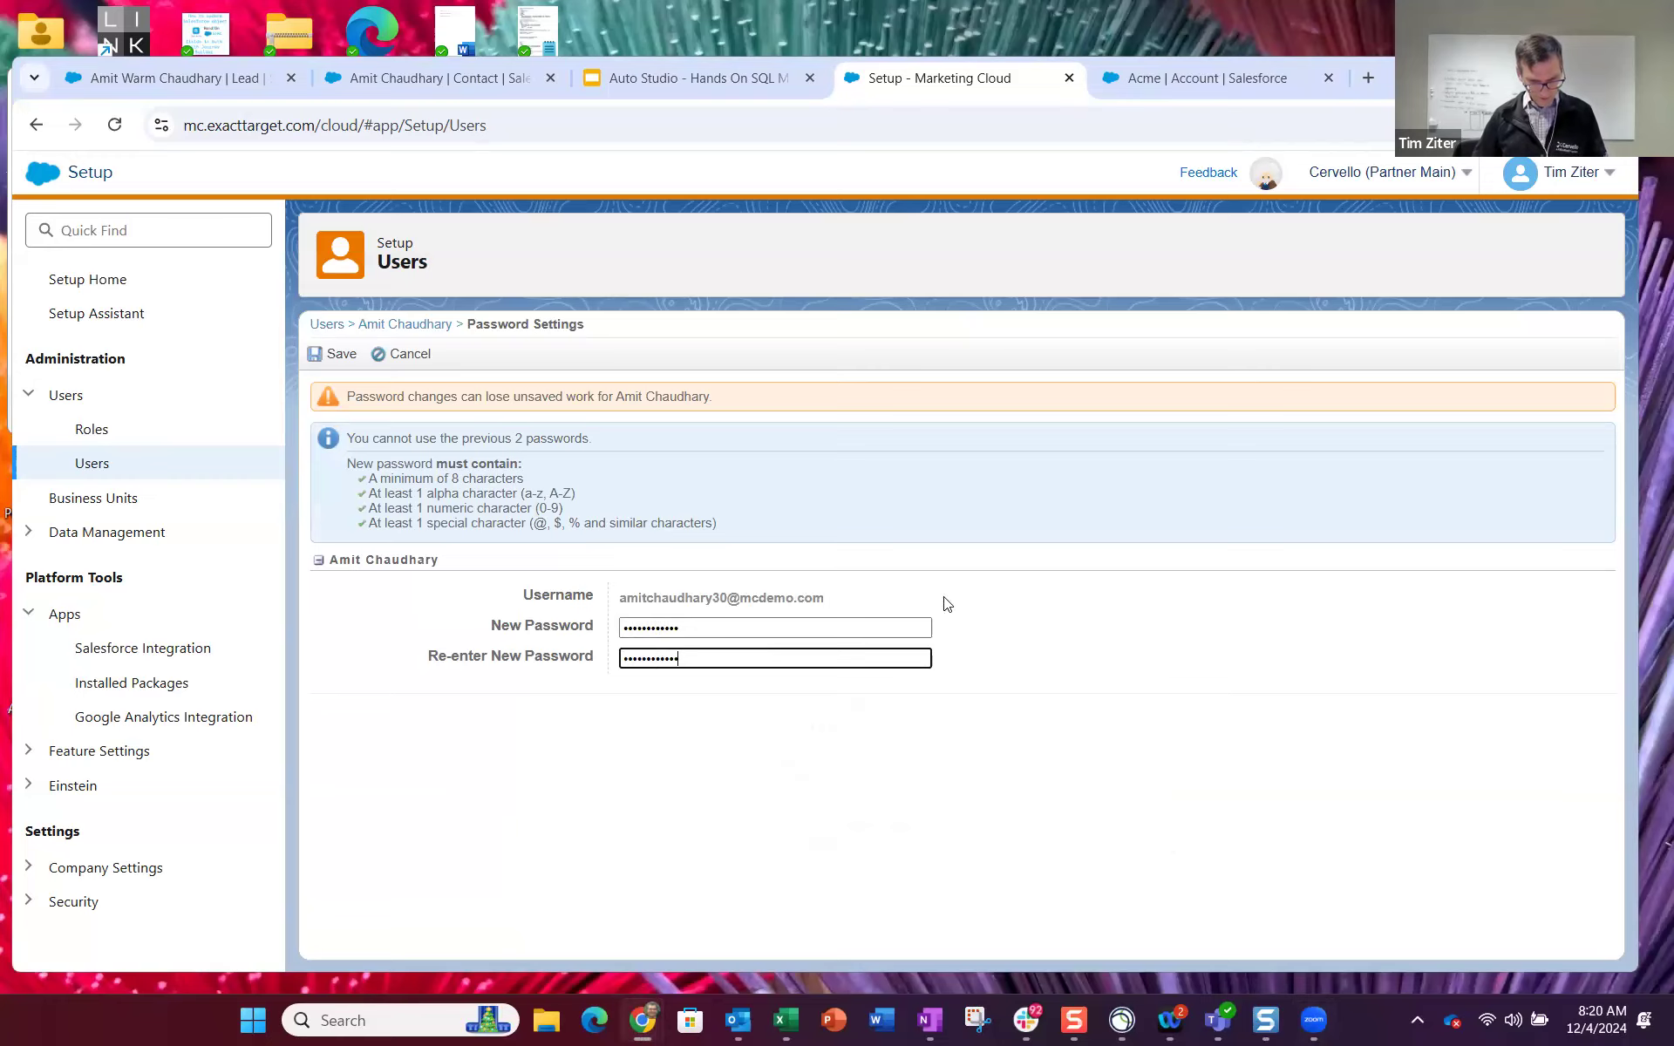
click(354, 359)
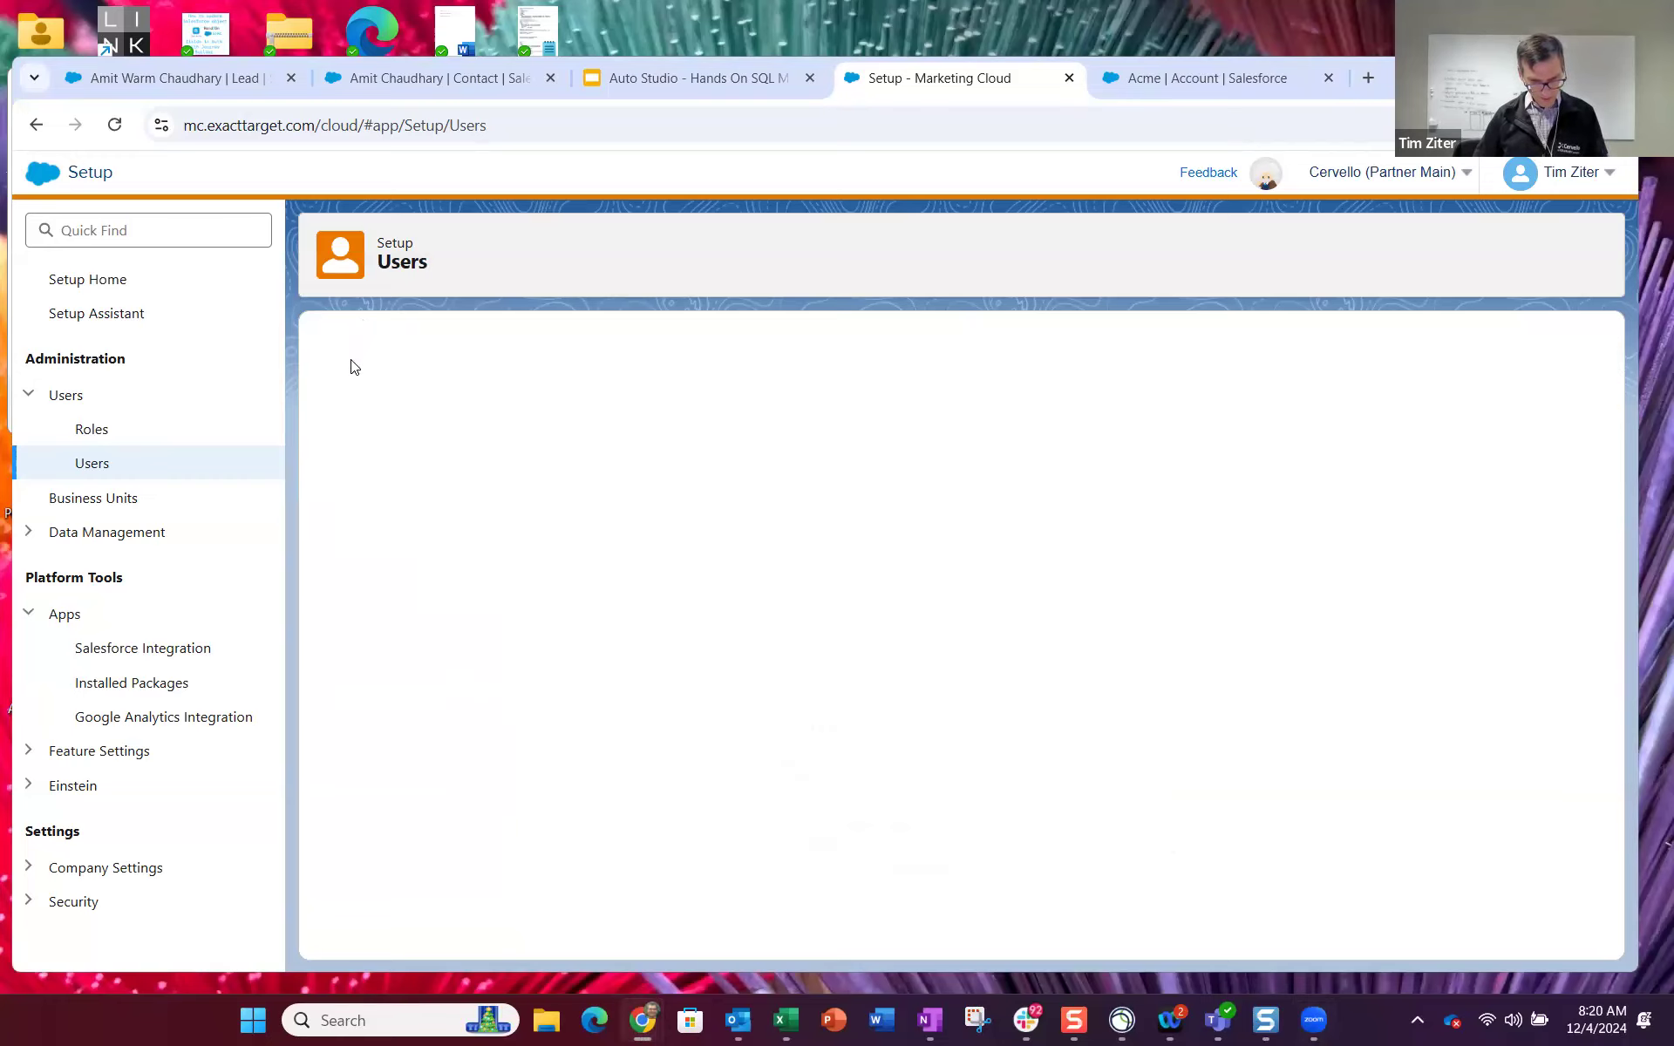
Step: Enter and confirm a different new password for the user and save it
click(663, 662)
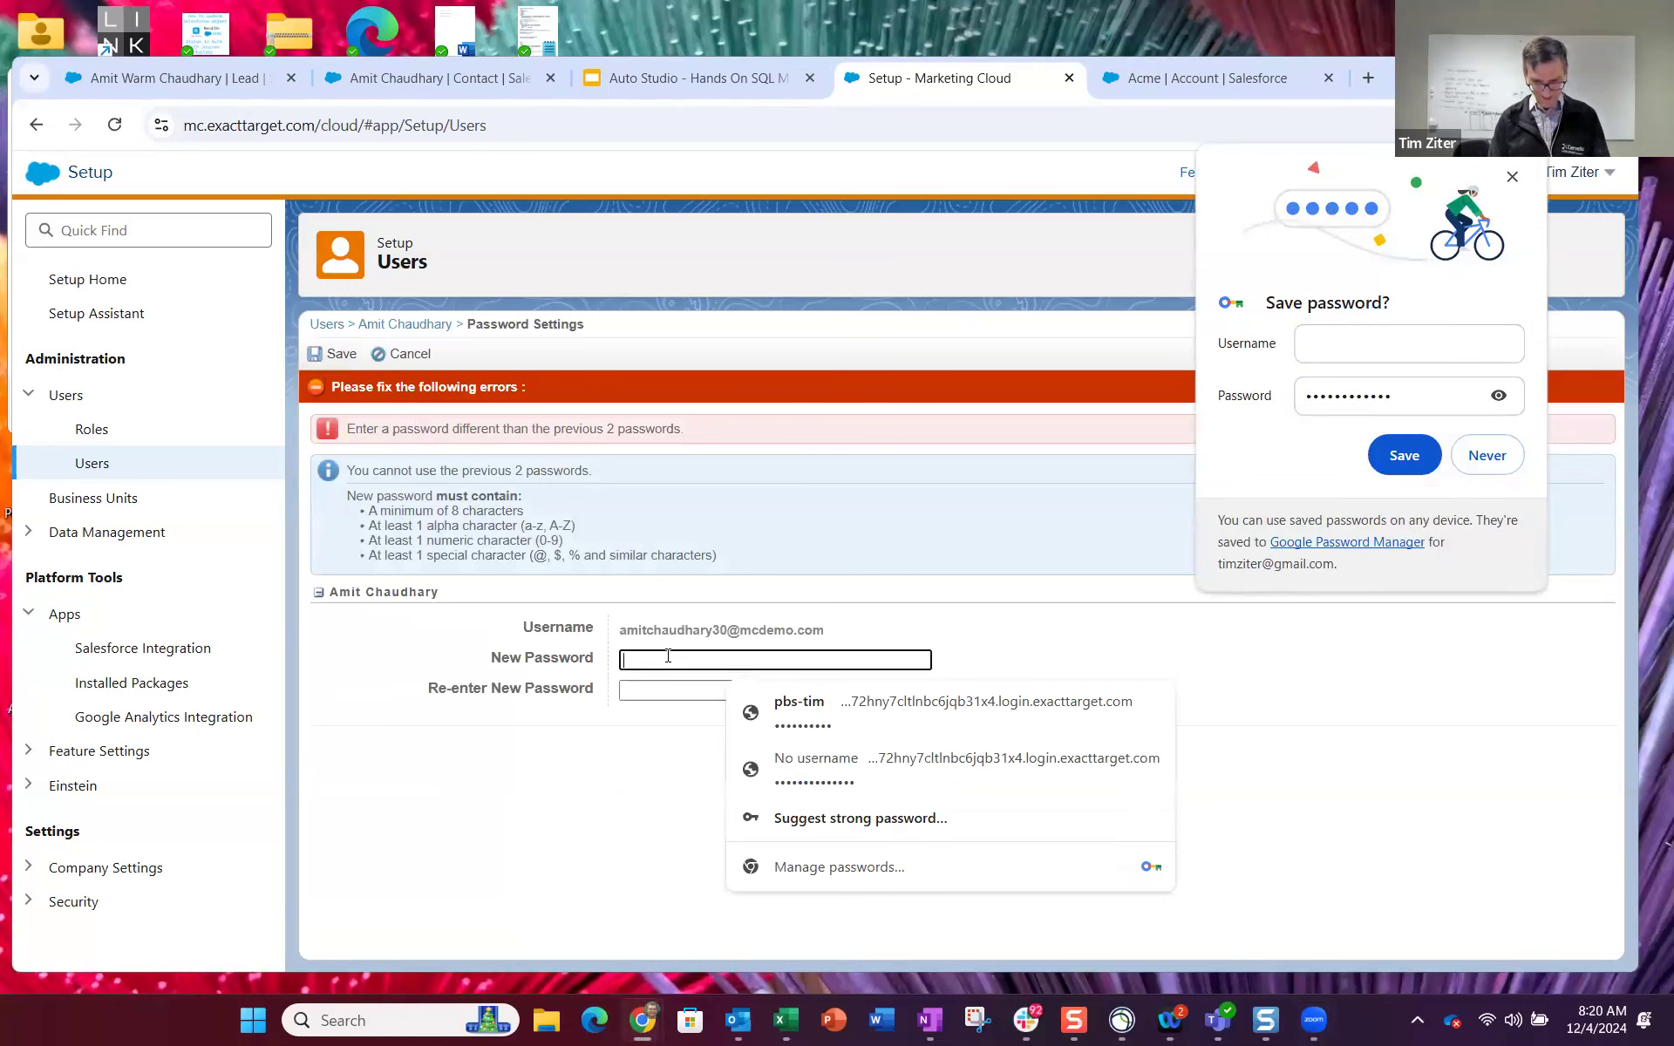
text(•••••)
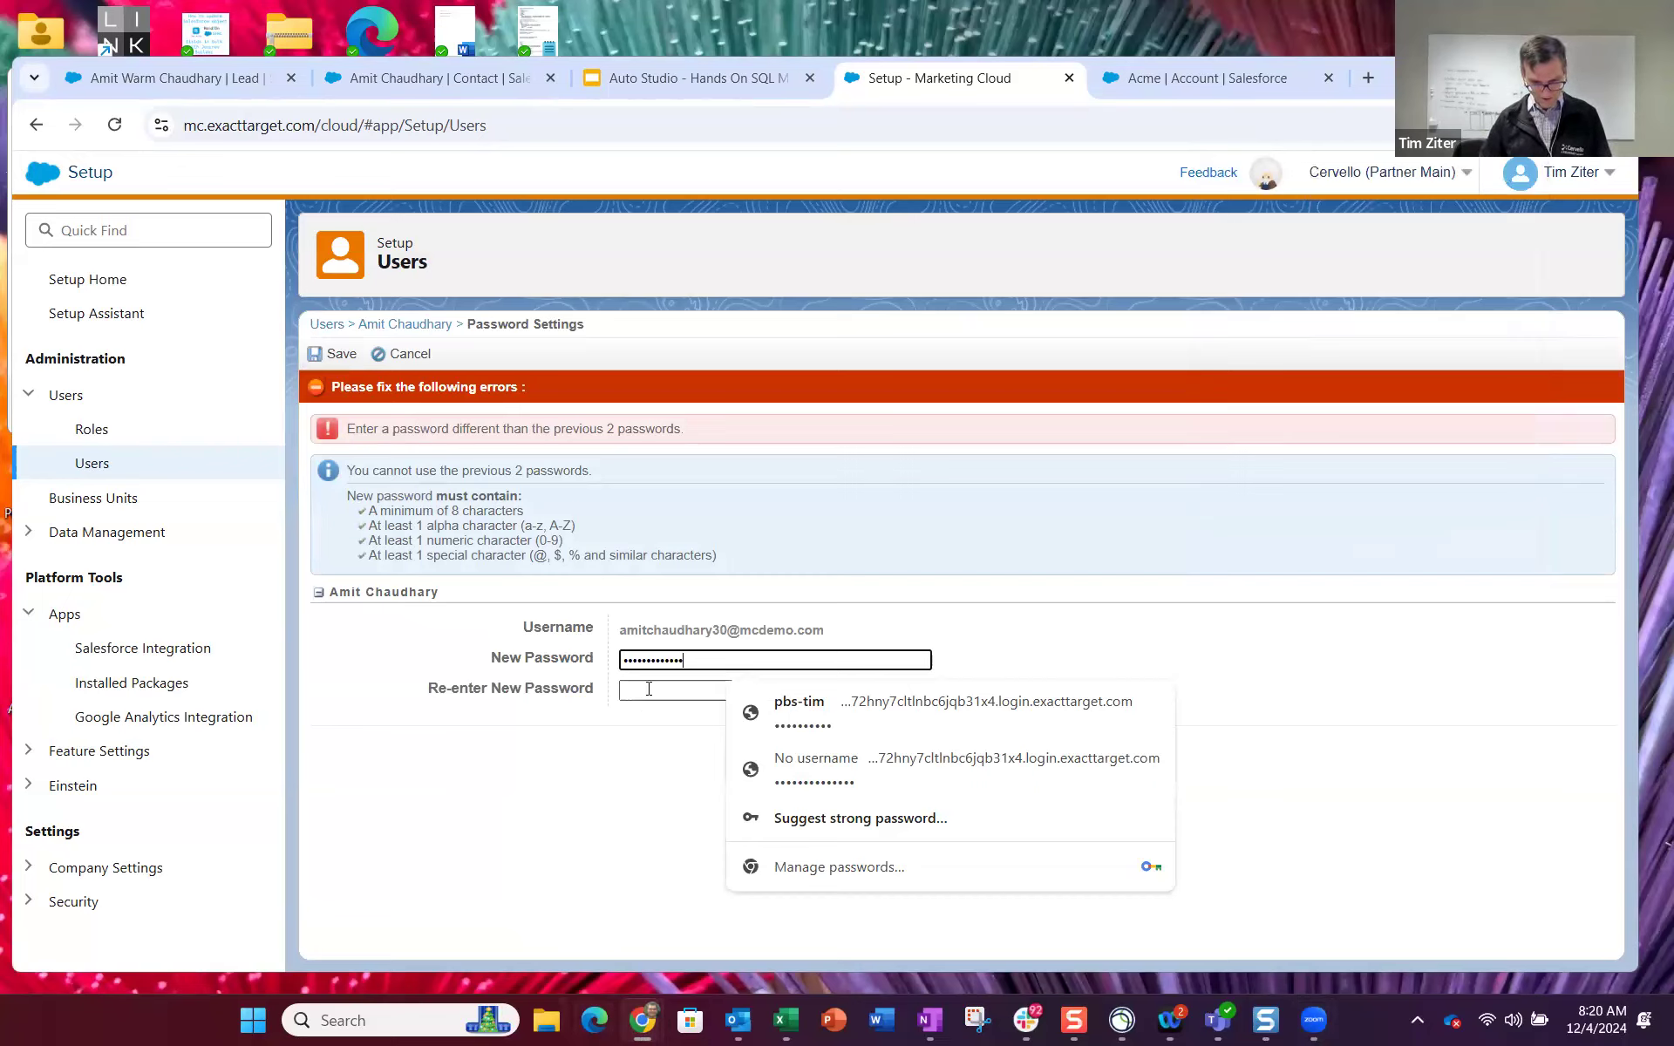
click(649, 689)
text(•••)
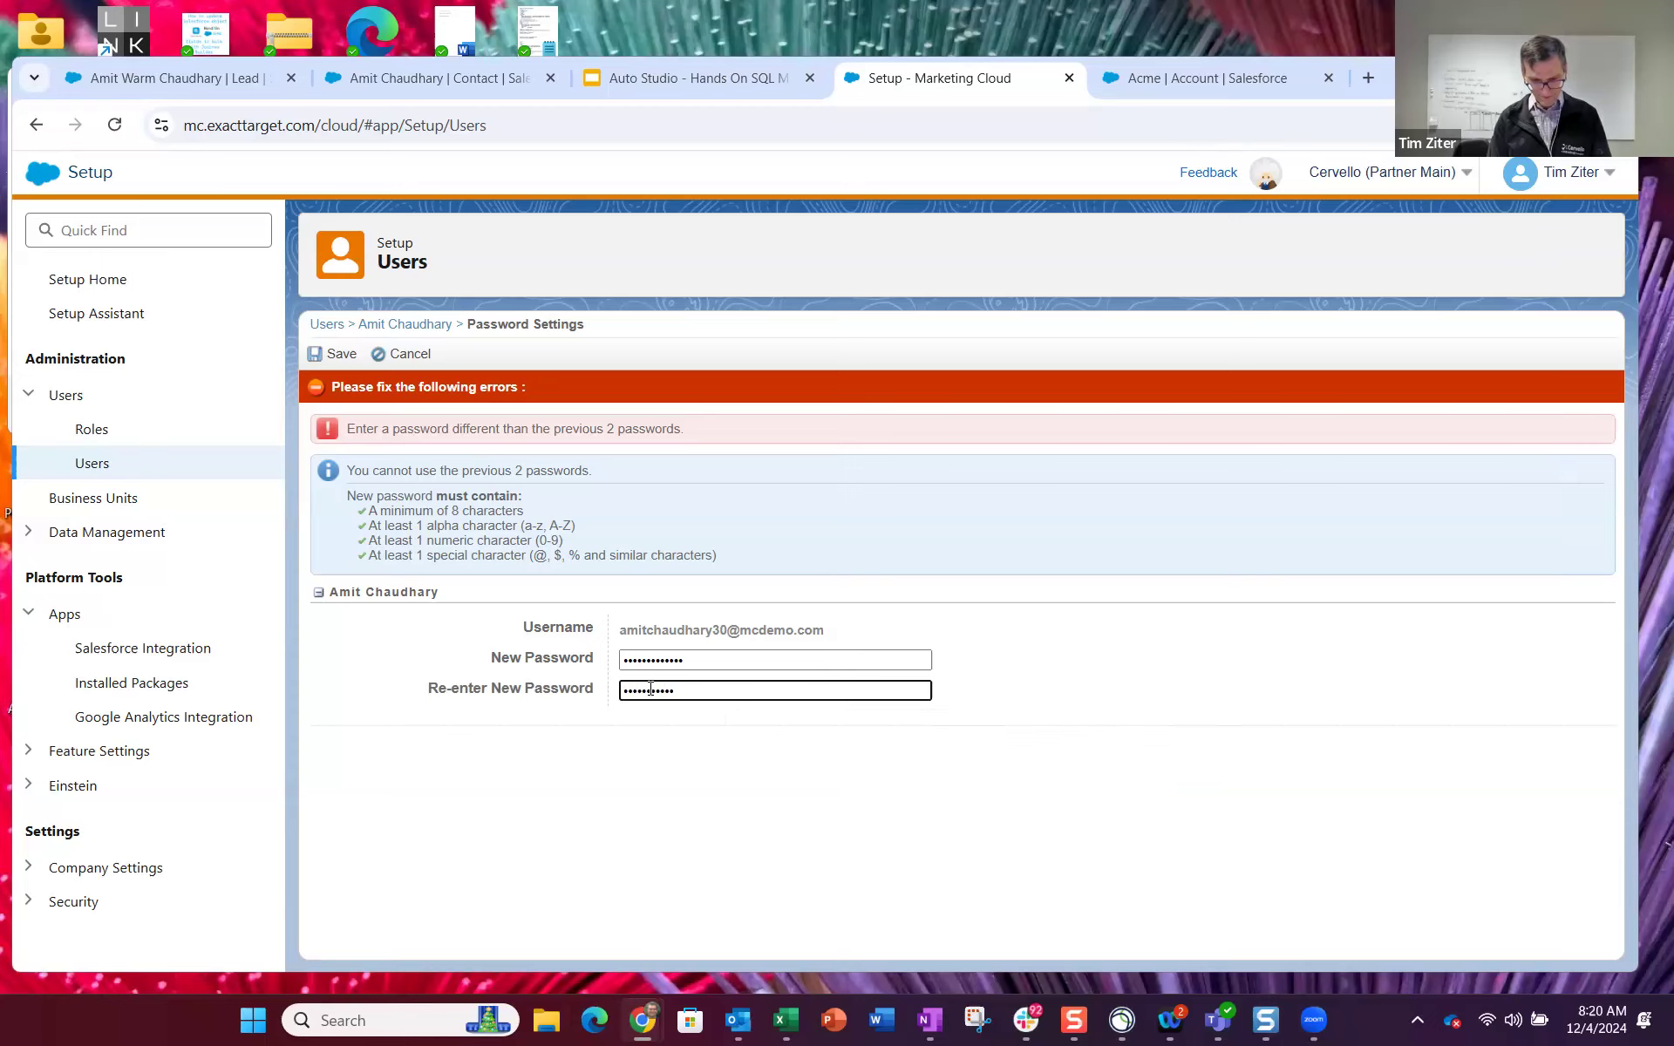
click(340, 354)
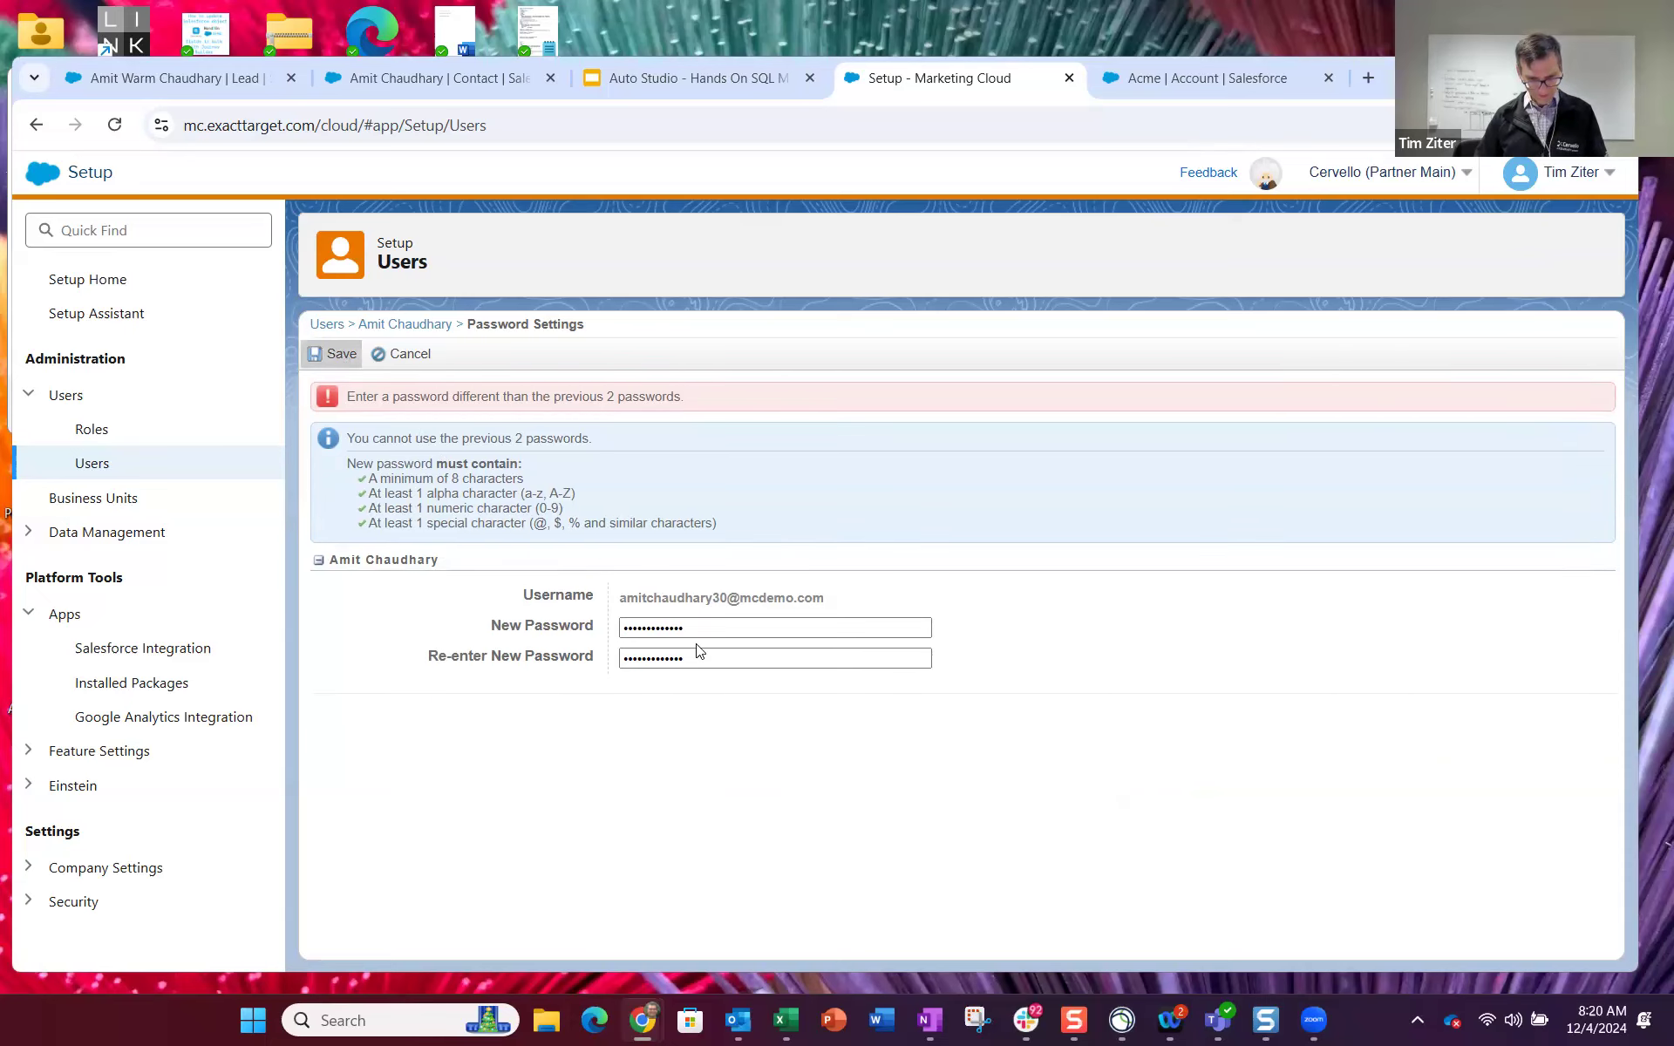
key(Return)
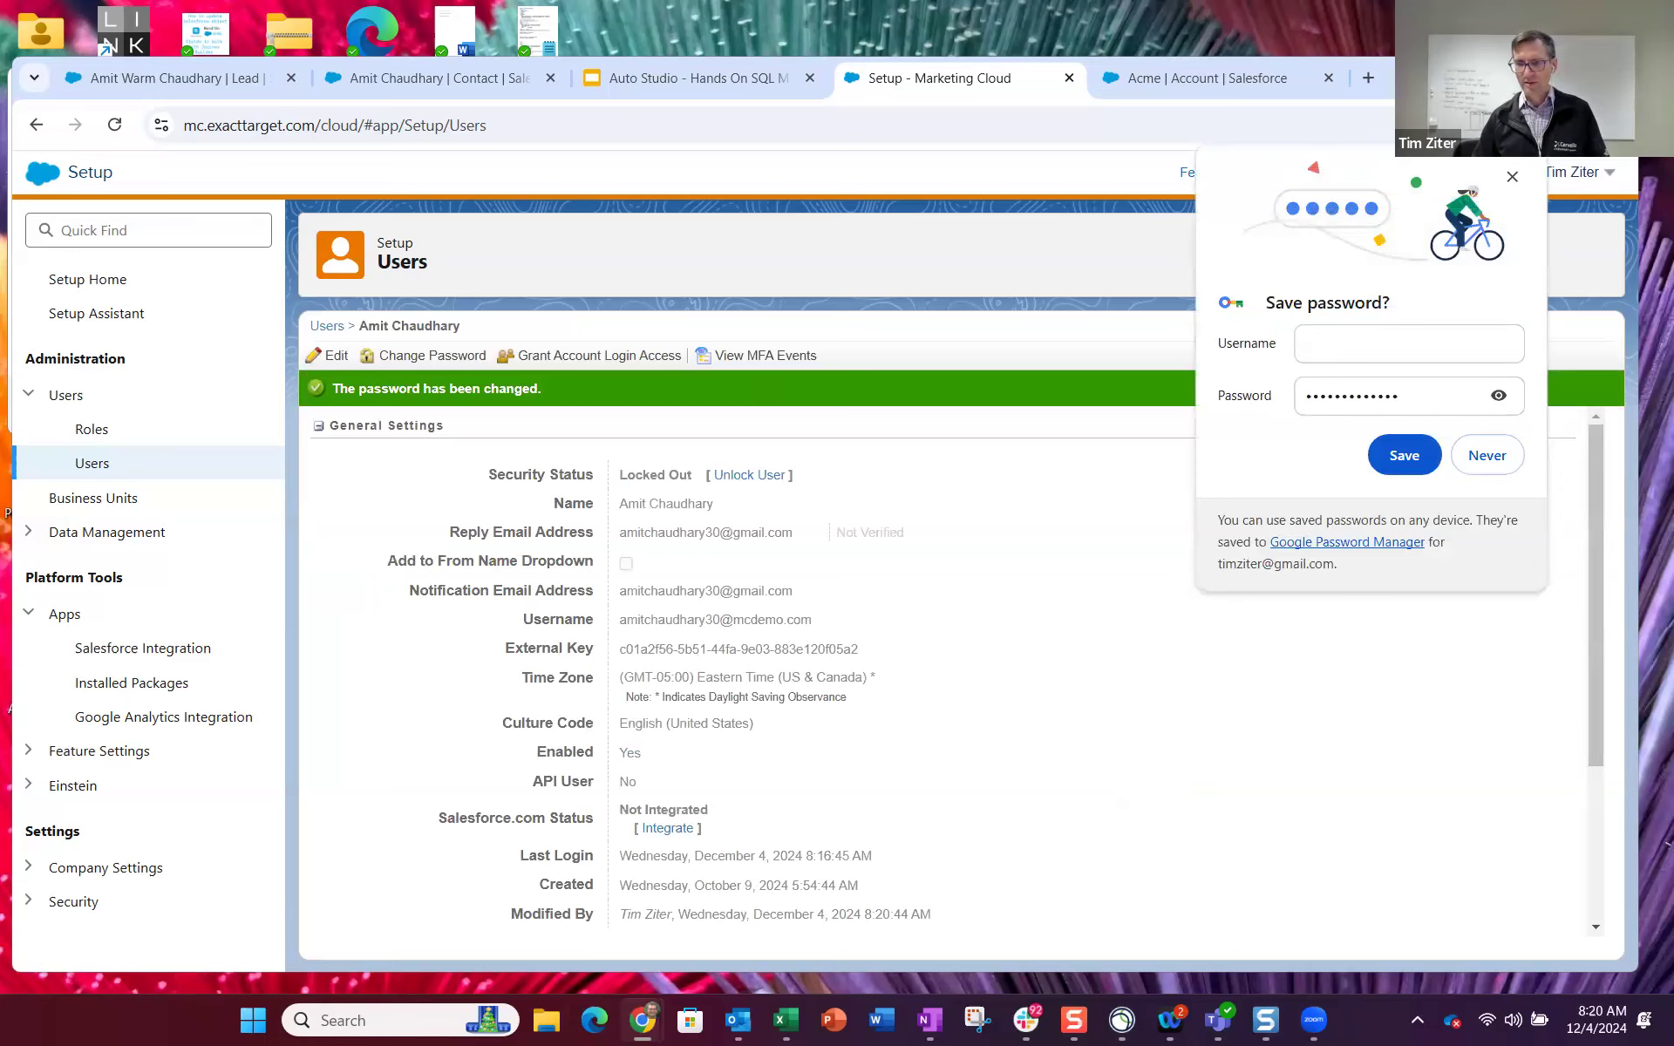
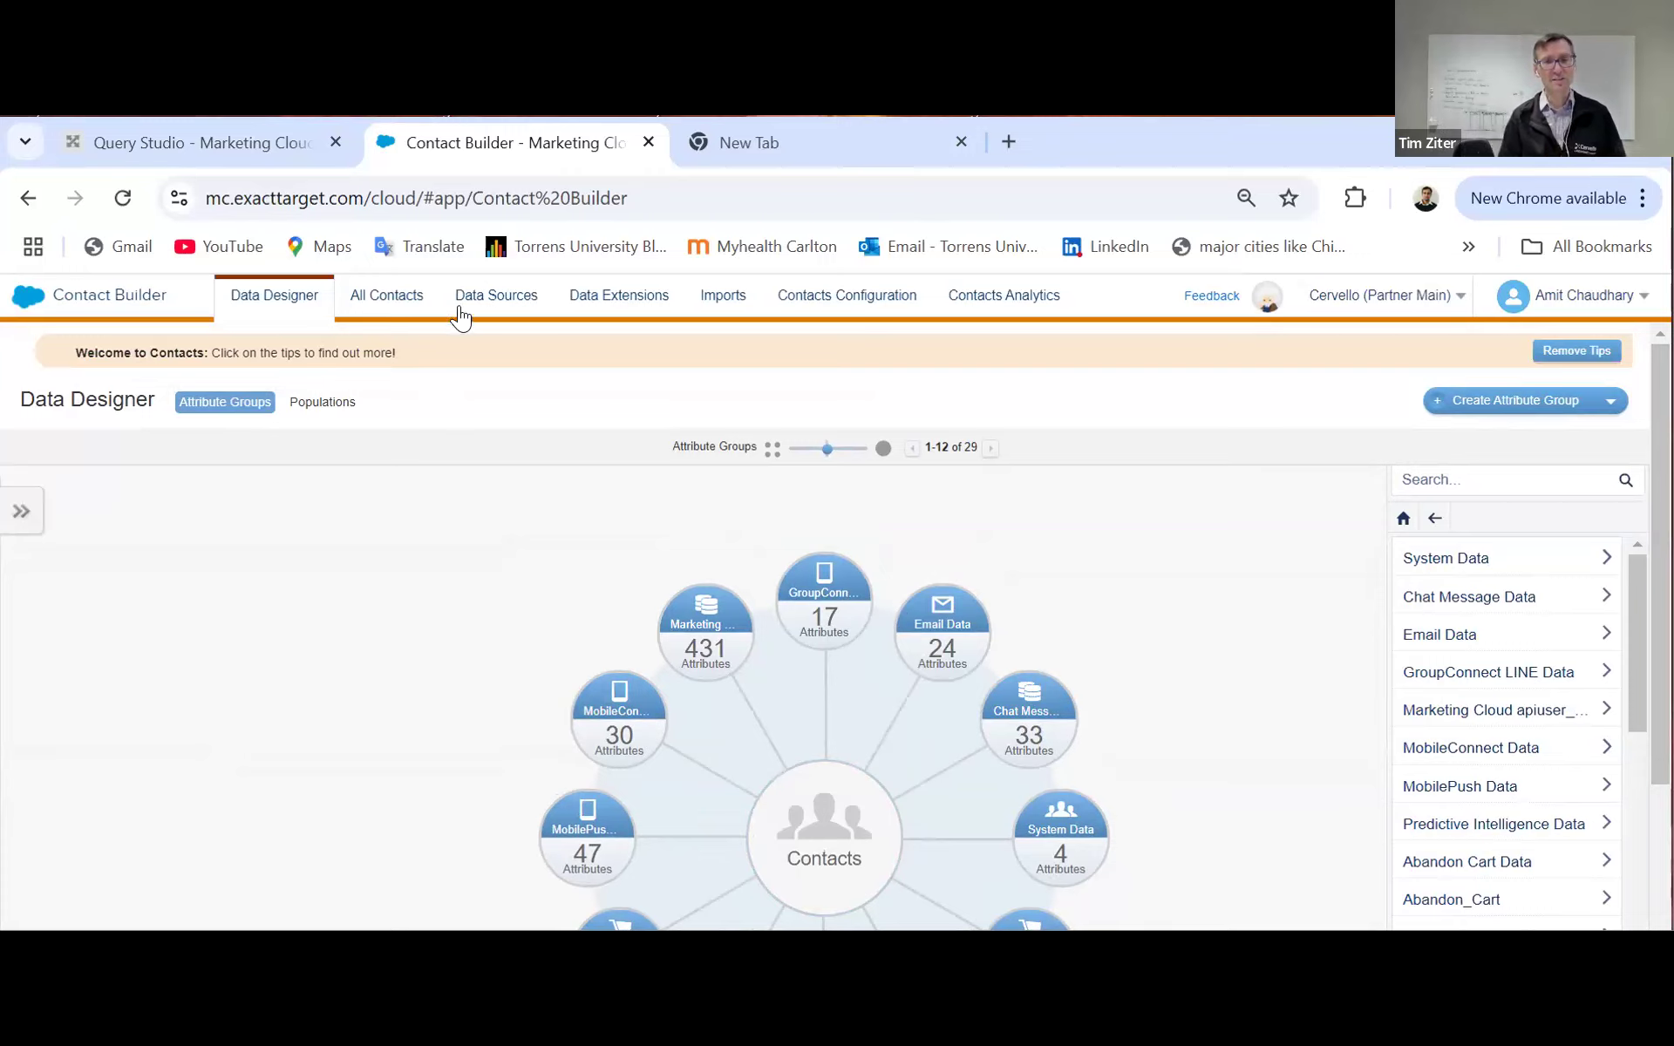
Step: Open the data extensions in Contact Builder, dismiss the introduction and list the Synchronized Data Extensions
click(645, 296)
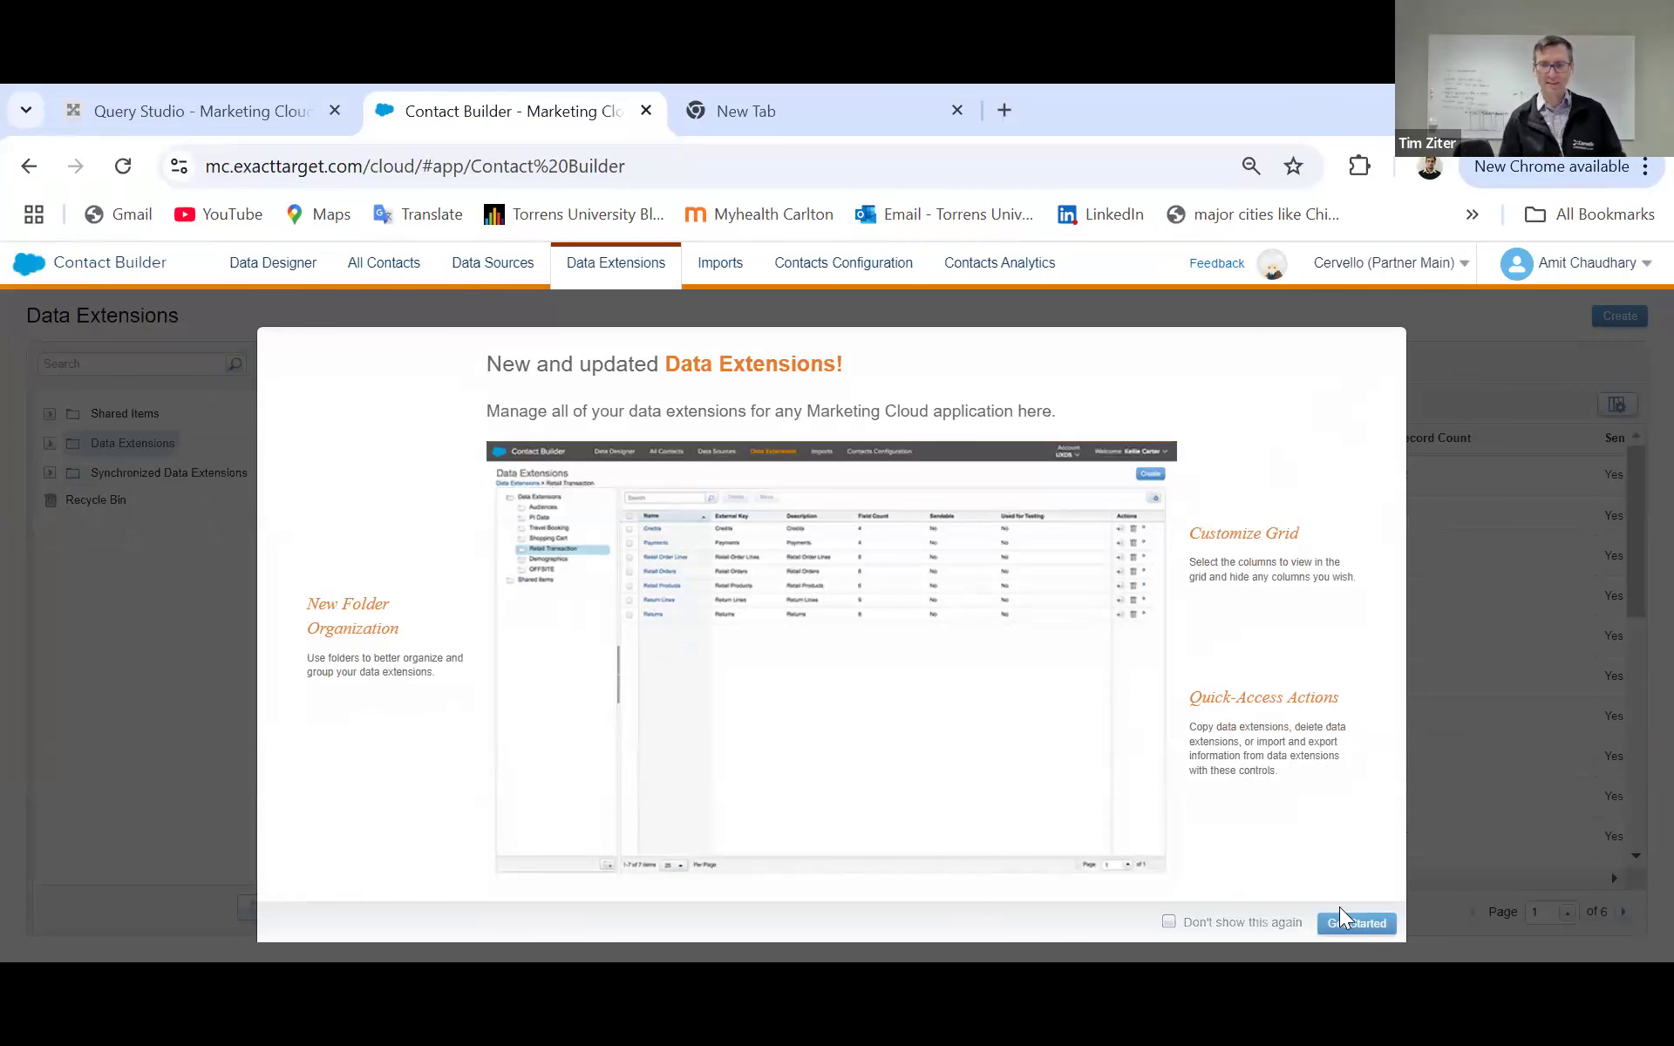
click(1346, 922)
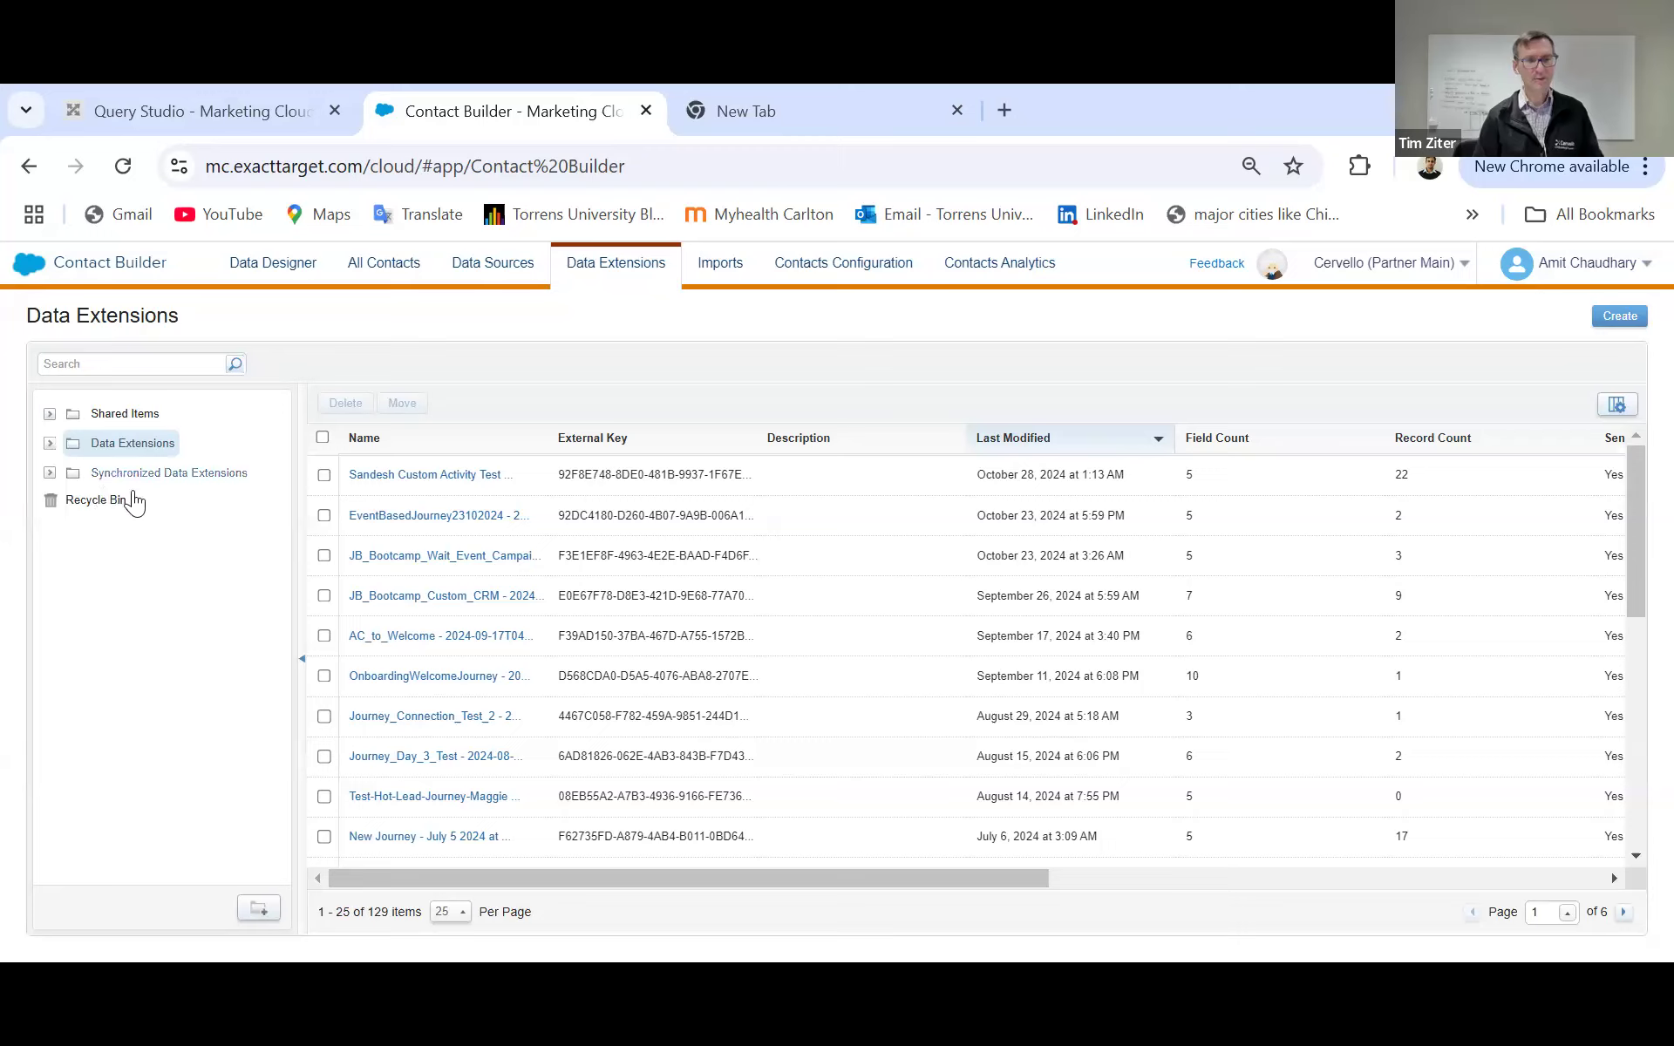
click(48, 473)
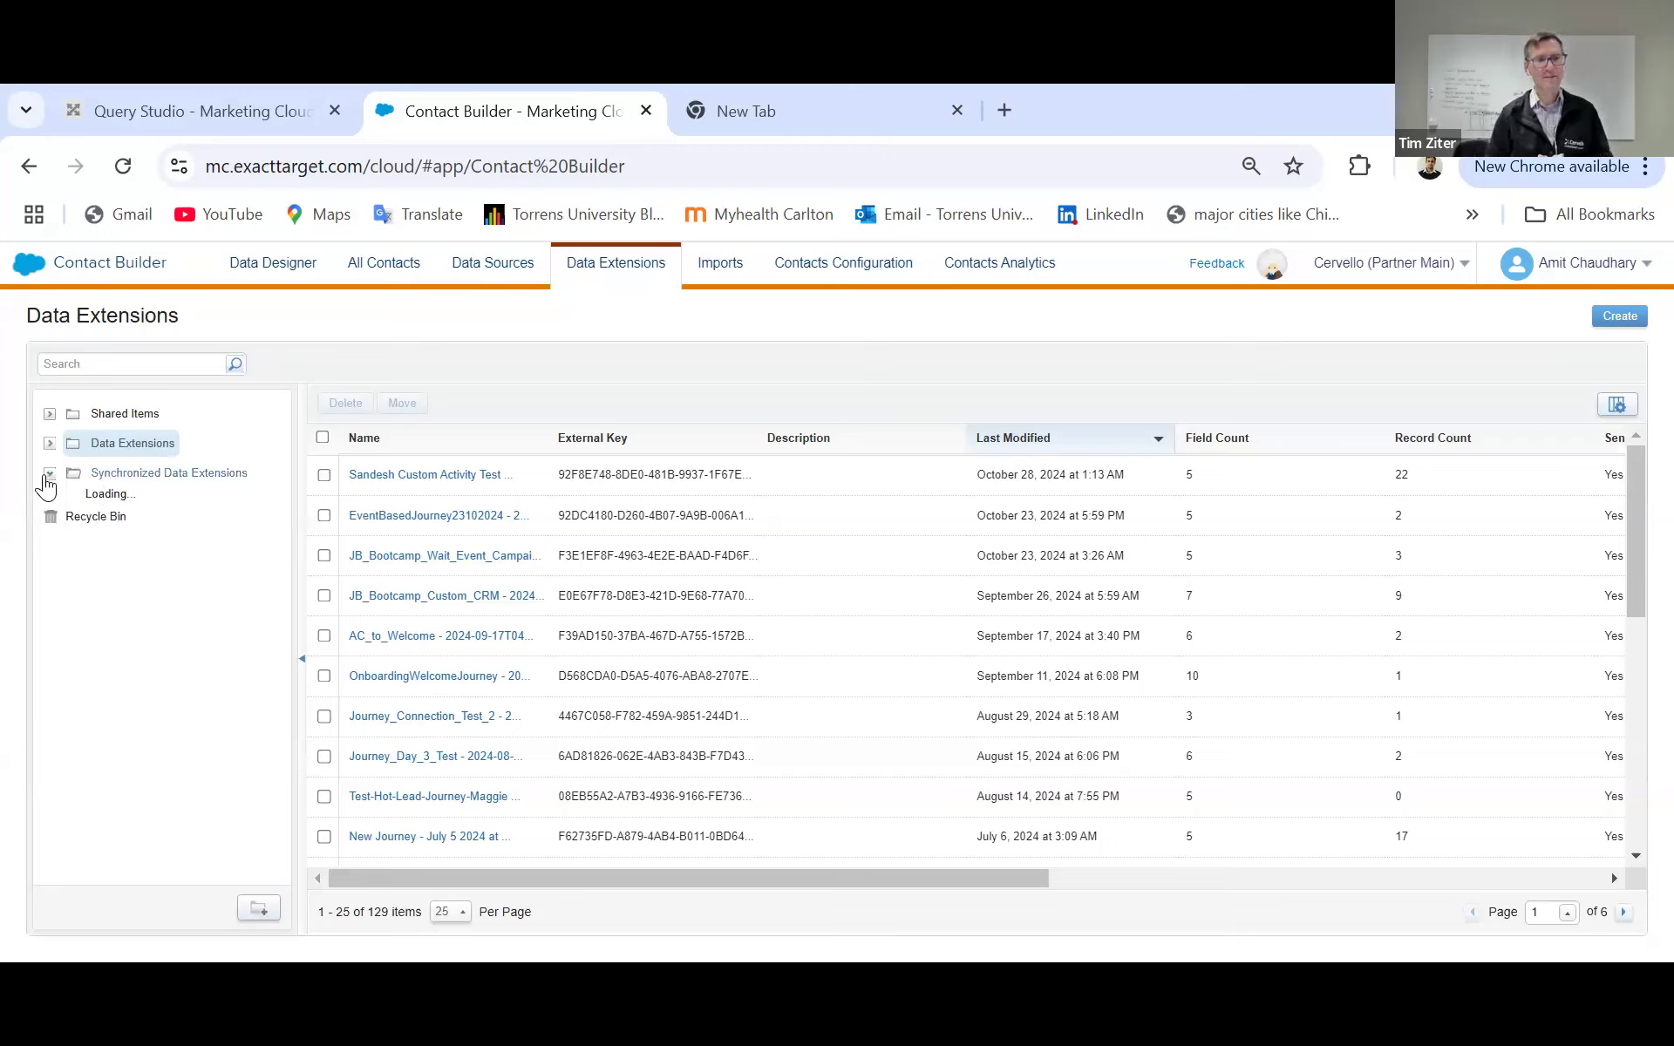
click(156, 478)
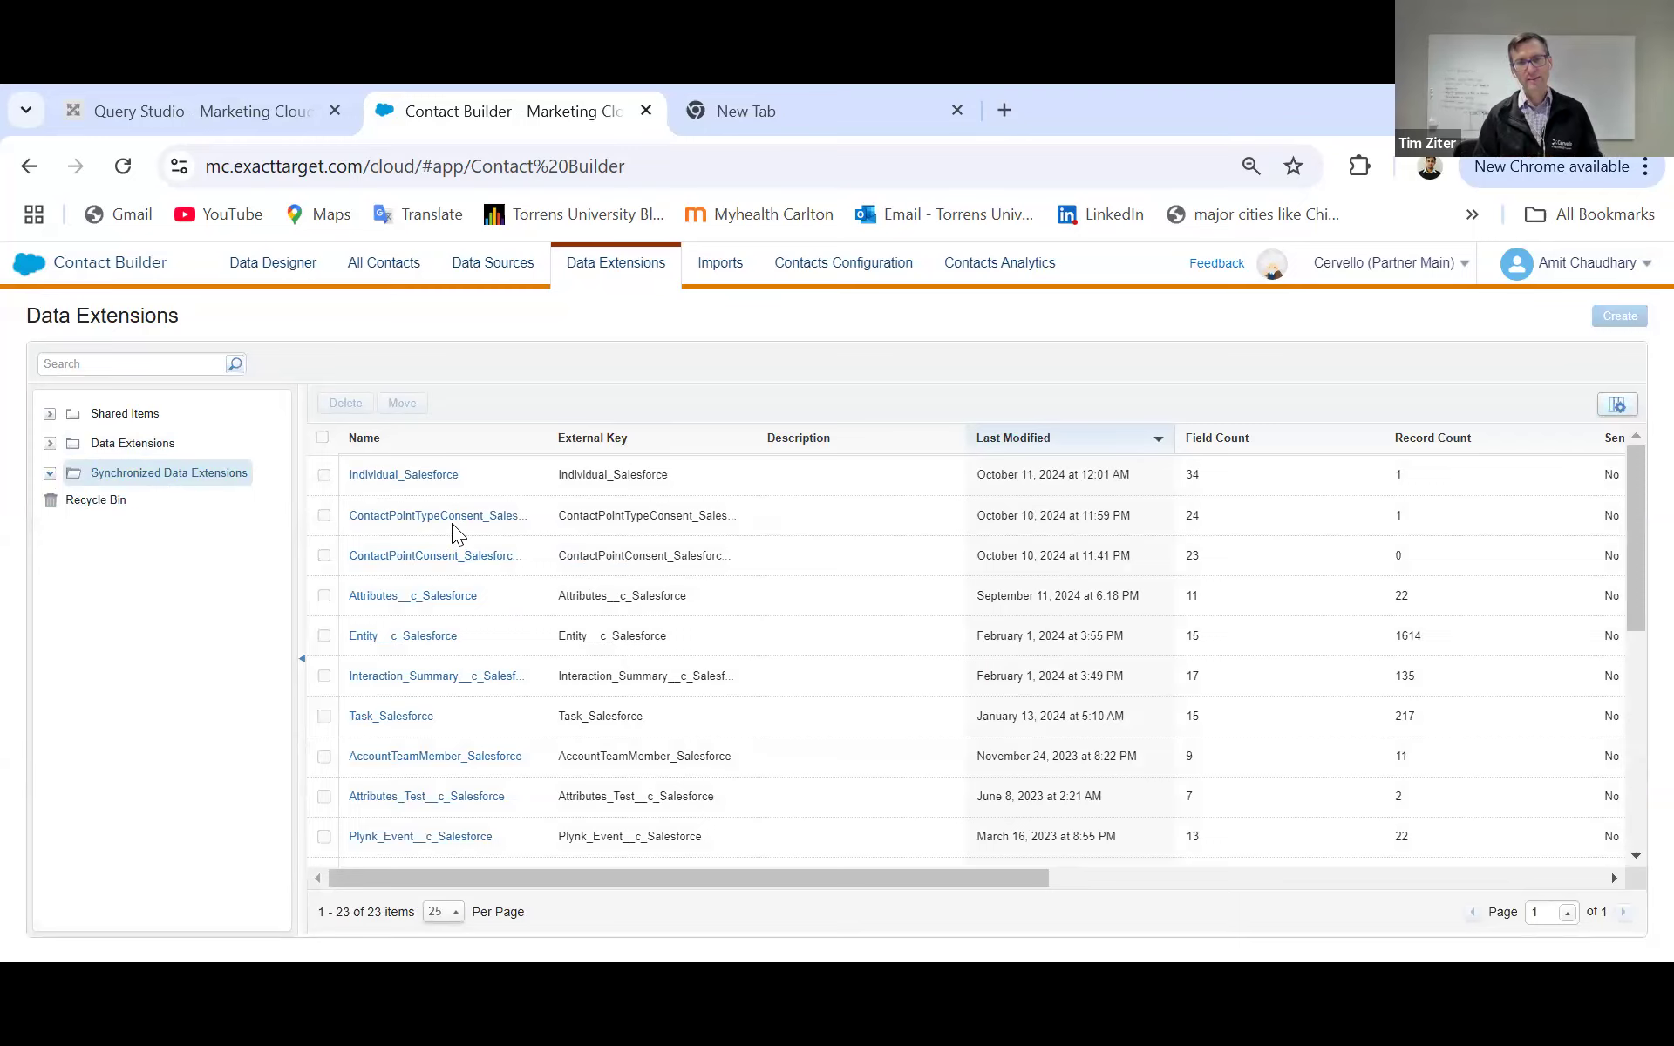
Step: Sort the synchronized data extensions by name in ascending order and open Lead_Salesforce
click(364, 440)
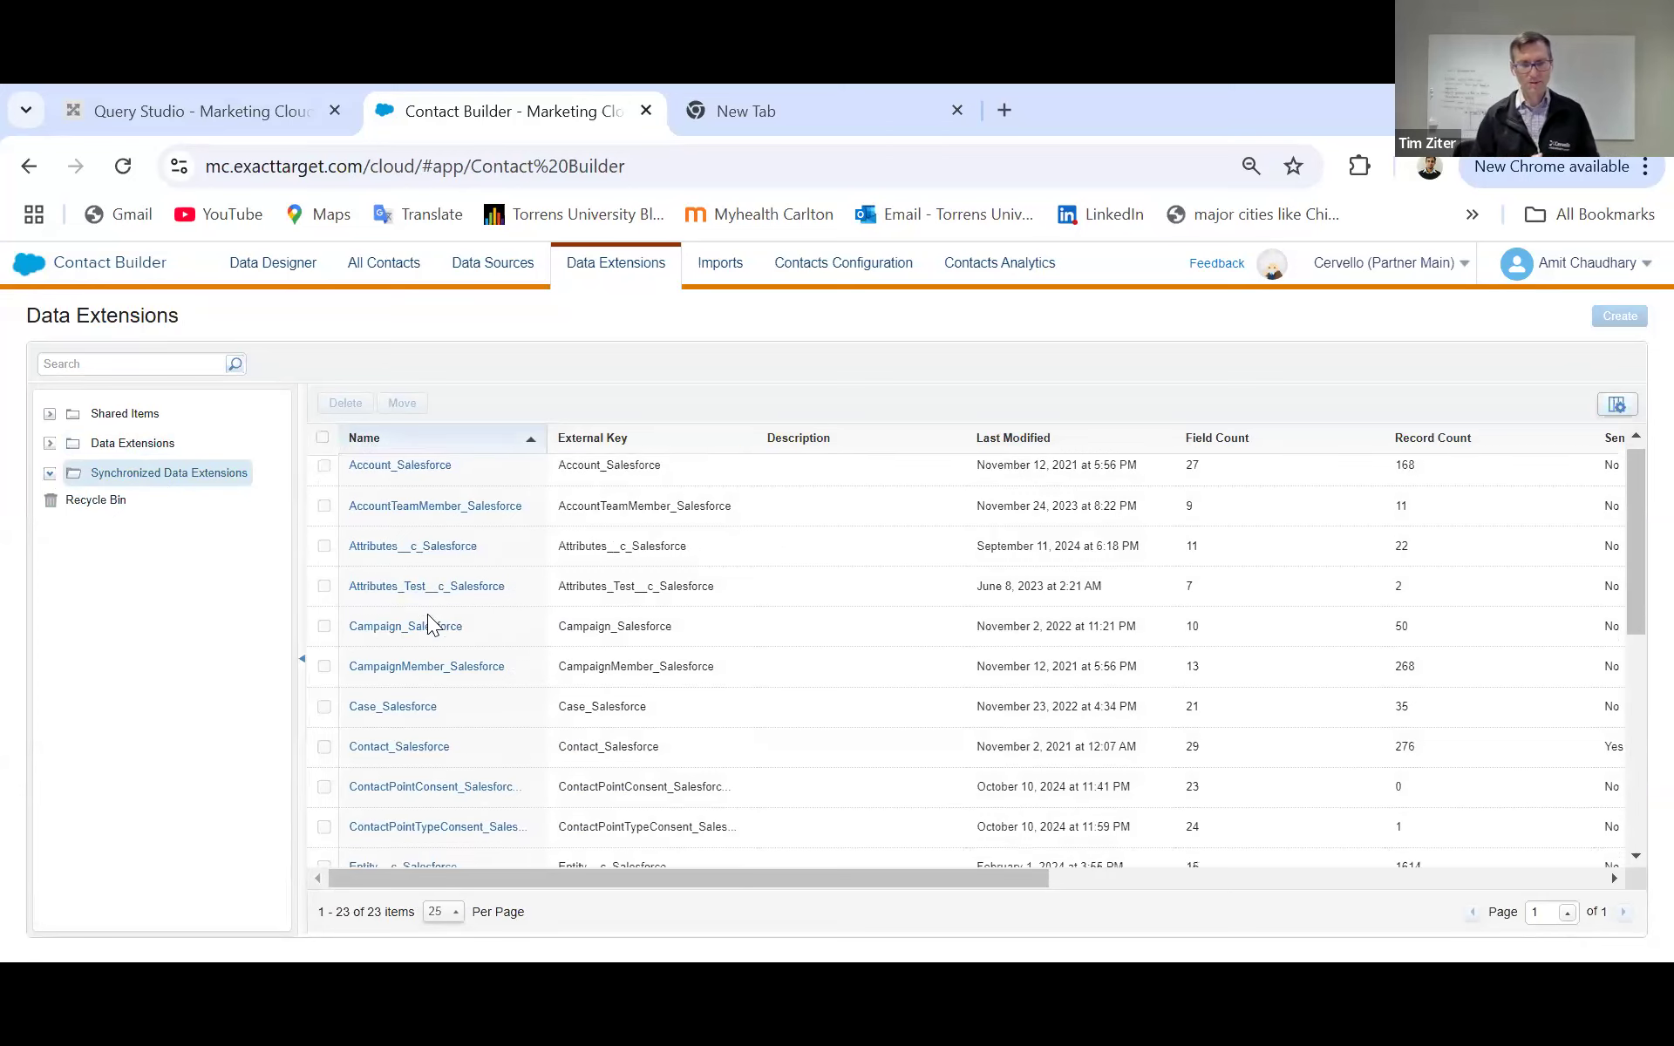
scroll(427, 614, down, 1)
scroll(427, 613, down, 3)
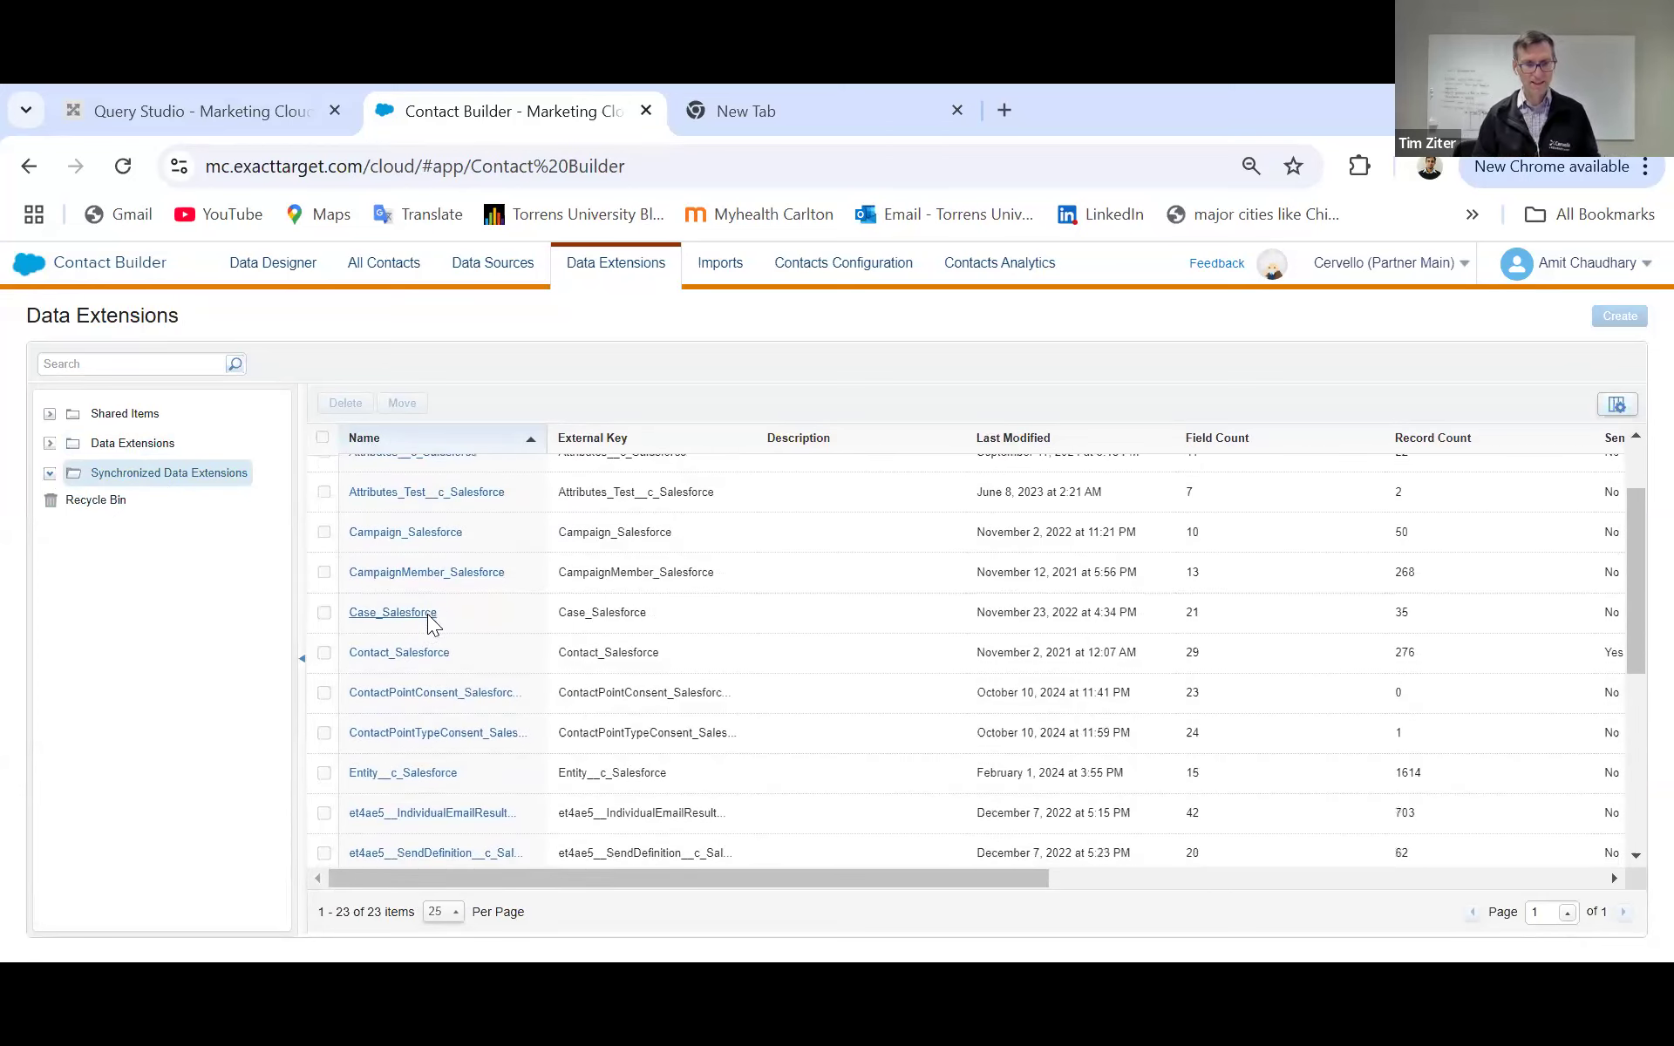
scroll(429, 623, down, 1)
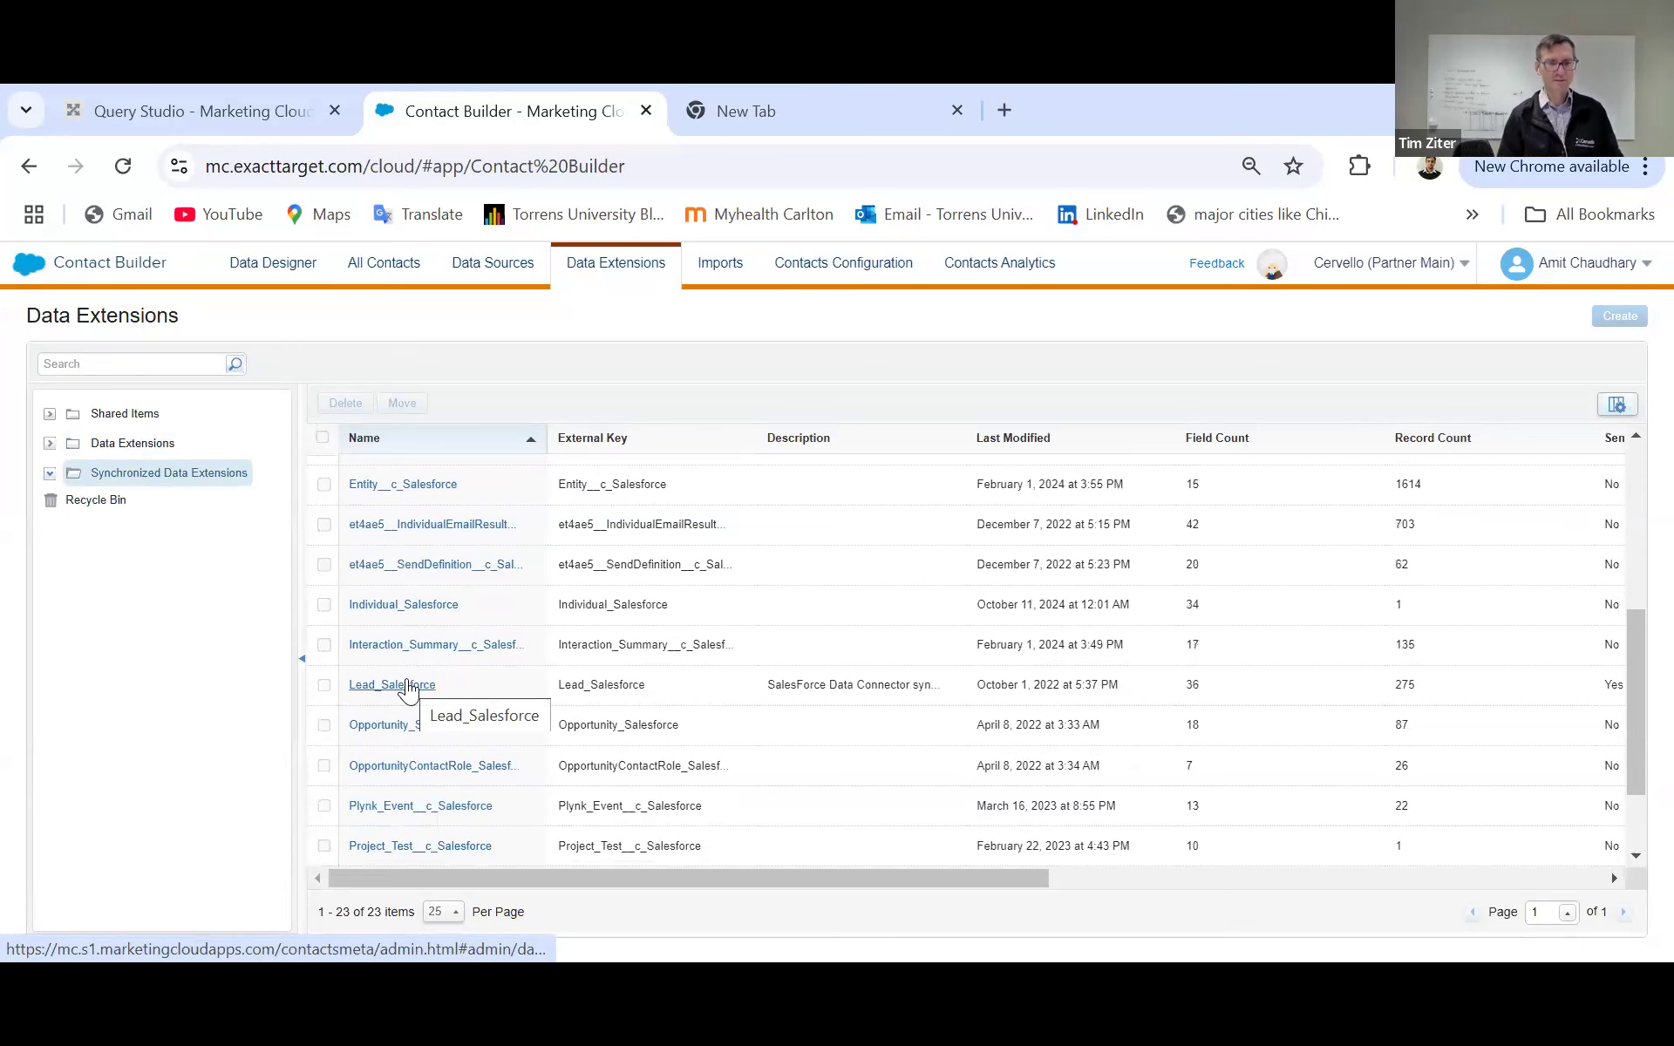
click(409, 685)
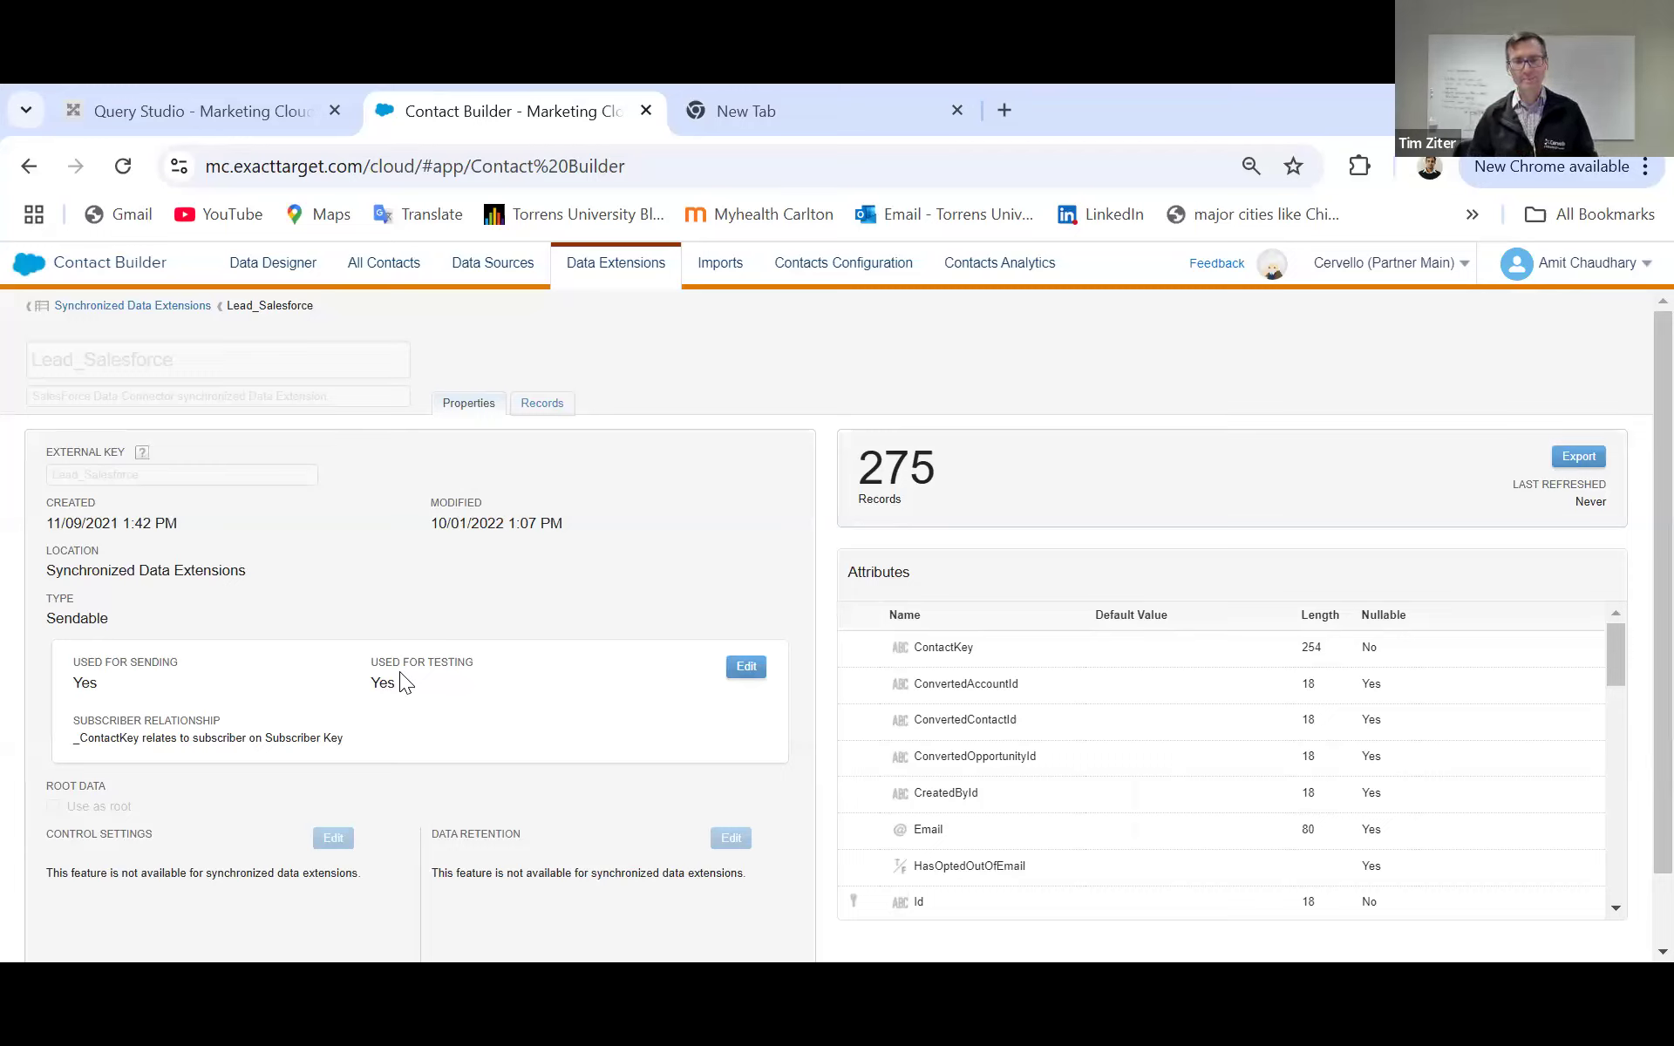
Step: Copy the data extension's name and add Lead_Salesforce after FROM in the Query Studio query
drag(315, 305, 246, 305)
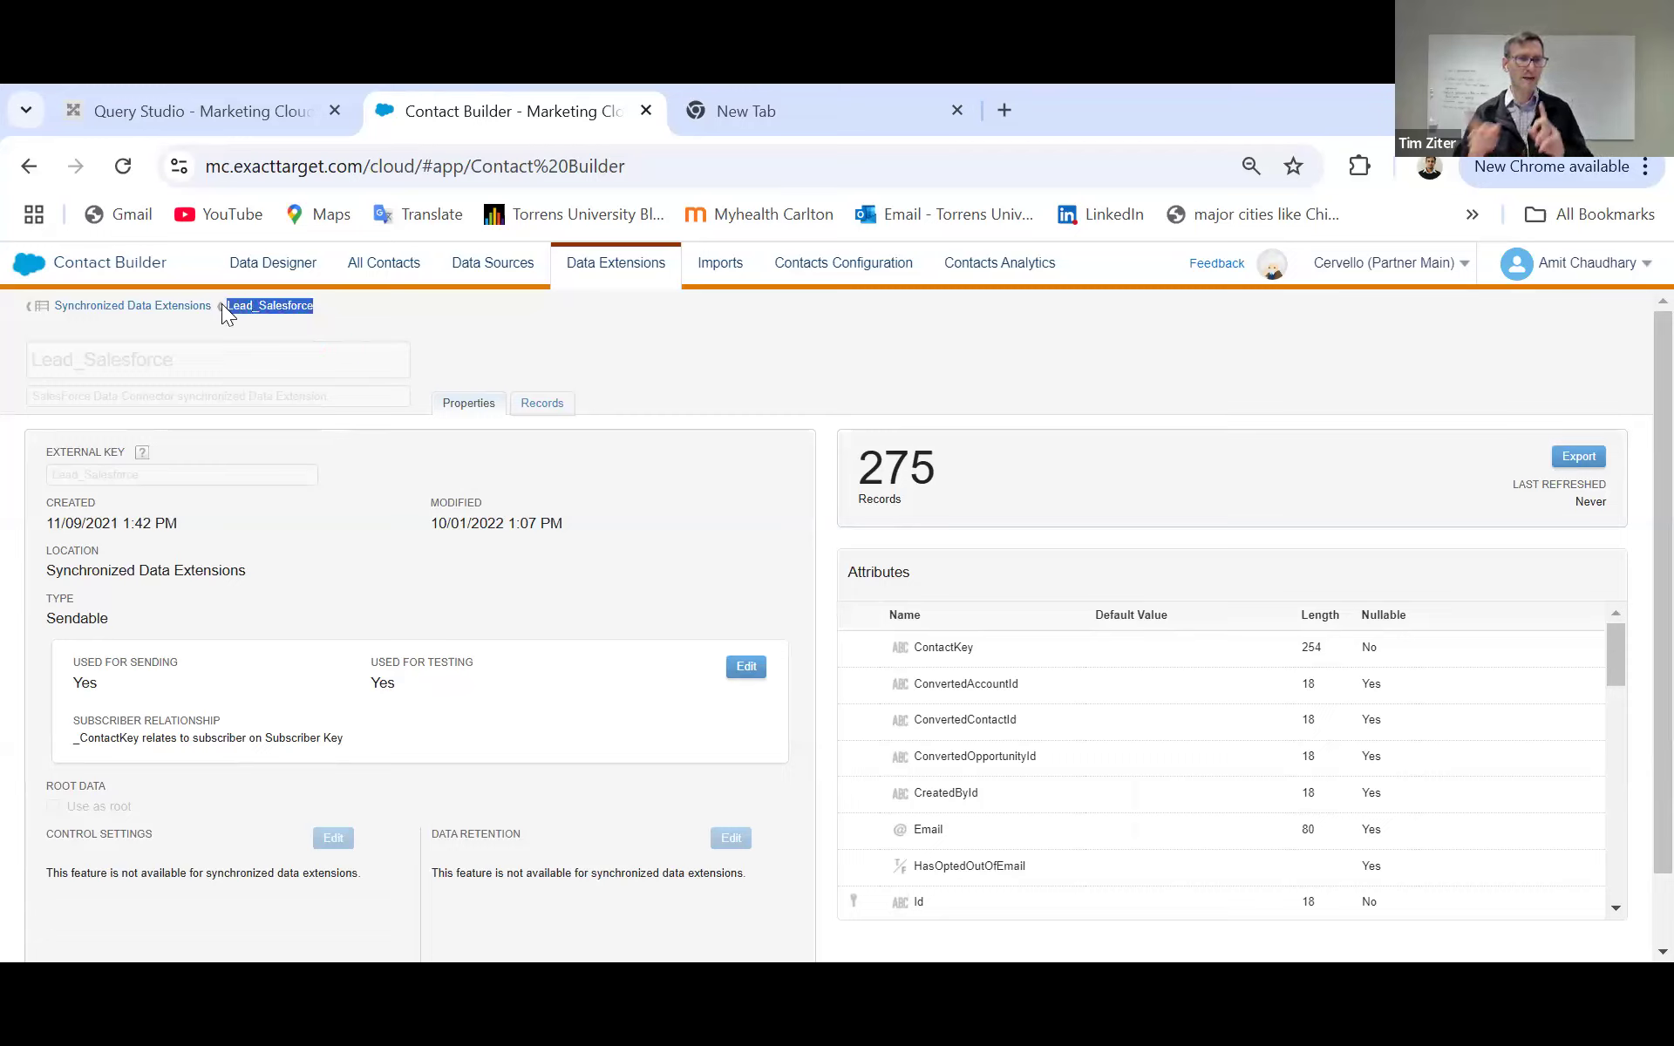
click(106, 118)
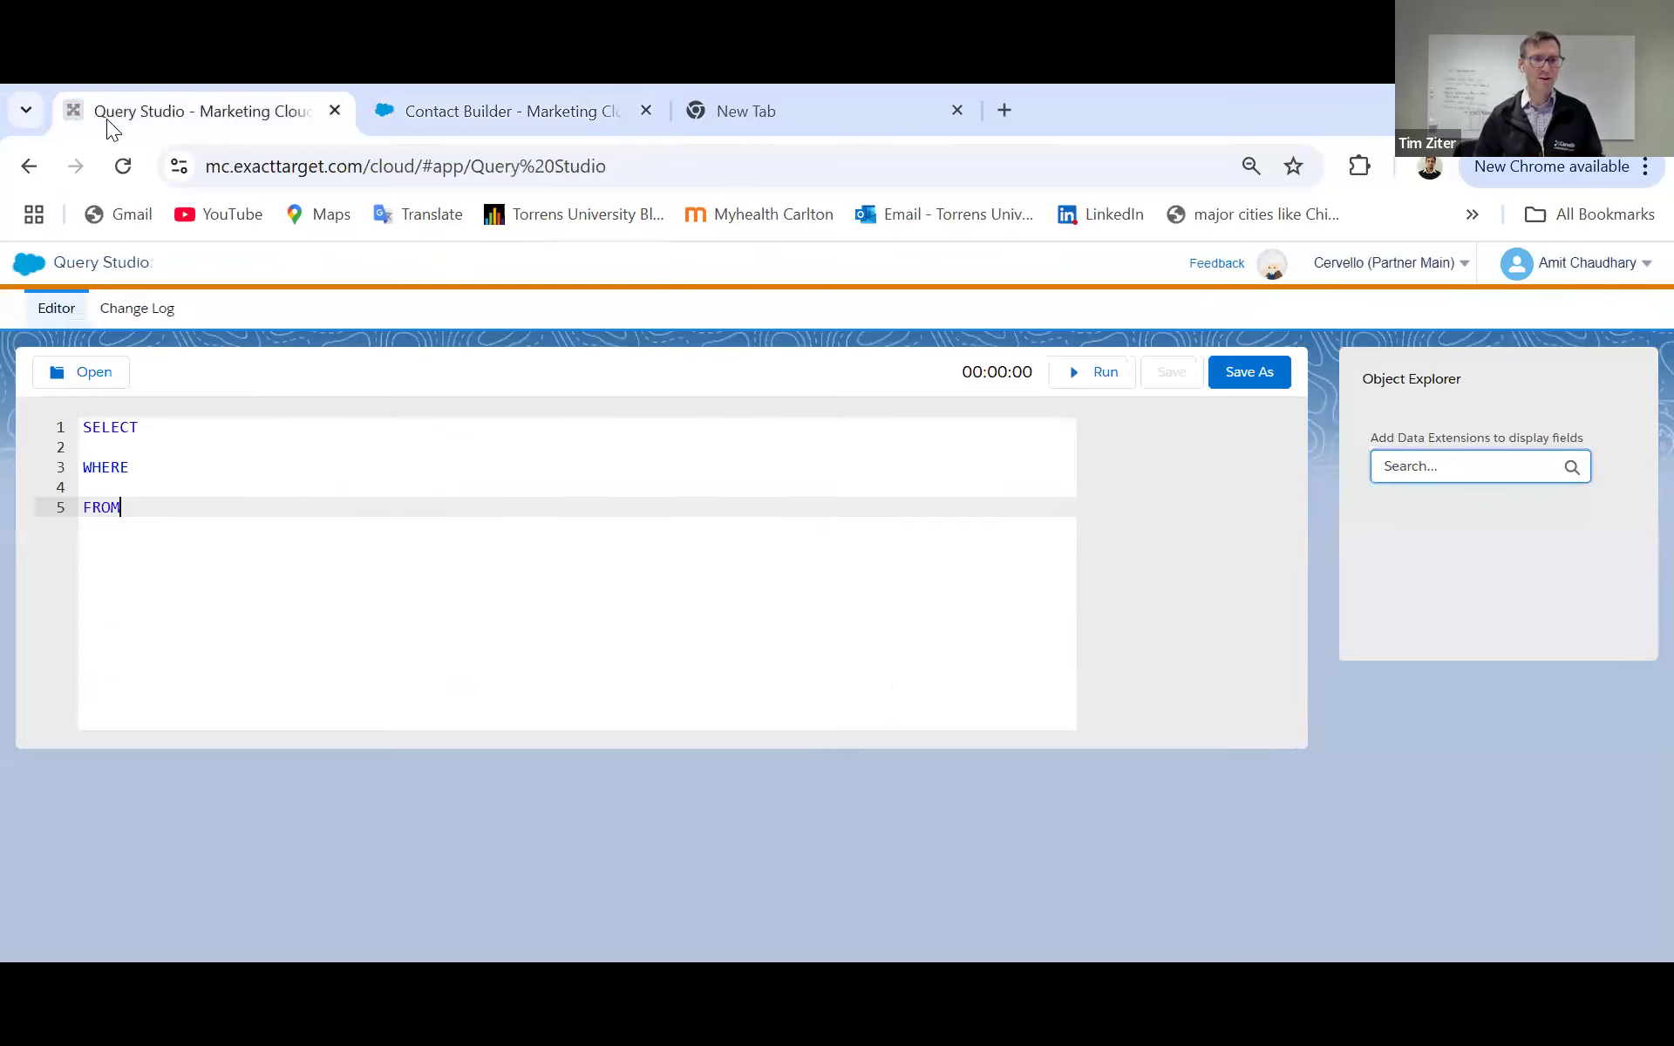
click(247, 431)
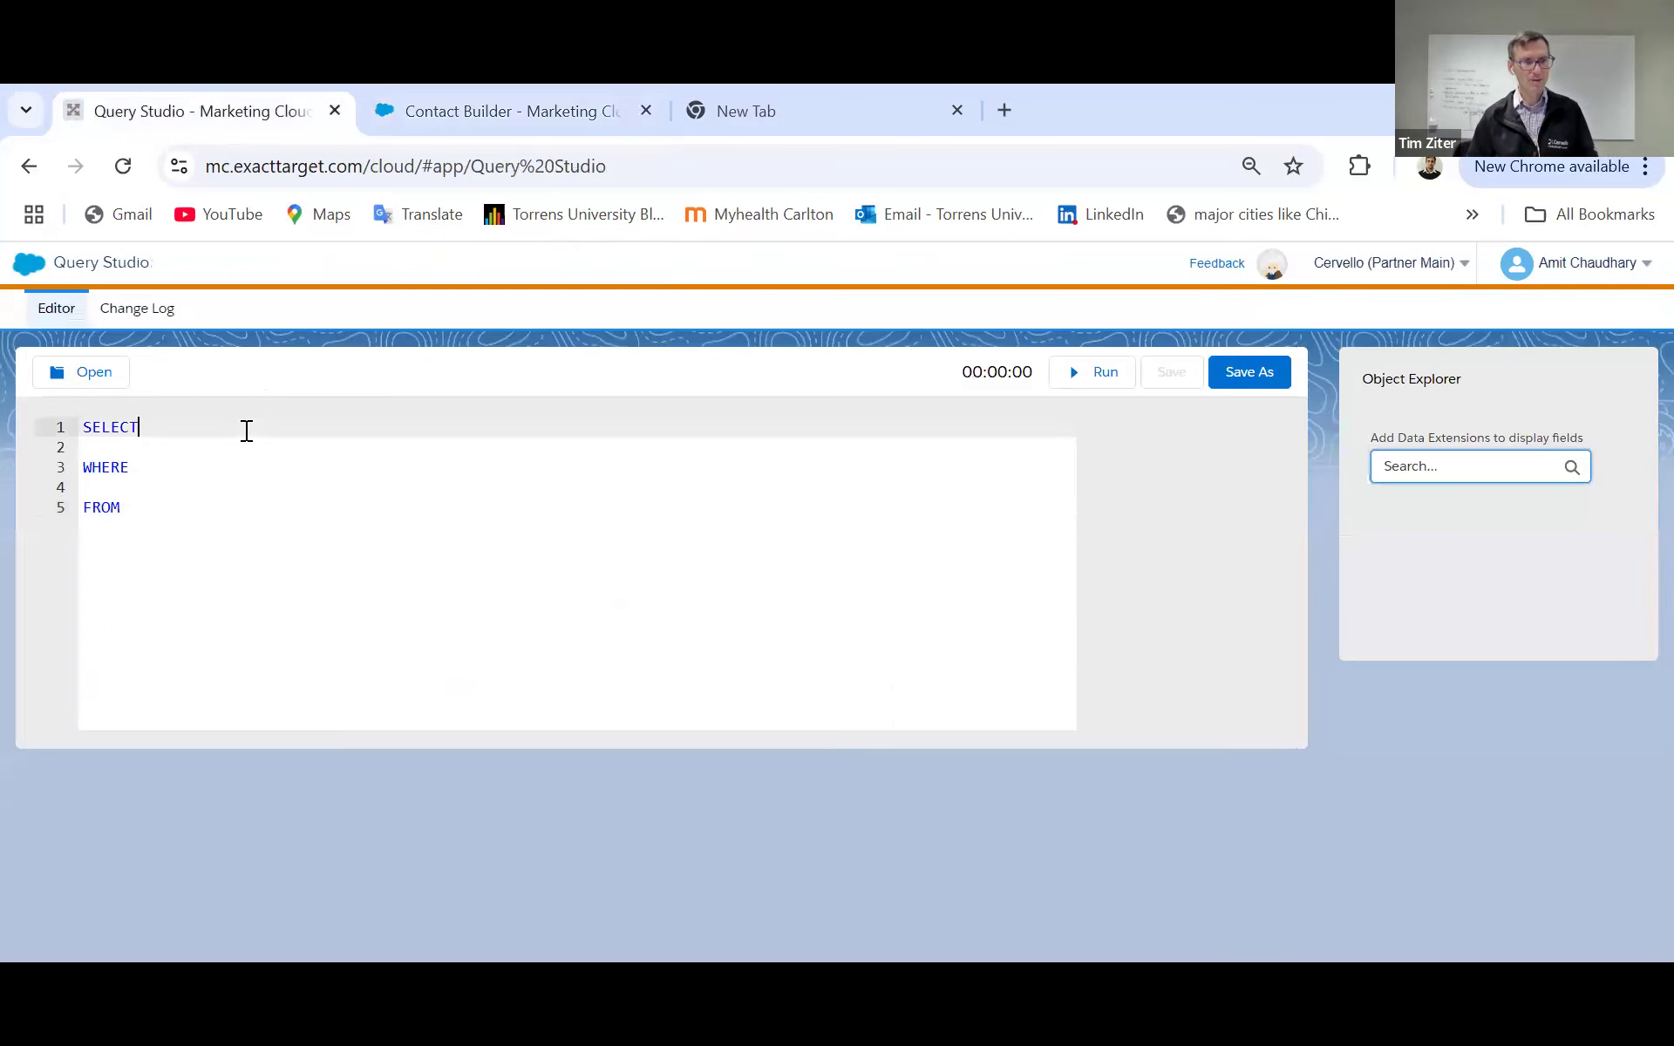
click(215, 507)
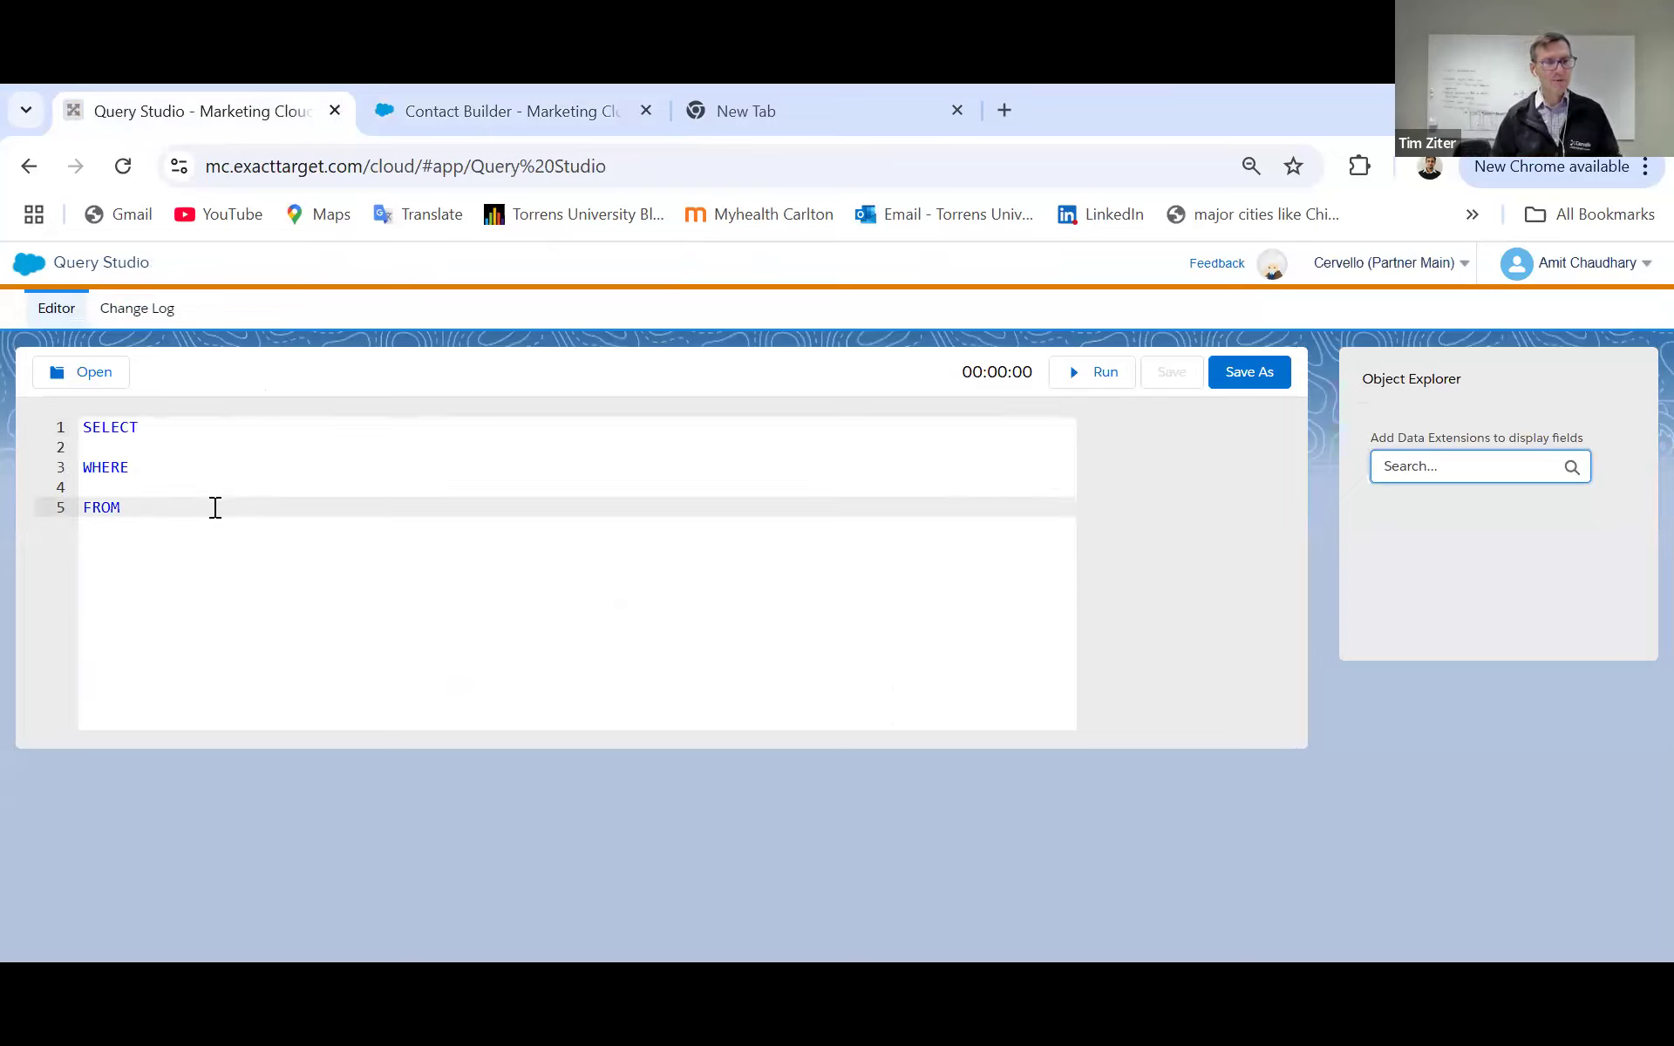
text(Lead_Salesforce)
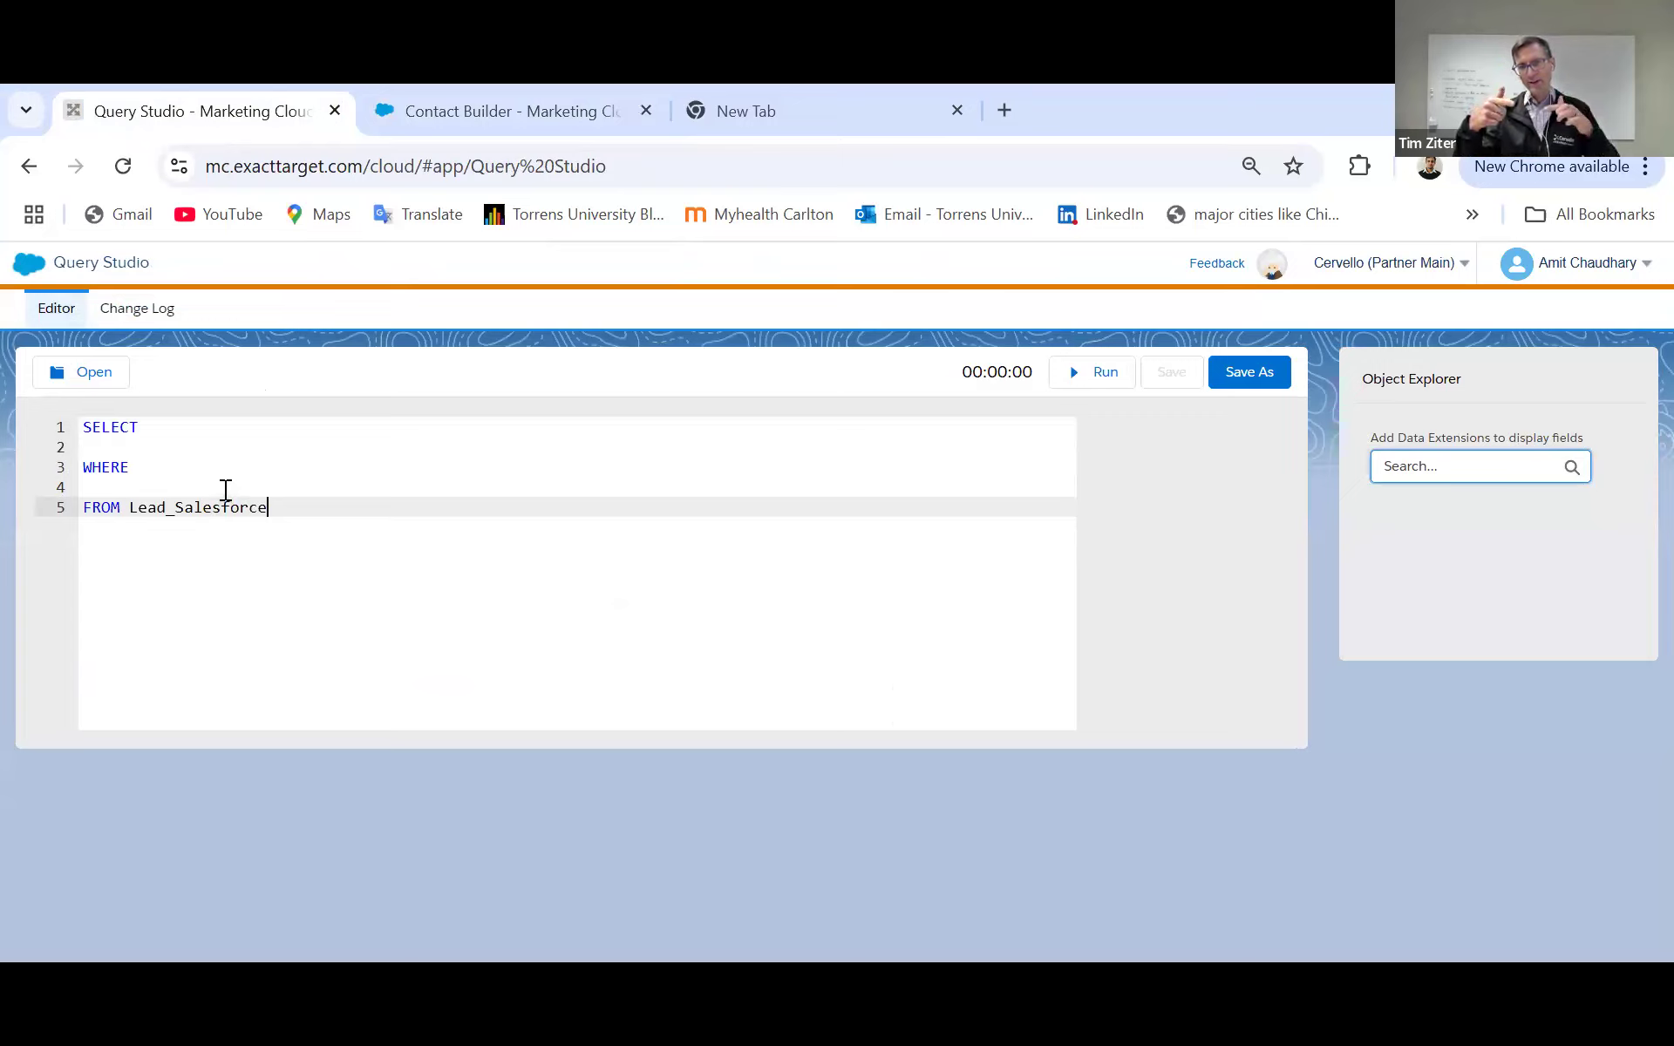
Step: Move the WHERE clause below FROM Lead_Salesforce, leaving one blank line between the two
click(85, 467)
key(shift+End)
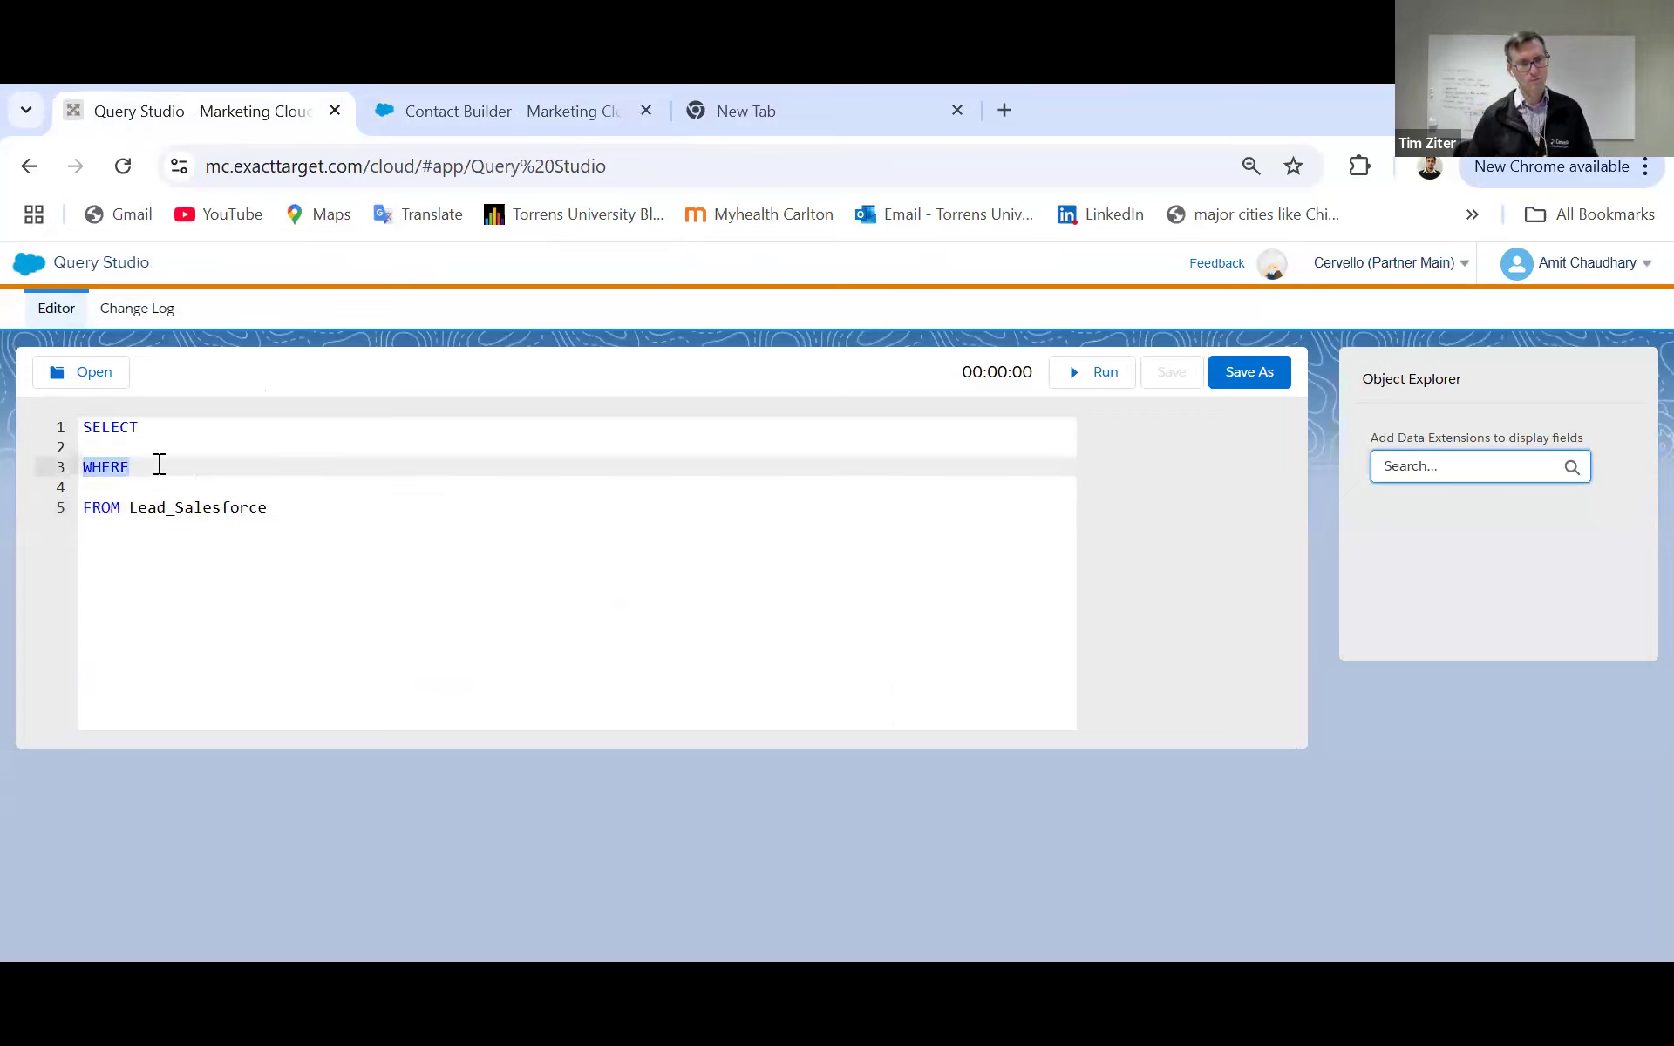
key(BackSpace)
key(BackSpace)
key(BackSpace)
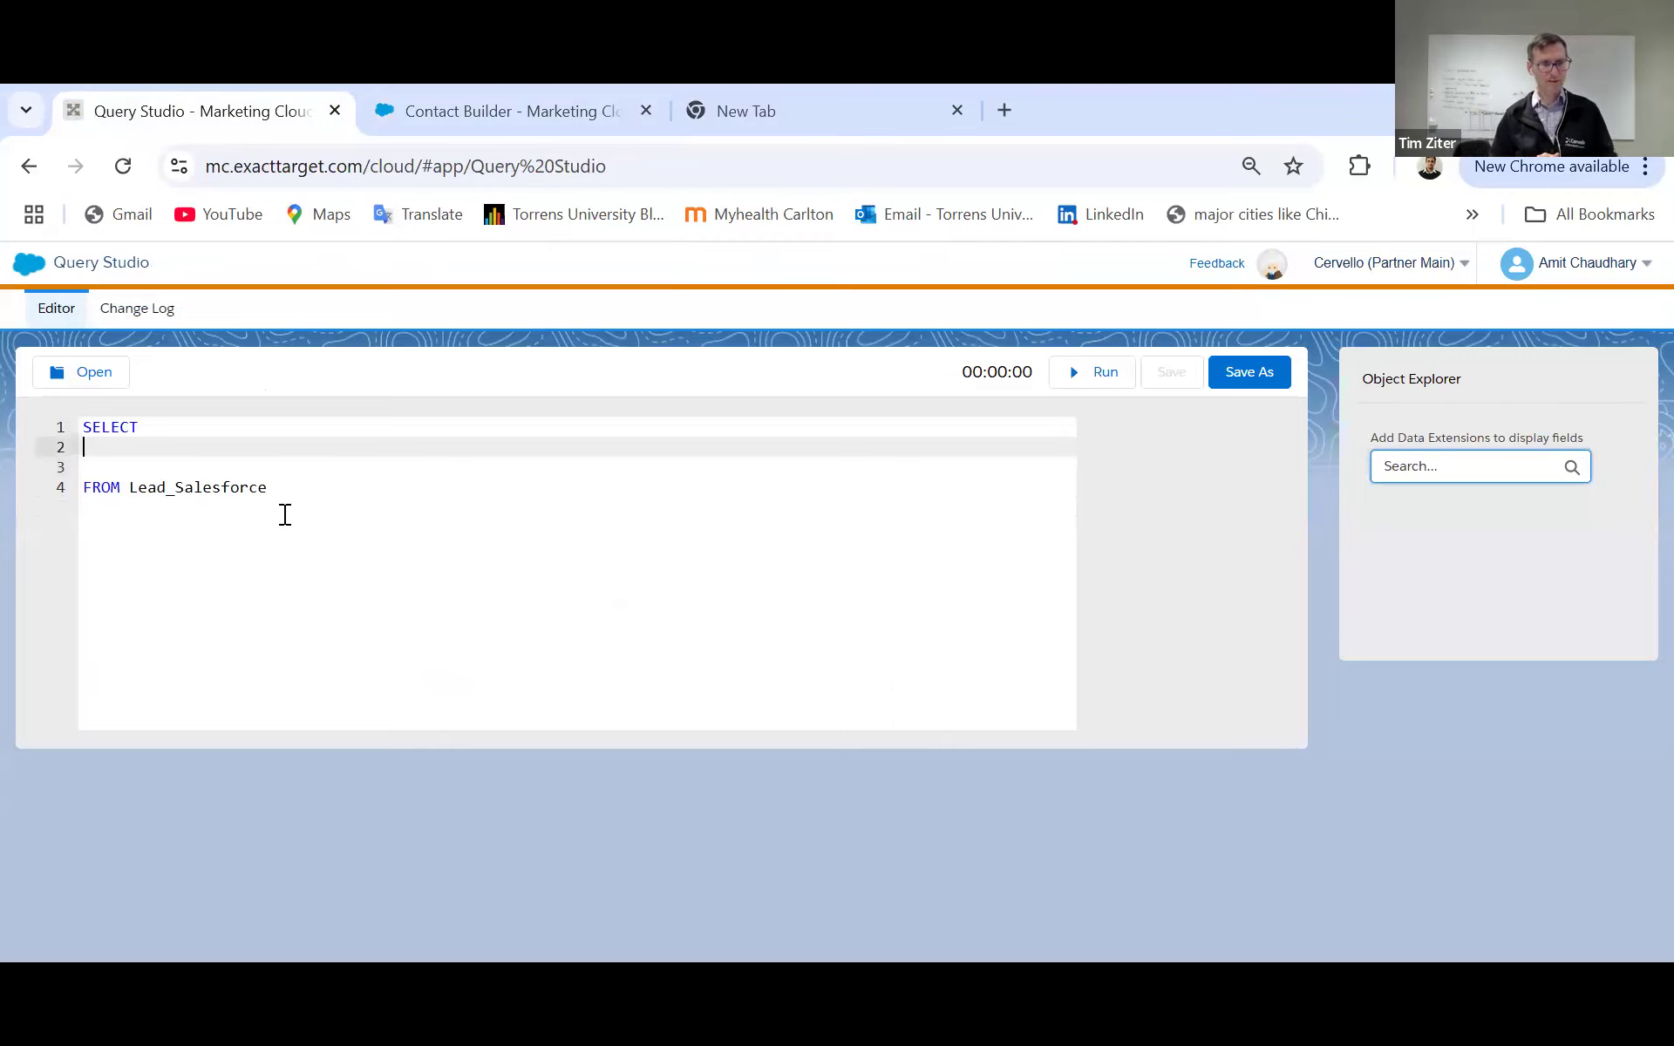
click(349, 481)
key(Return)
key(Return)
text(WHERE)
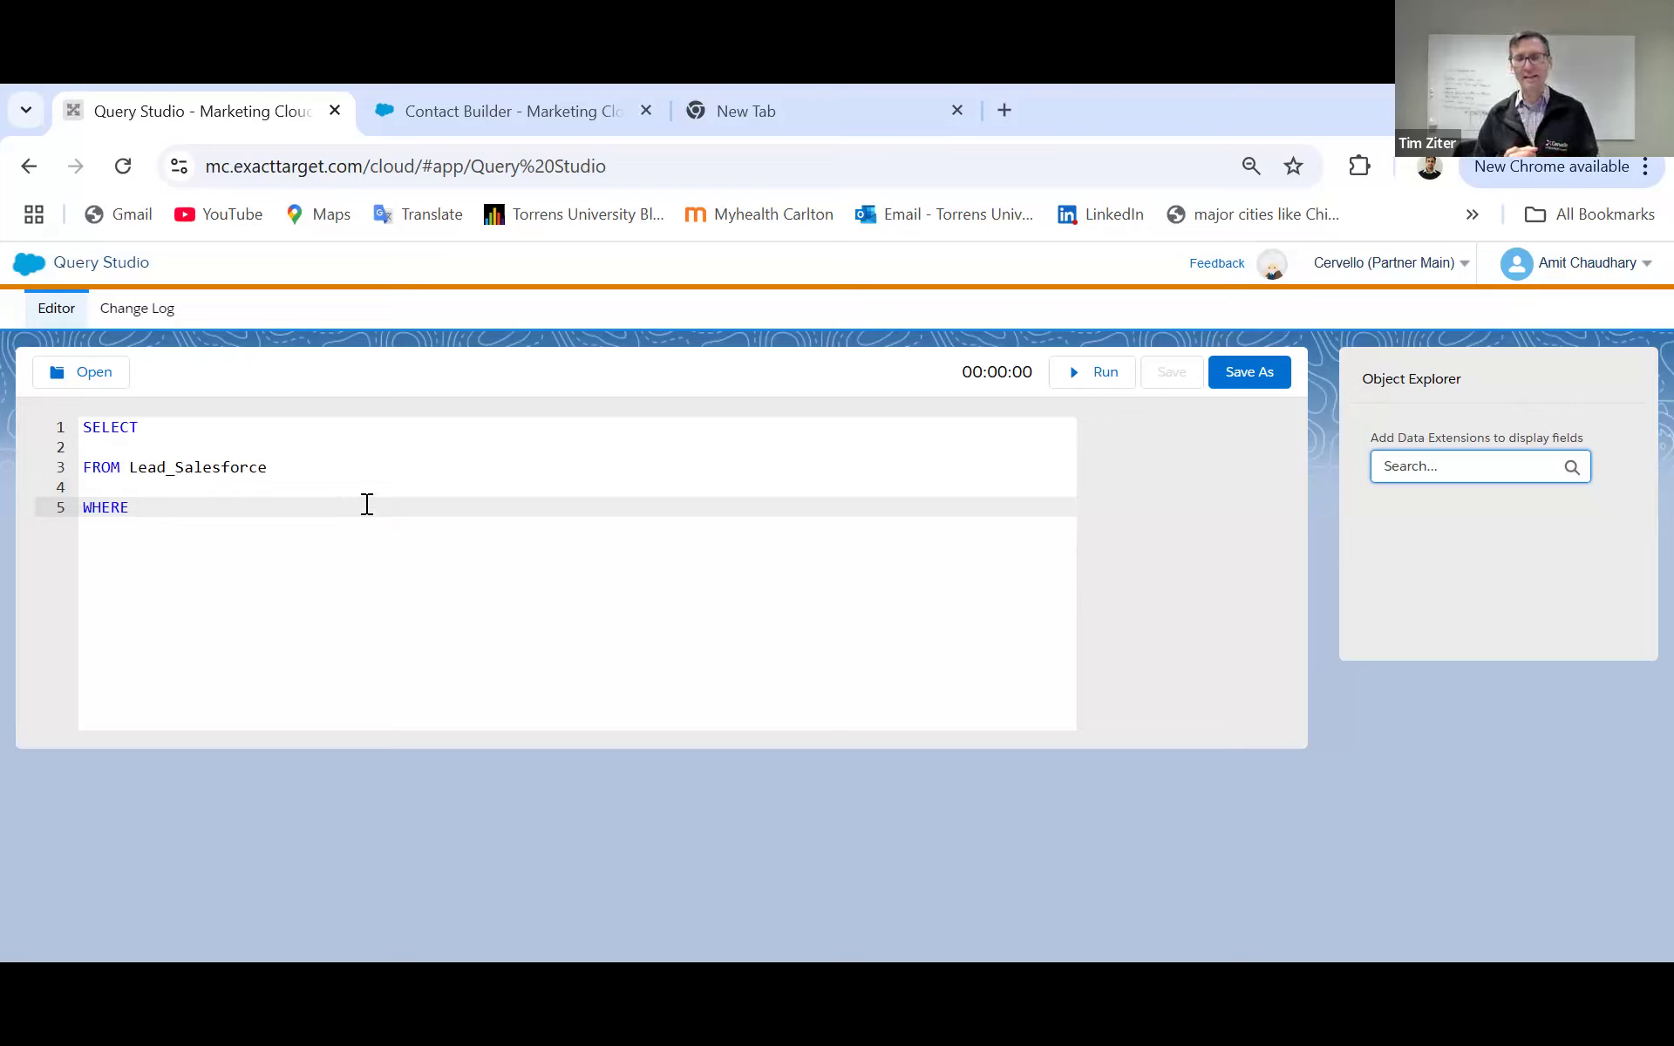
click(325, 481)
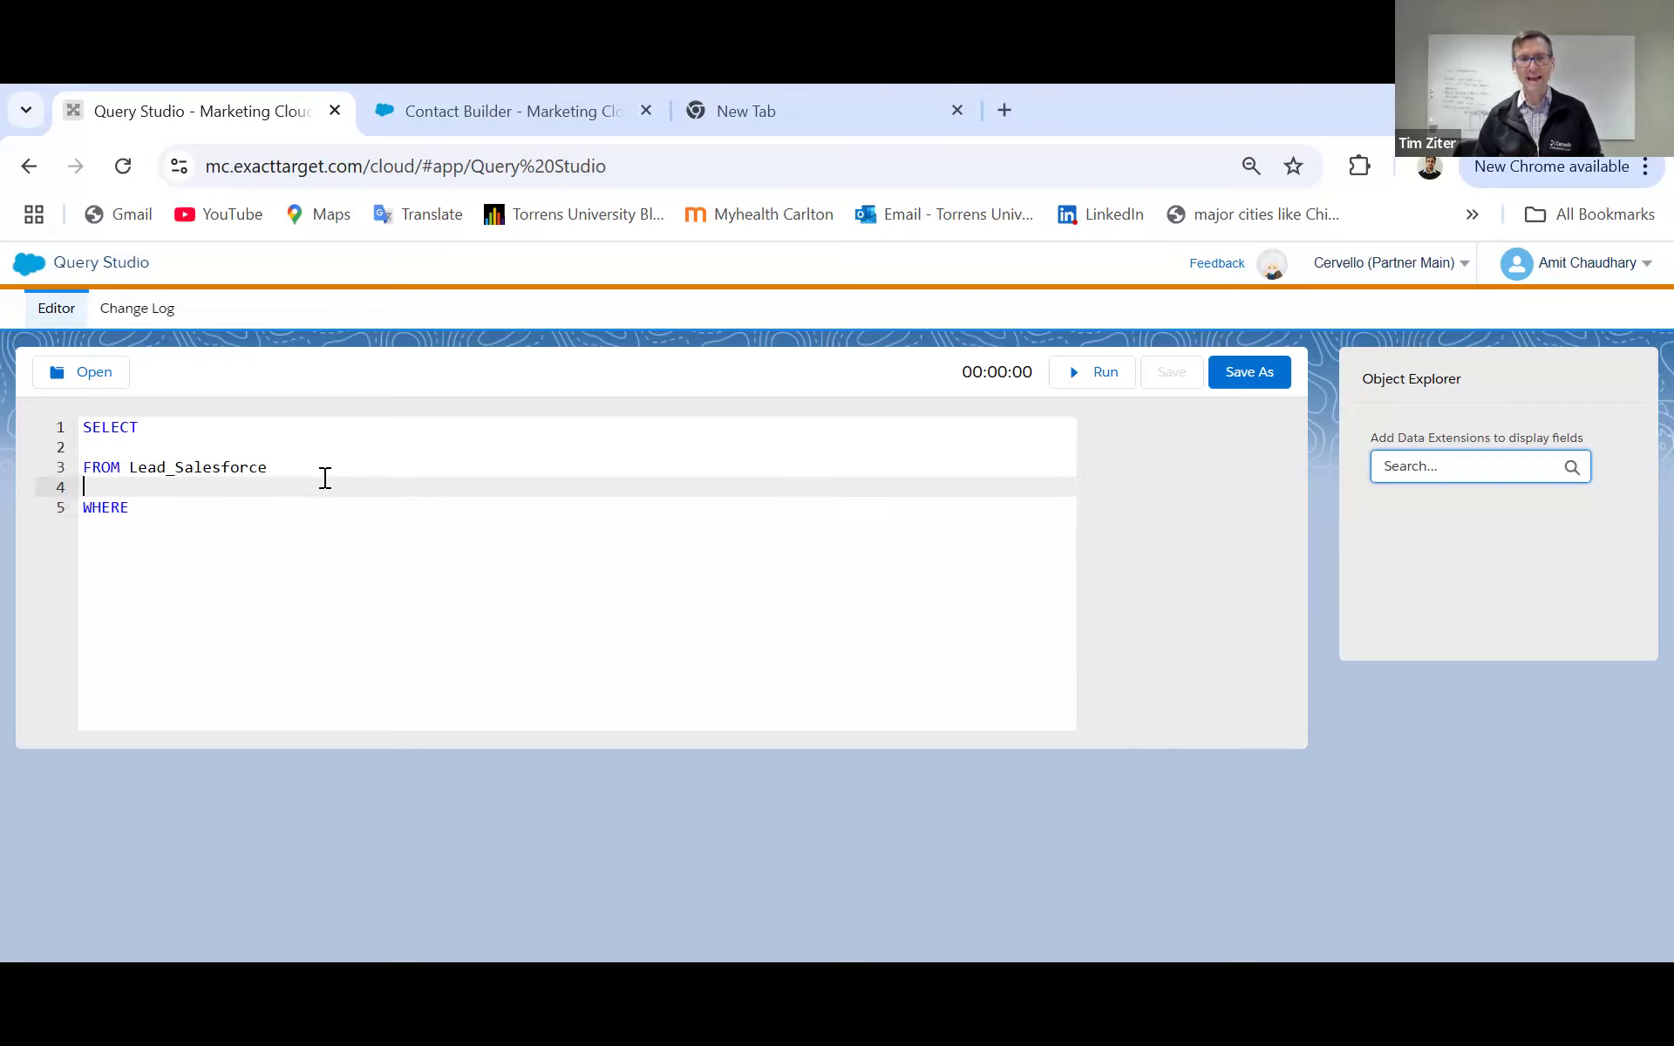
click(326, 465)
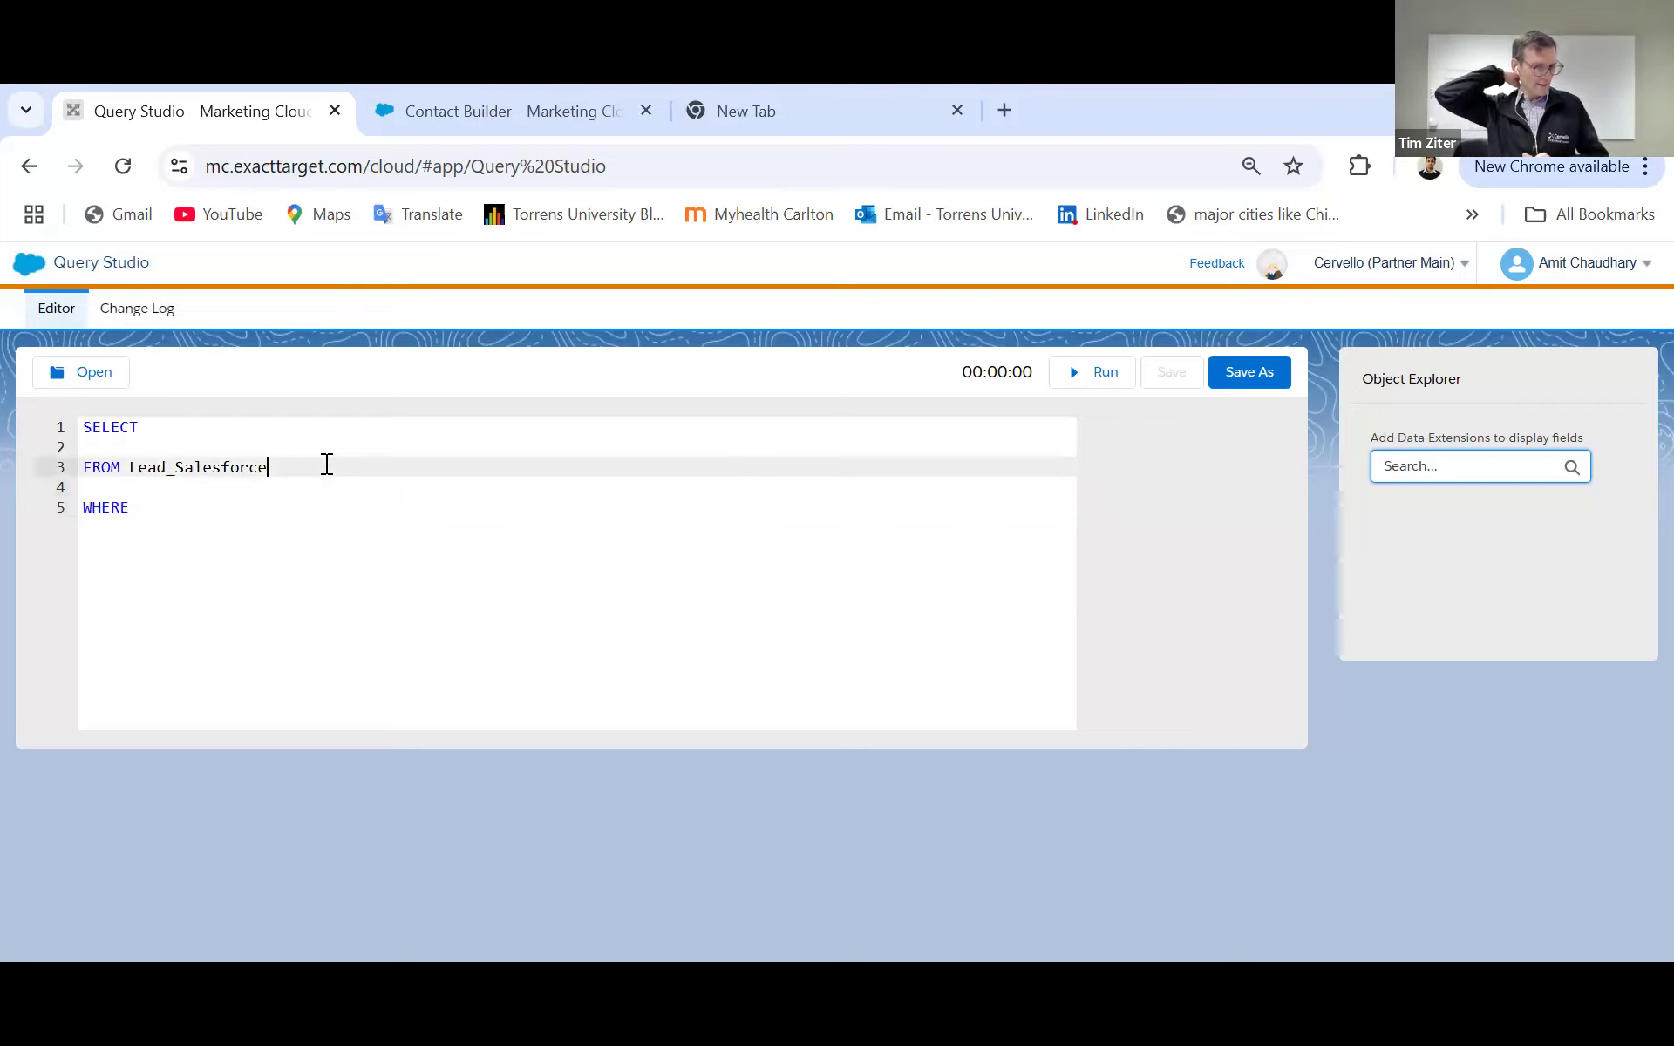
Step: Give Lead_Salesforce the alias L in the query's FROM clause
text(AS )
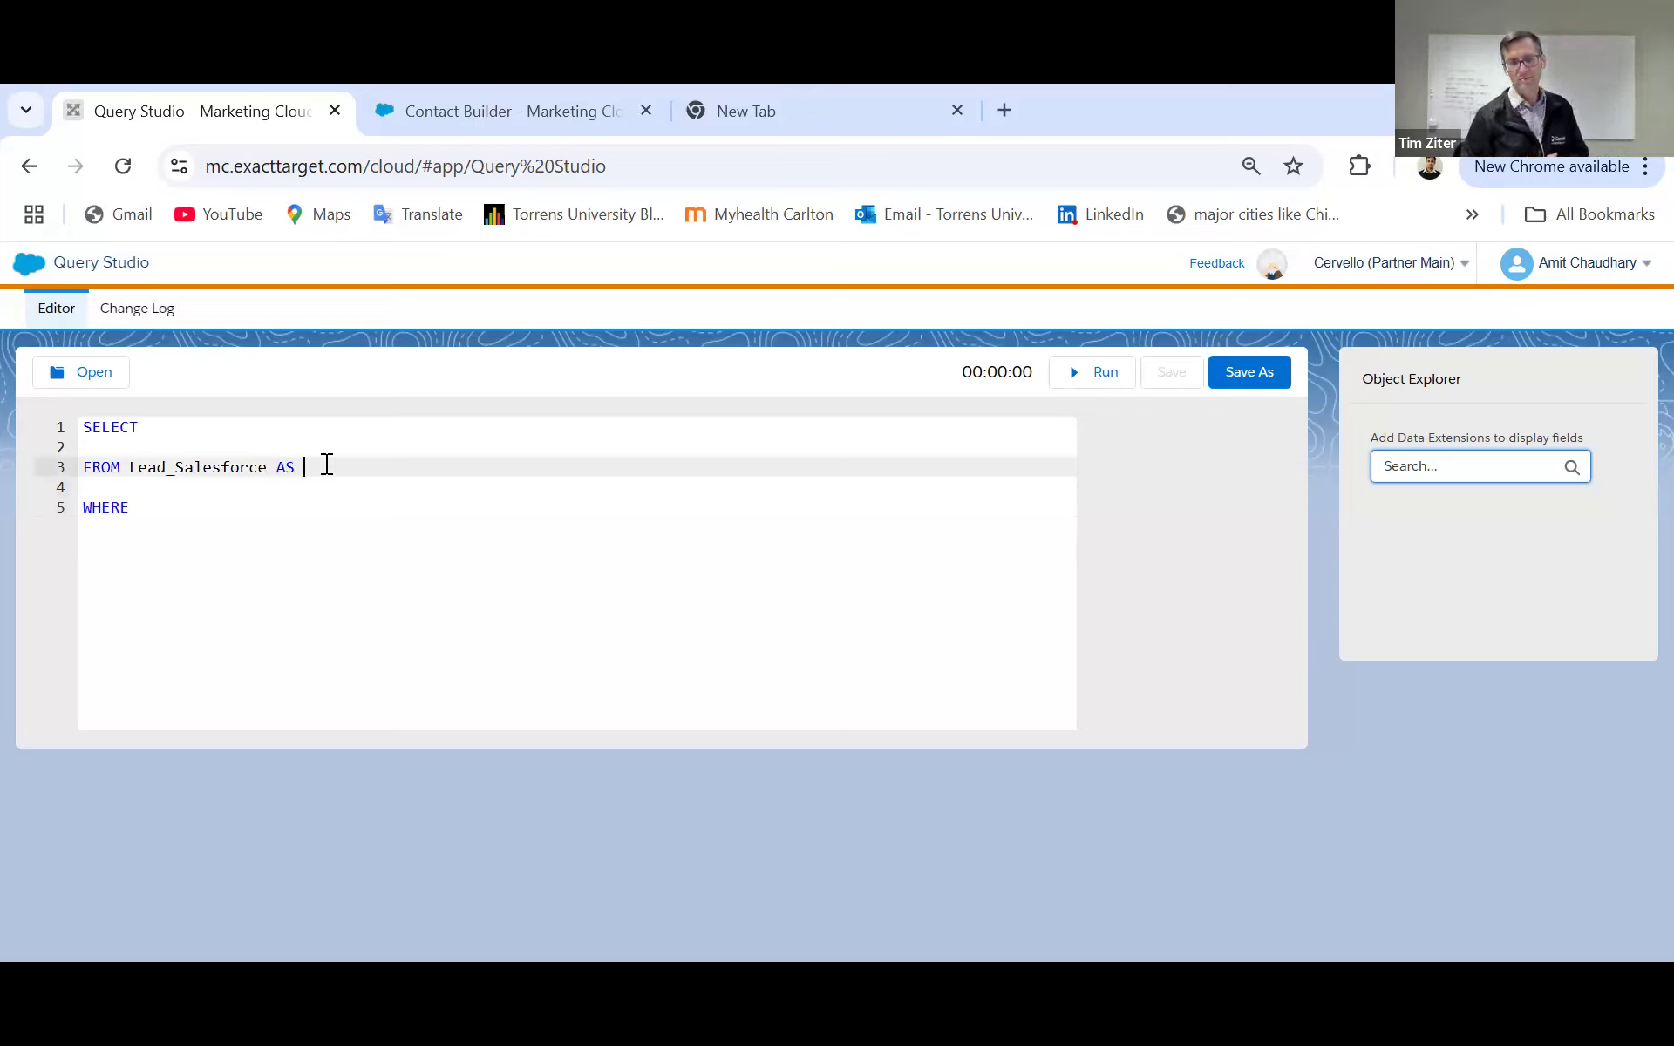
text(L)
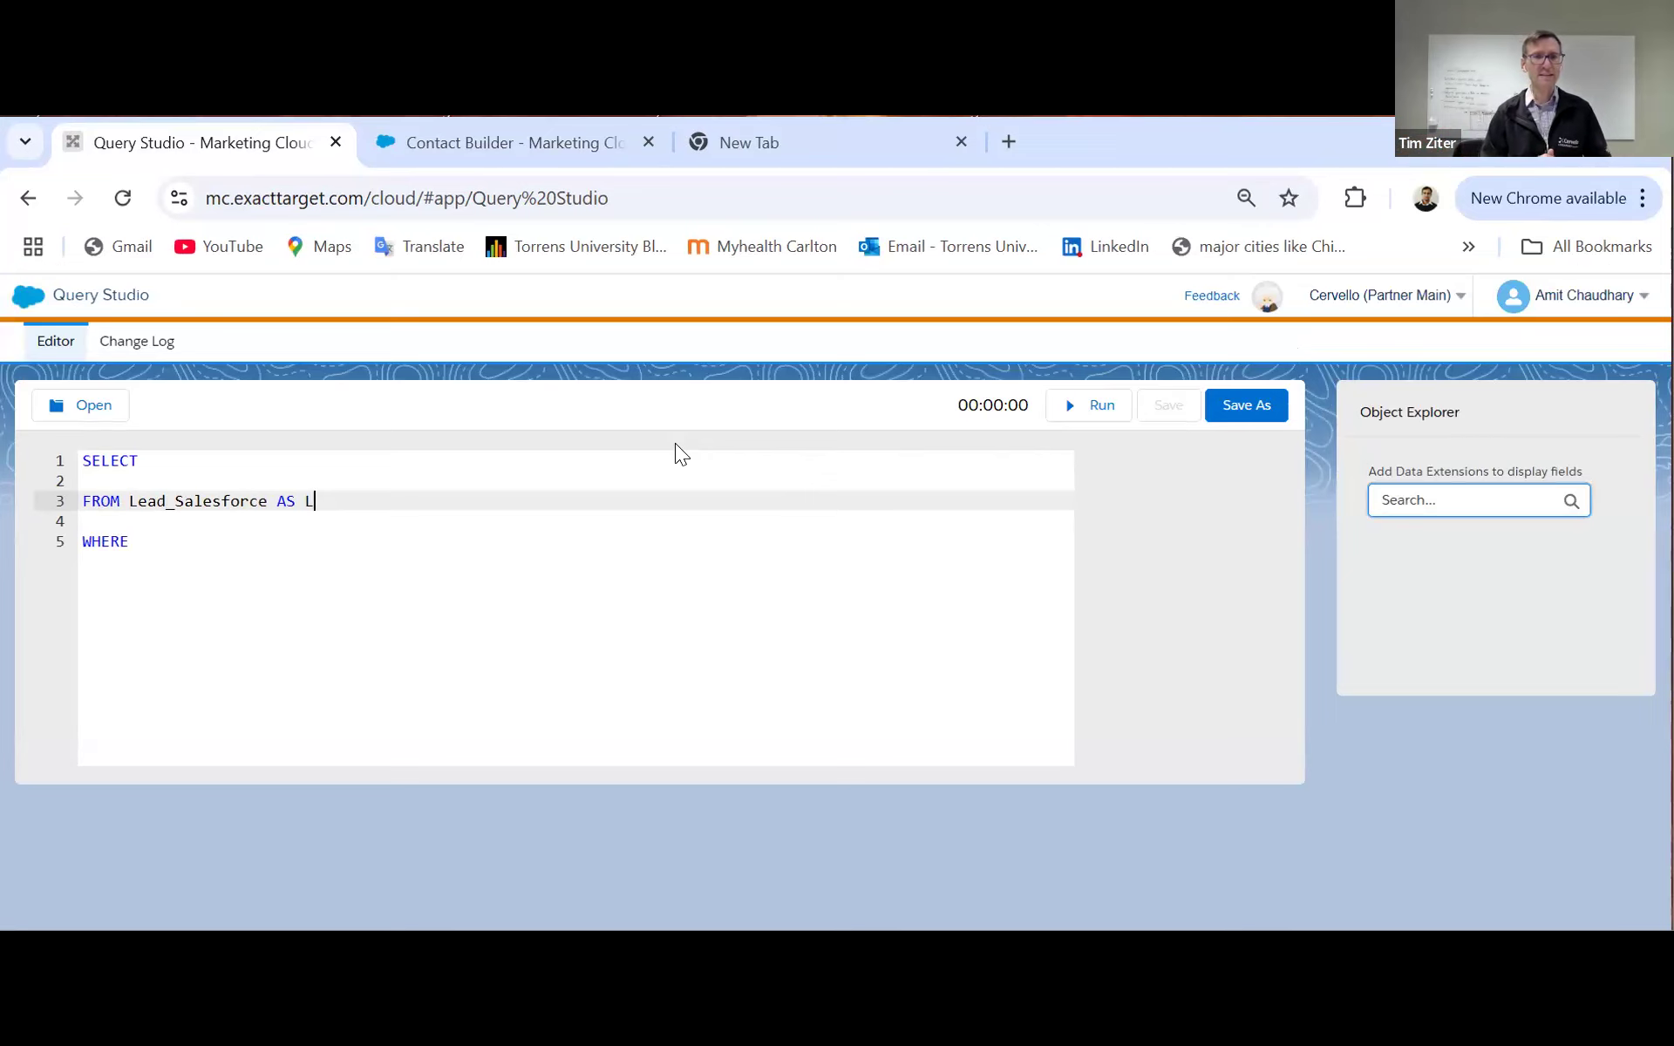
Step: Examine the Lead_Salesforce records in Contact Builder, looking across the columns for the Id field
click(467, 150)
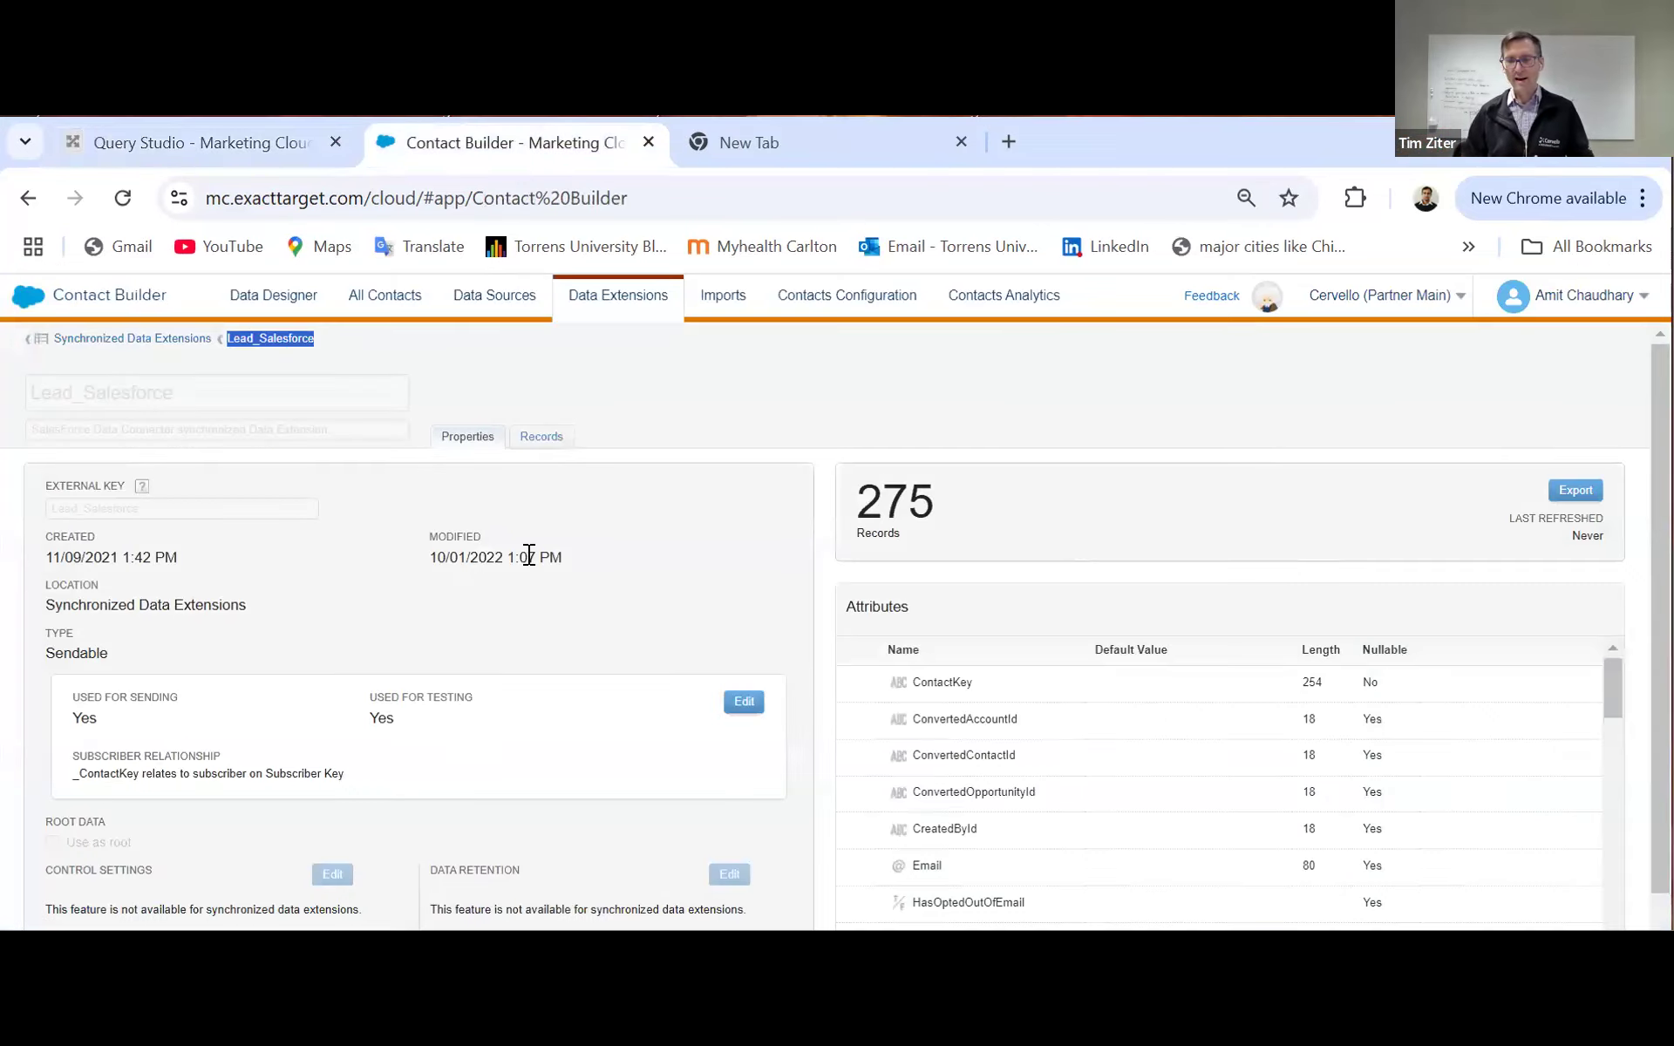
scroll(530, 555, down, 1)
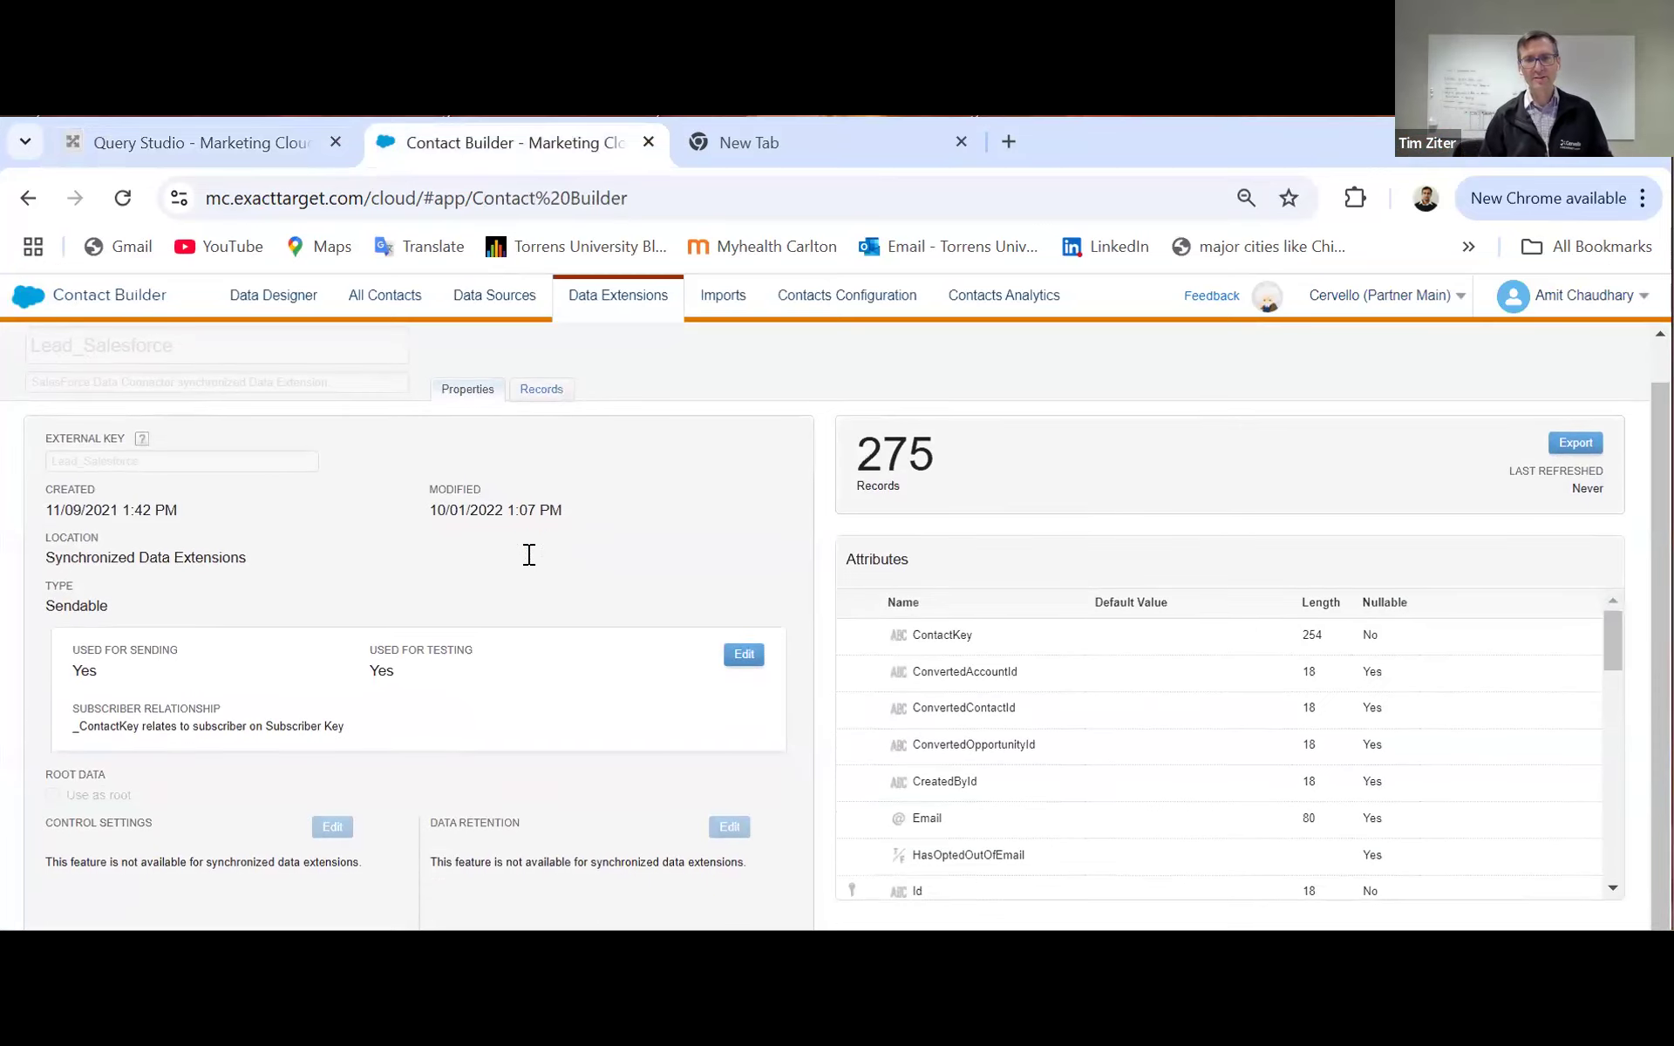
click(541, 393)
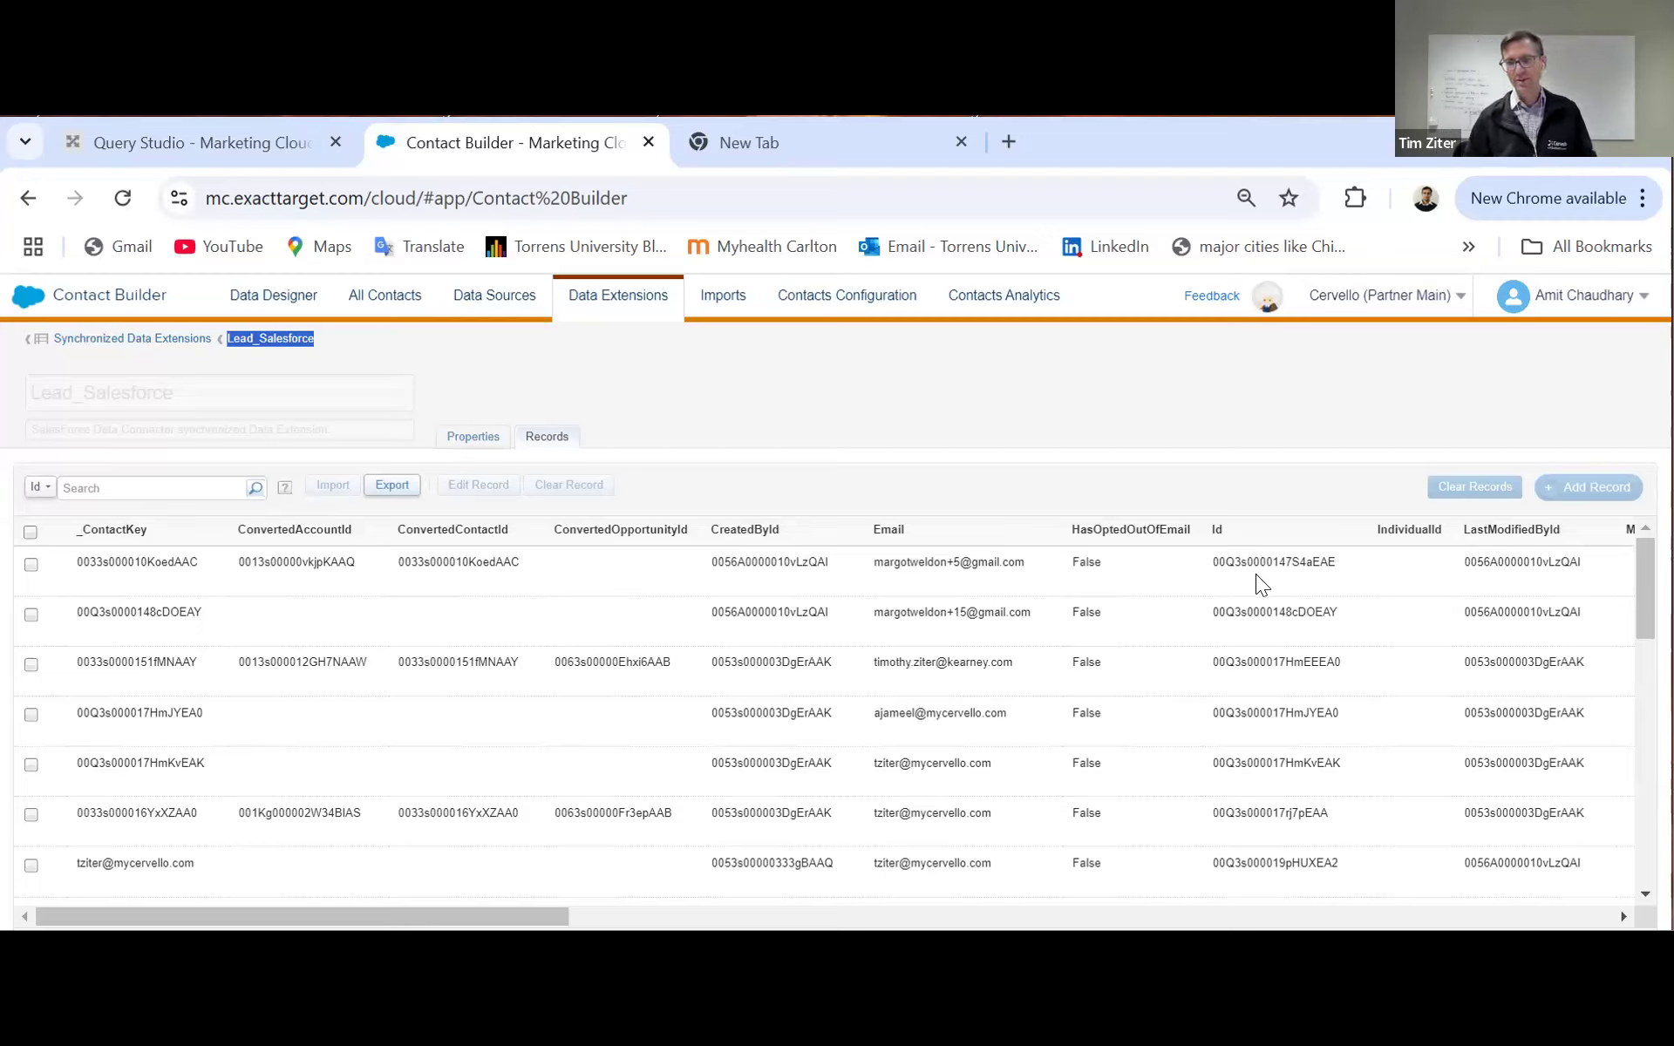
scroll(1256, 575, right, 1)
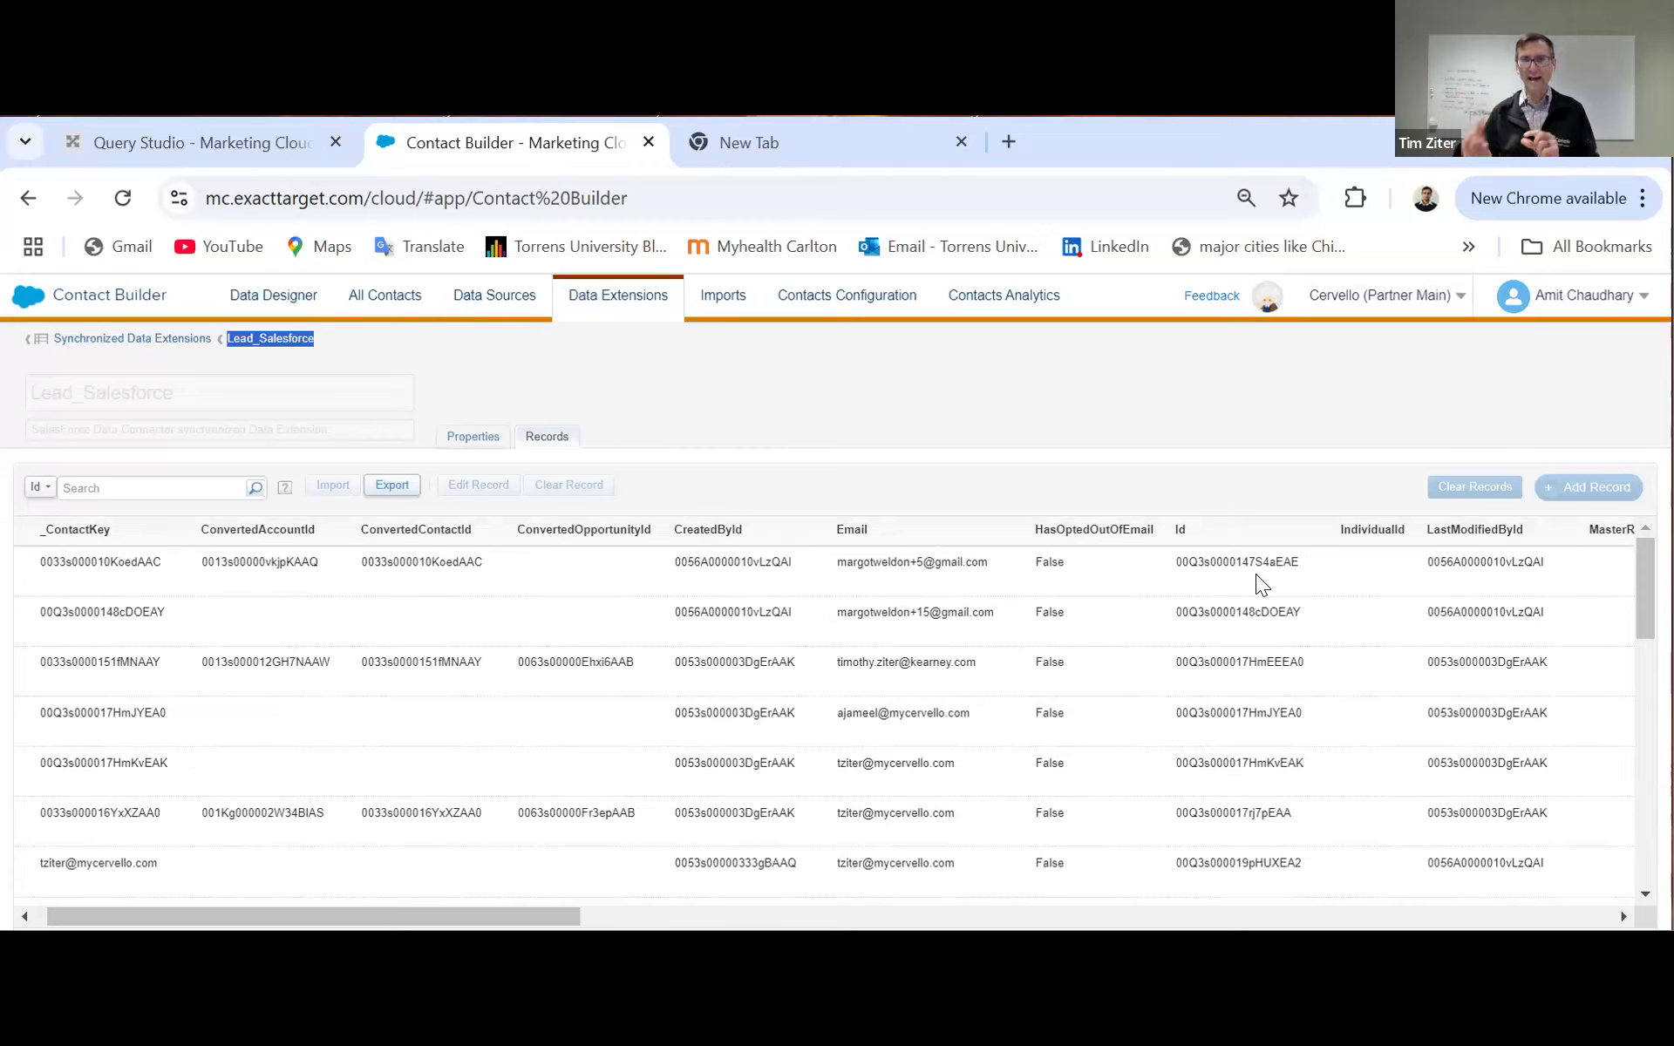
scroll(1255, 573, right, 1)
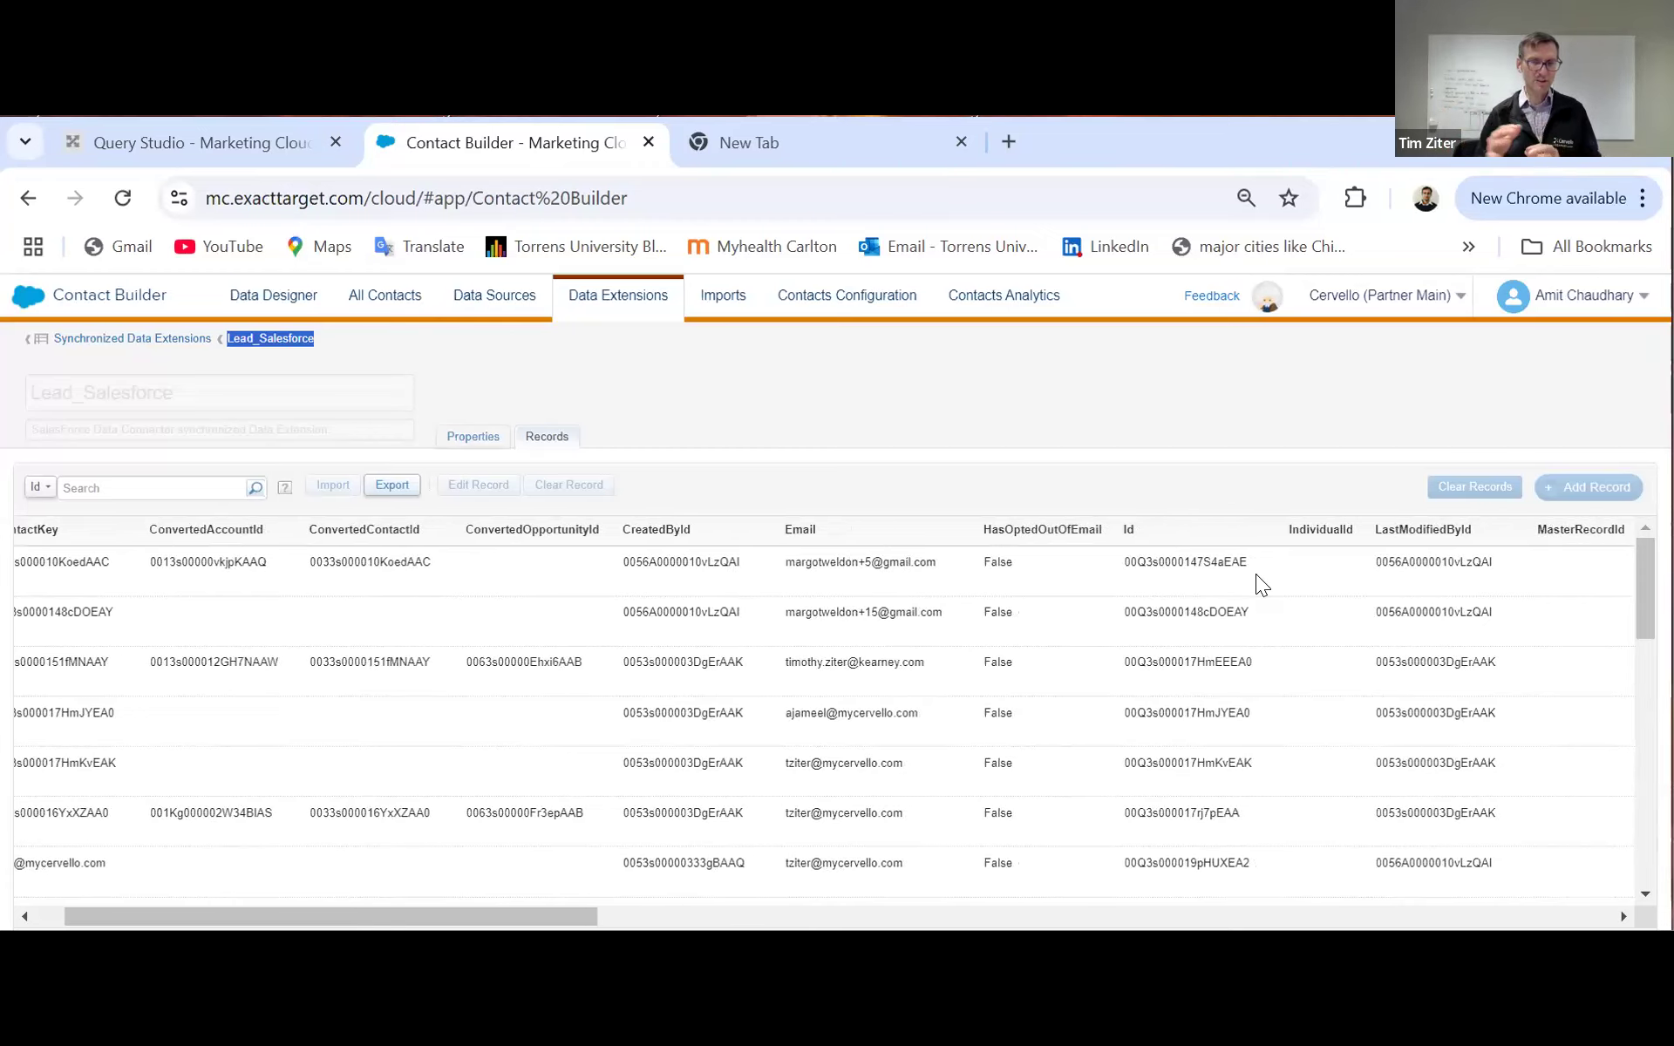
scroll(1257, 576, right, 1)
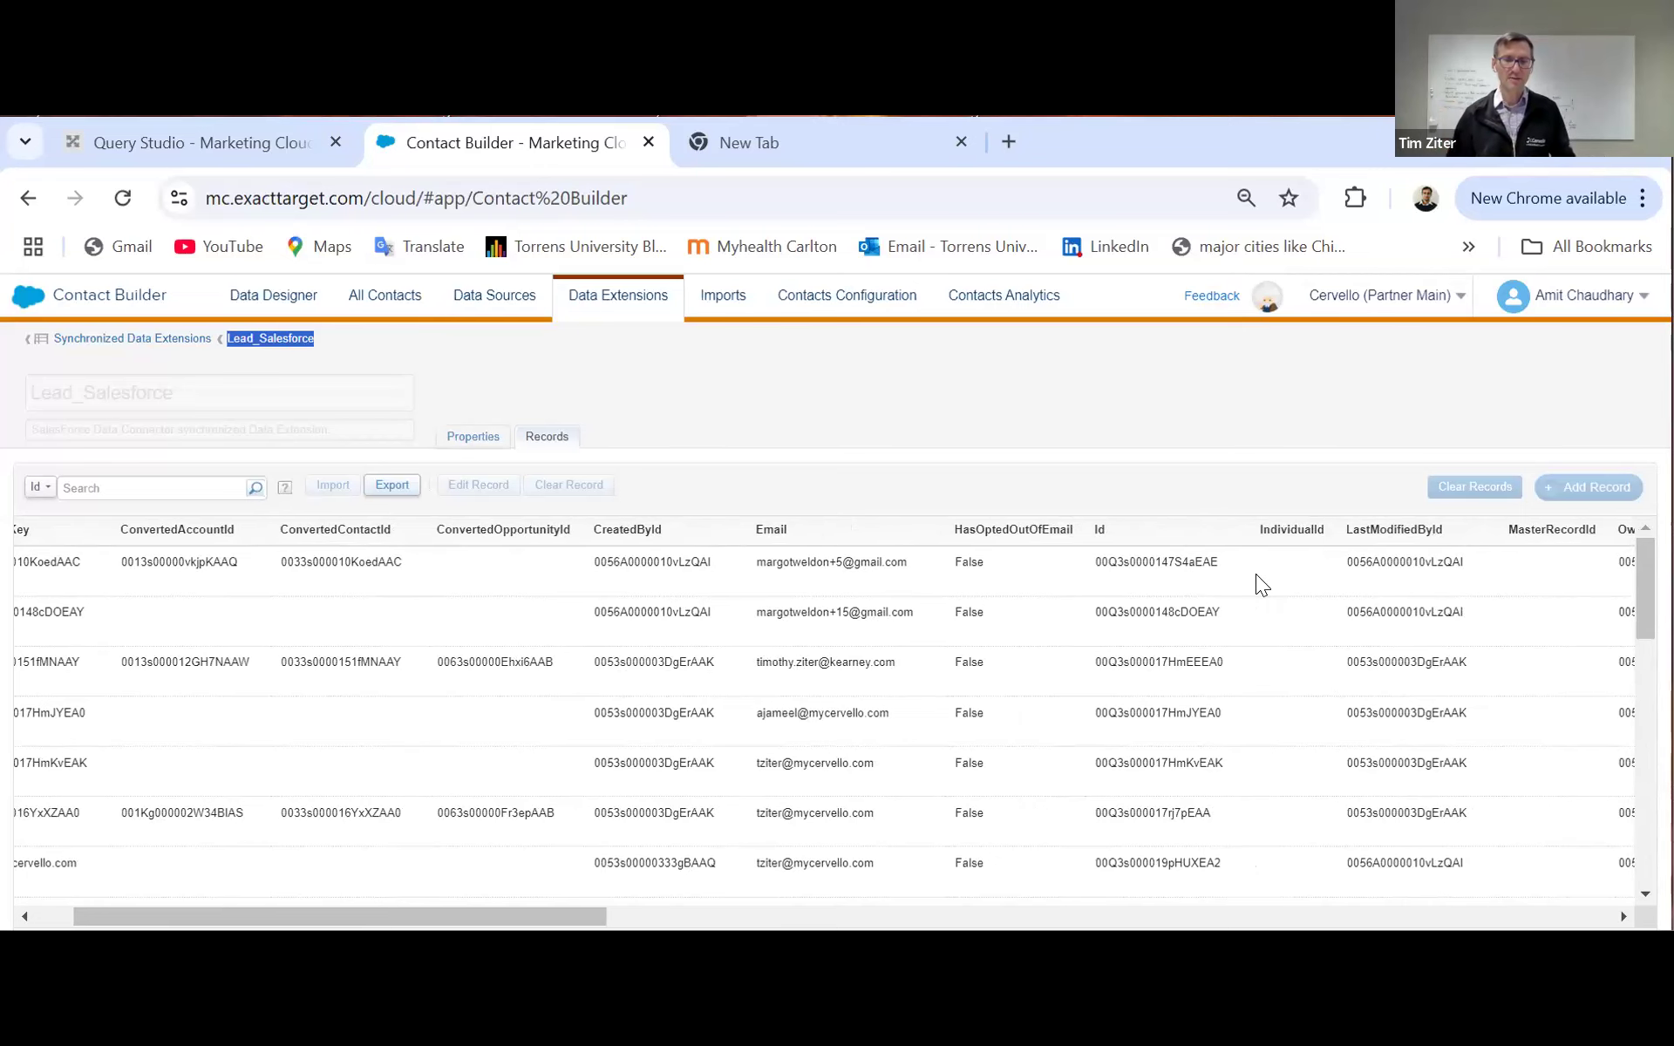
scroll(1256, 573, left, 1)
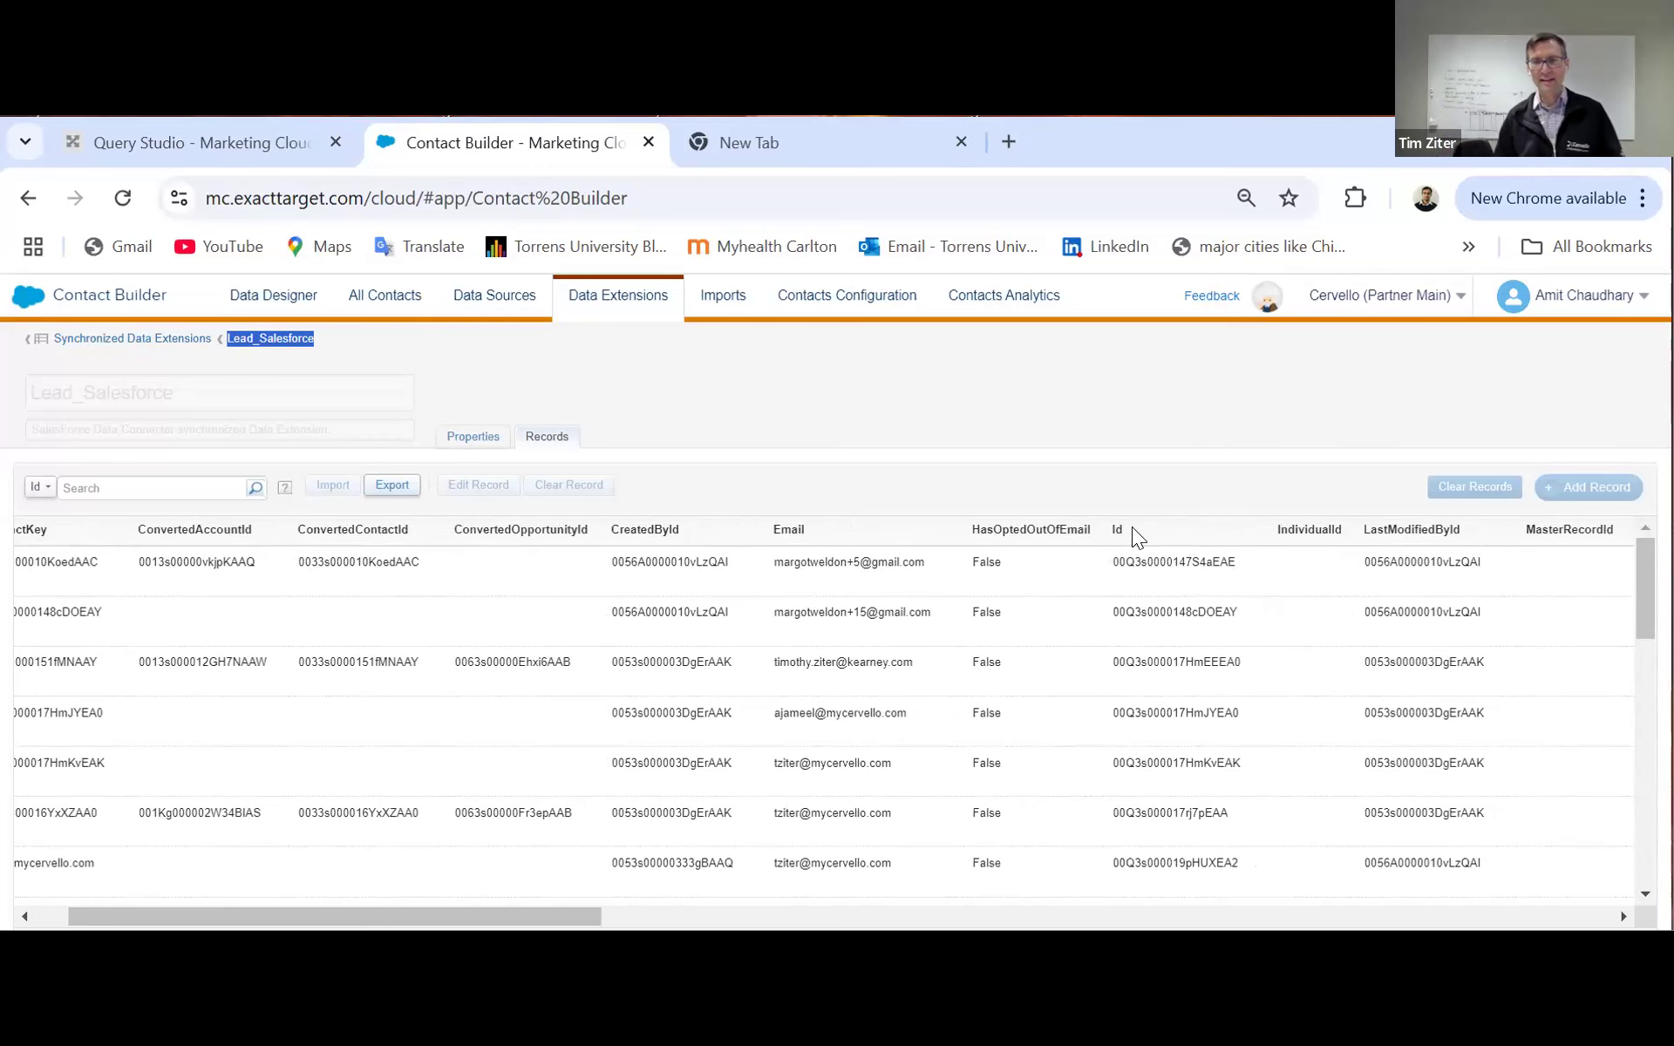
Step: Return to the Query Studio query and select Id AS Subcriberkey on the SELECT line
click(269, 155)
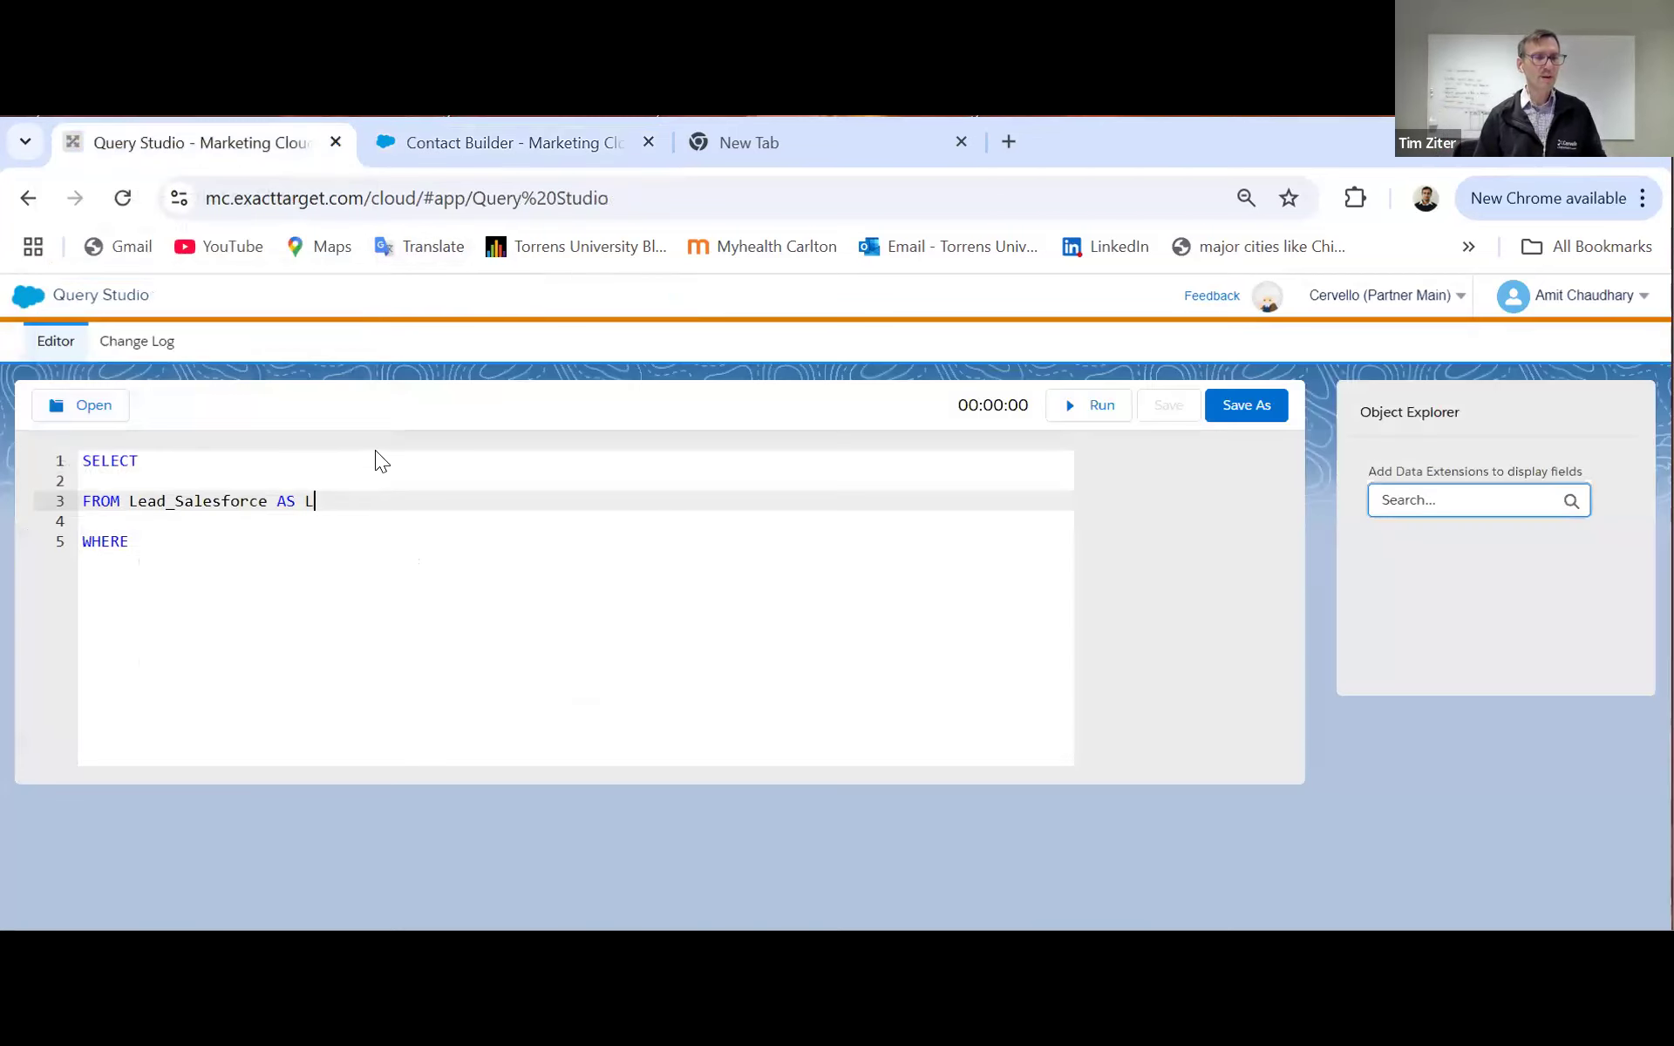
click(322, 455)
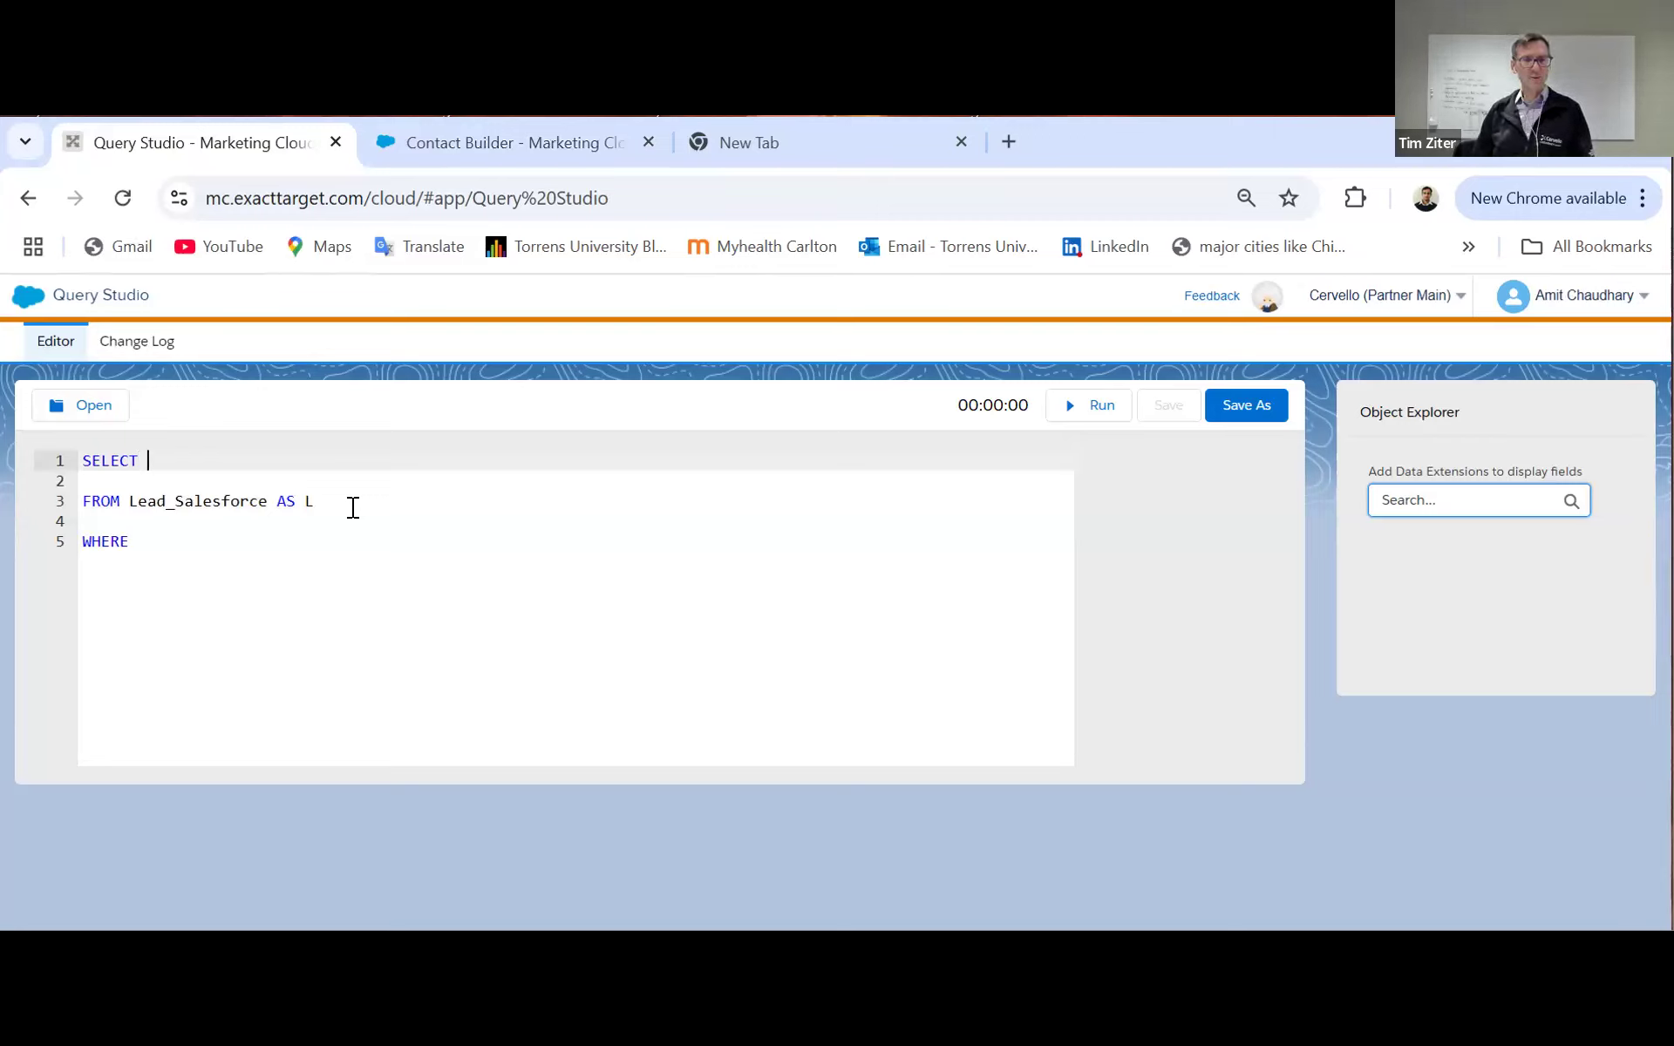
text(Id )
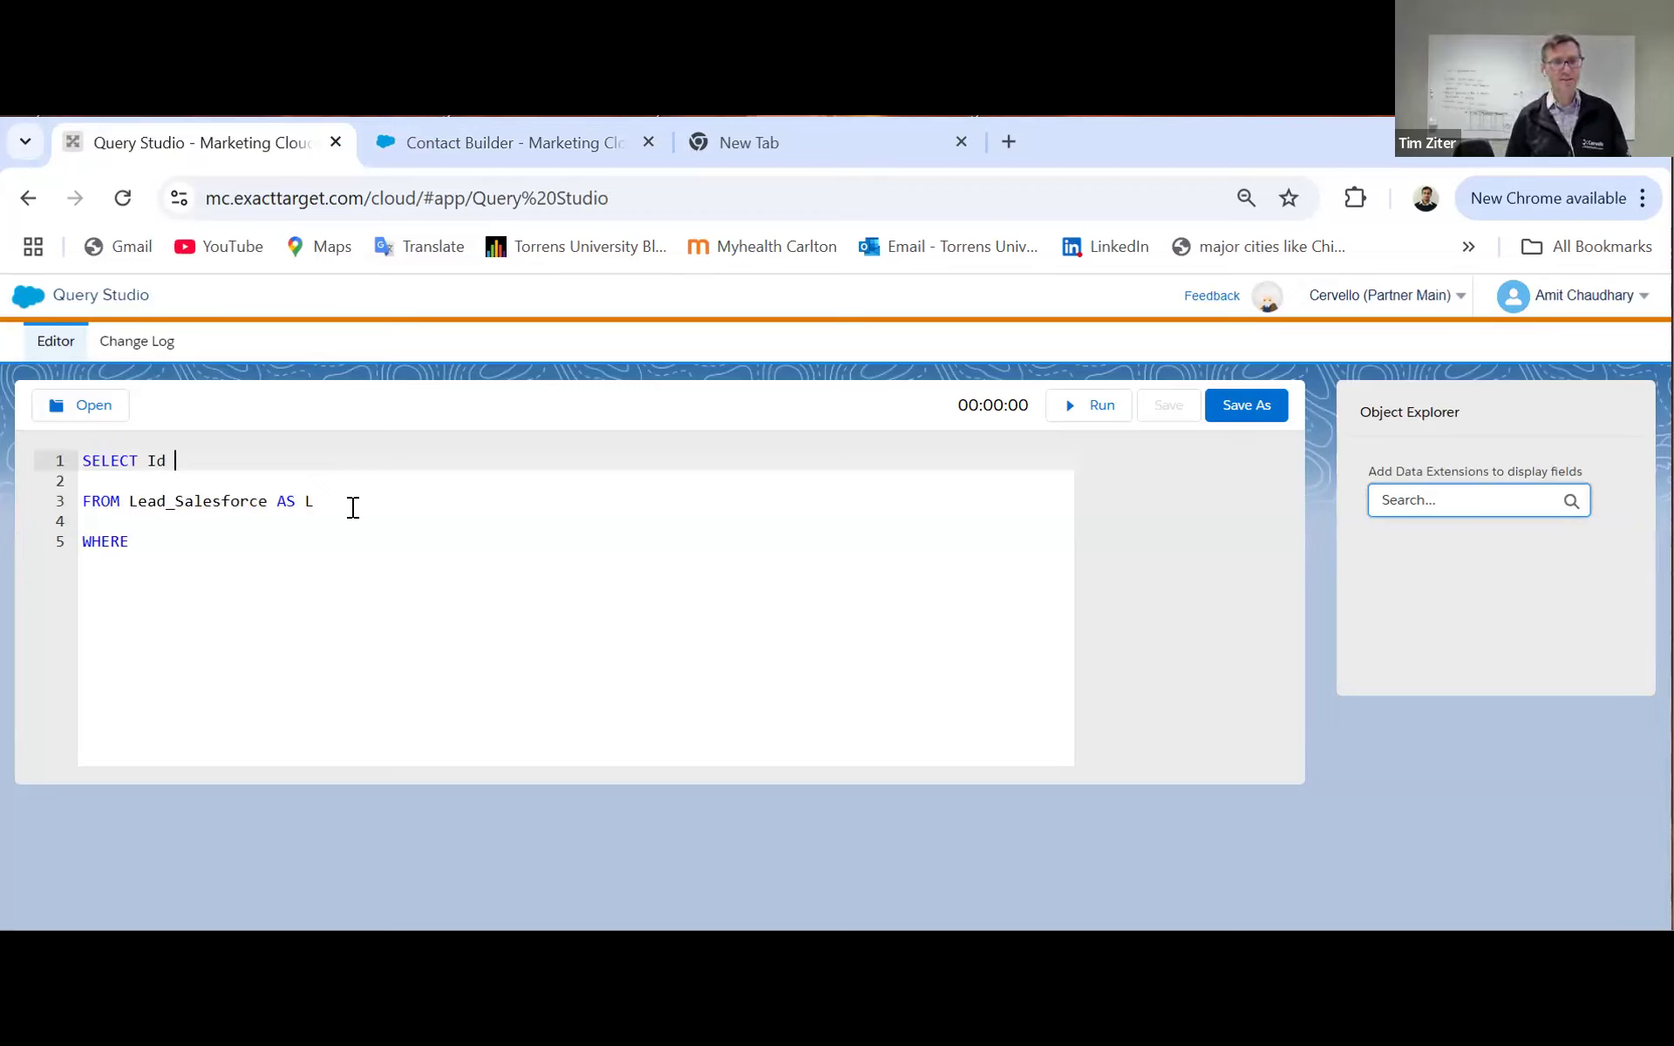
text(AS )
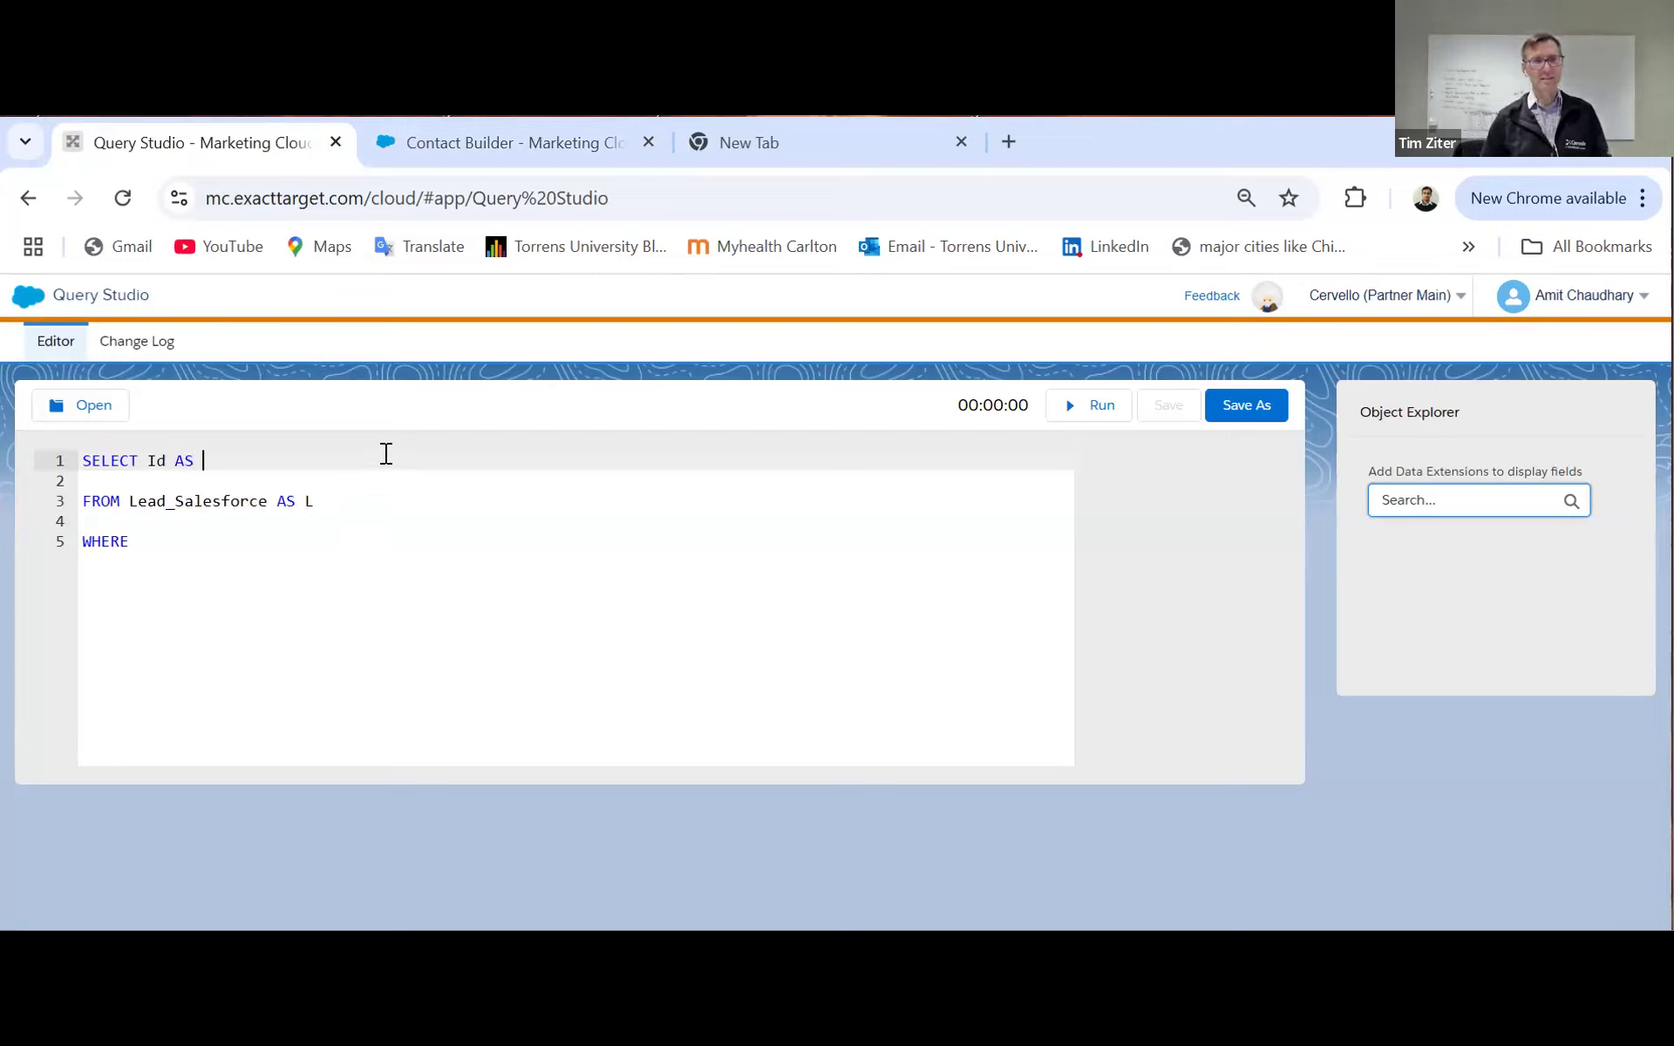
text(S)
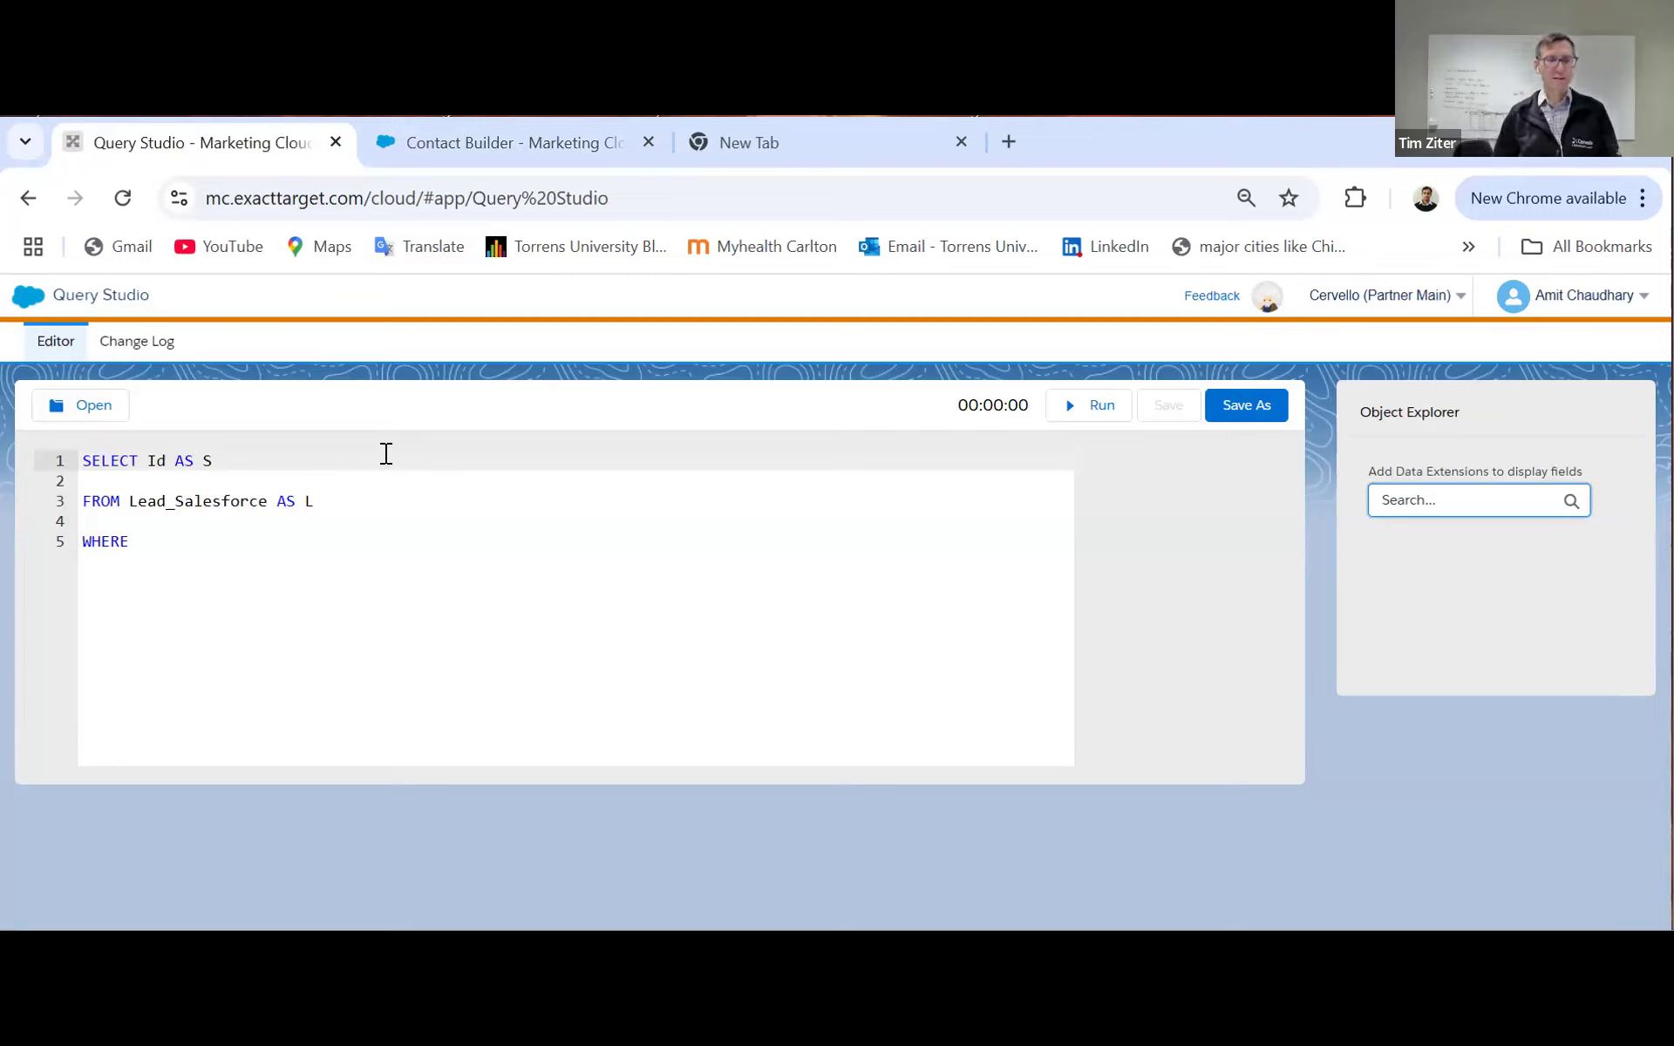
text(ubcr)
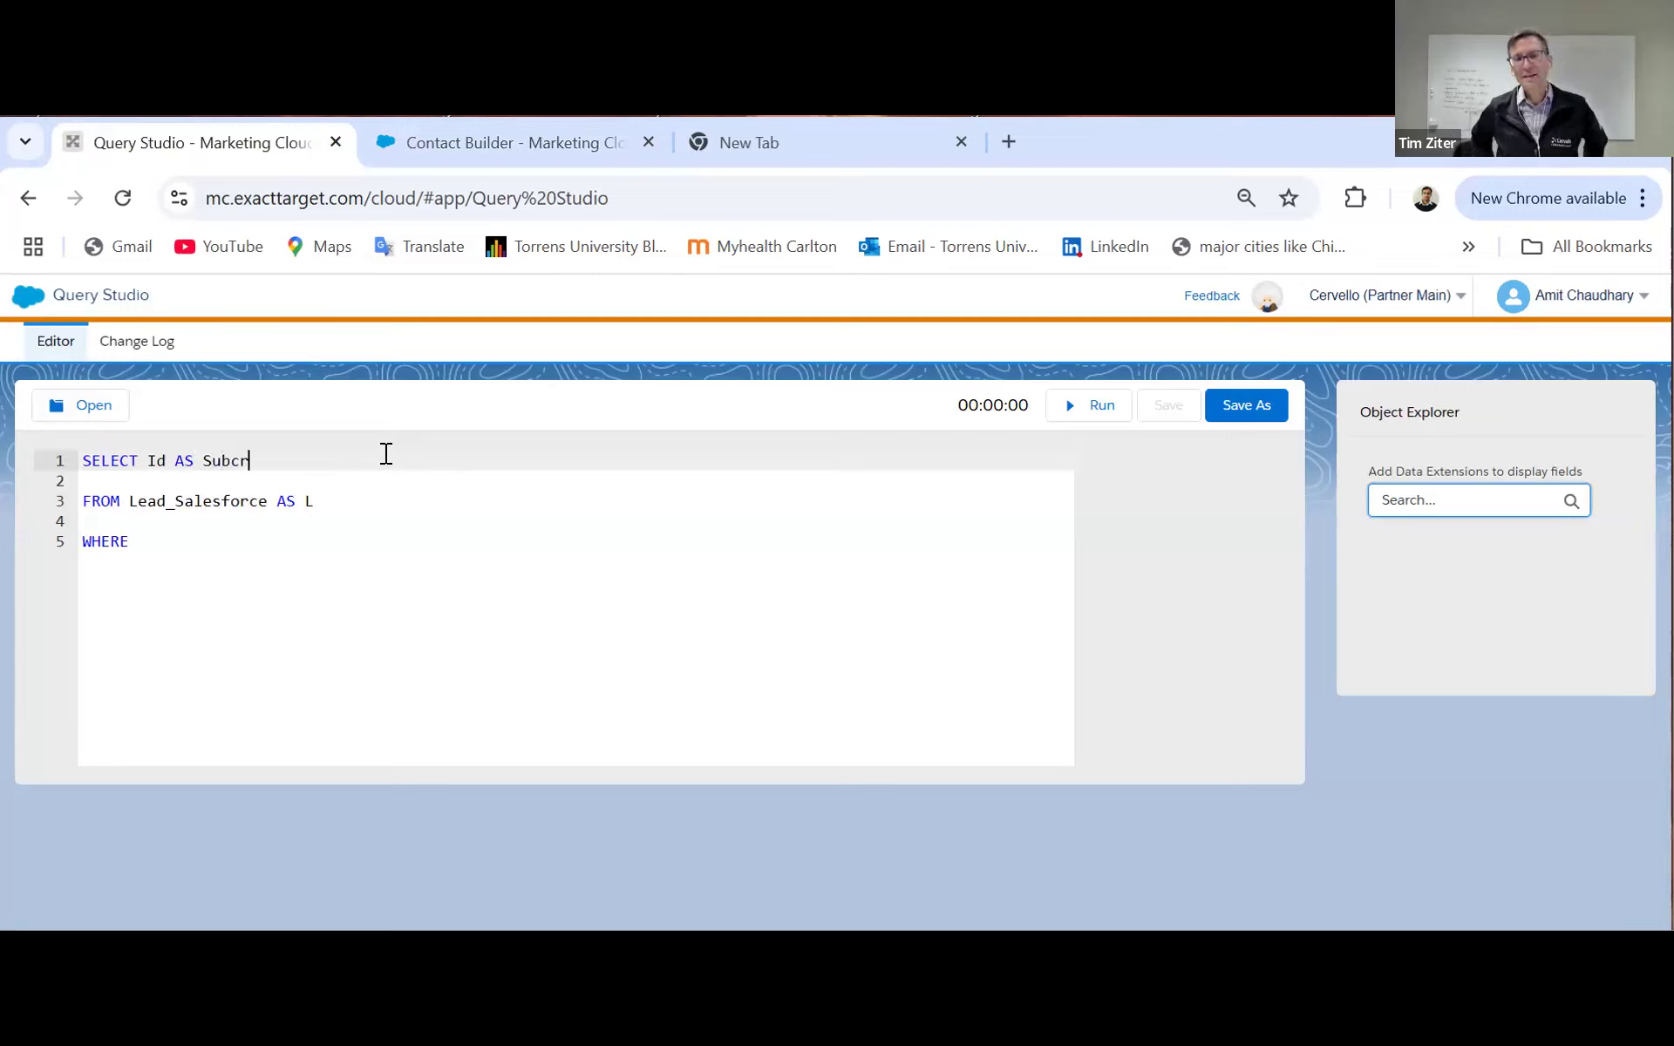
text(iberkey)
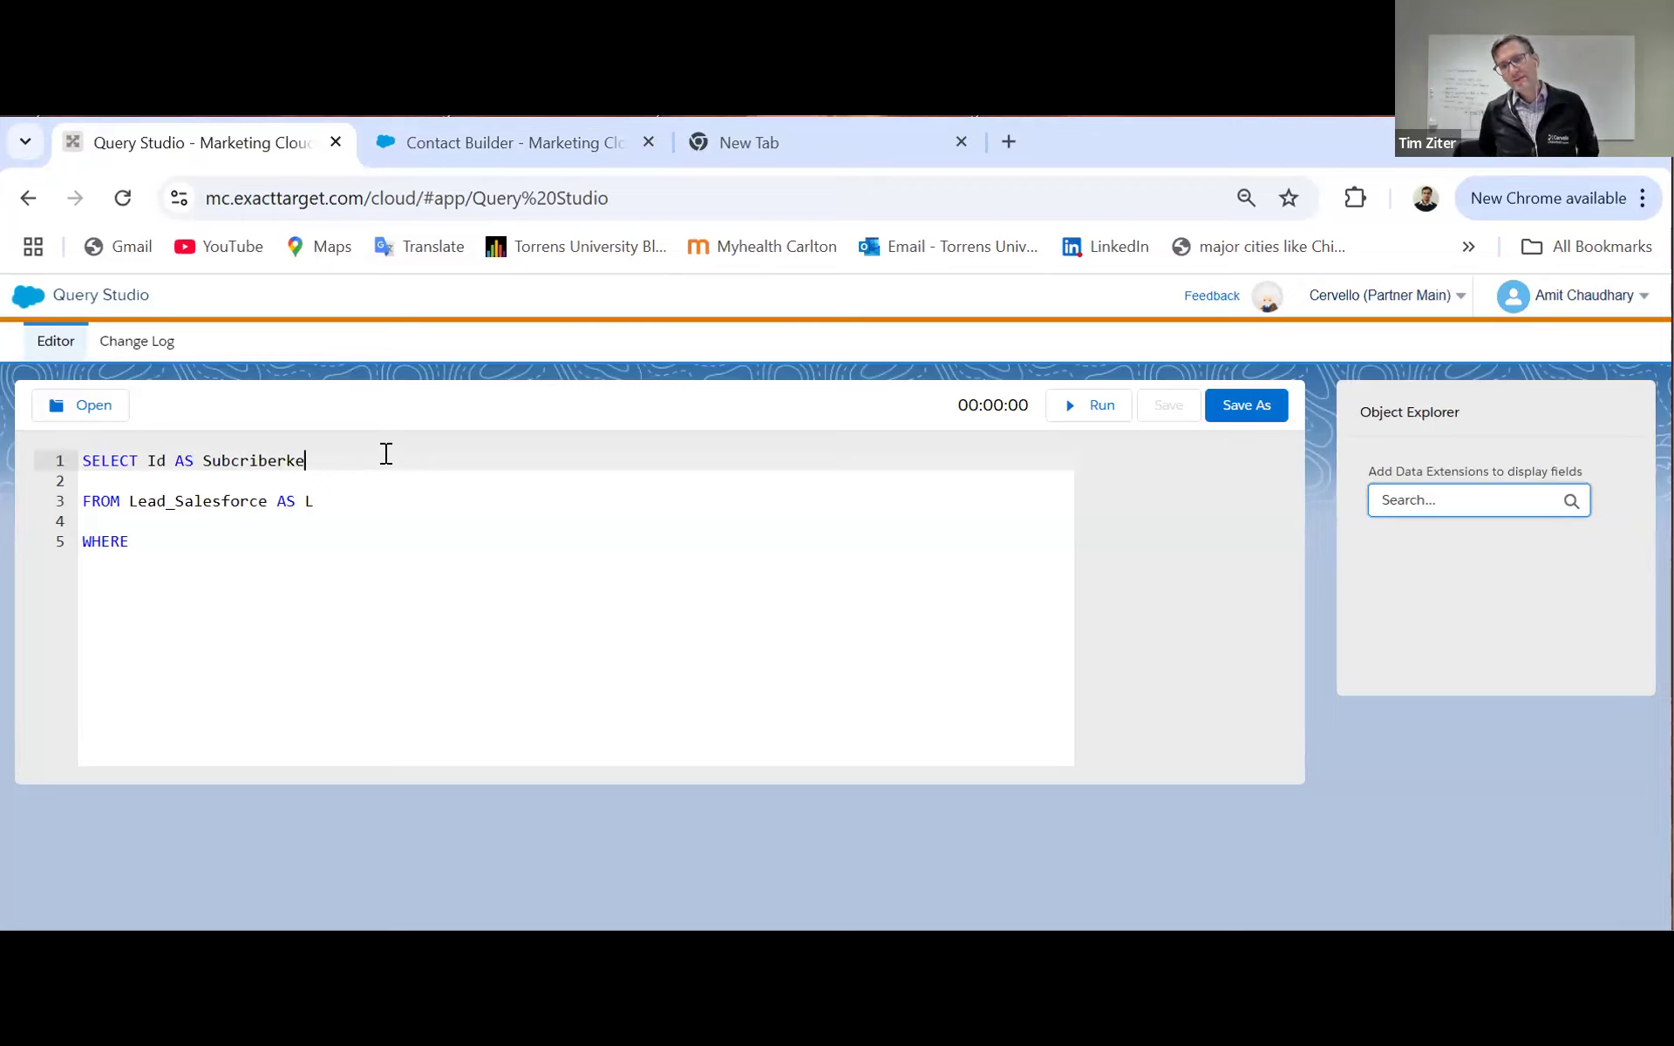
Step: Change the first letter of the Id field's alias to lowercase so it reads subcriberkey
click(422, 501)
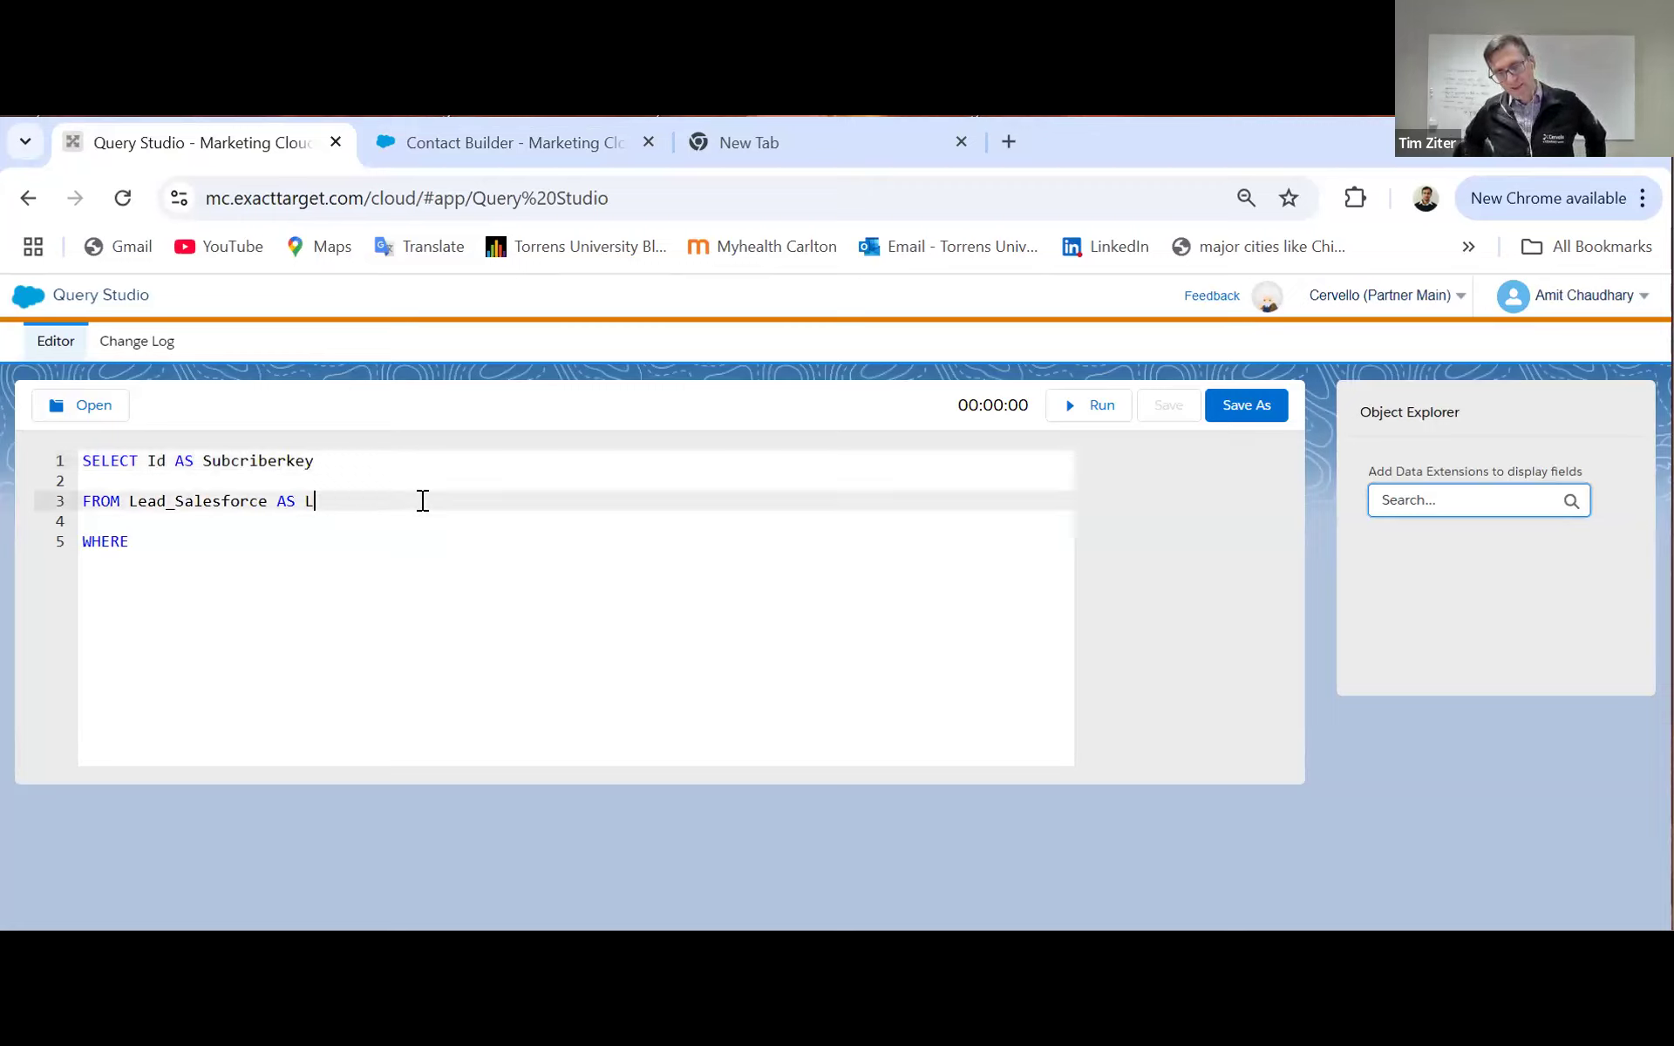
click(211, 462)
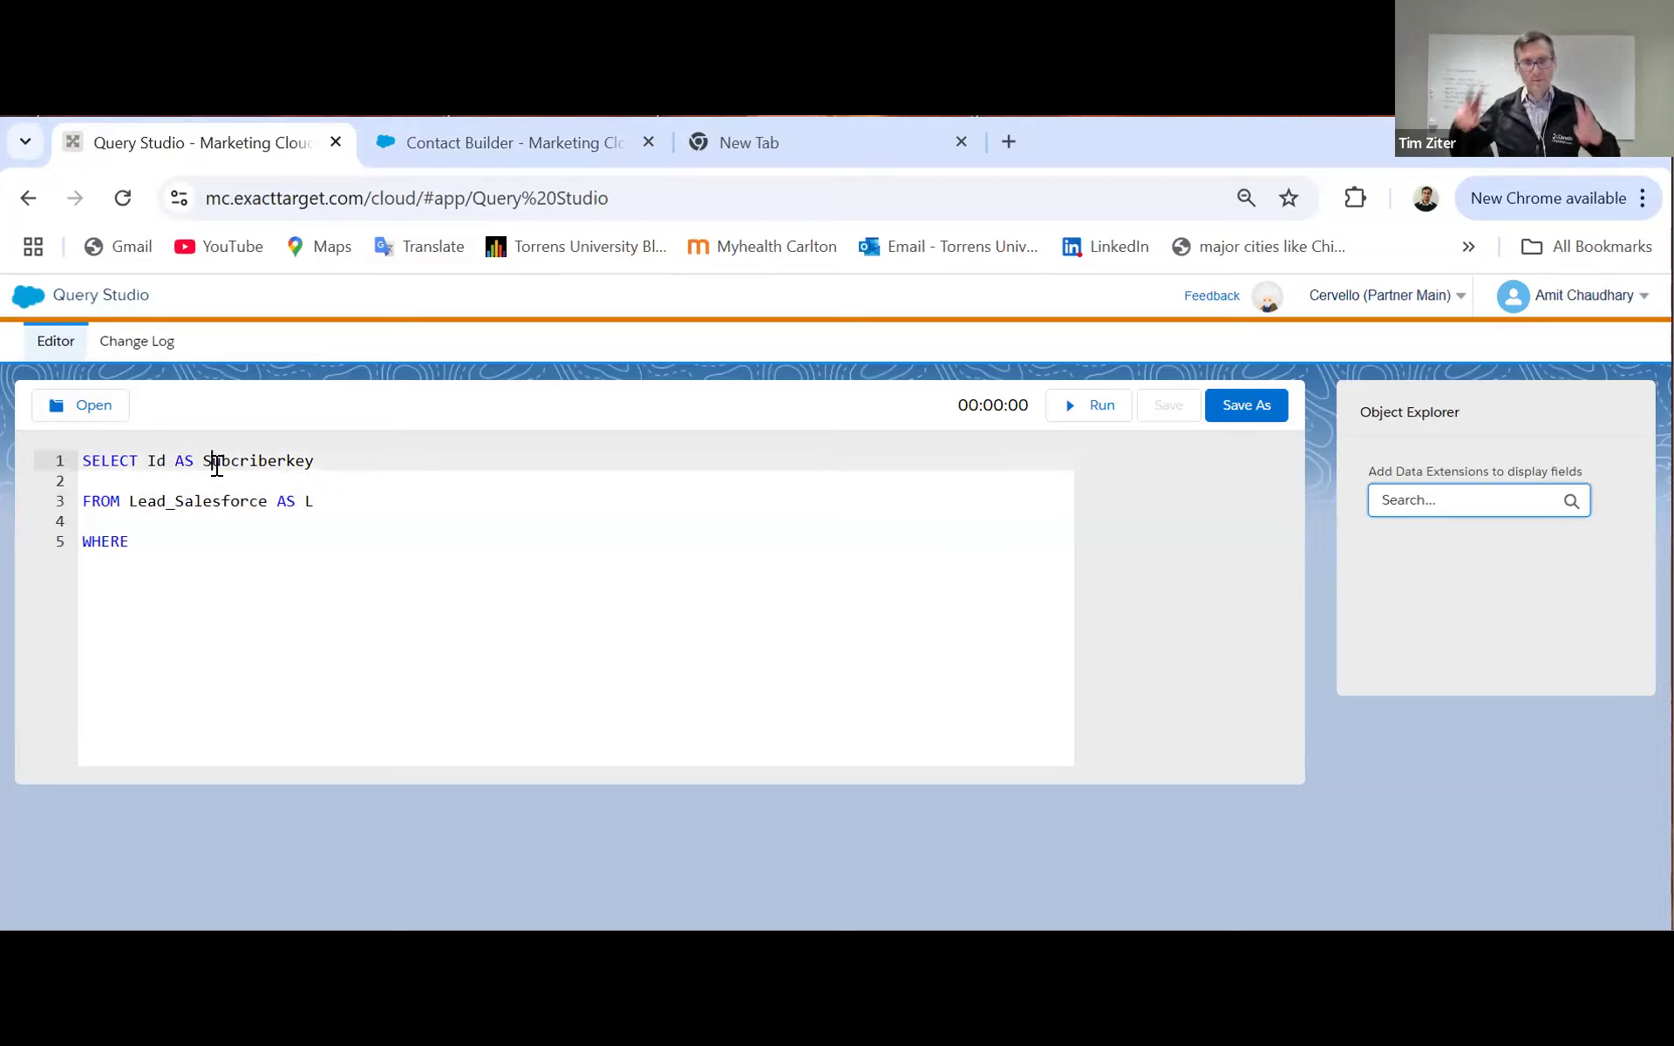
key(BackSpace)
text(s)
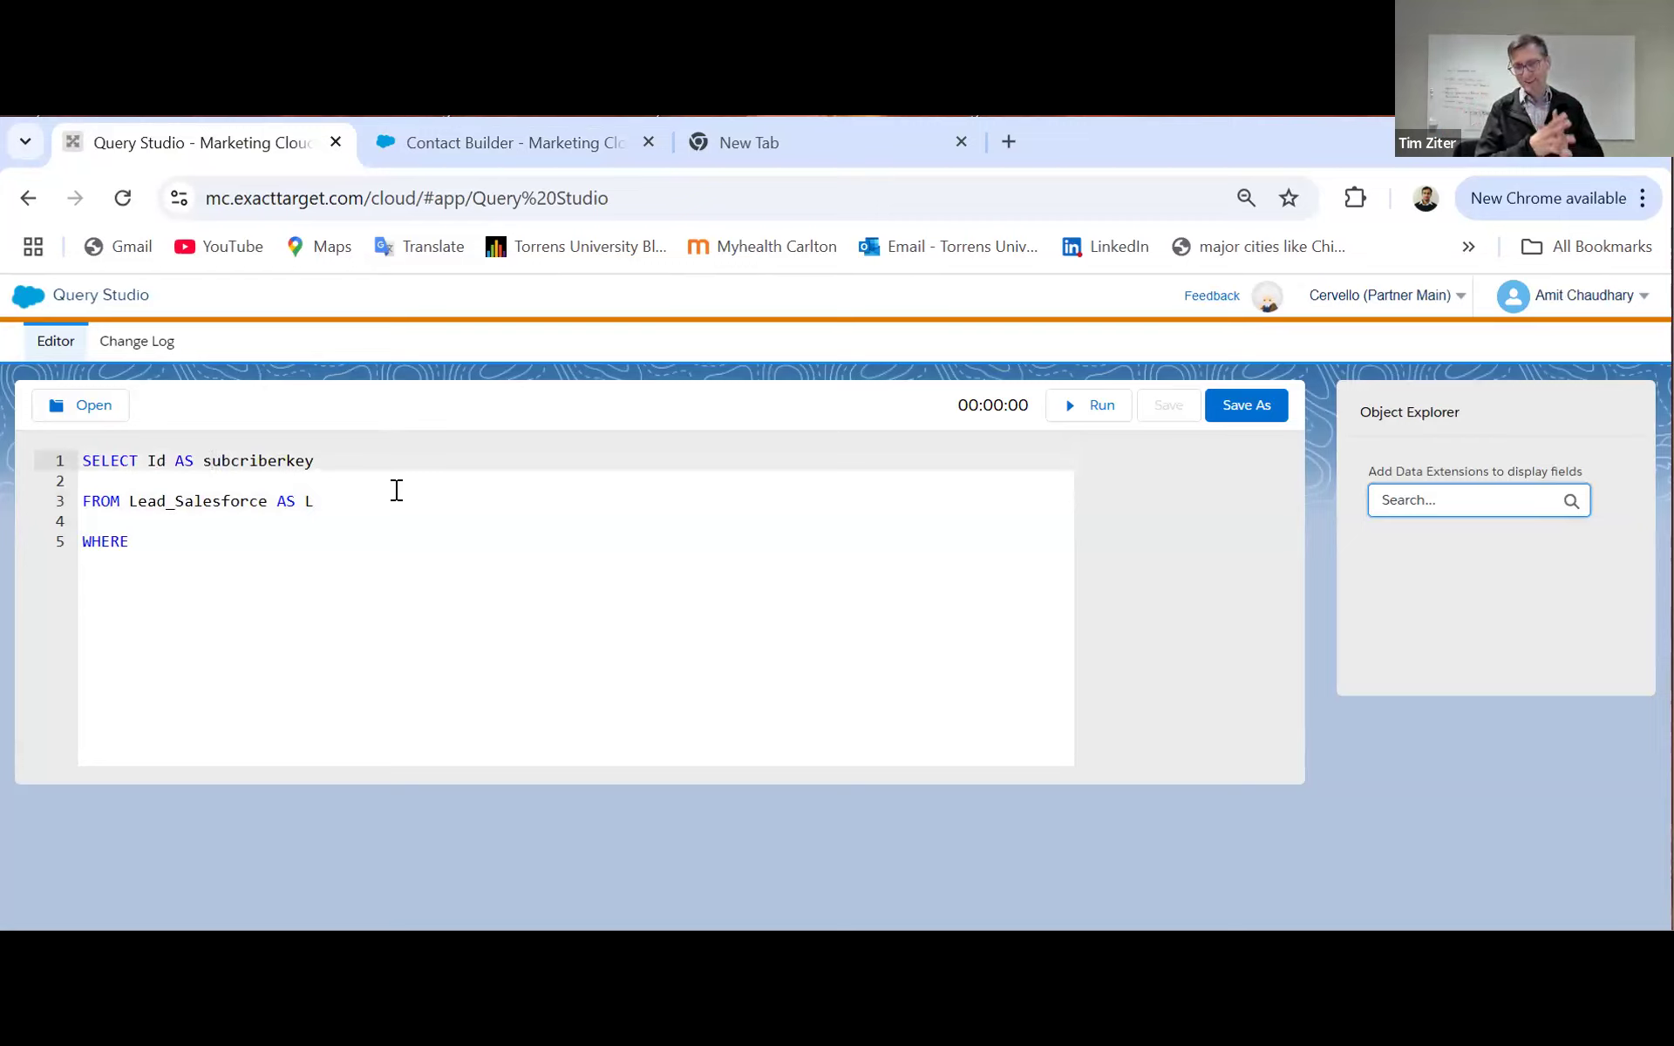
click(397, 507)
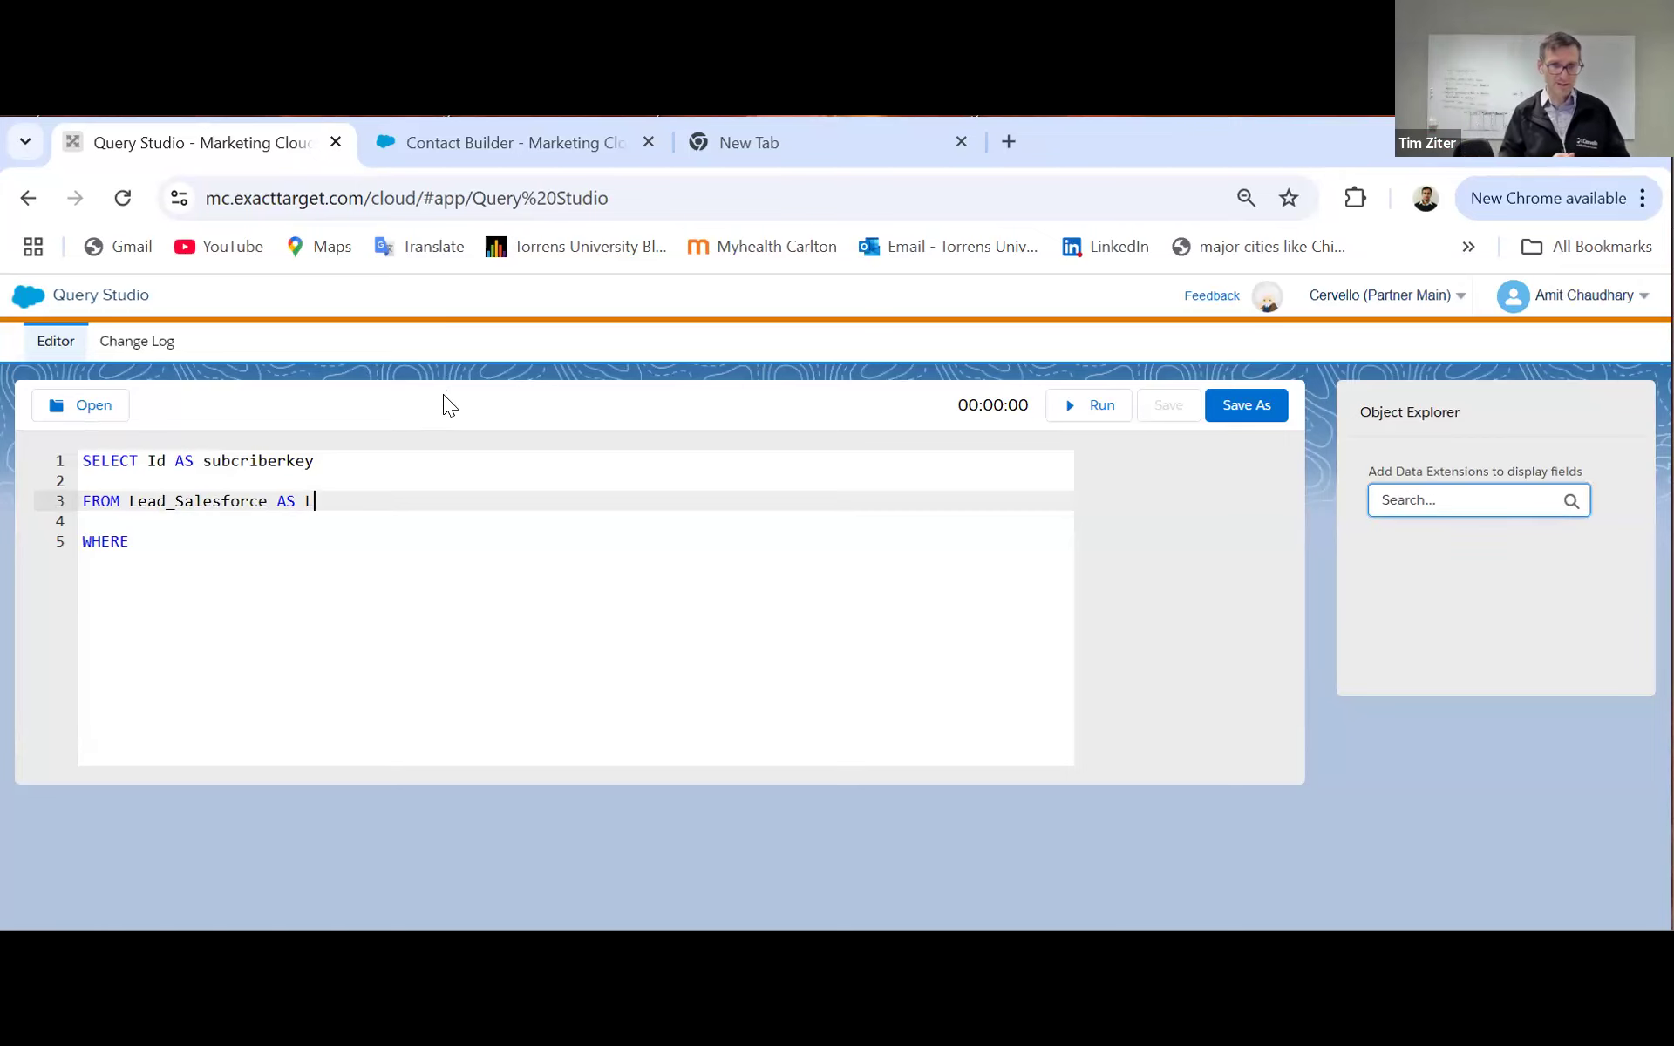
Step: Look up the Email attribute in Lead_Salesforce's properties and add Email on a new line below the Id field in the query
click(493, 155)
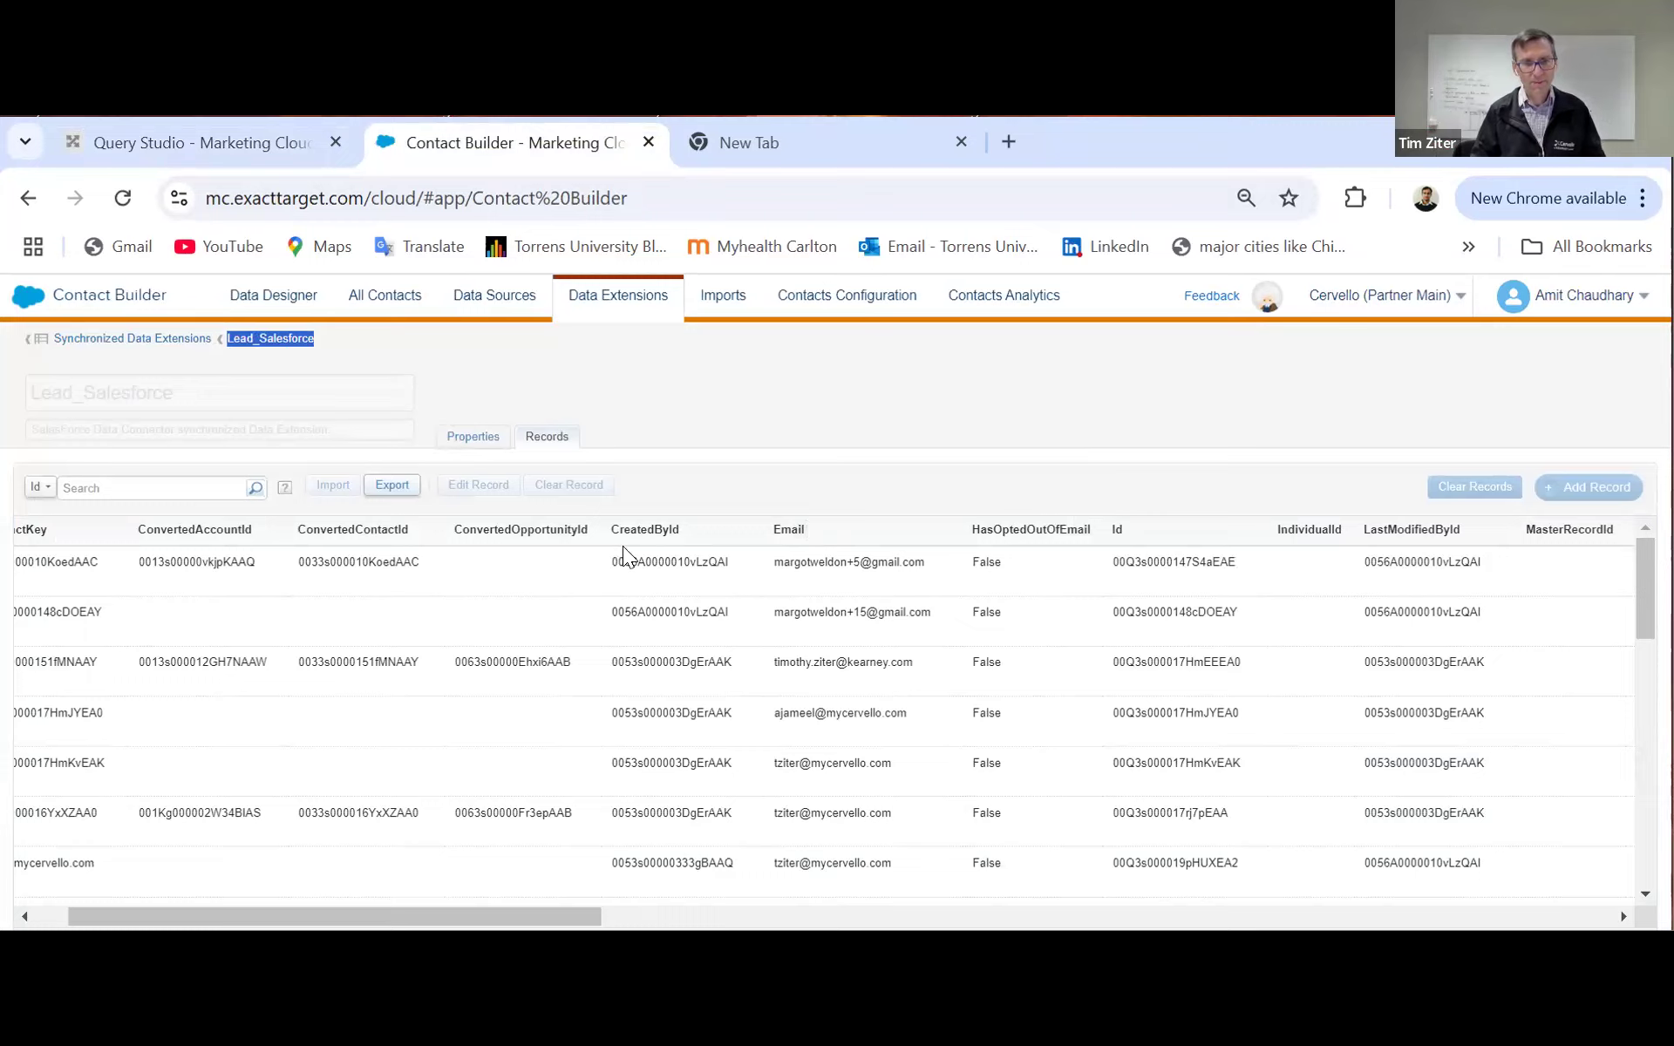
click(480, 434)
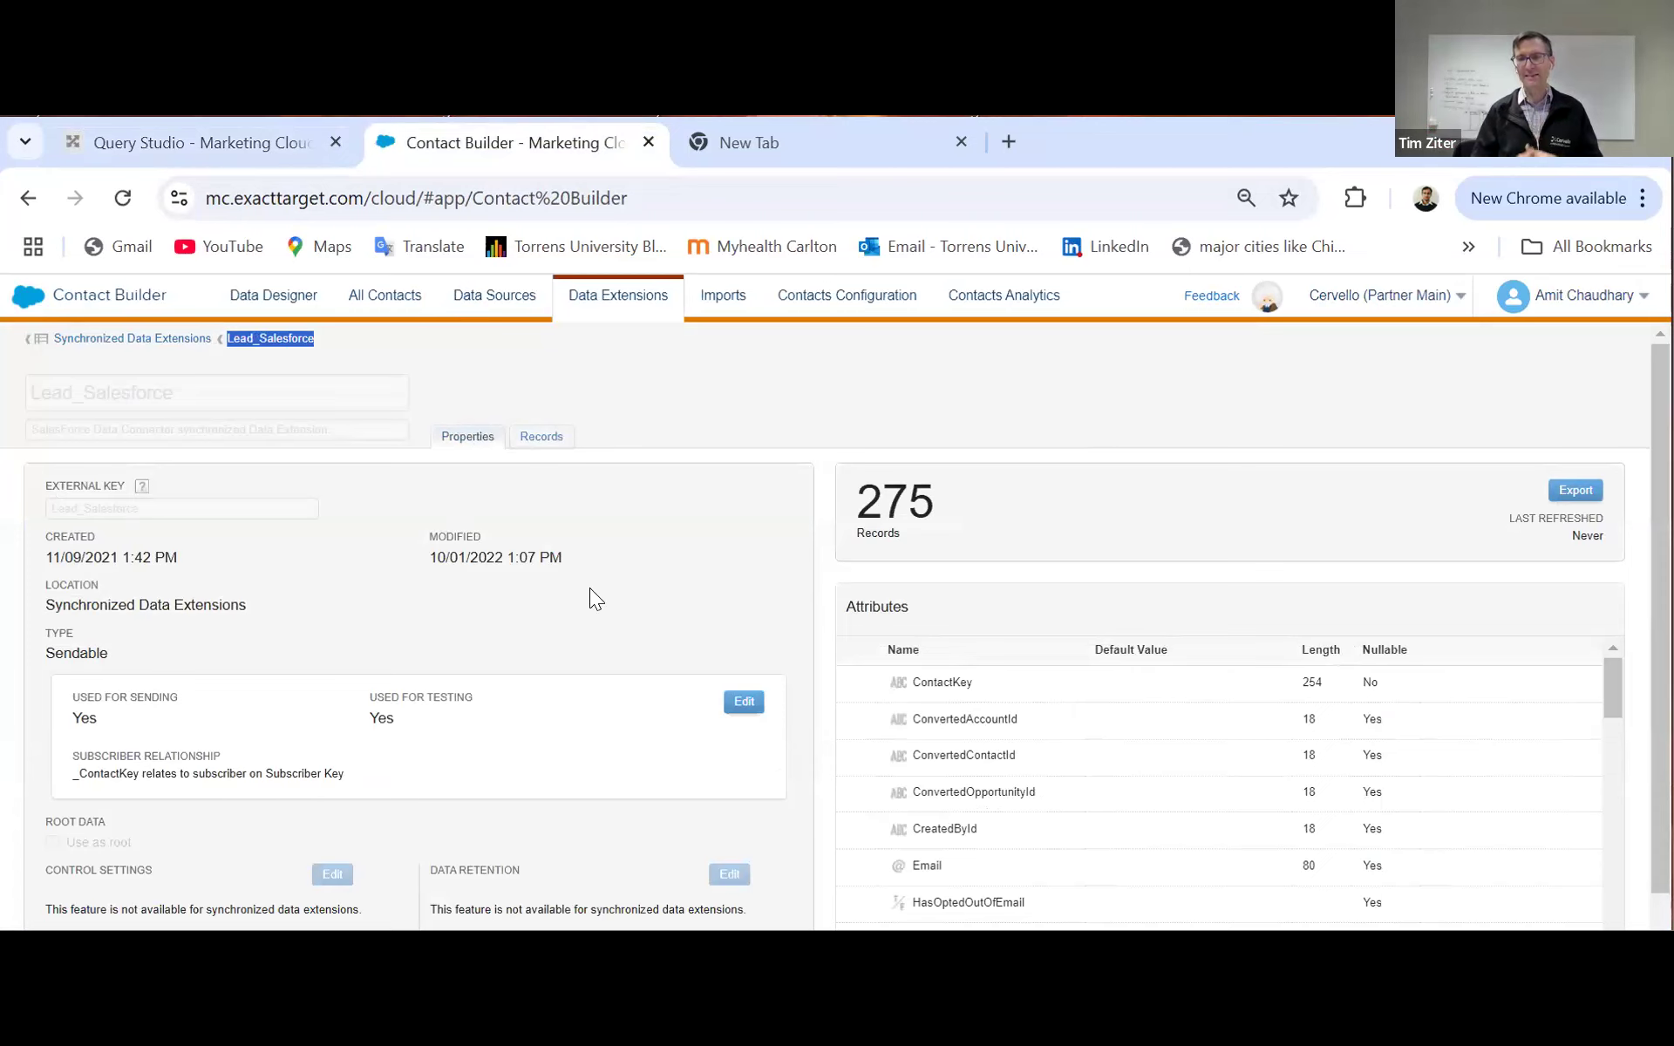
scroll(589, 588, down, 1)
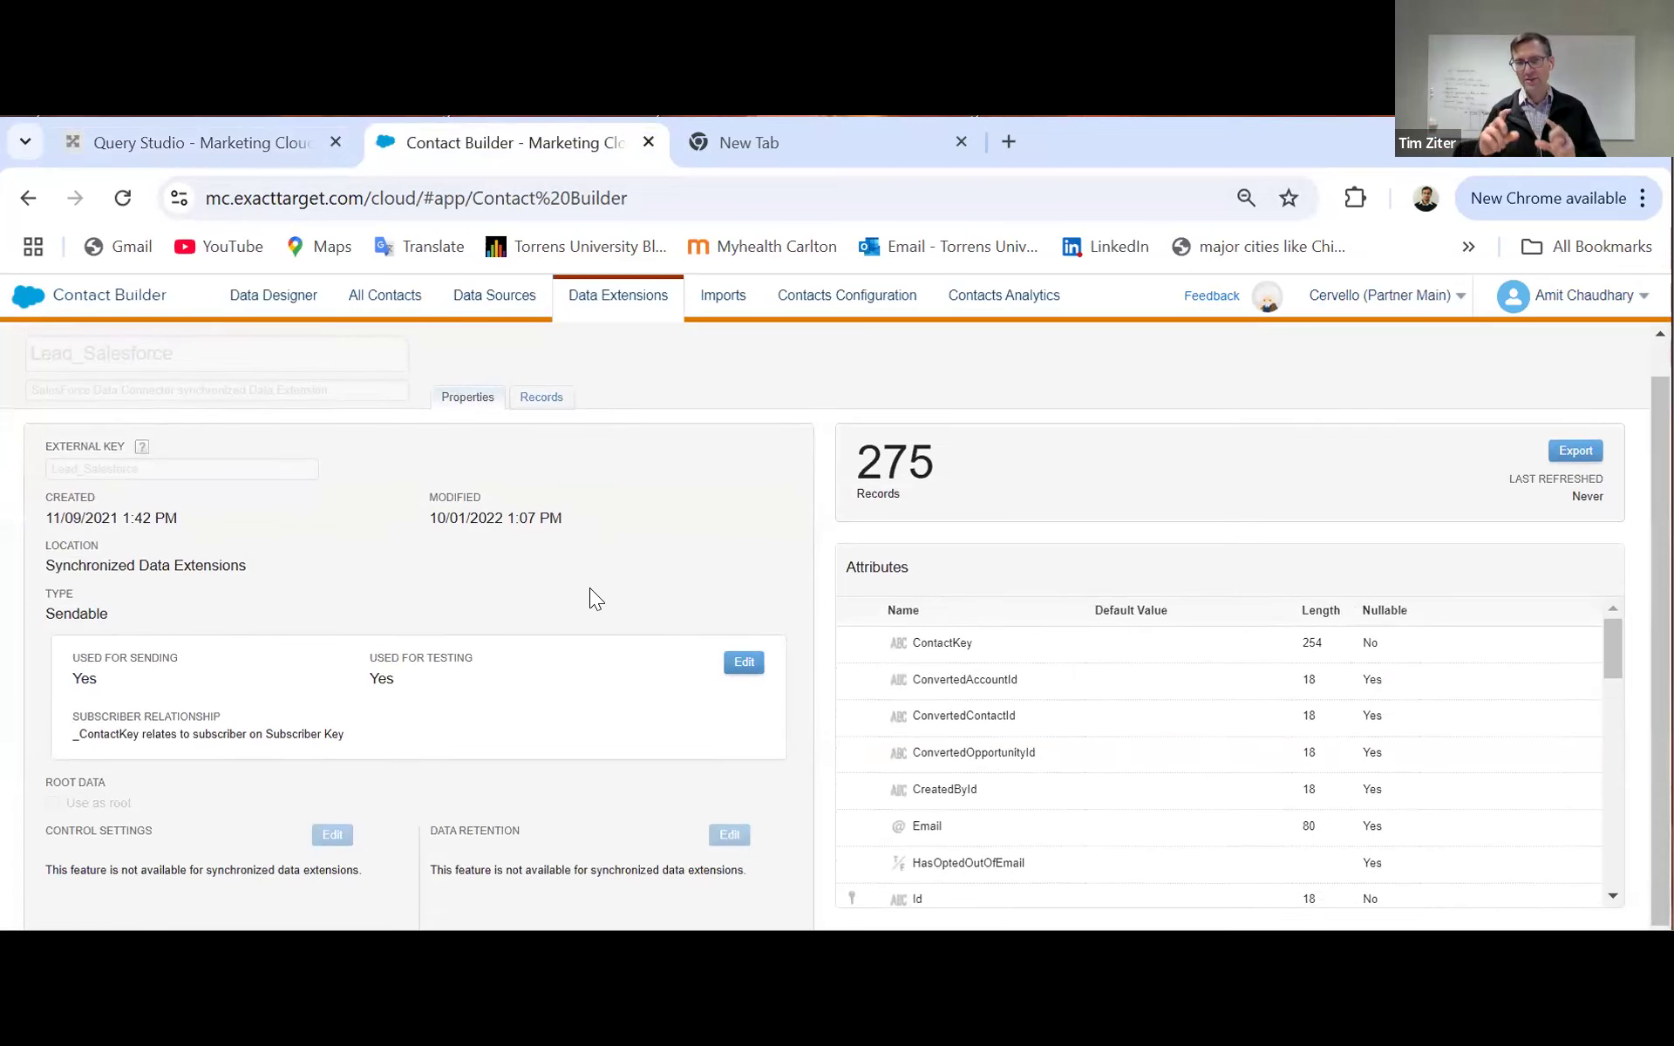
scroll(589, 599, down, 1)
scroll(590, 589, down, 1)
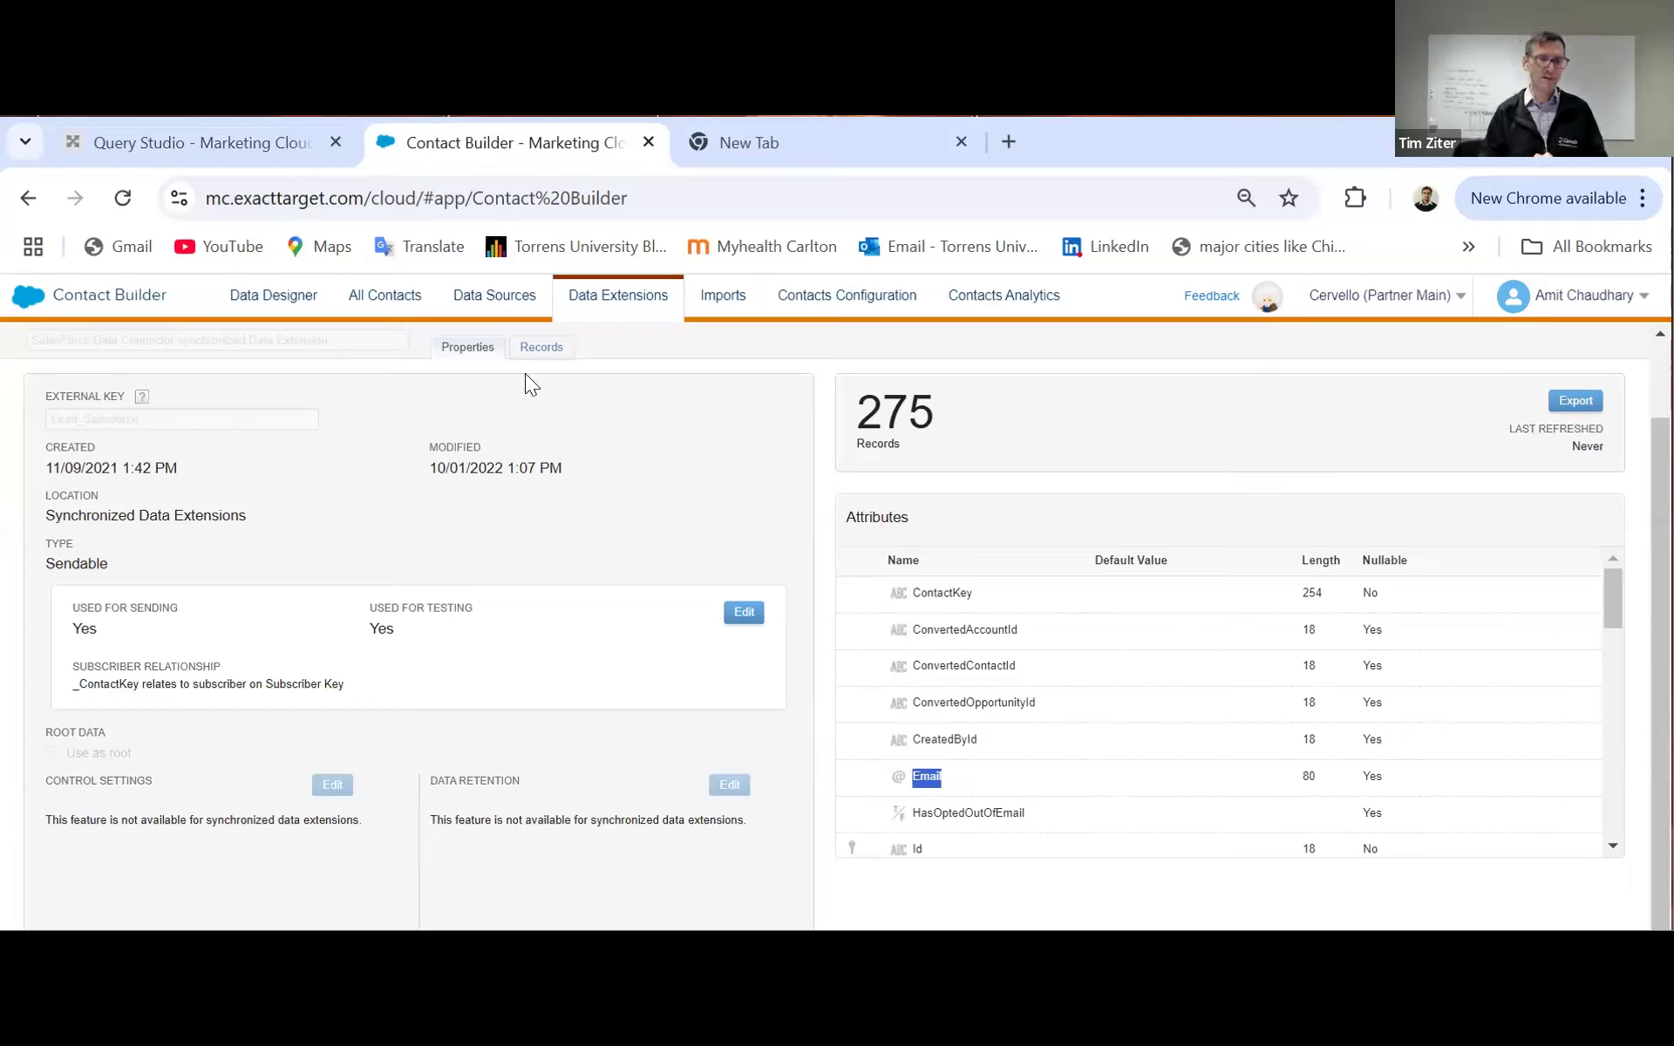
click(321, 164)
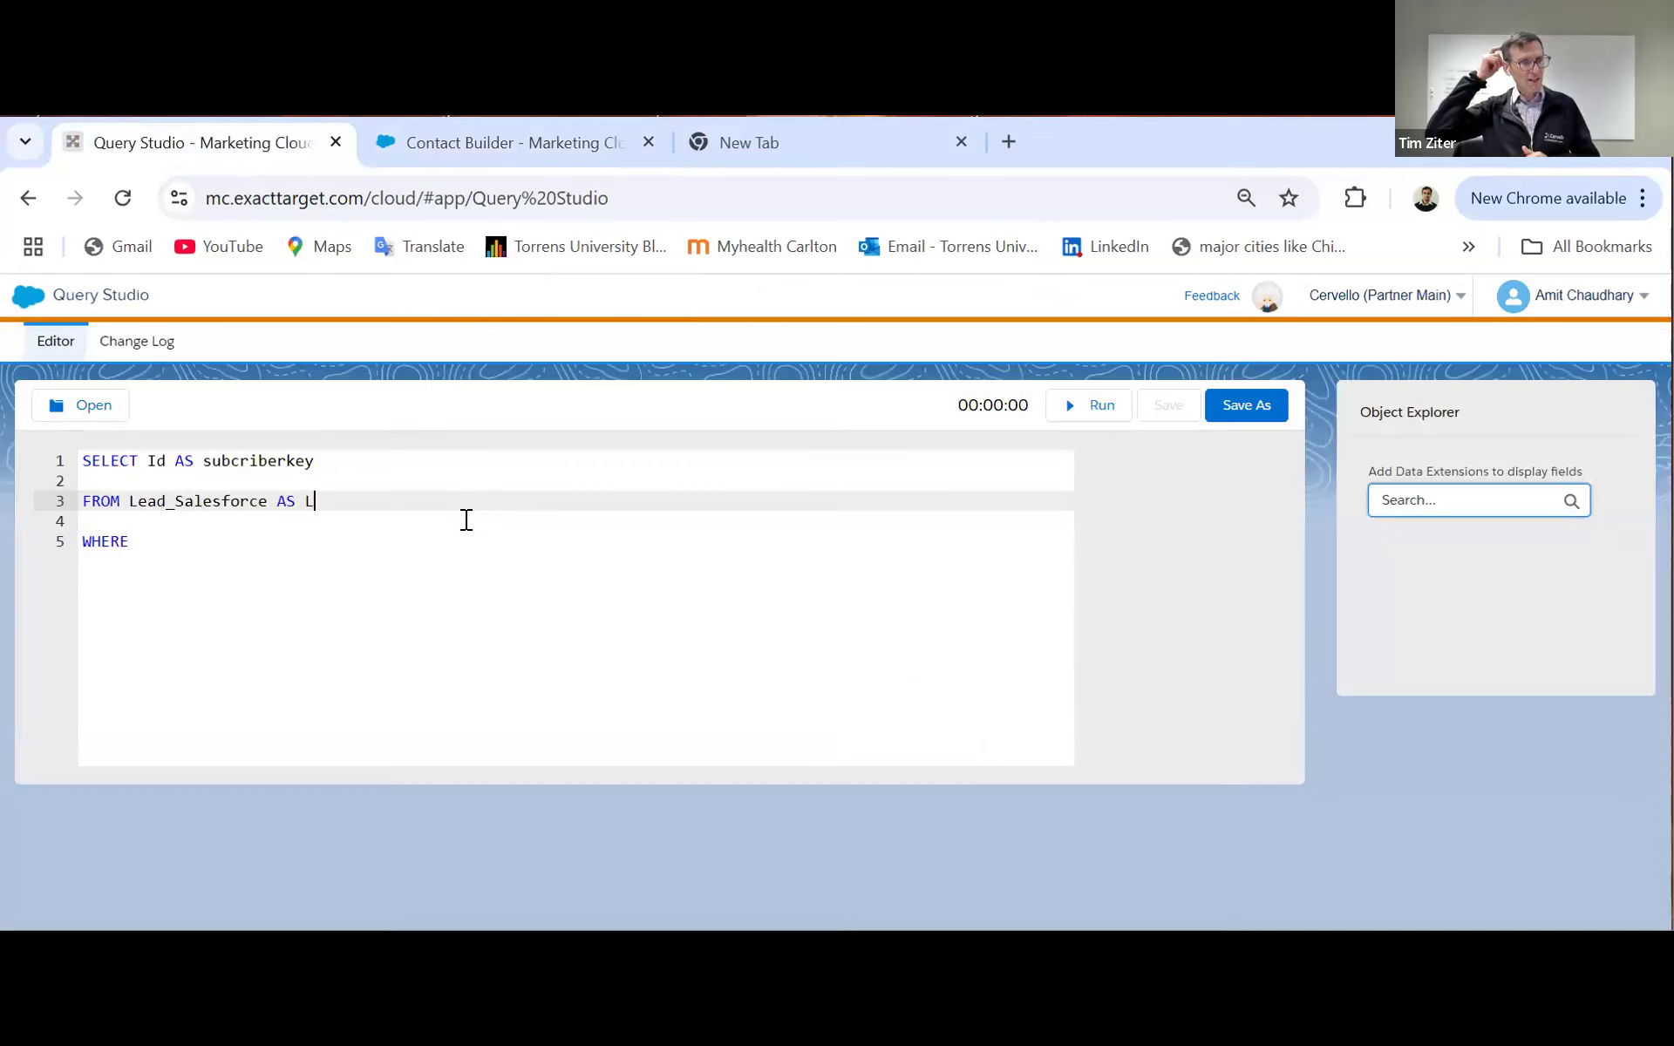
click(423, 467)
key(Return)
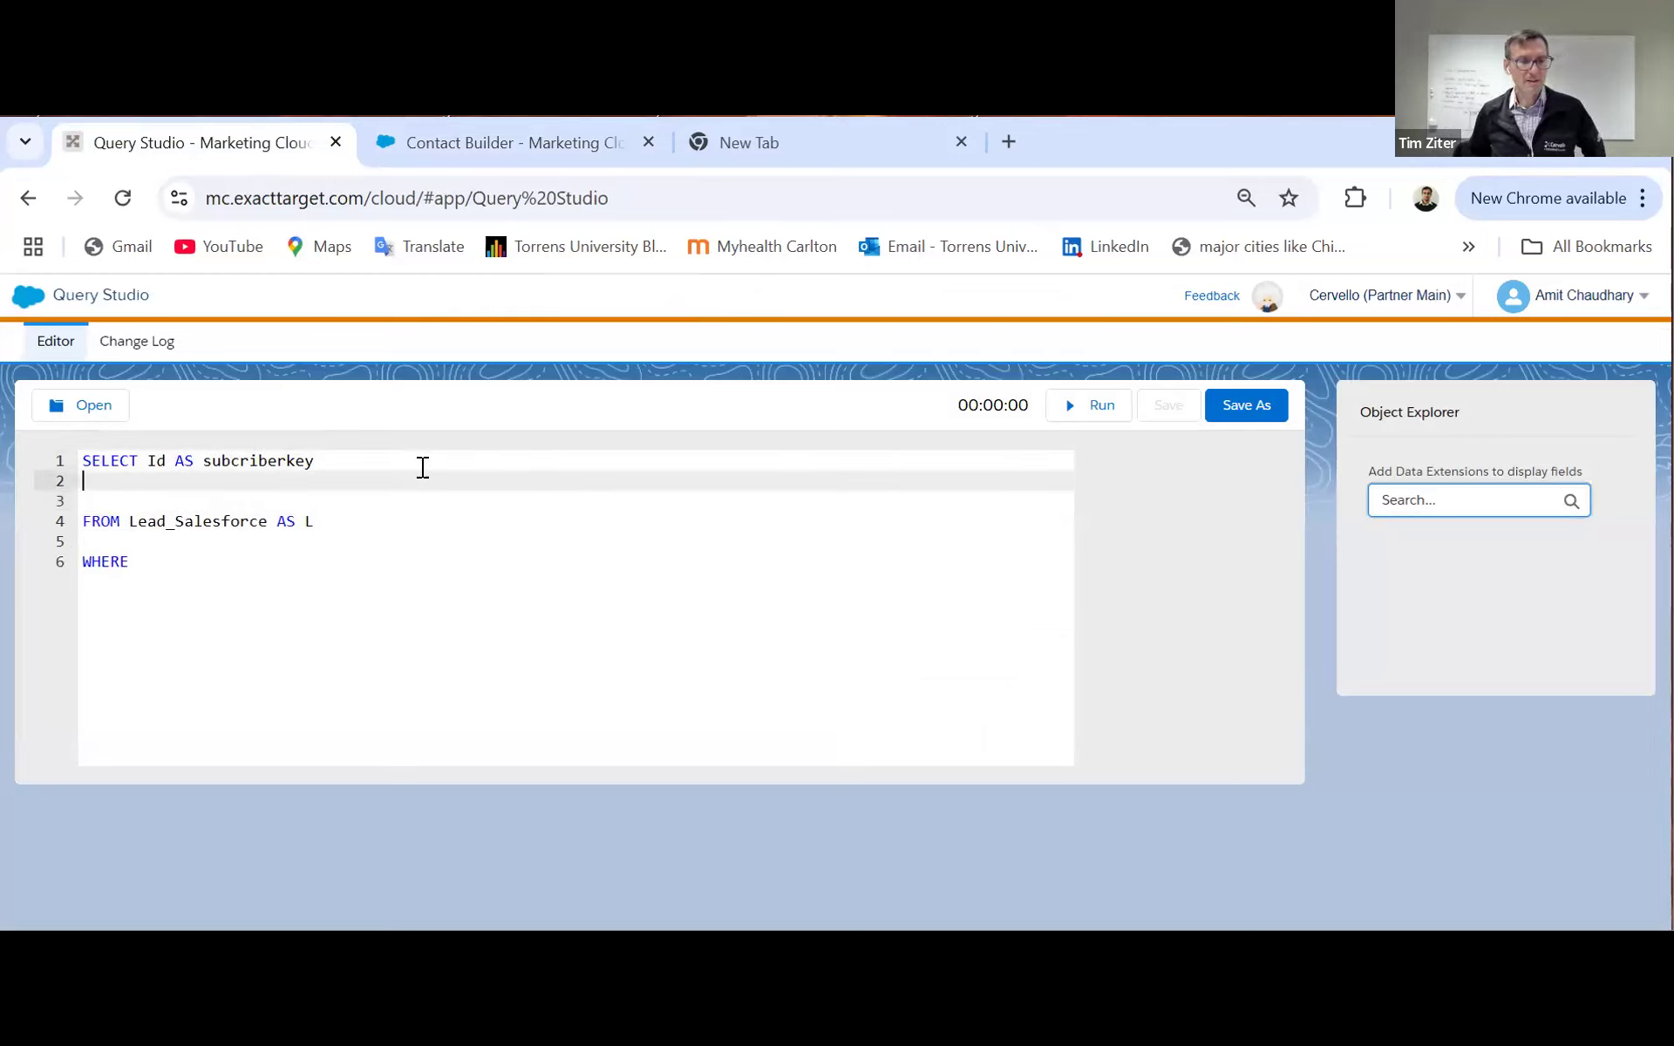
text(Email)
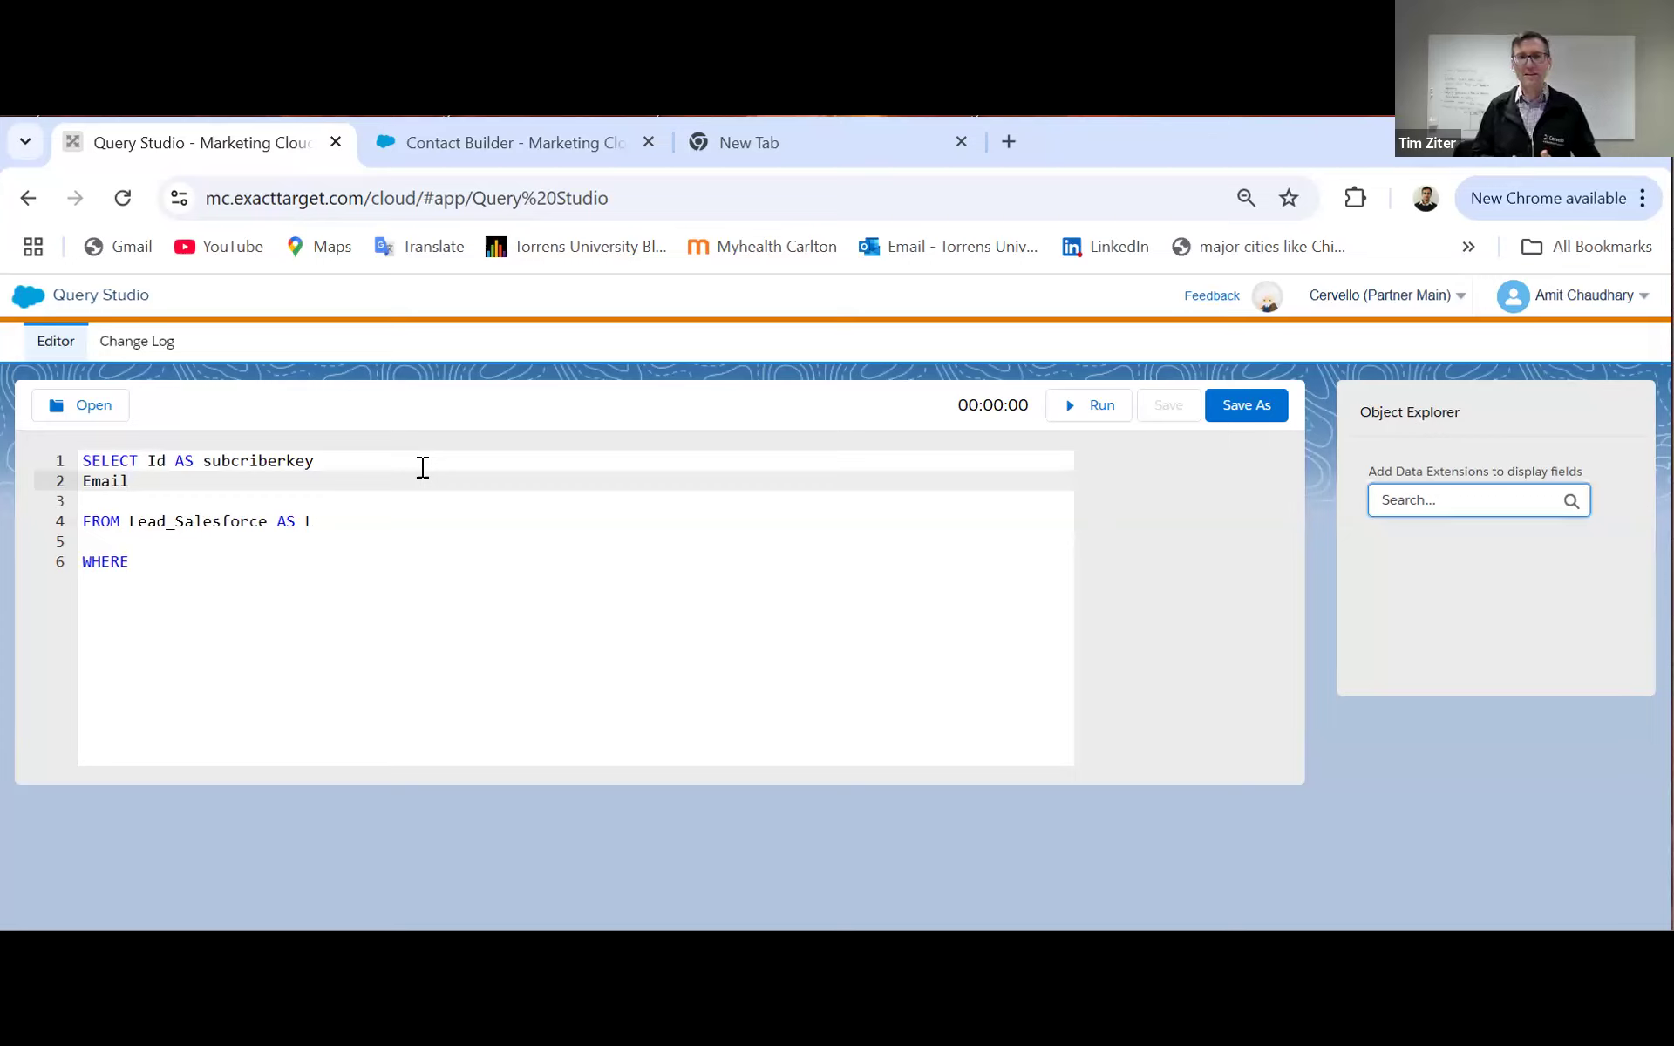
Step: Insert a comma and a space before Email on the query's second line
key(Left)
key(Left)
key(Left)
key(Left)
key(Left)
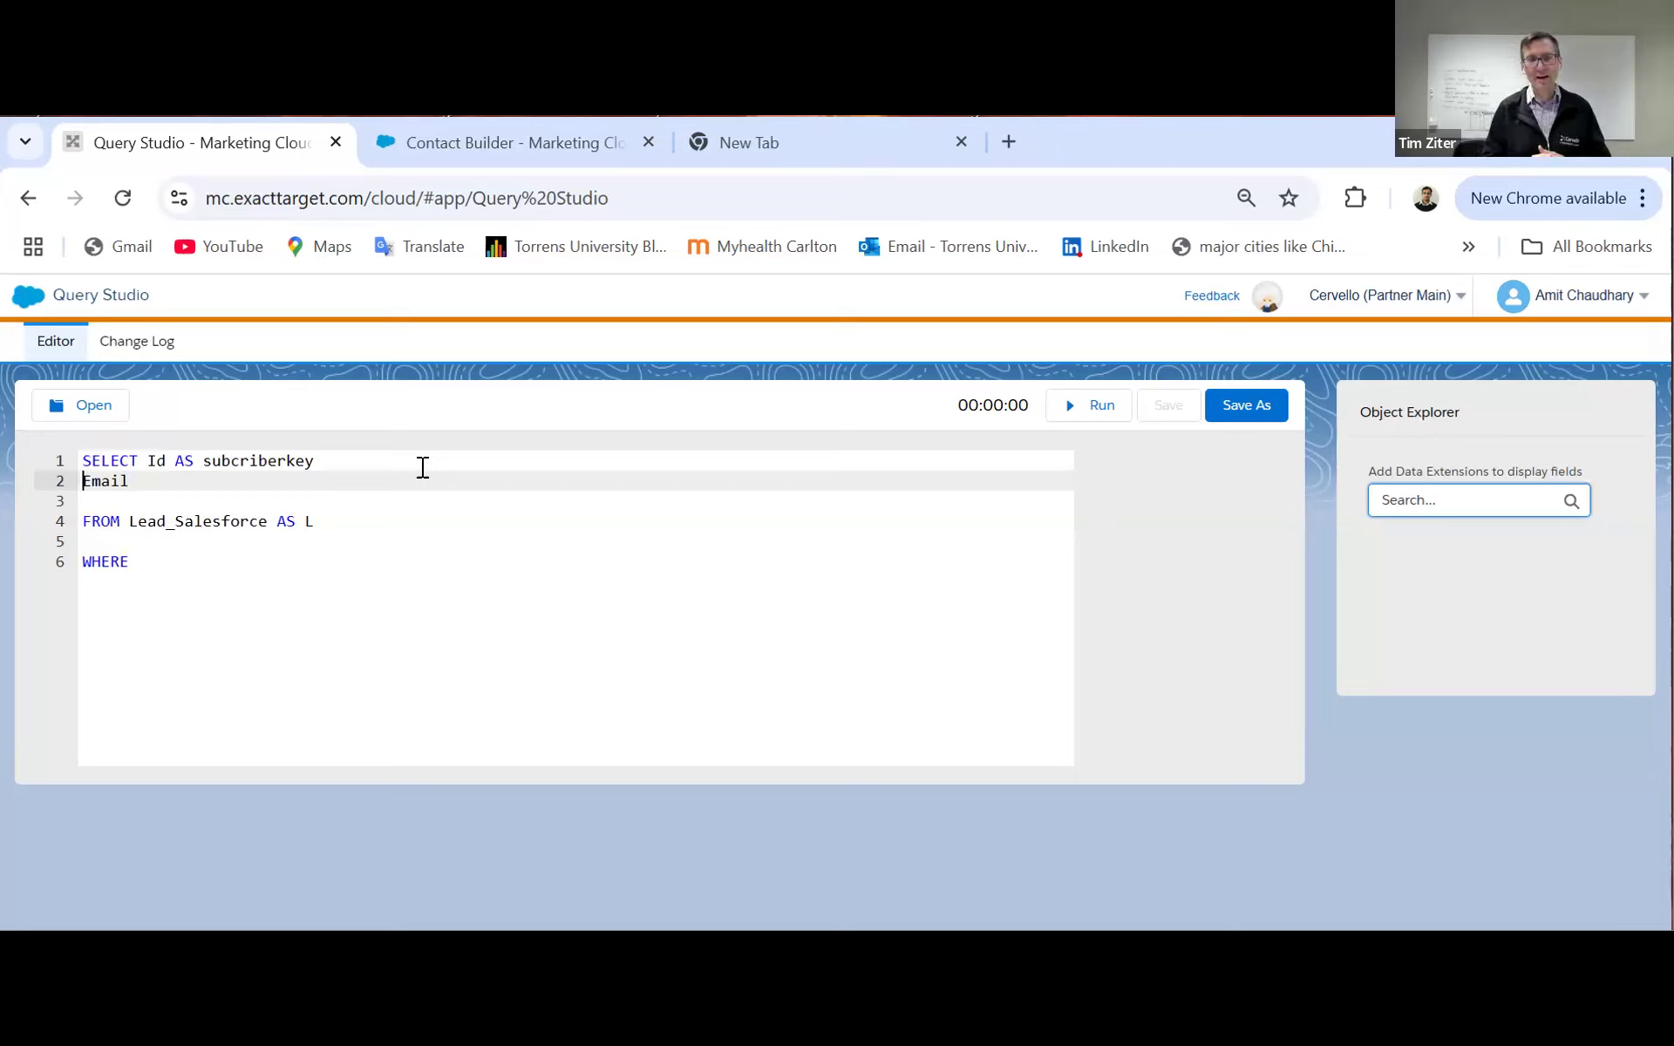
key(Left)
text(,)
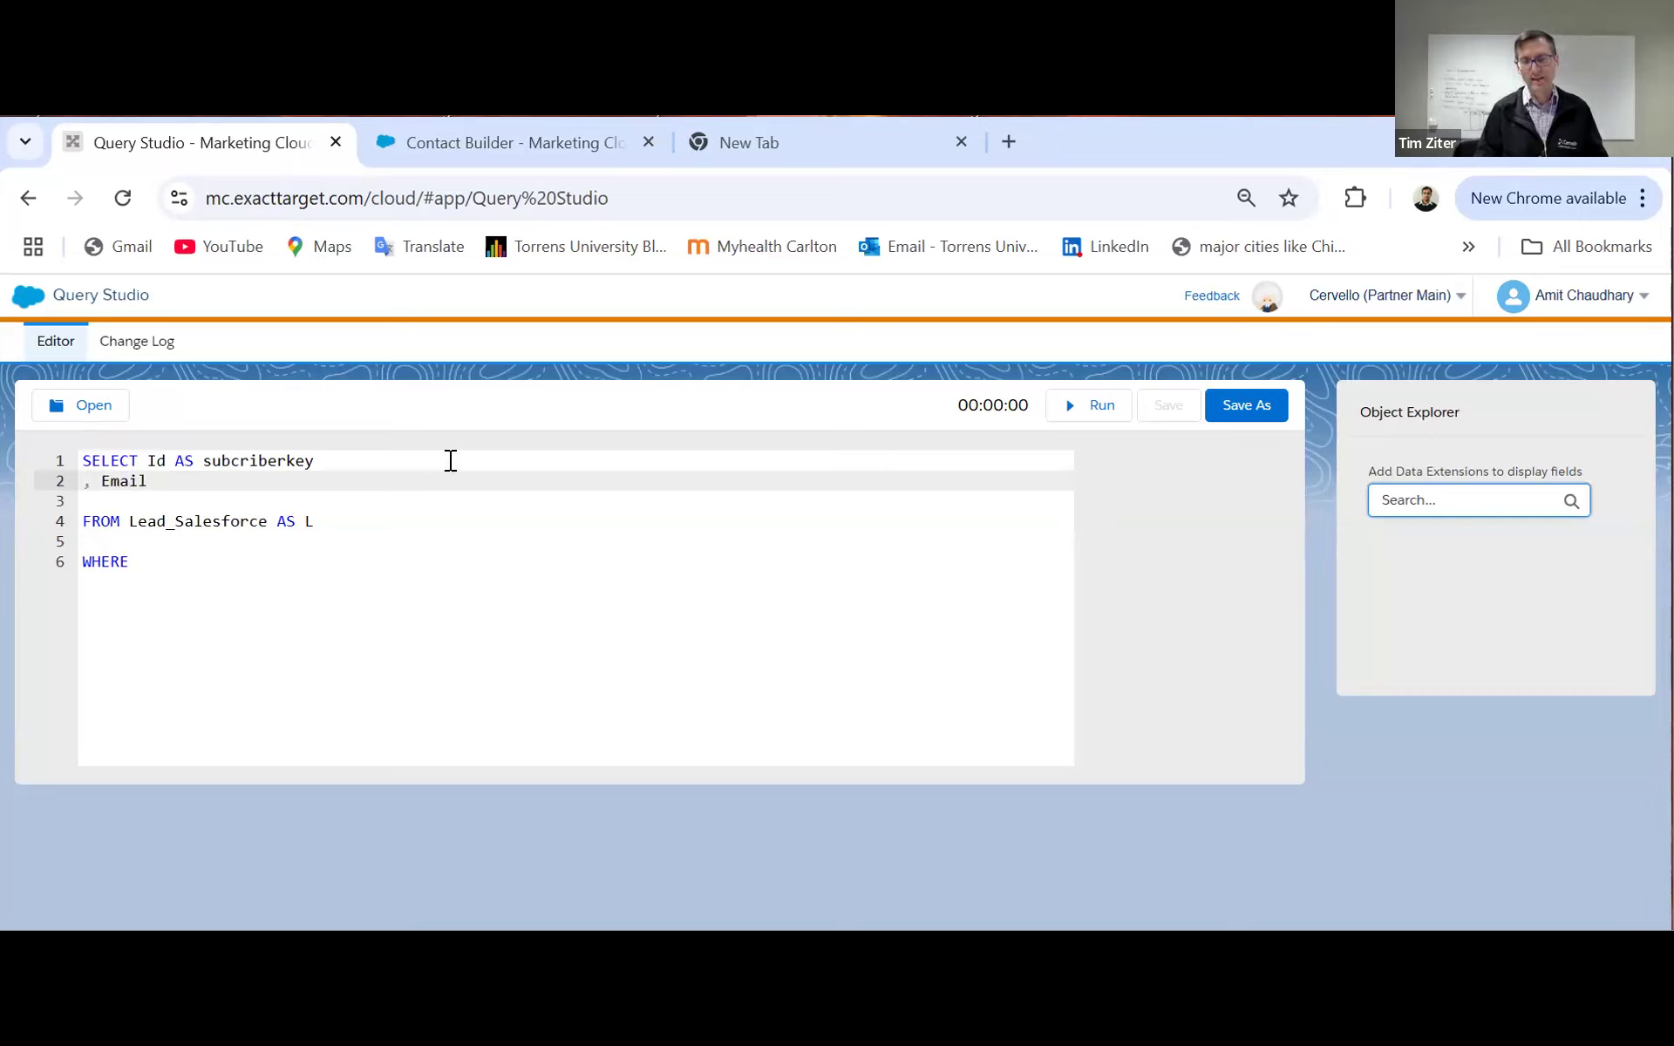
Step: Look up the FirstName attribute in Lead_Salesforce's properties and add it, preceded by a comma, on a new line below Email in the query
key(End)
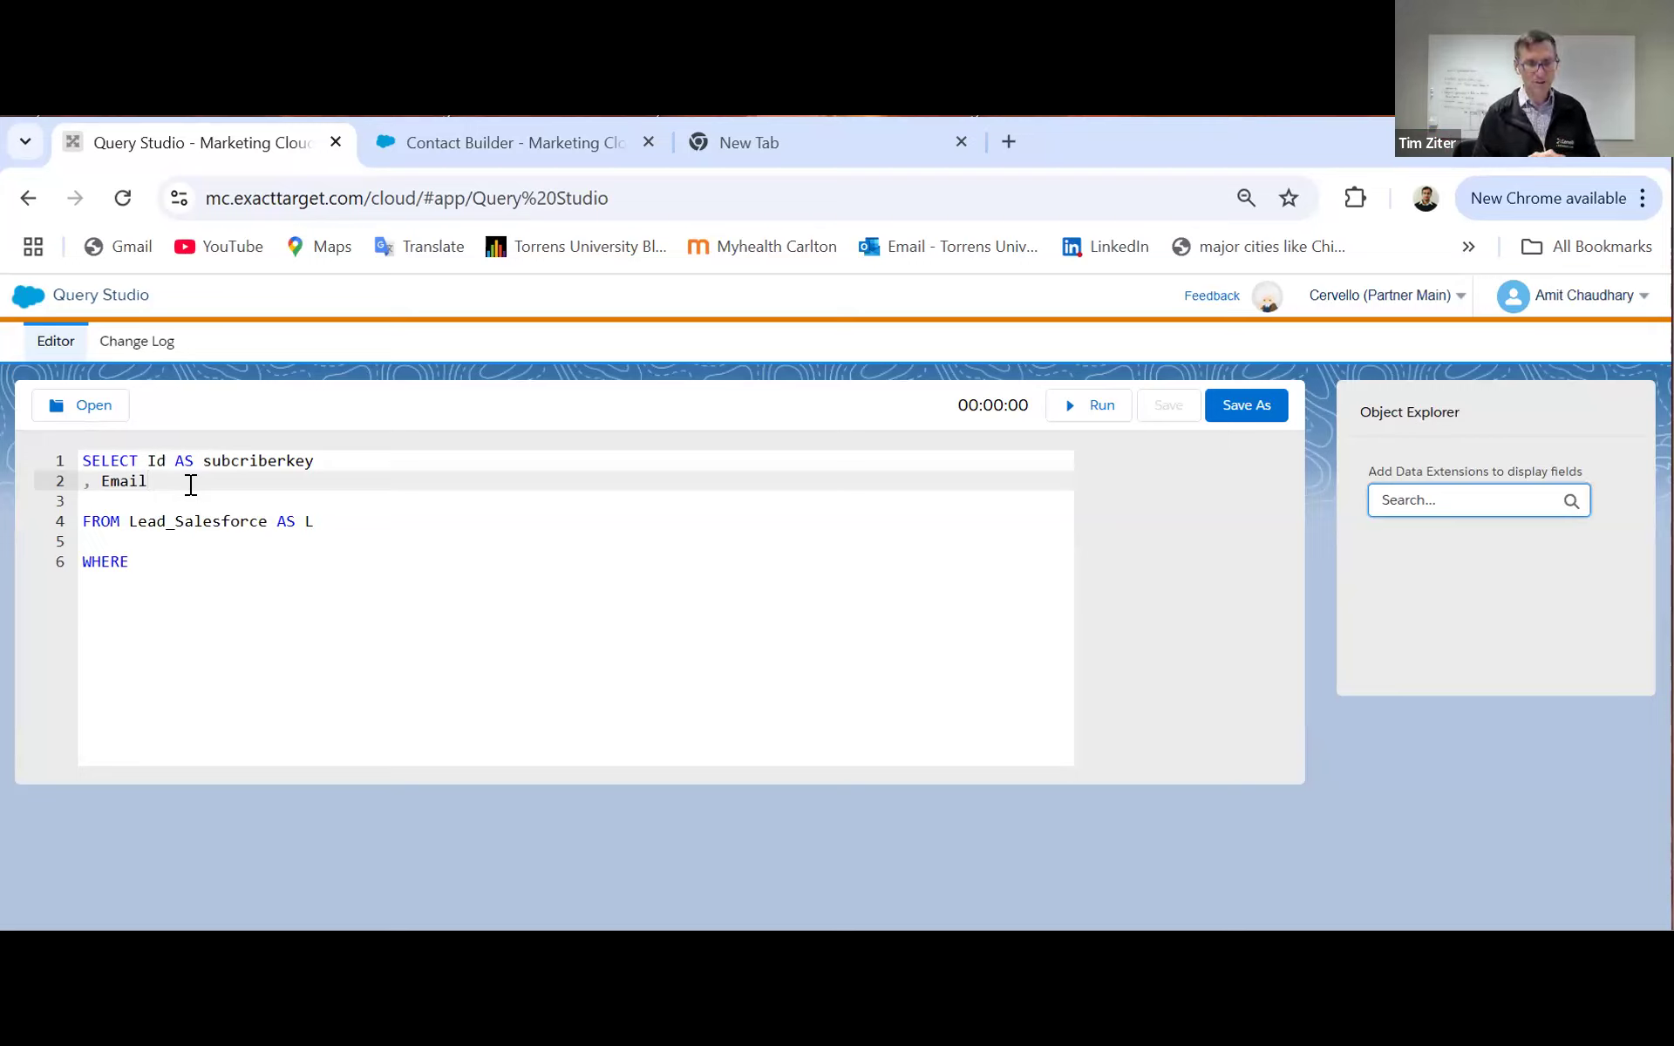
key(Return)
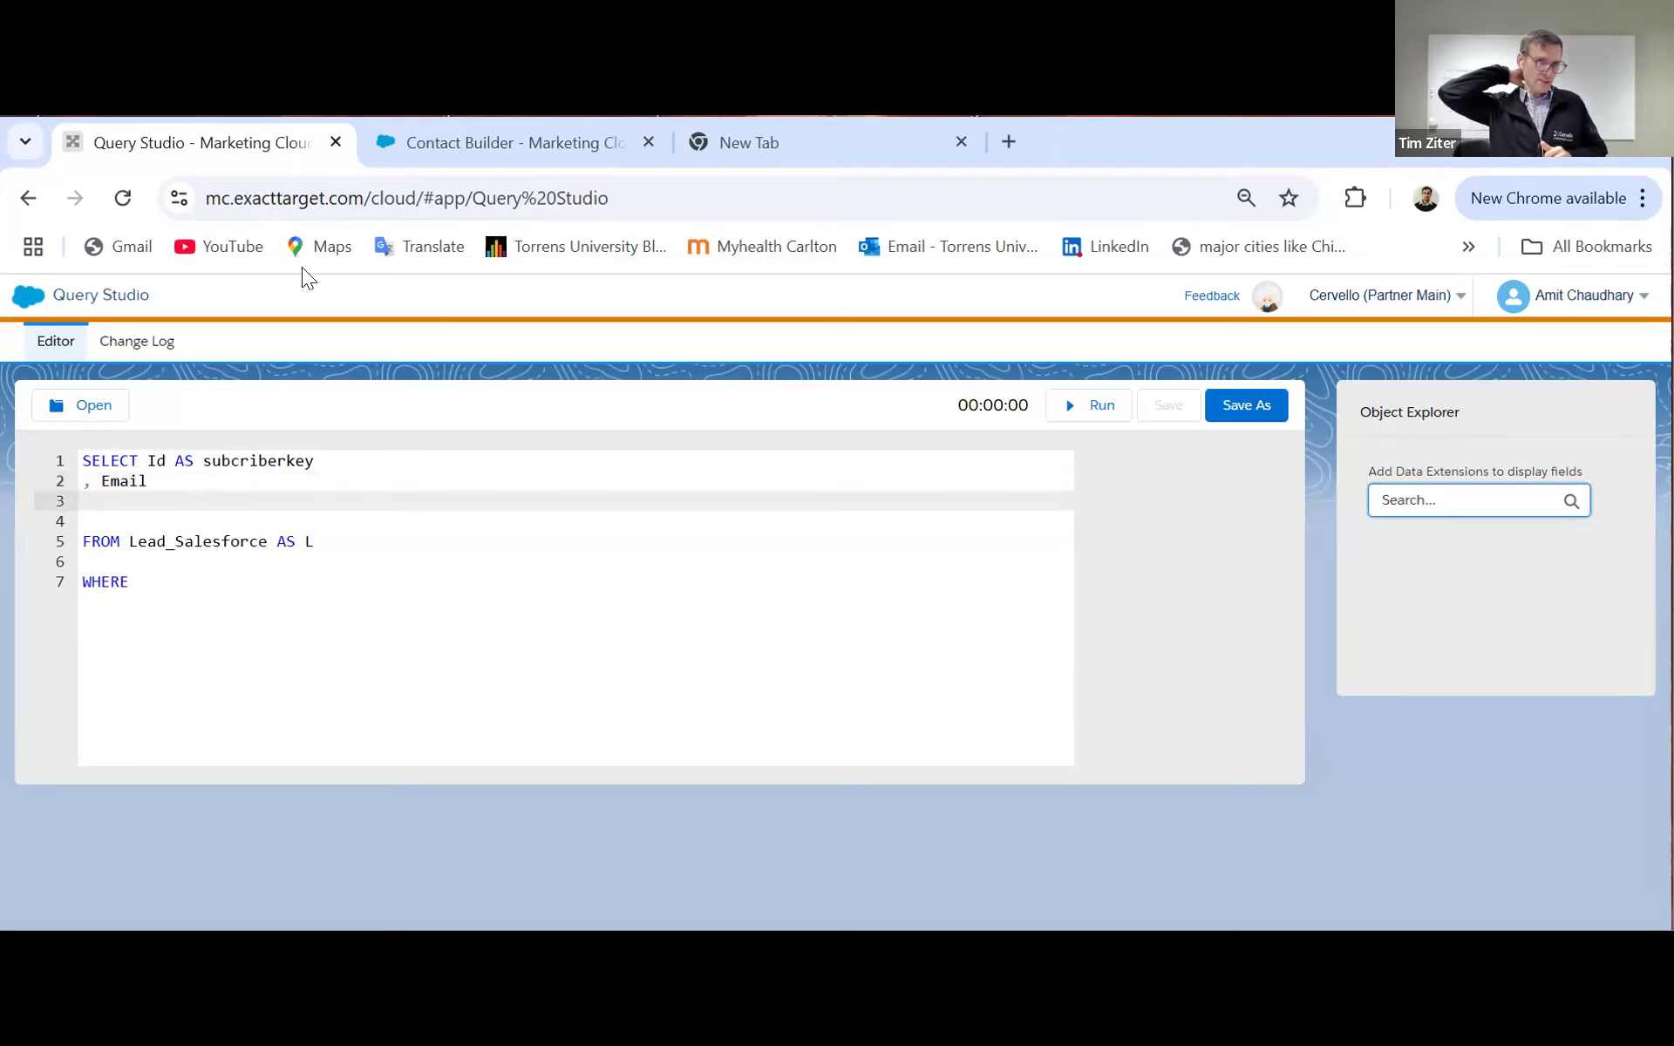
click(431, 163)
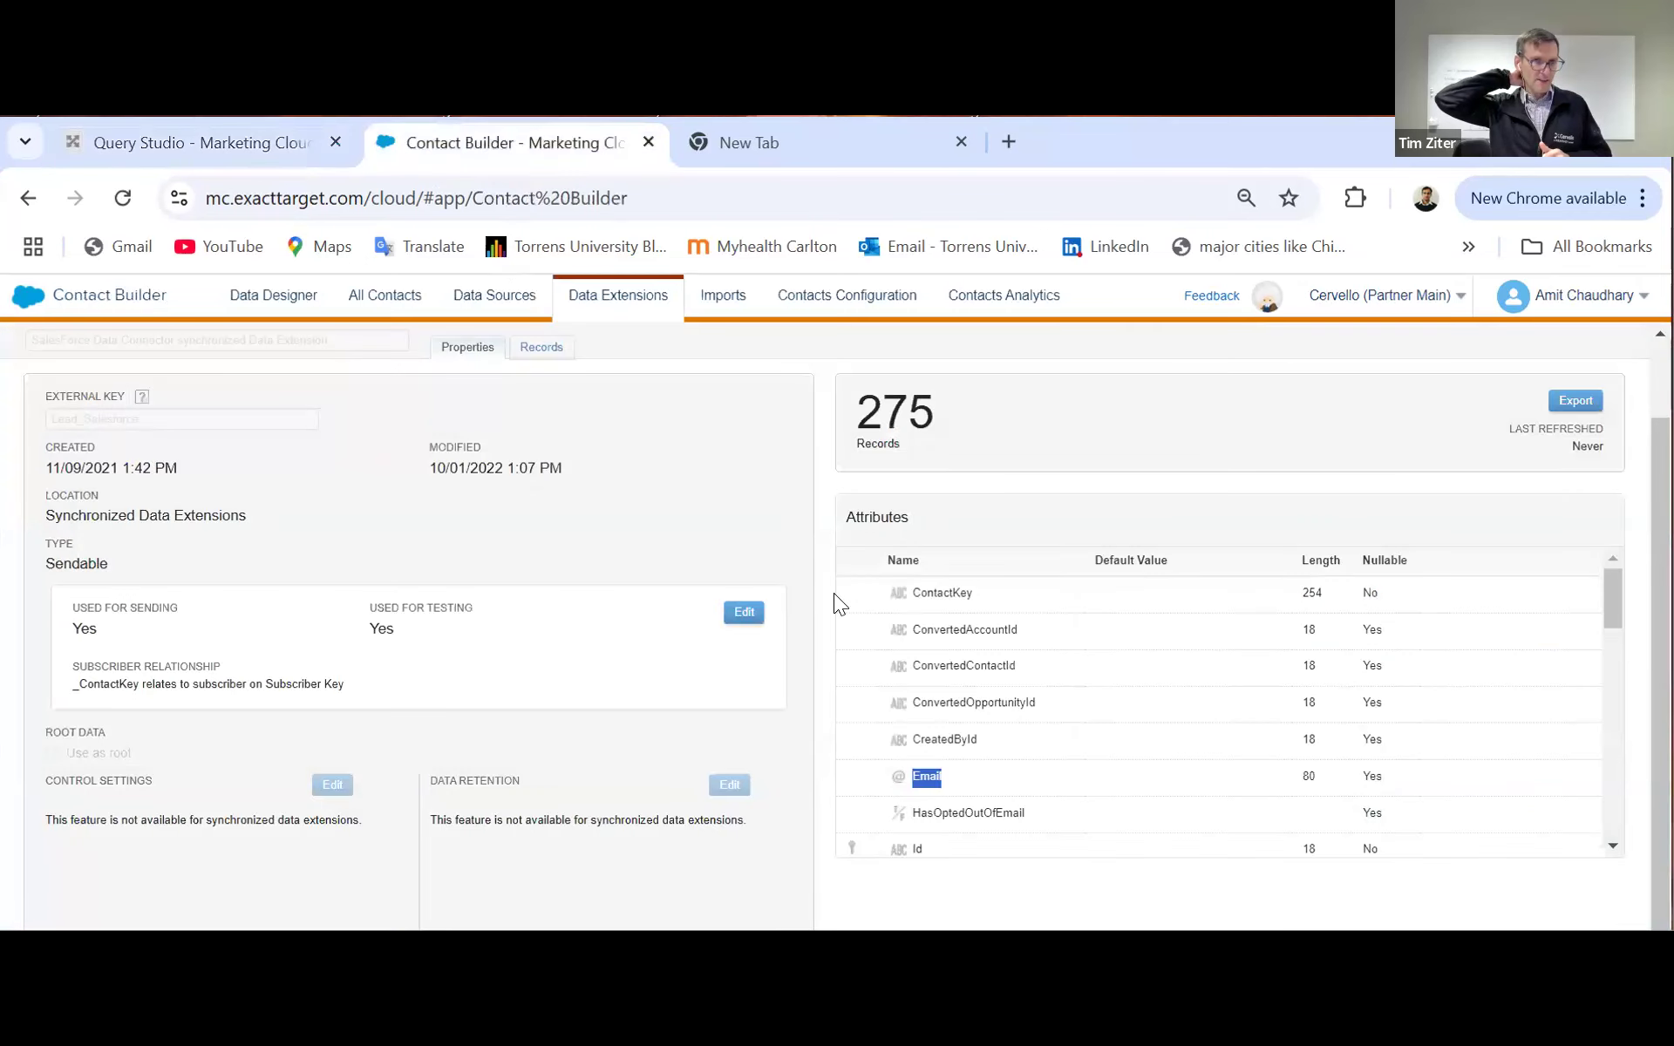
scroll(1138, 750, down, 3)
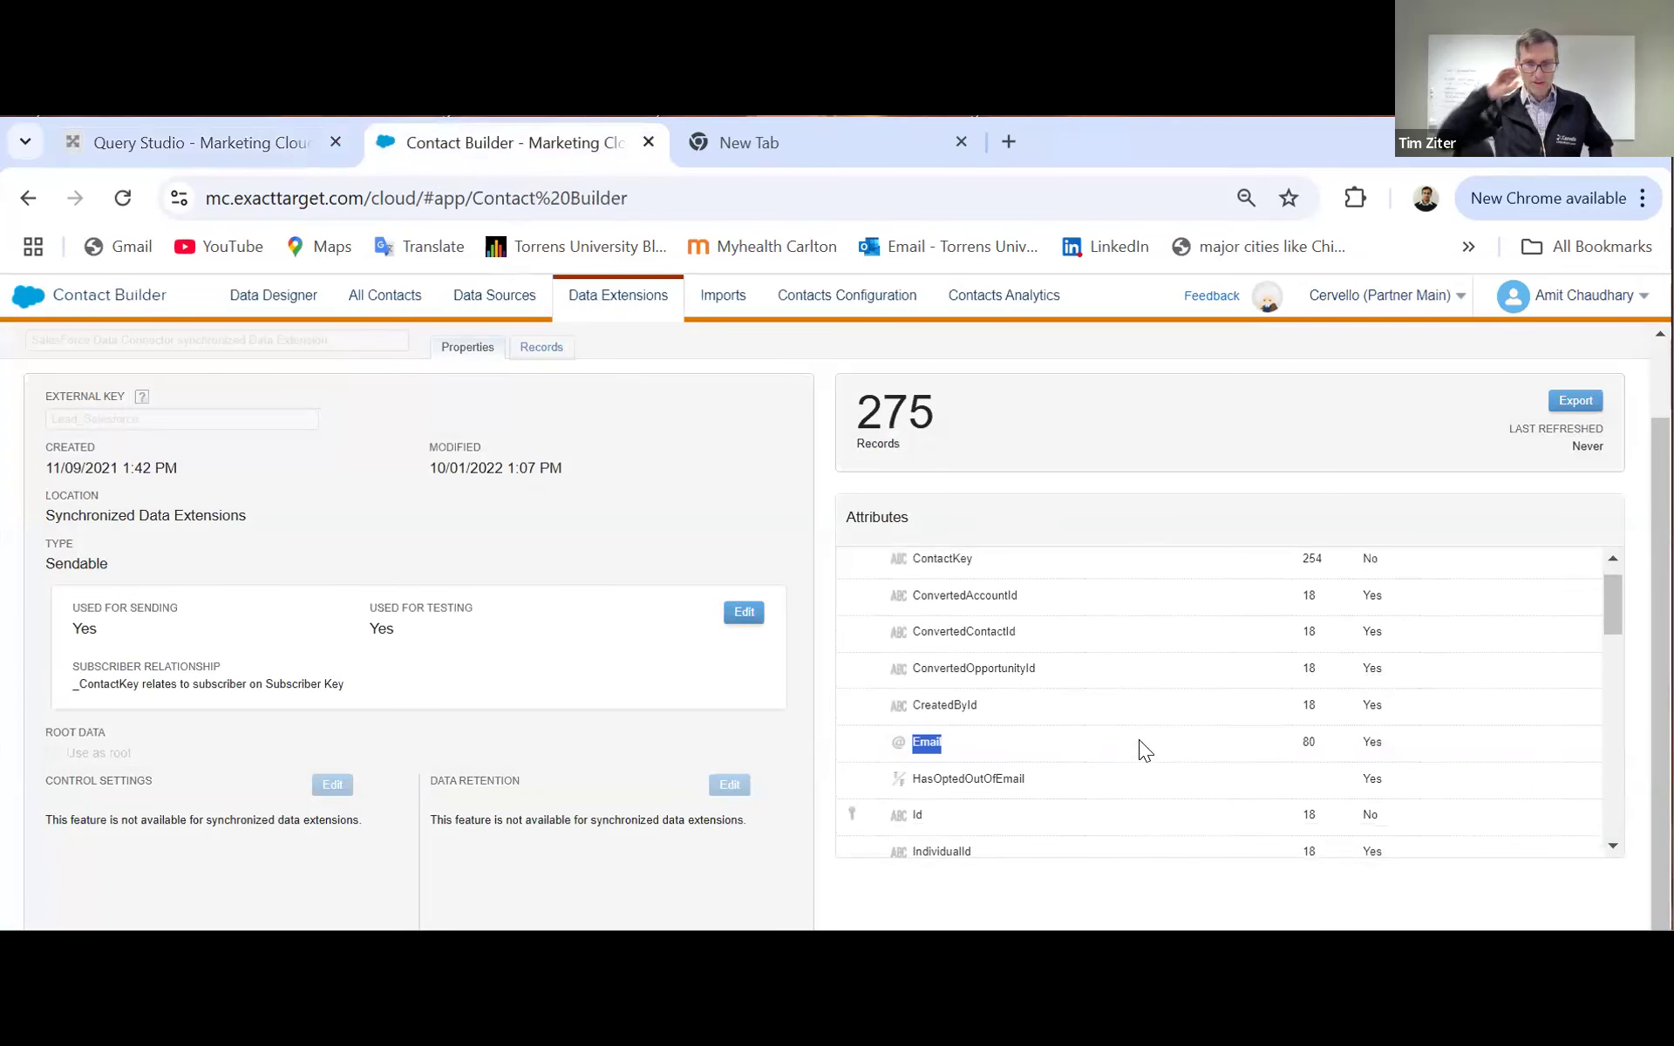
scroll(1139, 739, down, 5)
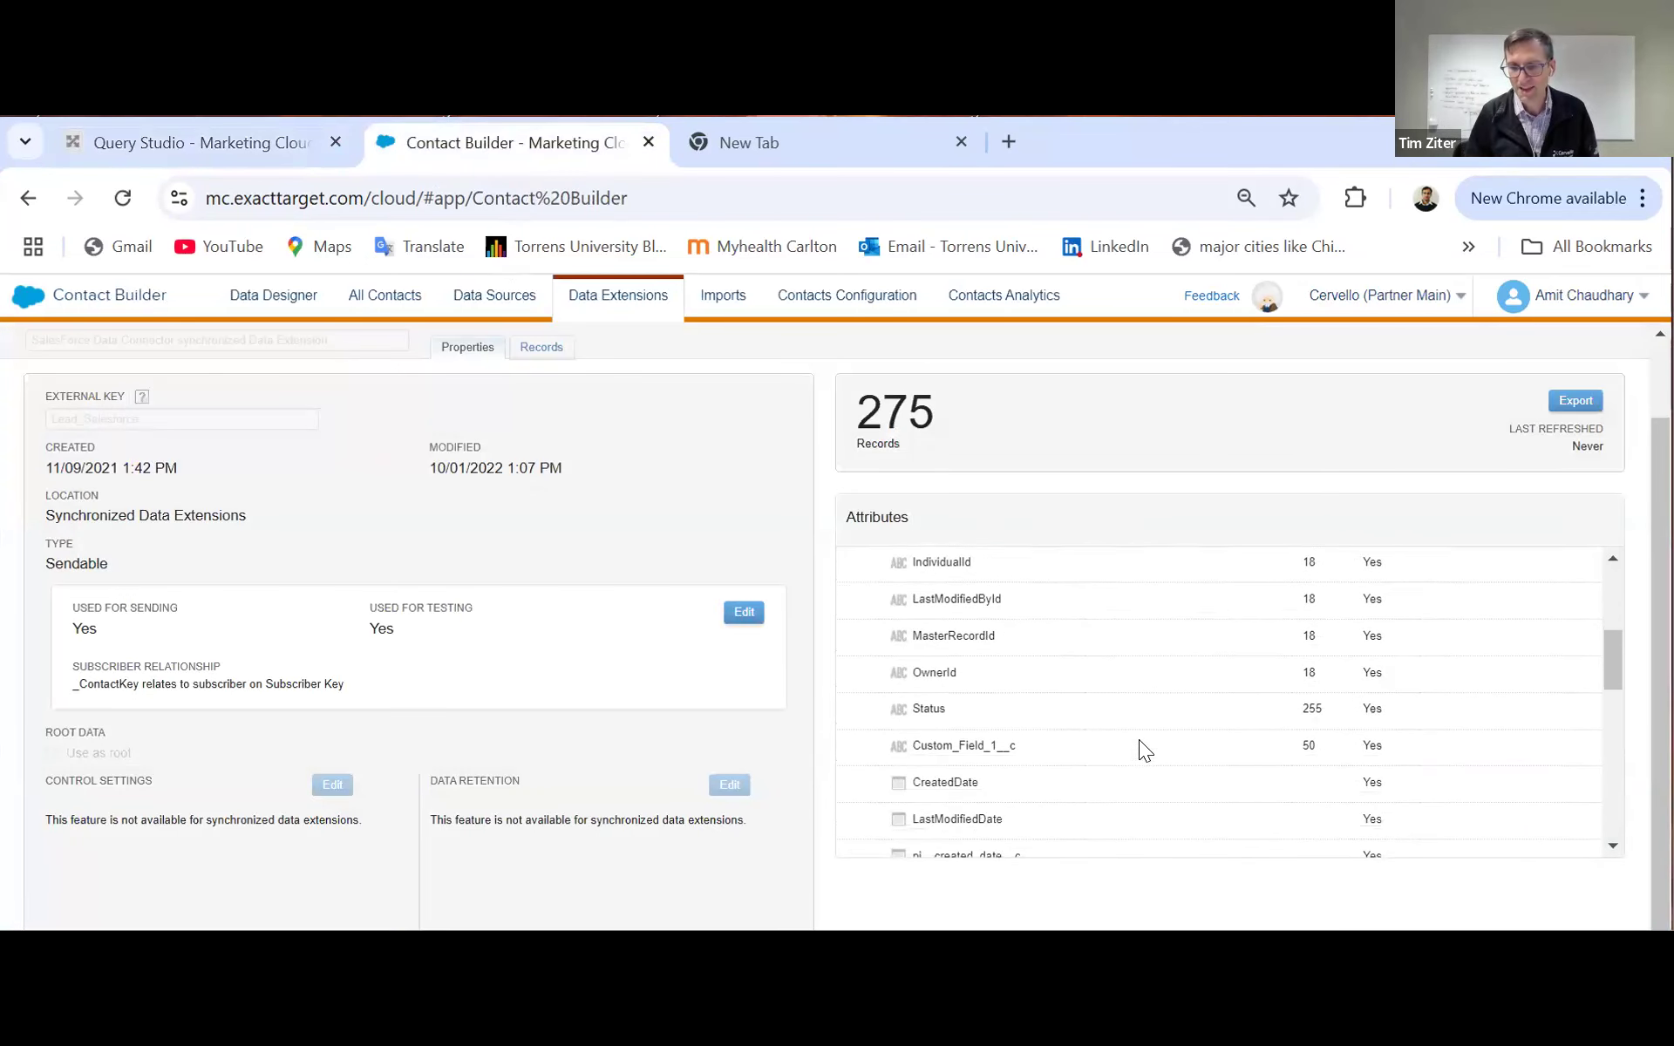
scroll(1138, 739, down, 2)
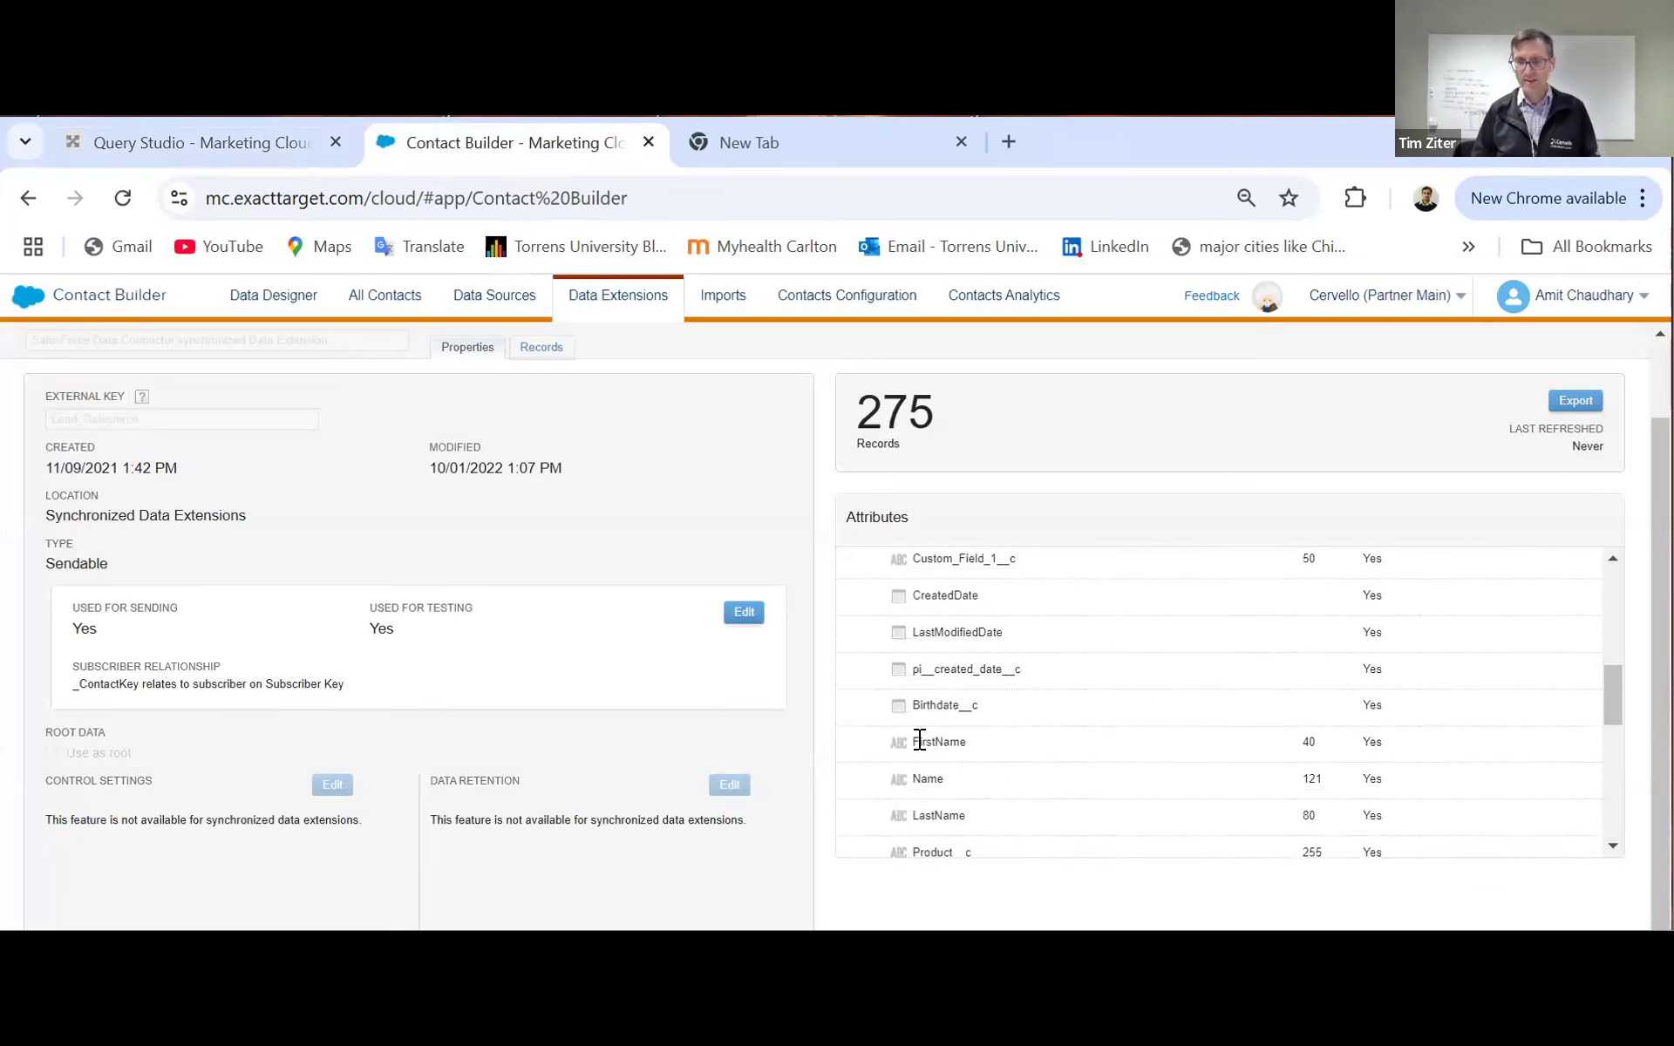
double_click(993, 736)
key(ctrl+c)
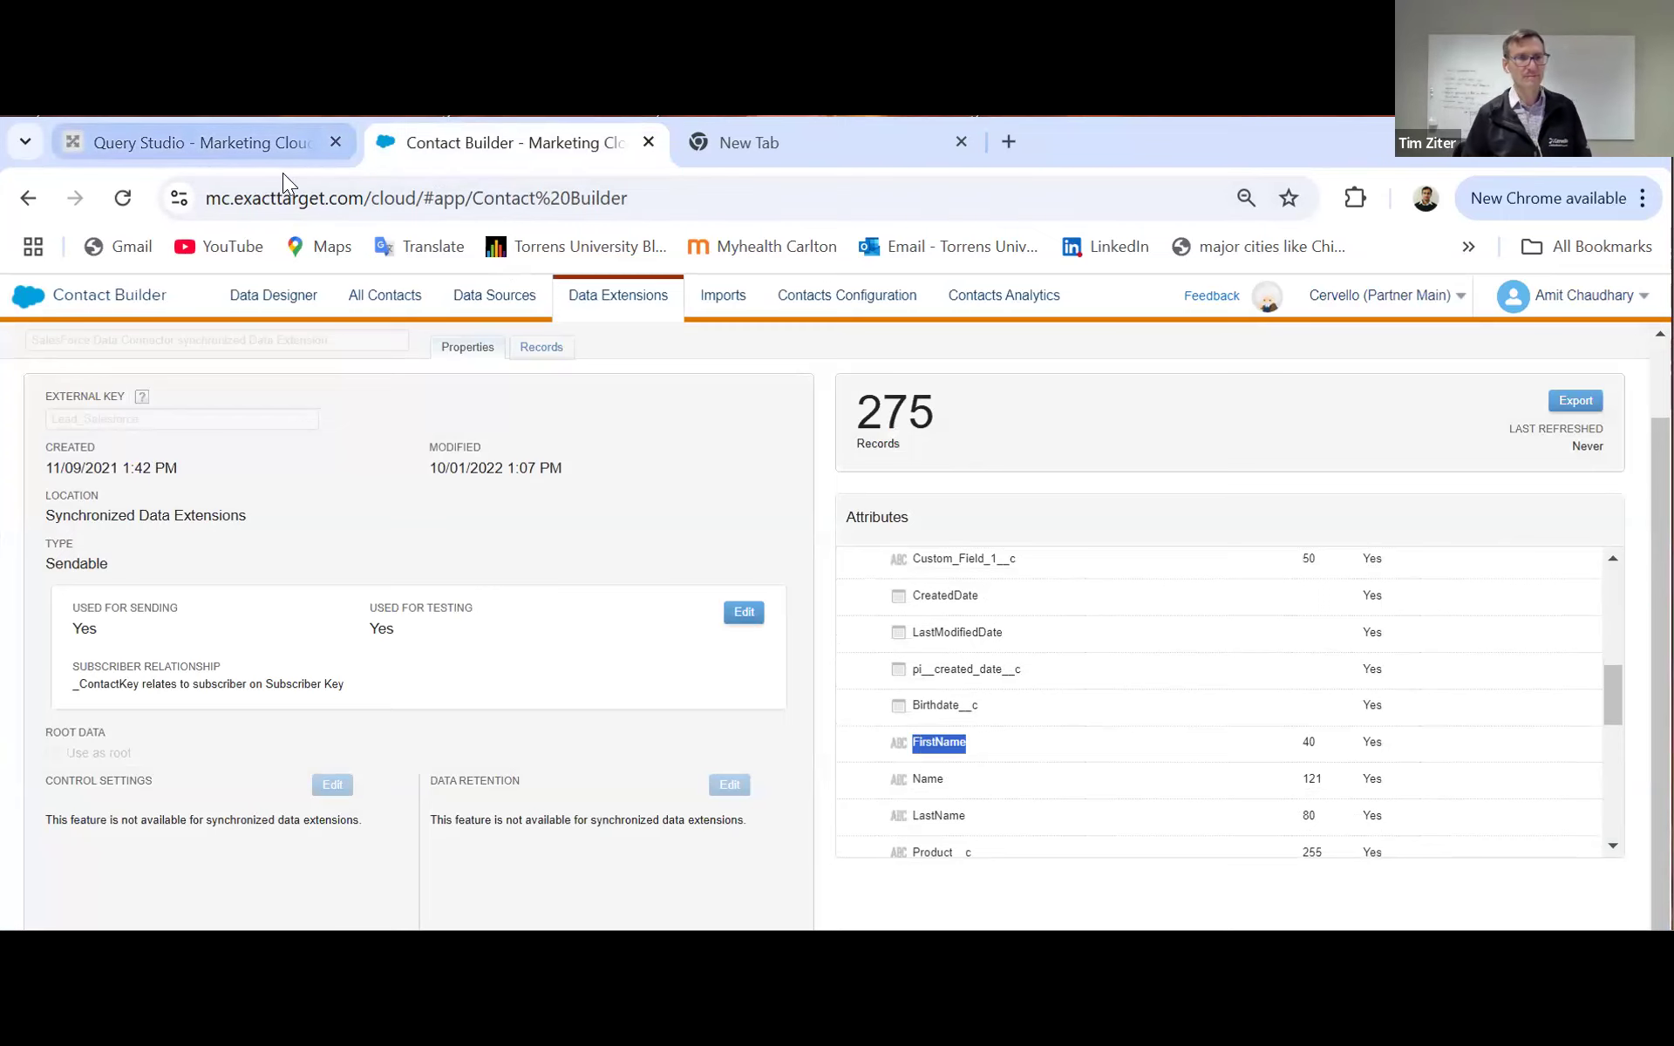
click(202, 142)
text(,)
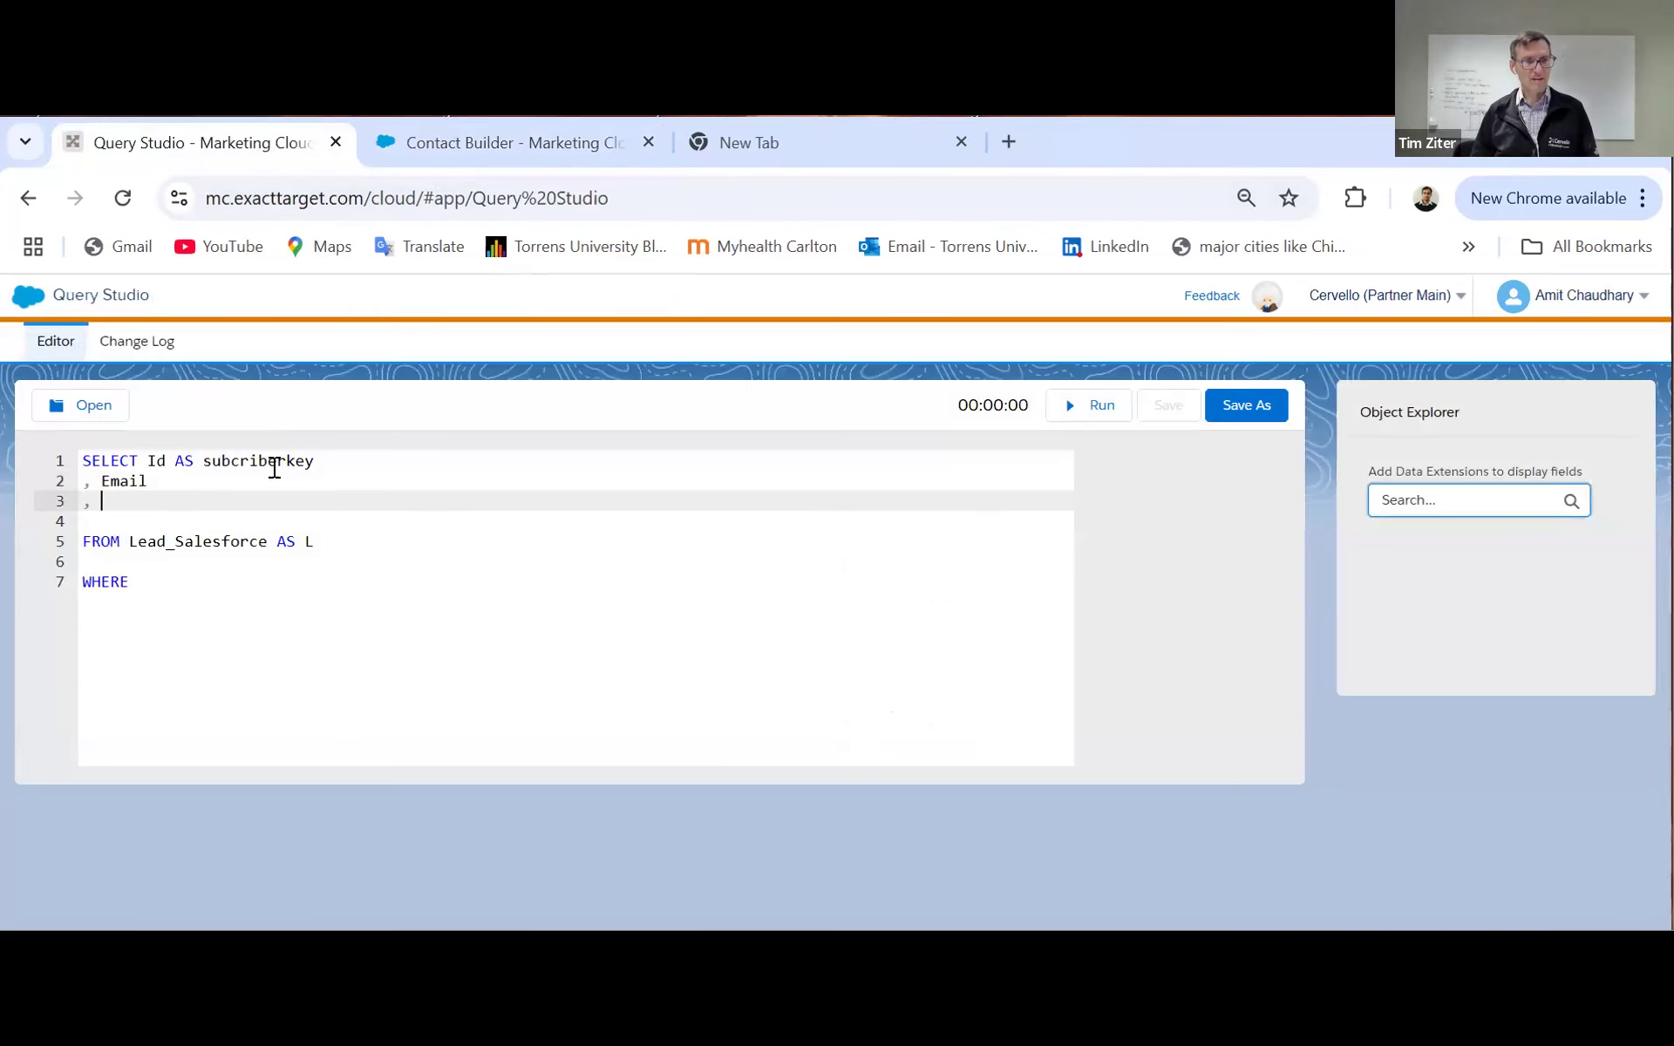
key(ctrl+v)
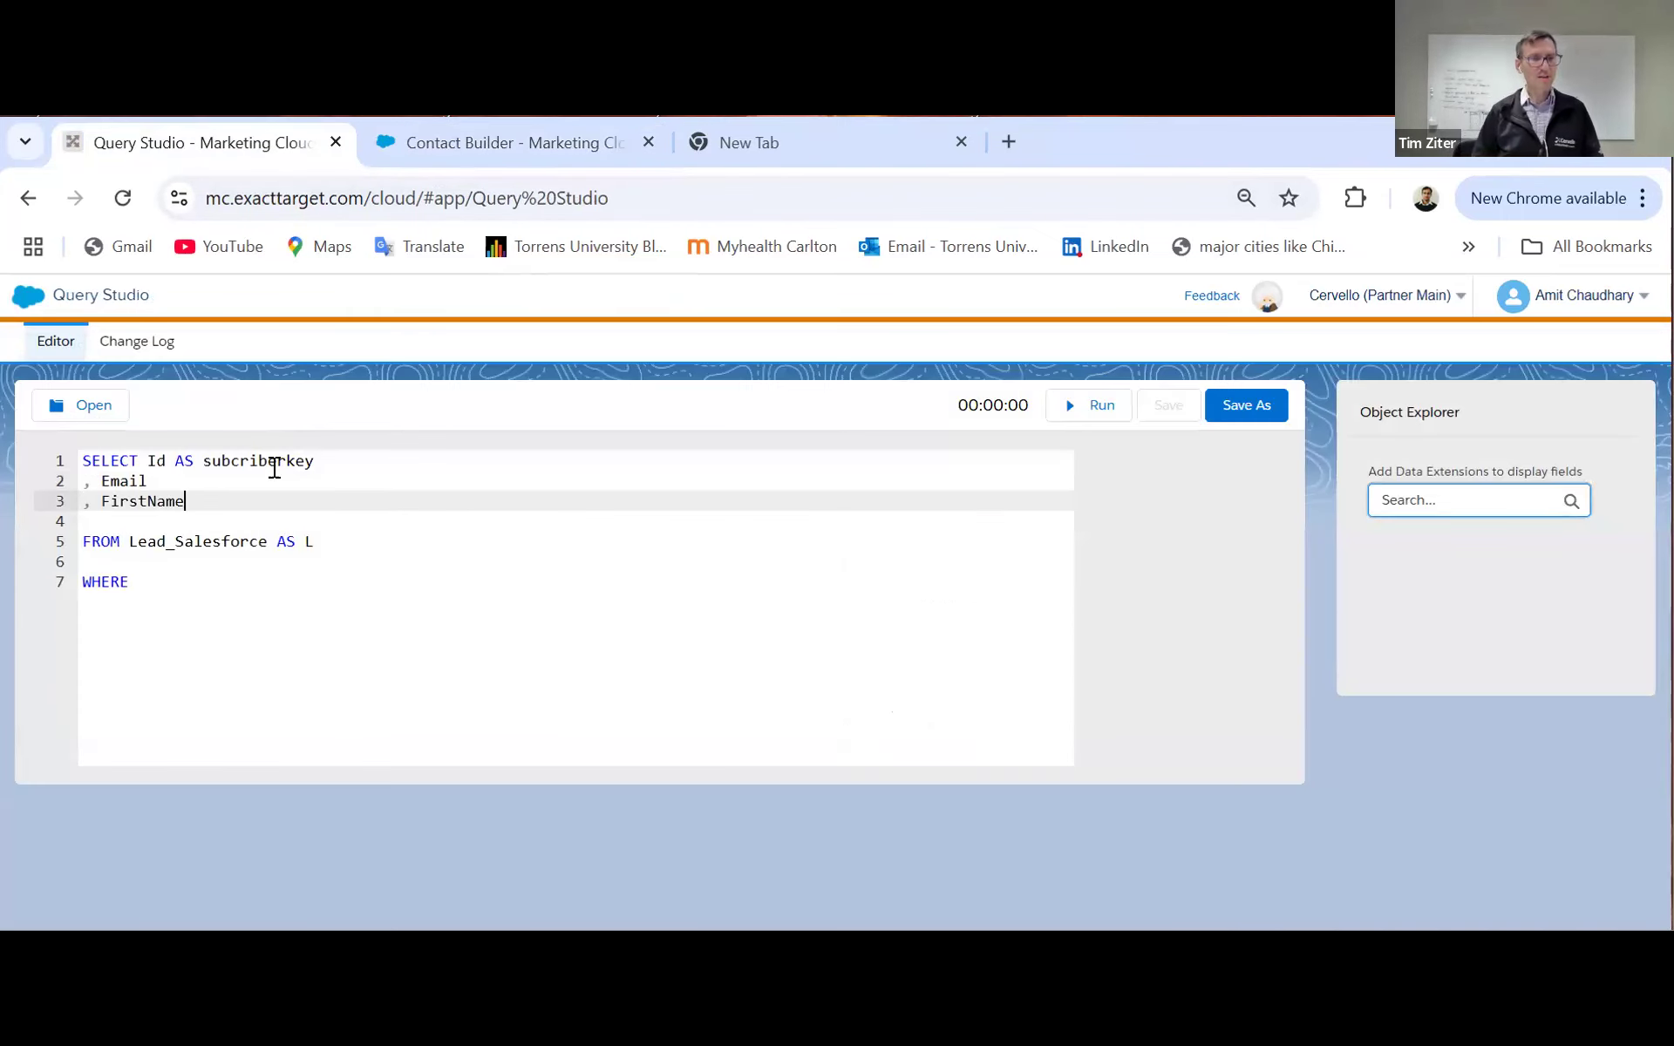
Step: Copy the Predictive_Score__c attribute from Lead_Salesforce's properties and add it, preceded by a comma, on a new line below FirstName in the query
key(Return)
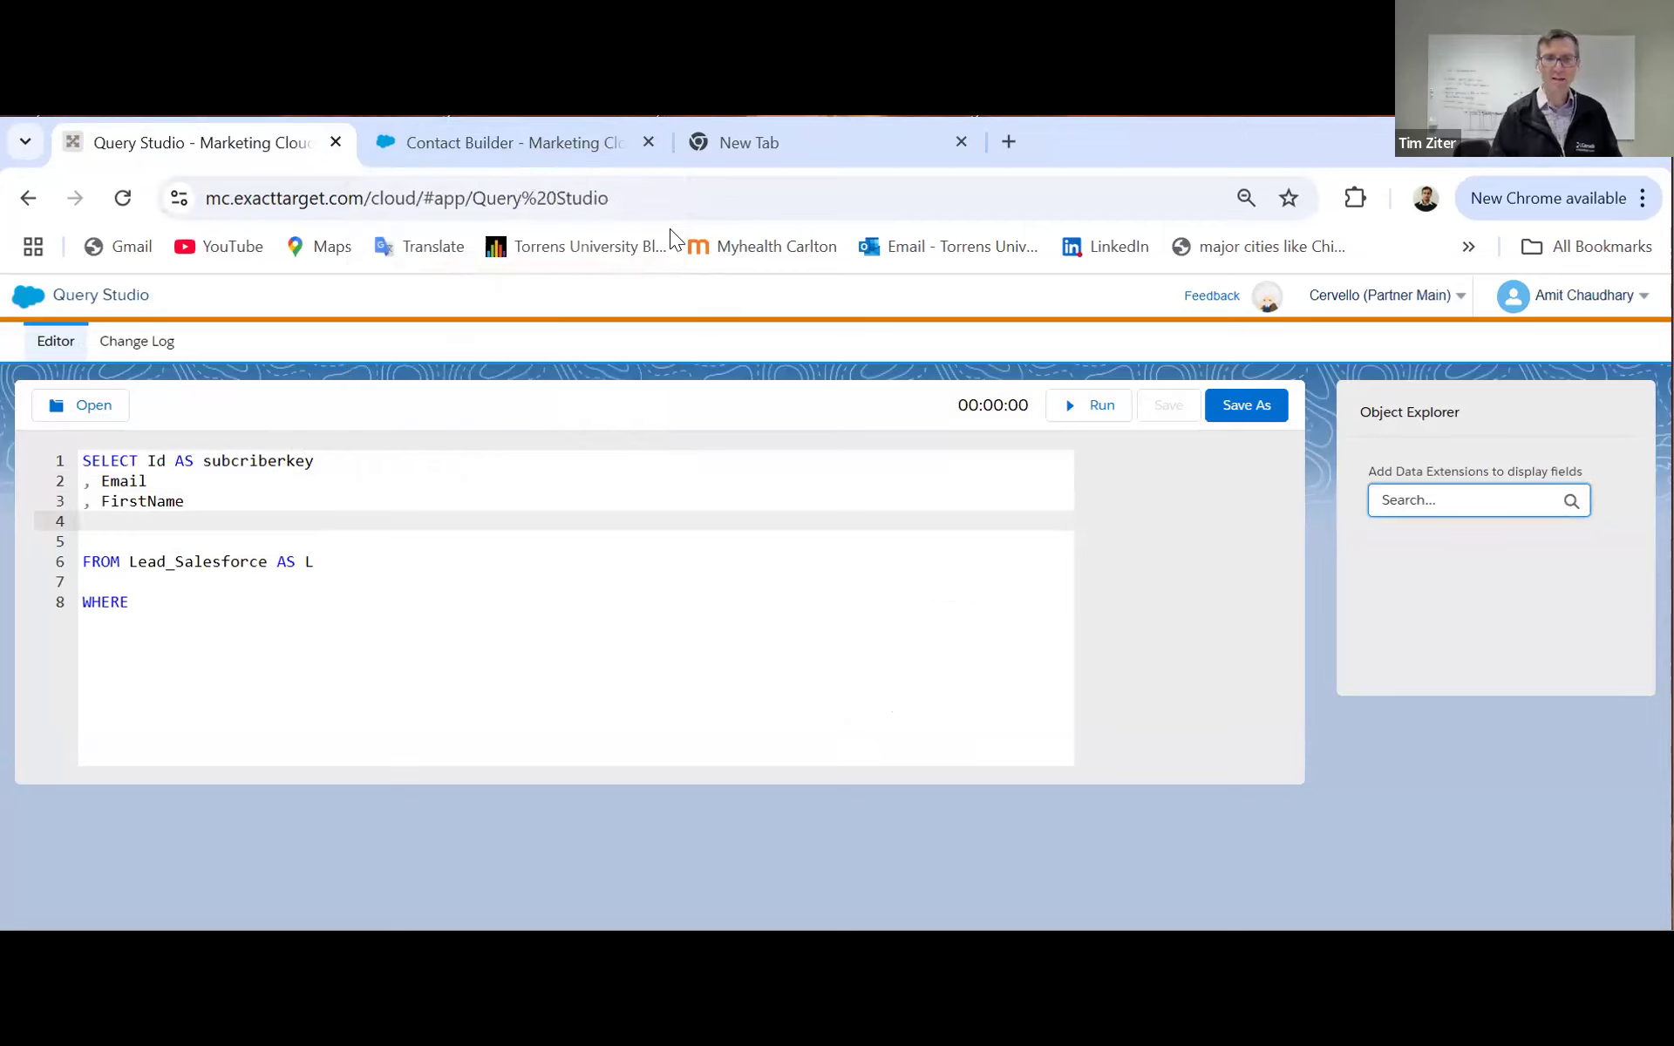
click(538, 153)
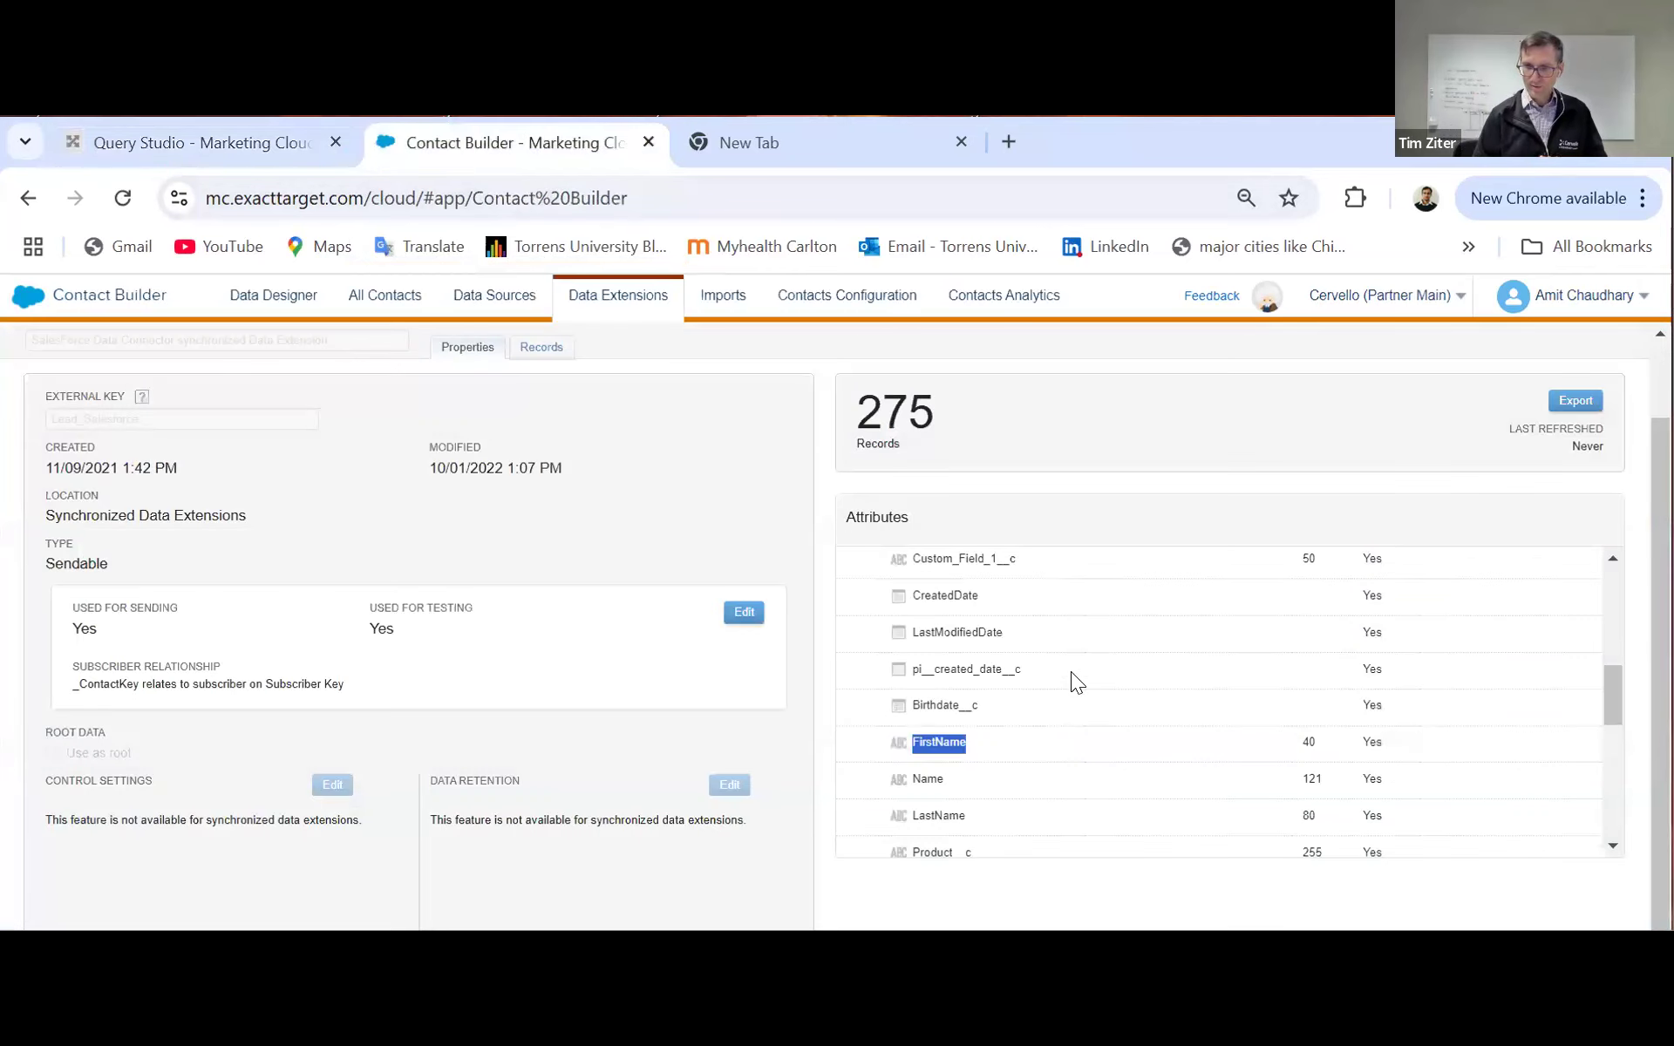
scroll(1072, 672, down, 3)
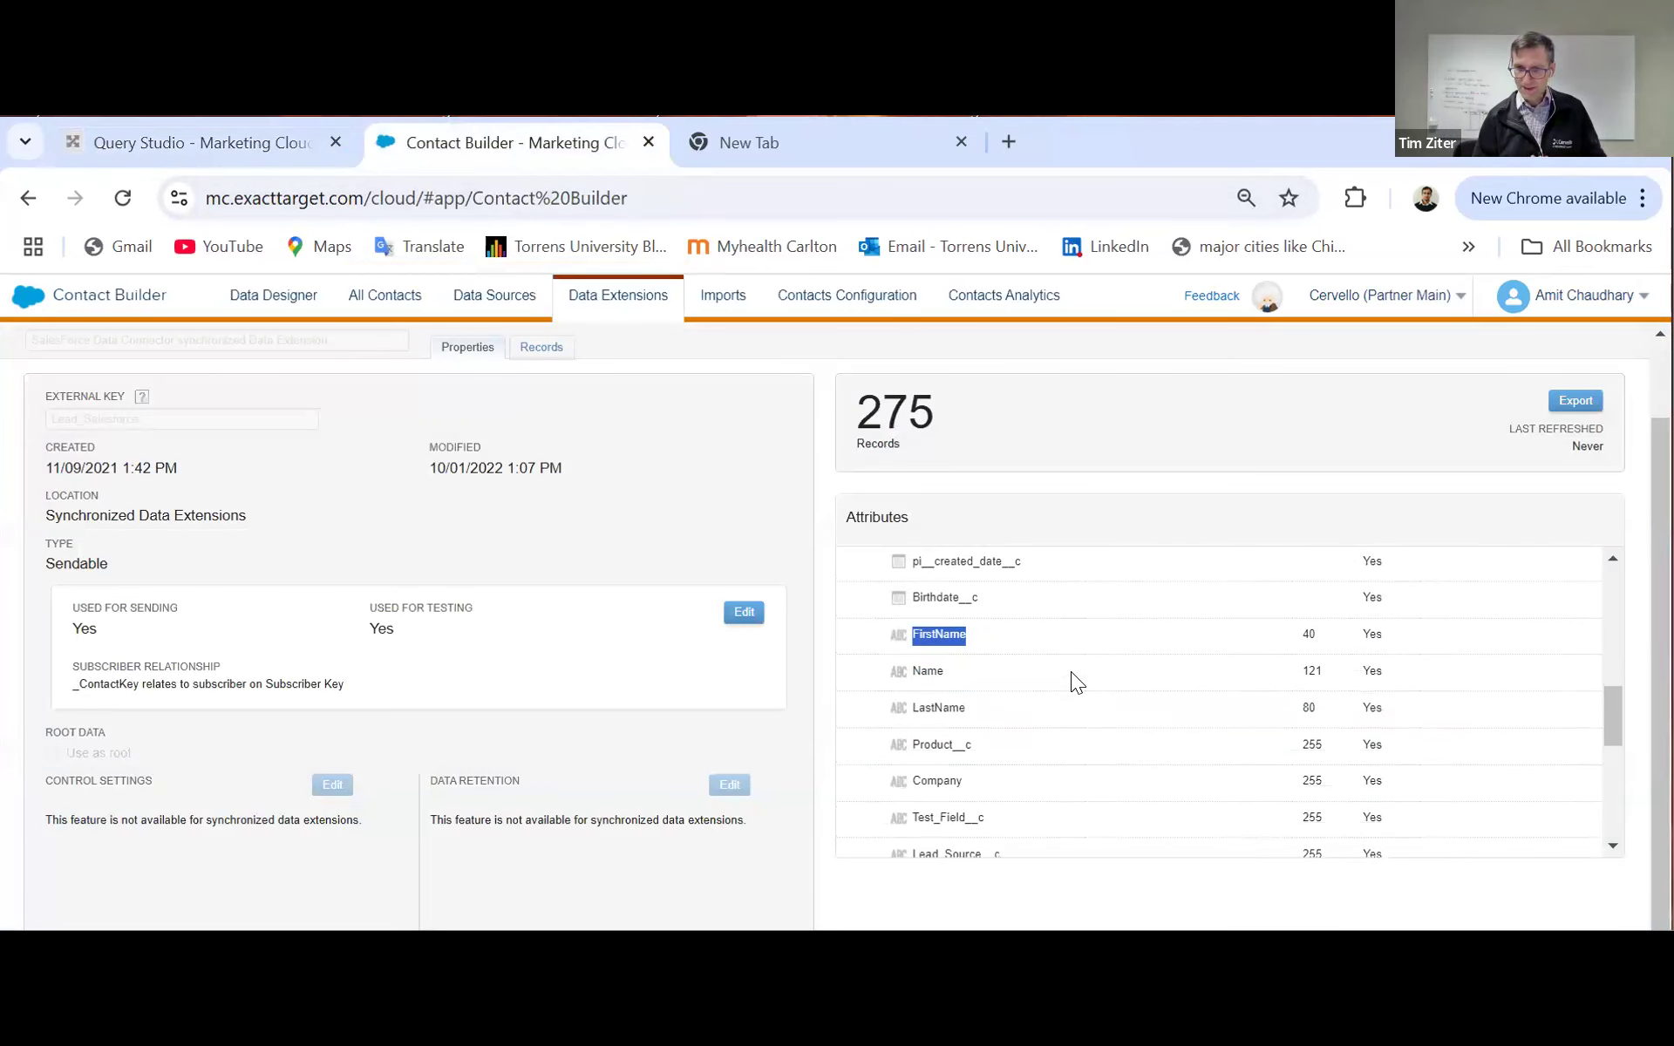
scroll(1071, 671, down, 1)
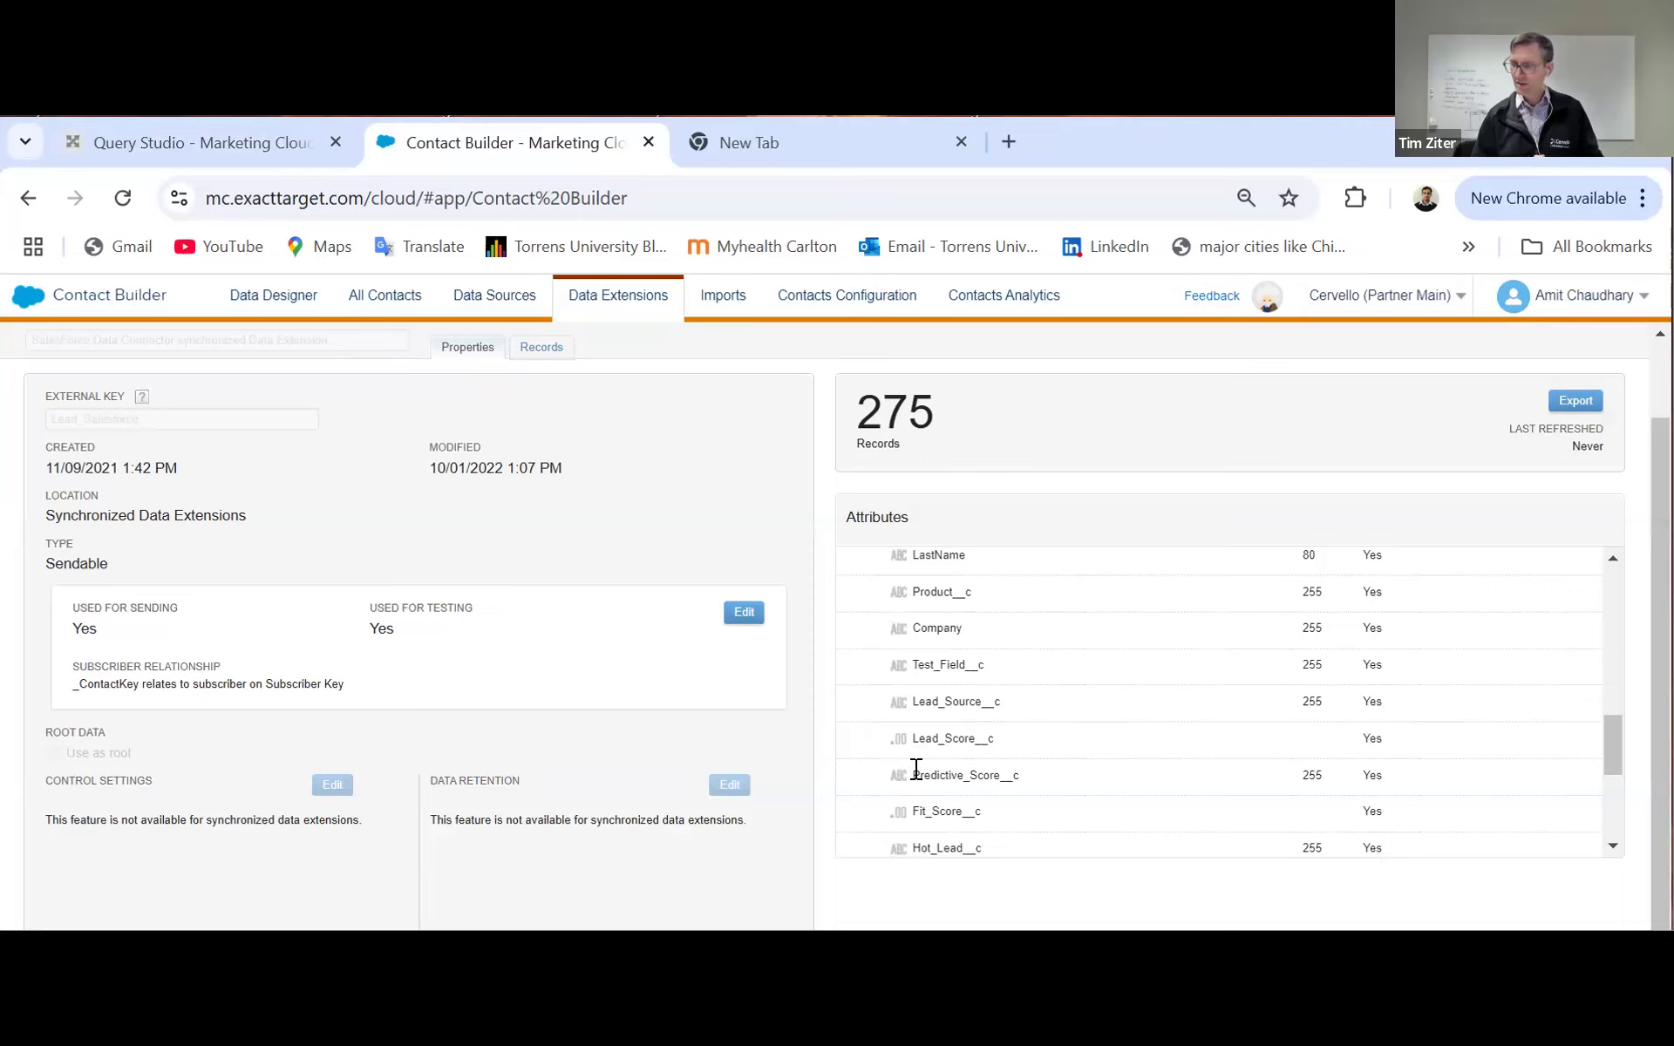
drag(915, 774, 1031, 781)
key(ctrl+c)
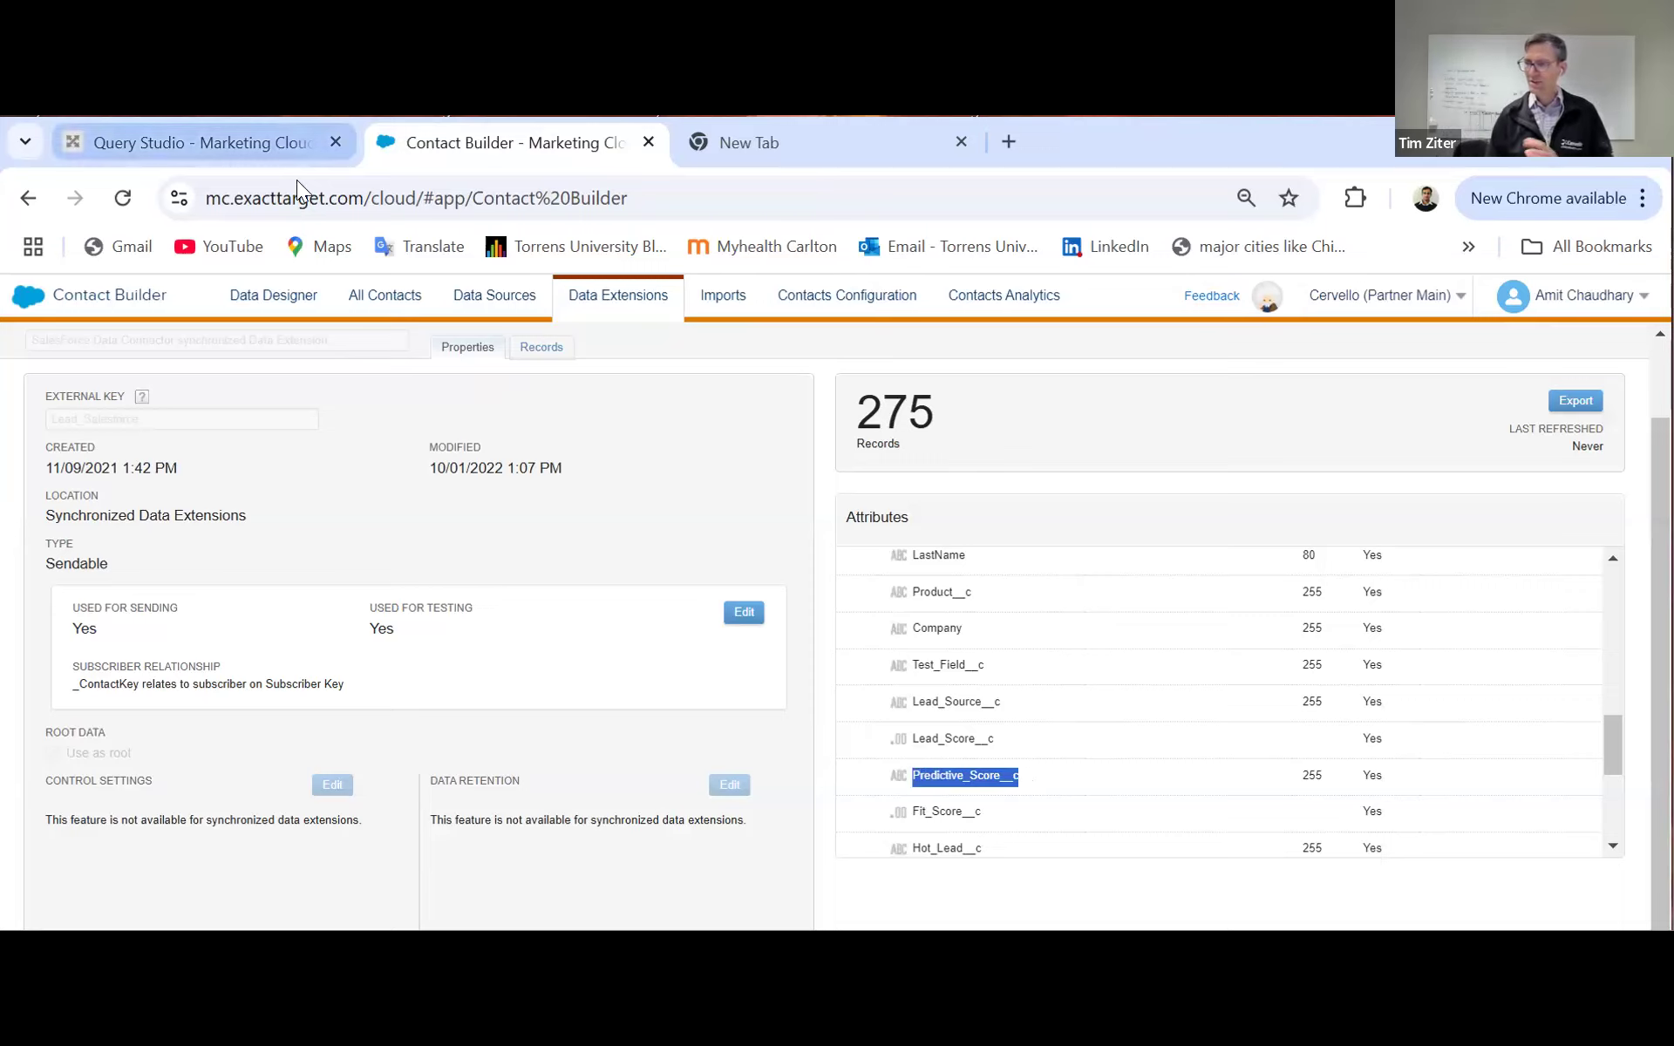
click(262, 143)
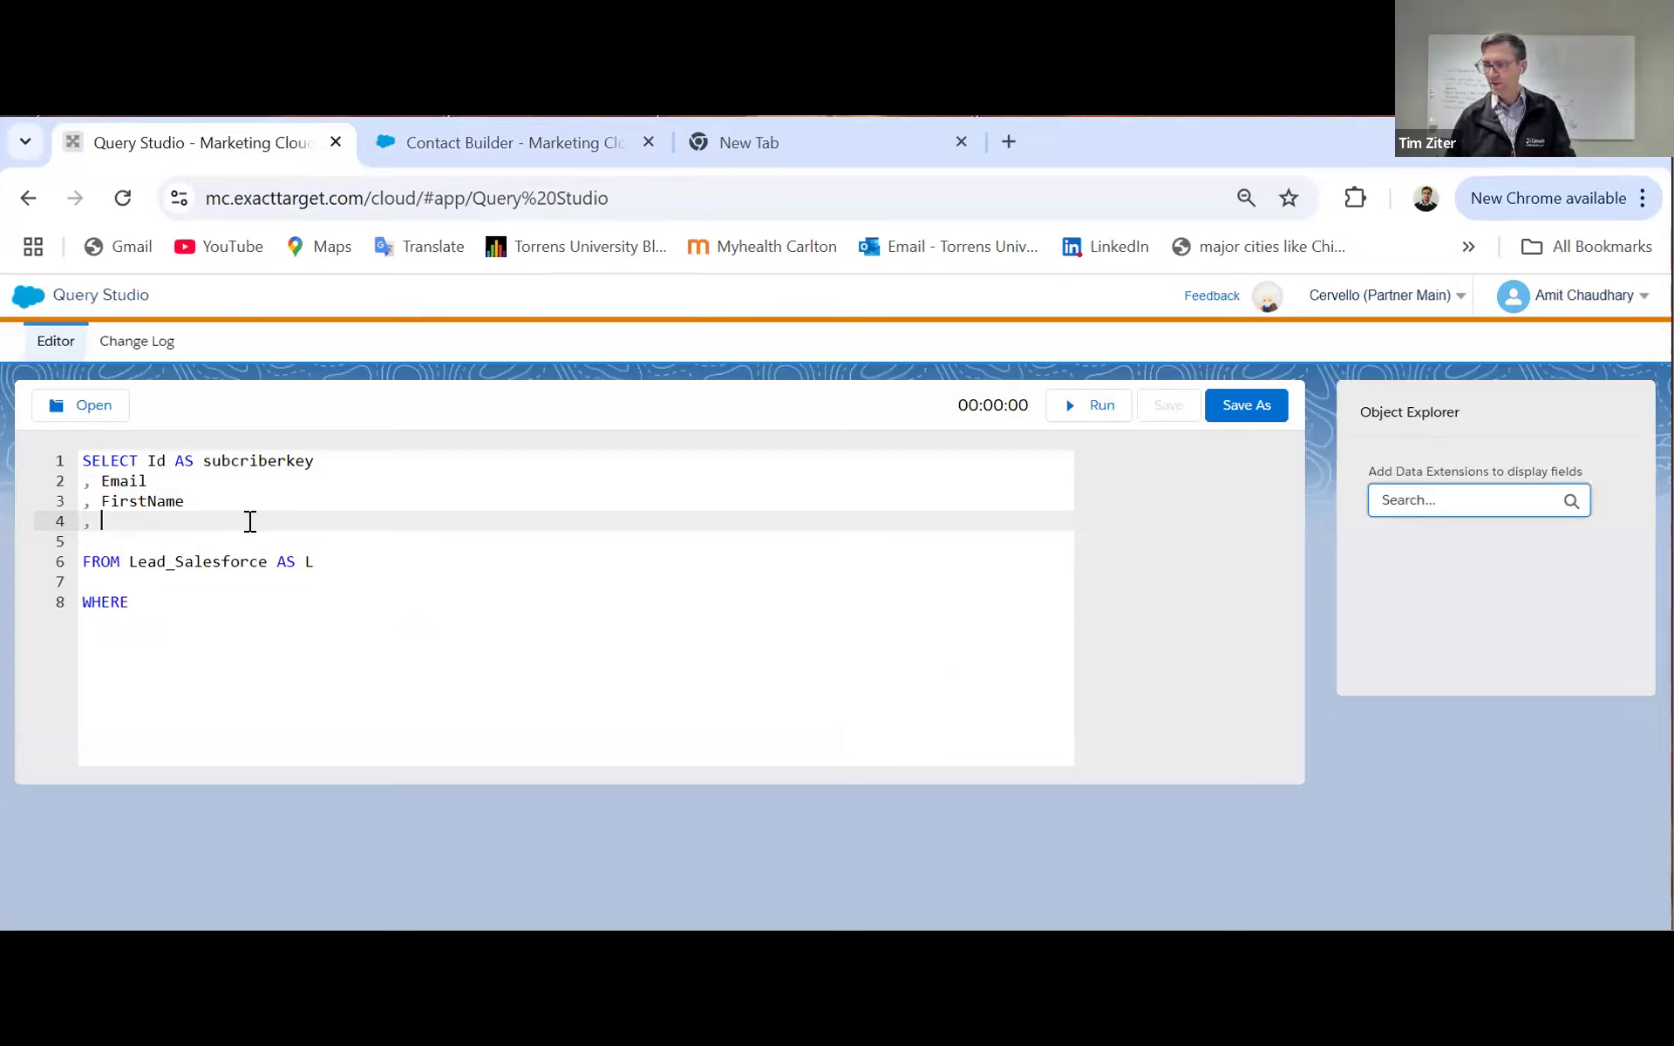
key(ctrl+v)
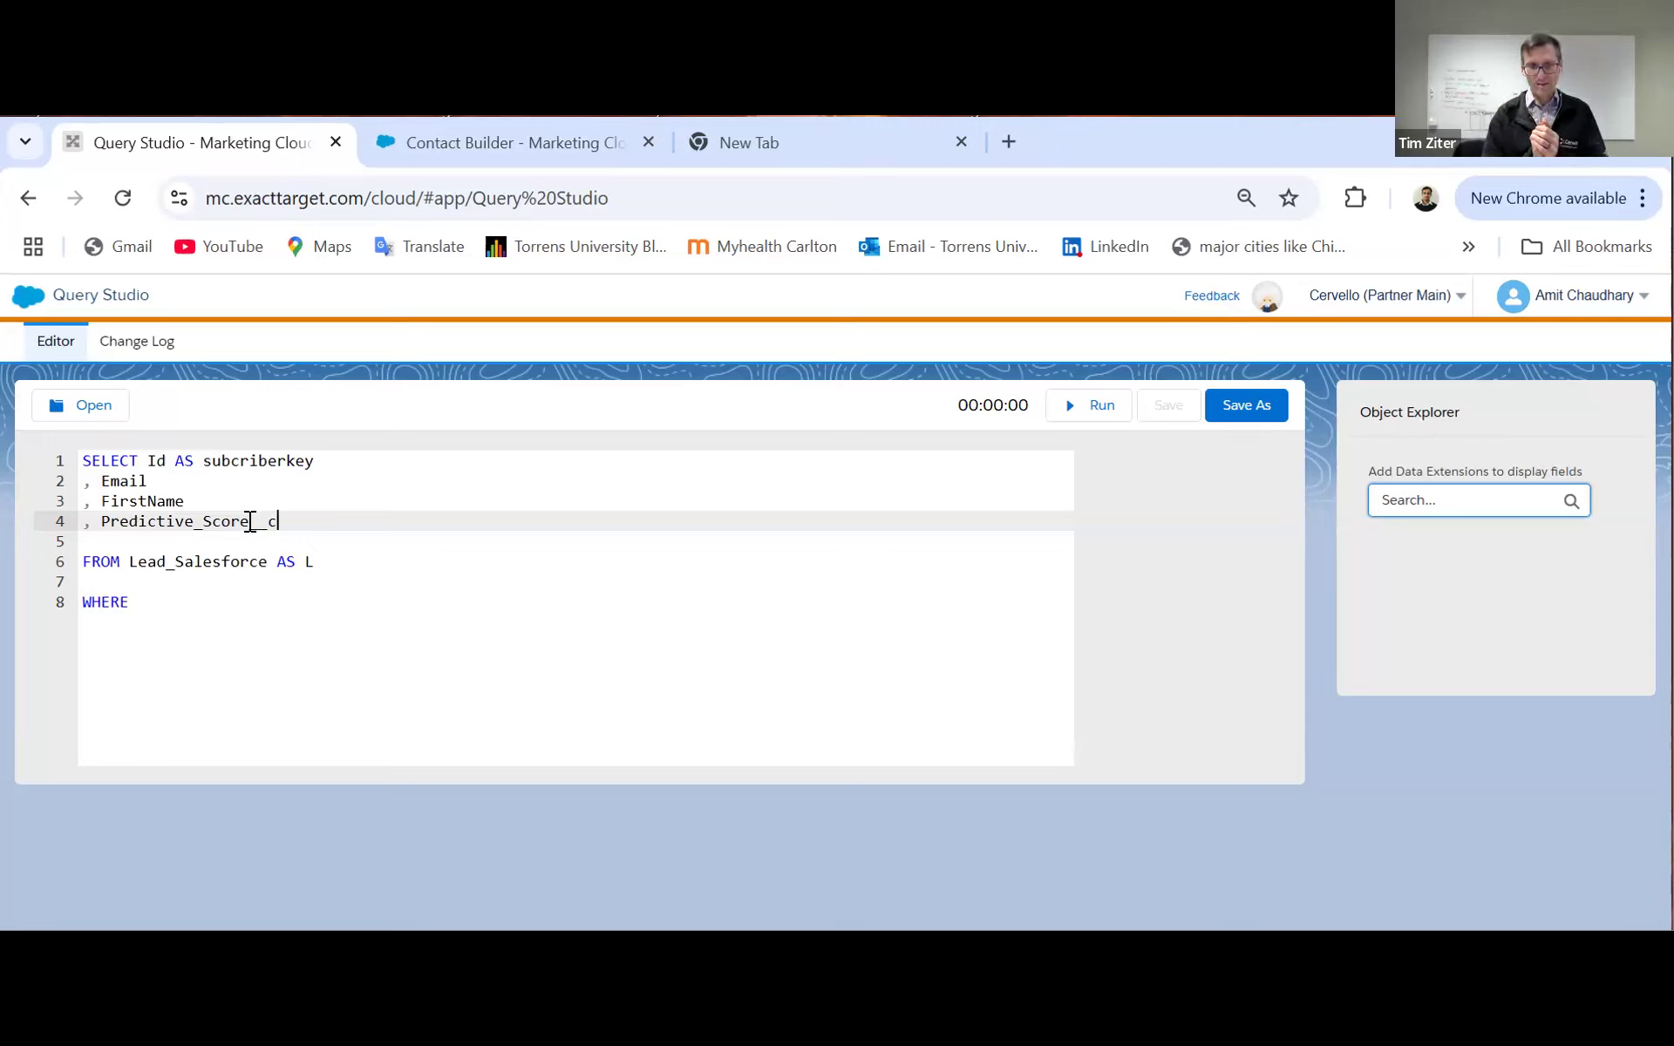
Step: Add an empty line below the query's FROM line and copy the CreatedDate attribute name from Lead_Salesforce's properties
click(341, 563)
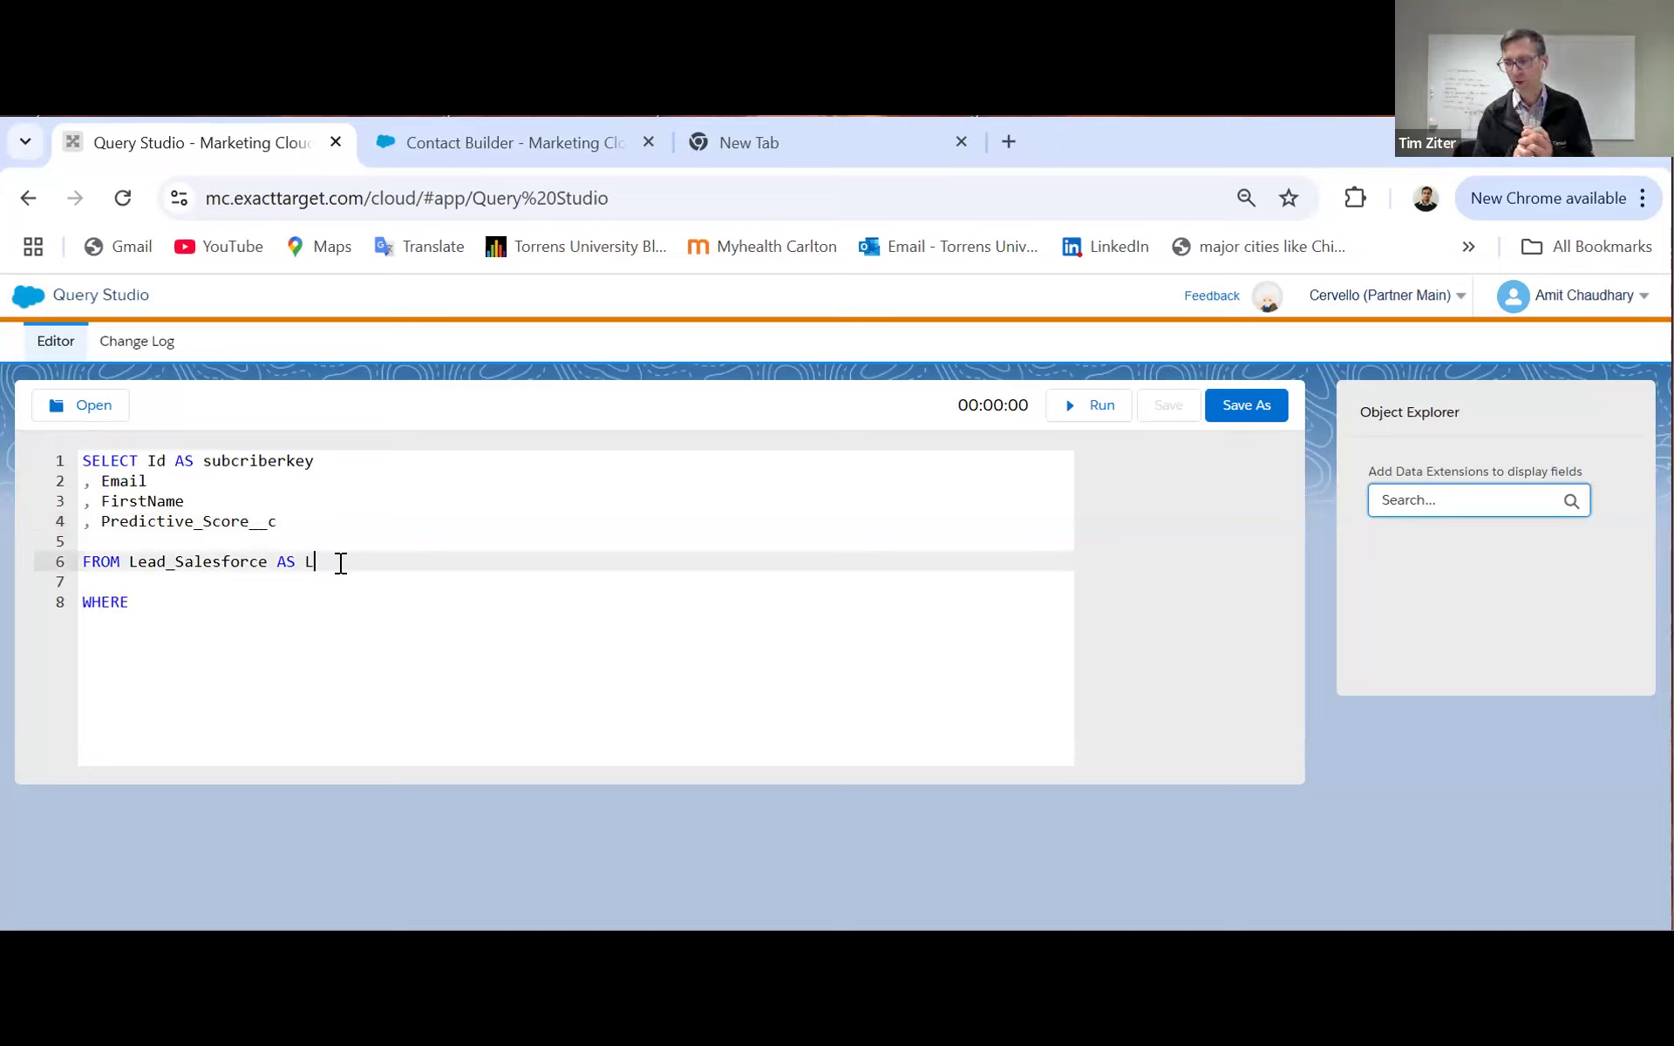
key(Return)
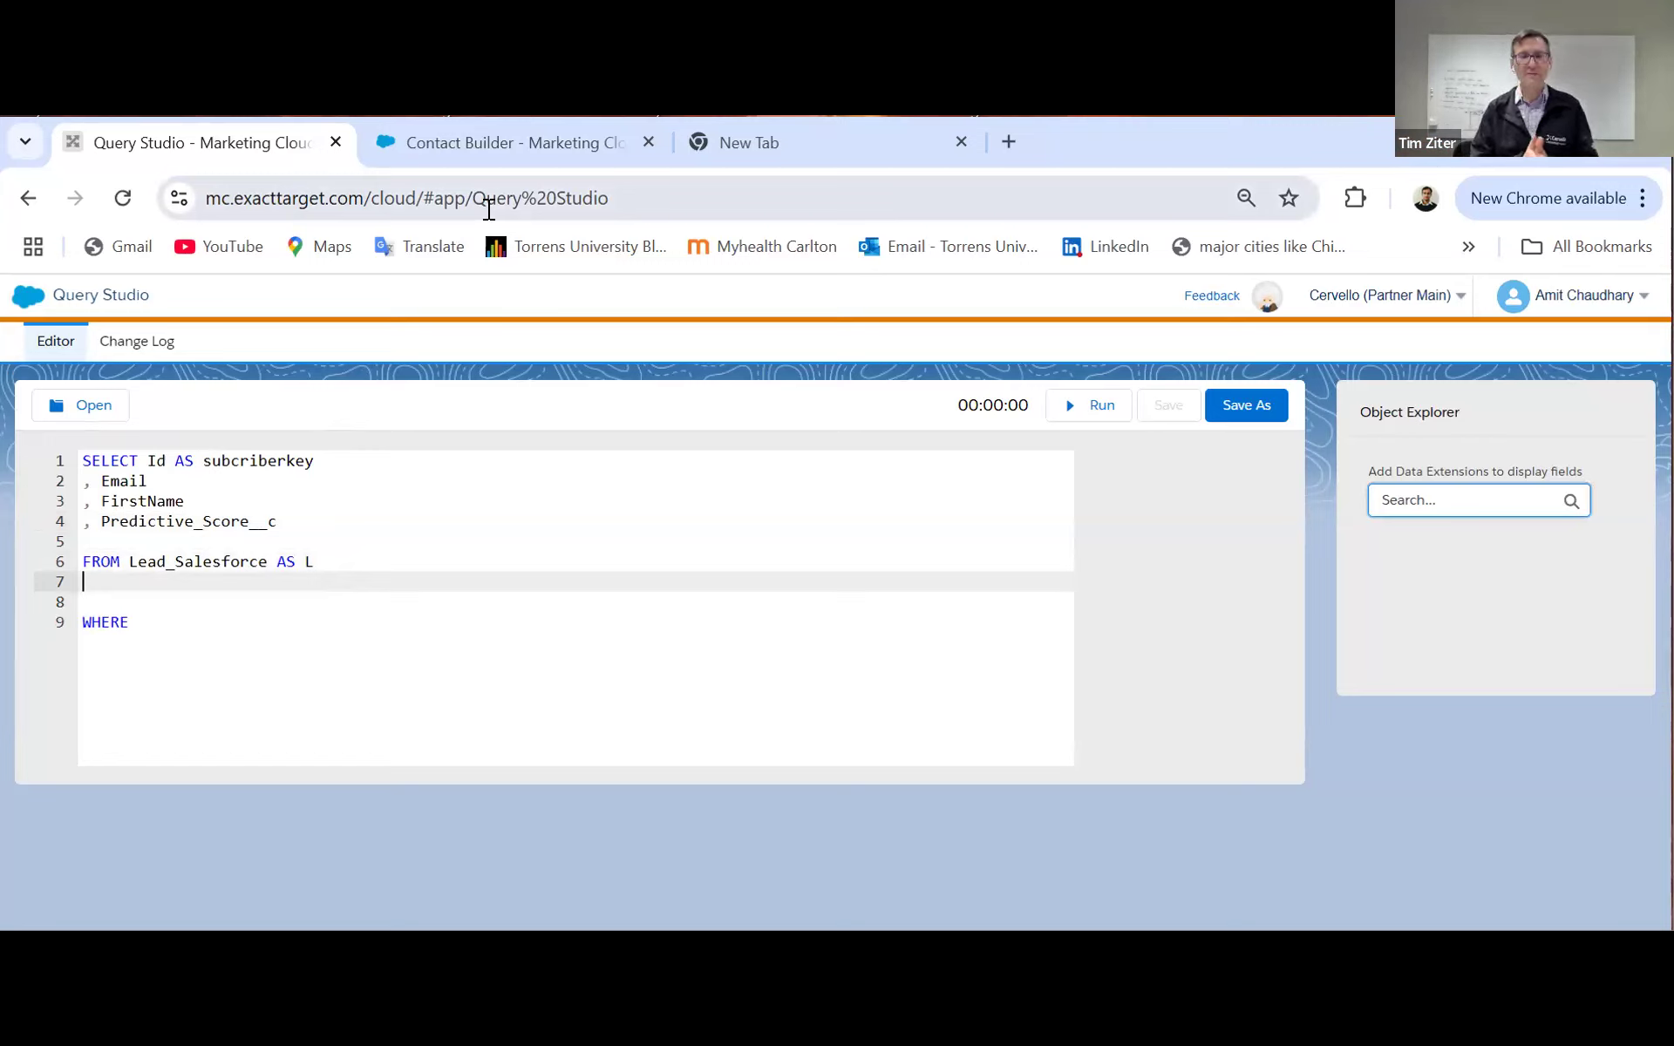
click(492, 150)
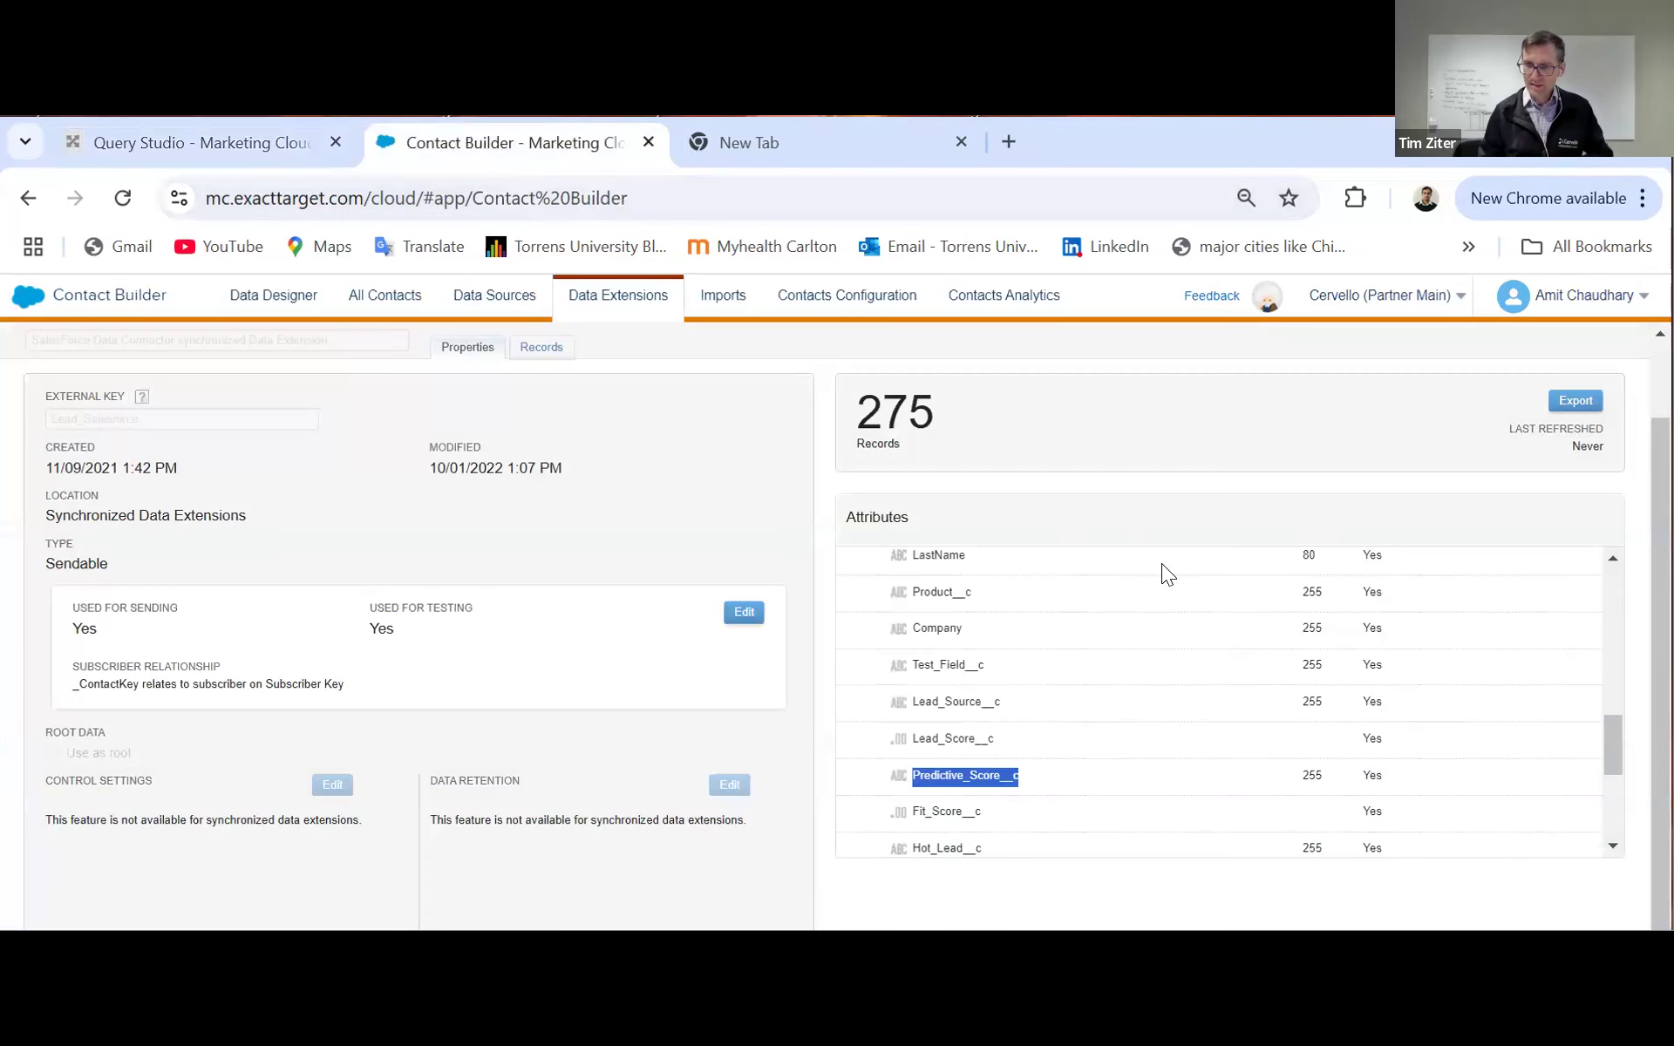
scroll(1148, 680, down, 5)
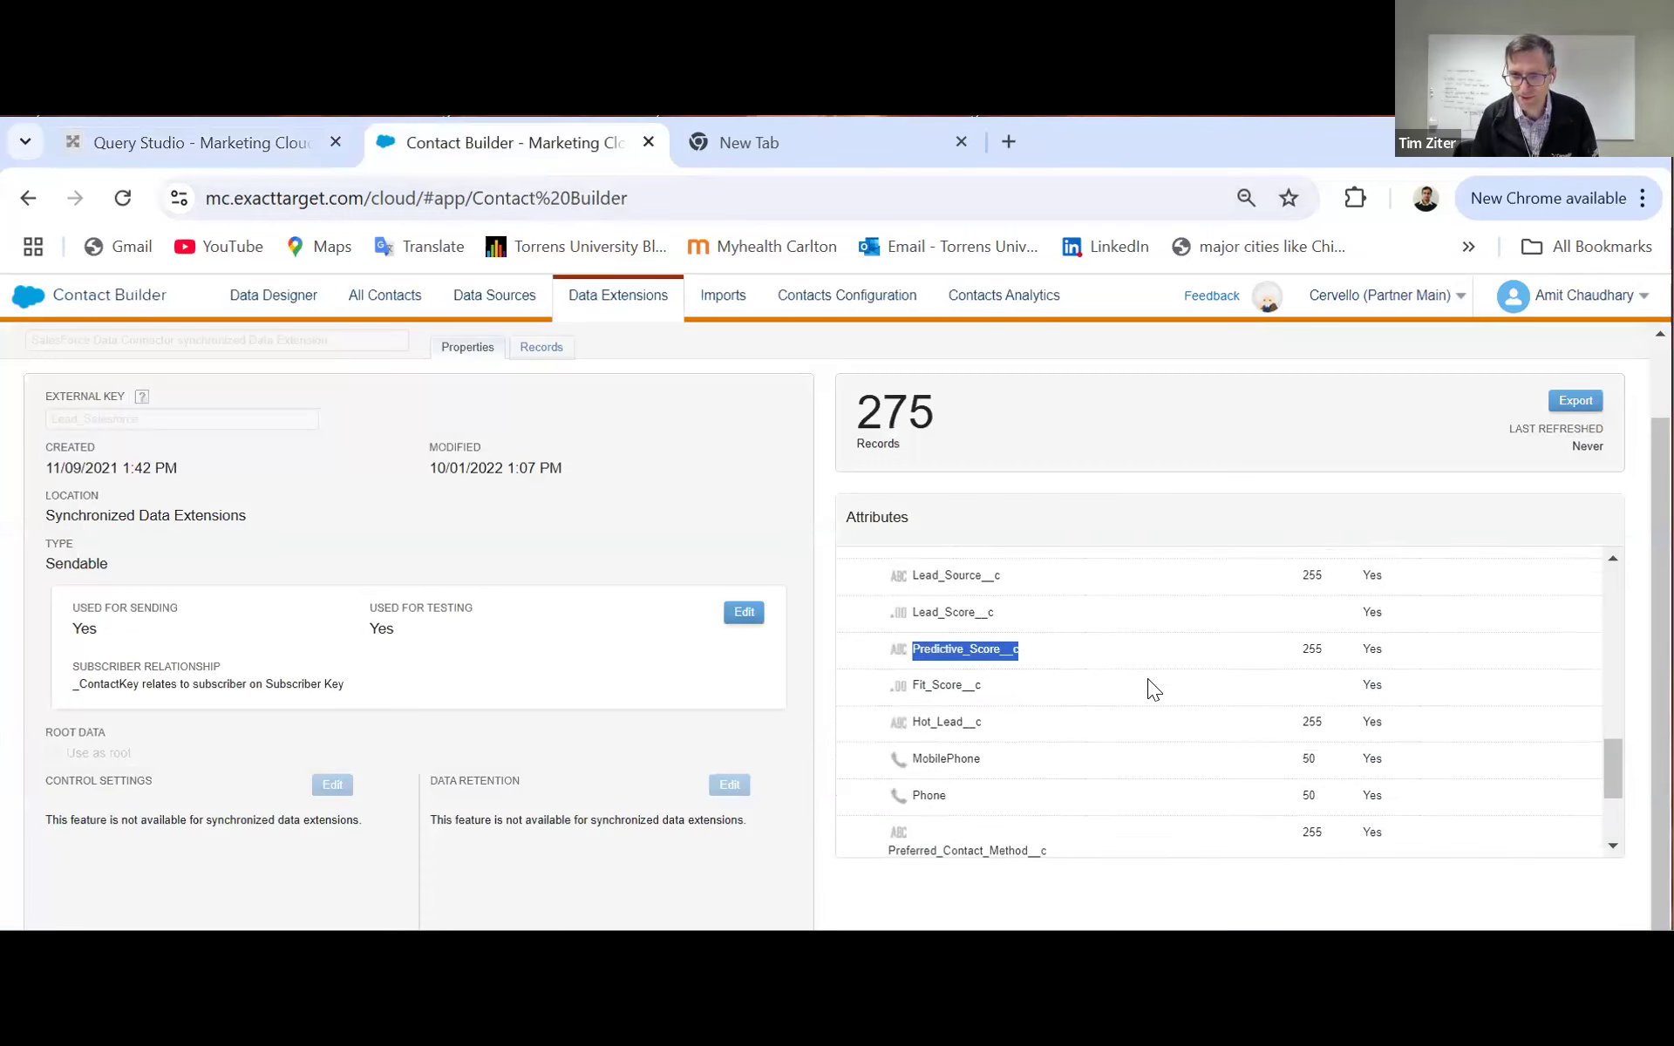
scroll(1147, 678, down, 3)
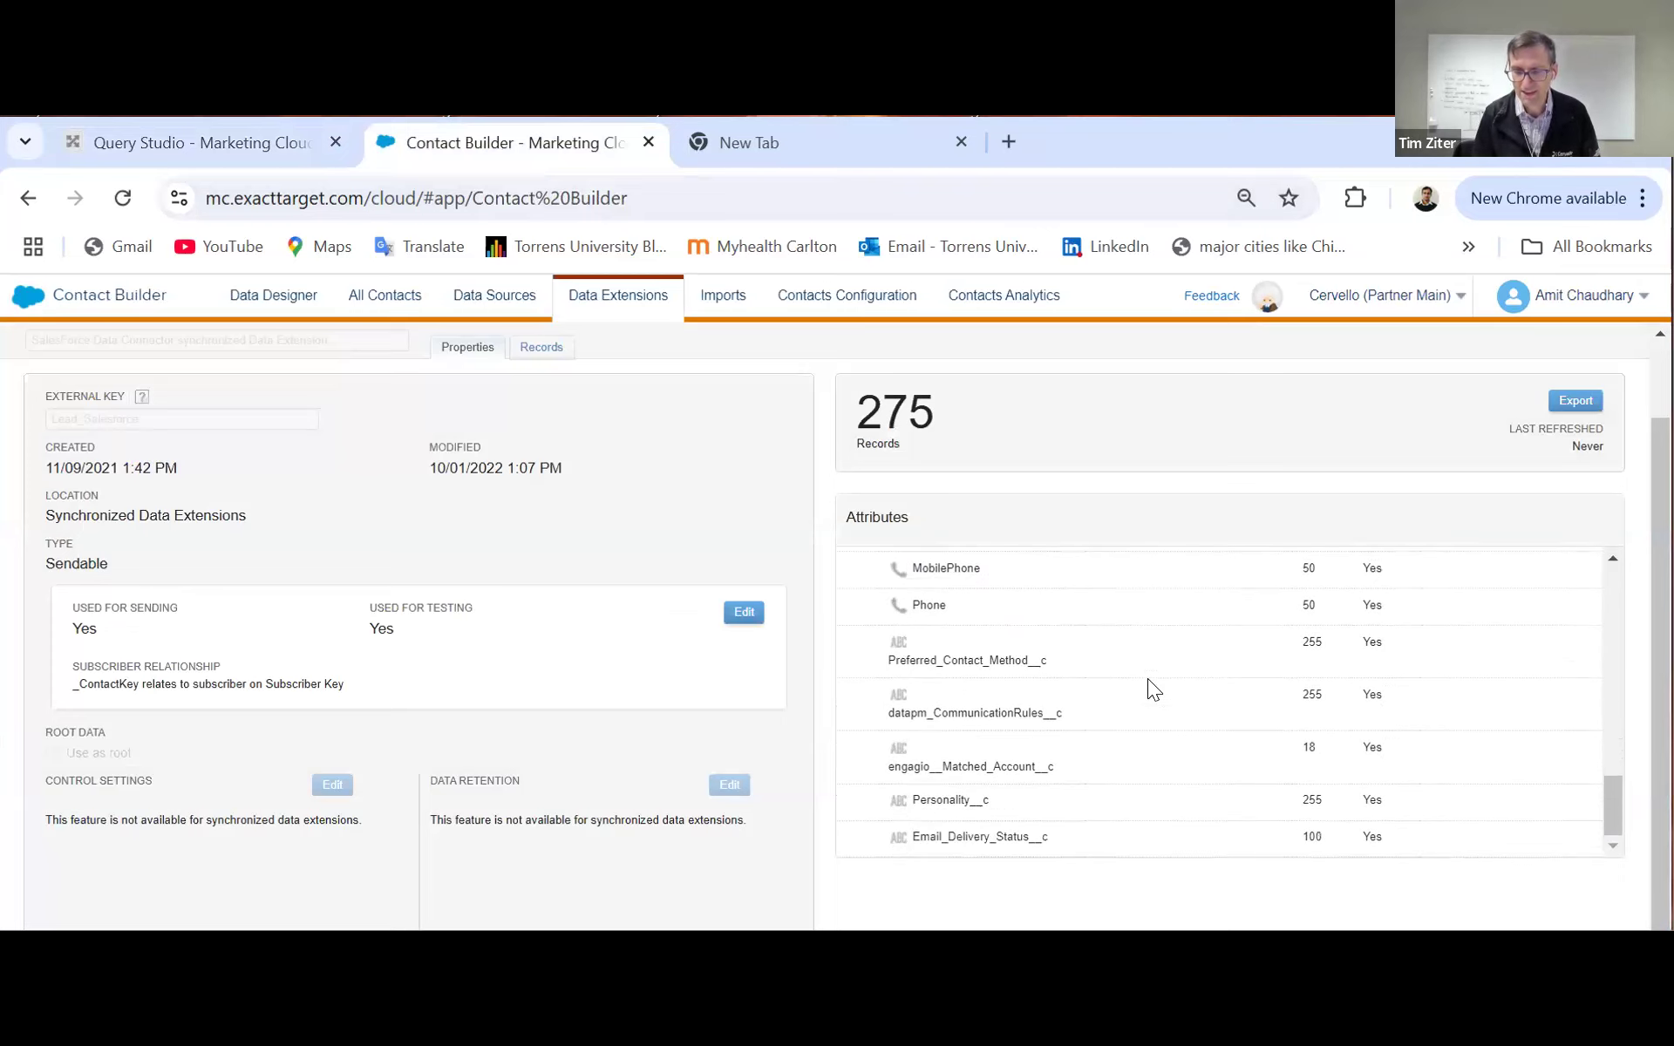
scroll(1148, 678, up, 8)
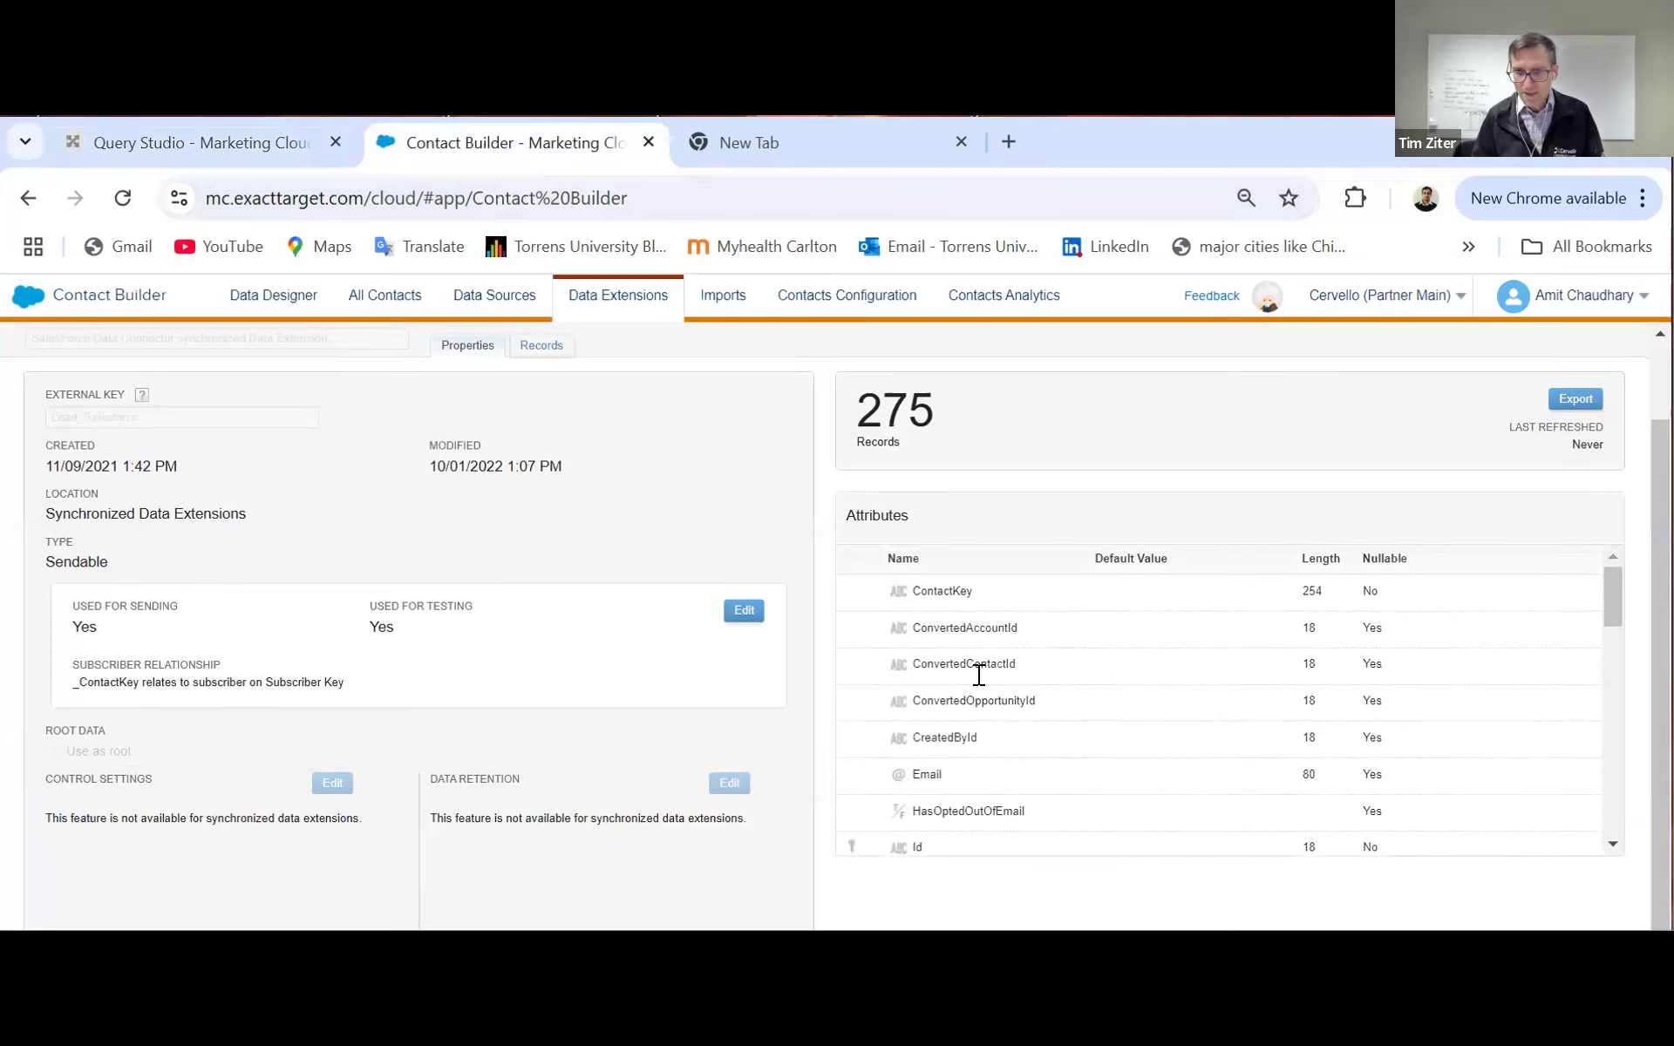
scroll(996, 673, down, 3)
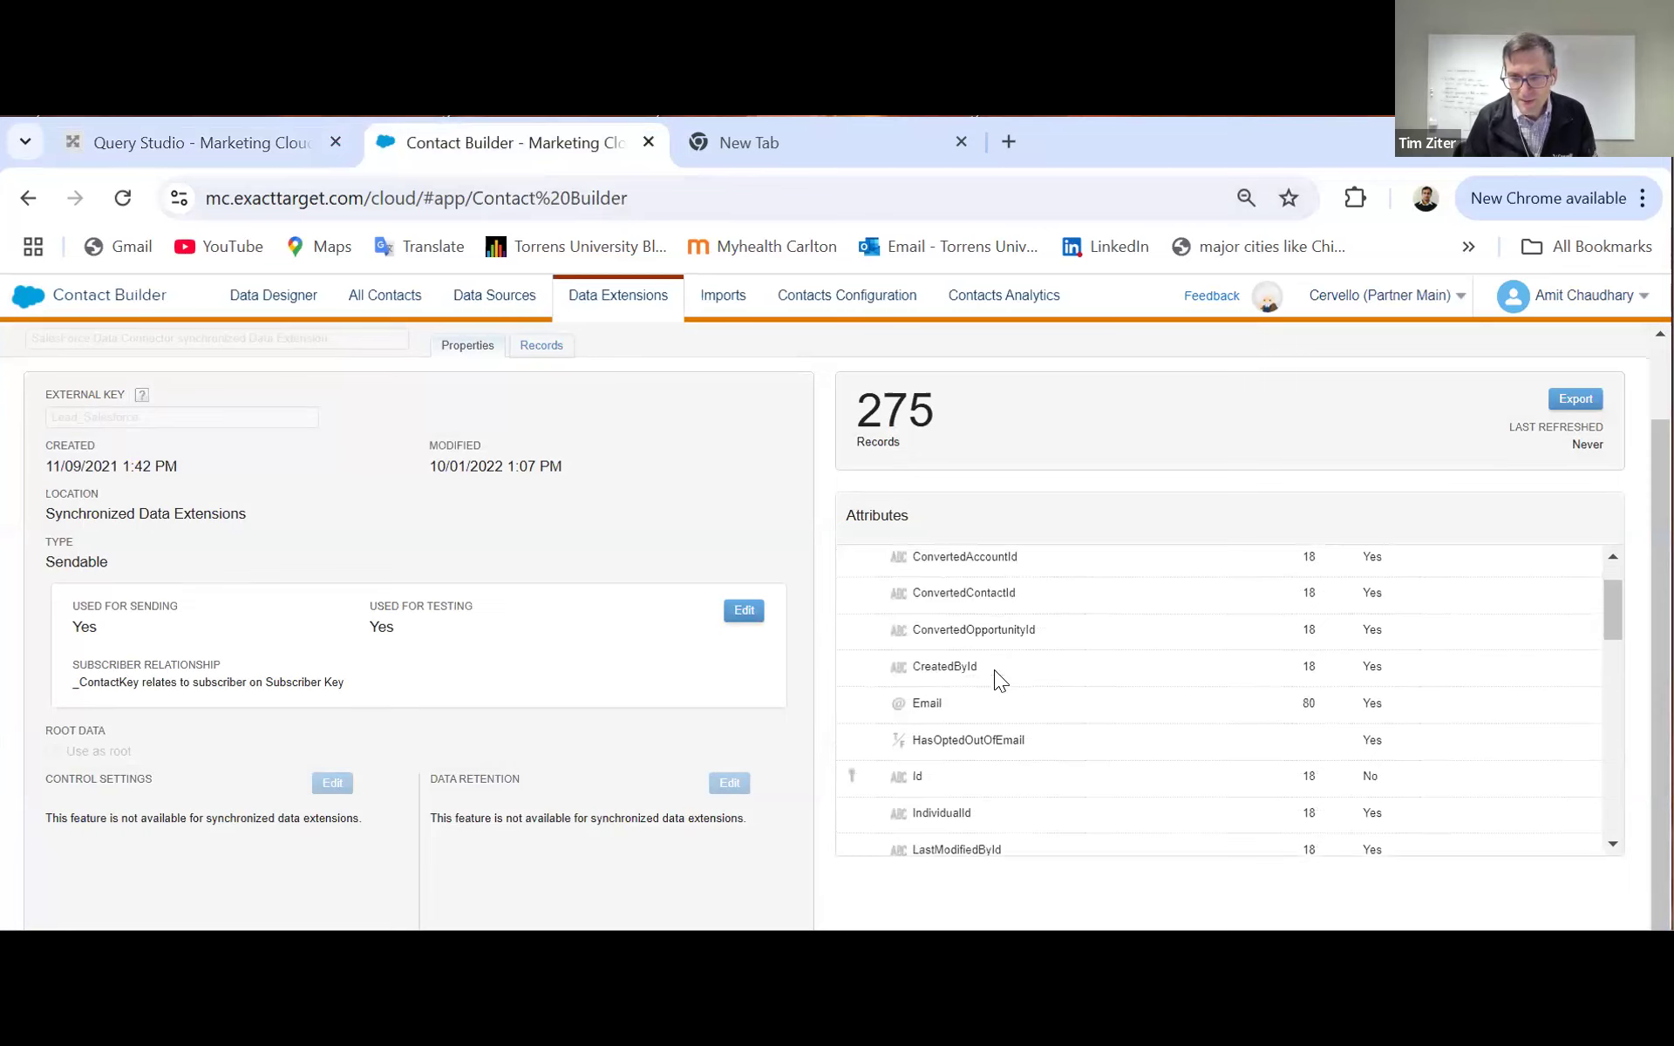
scroll(996, 673, down, 3)
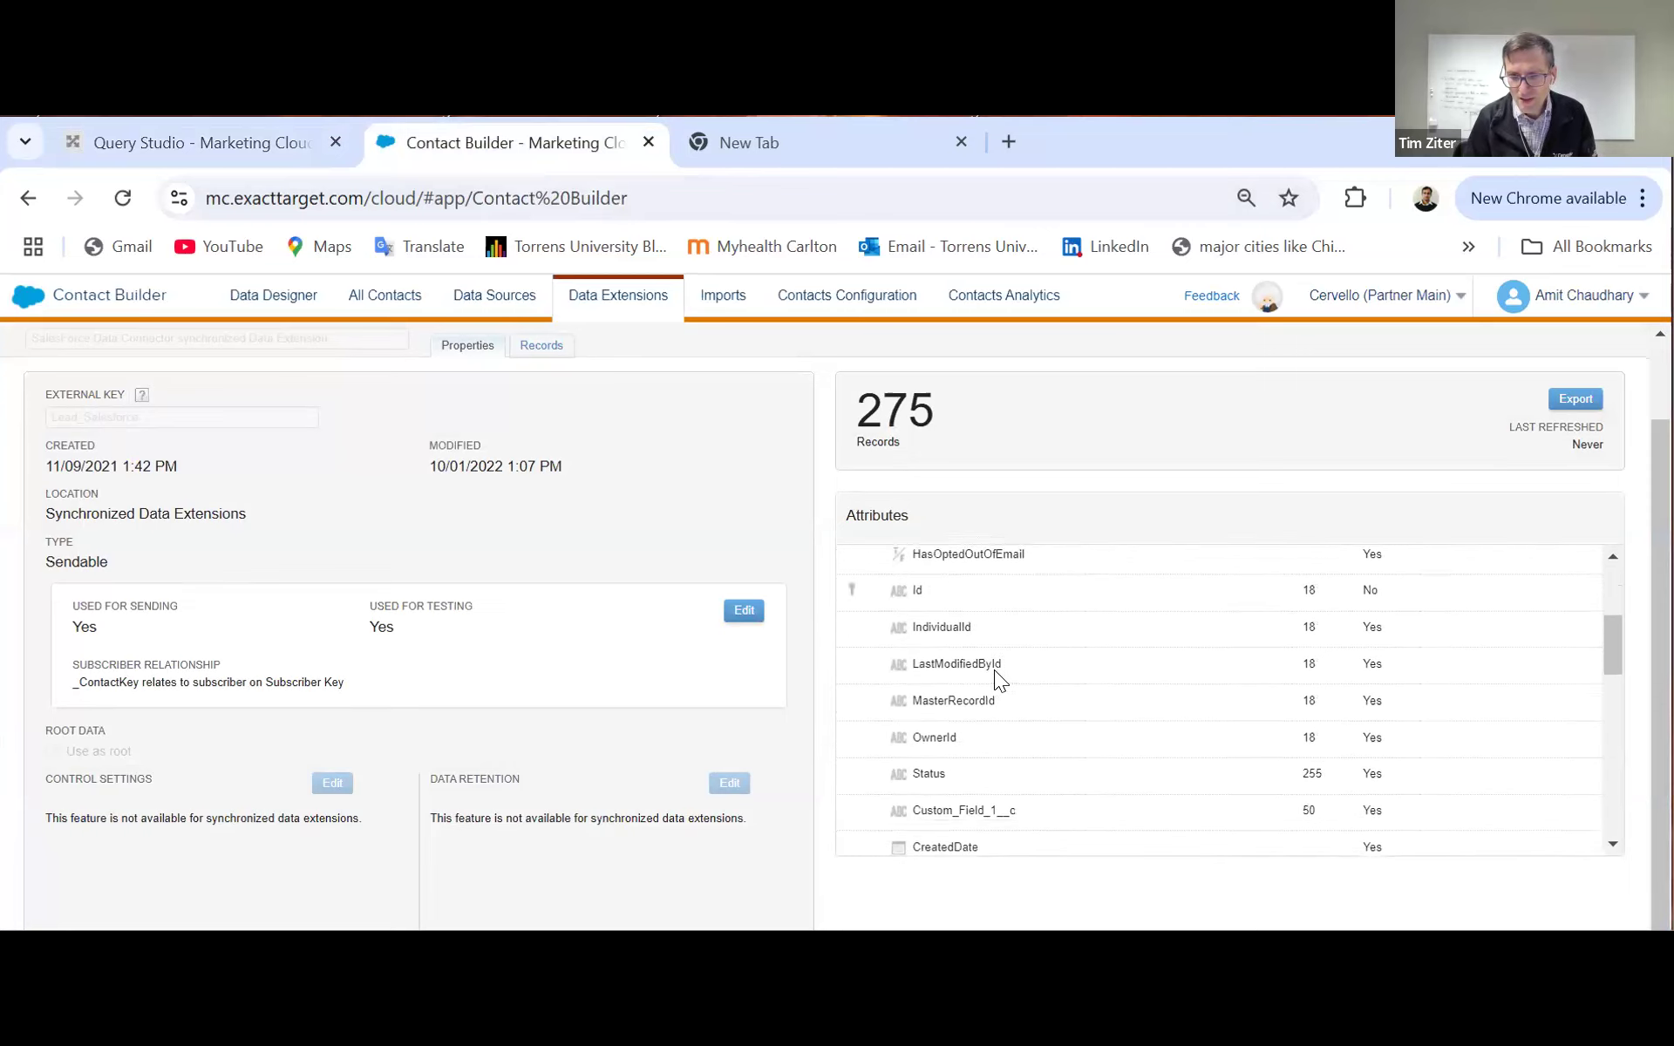
scroll(993, 680, down, 3)
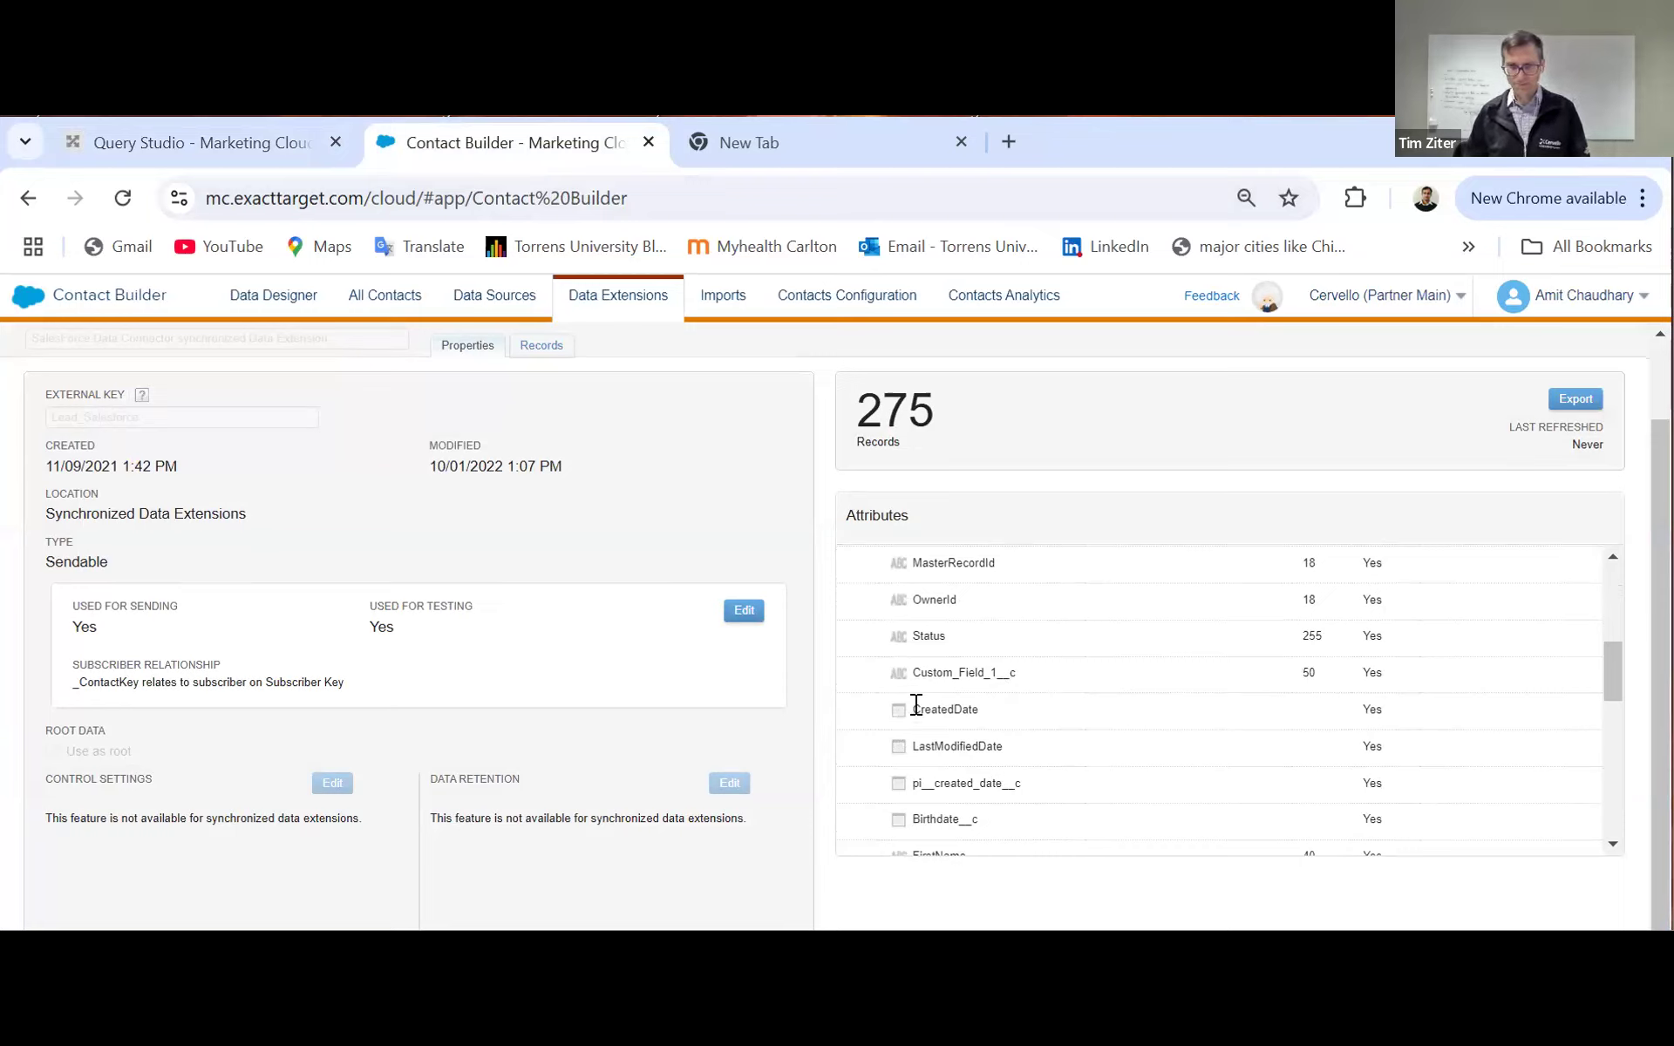
drag(910, 703, 1005, 716)
key(ctrl+c)
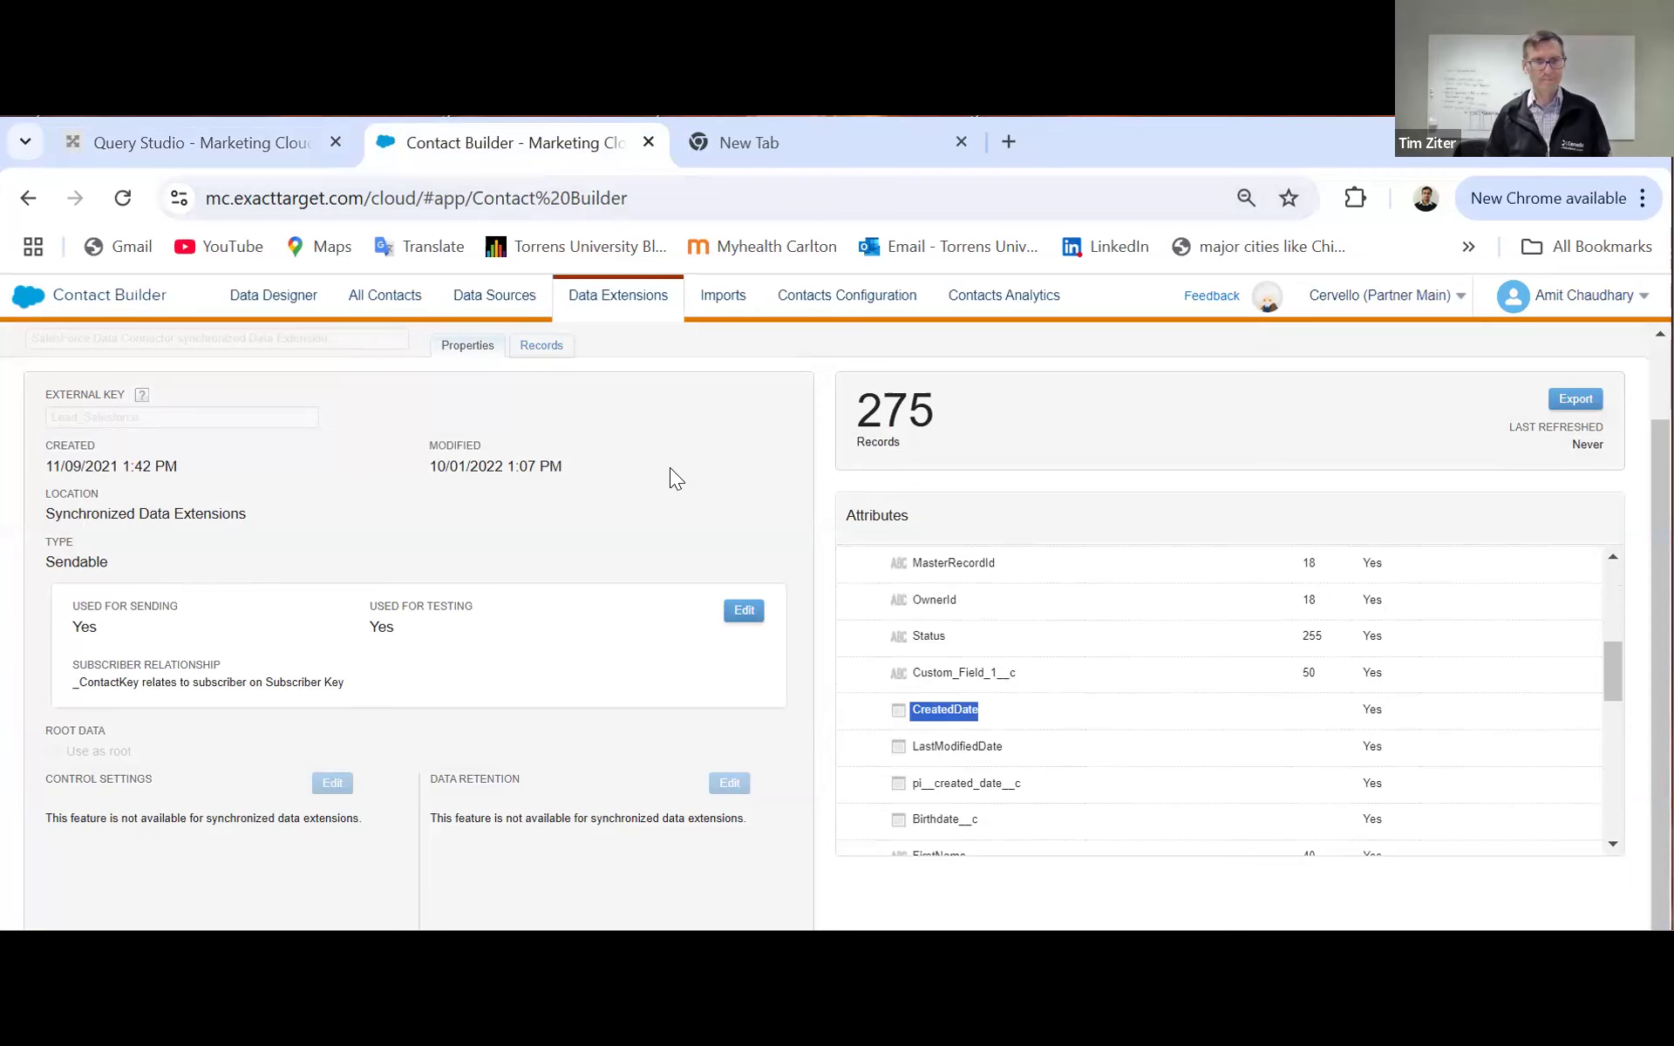
Step: Back in the query, clear the stray comma below the FROM line and put CreatedDate after WHERE with a single space between them
click(272, 164)
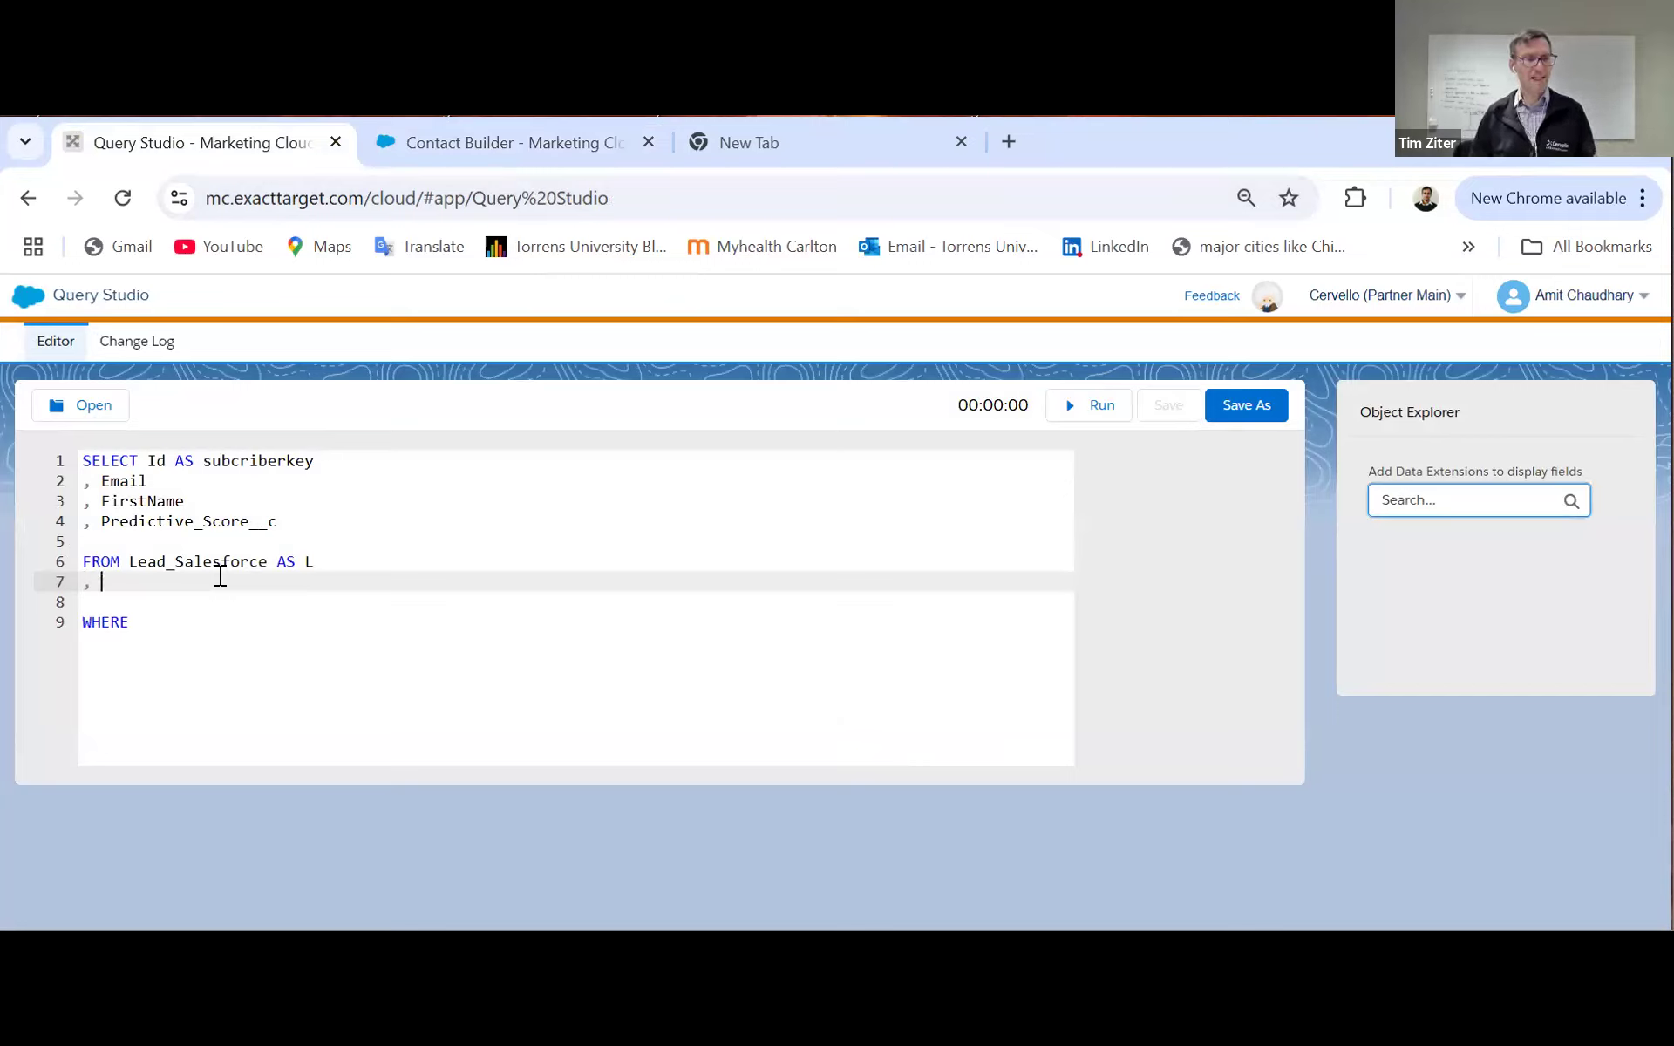
key(BackSpace)
click(222, 631)
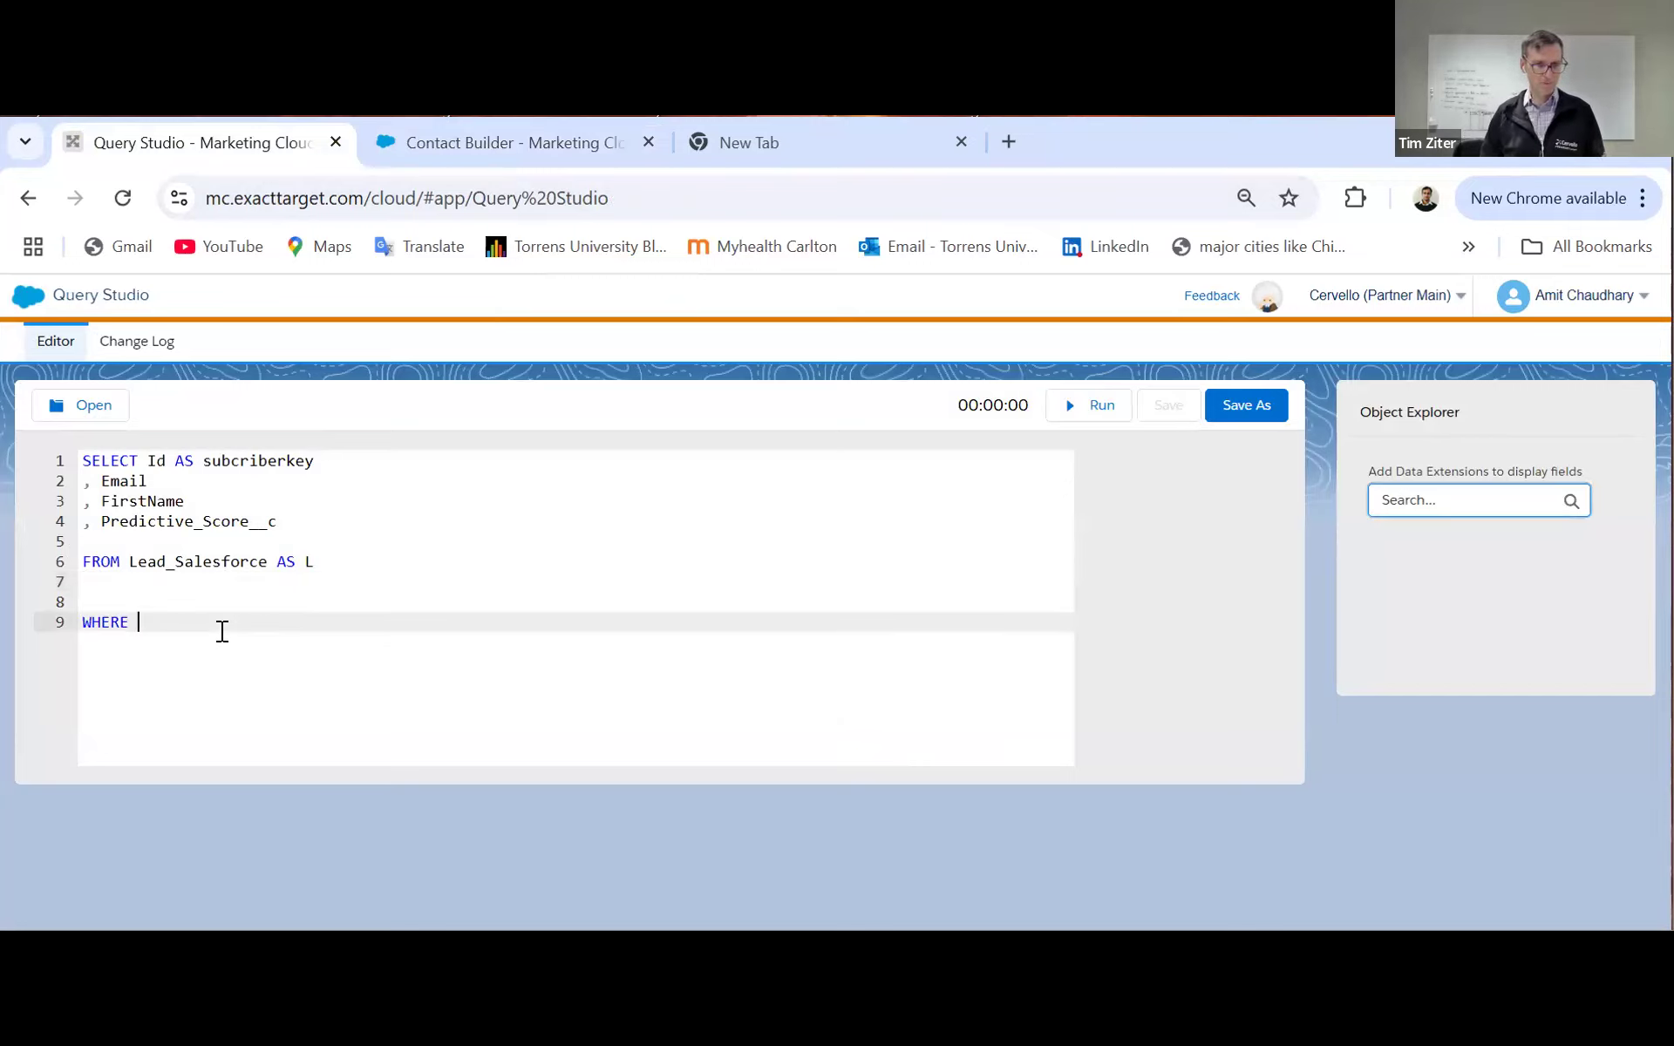
key(Return)
key(BackSpace)
key(ctrl+v)
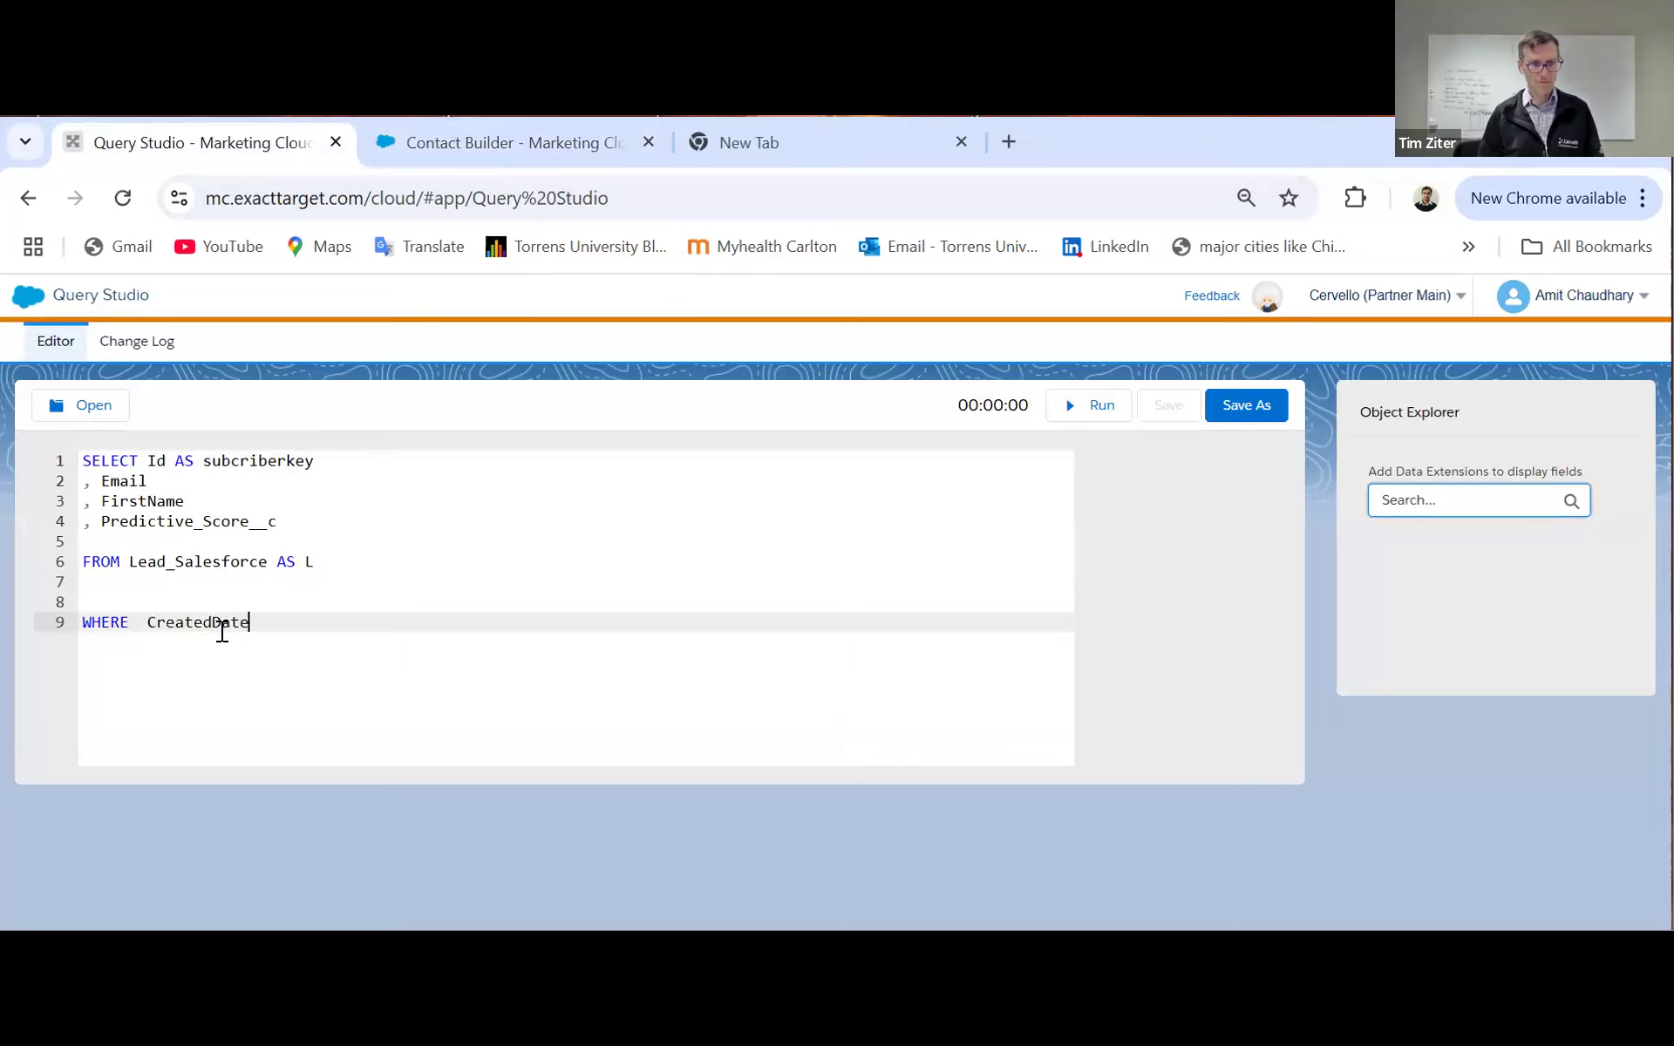
click(145, 624)
key(BackSpace)
click(270, 673)
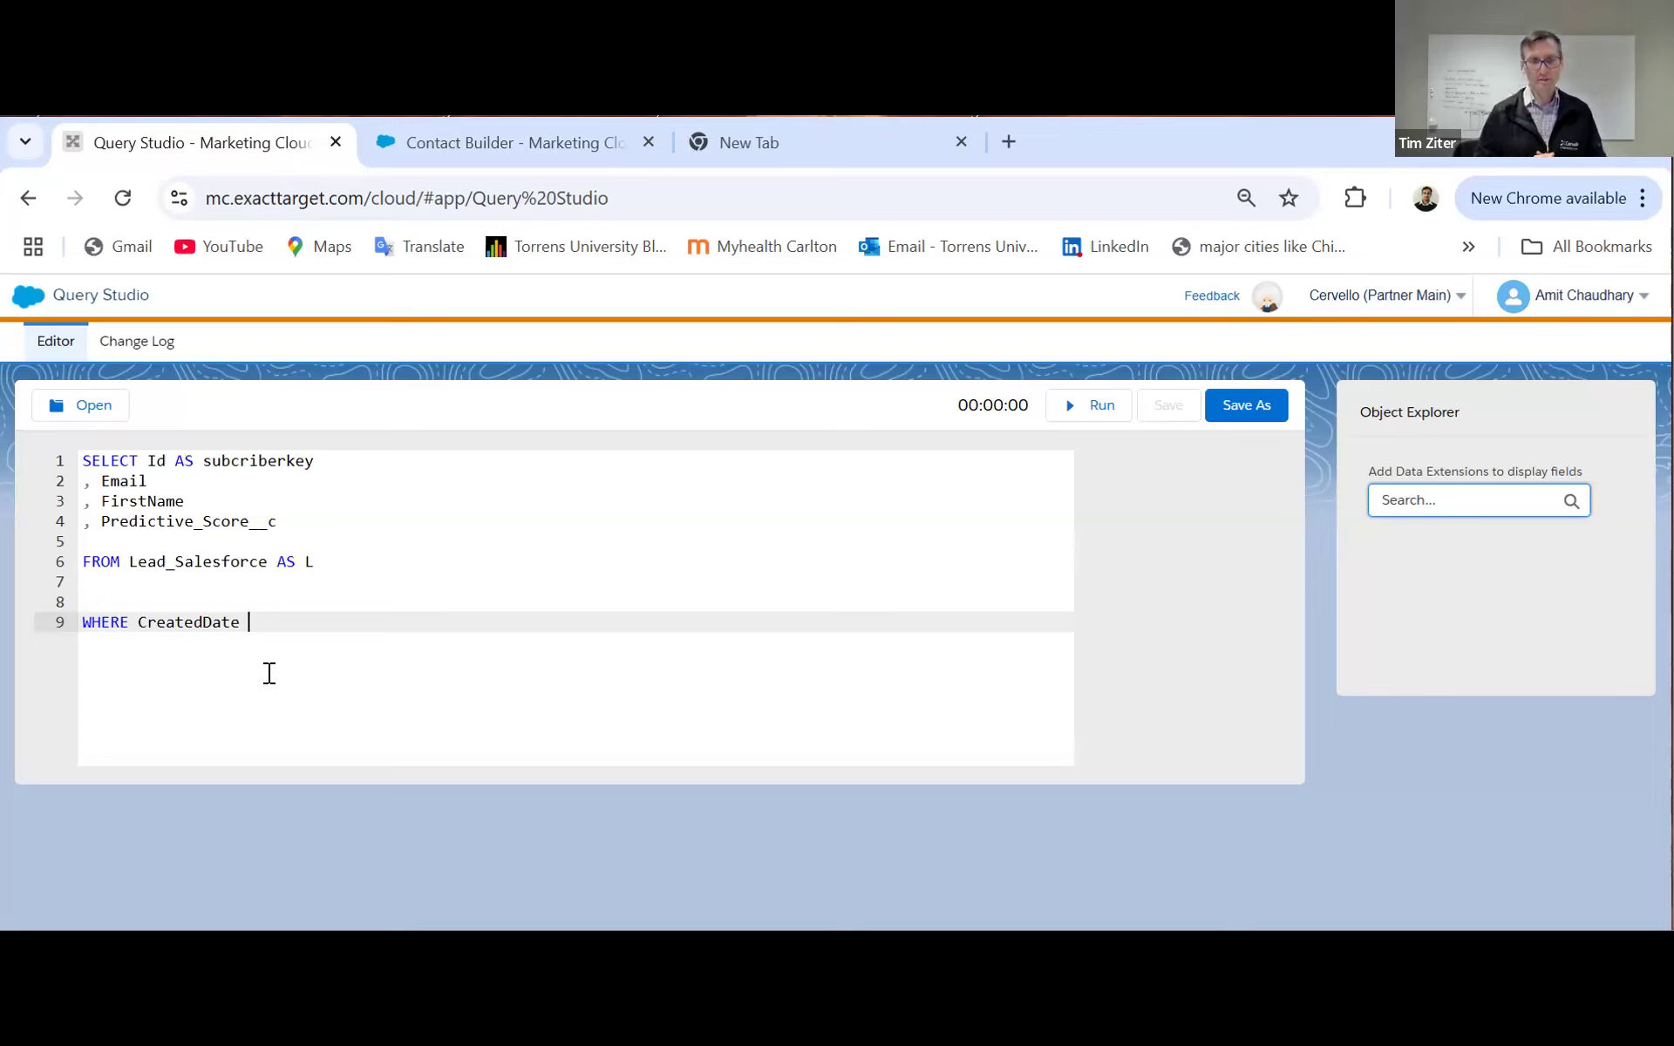
Step: Extend the WHERE condition after CreatedDate with ">= DATEADD(DAY ," inside a pair of parentheses
text(>)
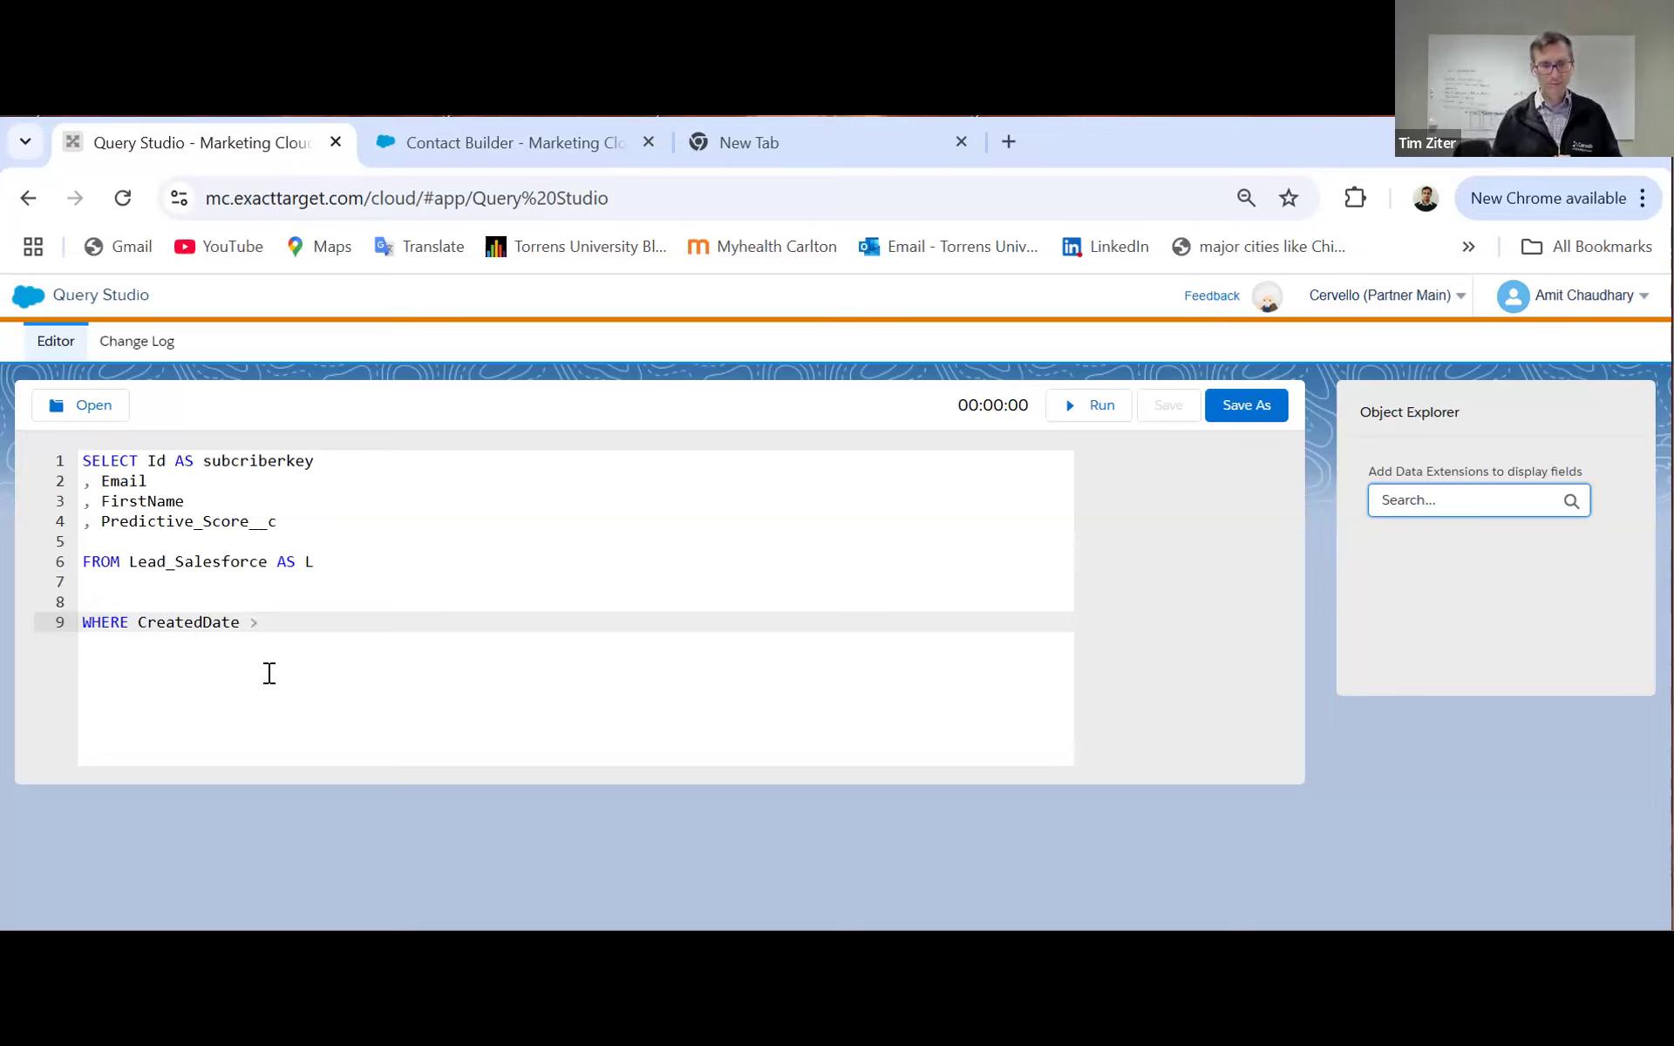
text(=)
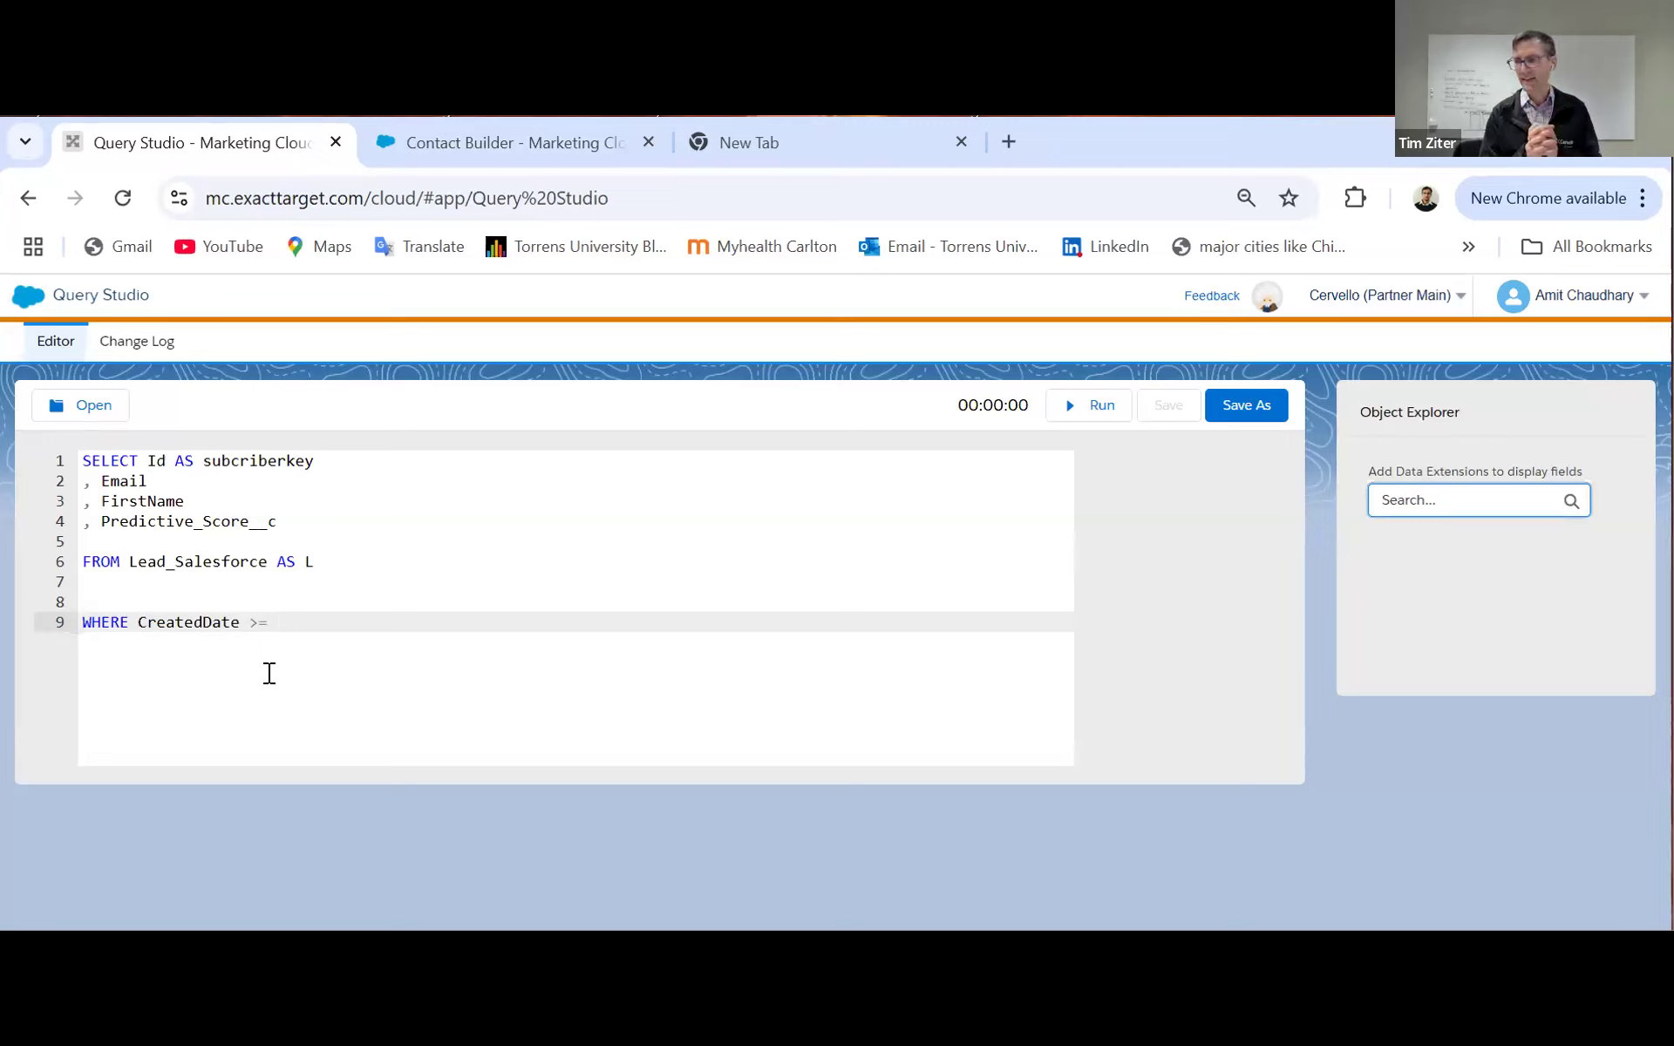
text(DATEADD)
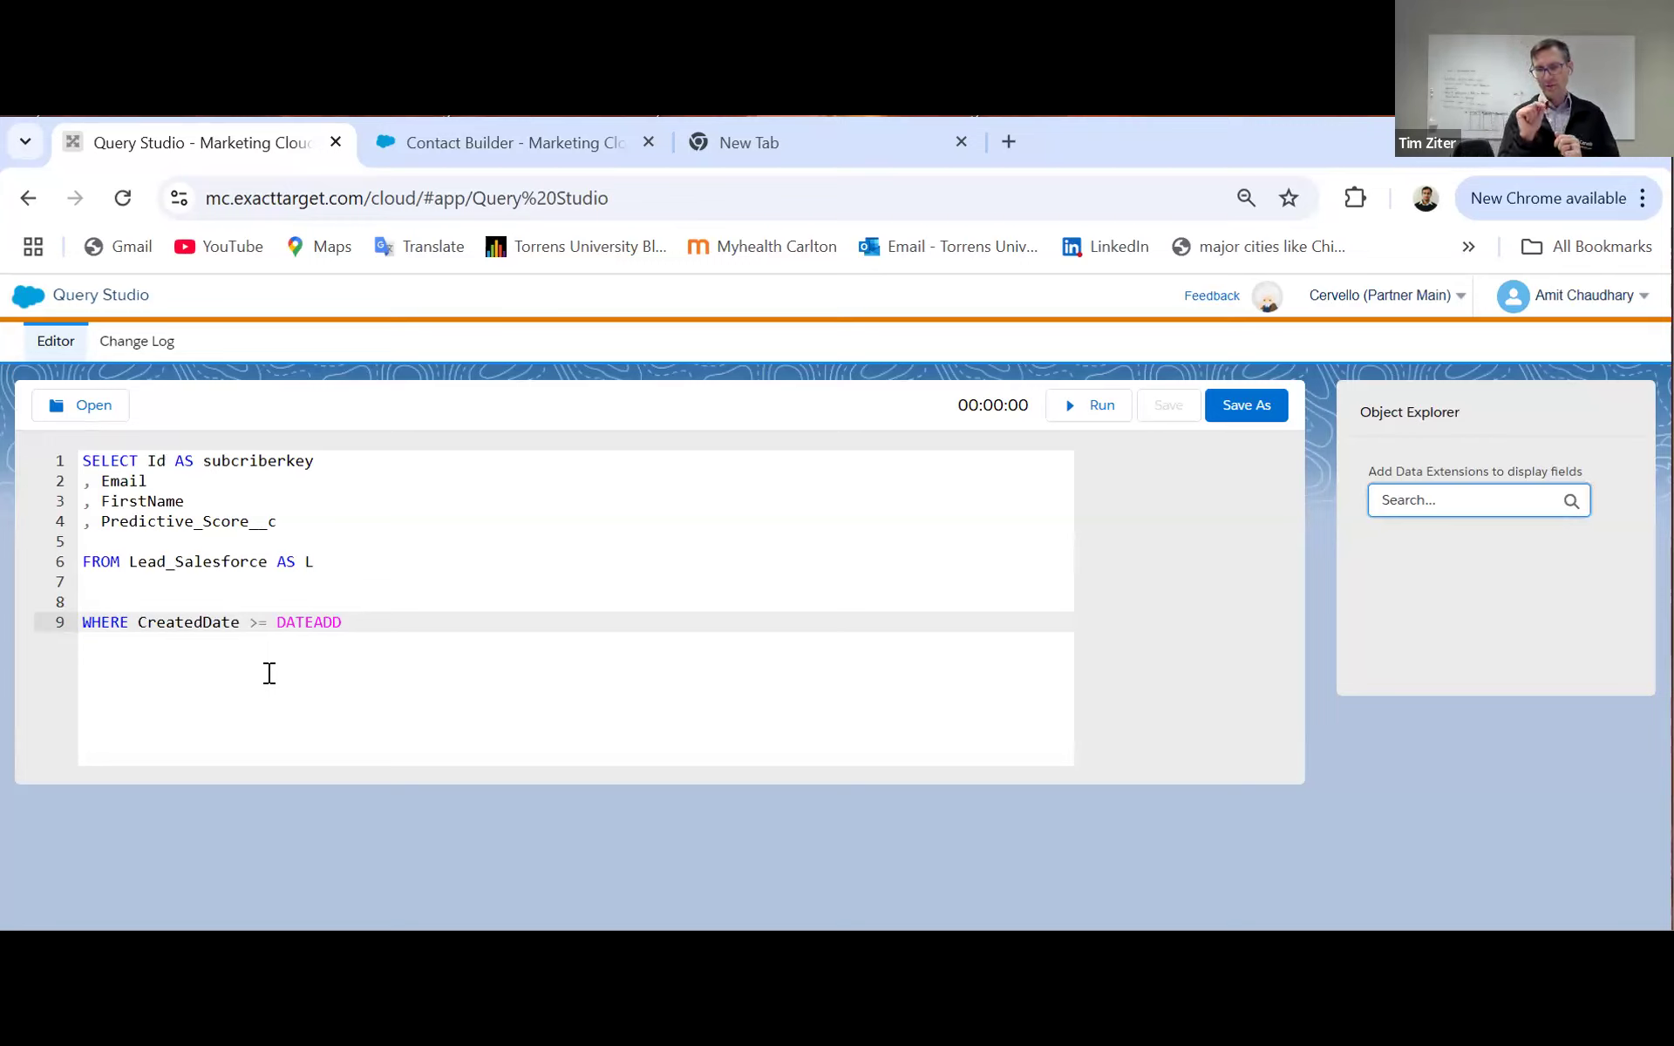
text(()
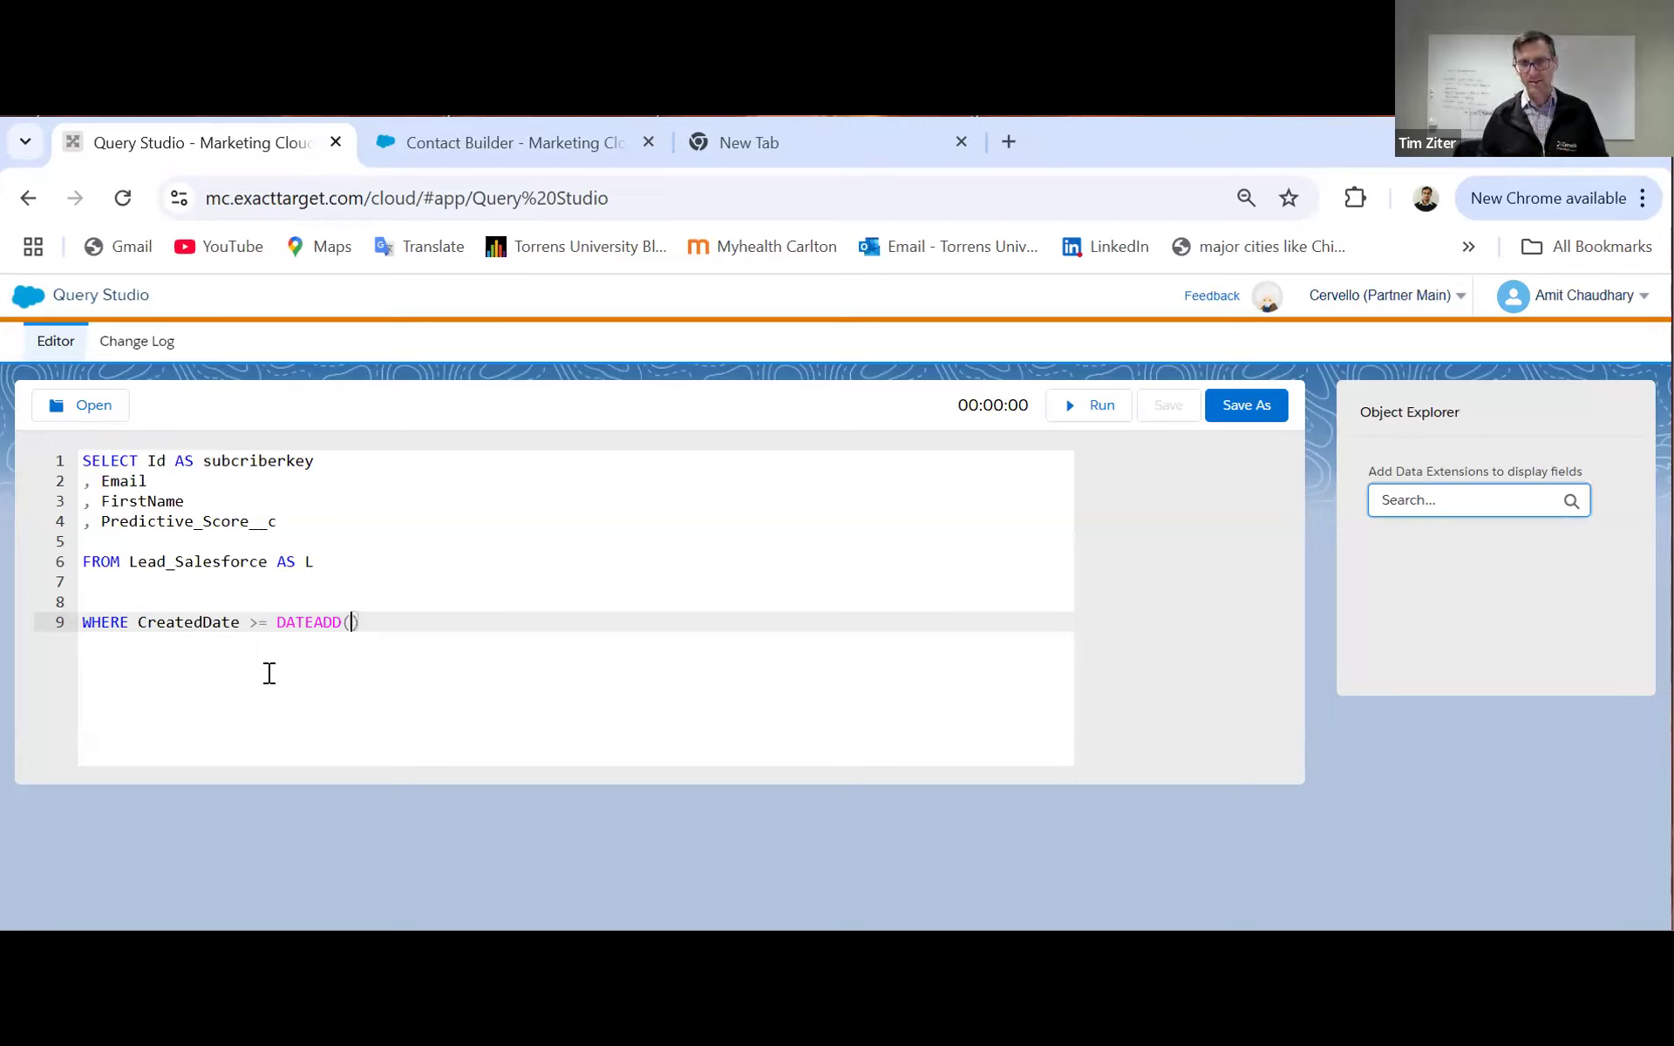
text(DAY )
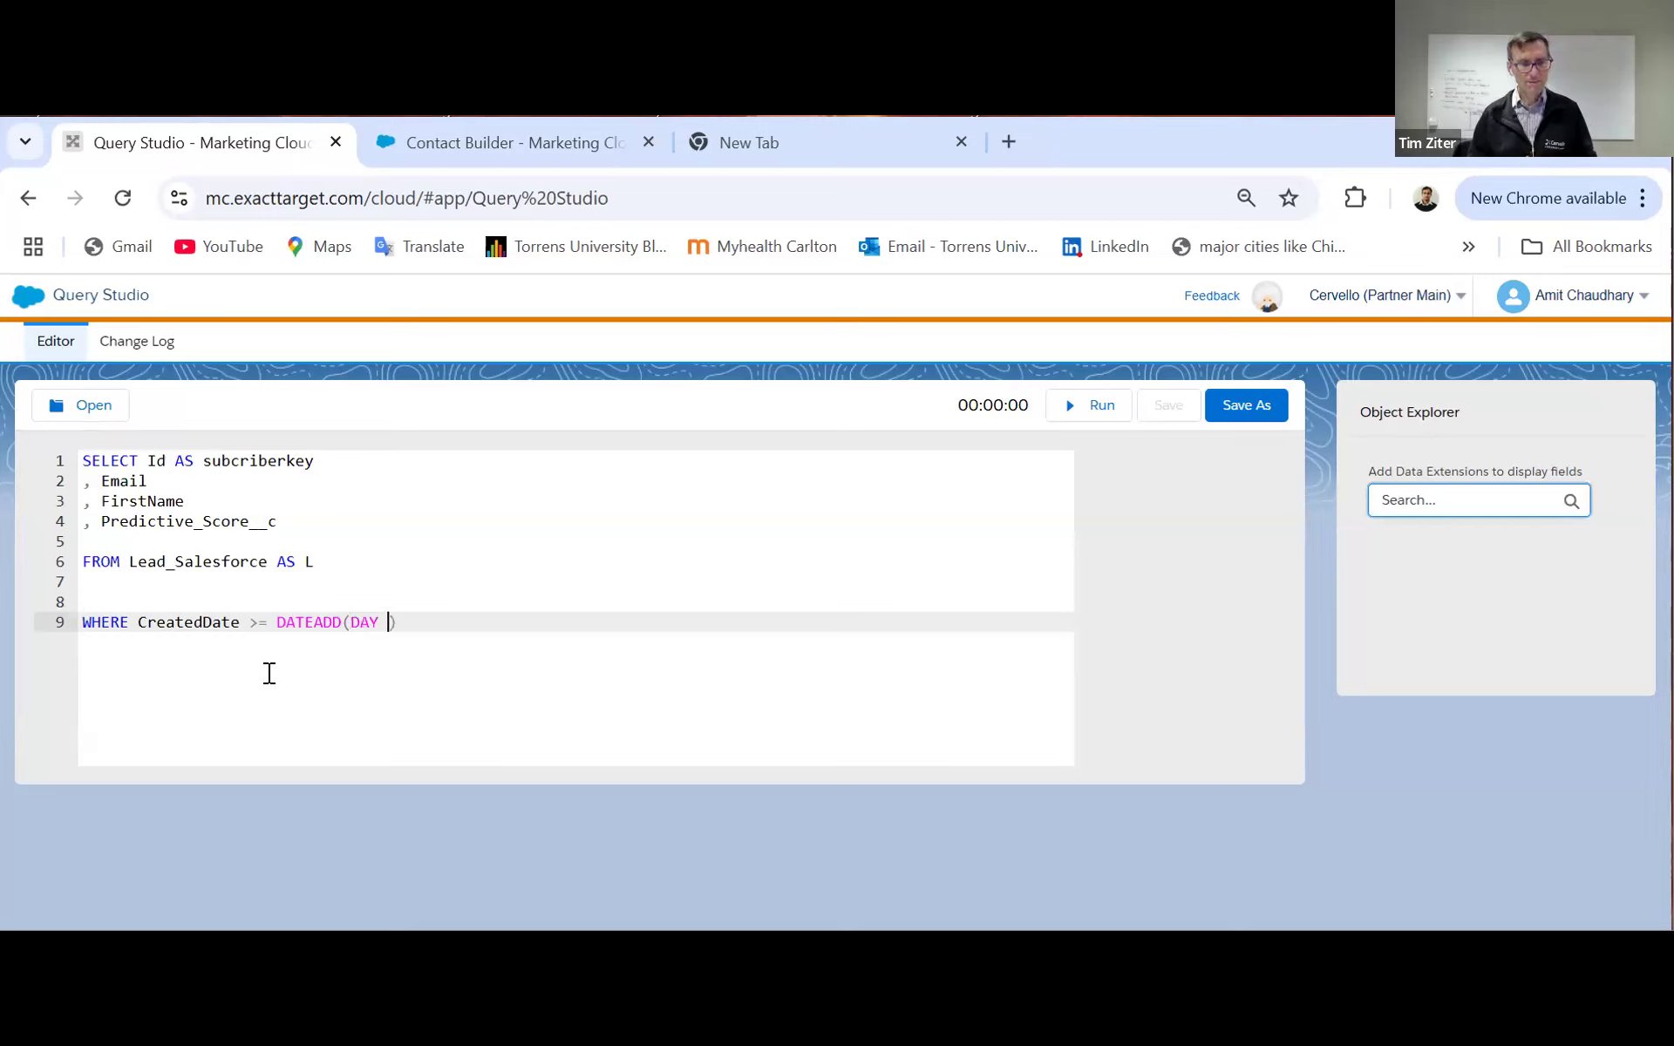
text(,)
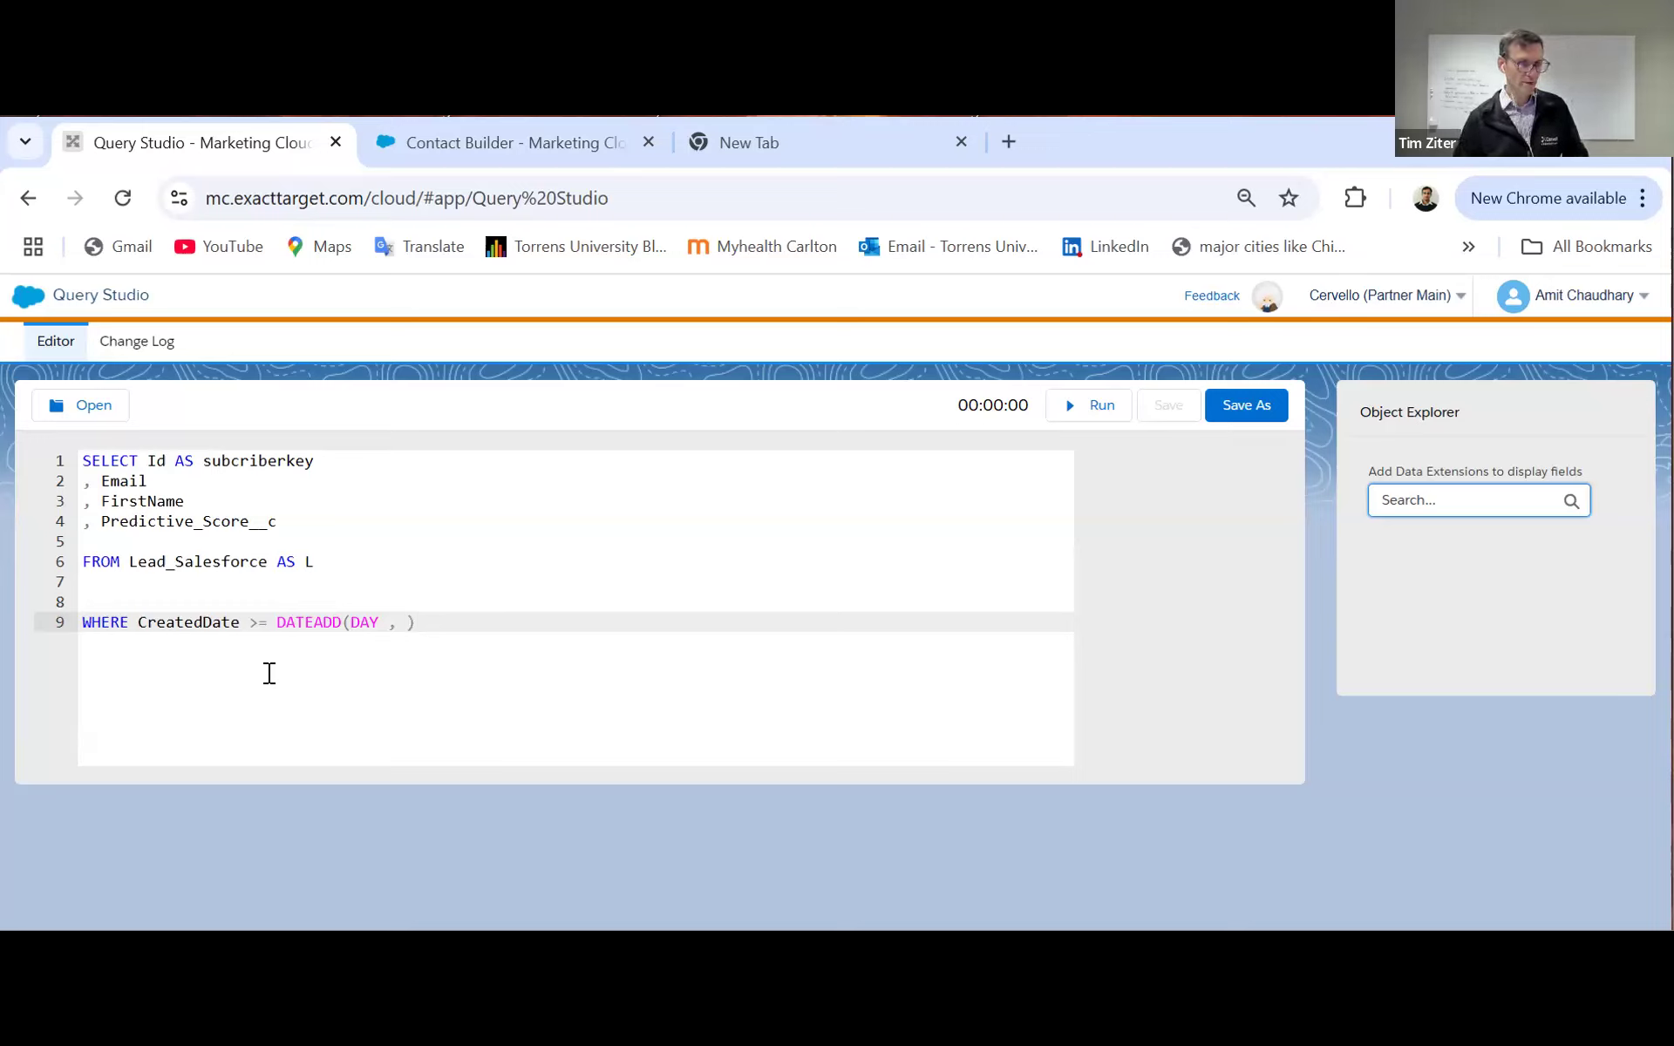
Step: Complete the DATEADD arguments with -1 and GETDATE(), separated by a comma, and run the query
text(1)
key(BackSpace)
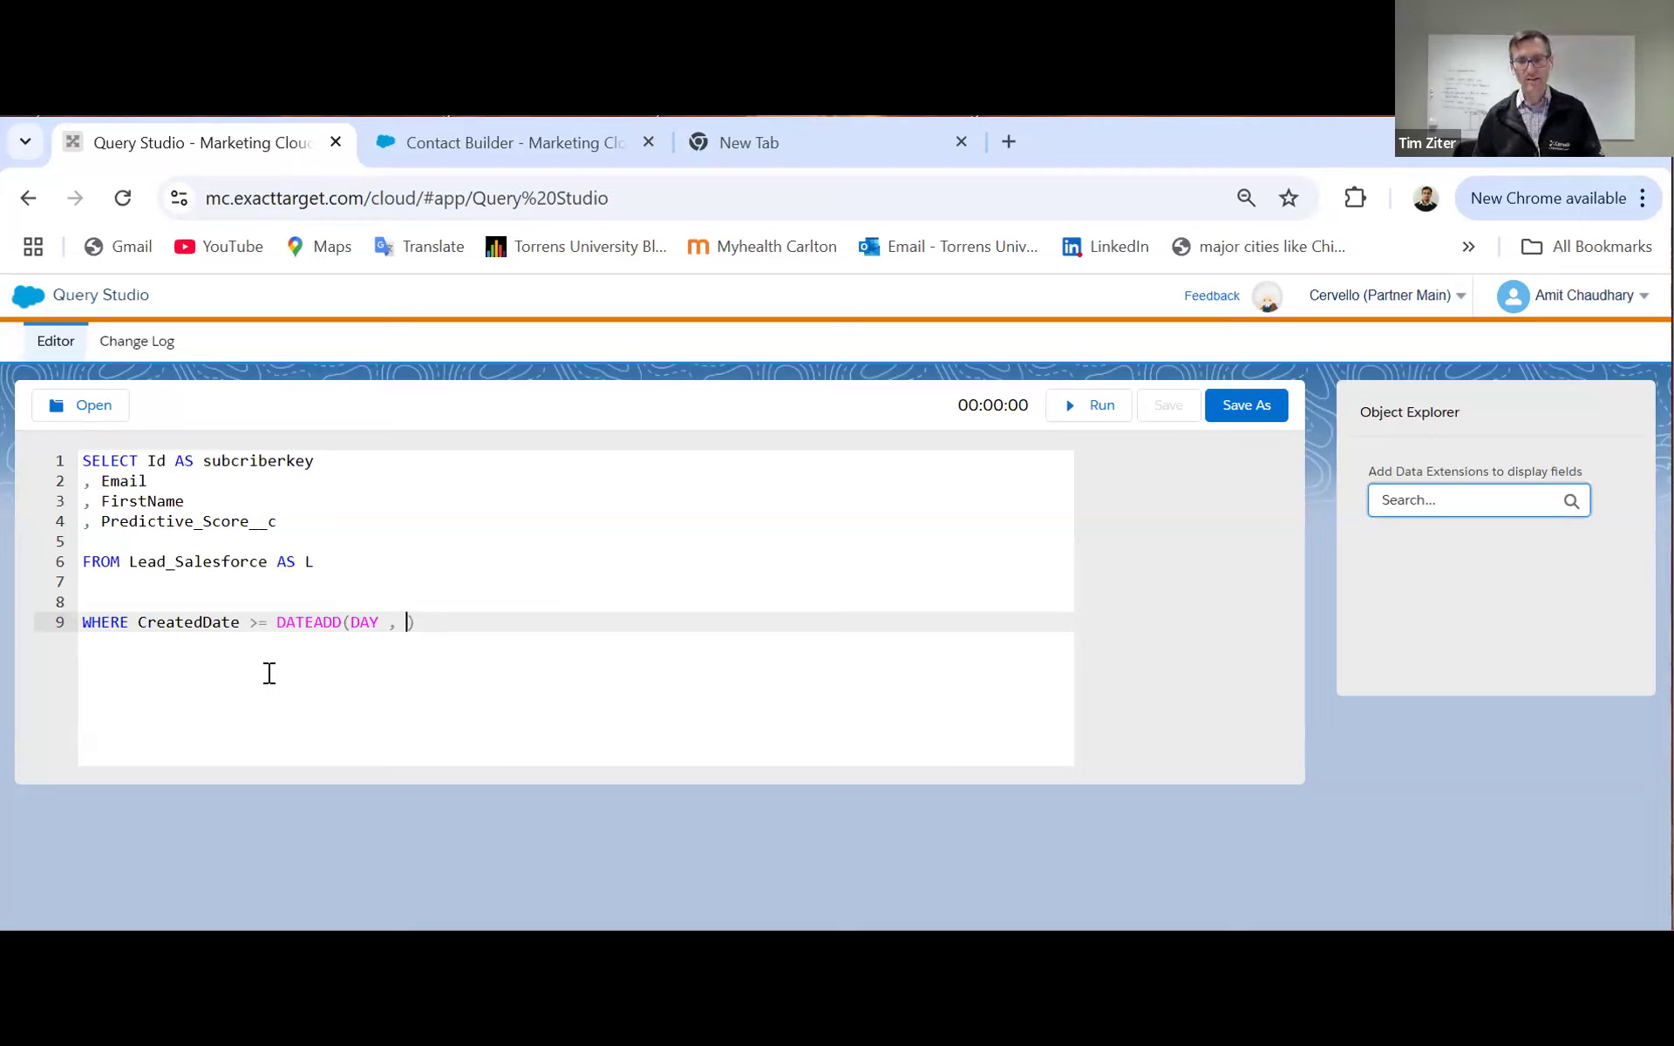
text(-1)
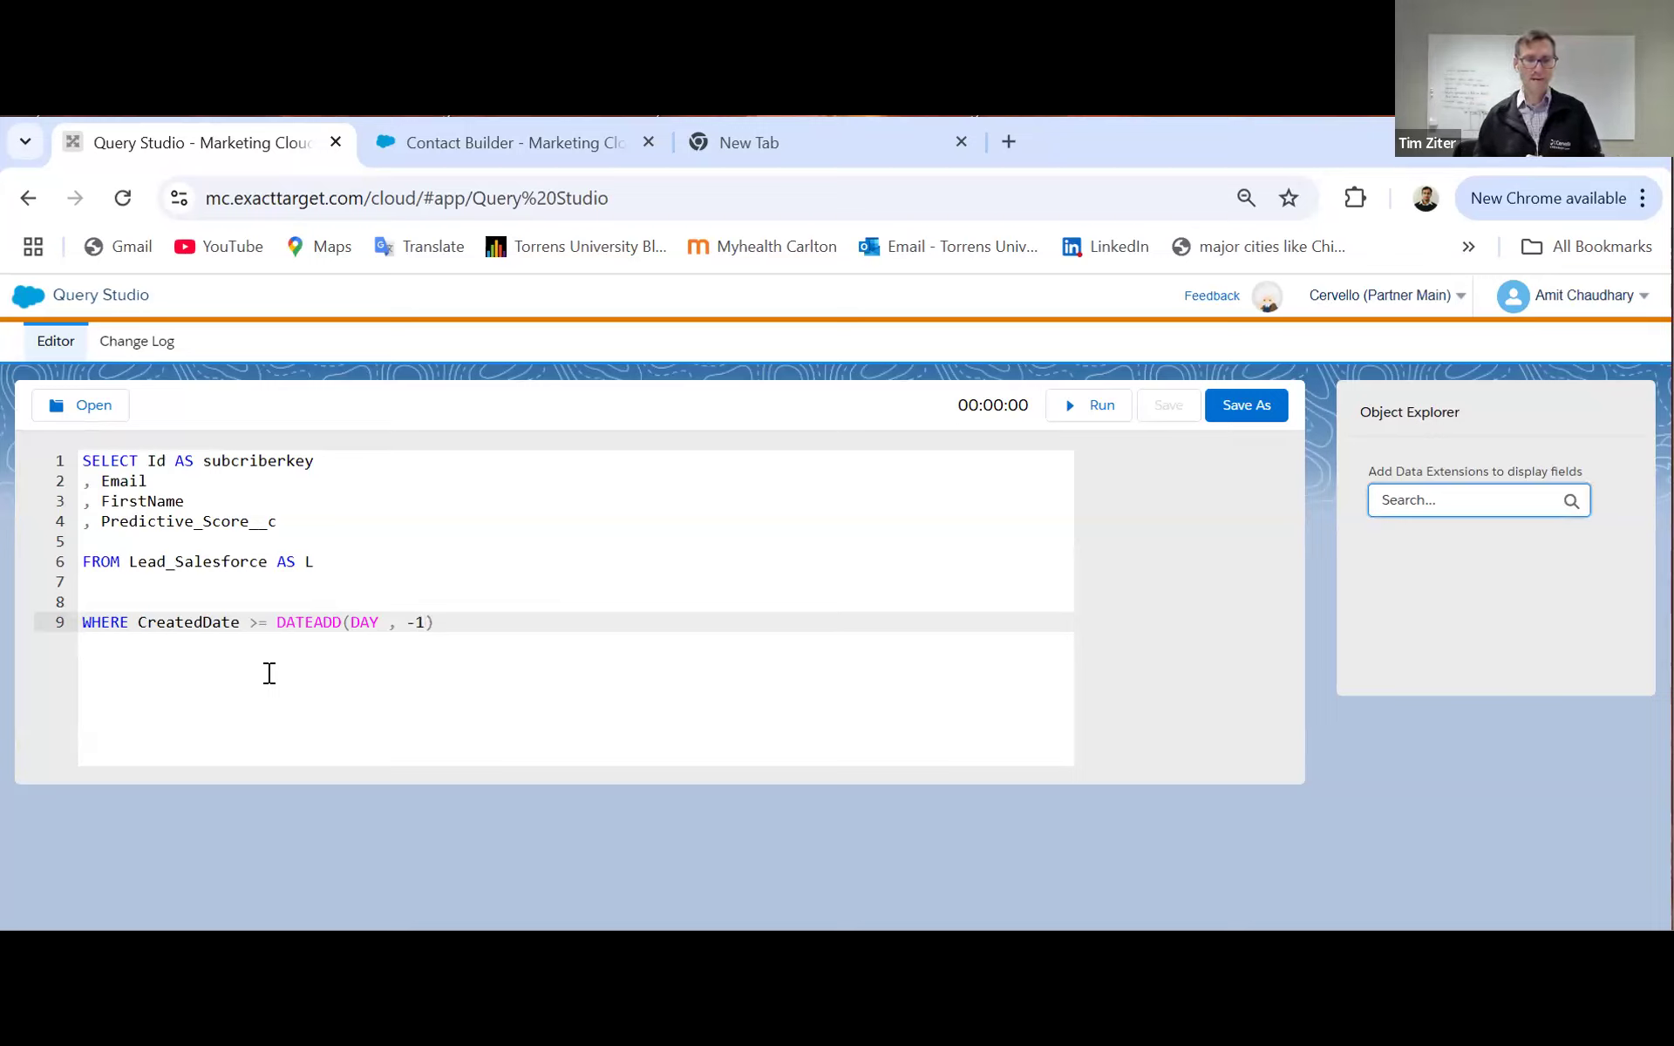
text( , )
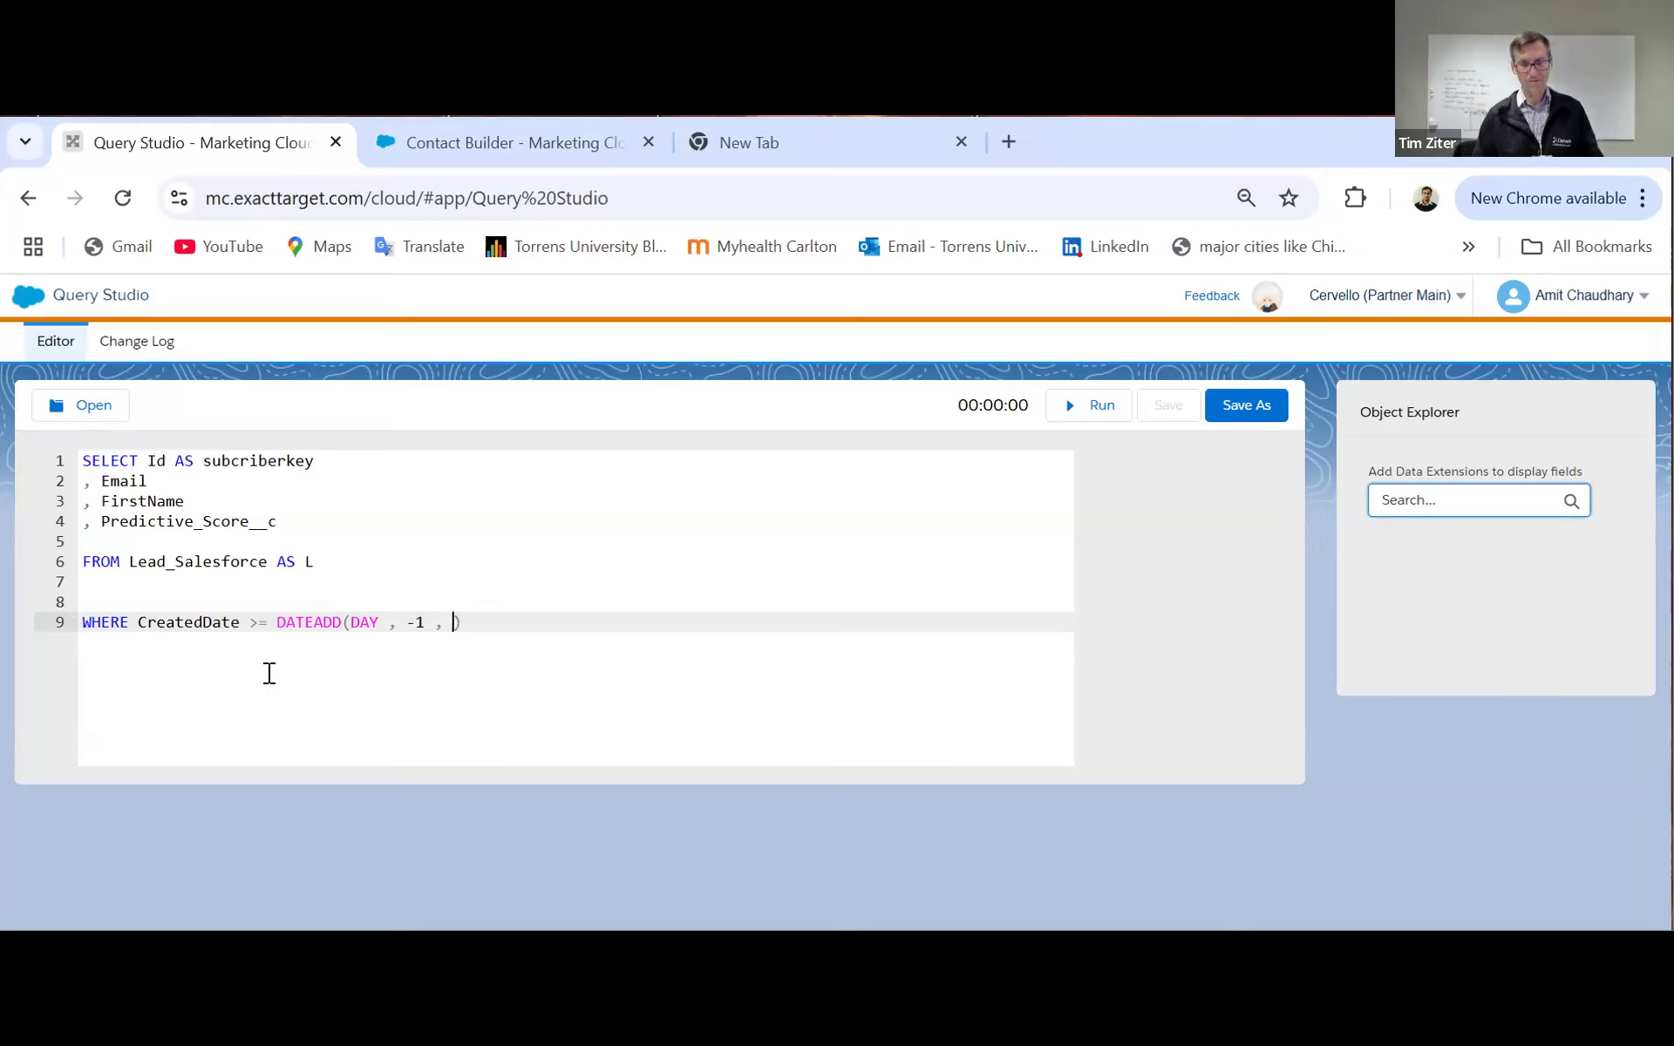
text(GET)
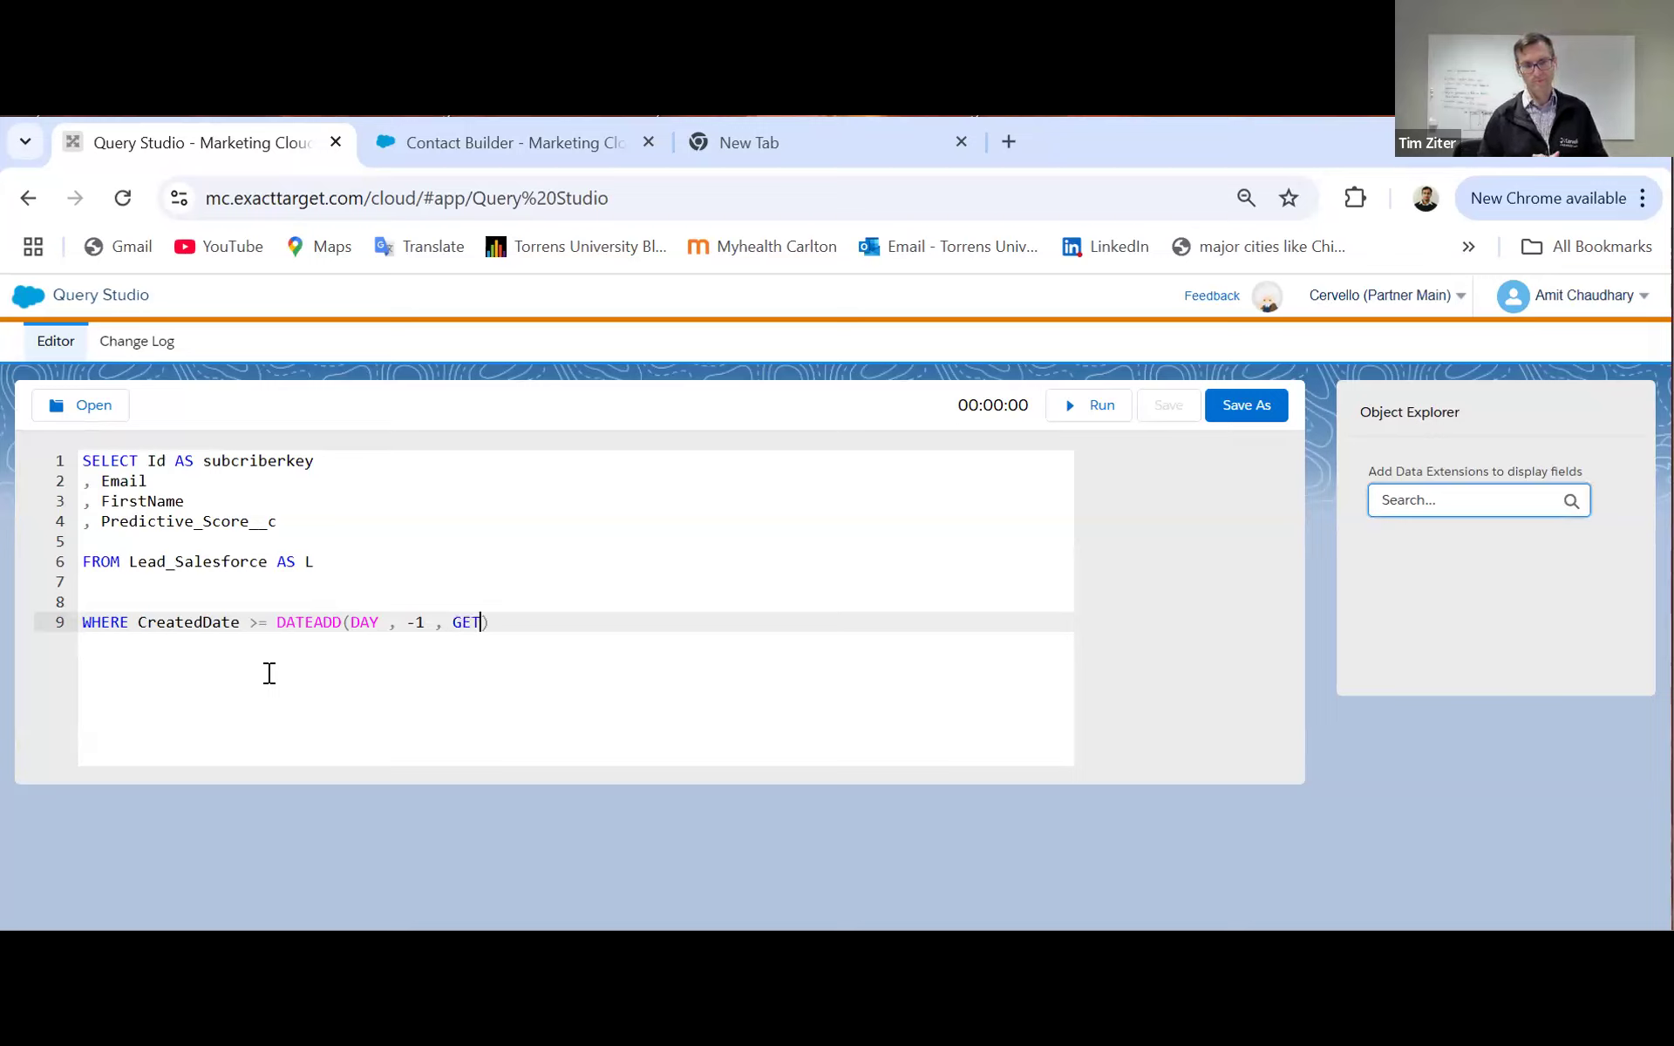
text(DATE)
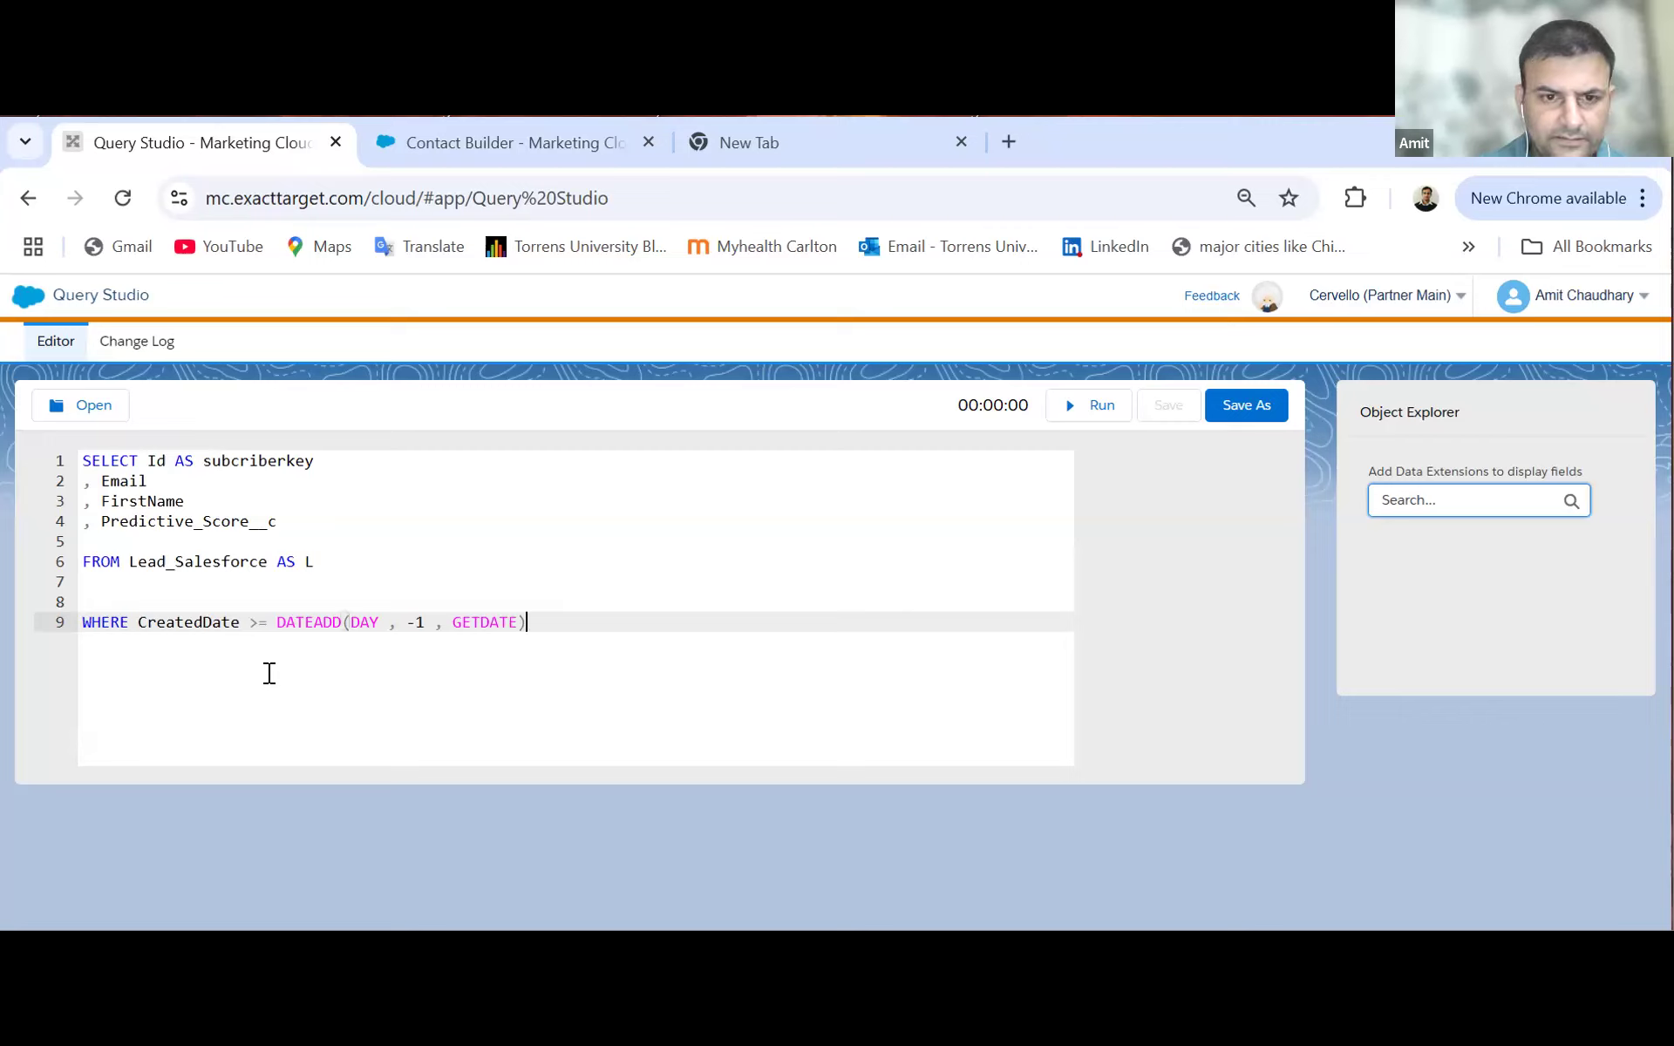
key(Left)
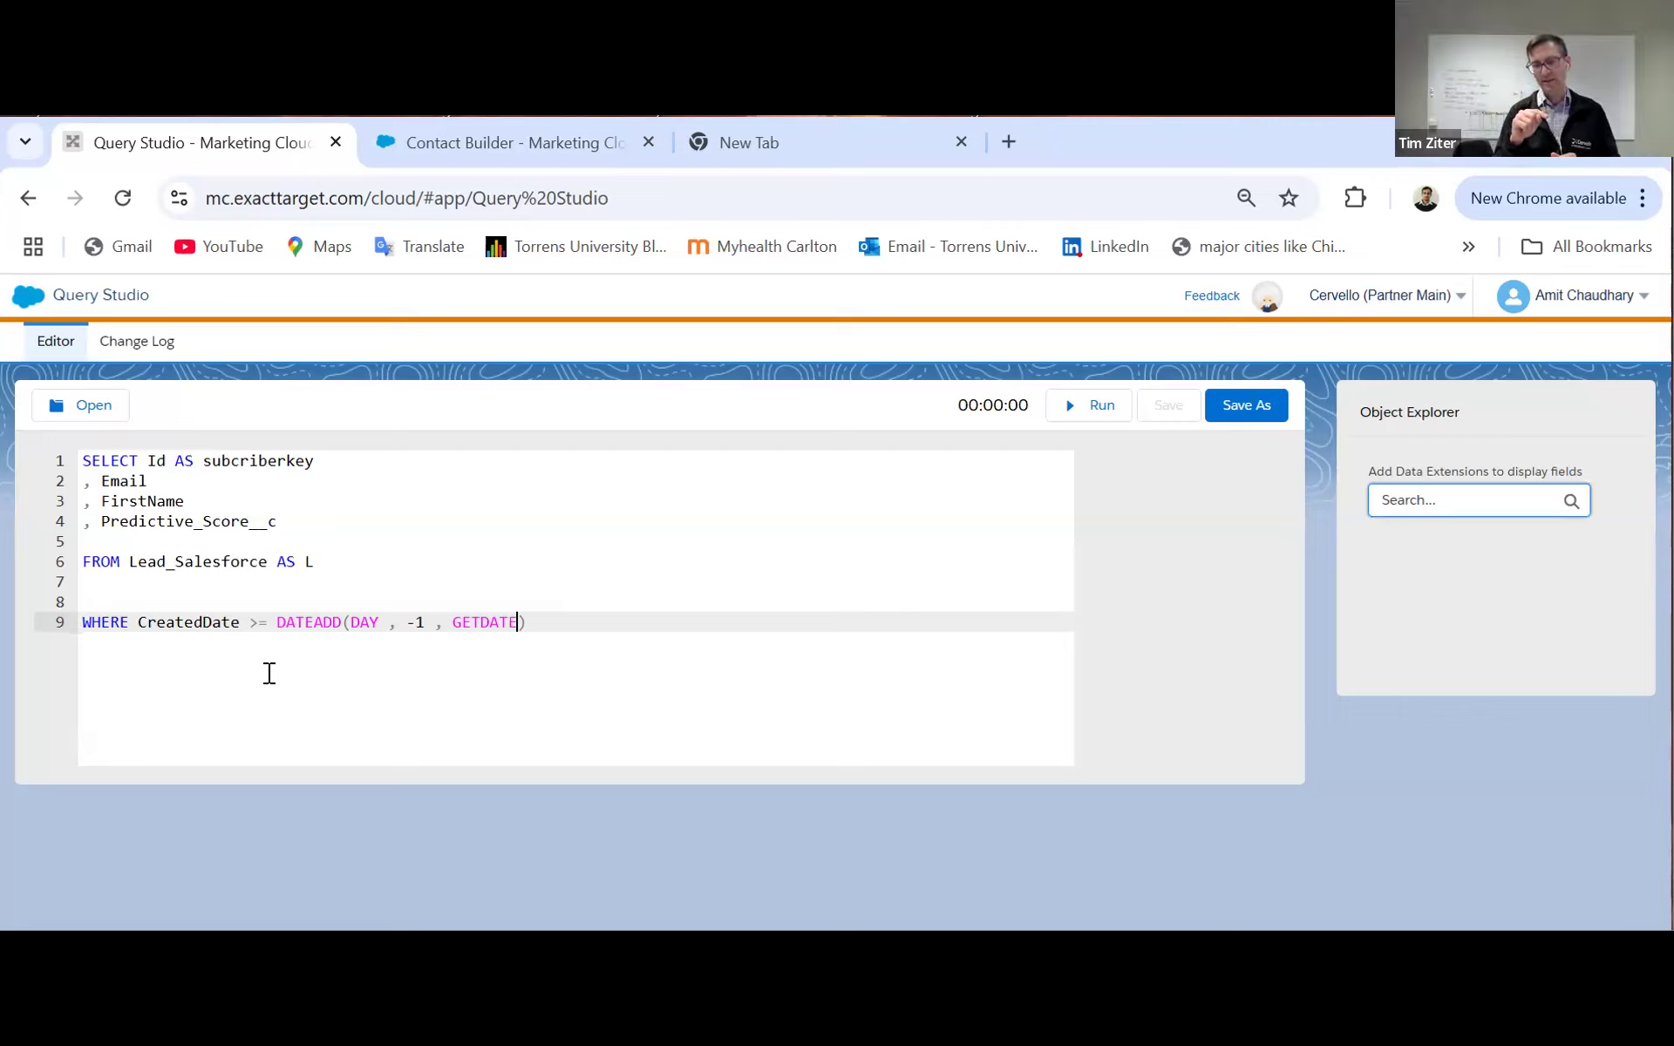
text(())
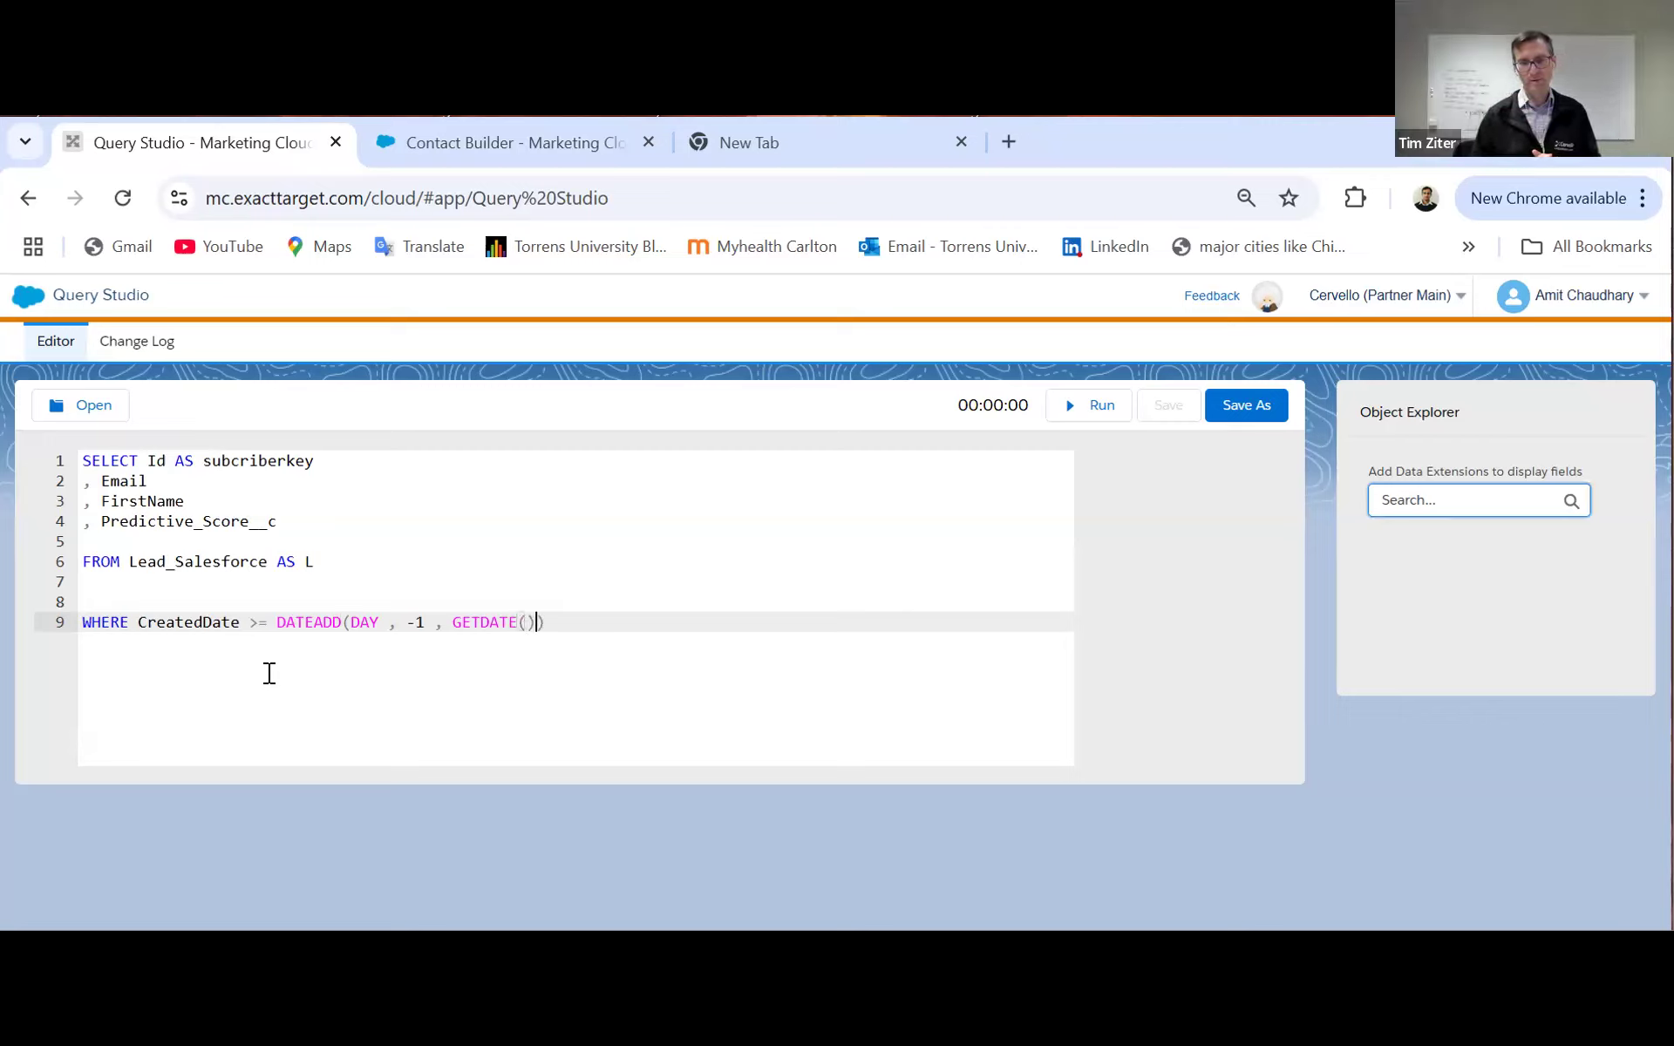
key(Left)
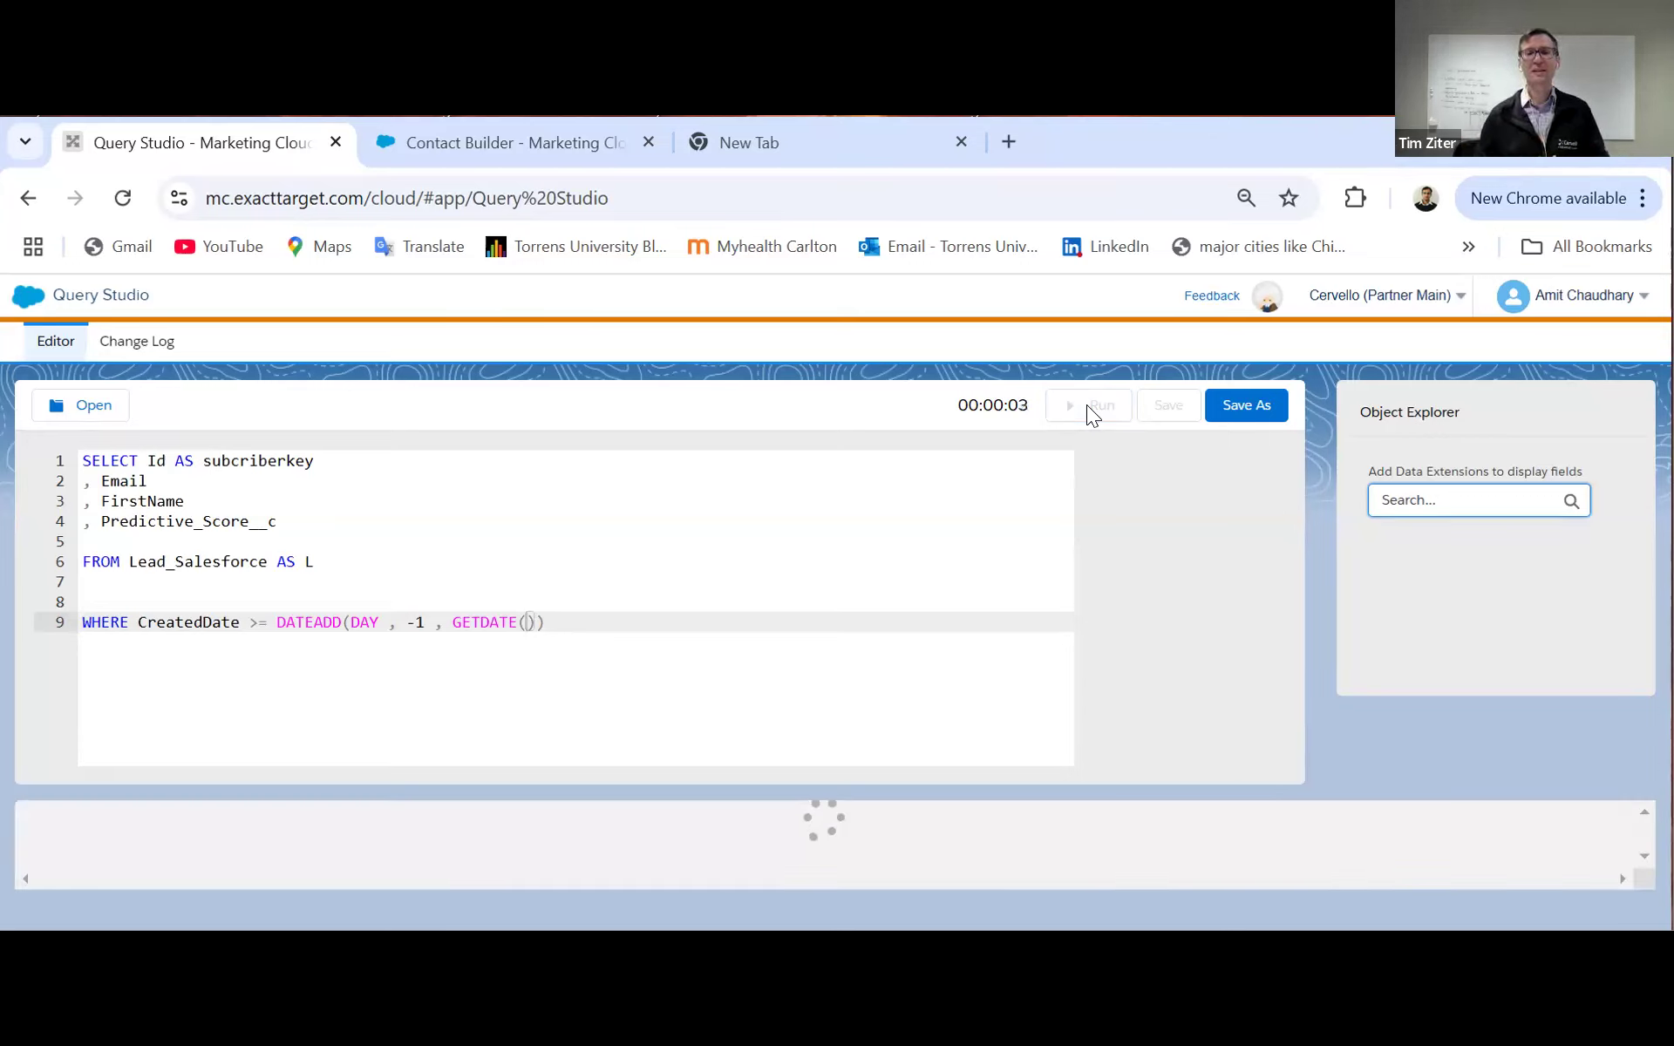
click(660, 520)
key(ctrl+a)
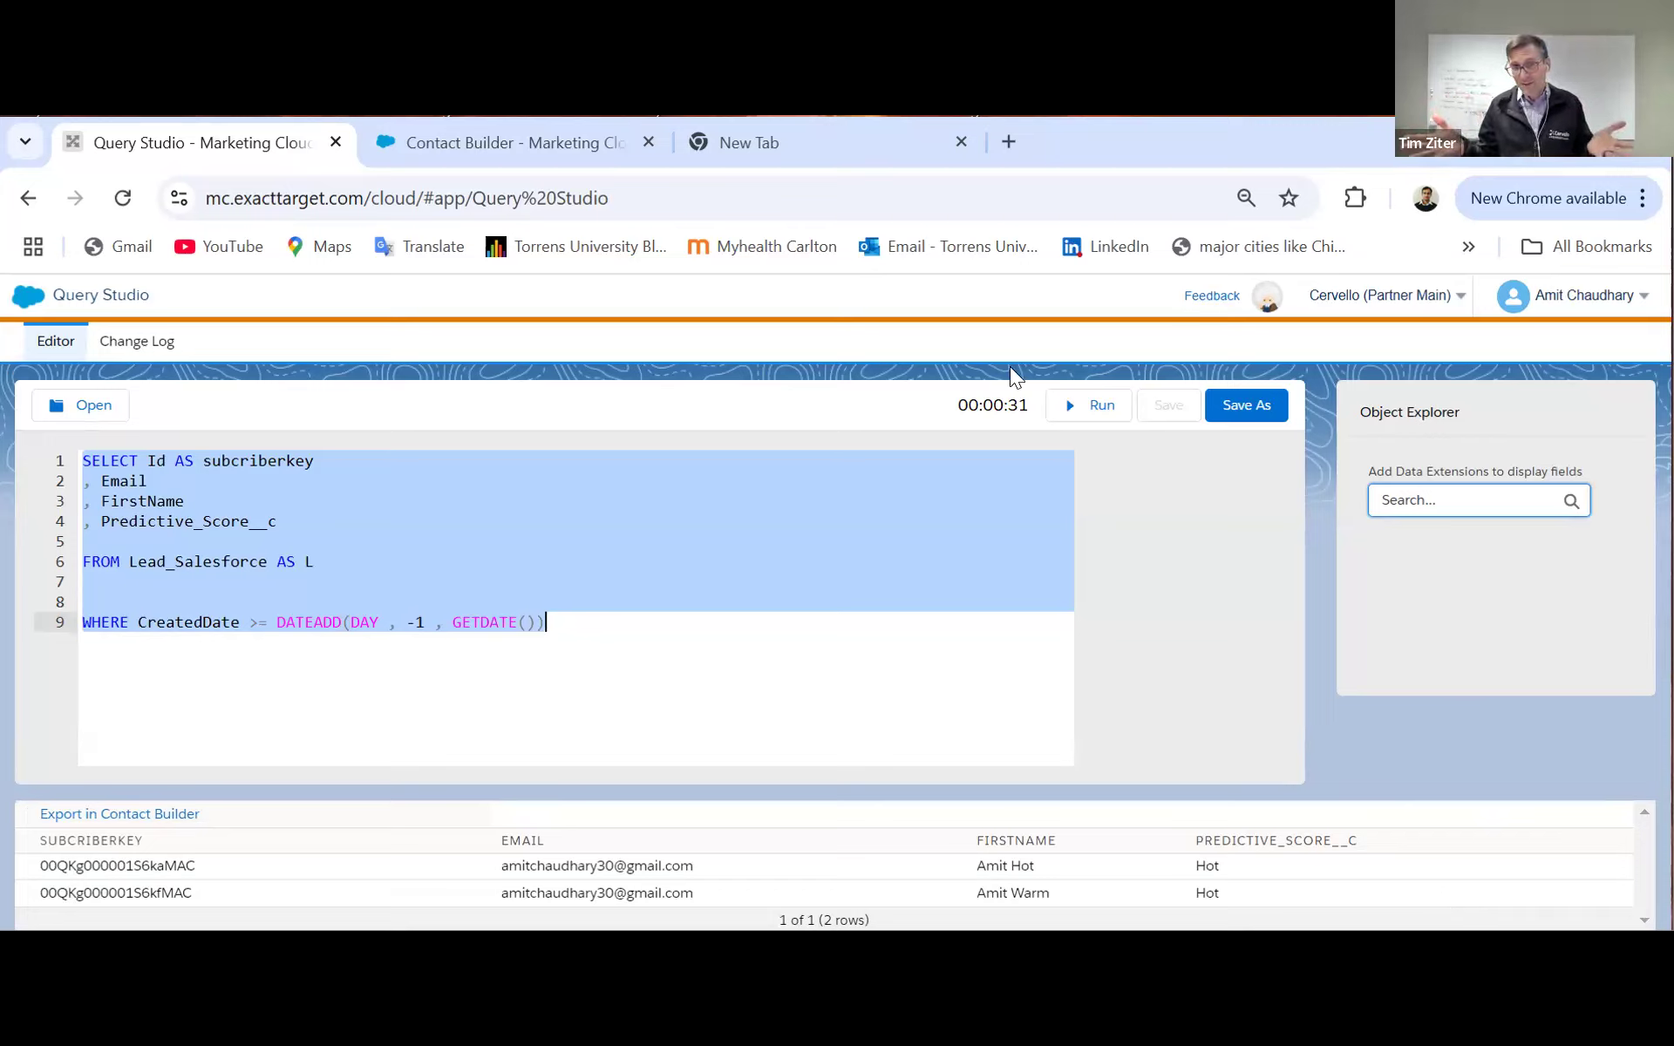
drag(963, 398, 1035, 404)
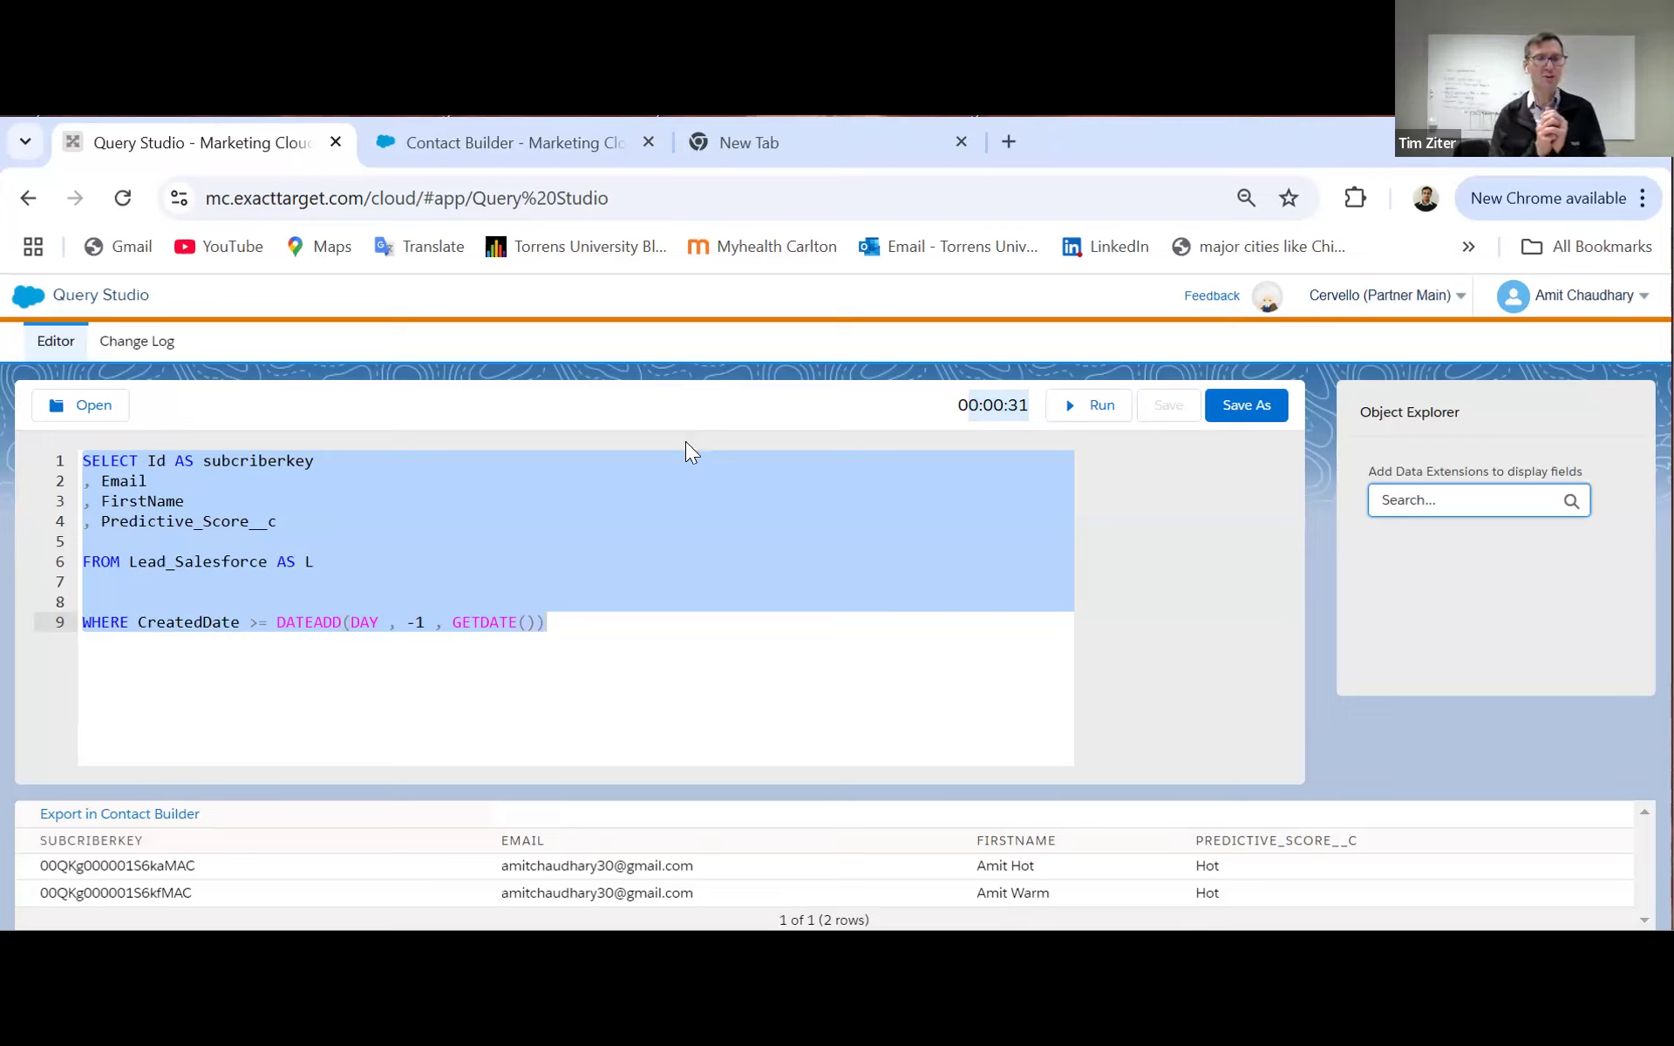
Step: Duplicate the Contact Builder browser tab holding Lead_Salesforce and switch to the duplicate
click(513, 153)
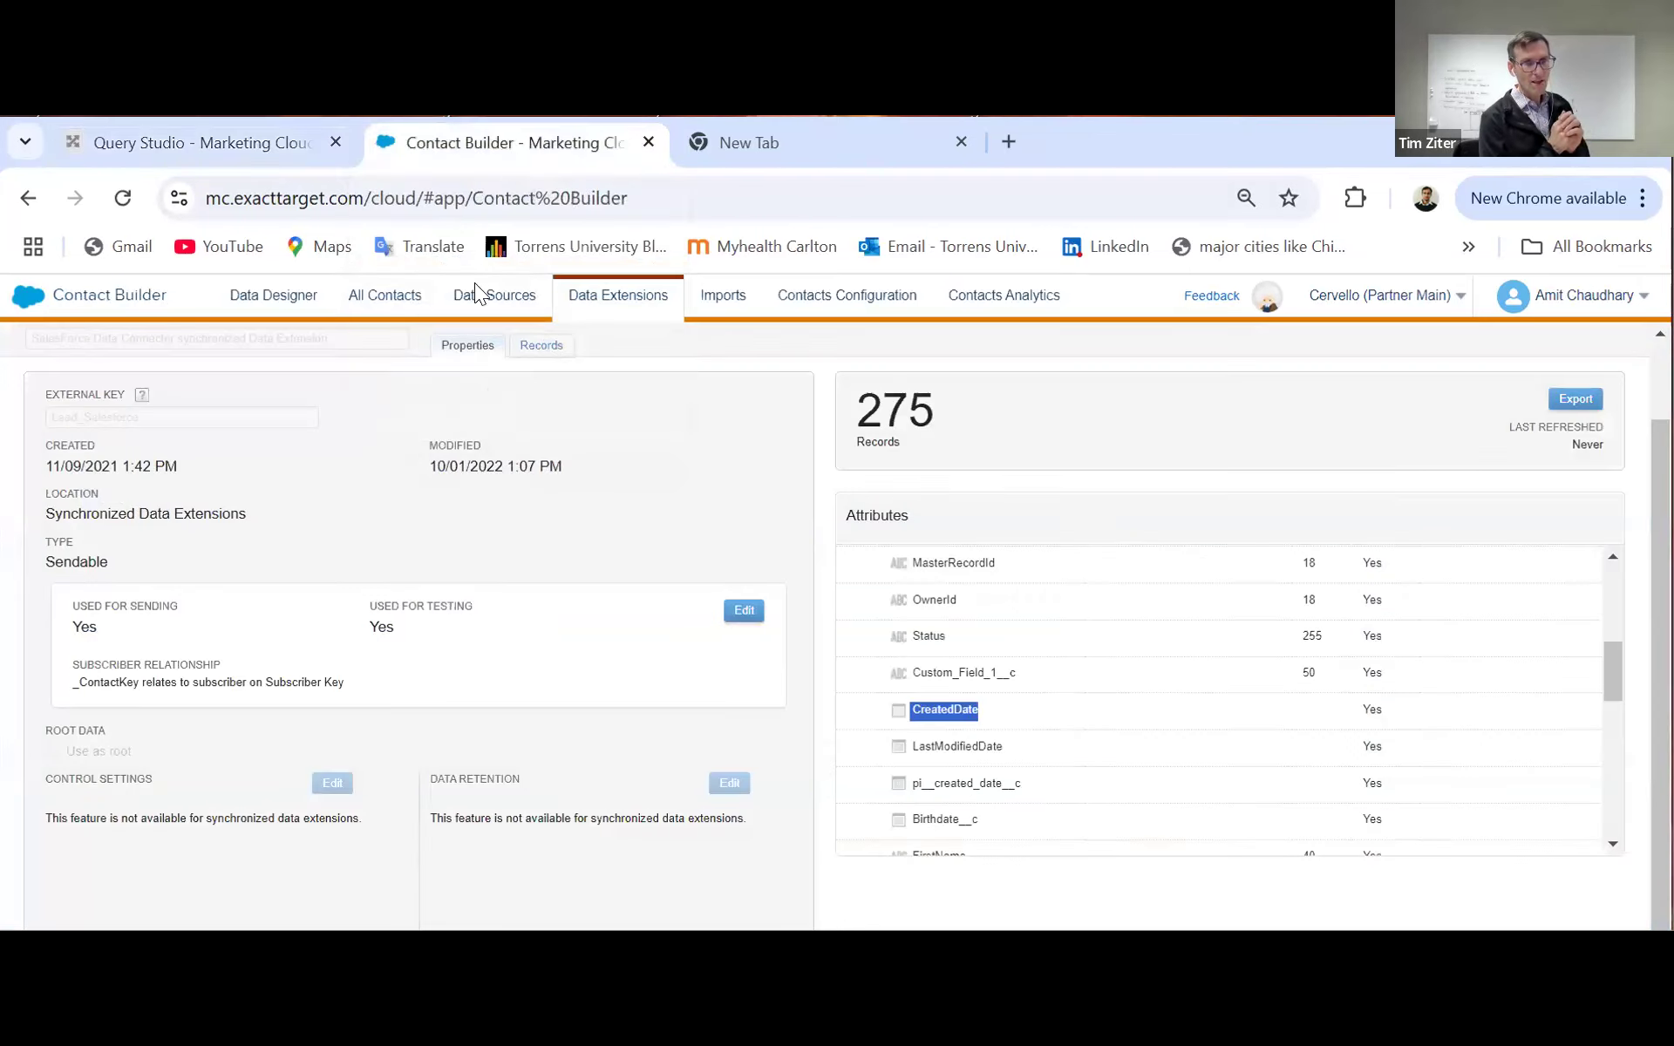
scroll(495, 427, up, 1)
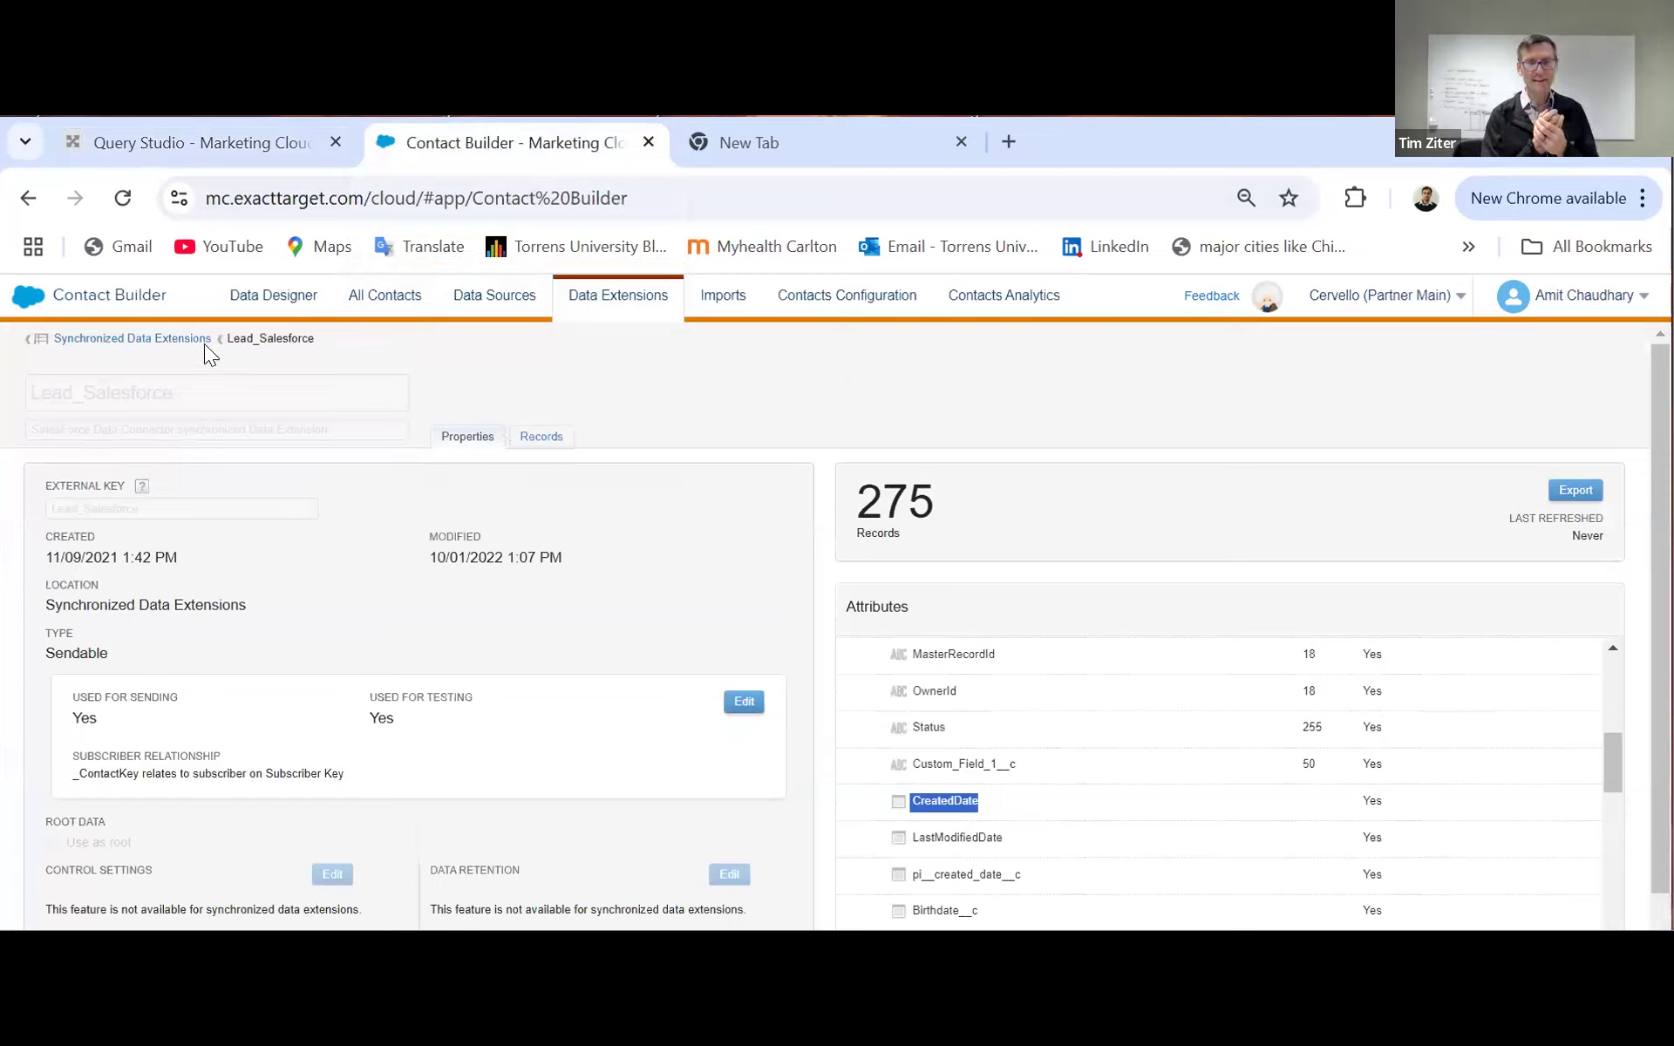
right_click(560, 150)
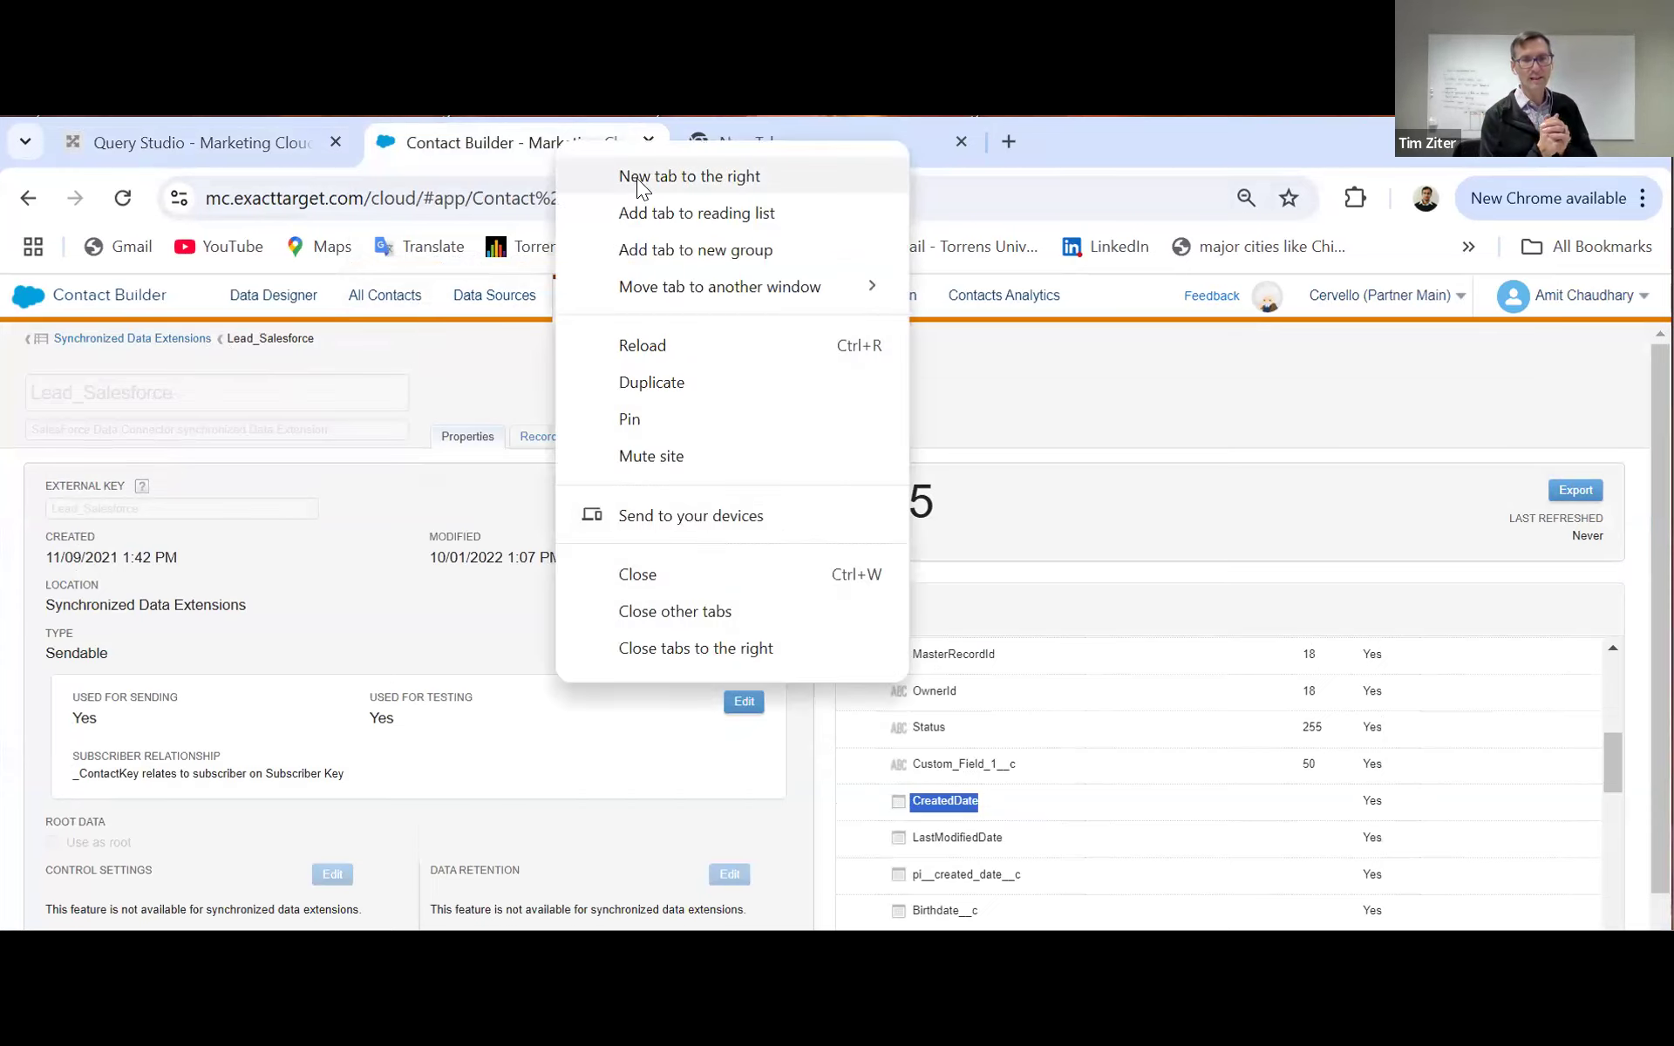
click(650, 381)
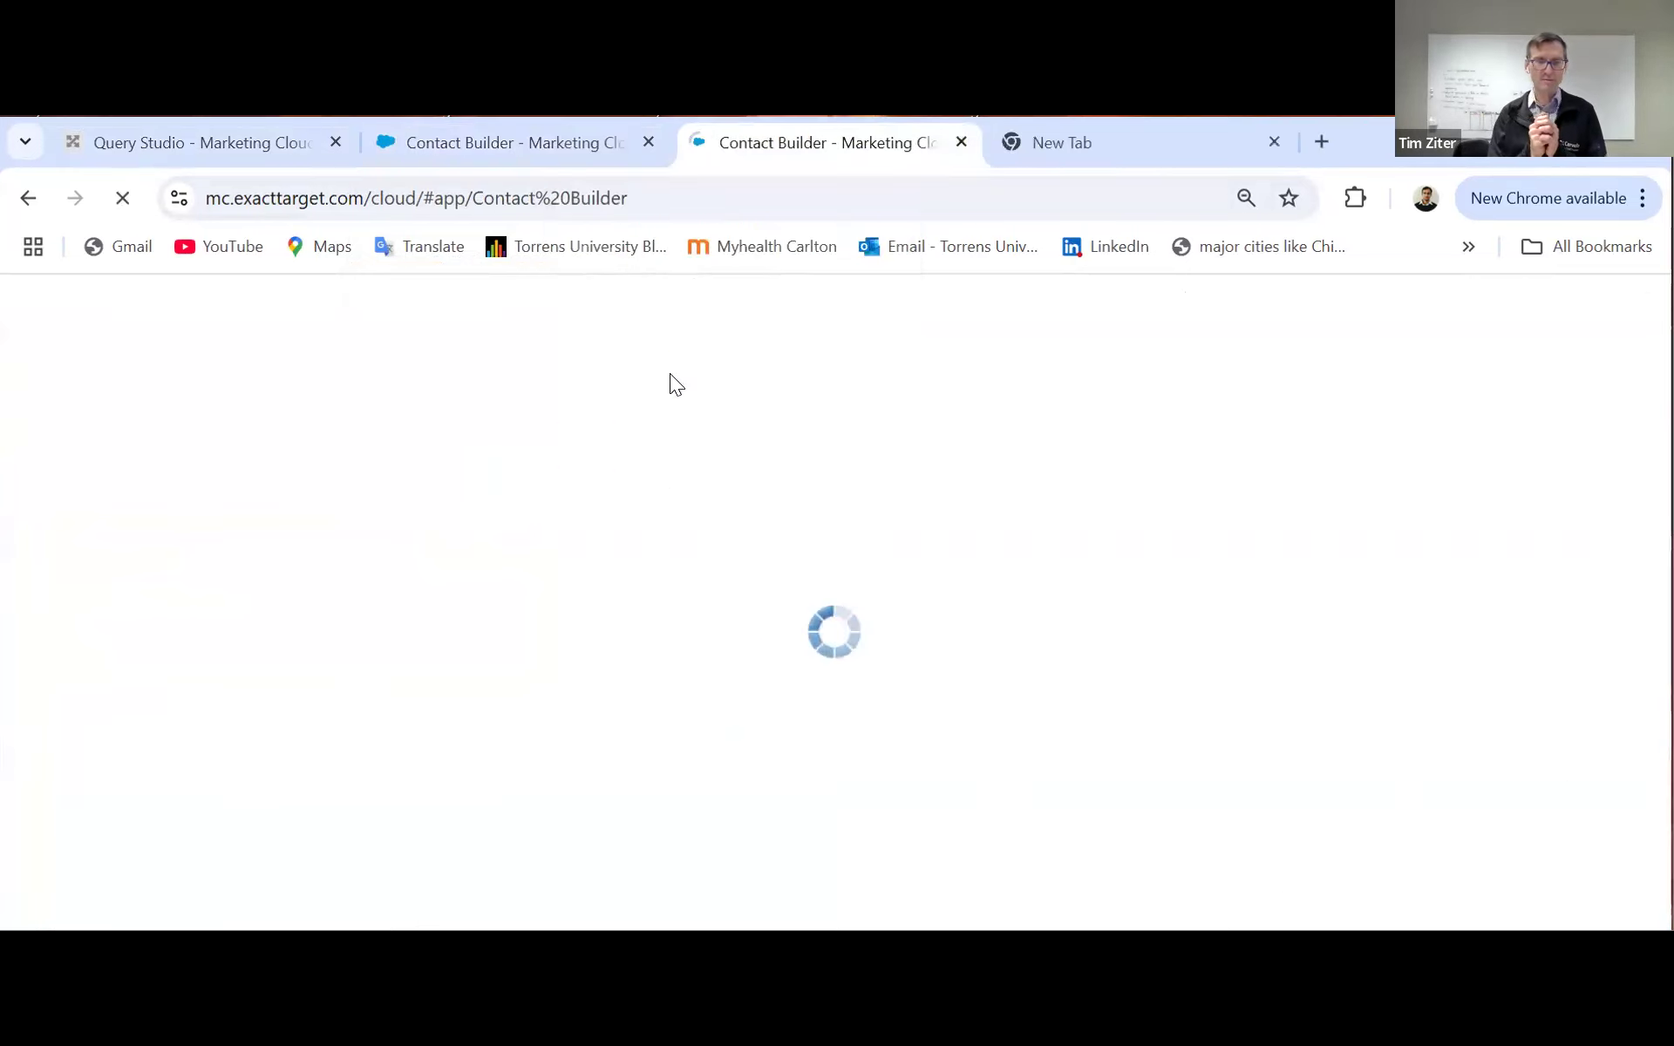
click(523, 162)
click(752, 157)
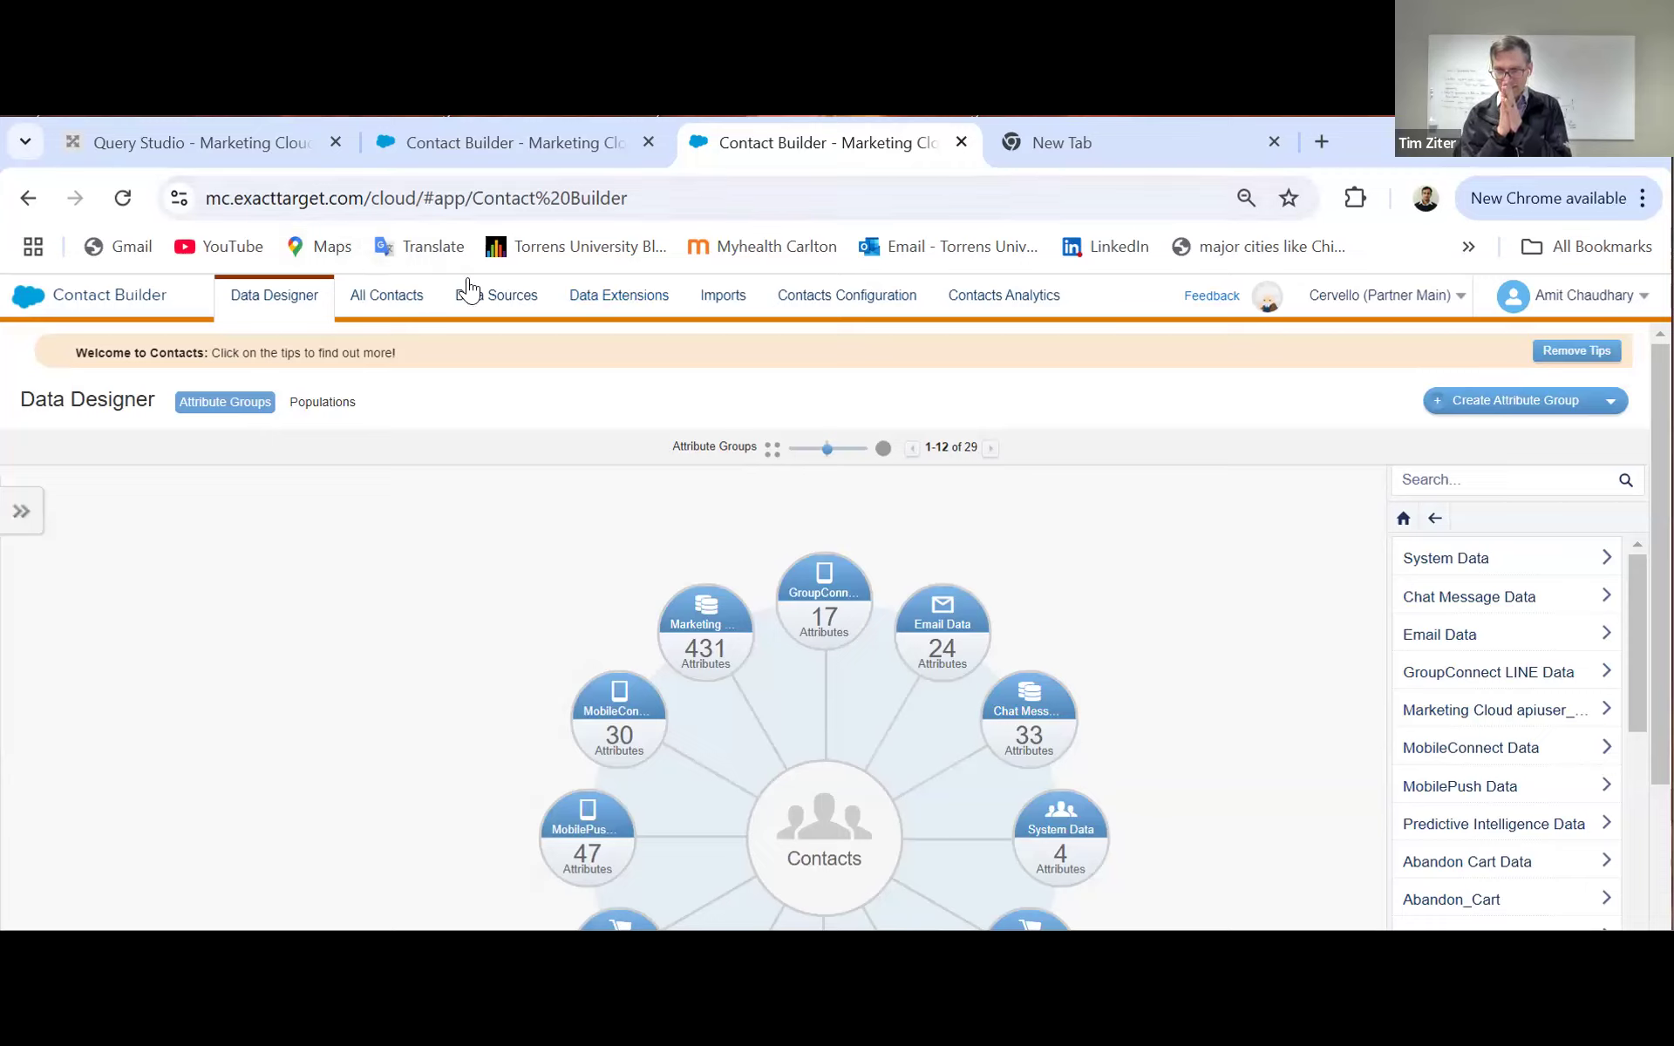
Step: In the duplicated Contact Builder, go to Data Extensions, dismiss the introduction and list the Synchronized Data Extensions folder
click(615, 305)
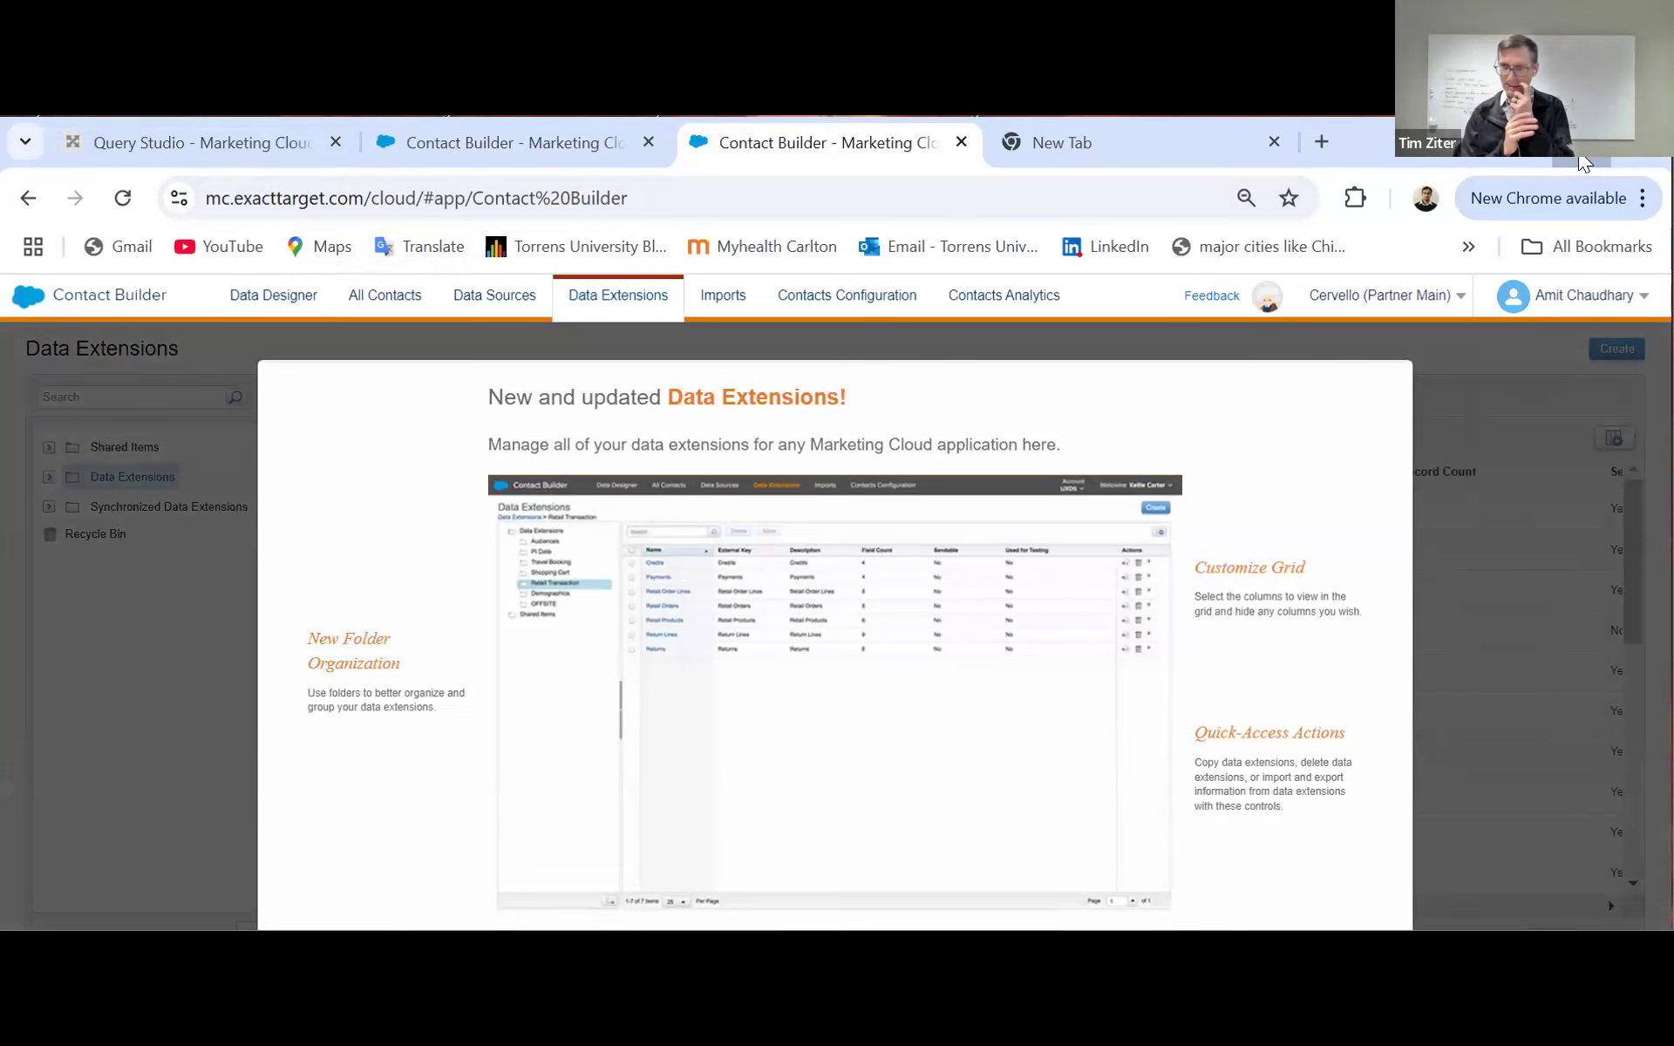
click(1362, 963)
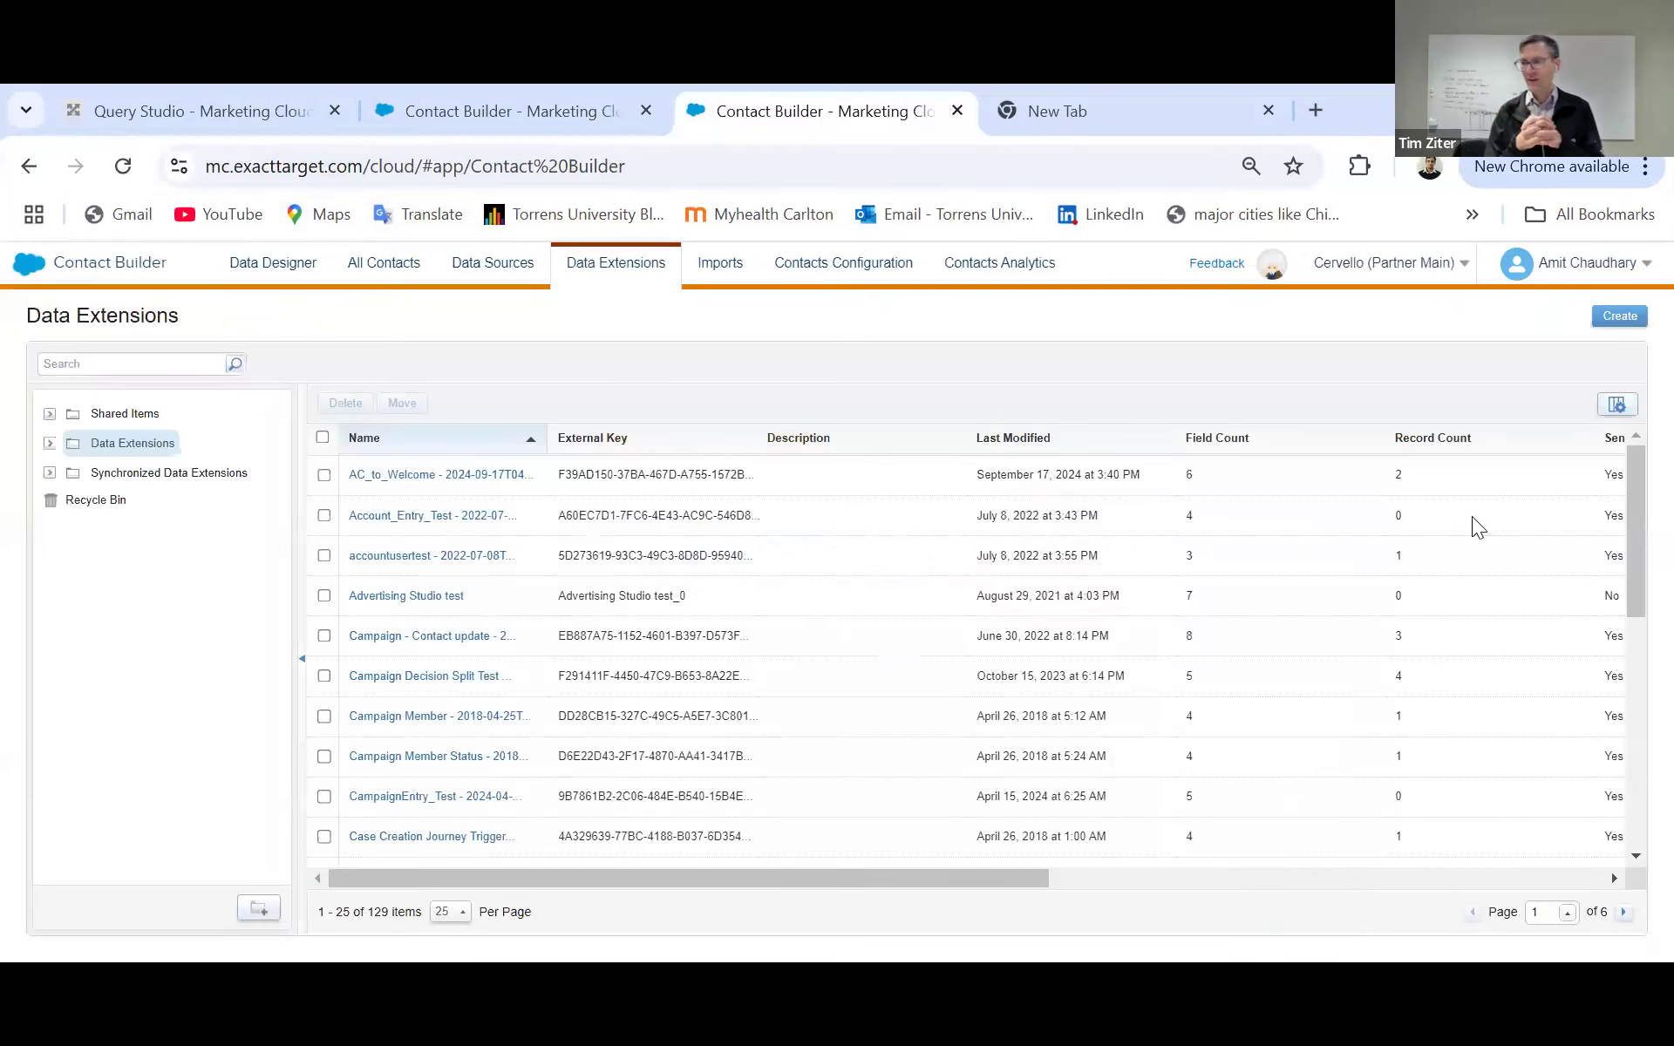
click(112, 479)
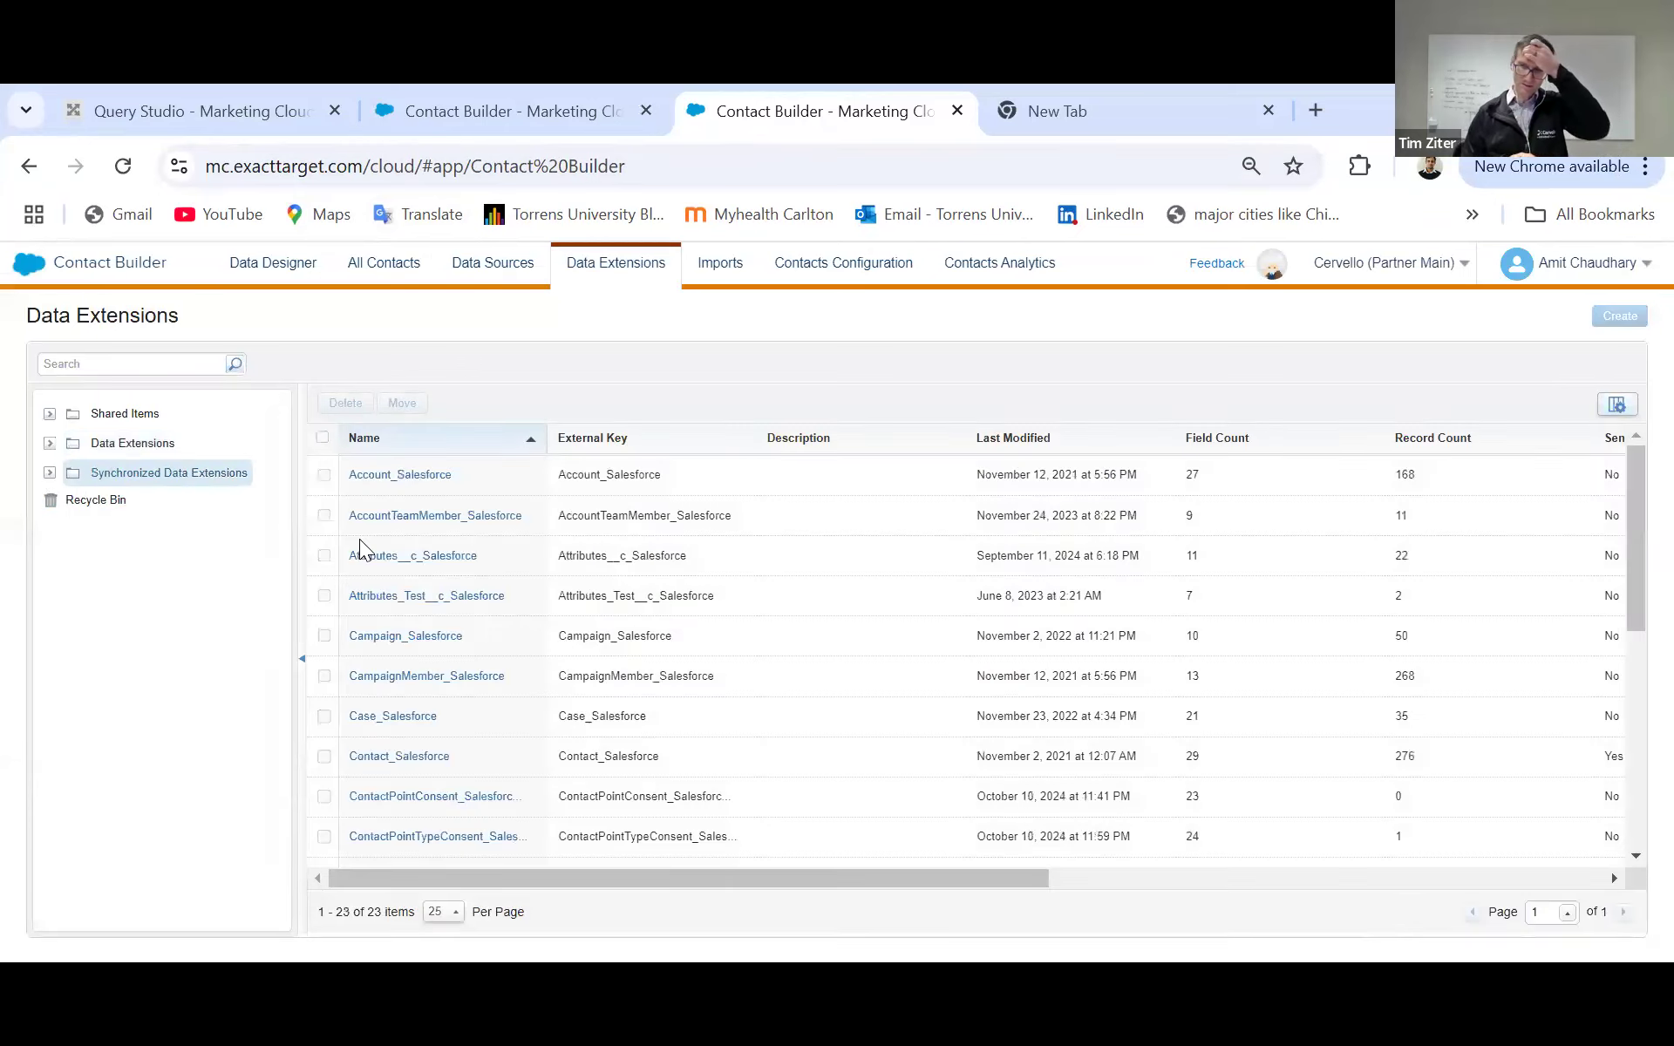
scroll(487, 647, down, 5)
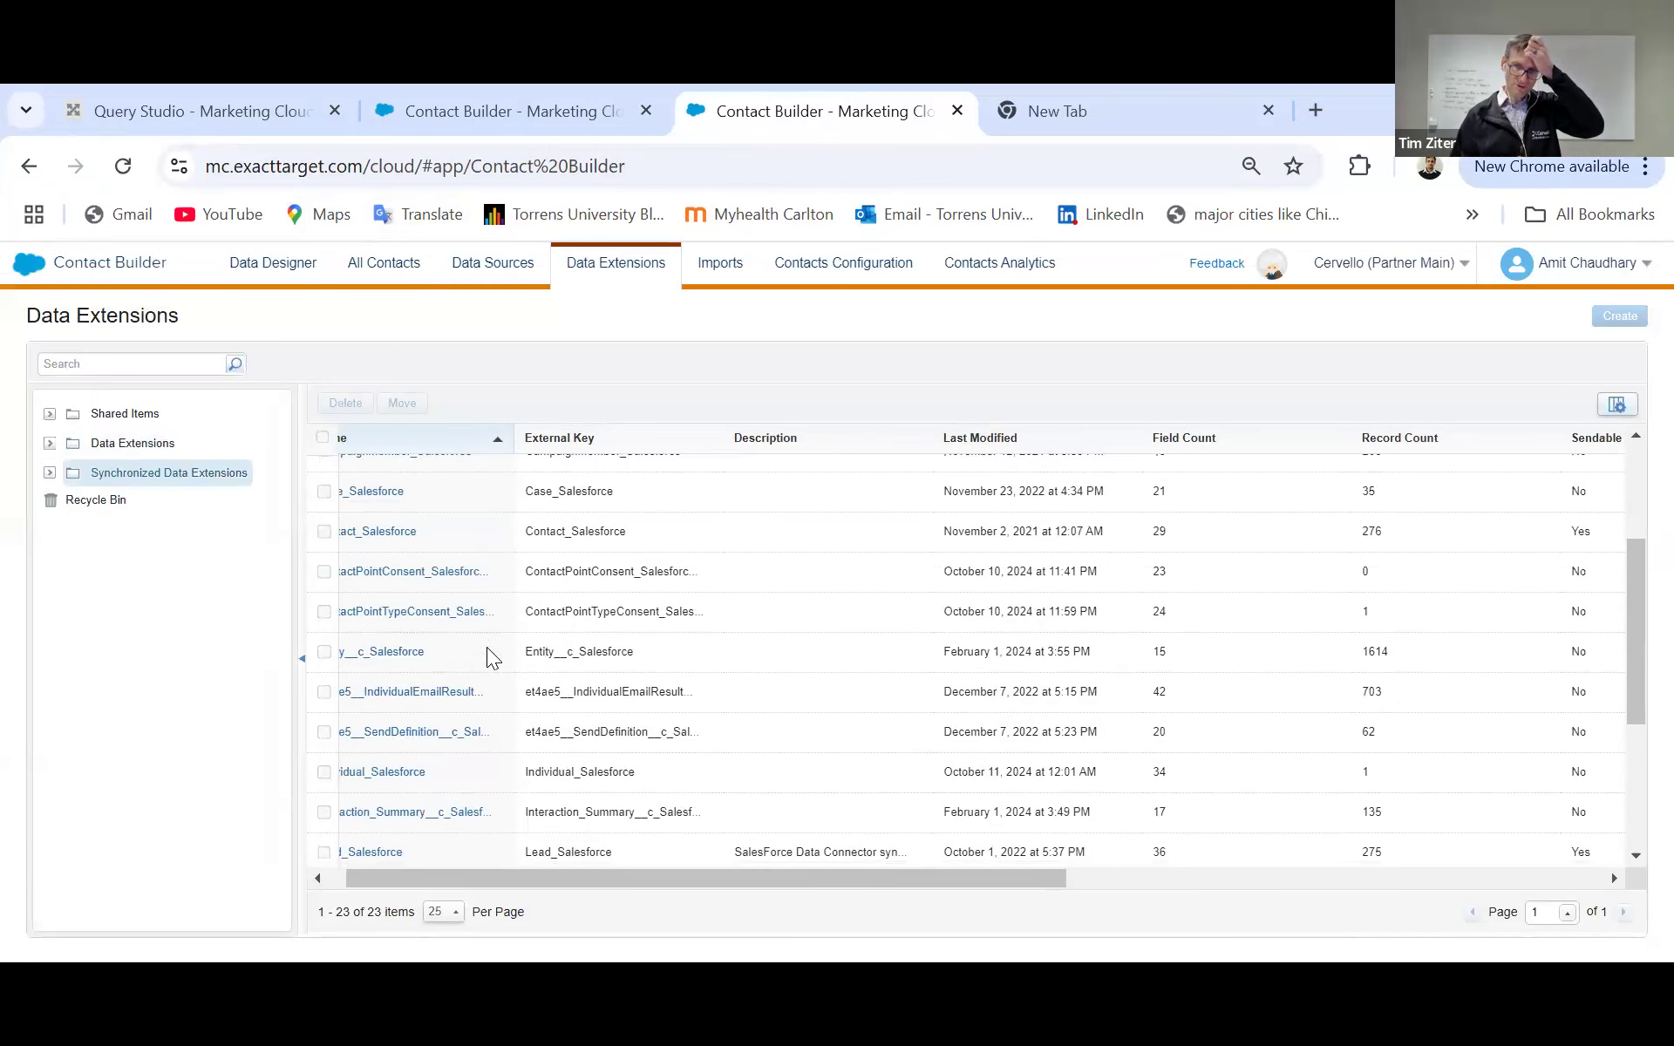
scroll(487, 647, up, 5)
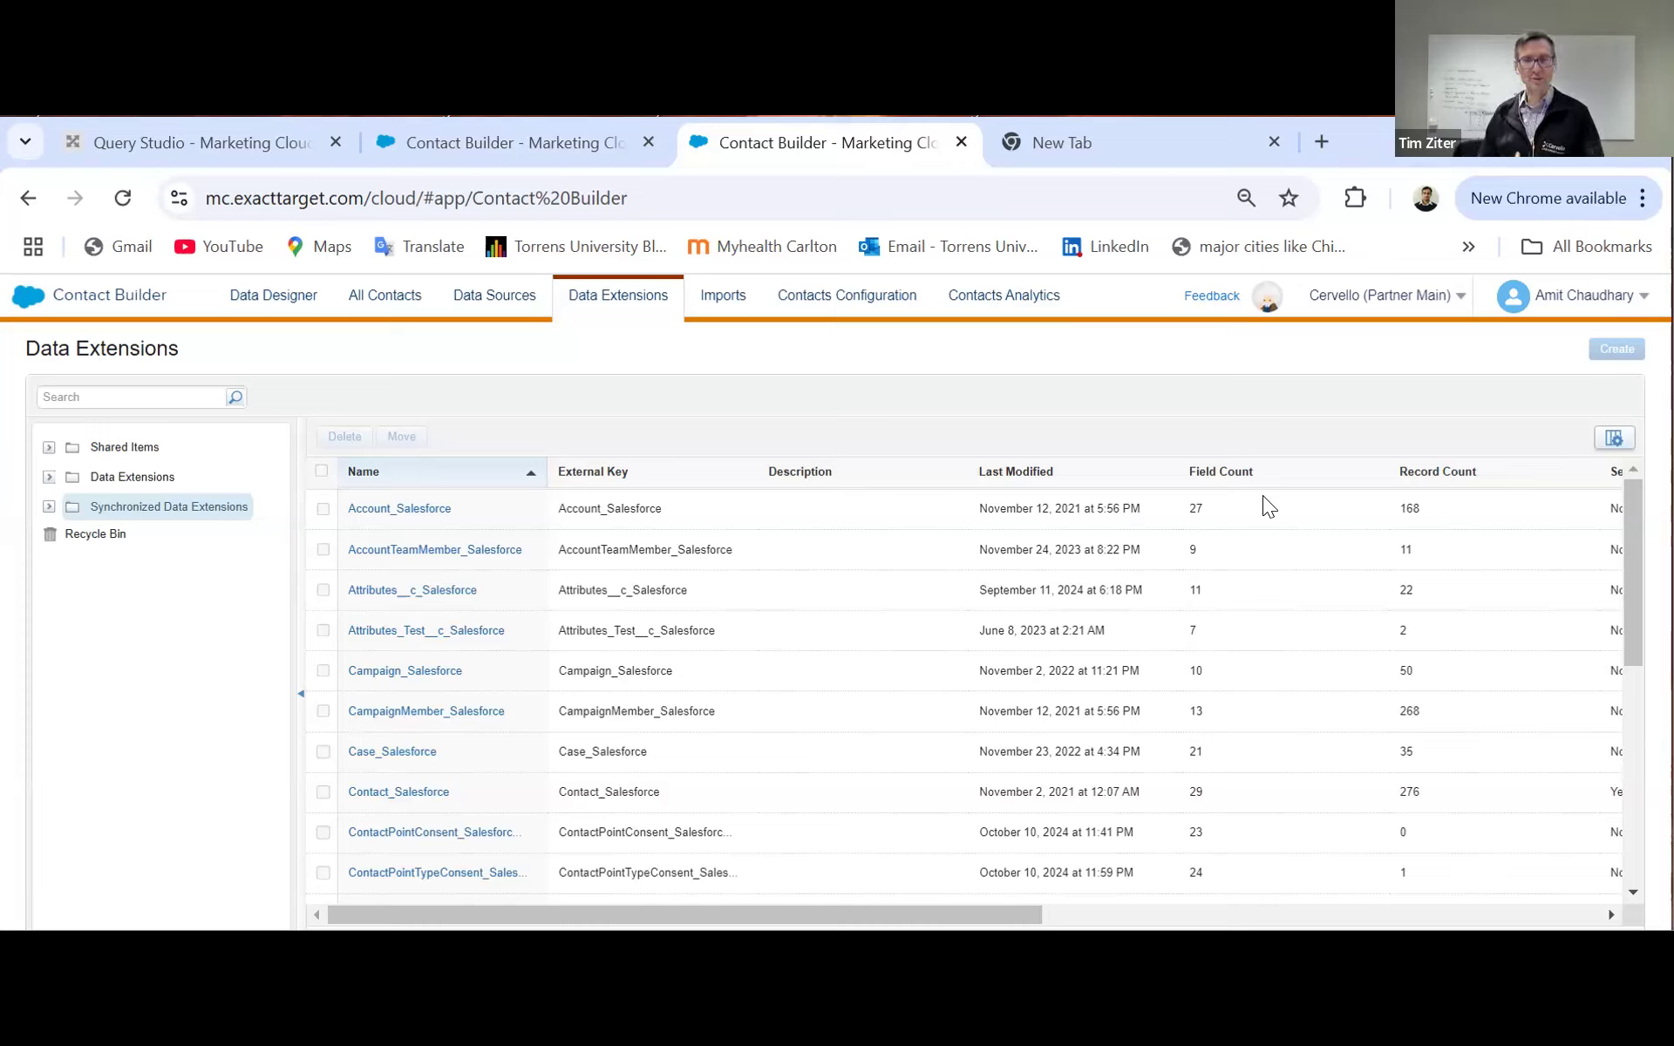
Step: Open the Account_Salesforce data extension and copy its name
click(385, 514)
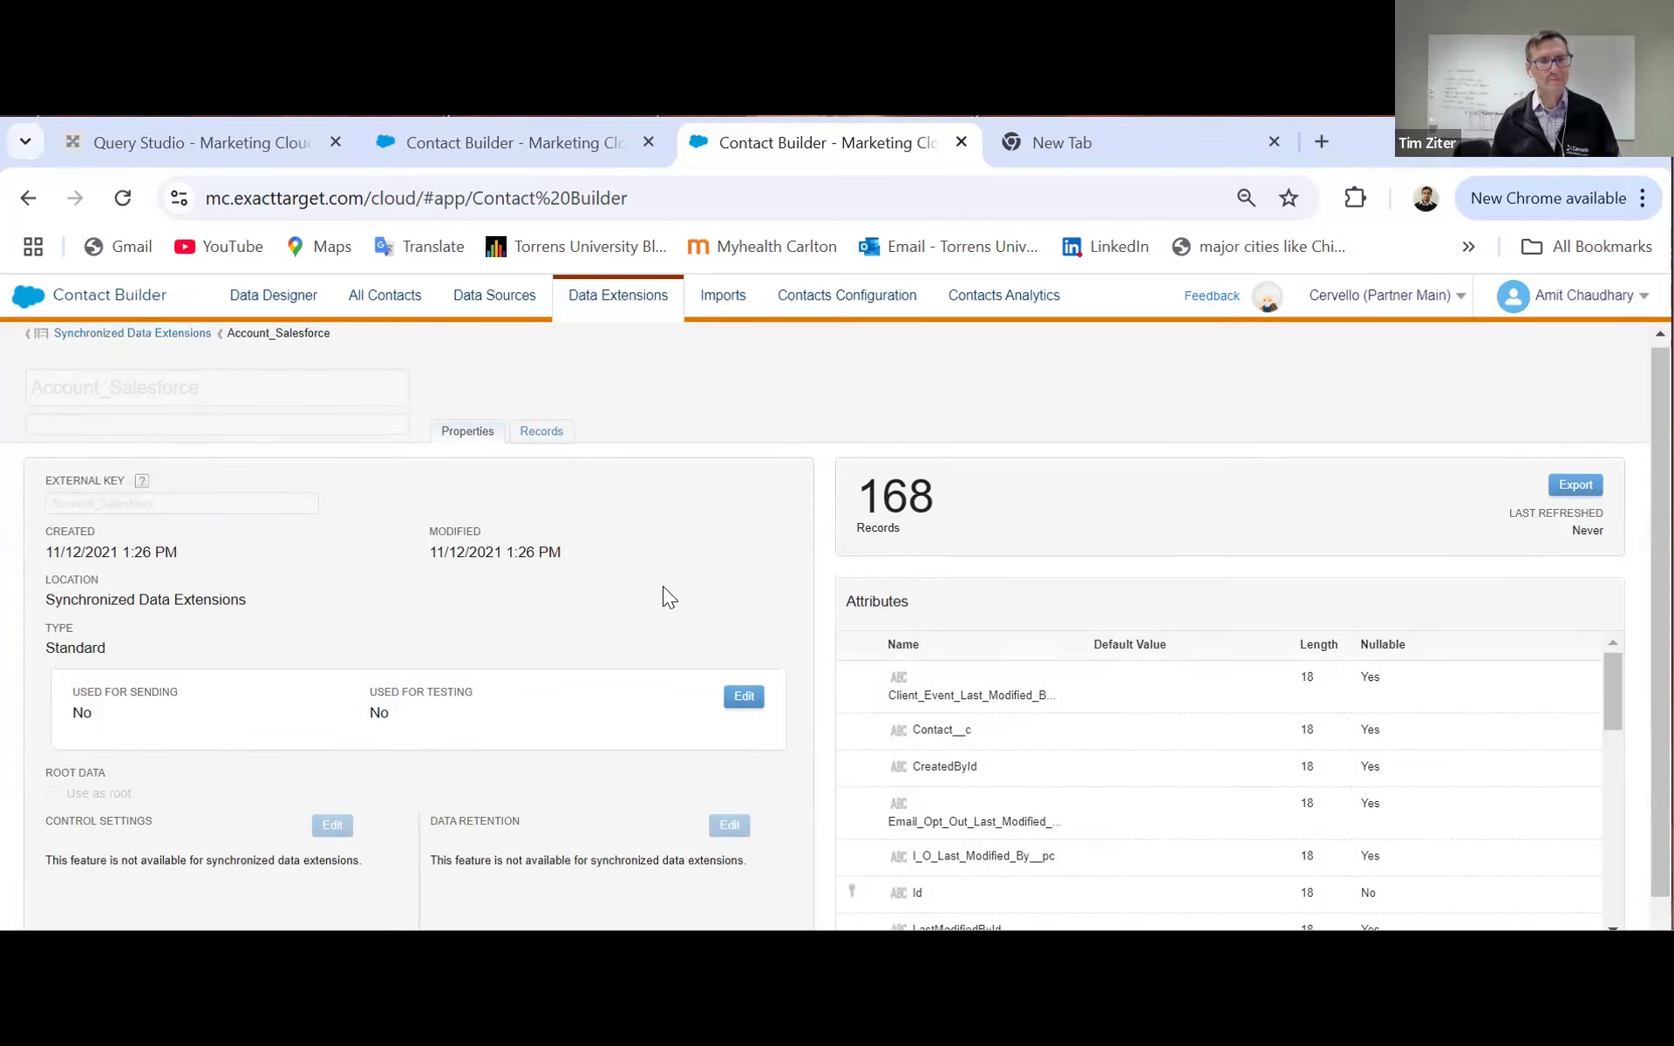
scroll(1027, 704, down, 1)
scroll(1027, 704, up, 1)
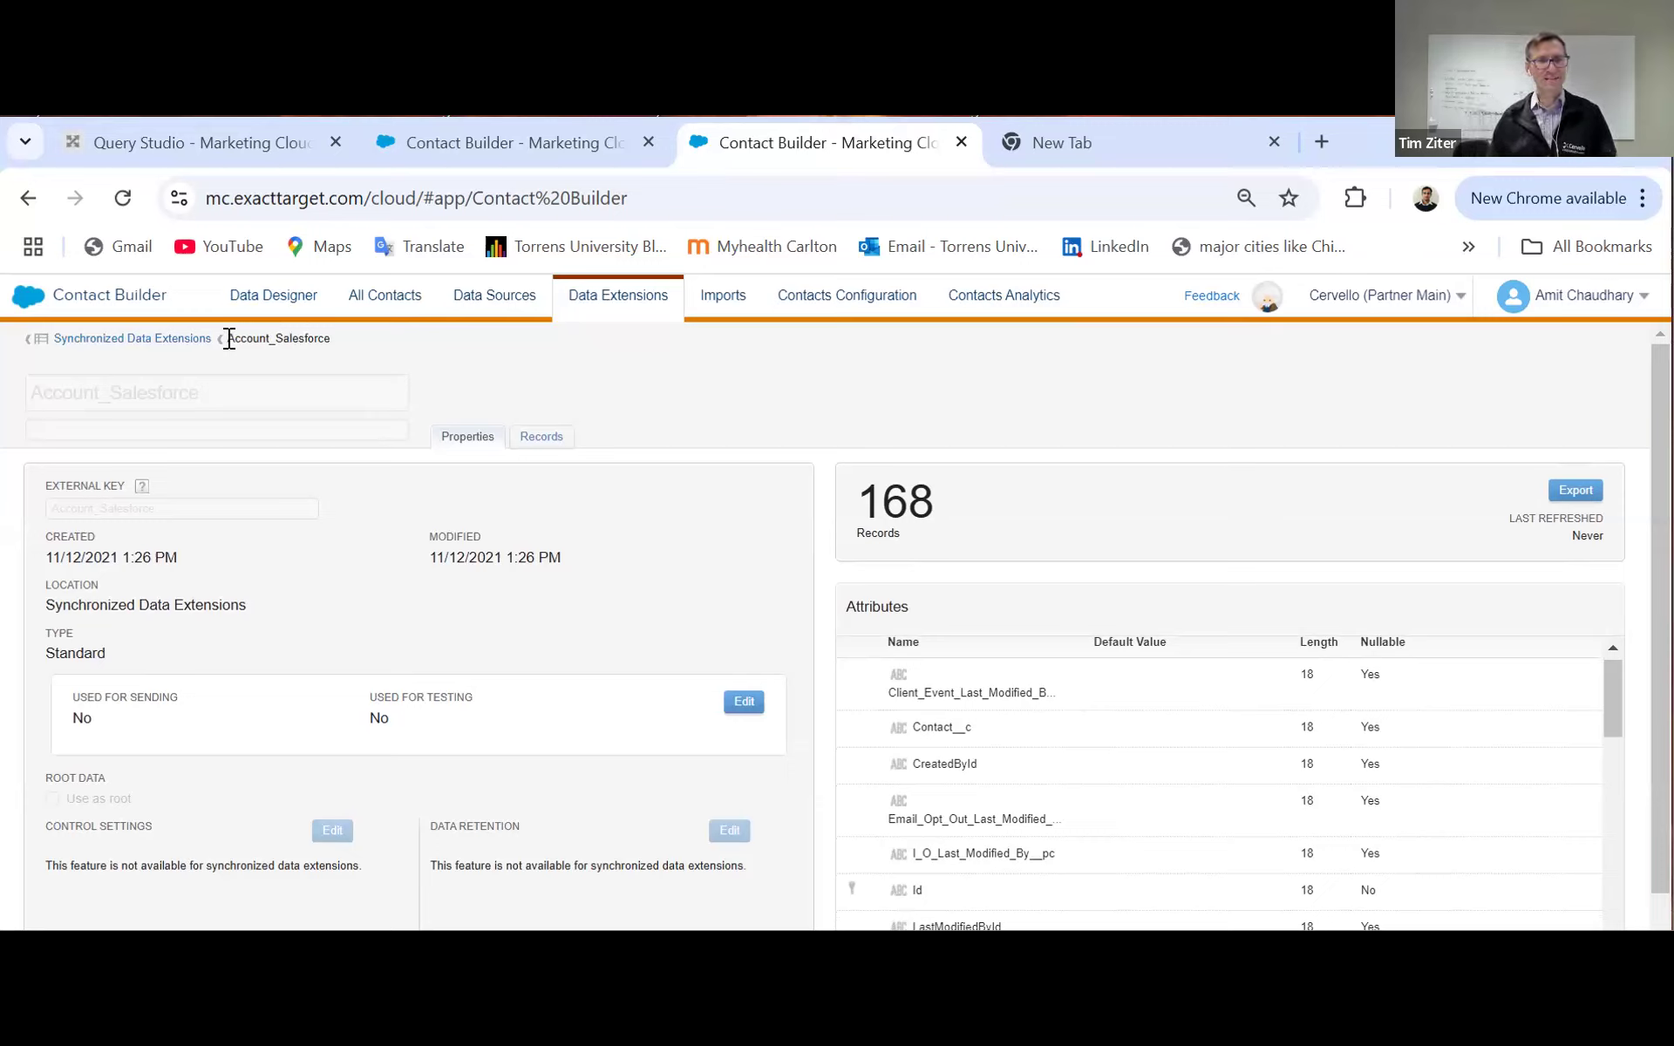
drag(228, 339, 334, 341)
key(ctrl+c)
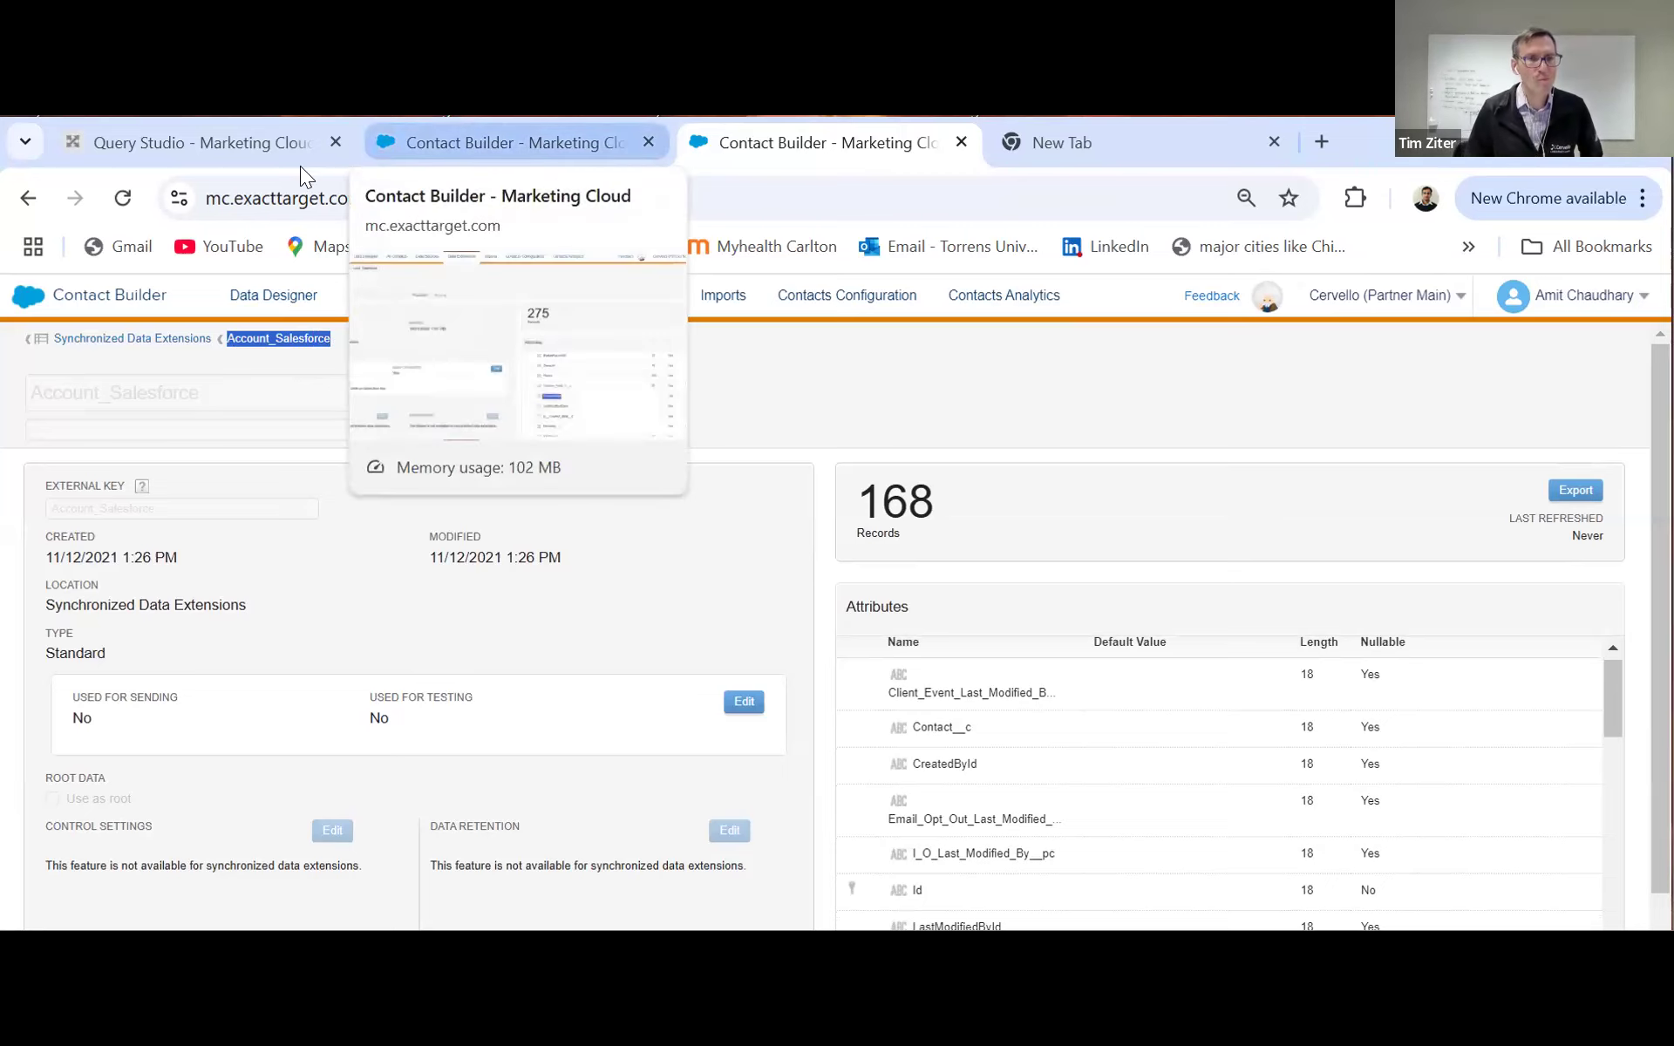
Step: Return to Query Studio and add a JOIN Account_Salesforce line directly below the FROM Lead_Salesforce line
click(270, 148)
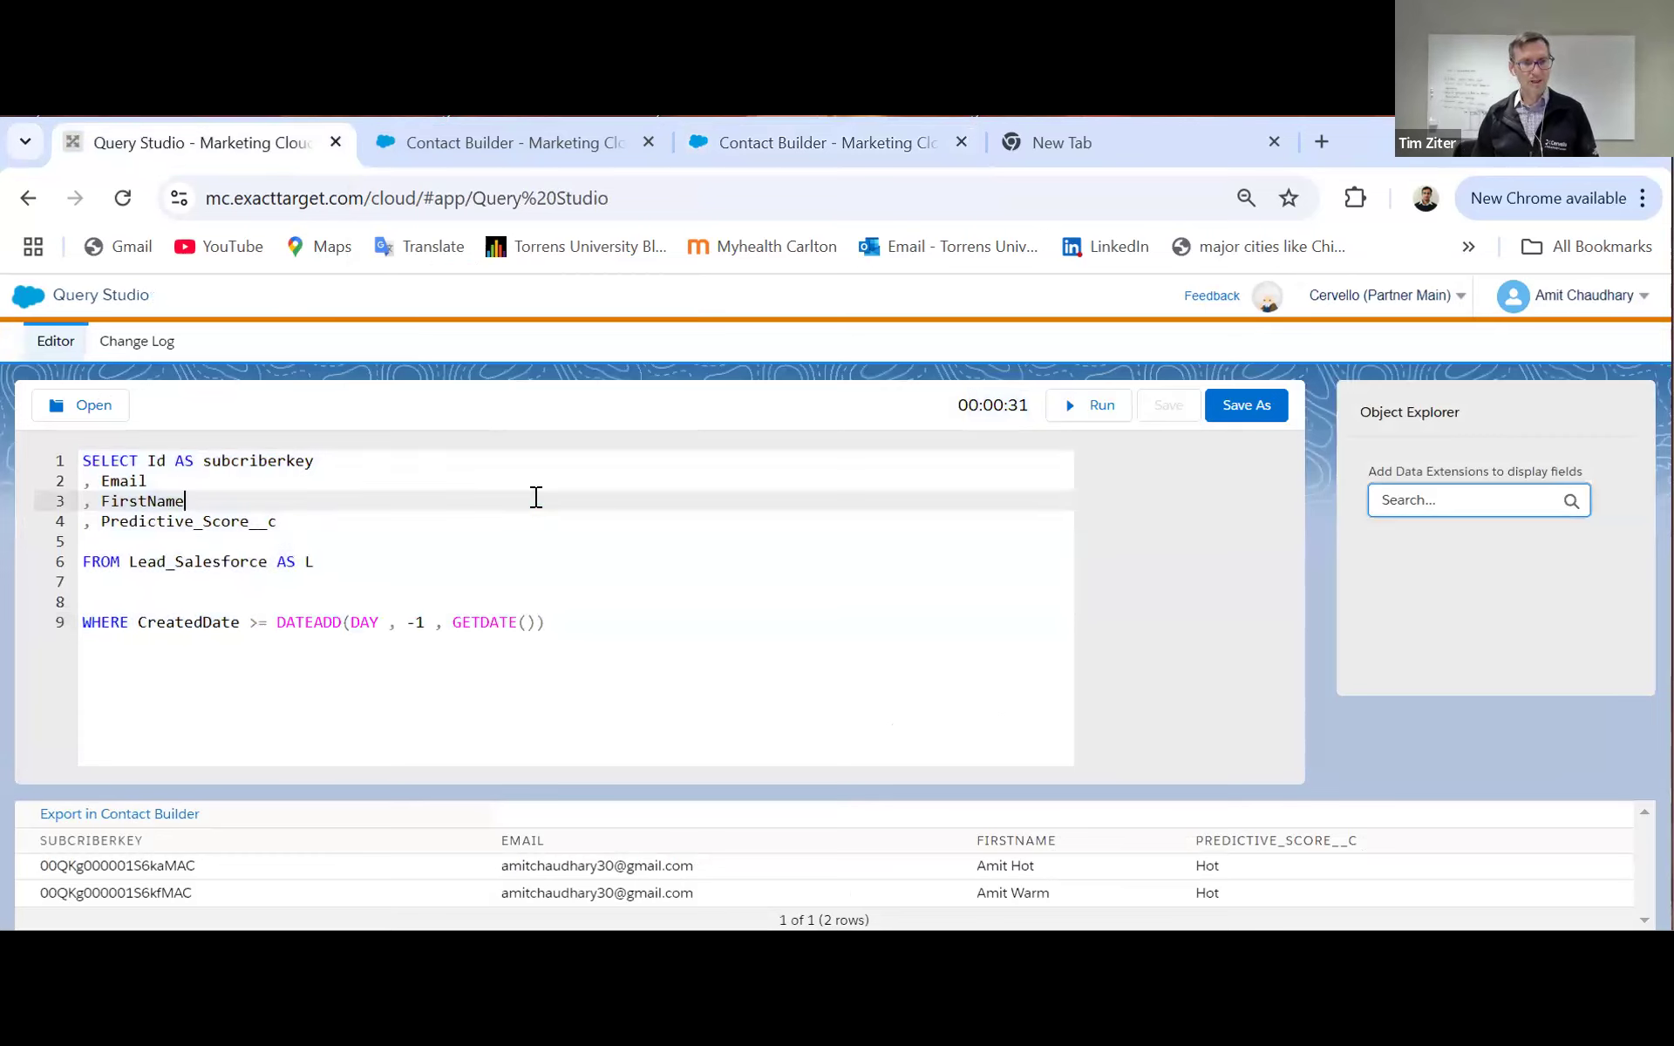
click(444, 561)
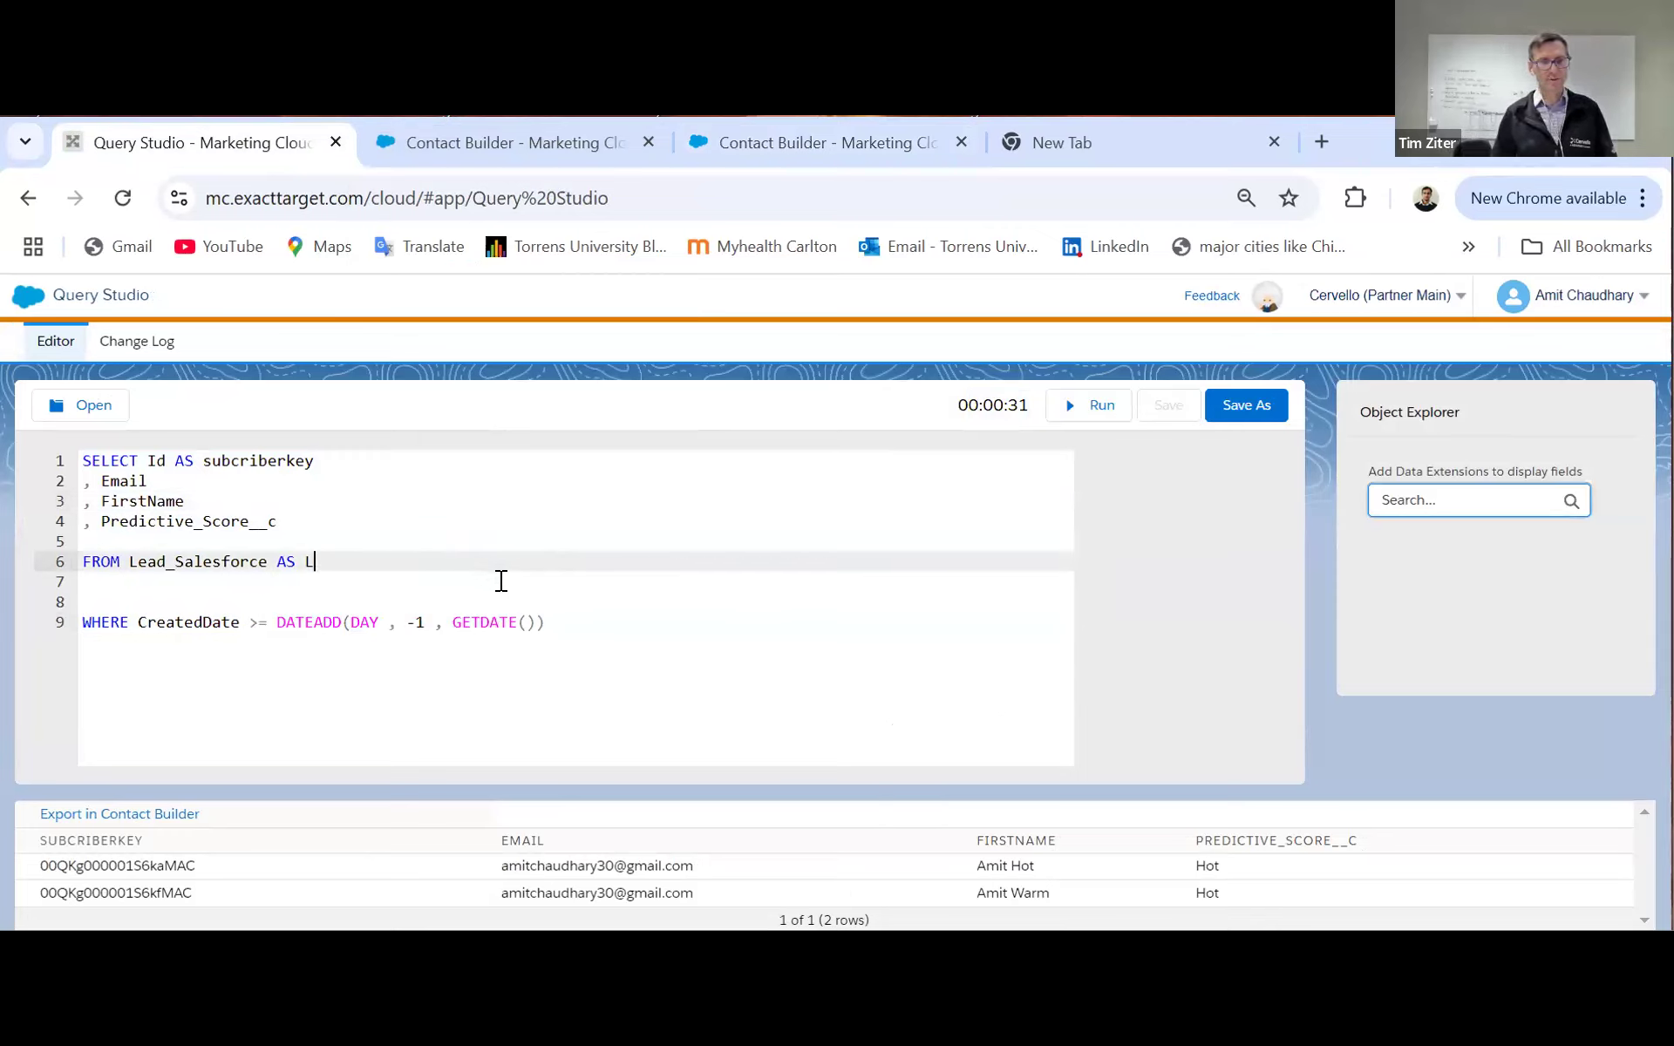
key(Return)
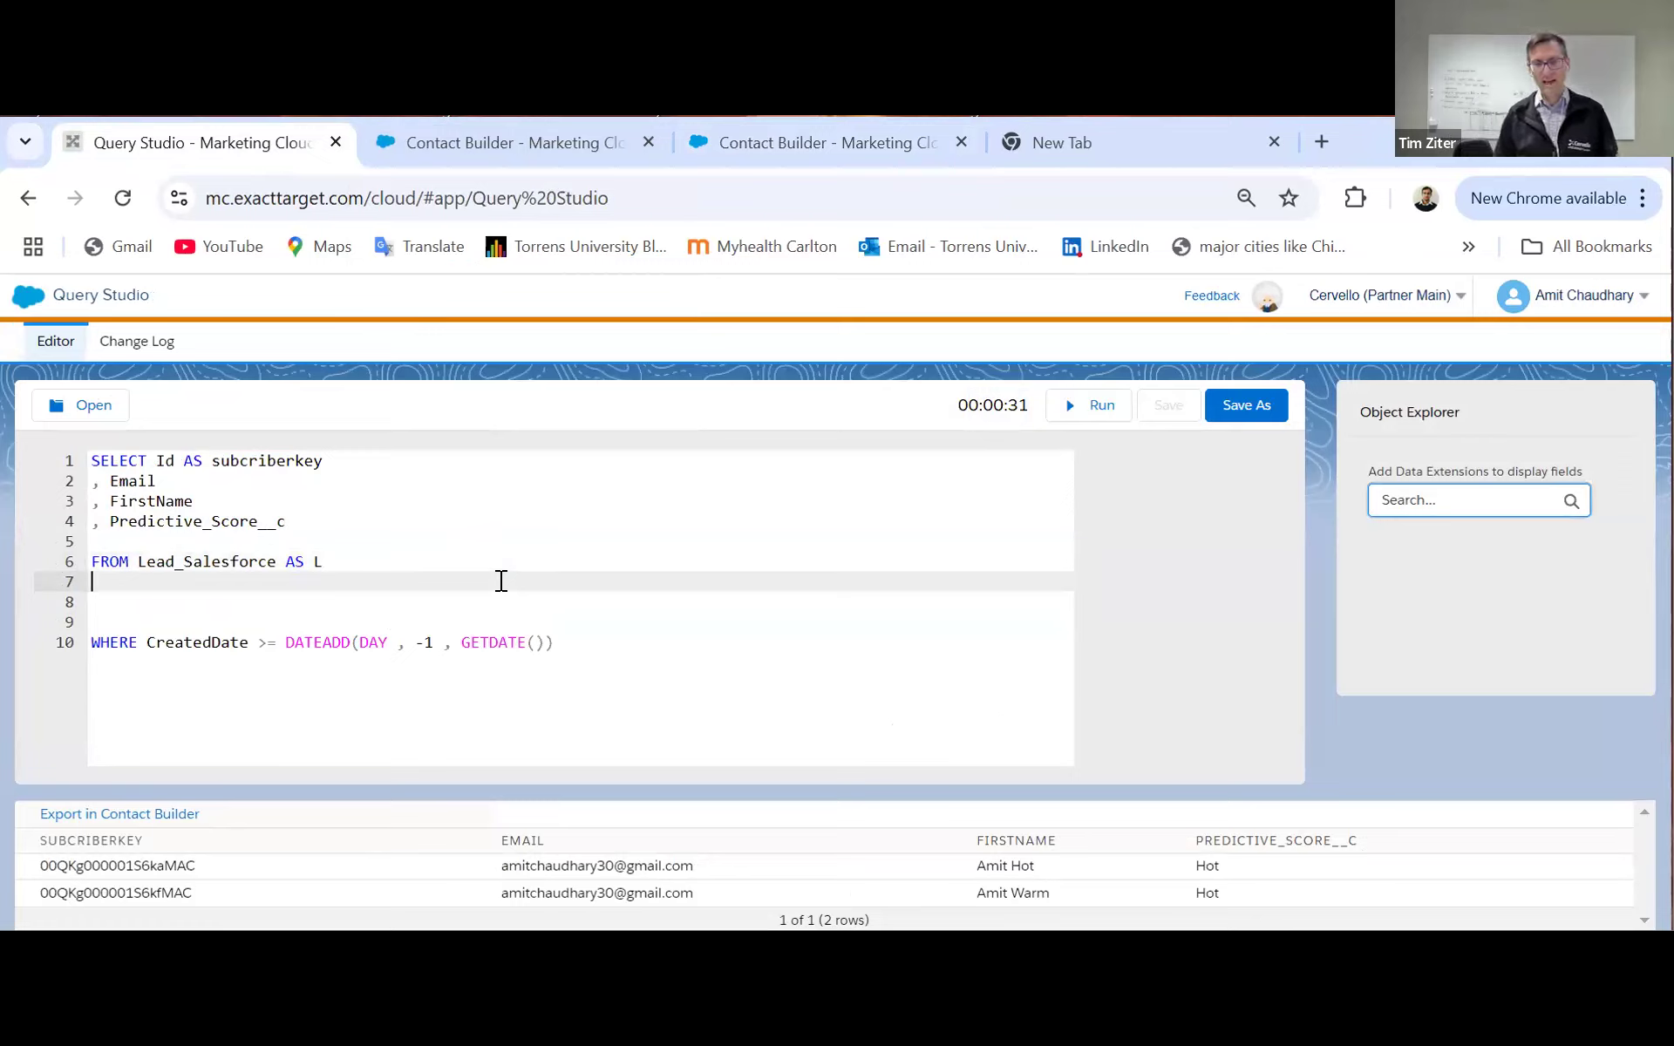
text(JOIN)
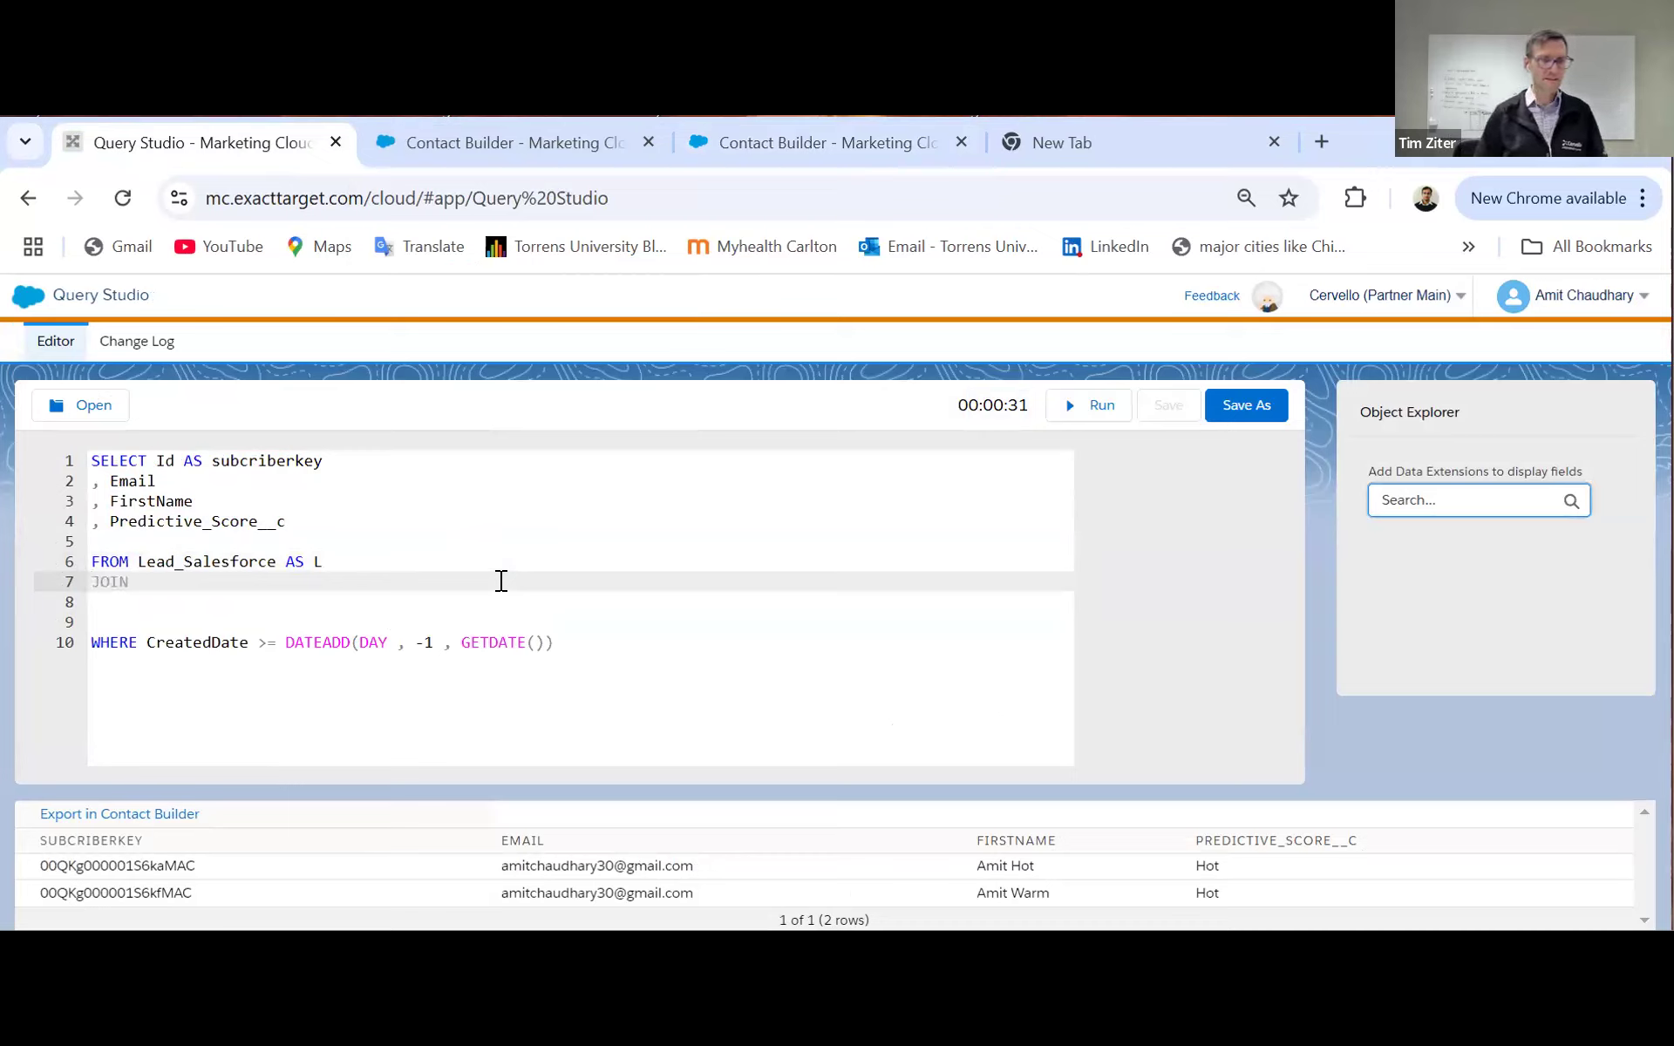
key(ctrl+v)
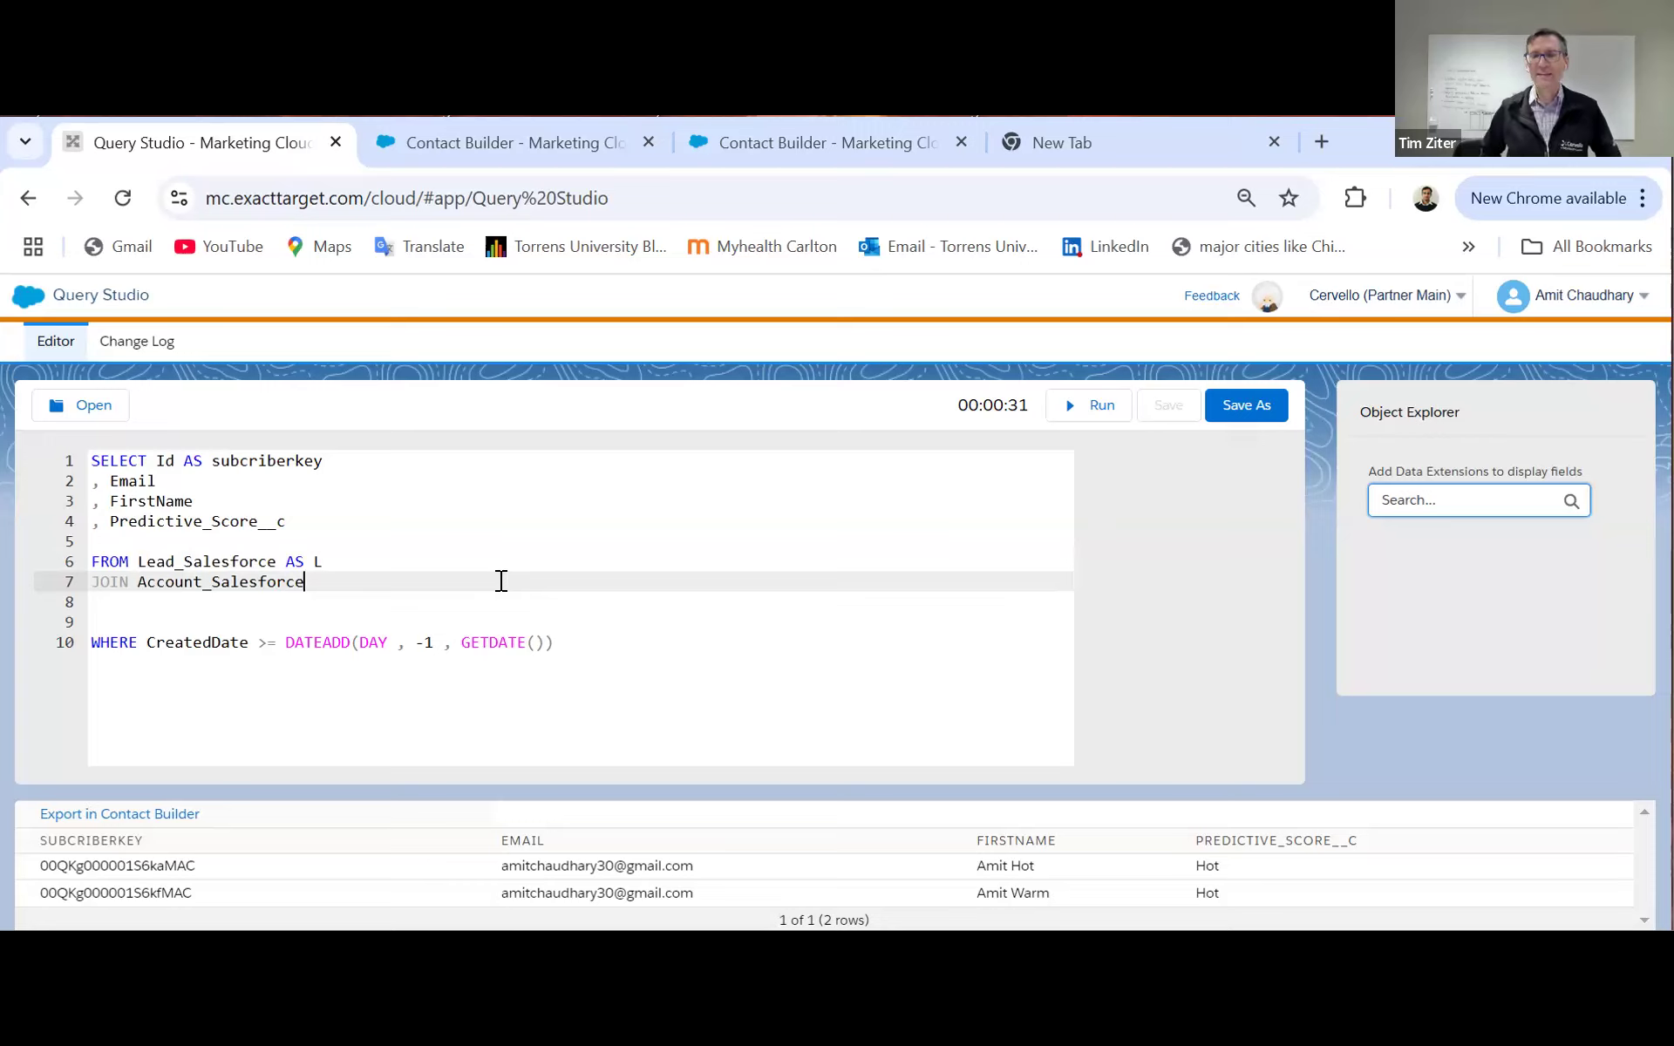
Step: Give the joined Account_Salesforce table the alias A and add the ON keyword after it
text(AS )
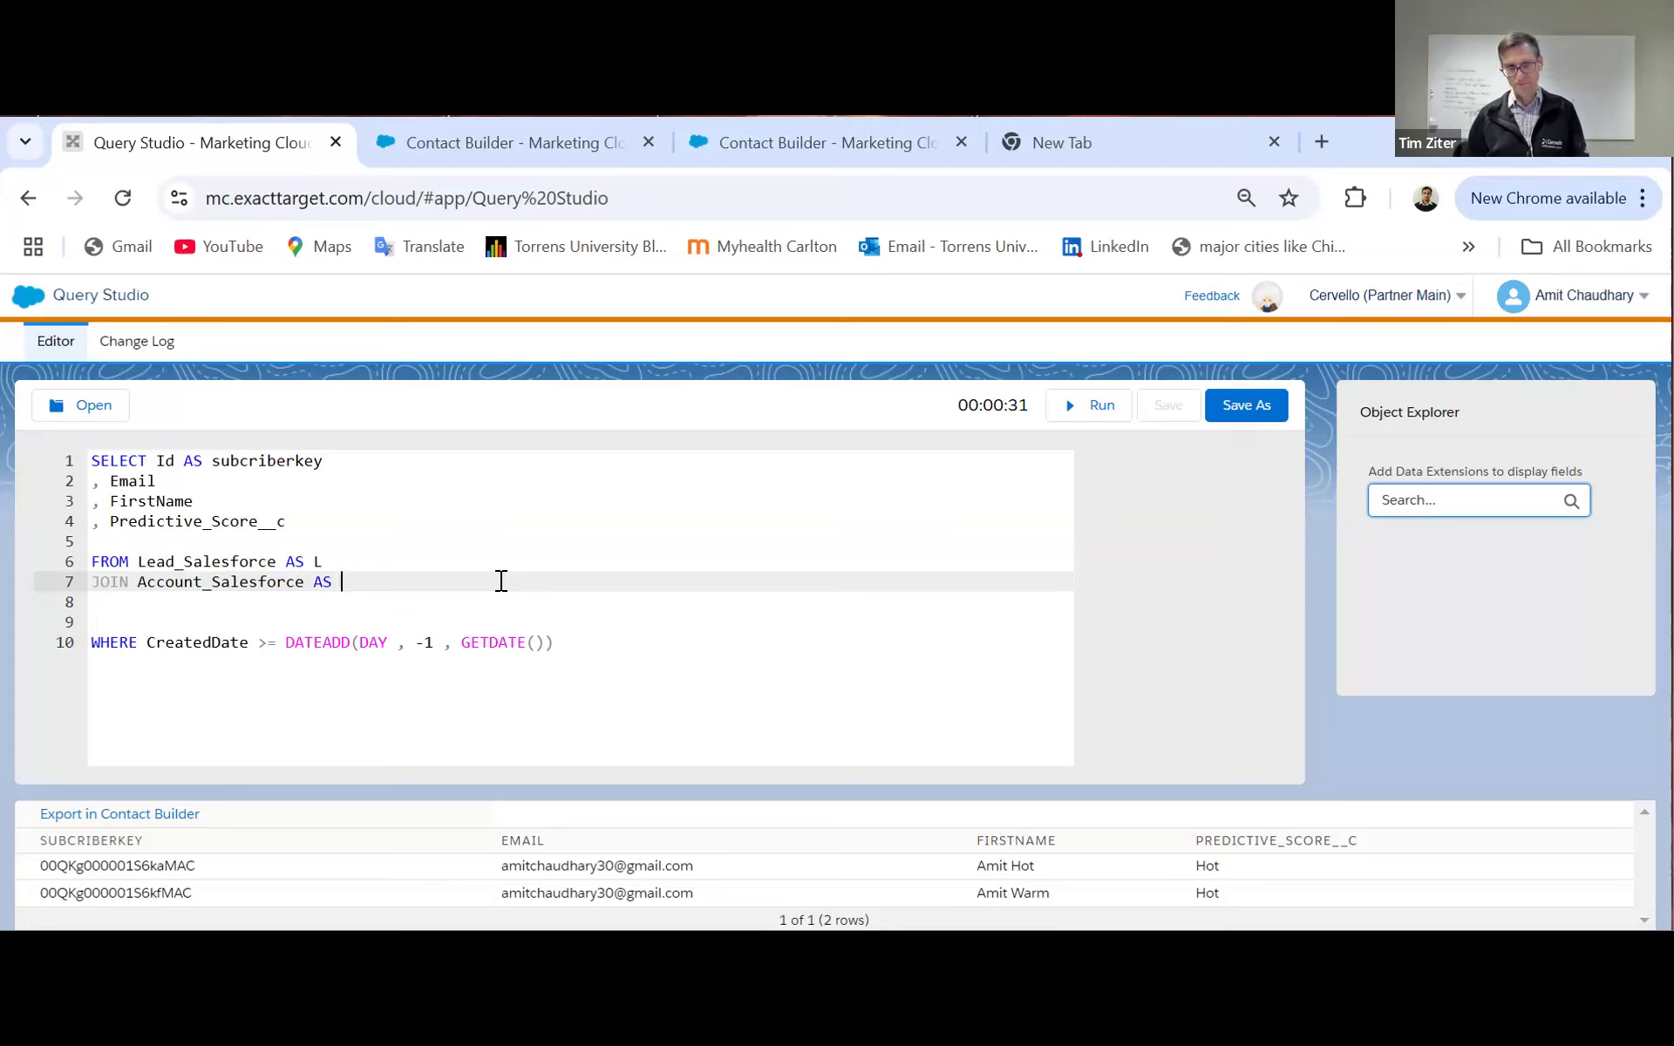
text(ACC)
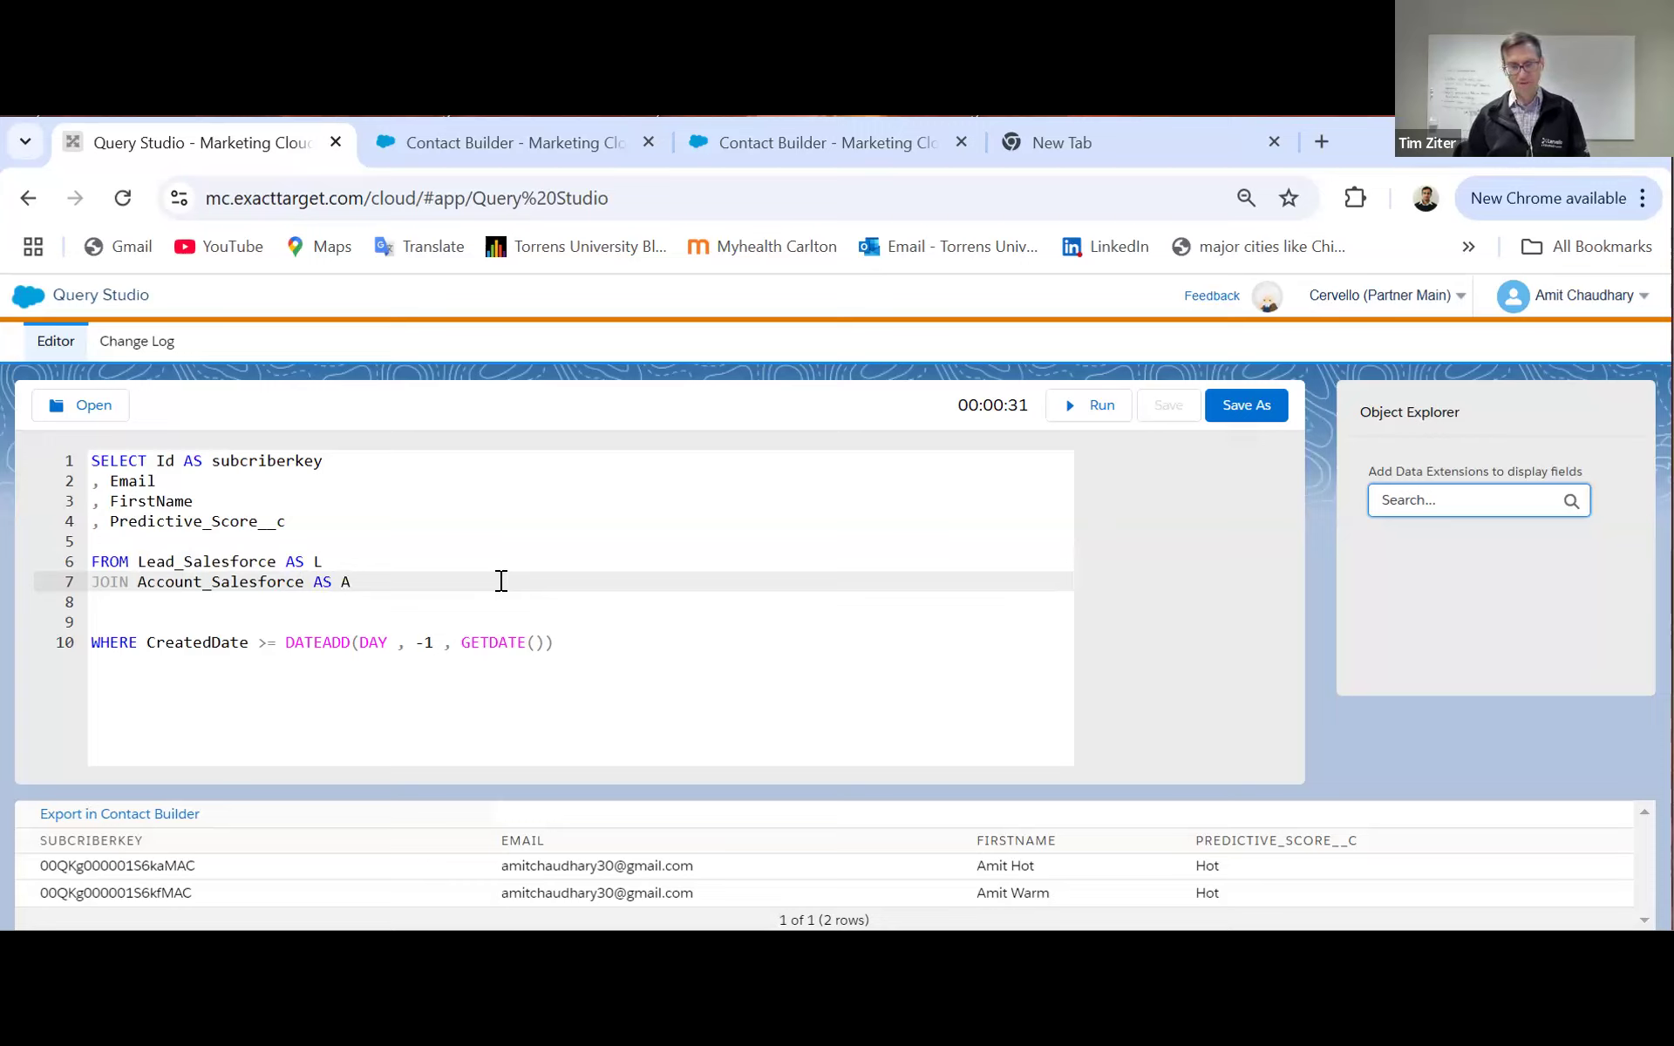
text(OUNT)
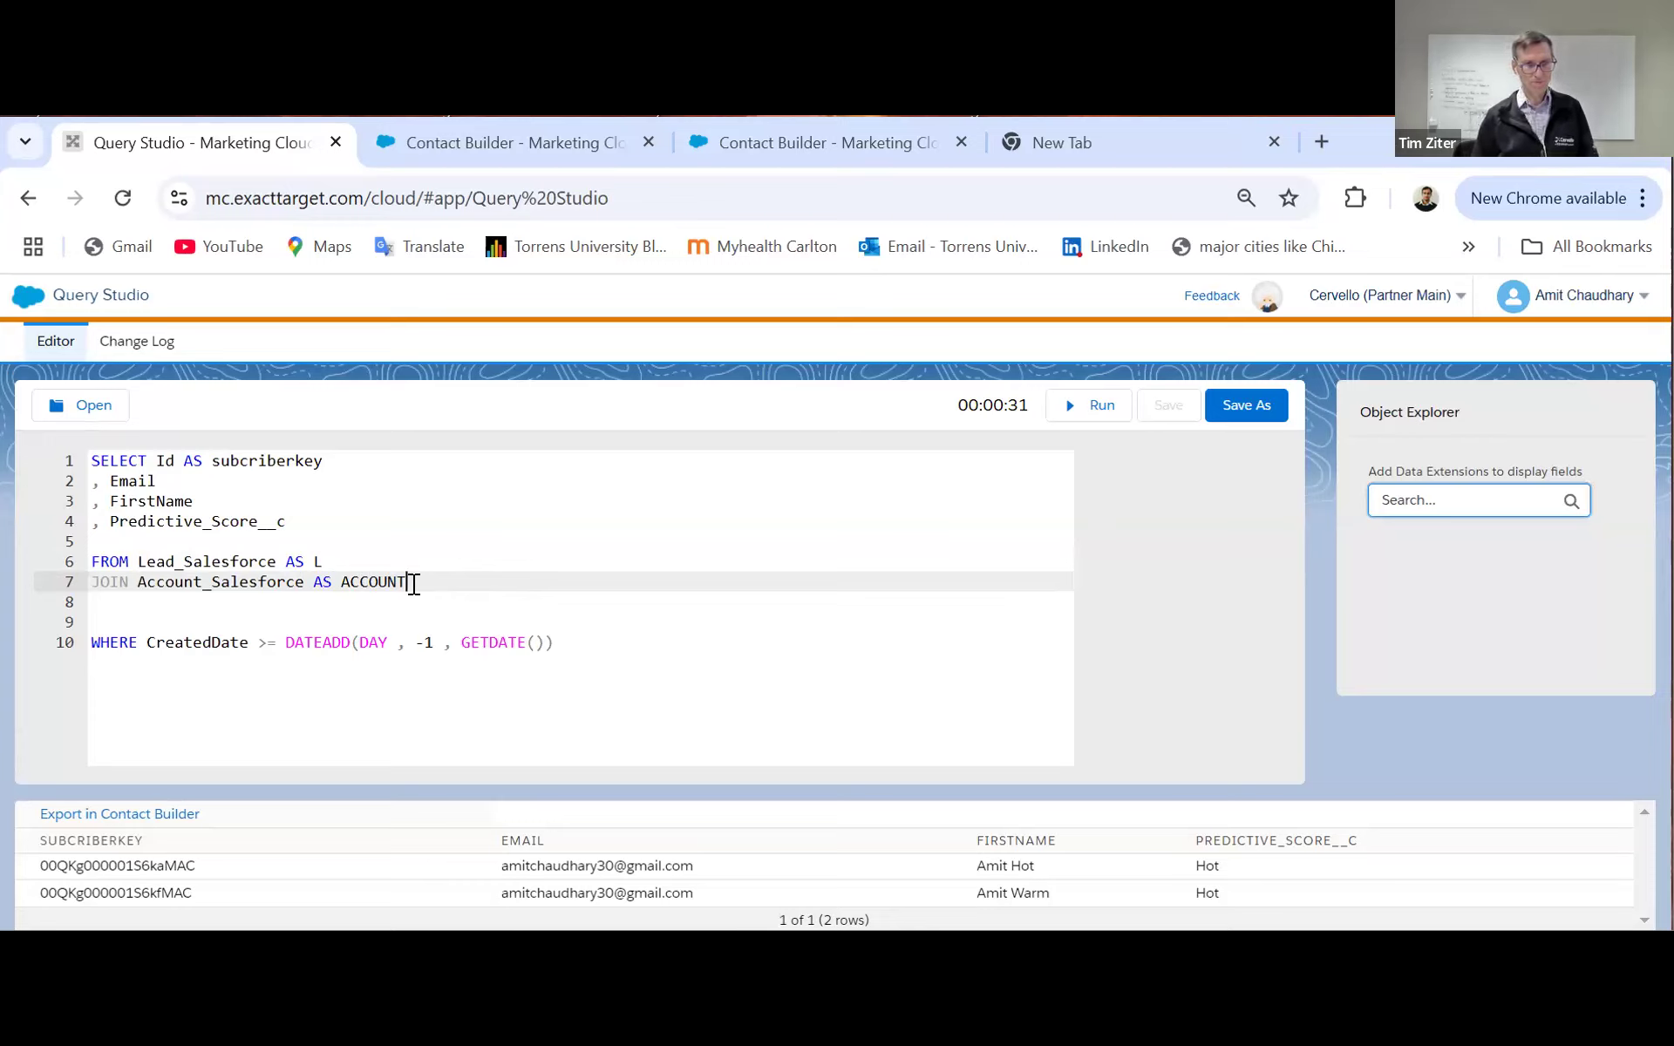
key(BackSpace)
key(BackSpace)
key(BackSpace)
key(BackSpace)
key(BackSpace)
key(BackSpace)
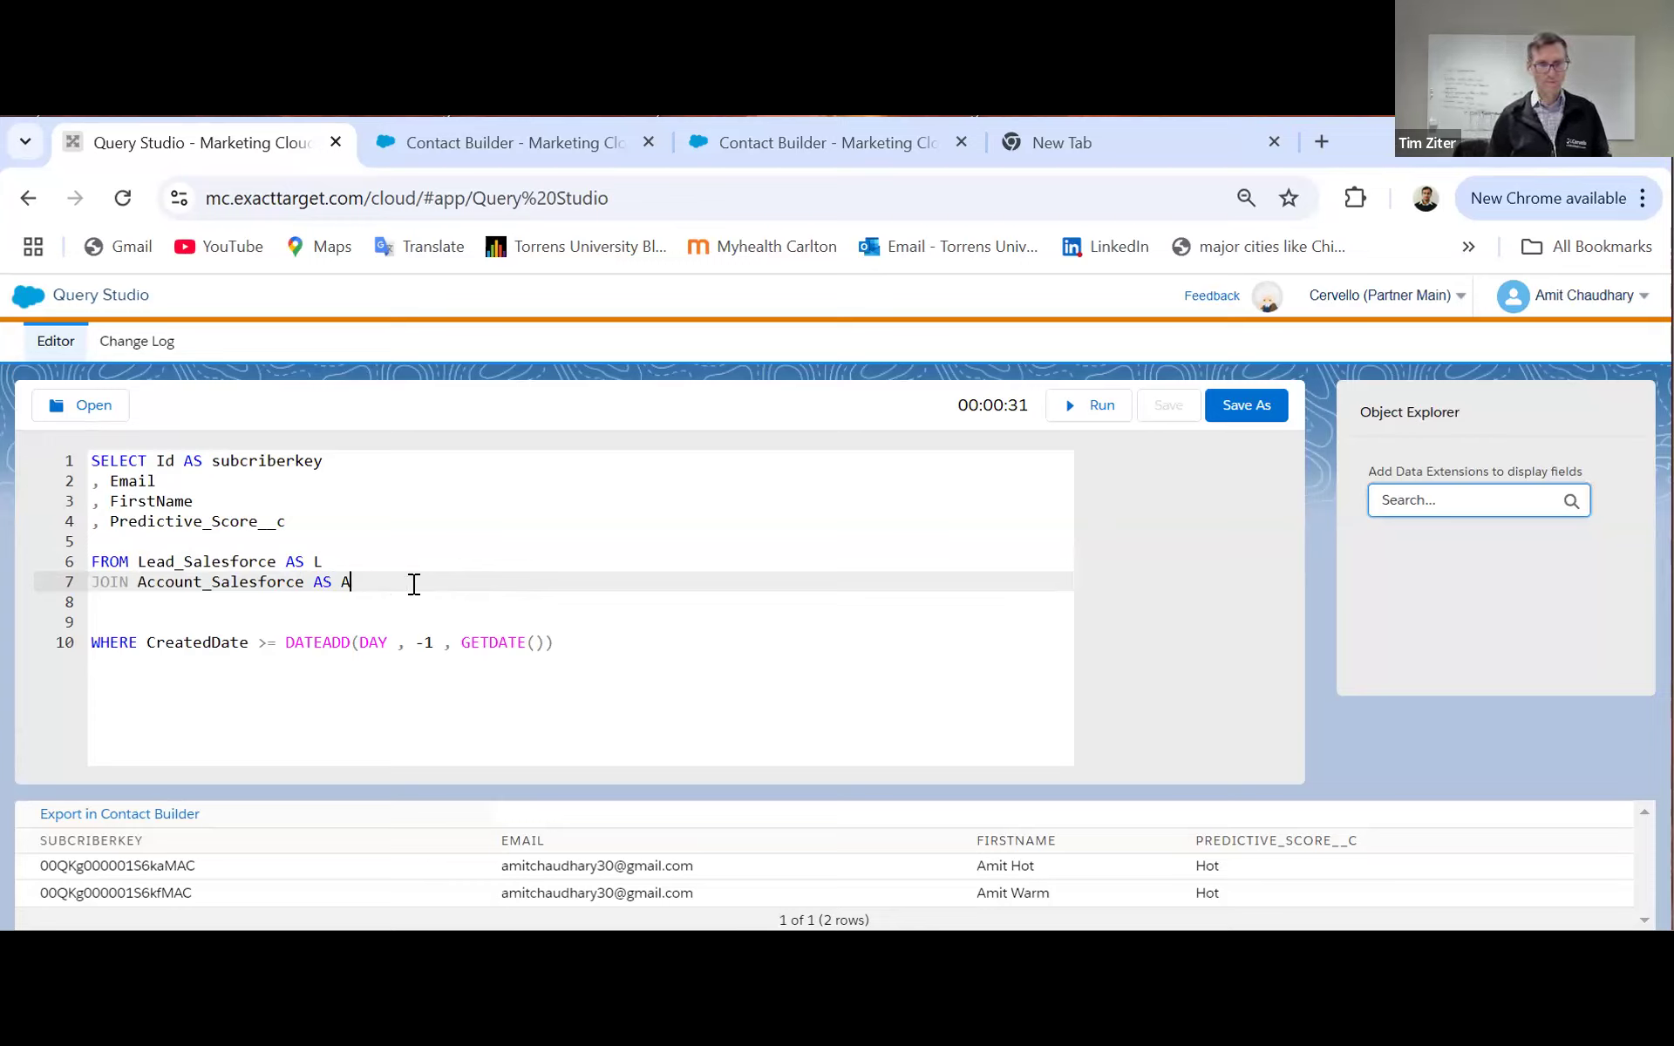
key(Down)
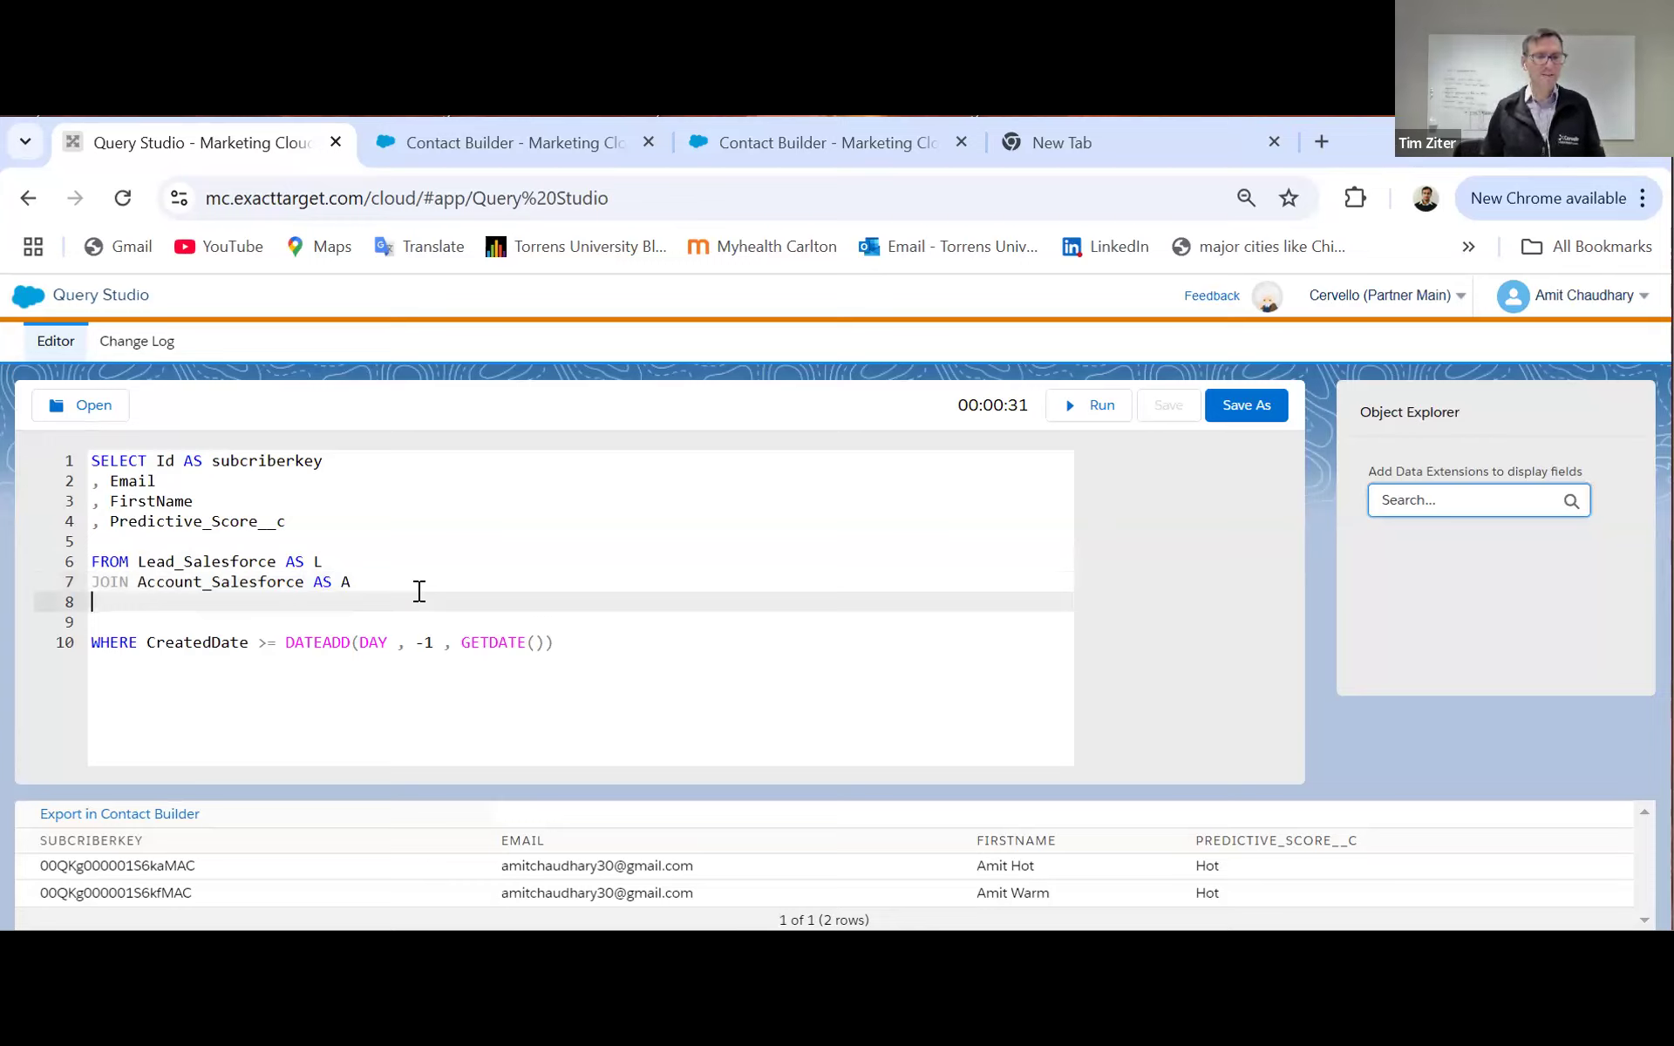
click(420, 577)
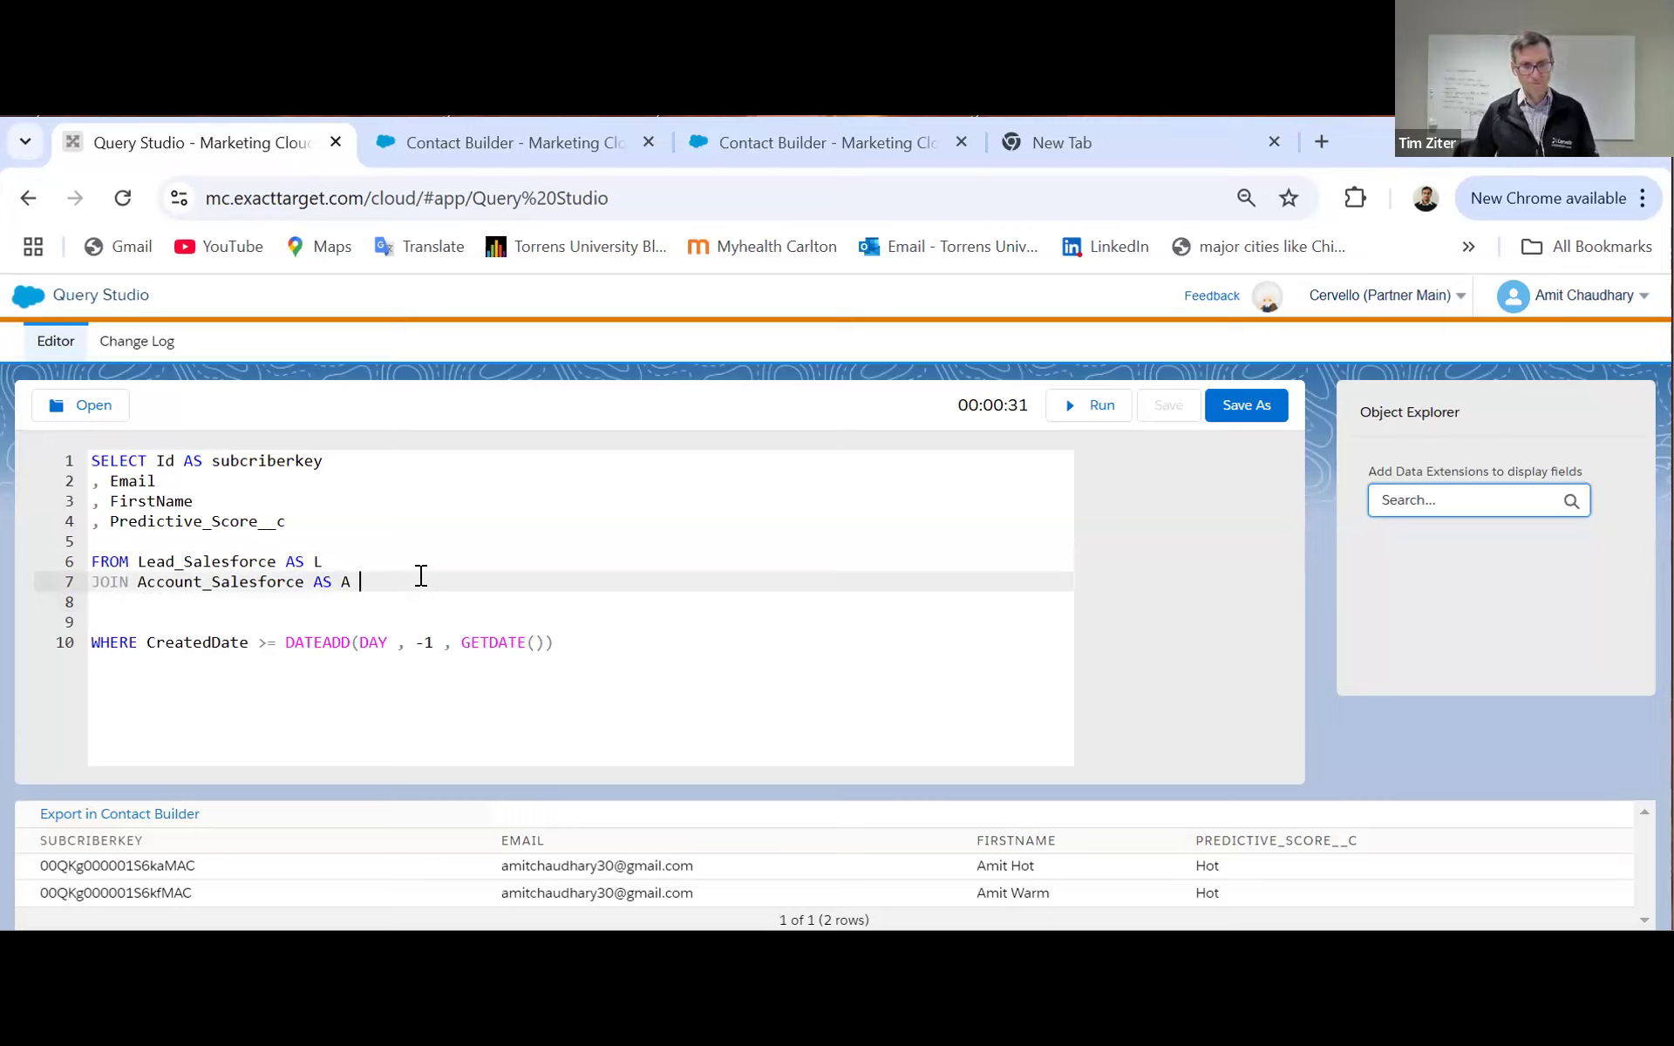
text(ON)
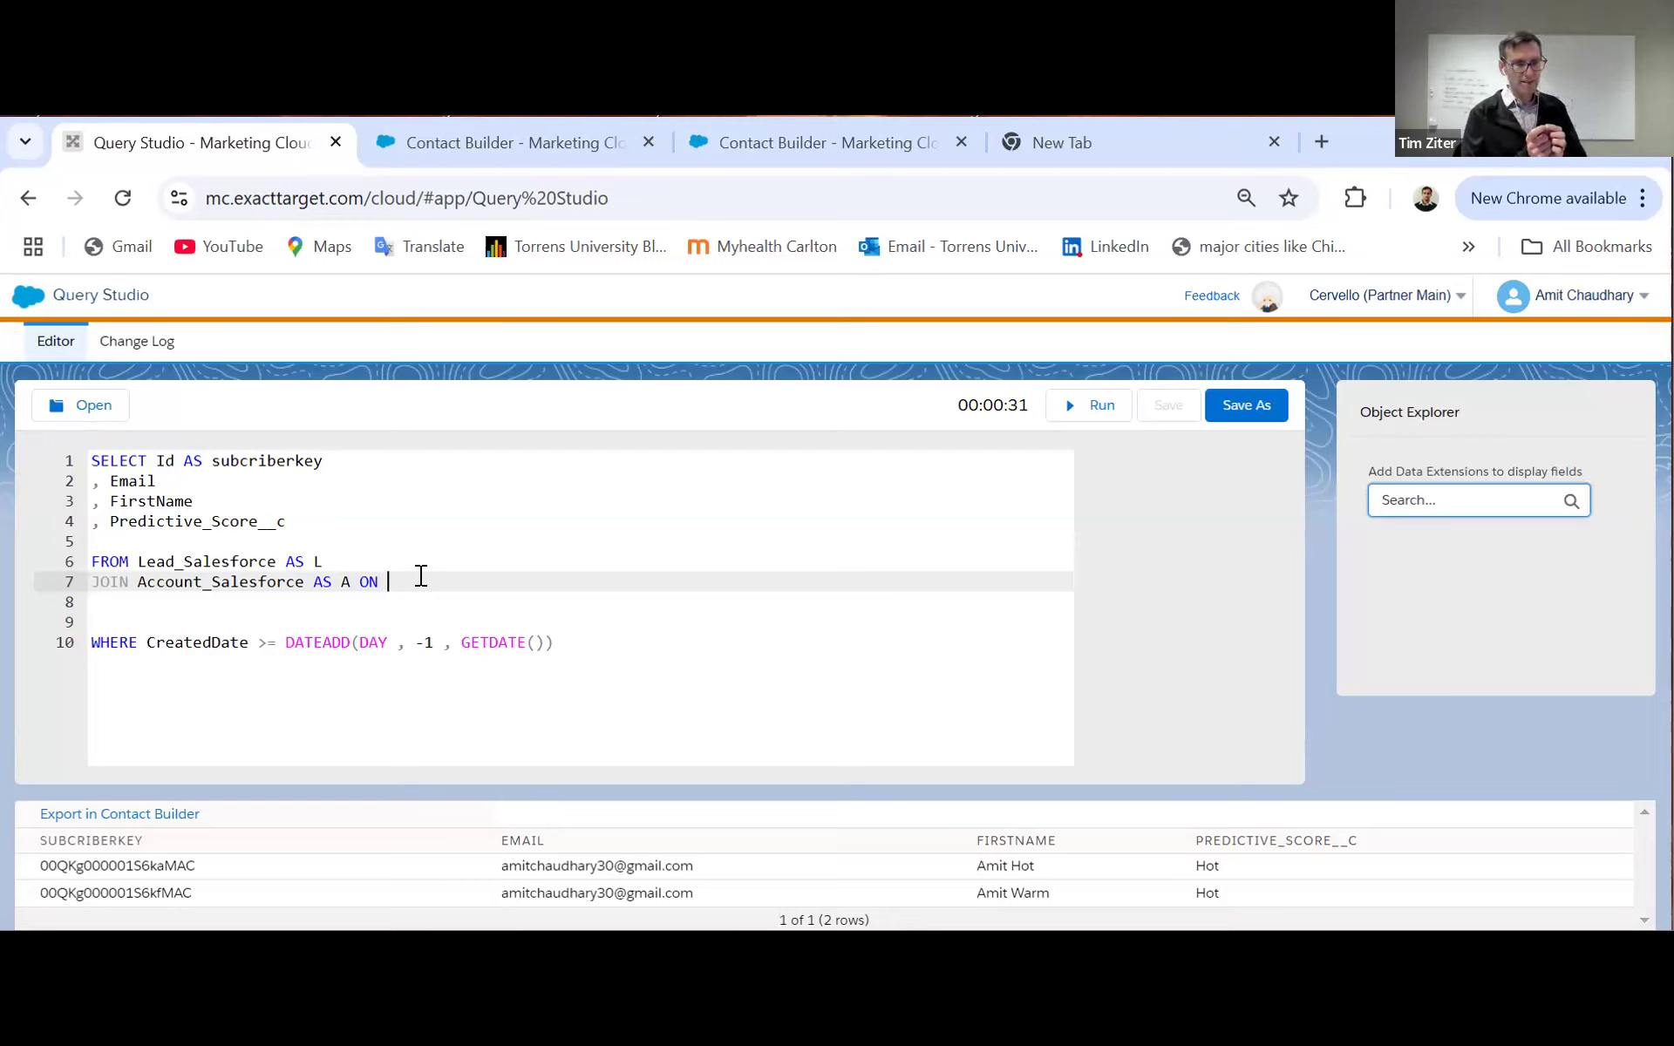
Step: Examine the columns of the Lead_Salesforce records in Contact Builder for a field that can link leads to accounts
click(518, 161)
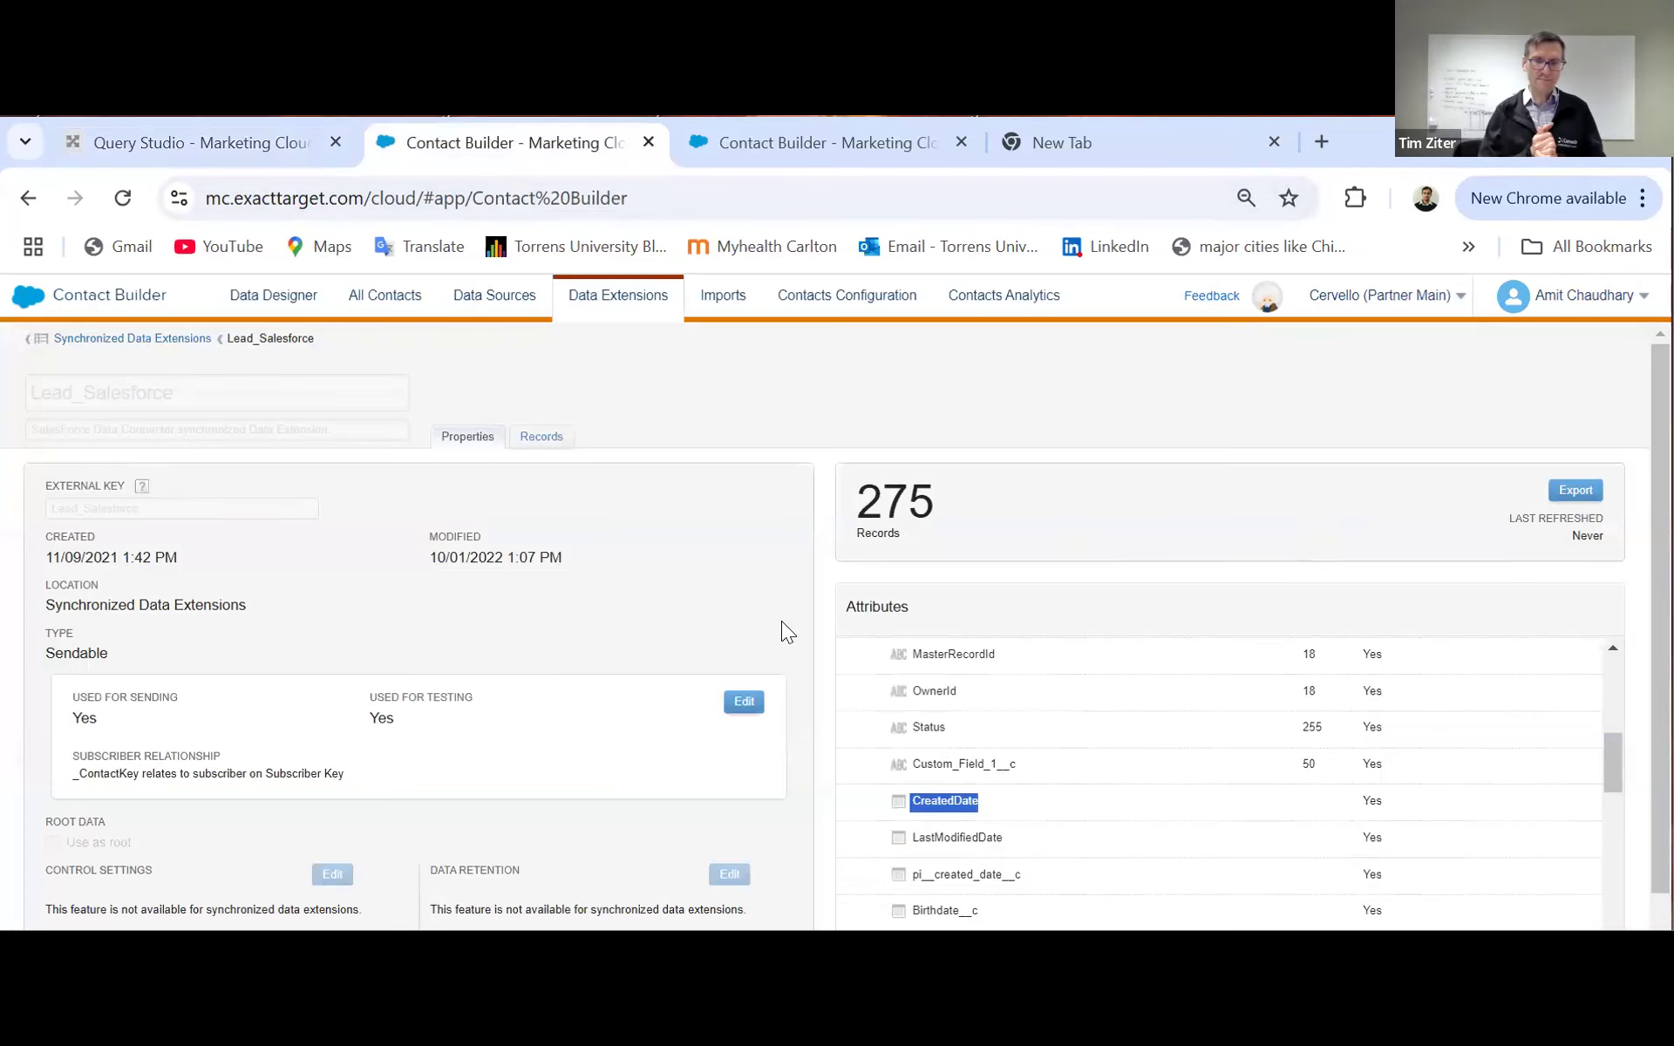
click(525, 441)
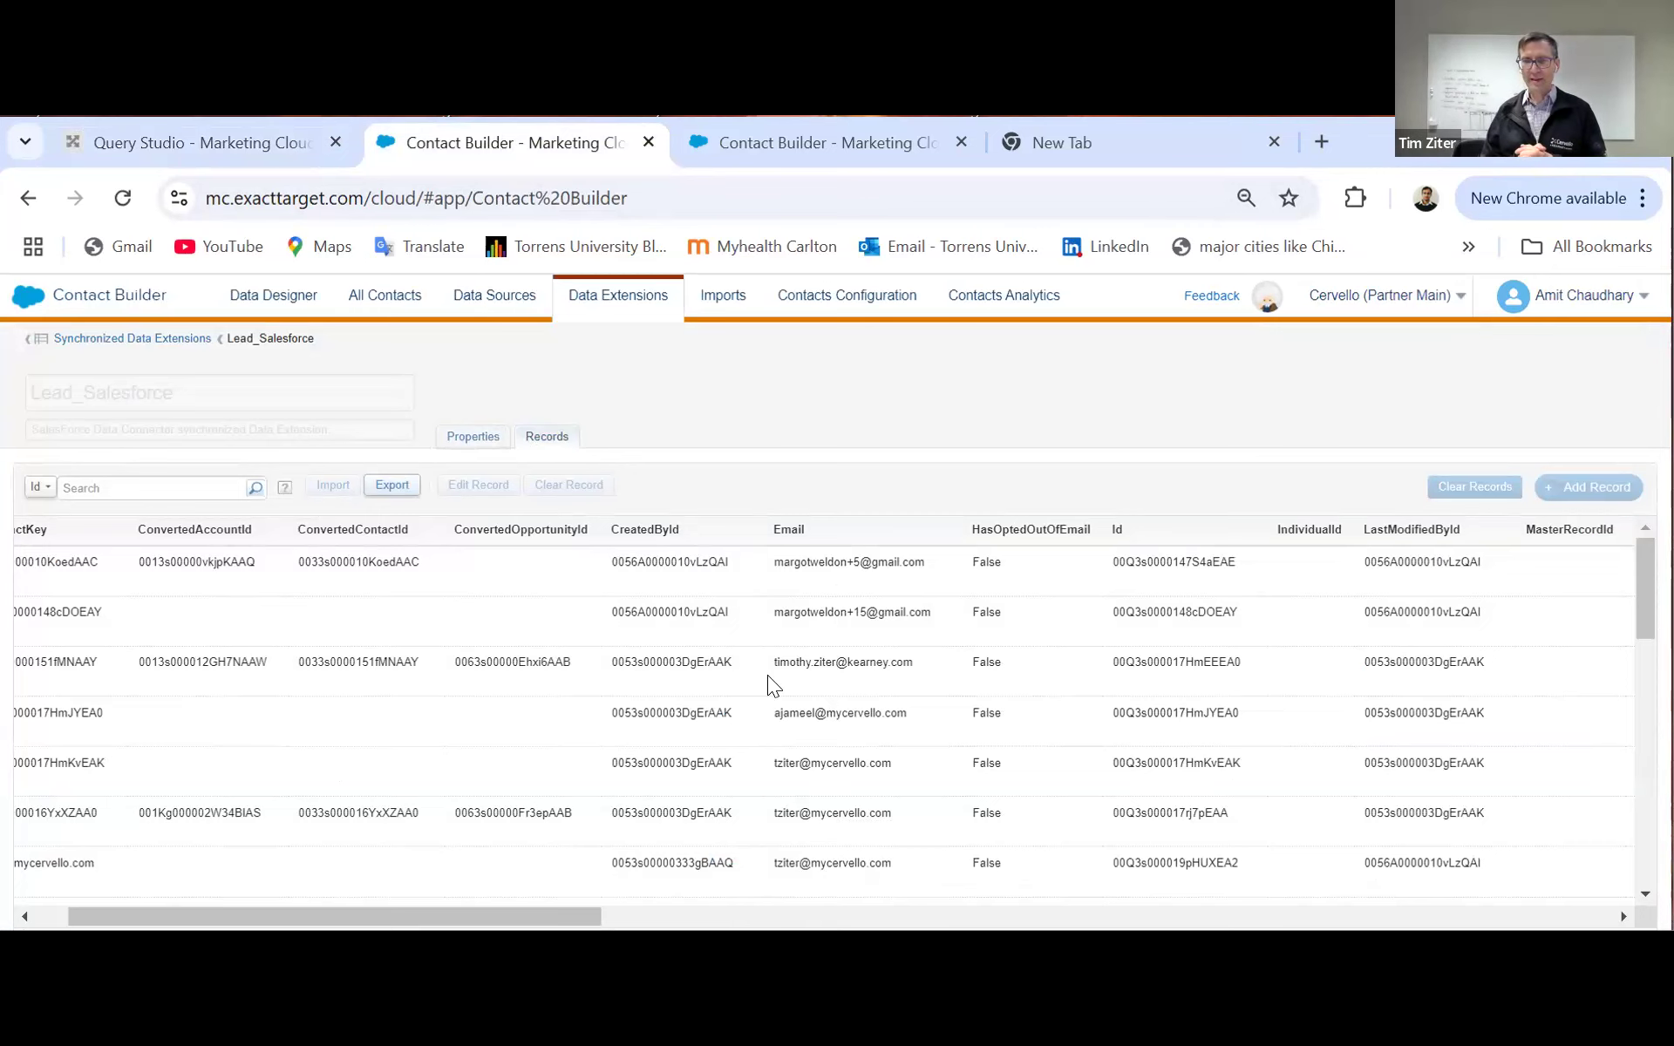
scroll(768, 675, left, 2)
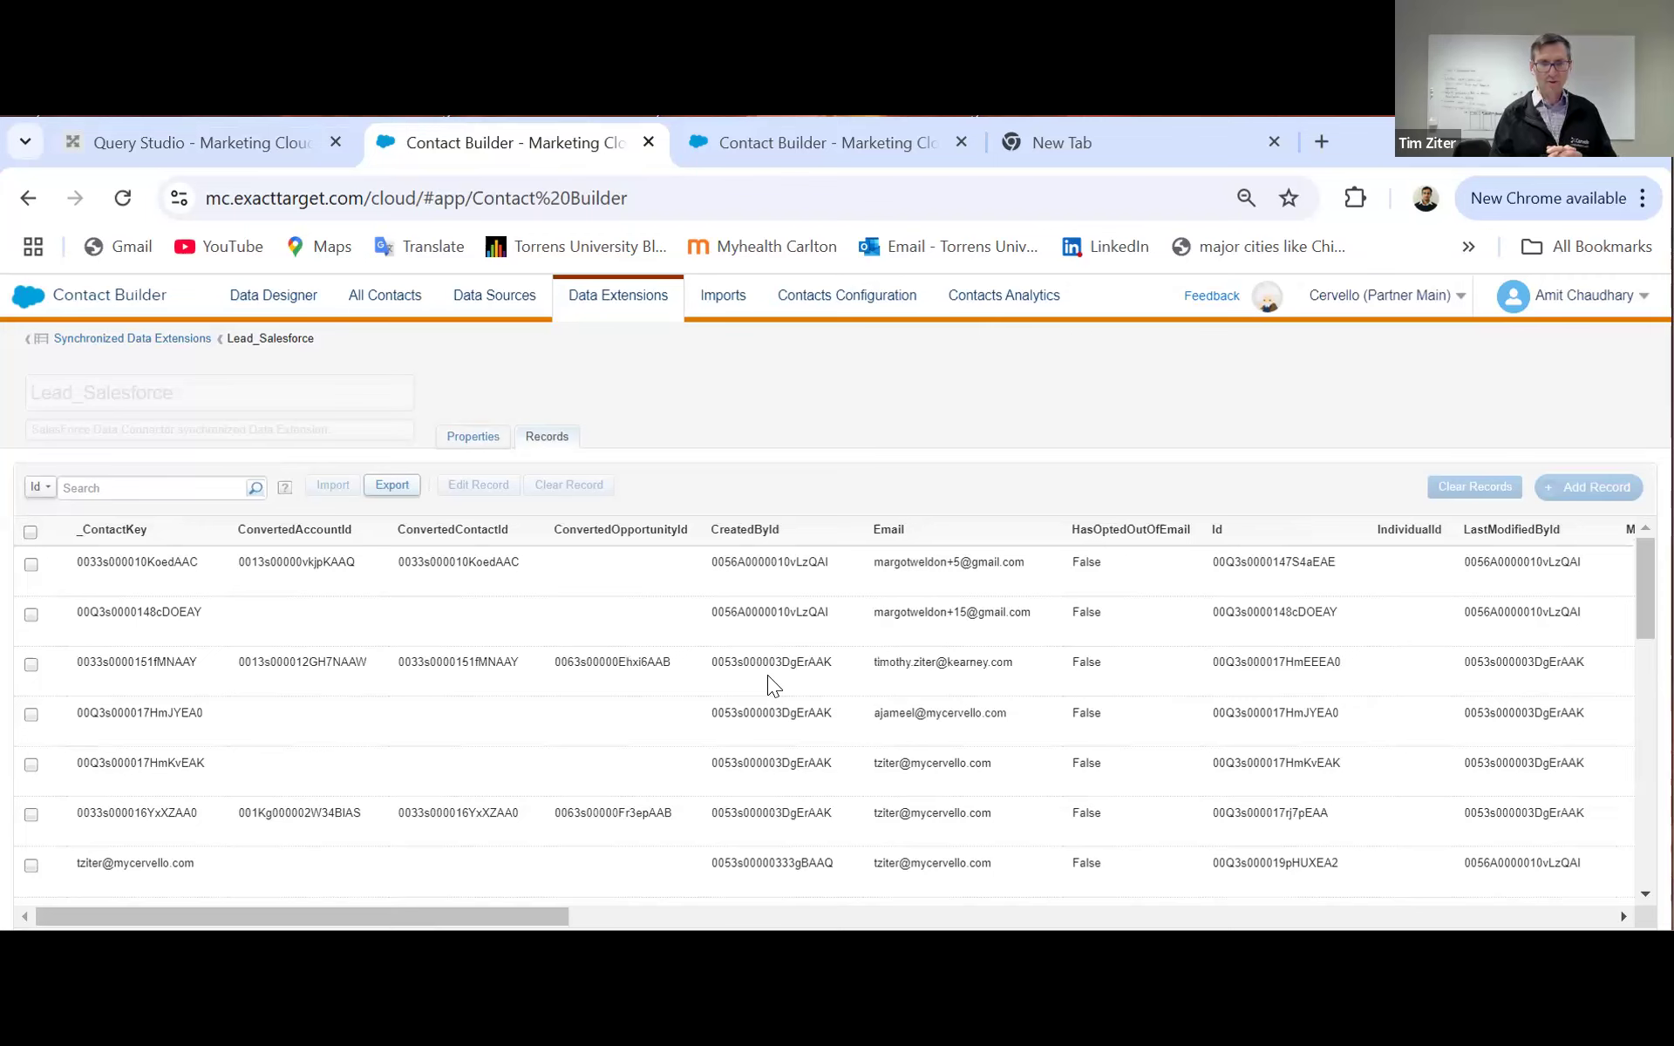
scroll(767, 676, right, 3)
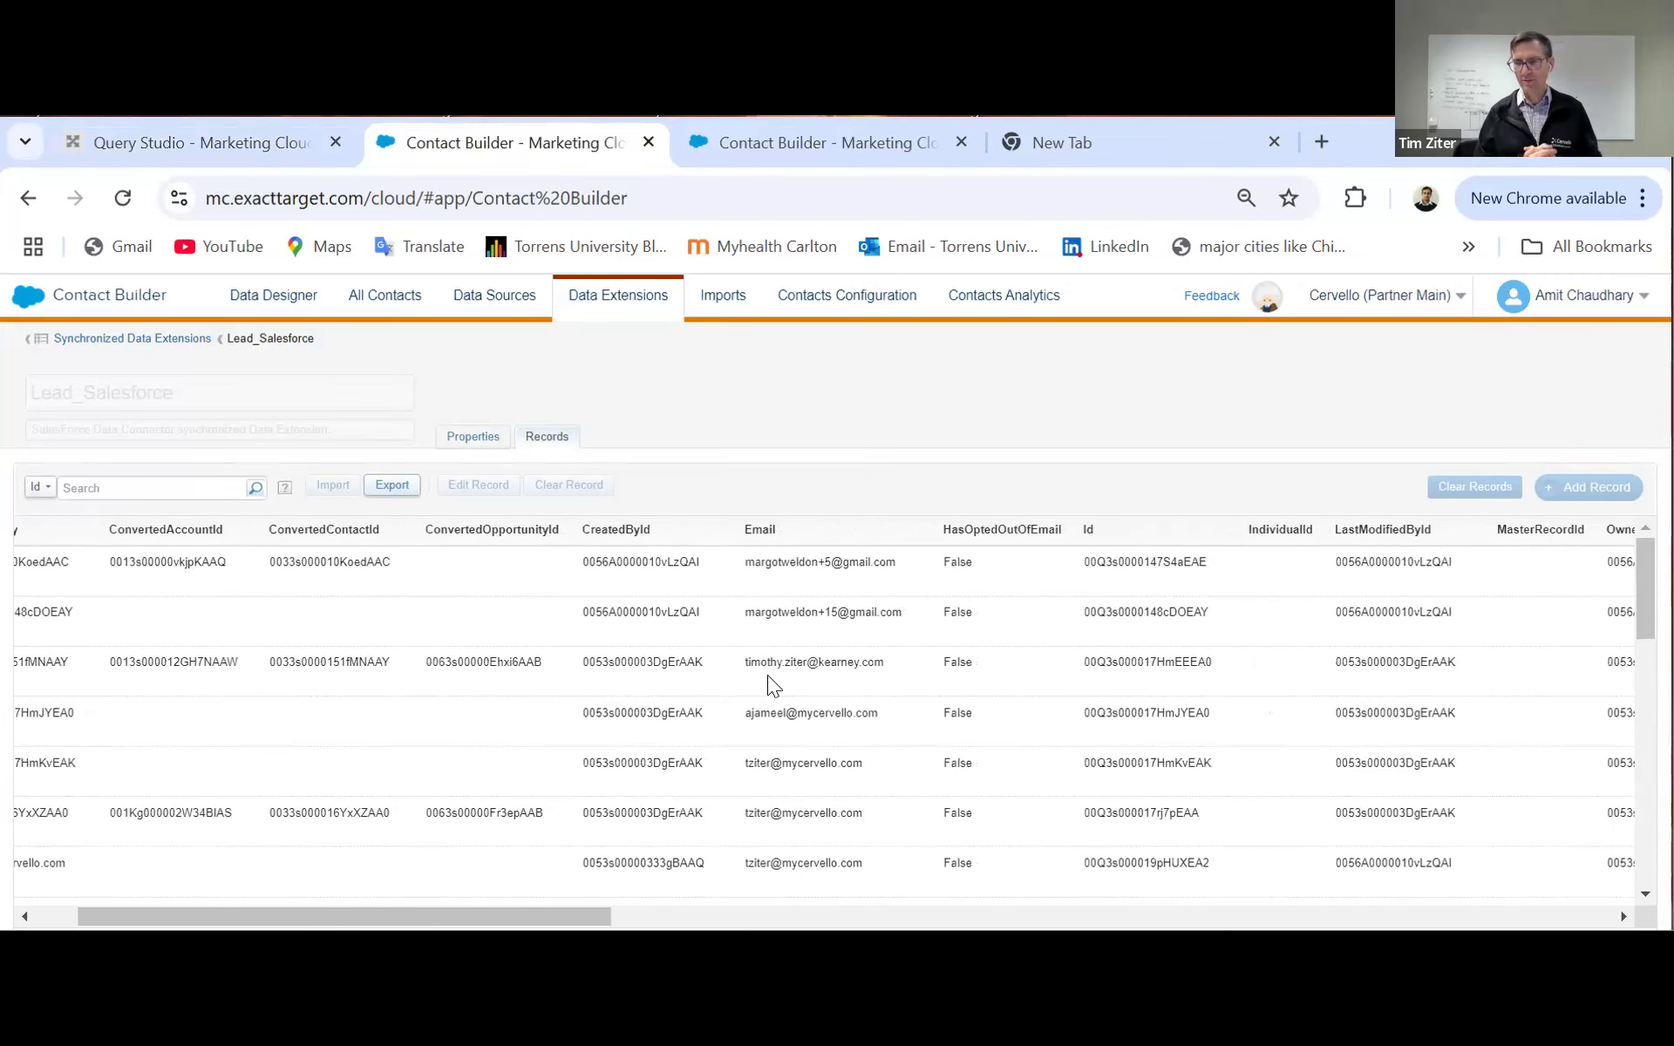
scroll(768, 675, right, 6)
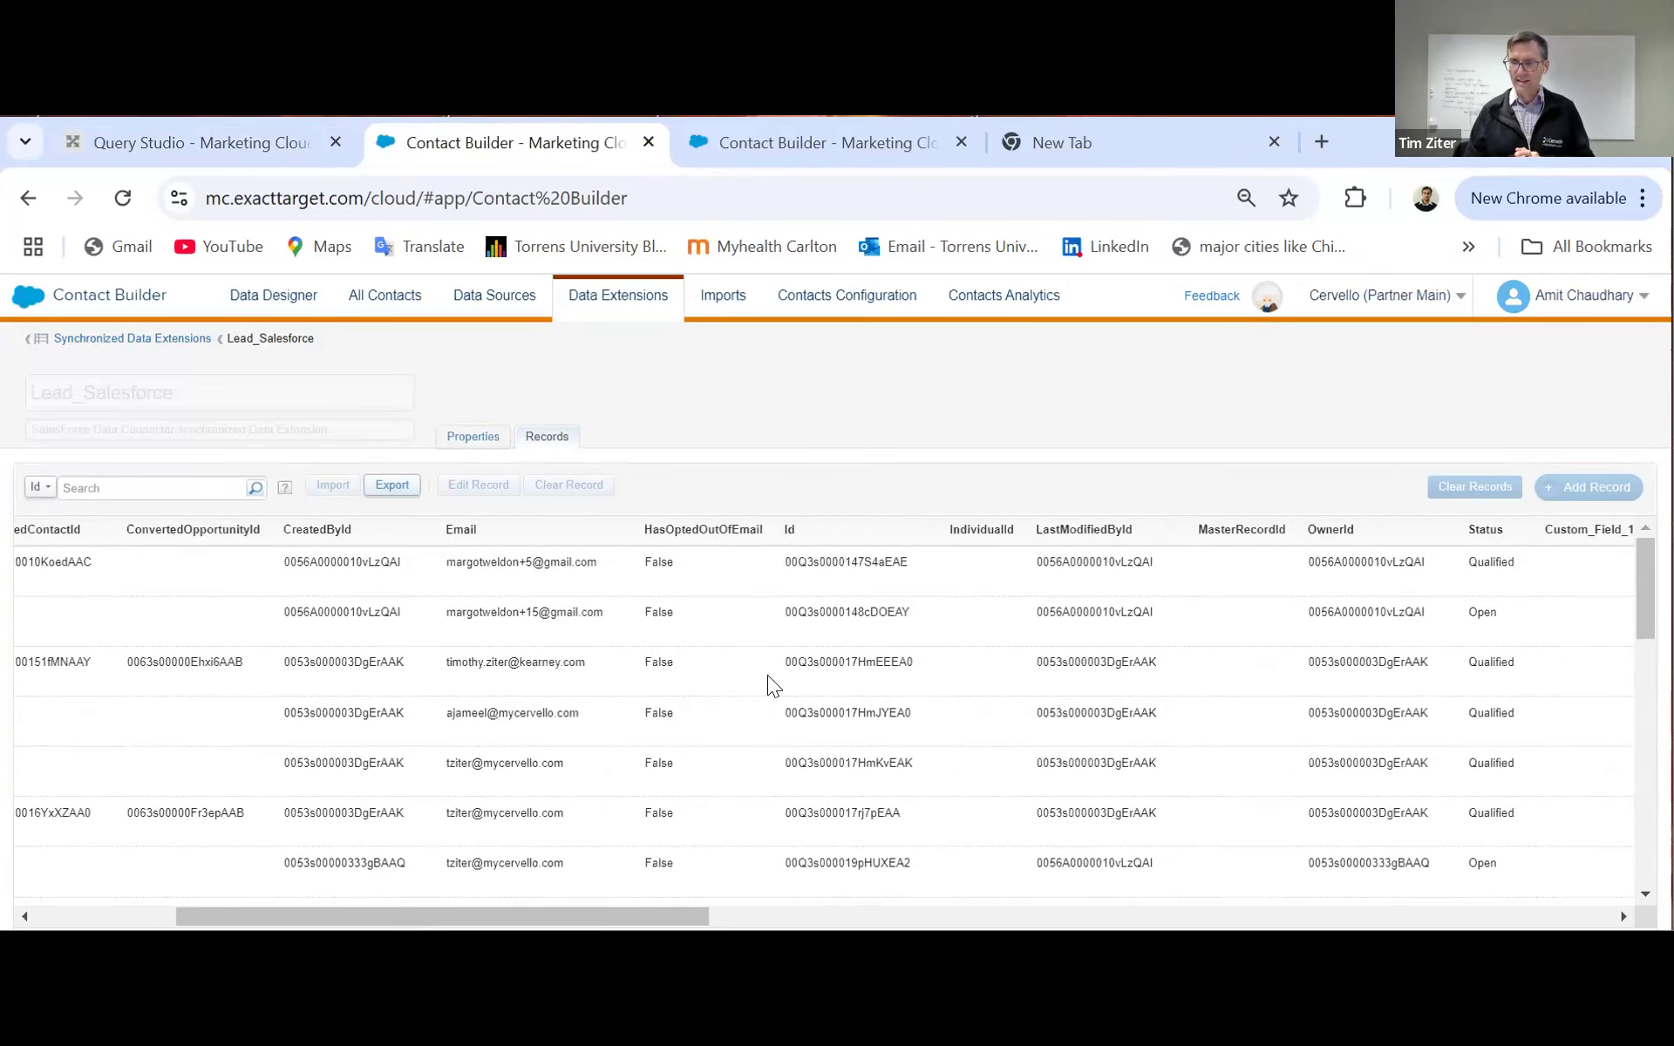
scroll(768, 676, right, 4)
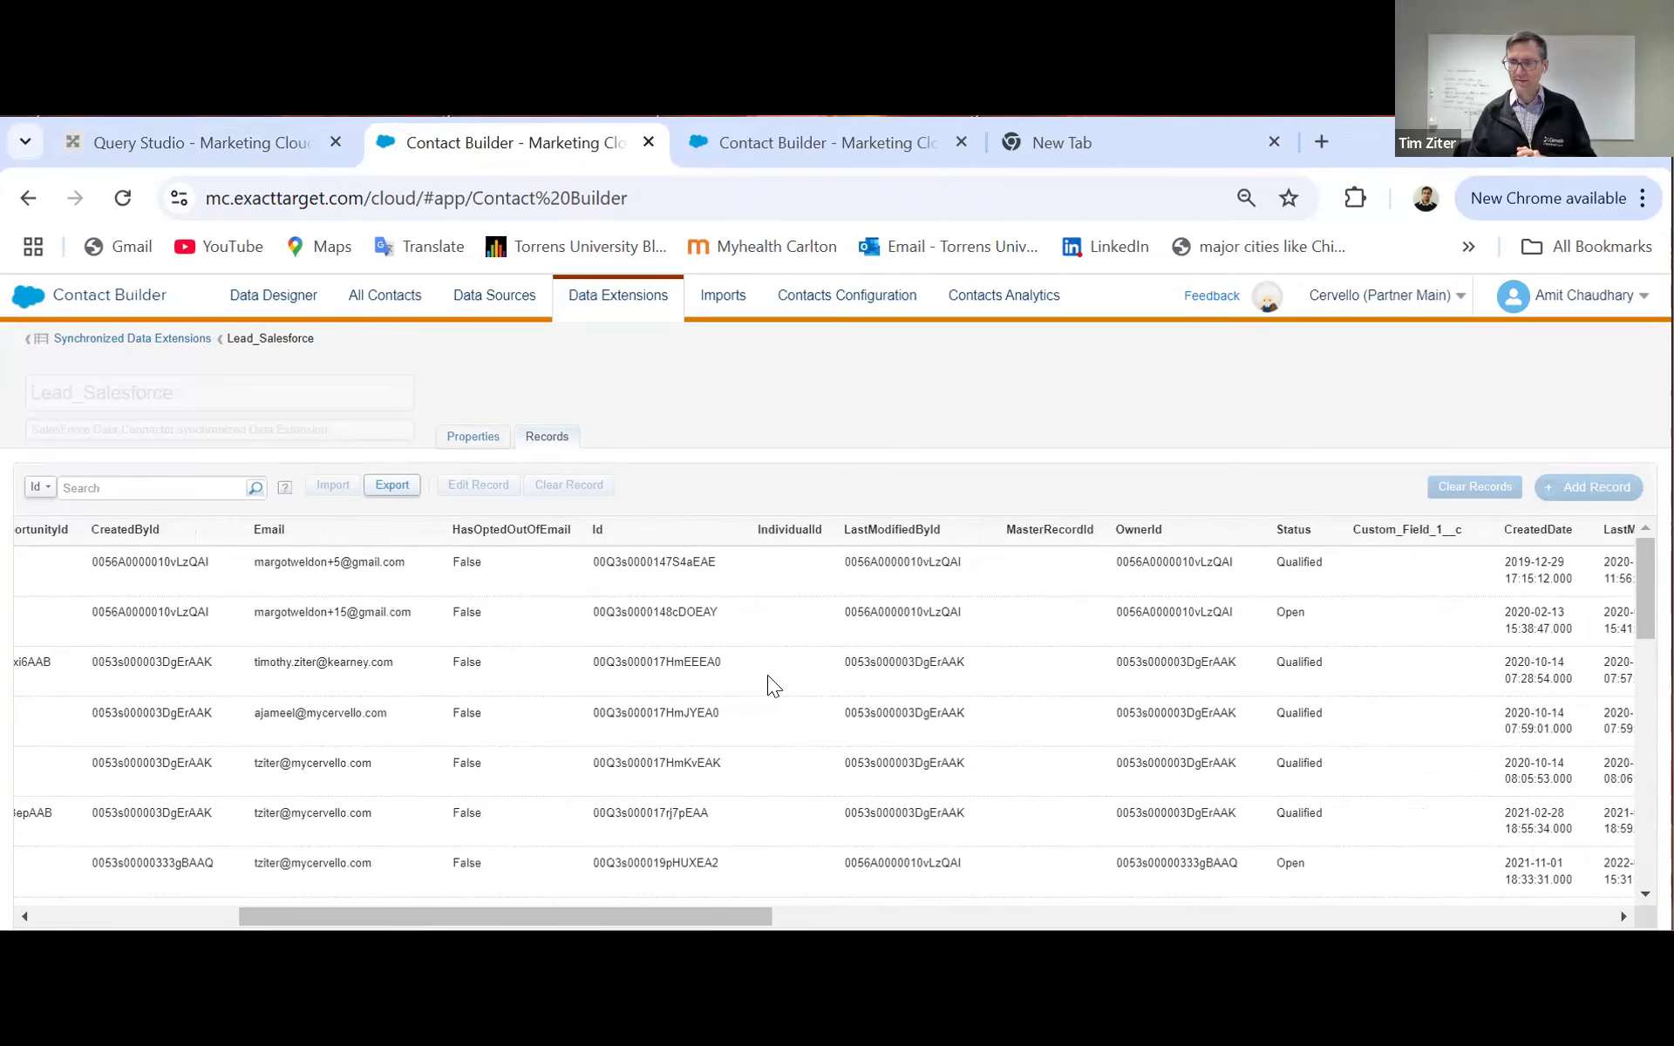
scroll(767, 674, right, 3)
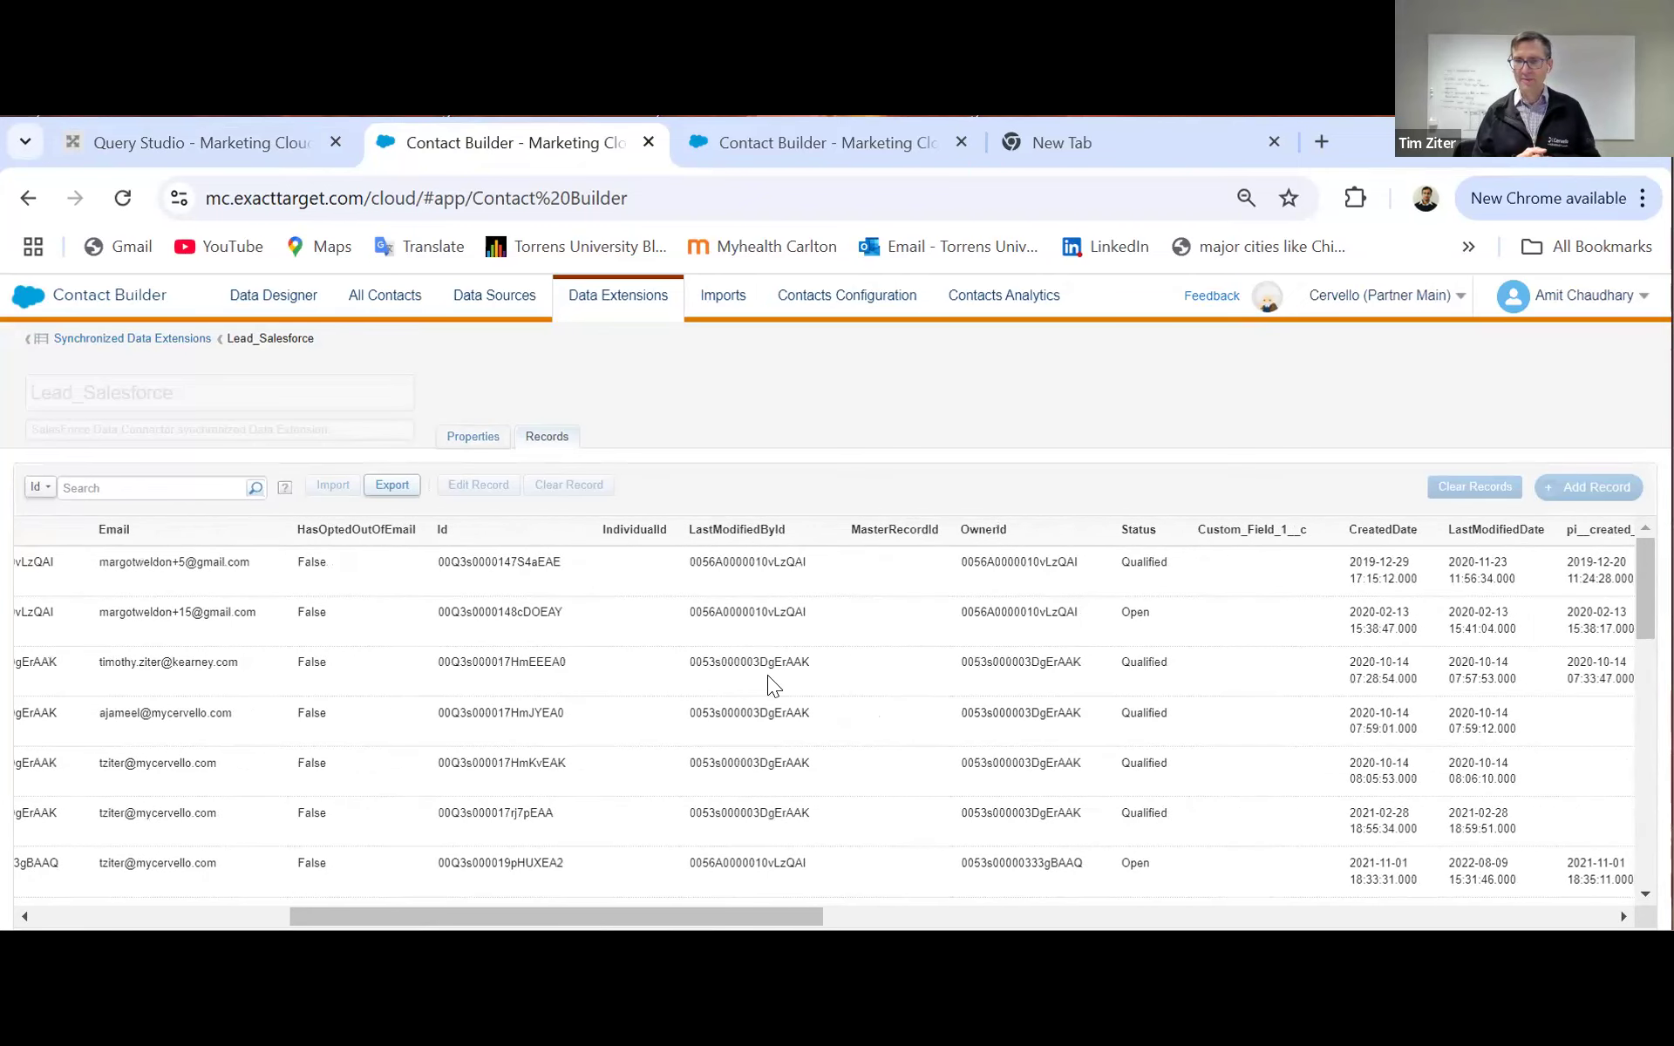
scroll(767, 675, right, 3)
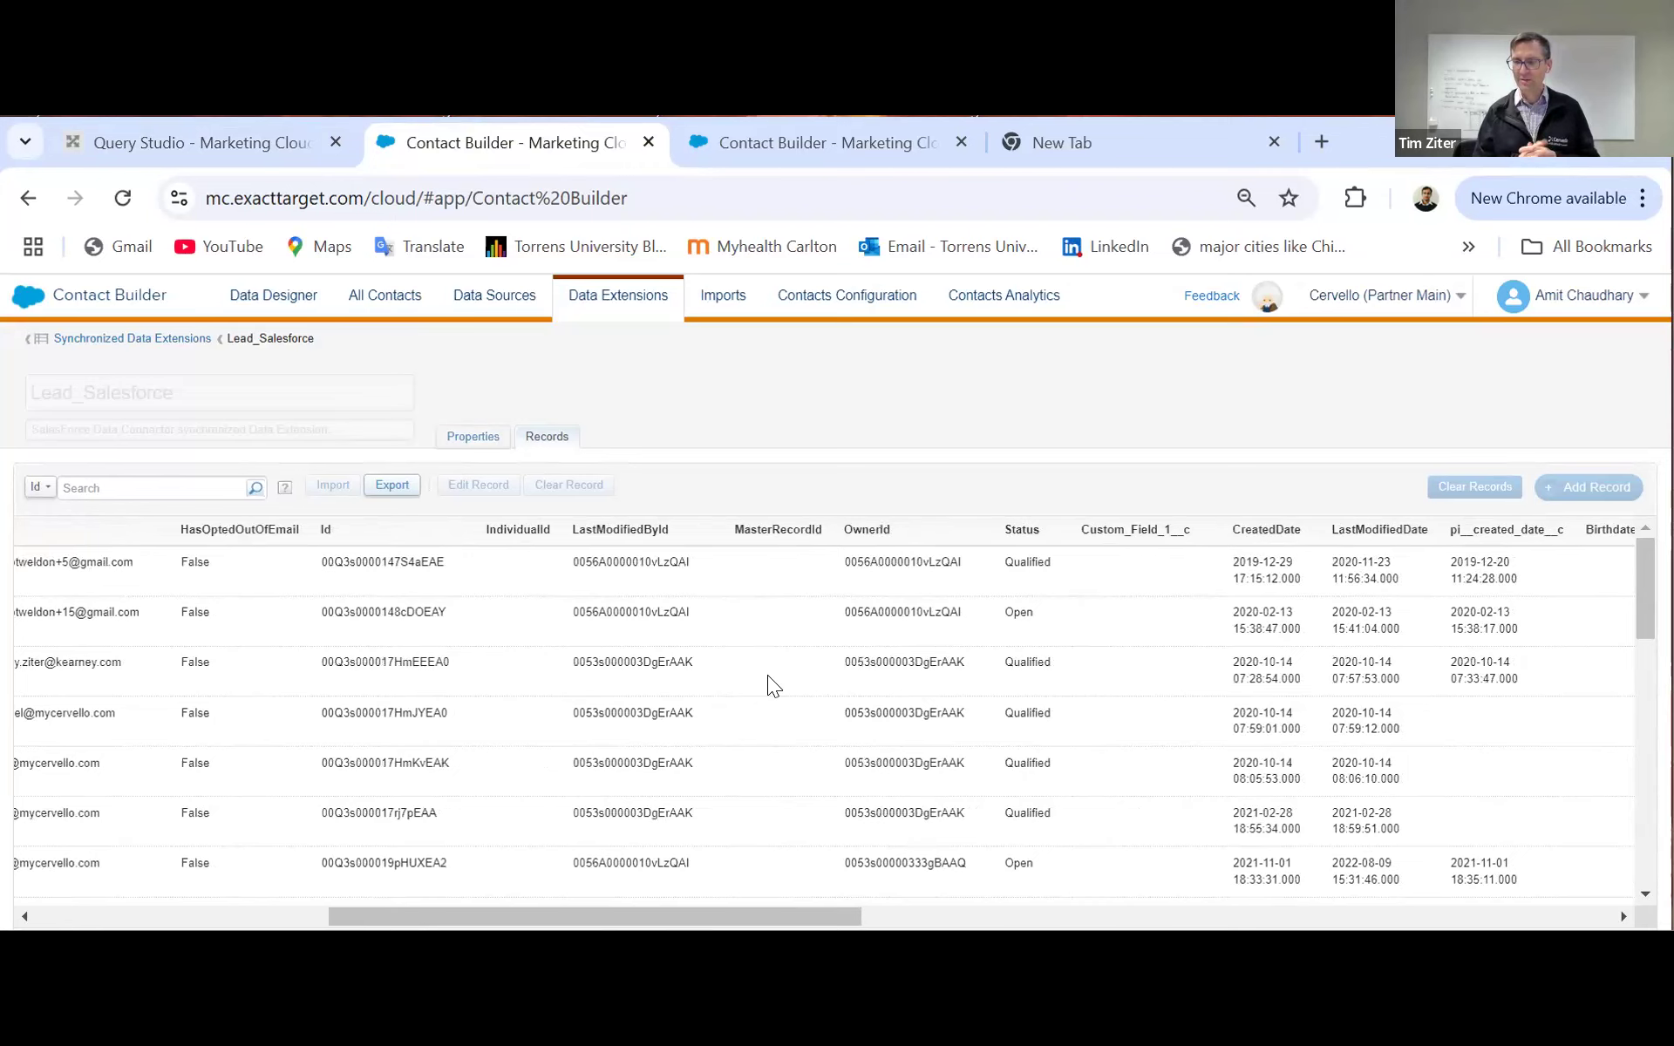
scroll(767, 674, right, 4)
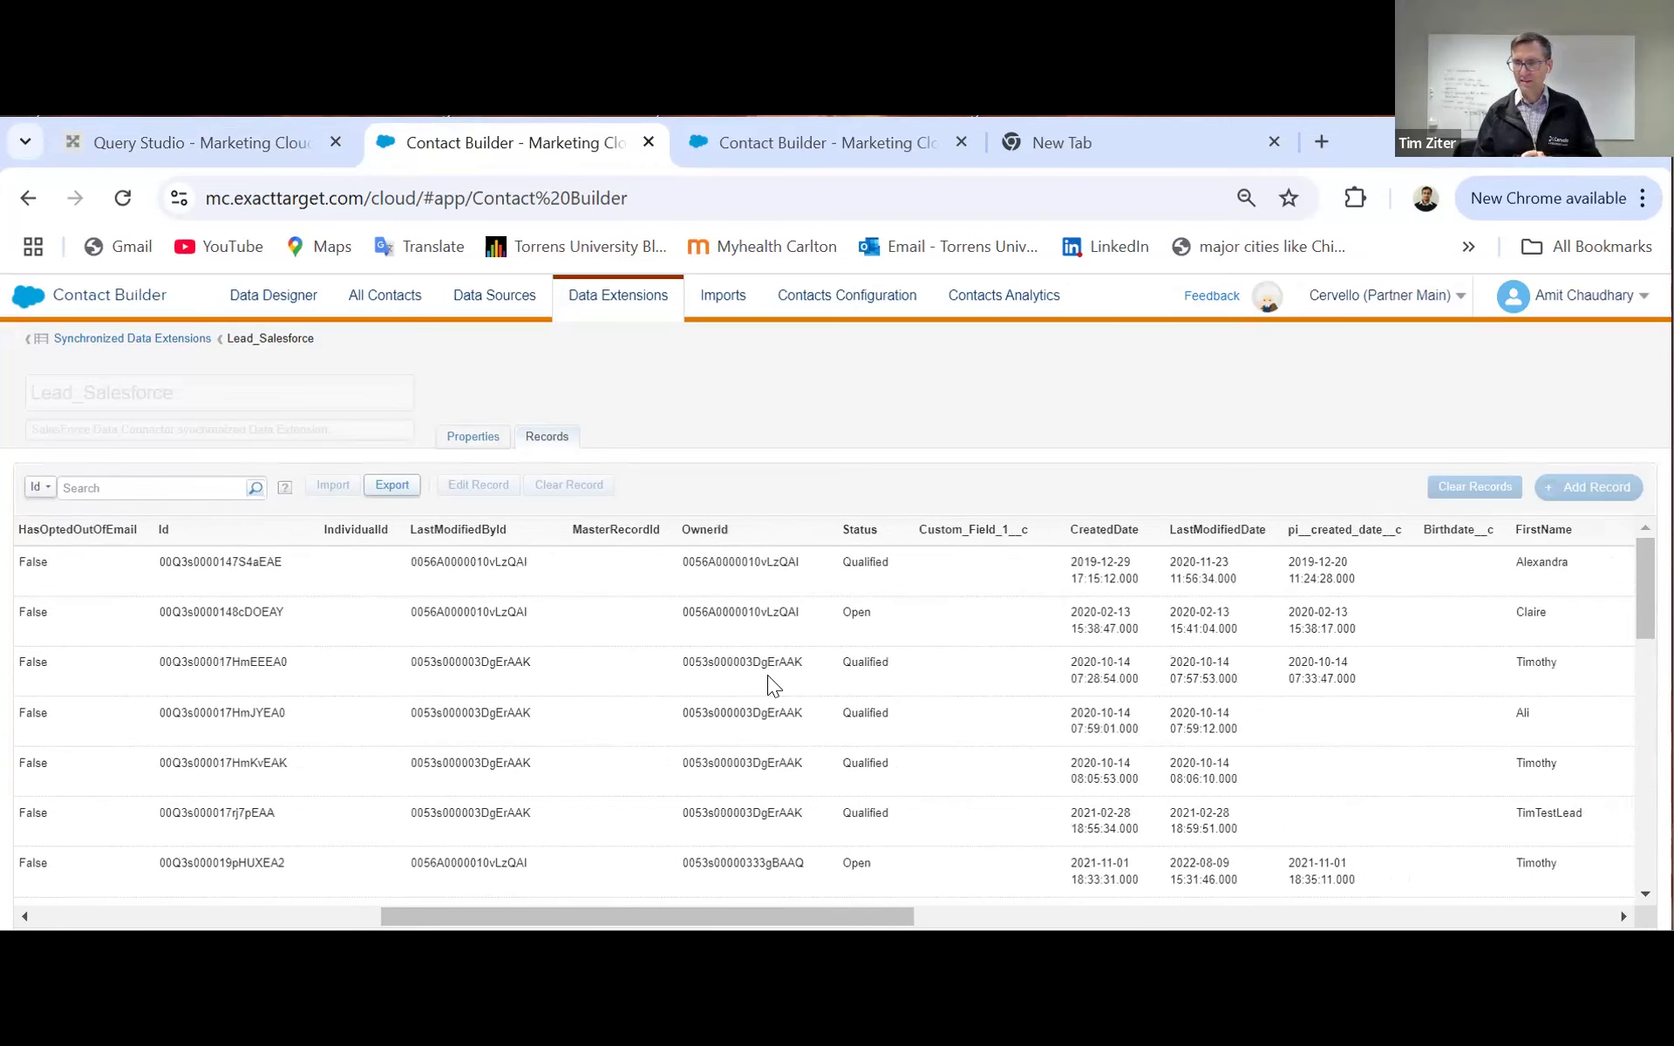
scroll(767, 685, right, 5)
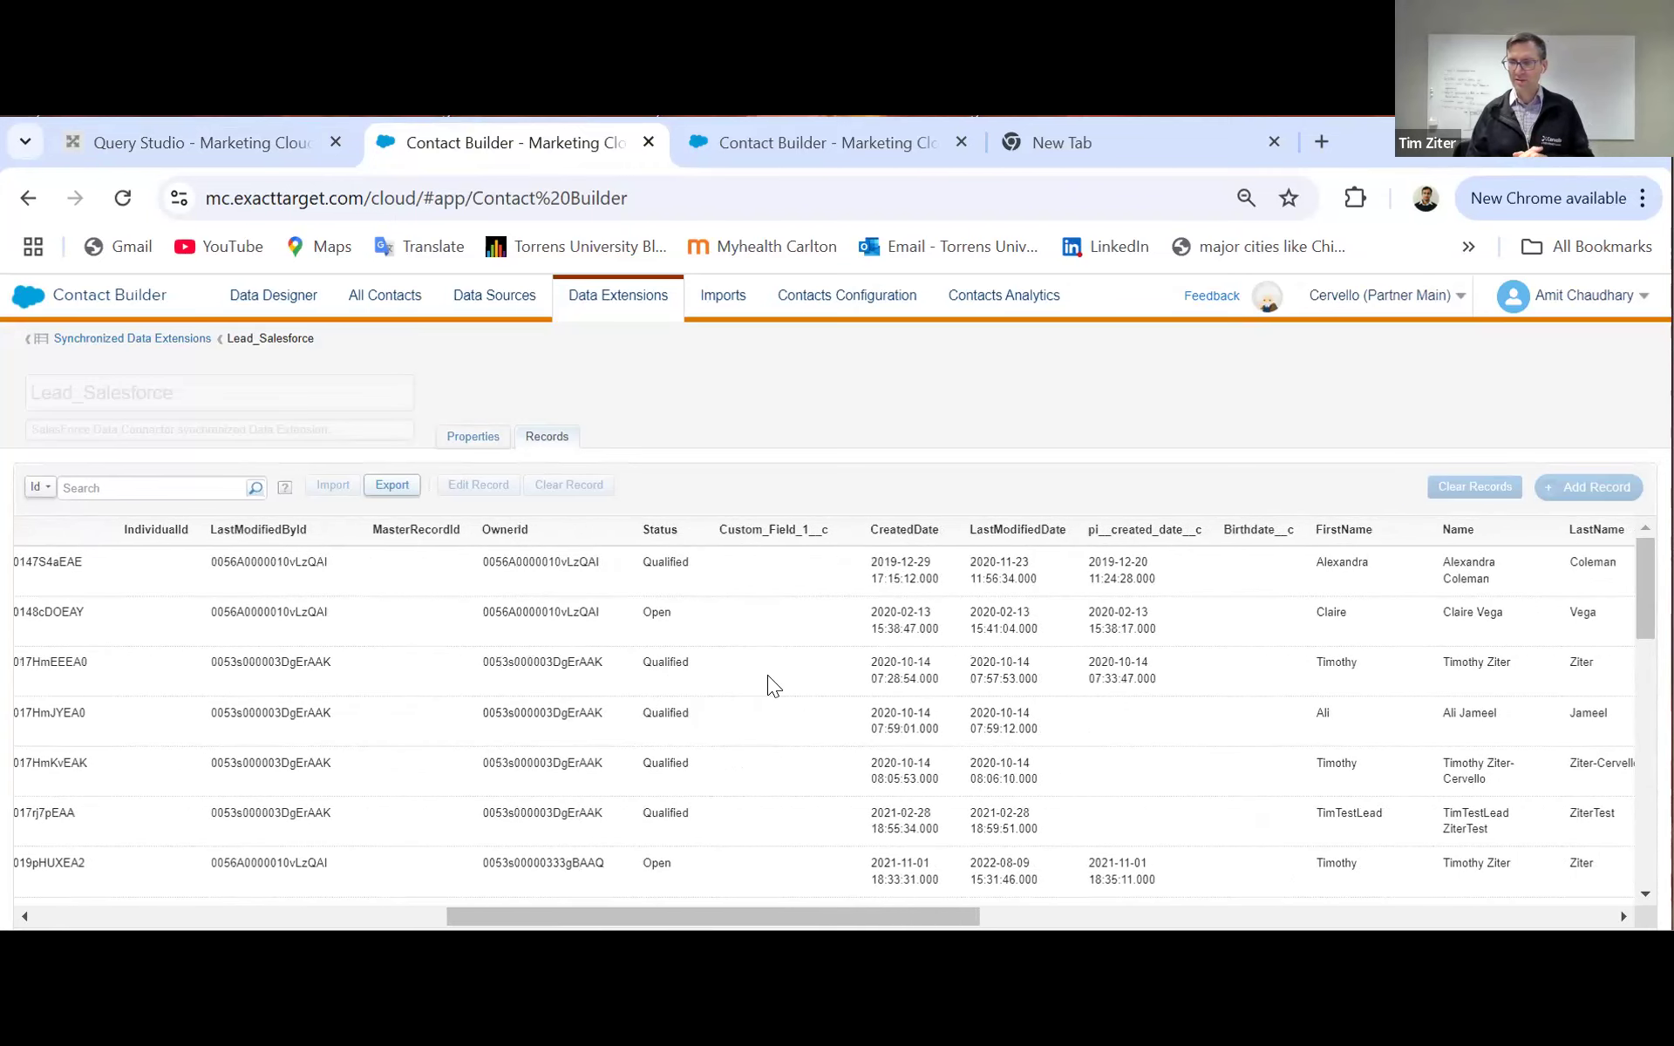
scroll(767, 685, right, 6)
scroll(769, 685, right, 8)
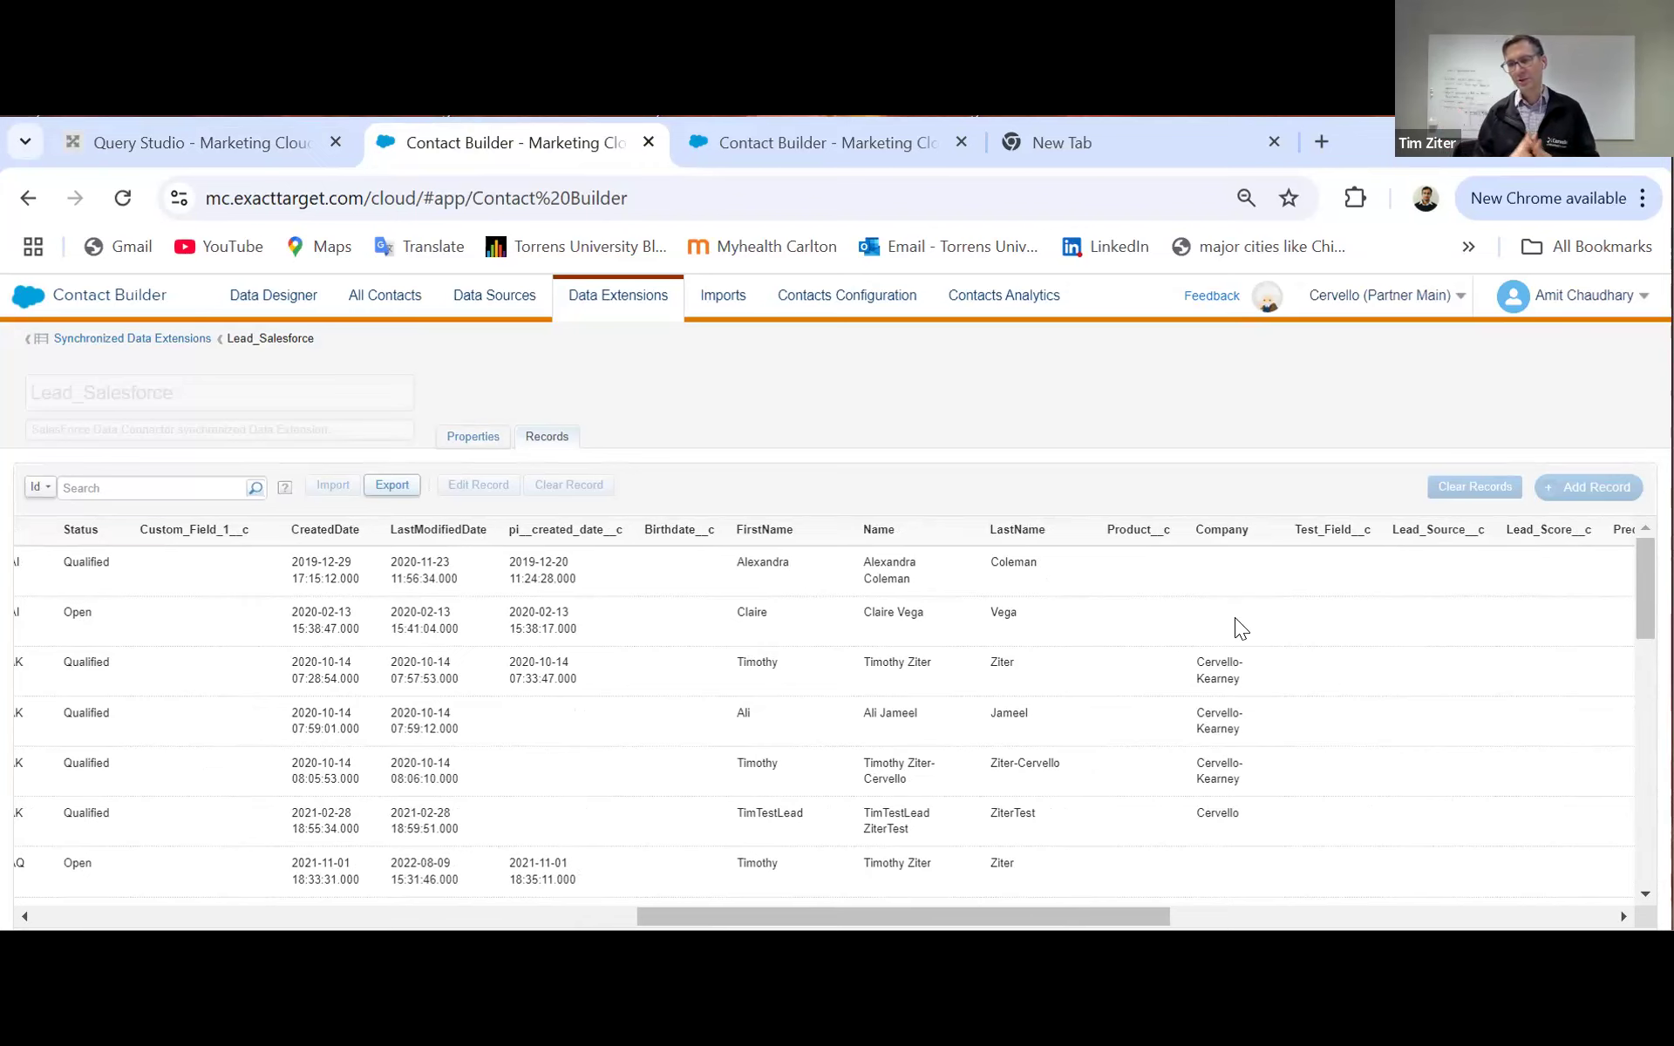
scroll(1235, 617, right, 5)
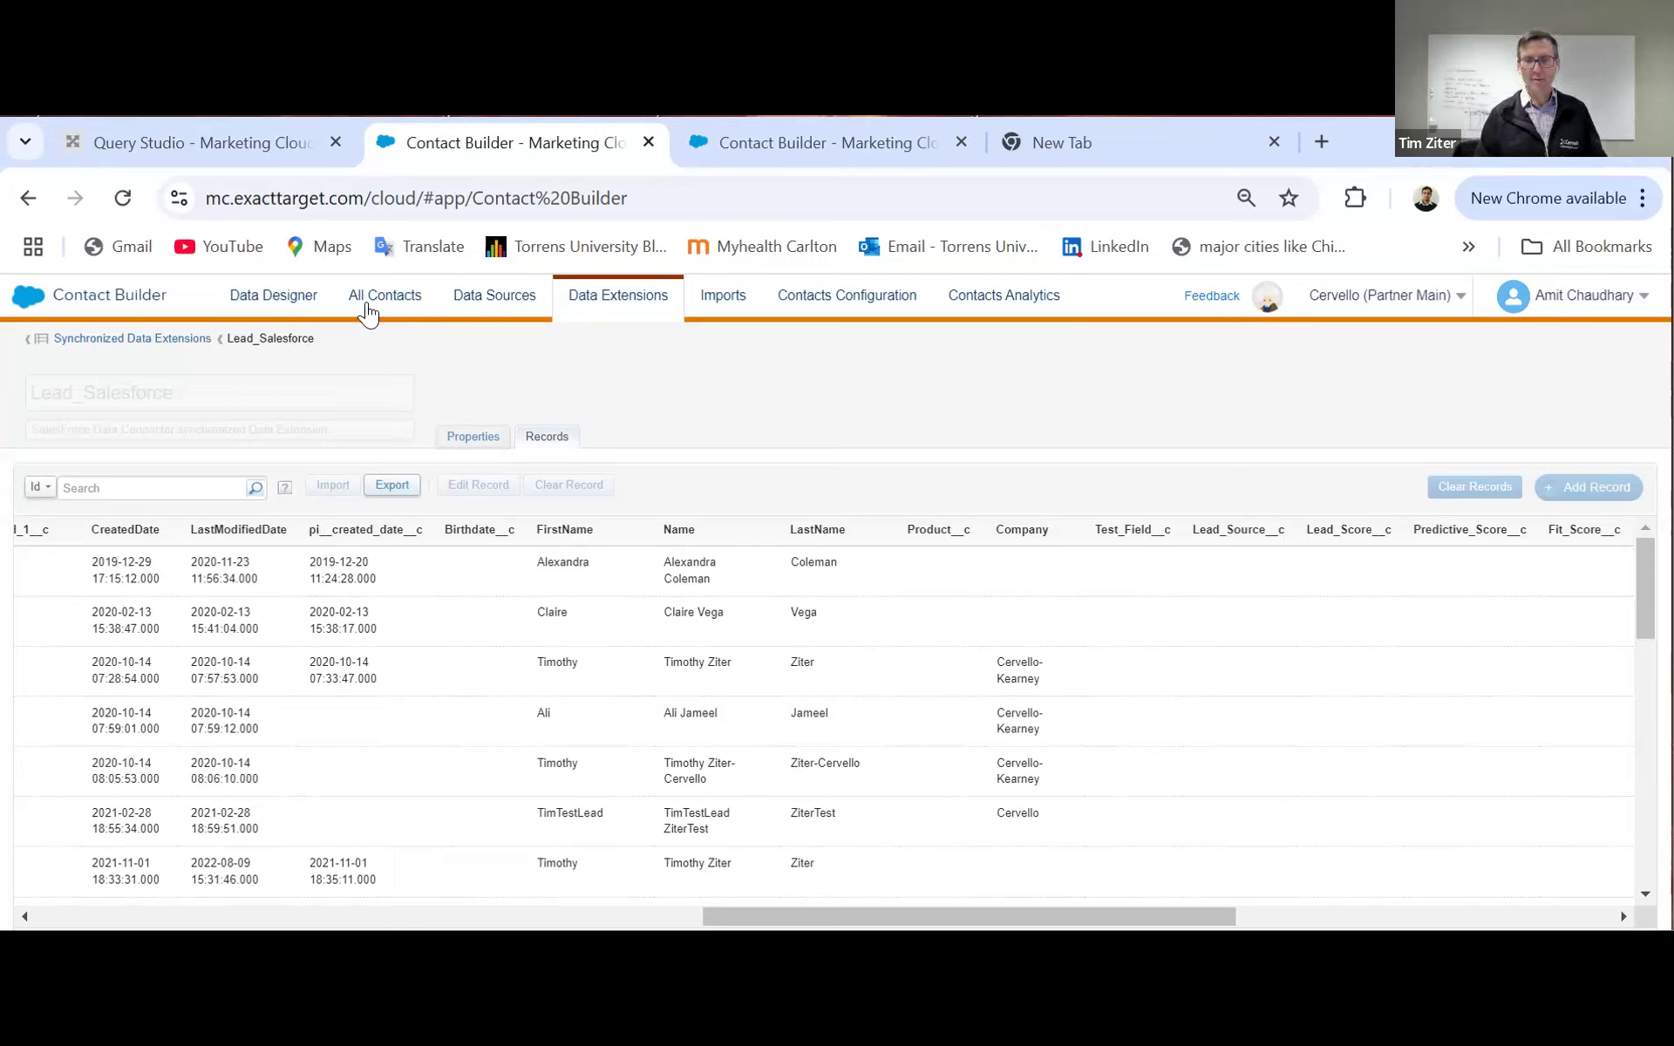
Step: Copy the Company attribute name from the Lead_Salesforce properties and insert it after ON in the Query Studio join
click(260, 150)
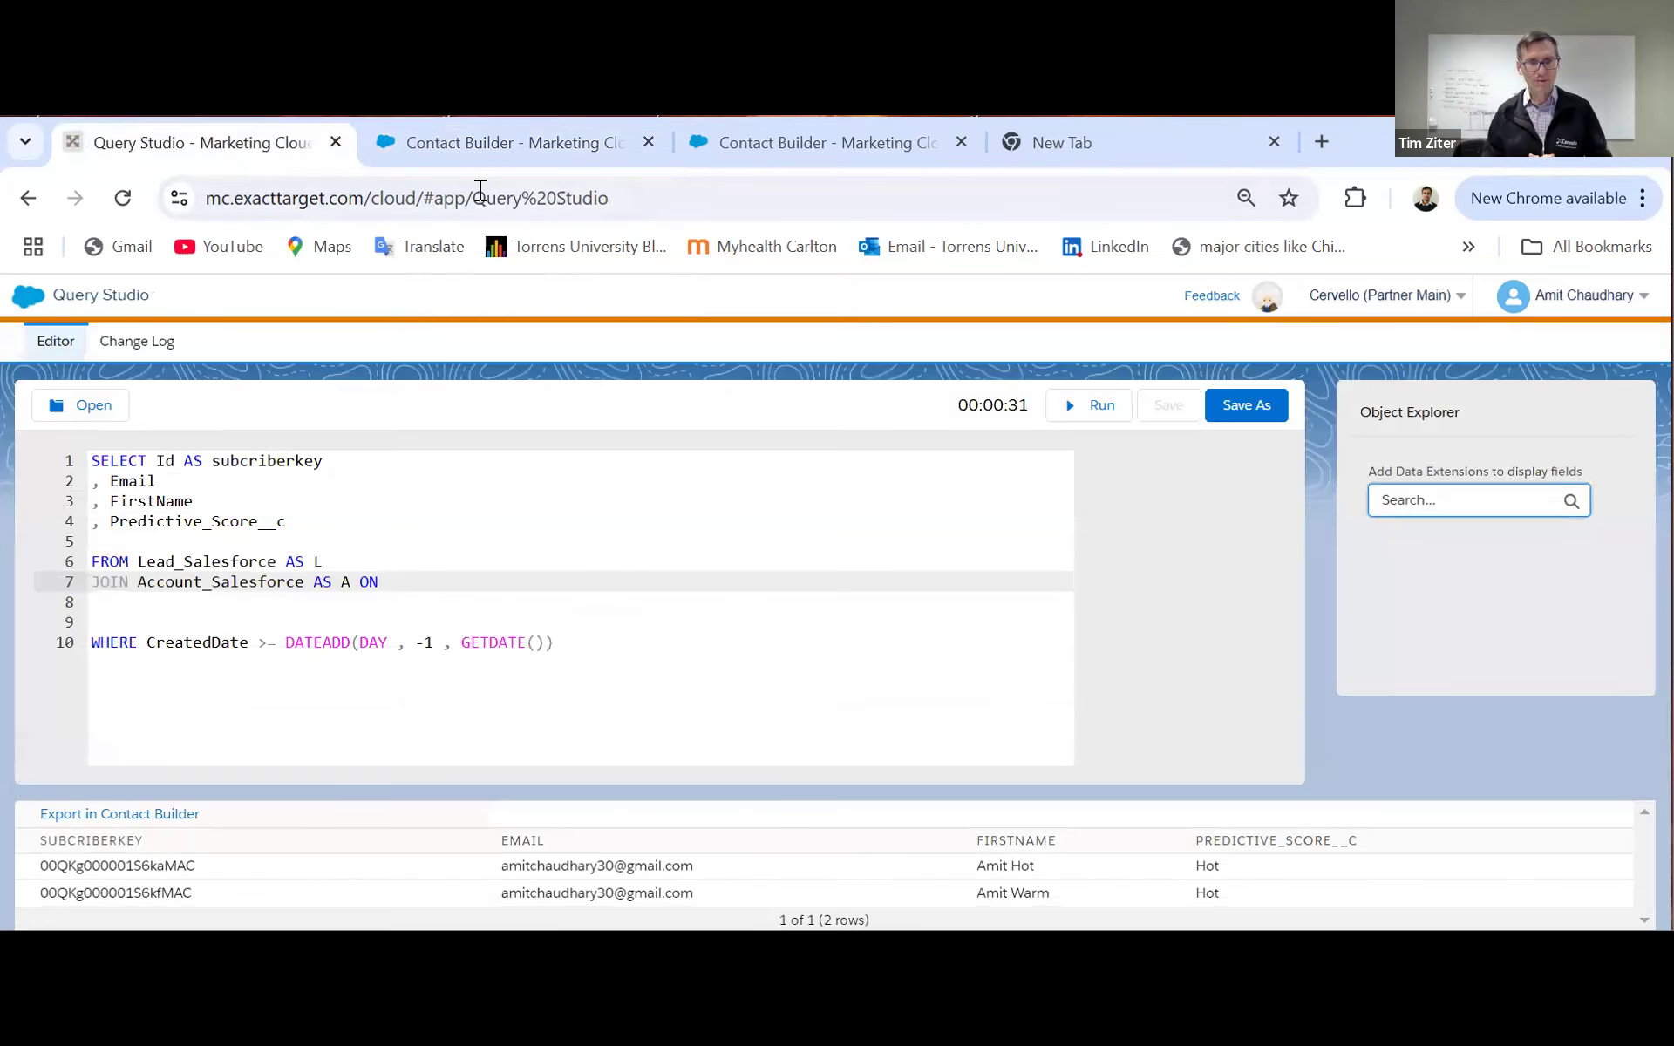
click(505, 144)
click(501, 435)
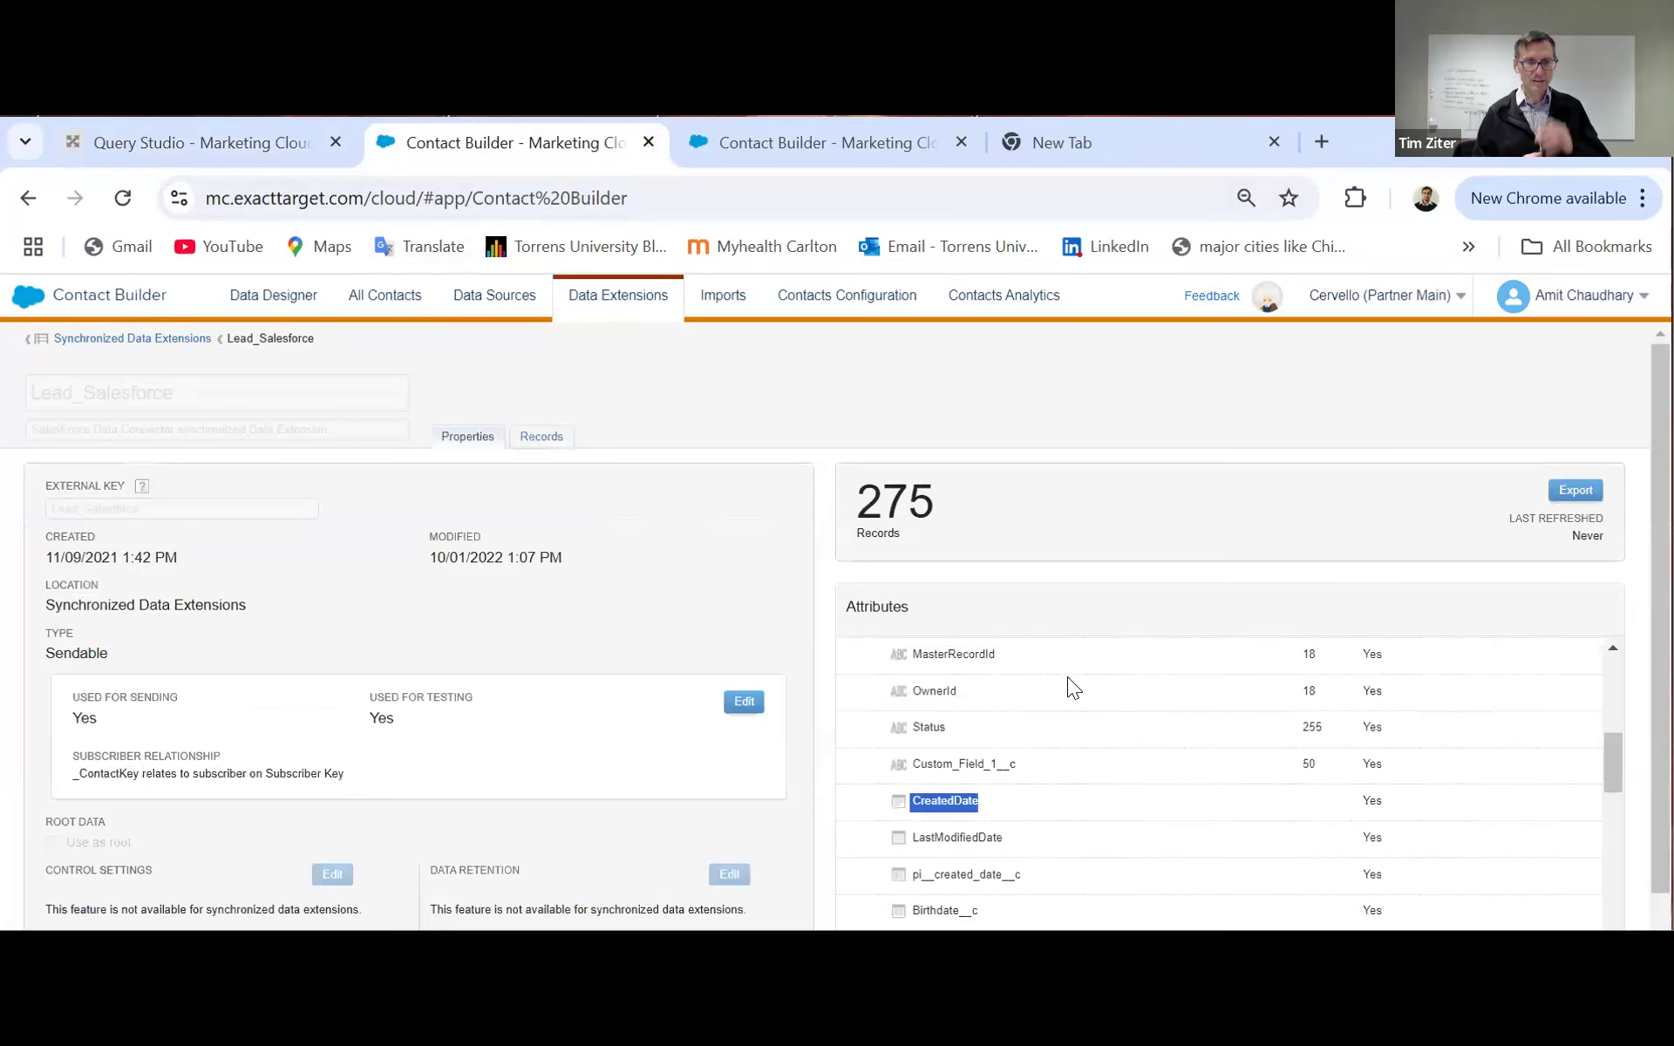
scroll(1069, 717, down, 3)
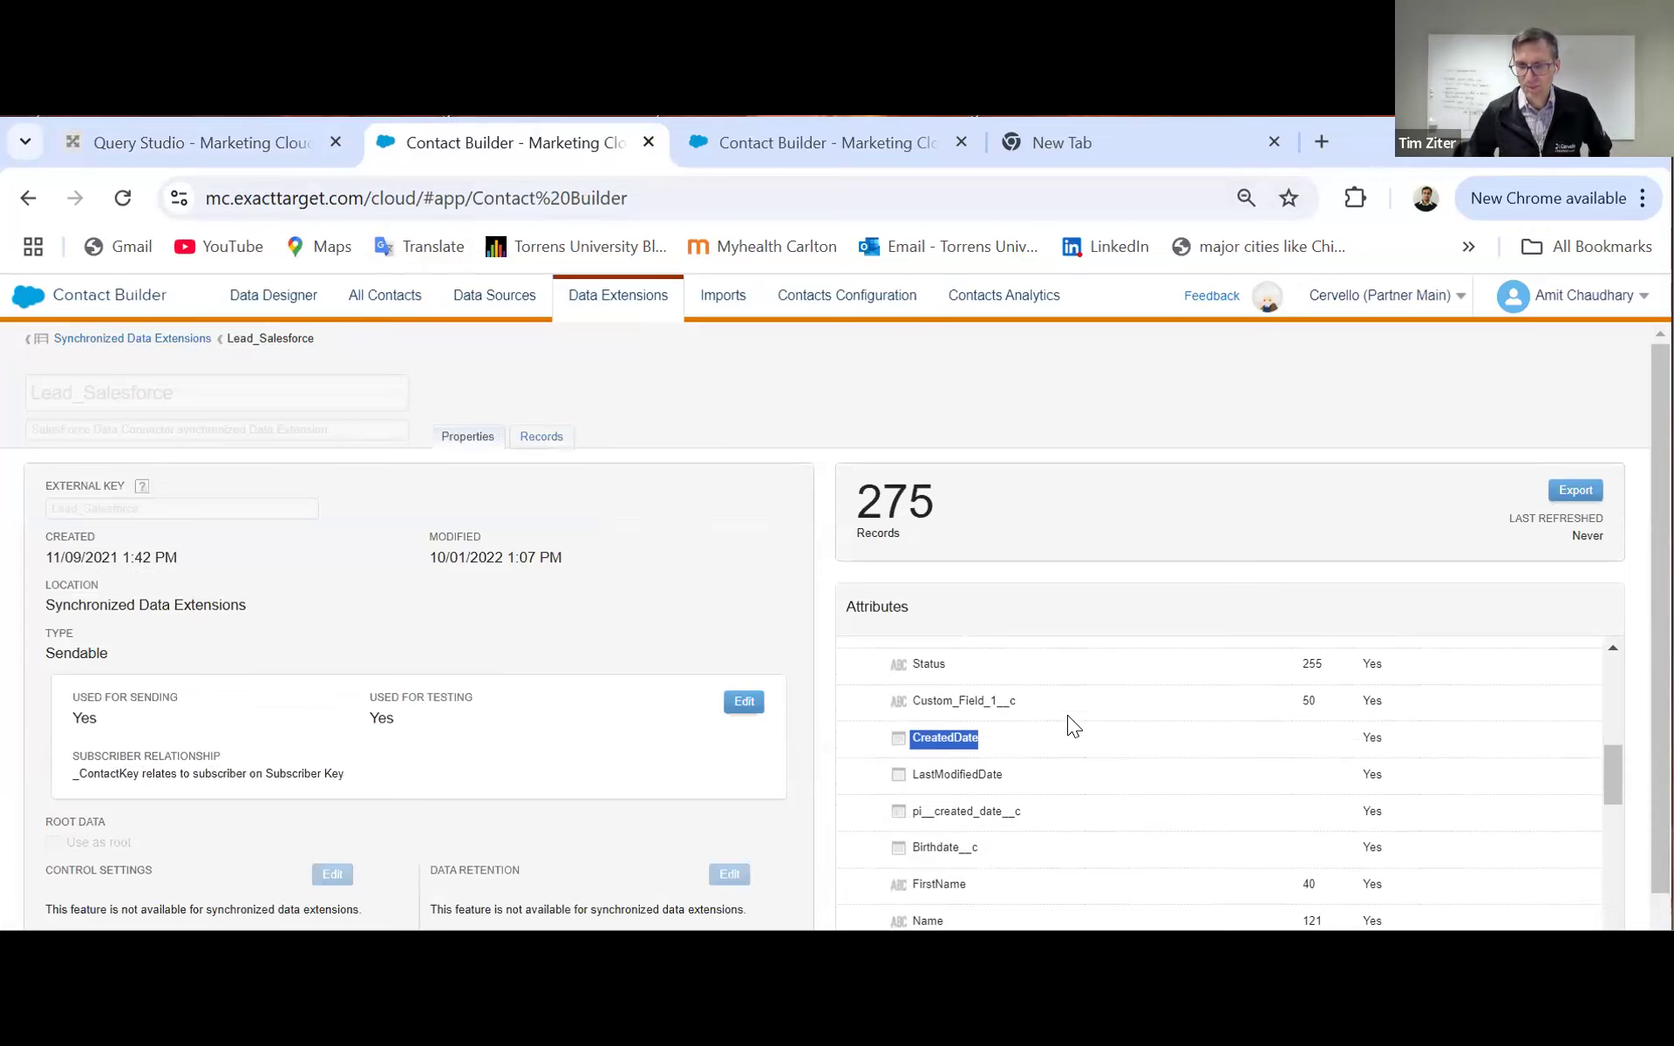
scroll(1068, 717, down, 10)
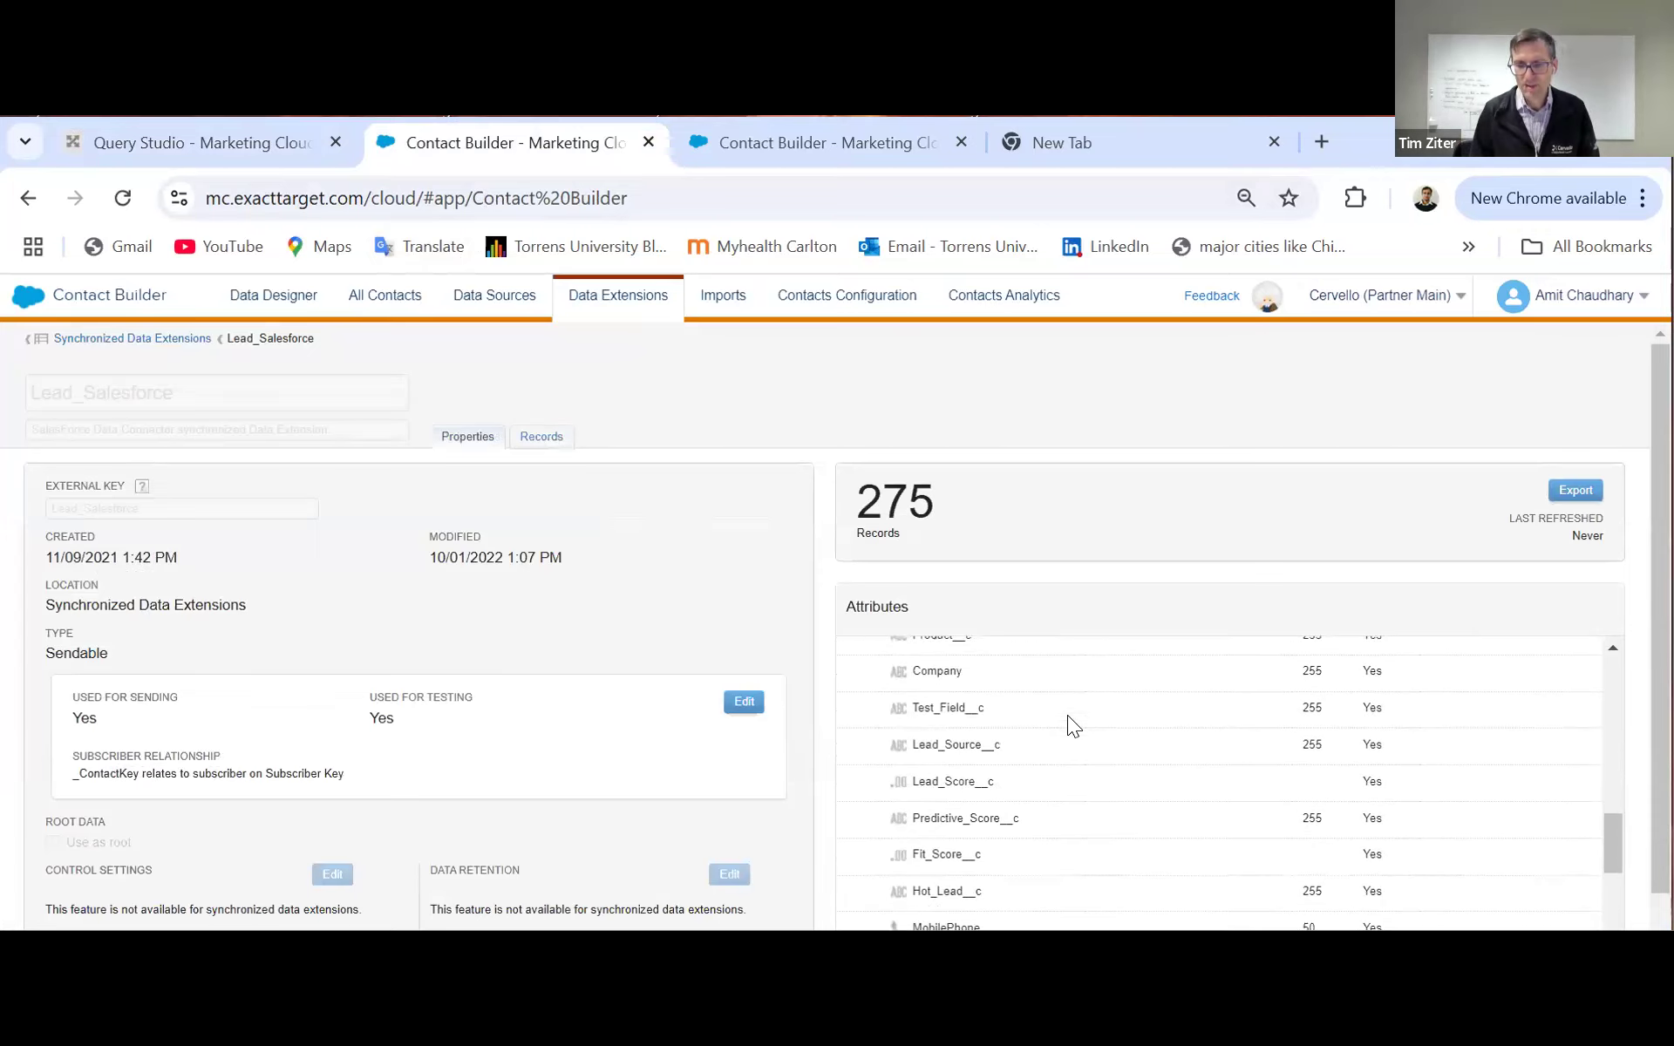
scroll(1067, 715, down, 2)
scroll(1067, 715, up, 3)
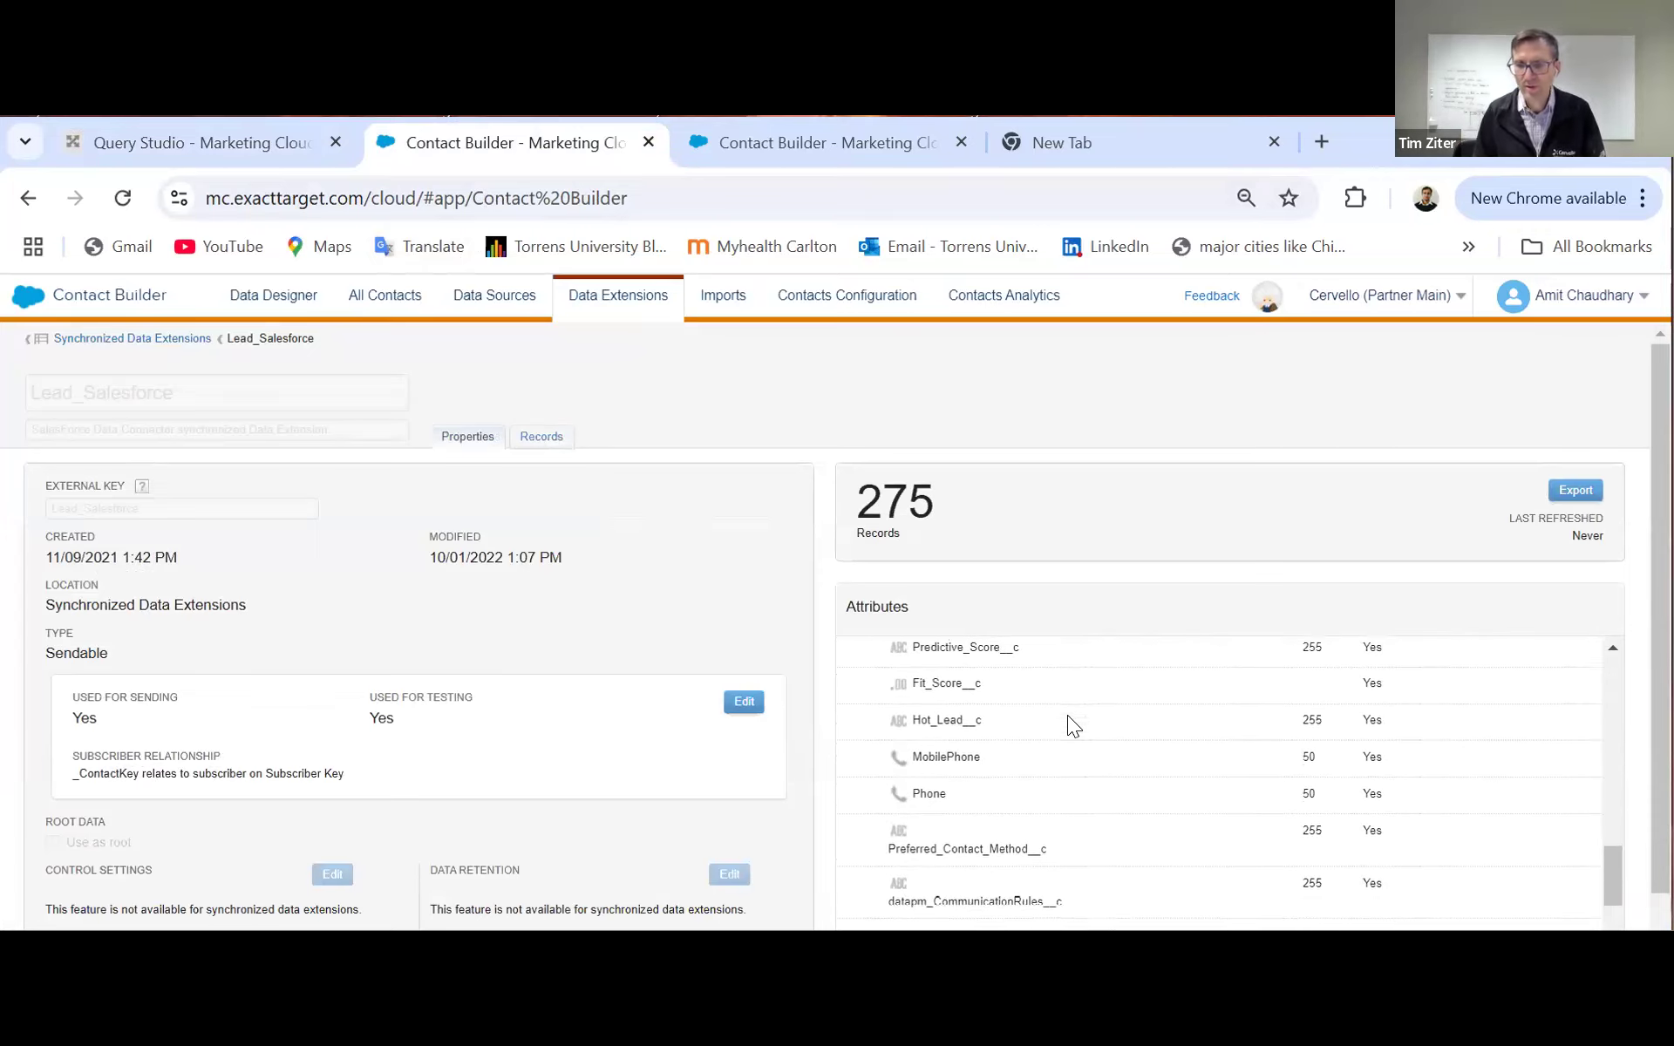
scroll(1067, 727, up, 1)
scroll(1067, 715, down, 5)
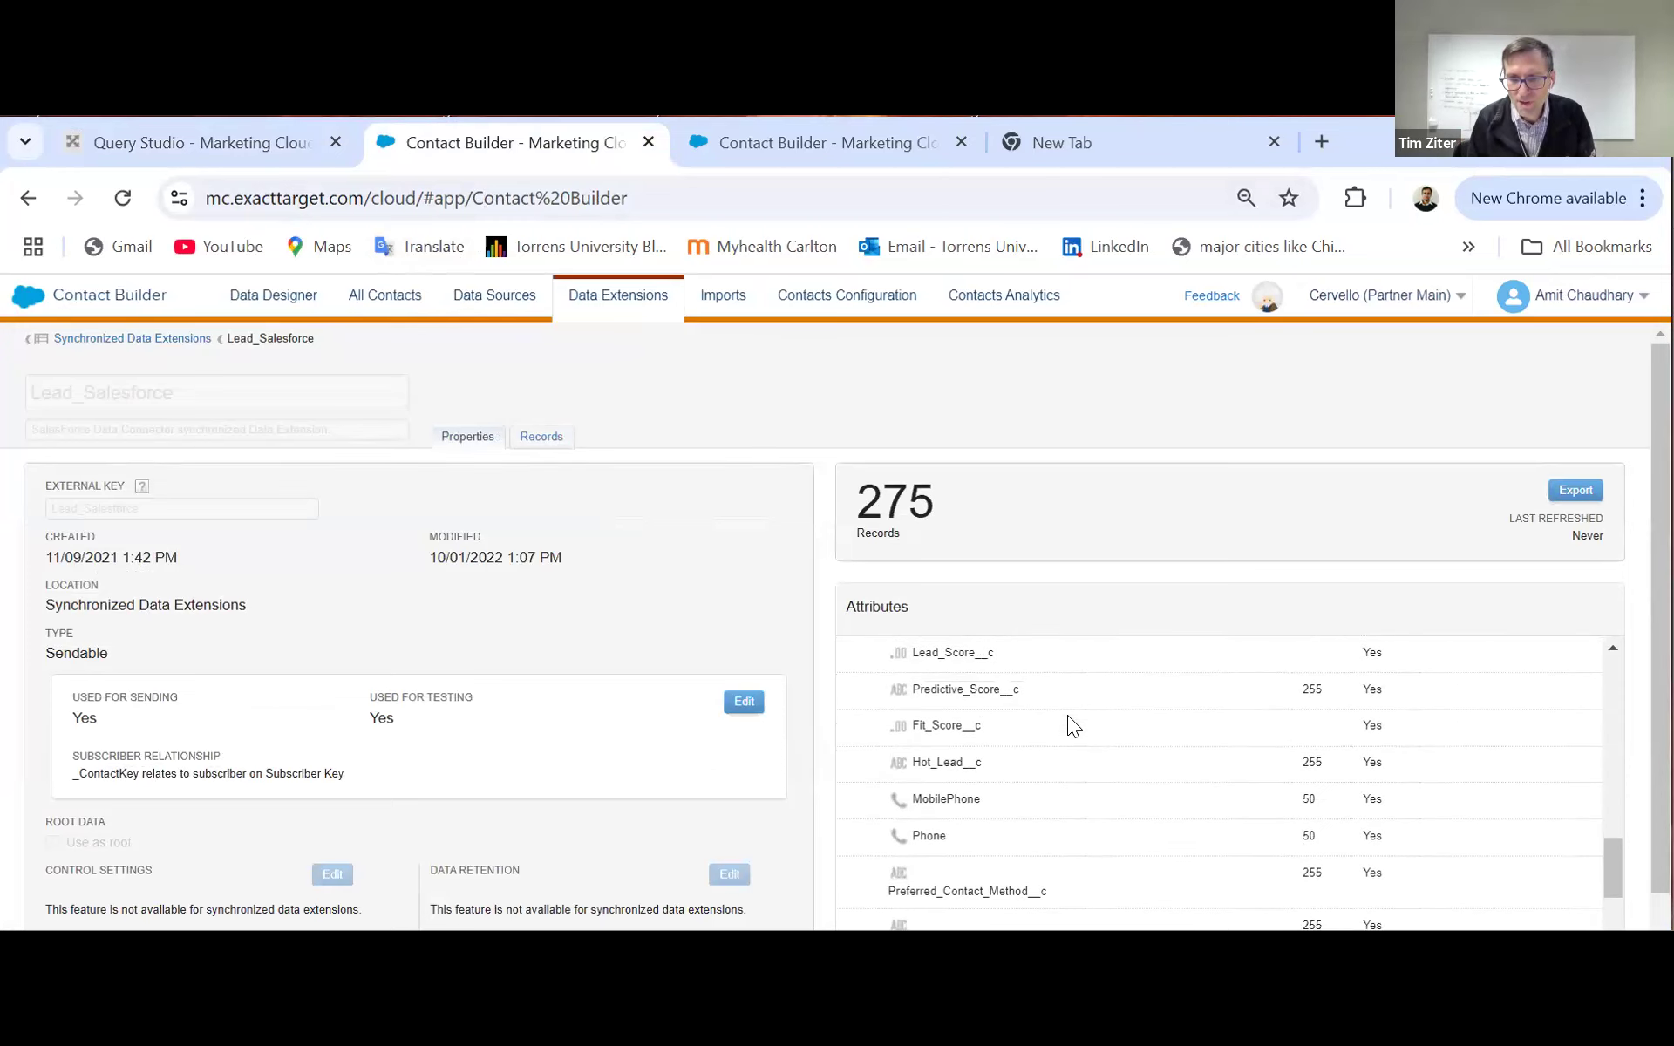
scroll(1067, 714, down, 1)
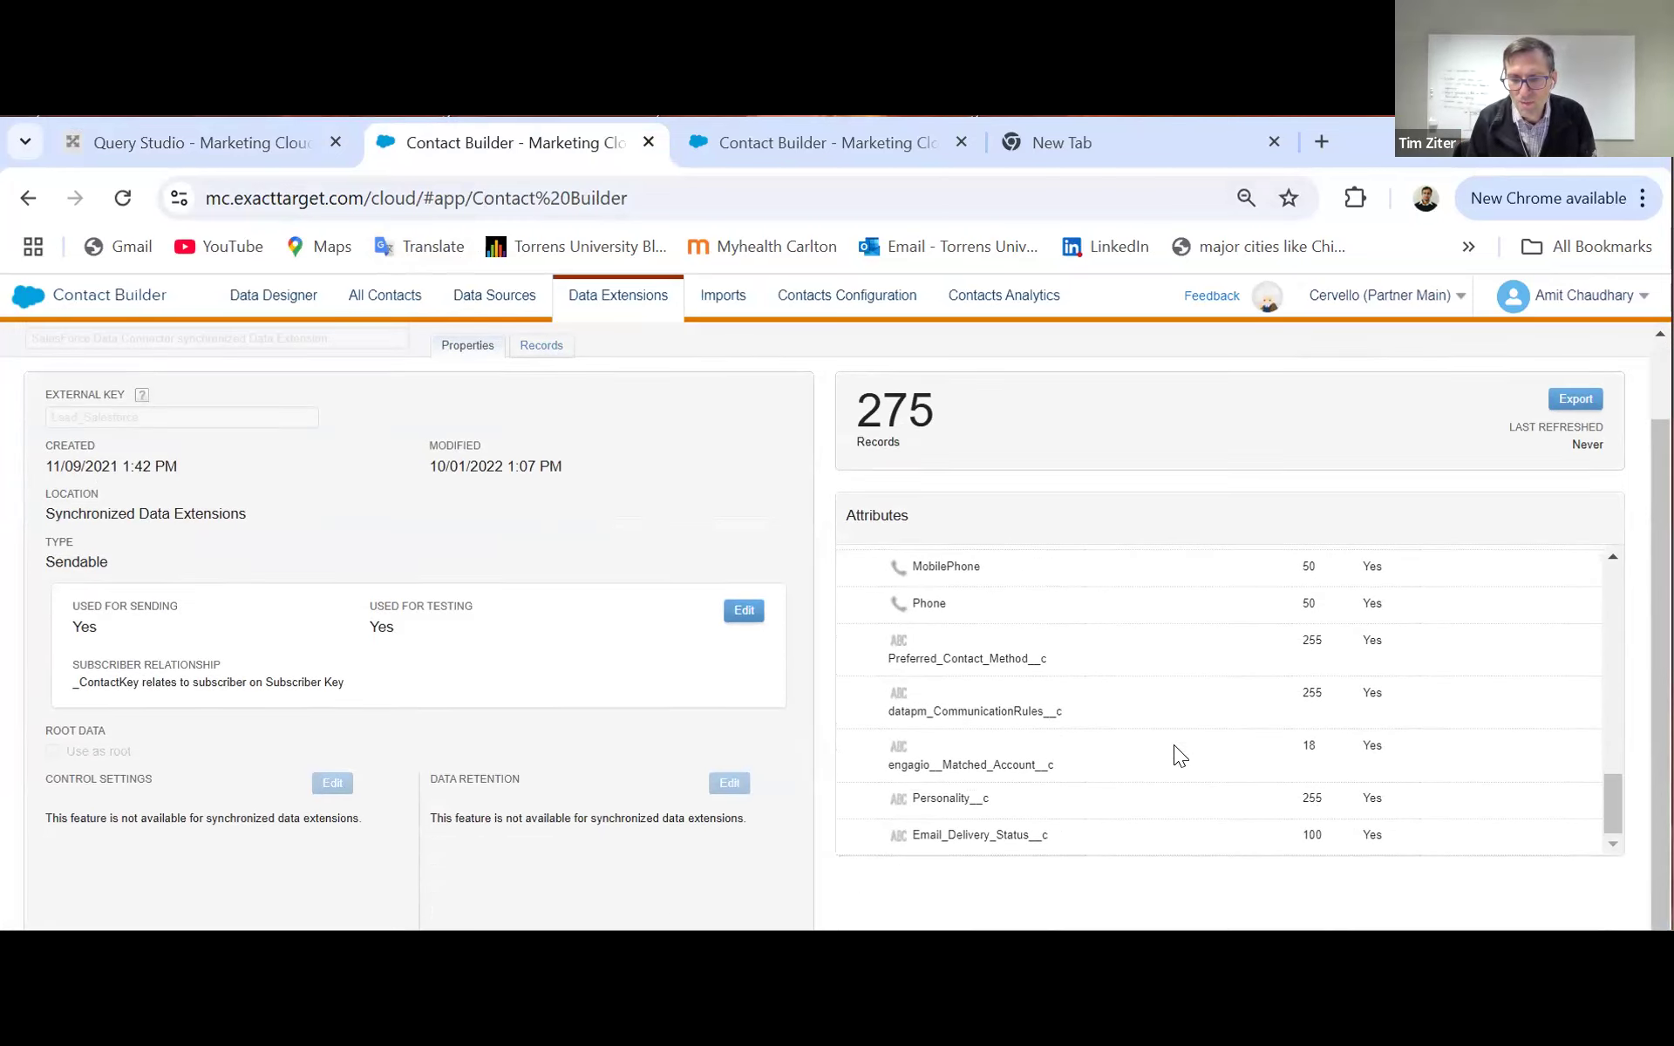
scroll(1196, 680, up, 4)
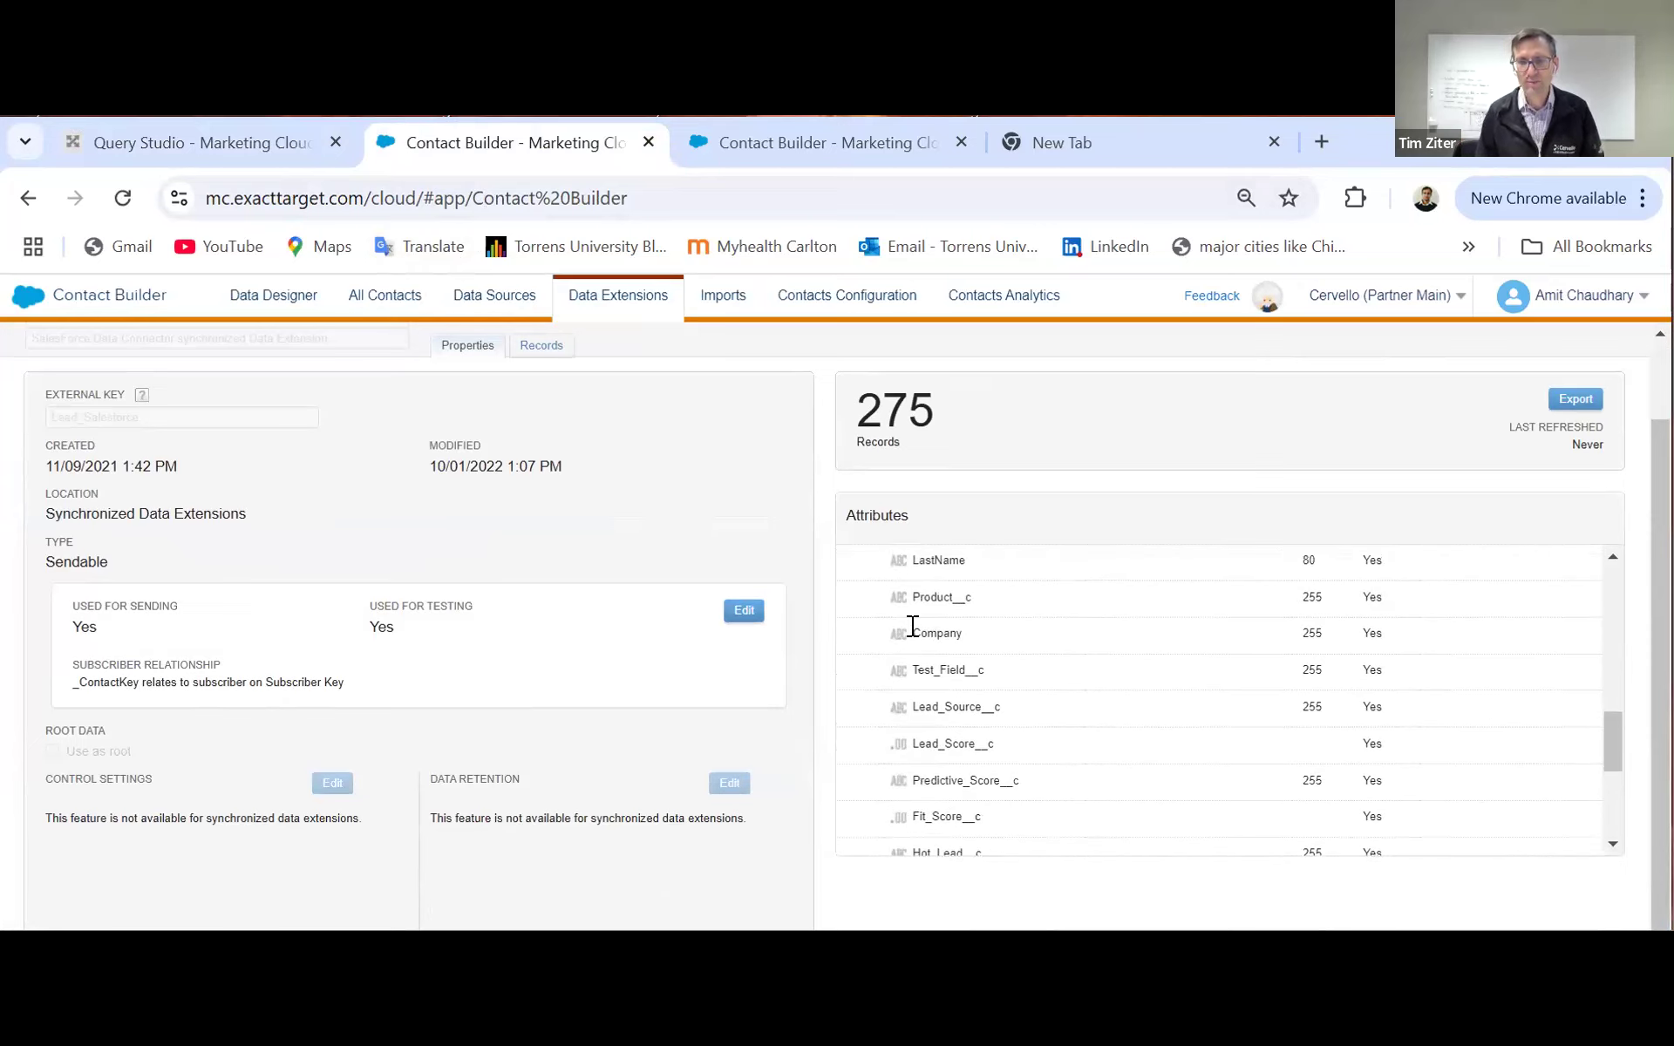
double_click(956, 631)
key(ctrl+c)
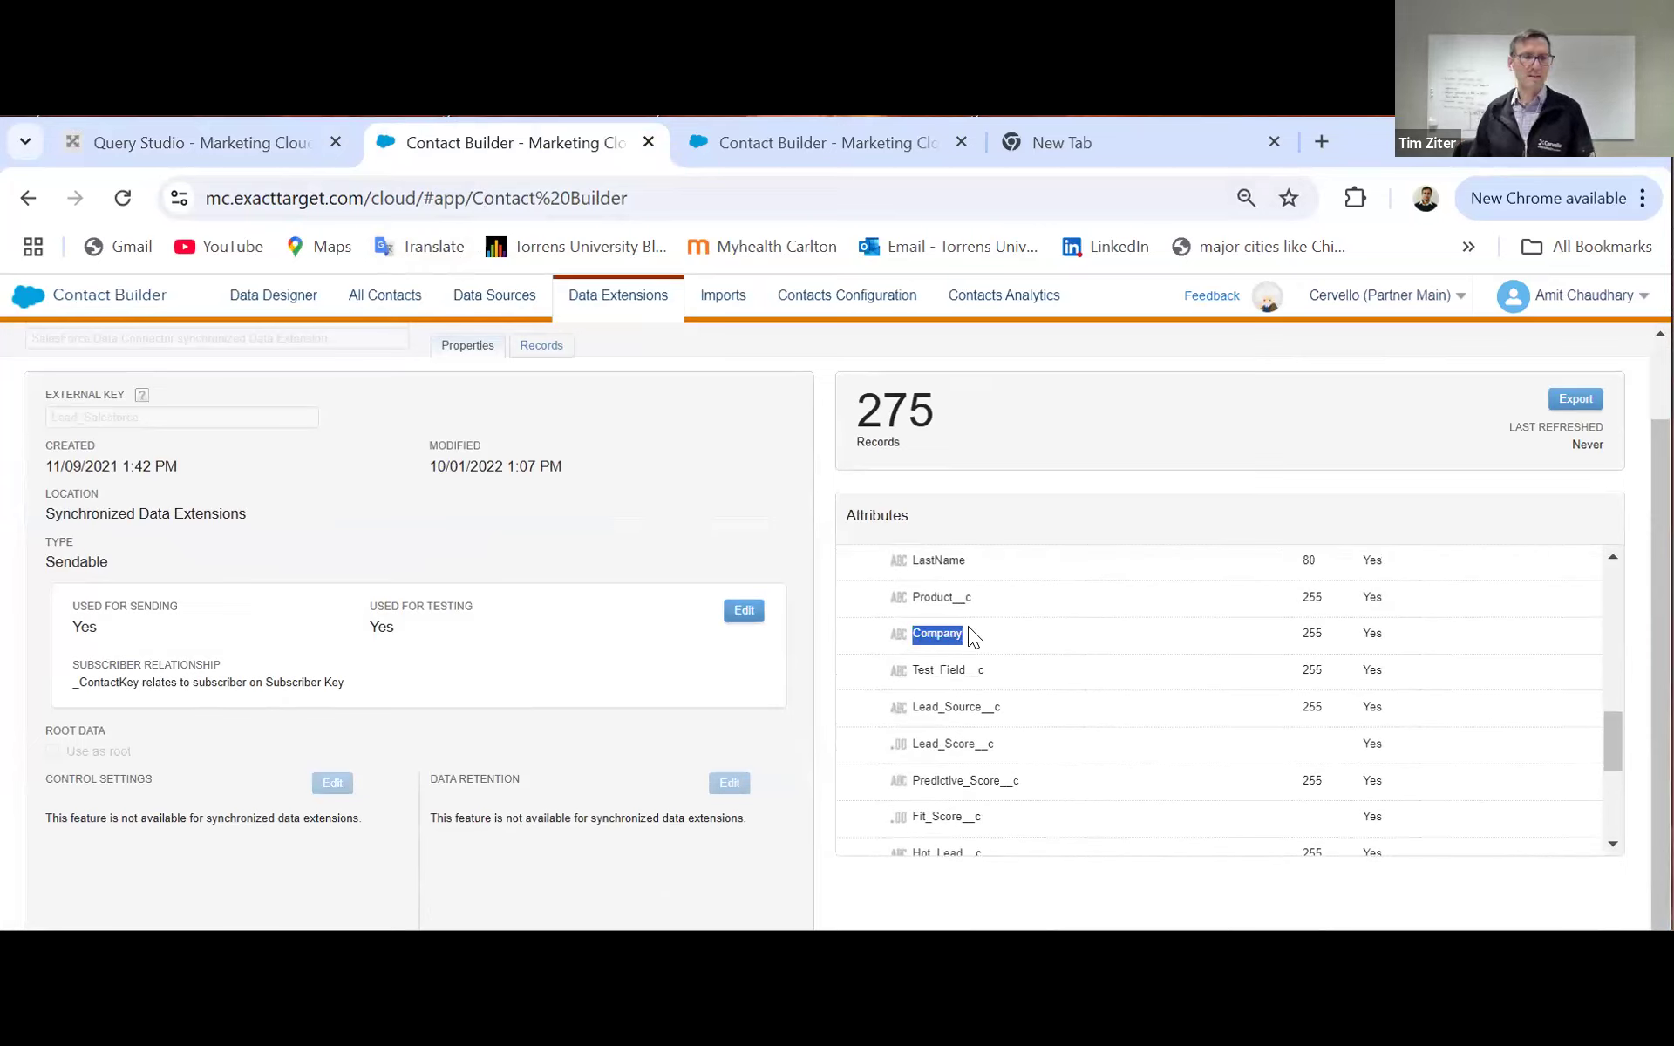
click(200, 142)
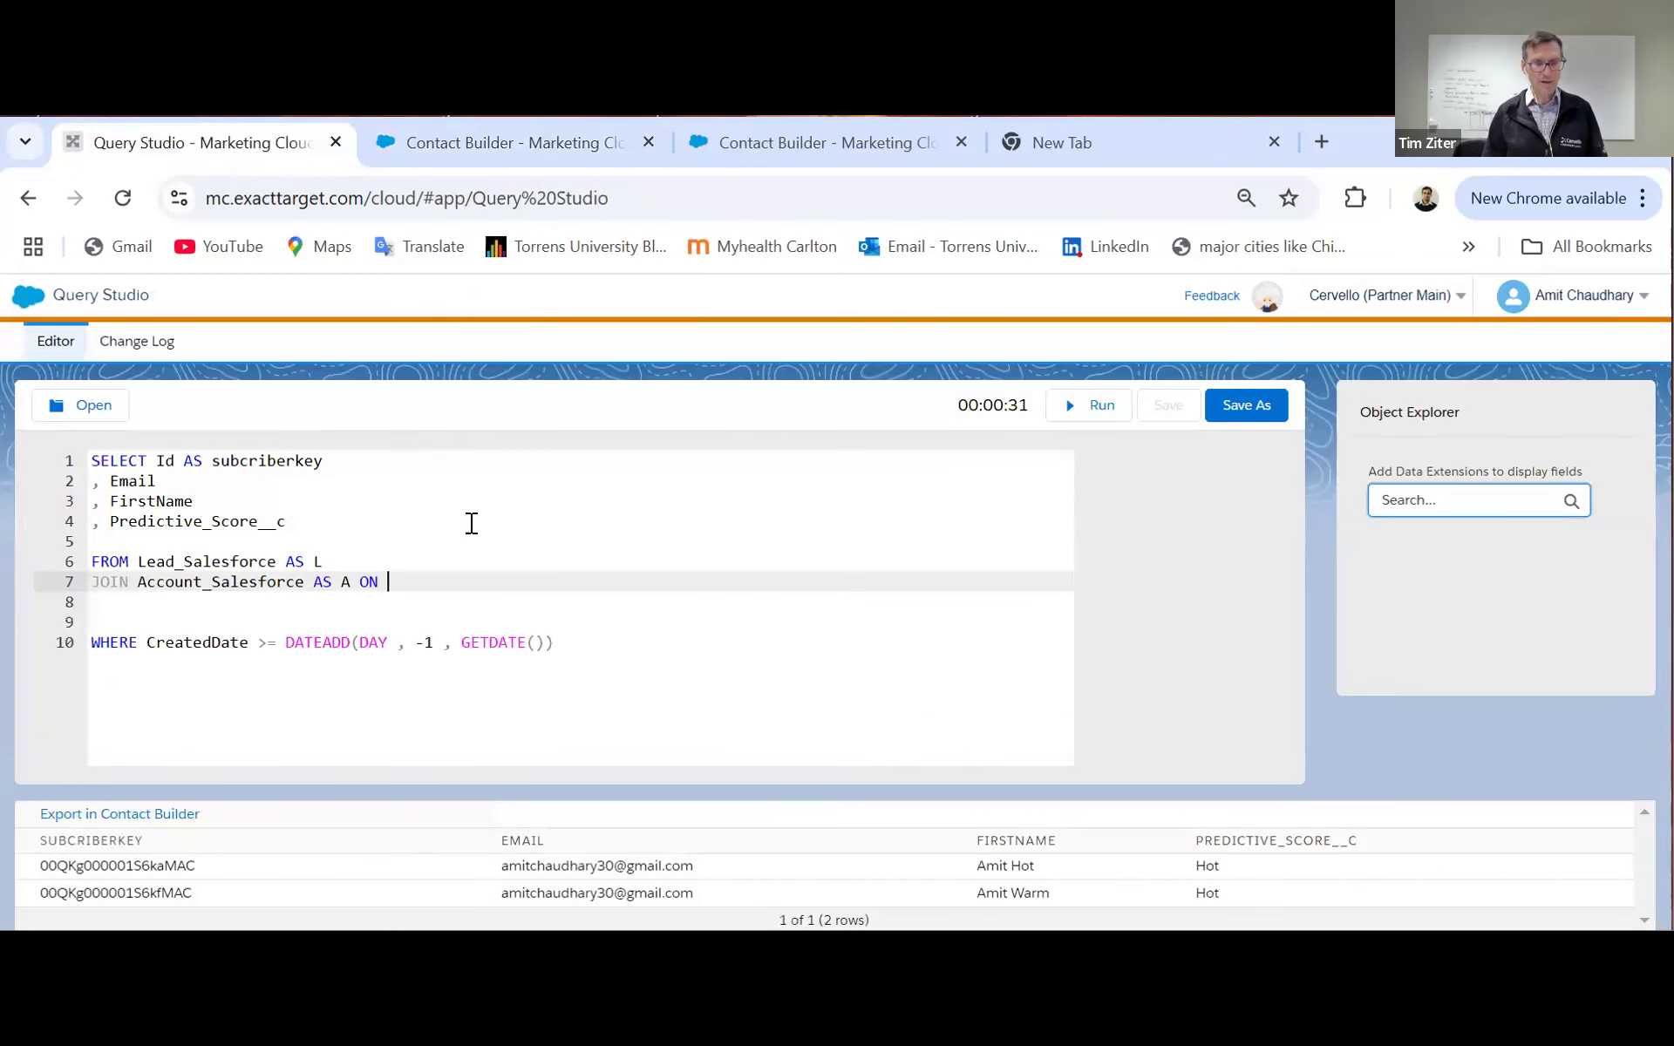
key(ctrl+v)
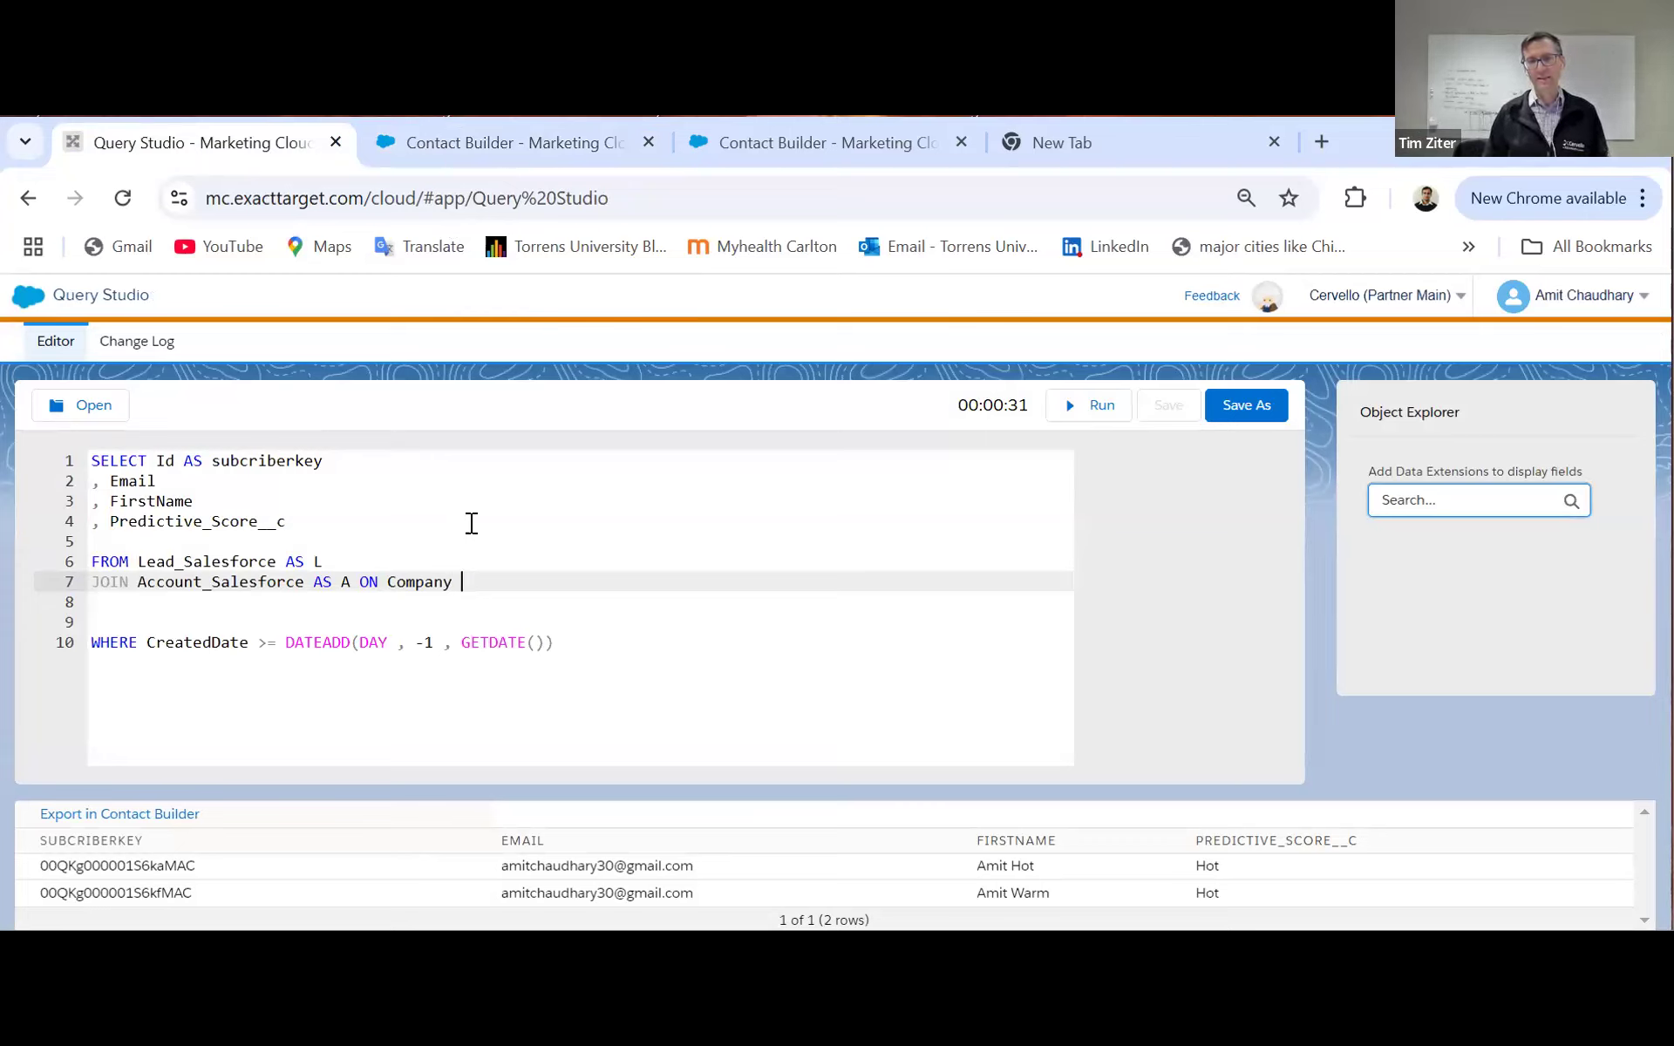
Step: Qualify the Company field in the join condition with the lead table's alias so it reads L.Company
key(Left)
key(Left)
key(Left)
key(Left)
key(Left)
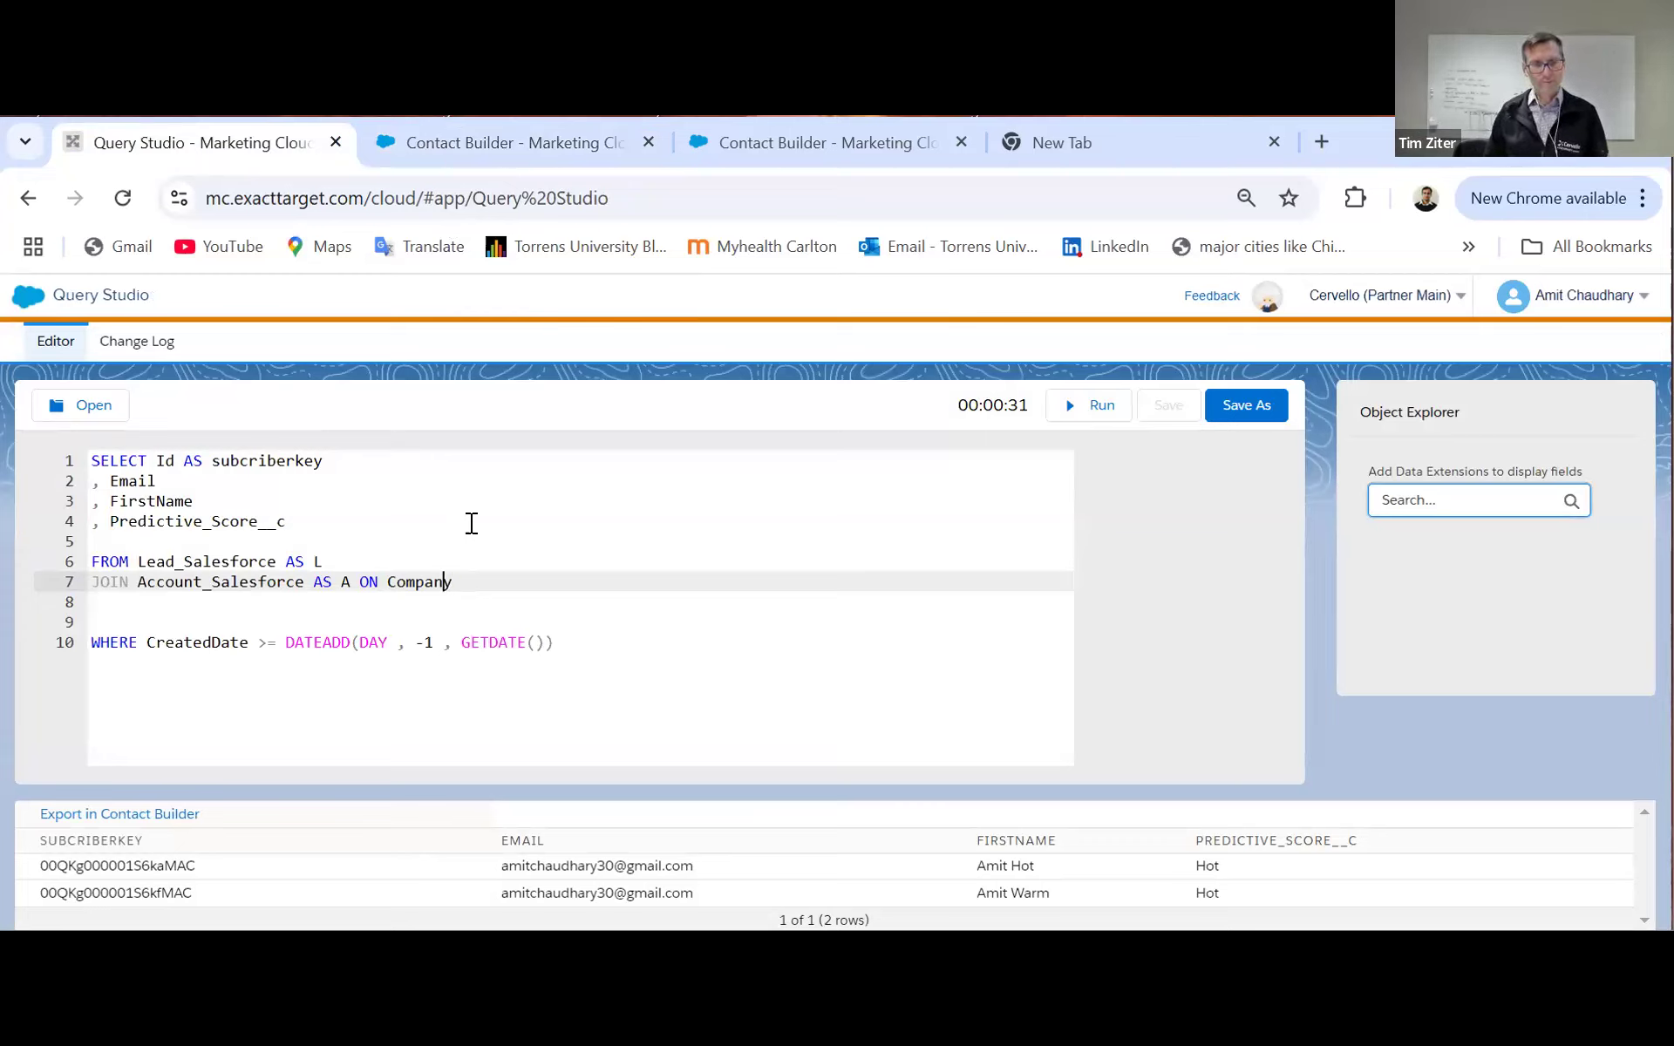
key(Left)
key(Left)
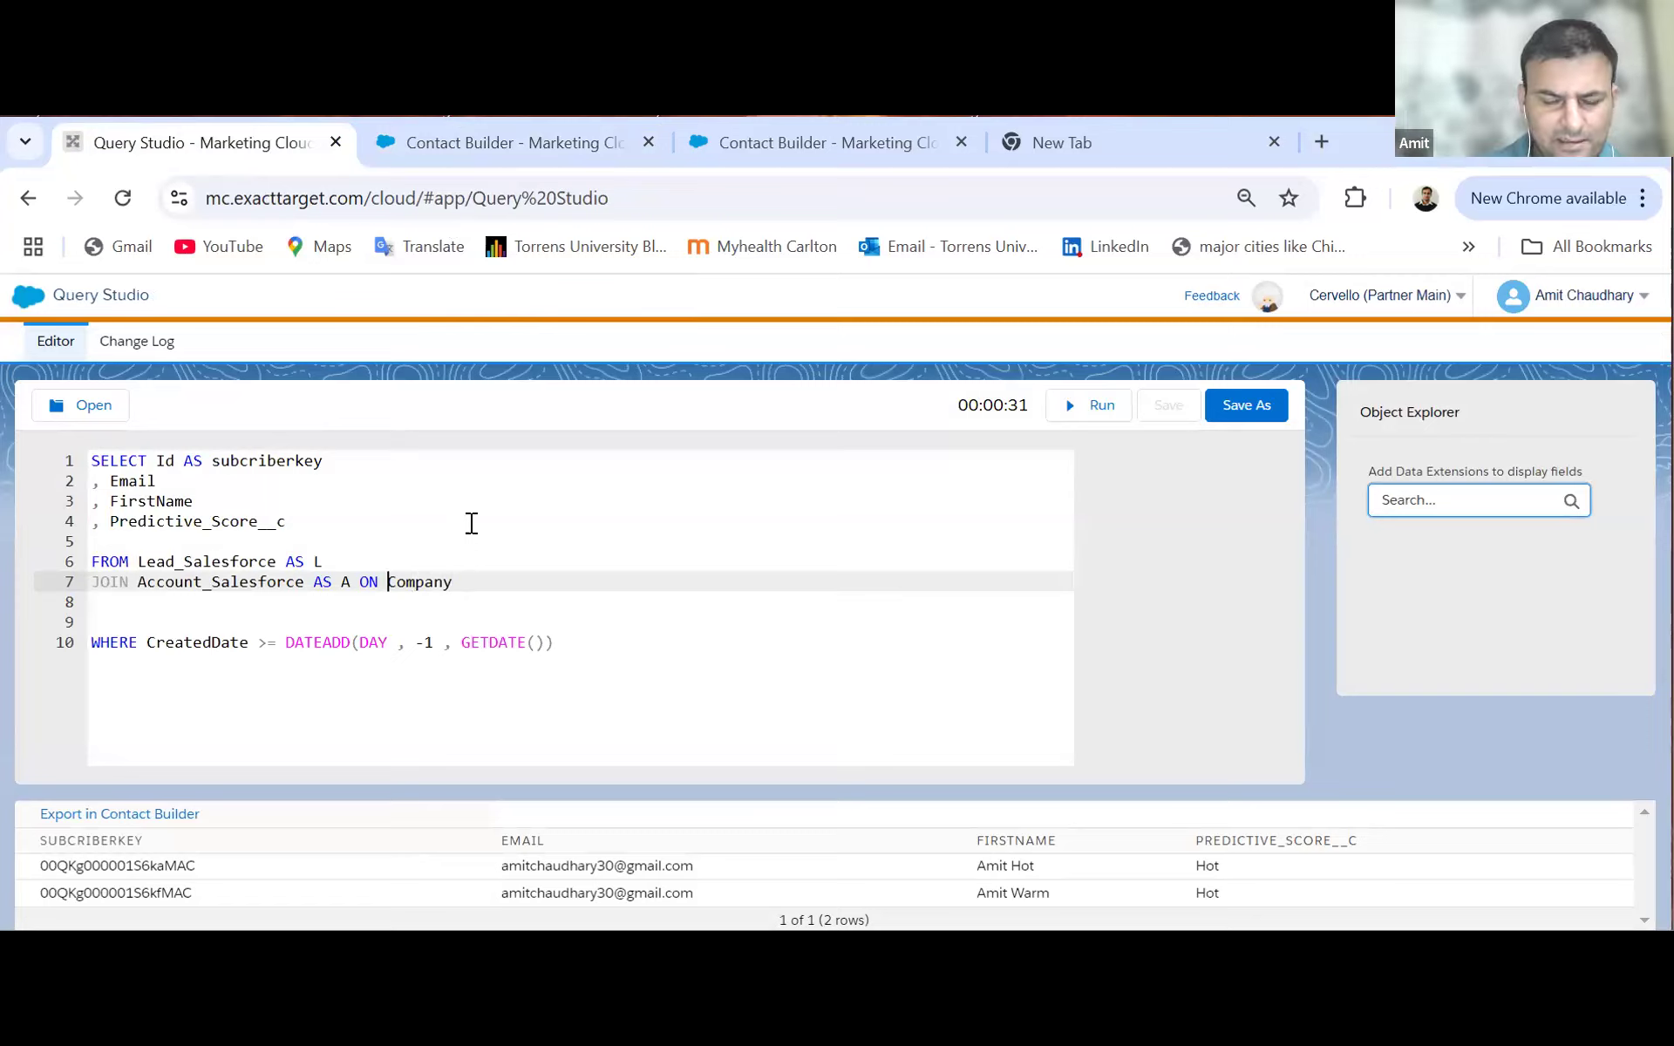
text(L)
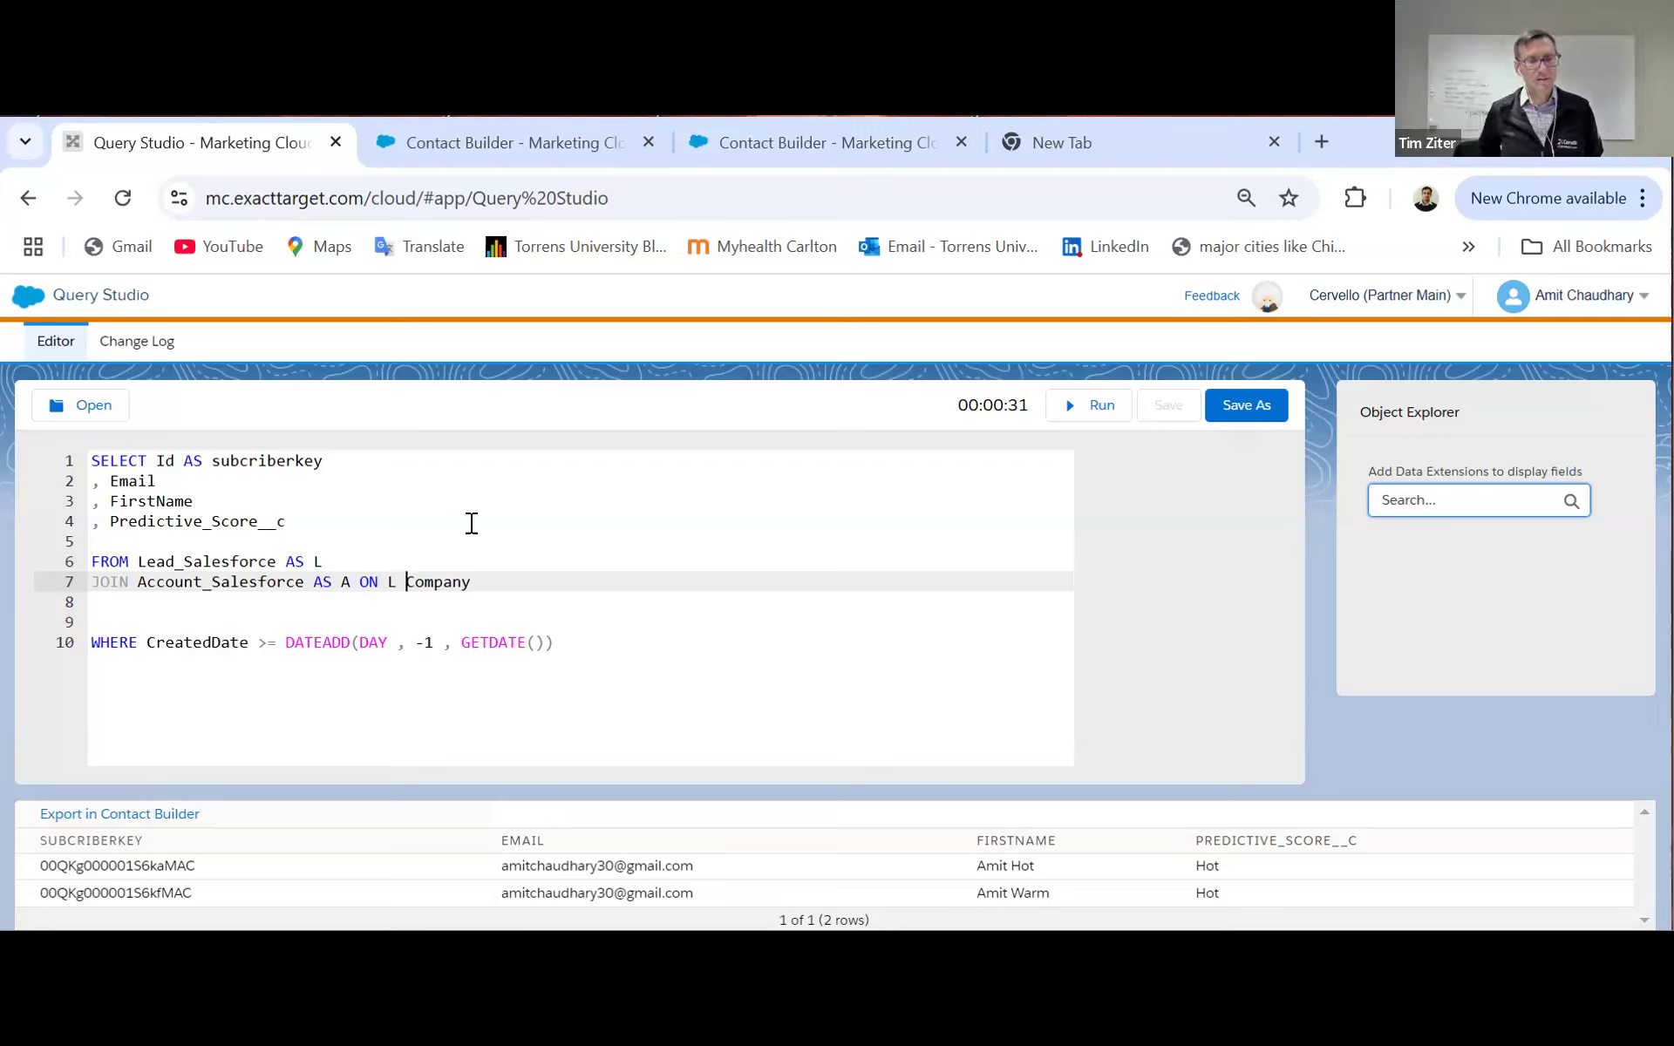
key(BackSpace)
key(BackSpace)
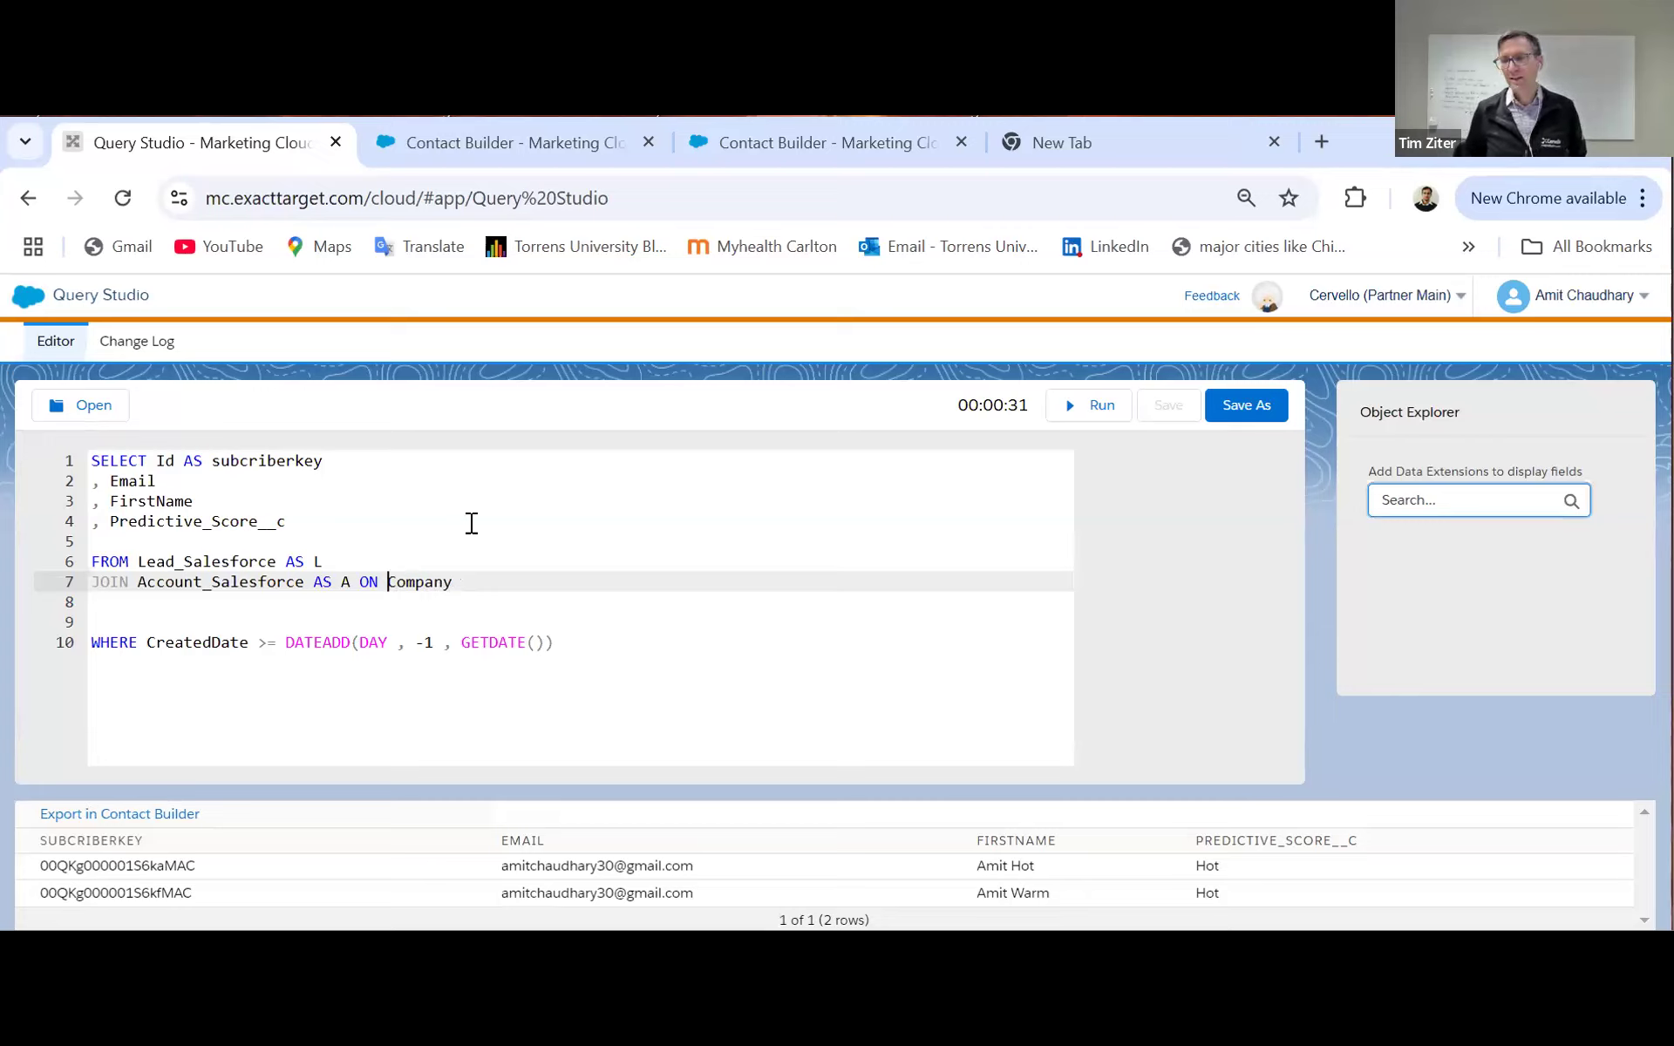
text(L)
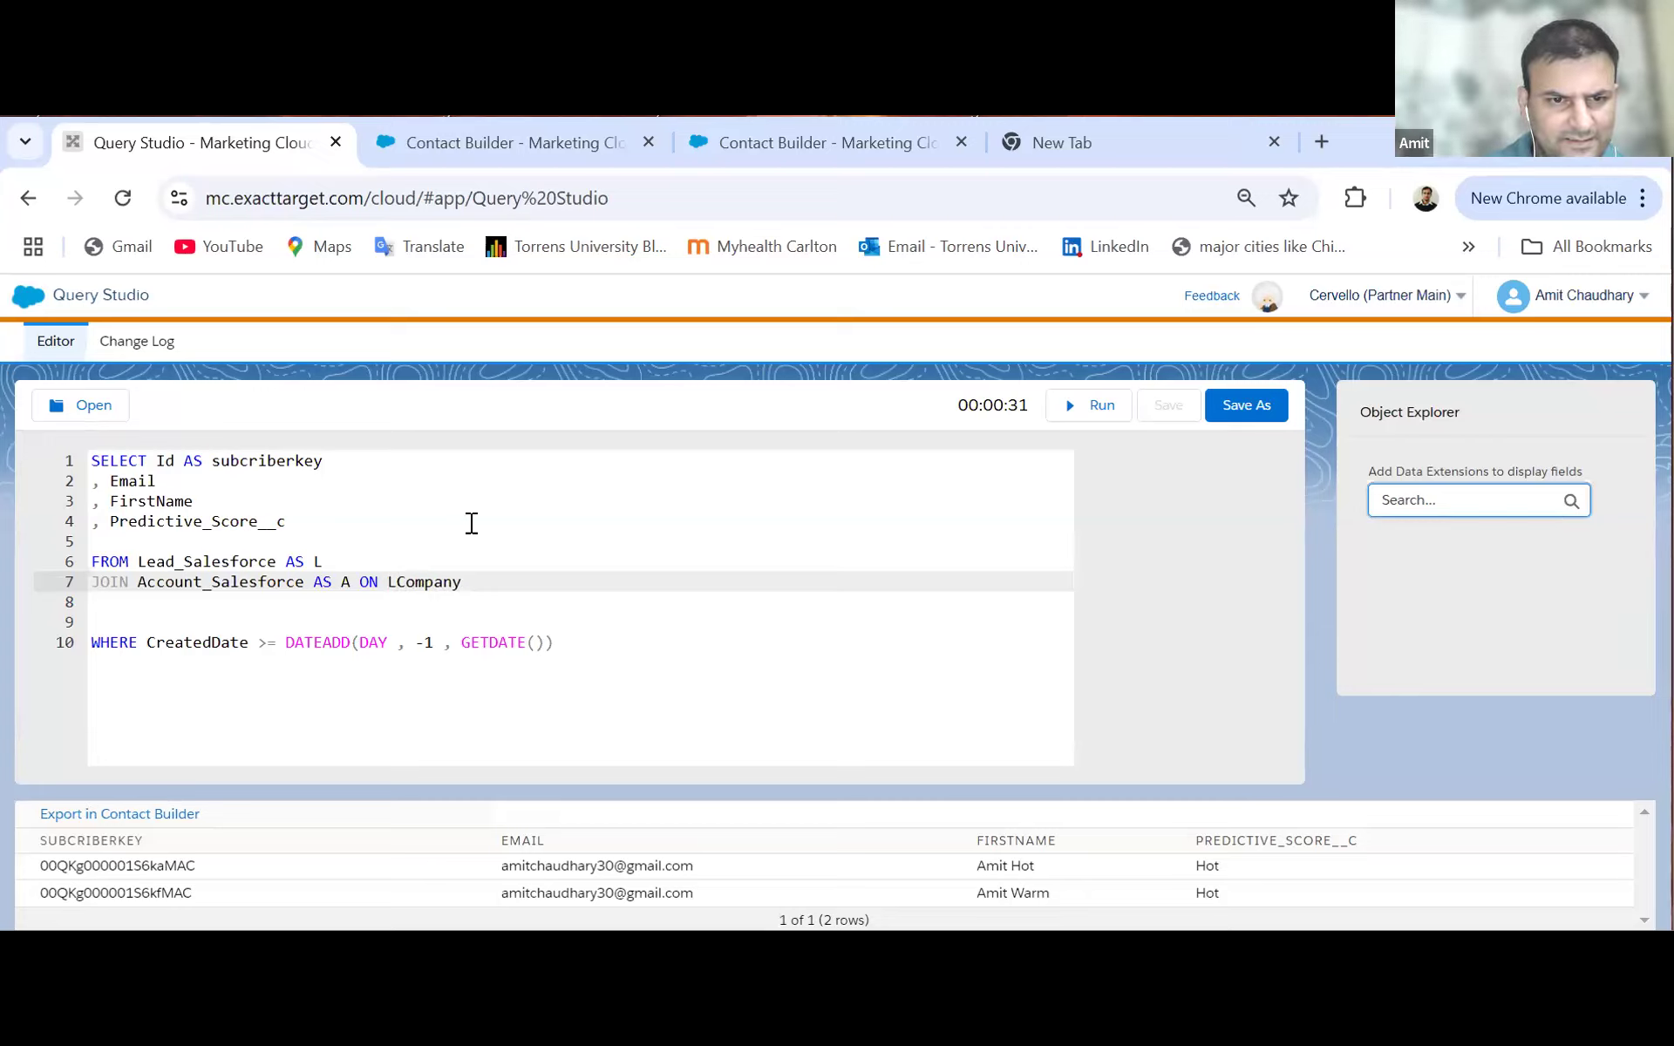
text([)
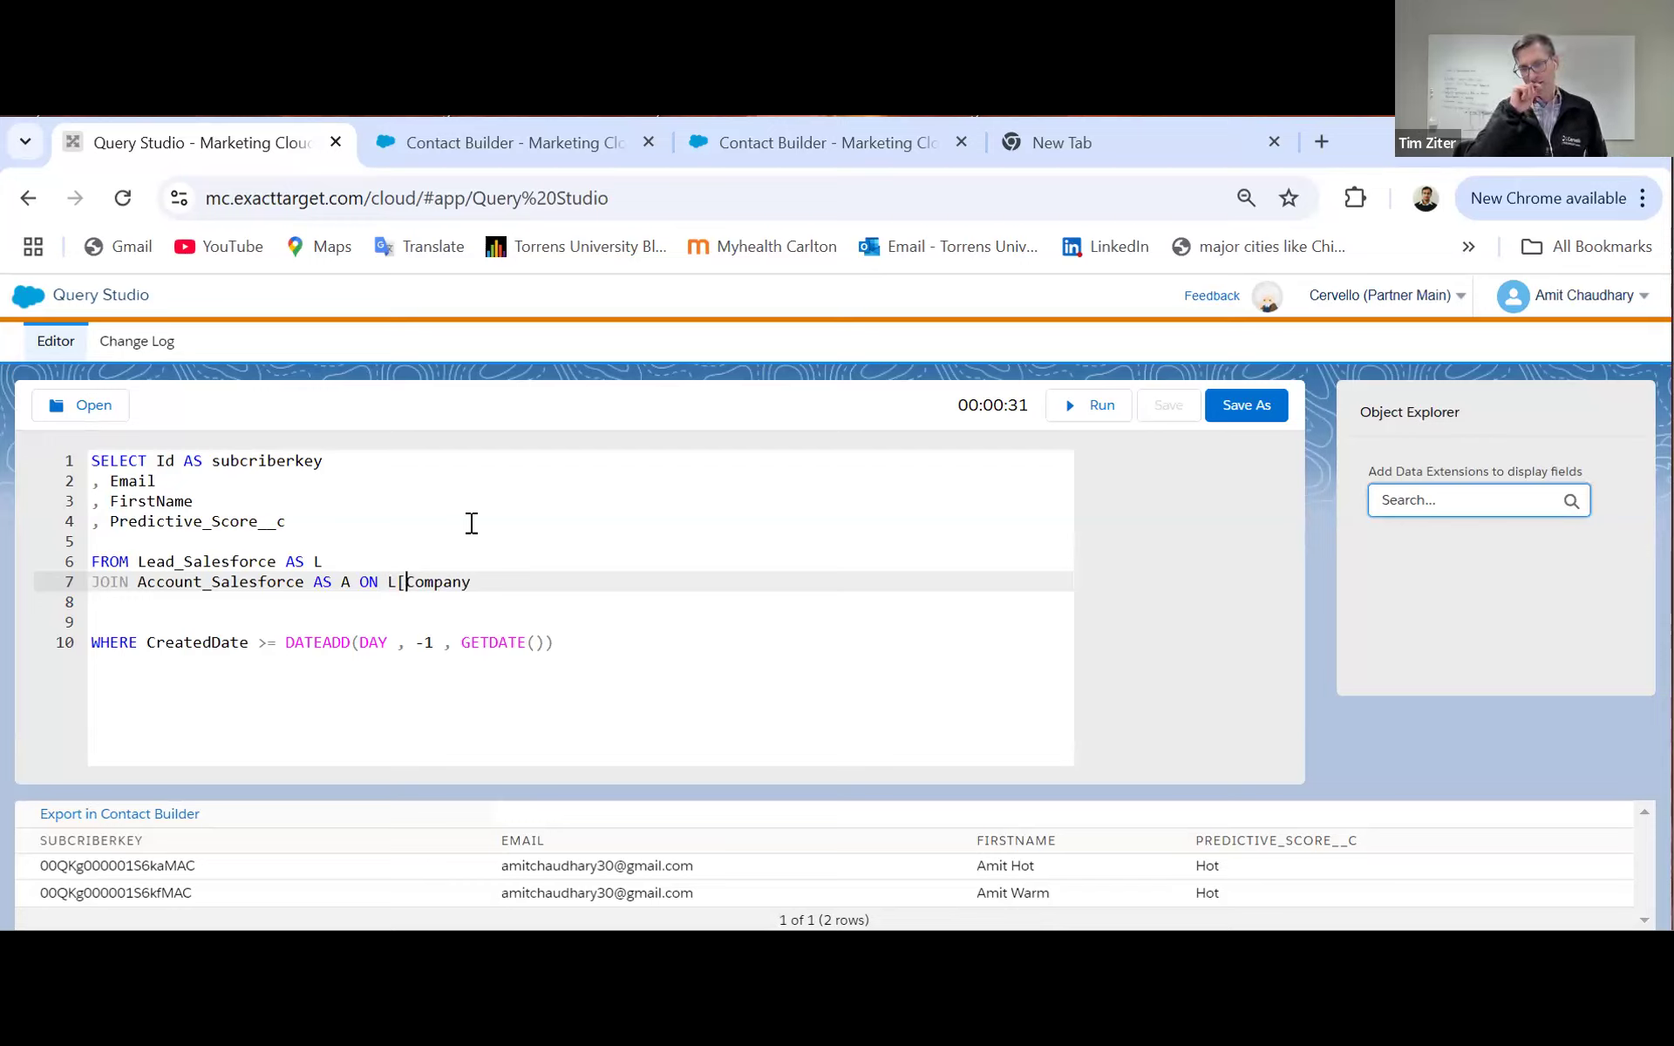
key(BackSpace)
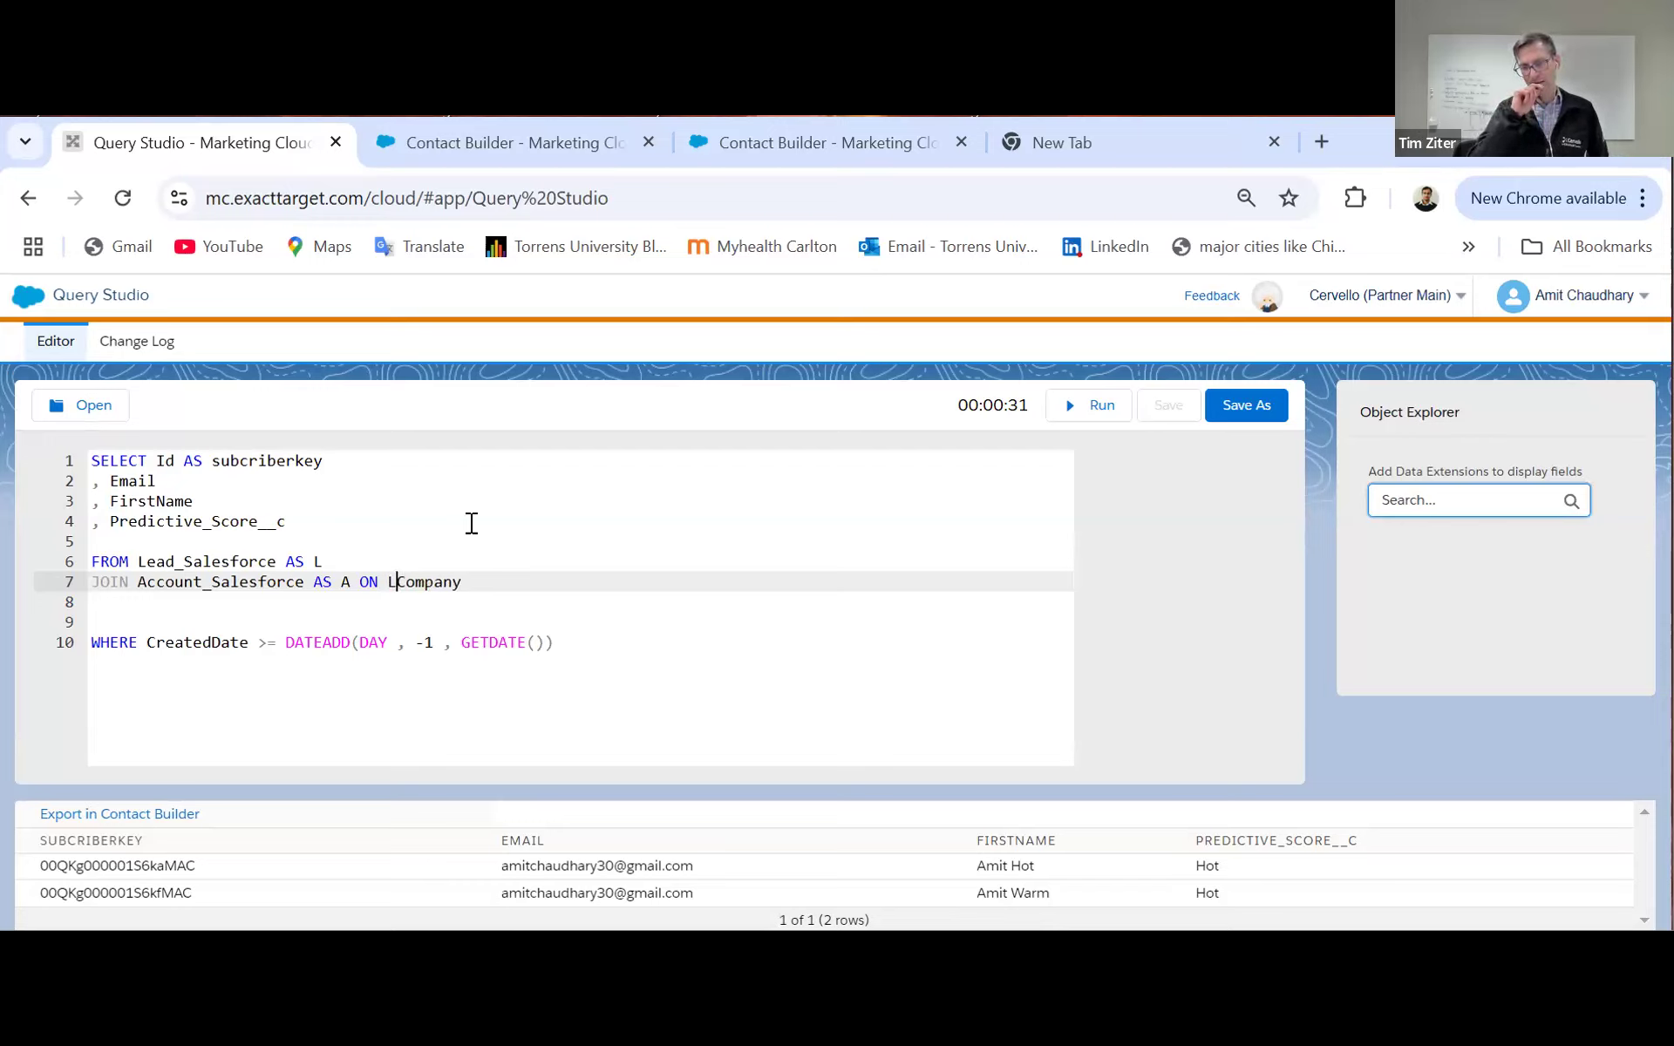
text(.)
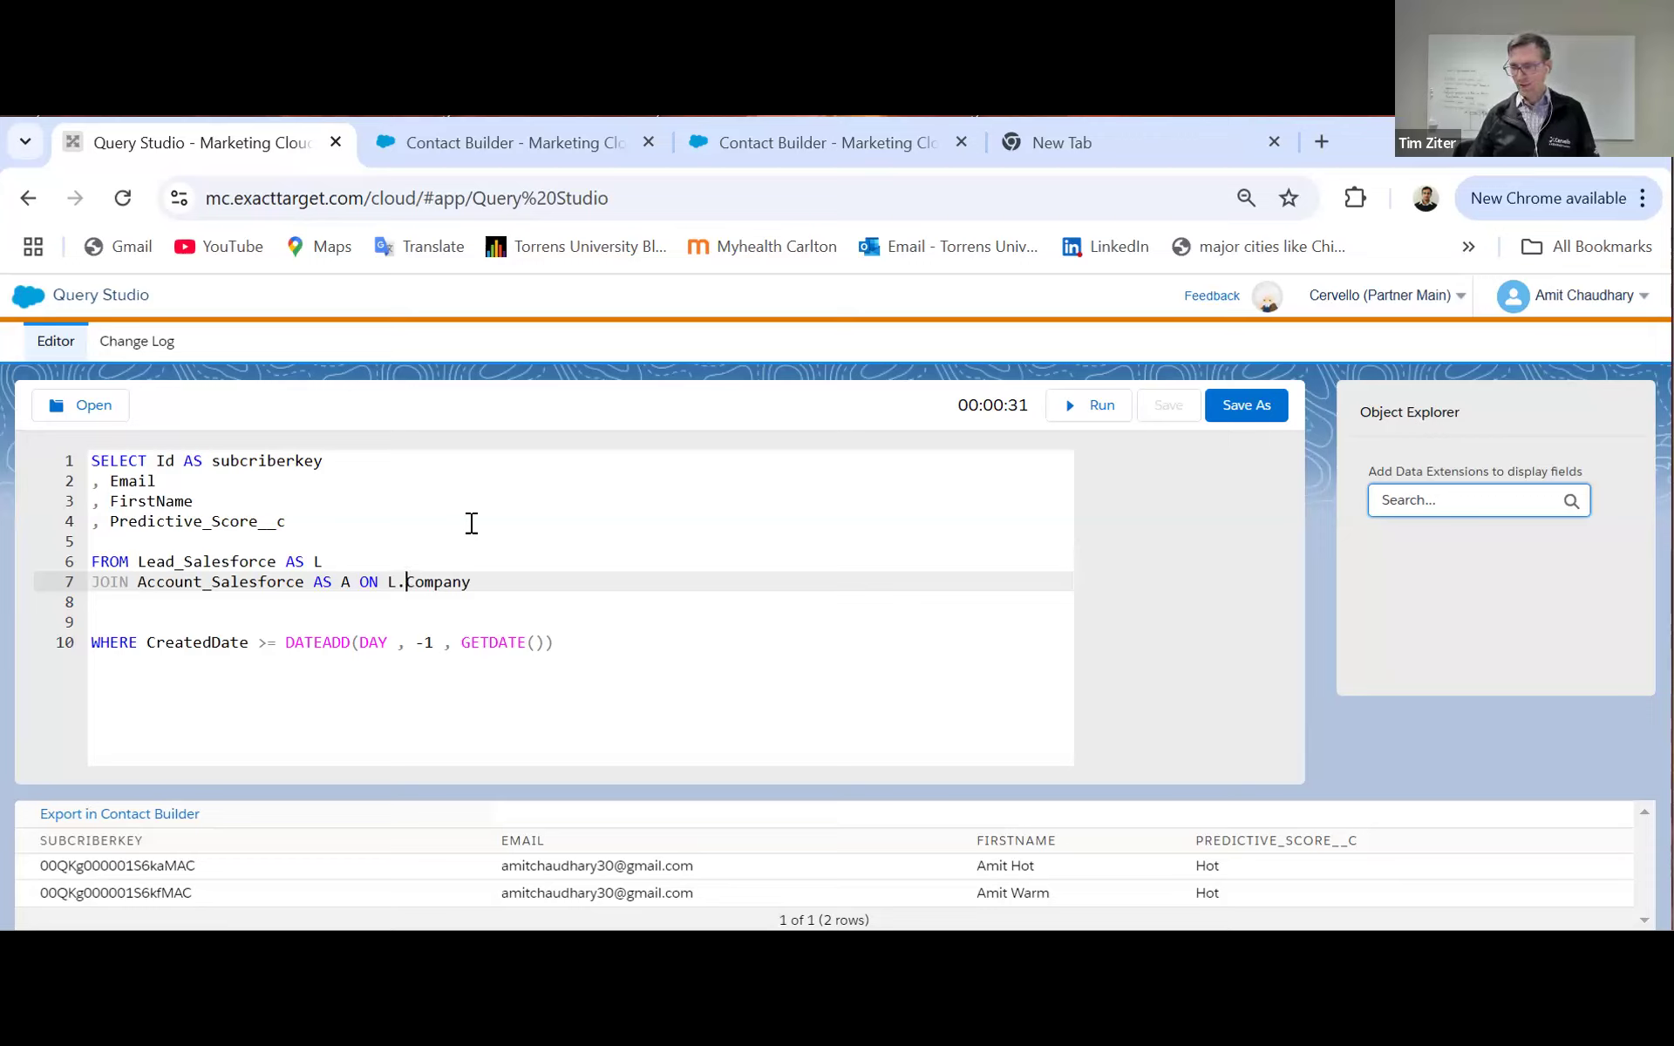
Step: Add an equals sign after L.Company in the join condition
key(Right)
key(Right)
key(Right)
key(Right)
key(Right)
key(Right)
key(Right)
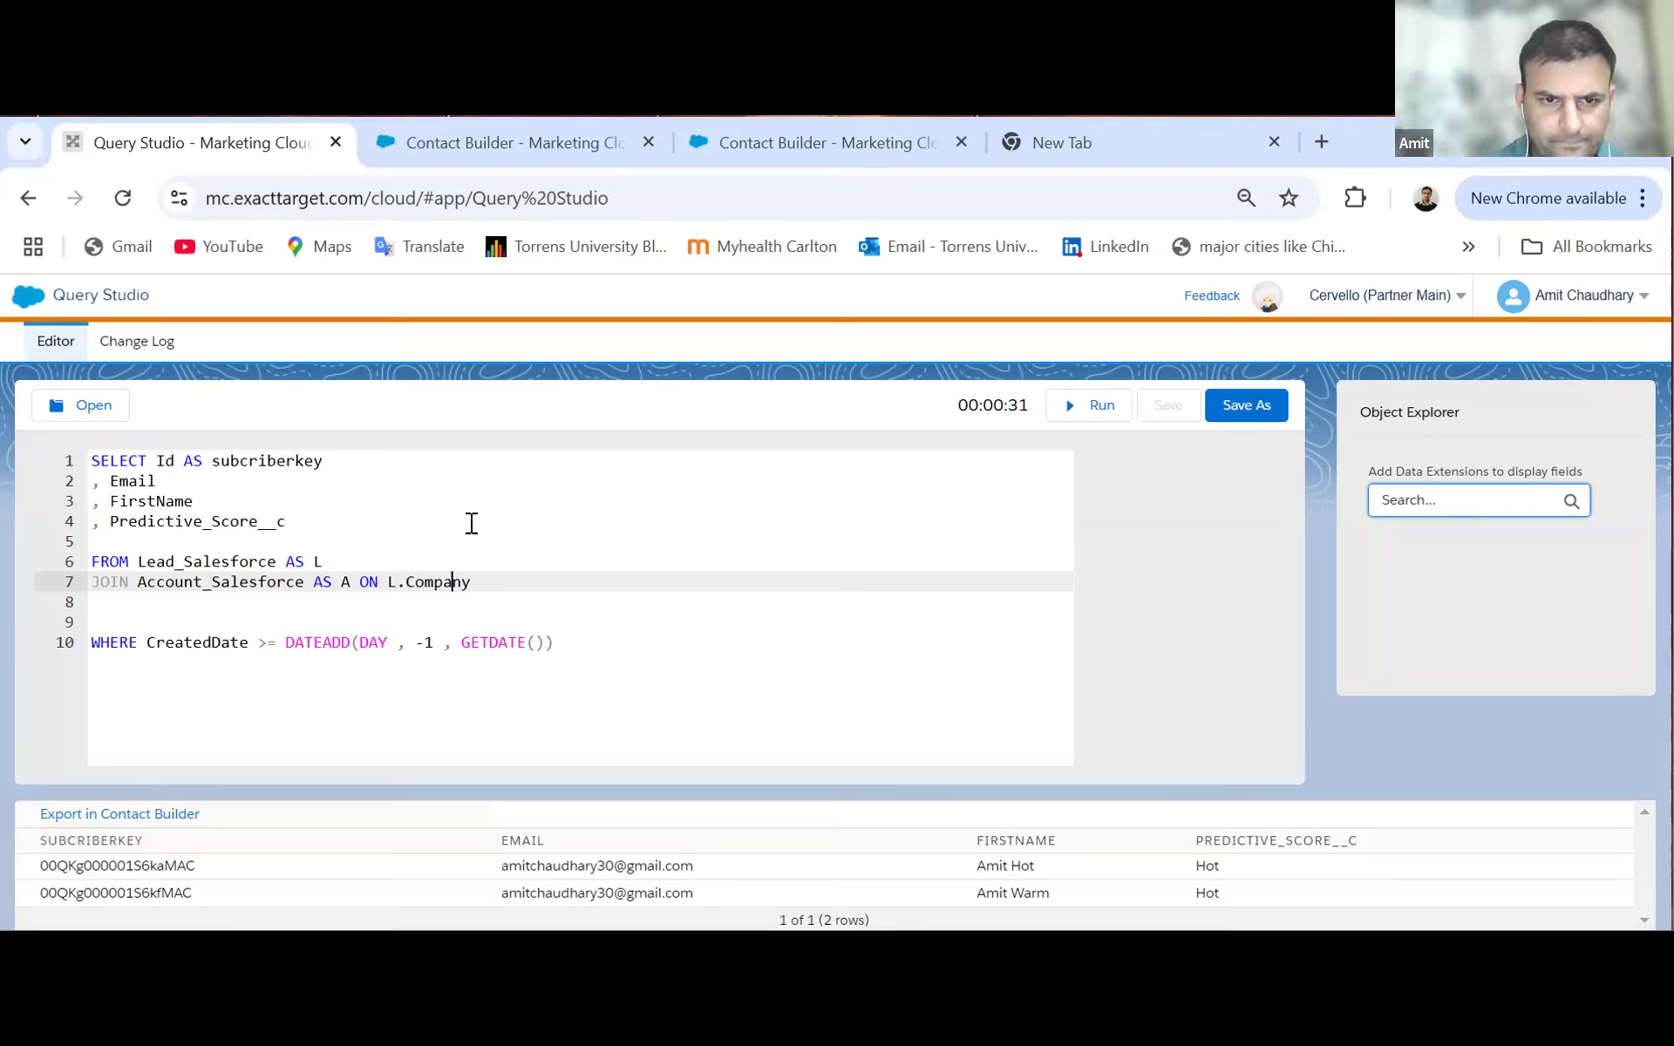
key(Left)
text(=)
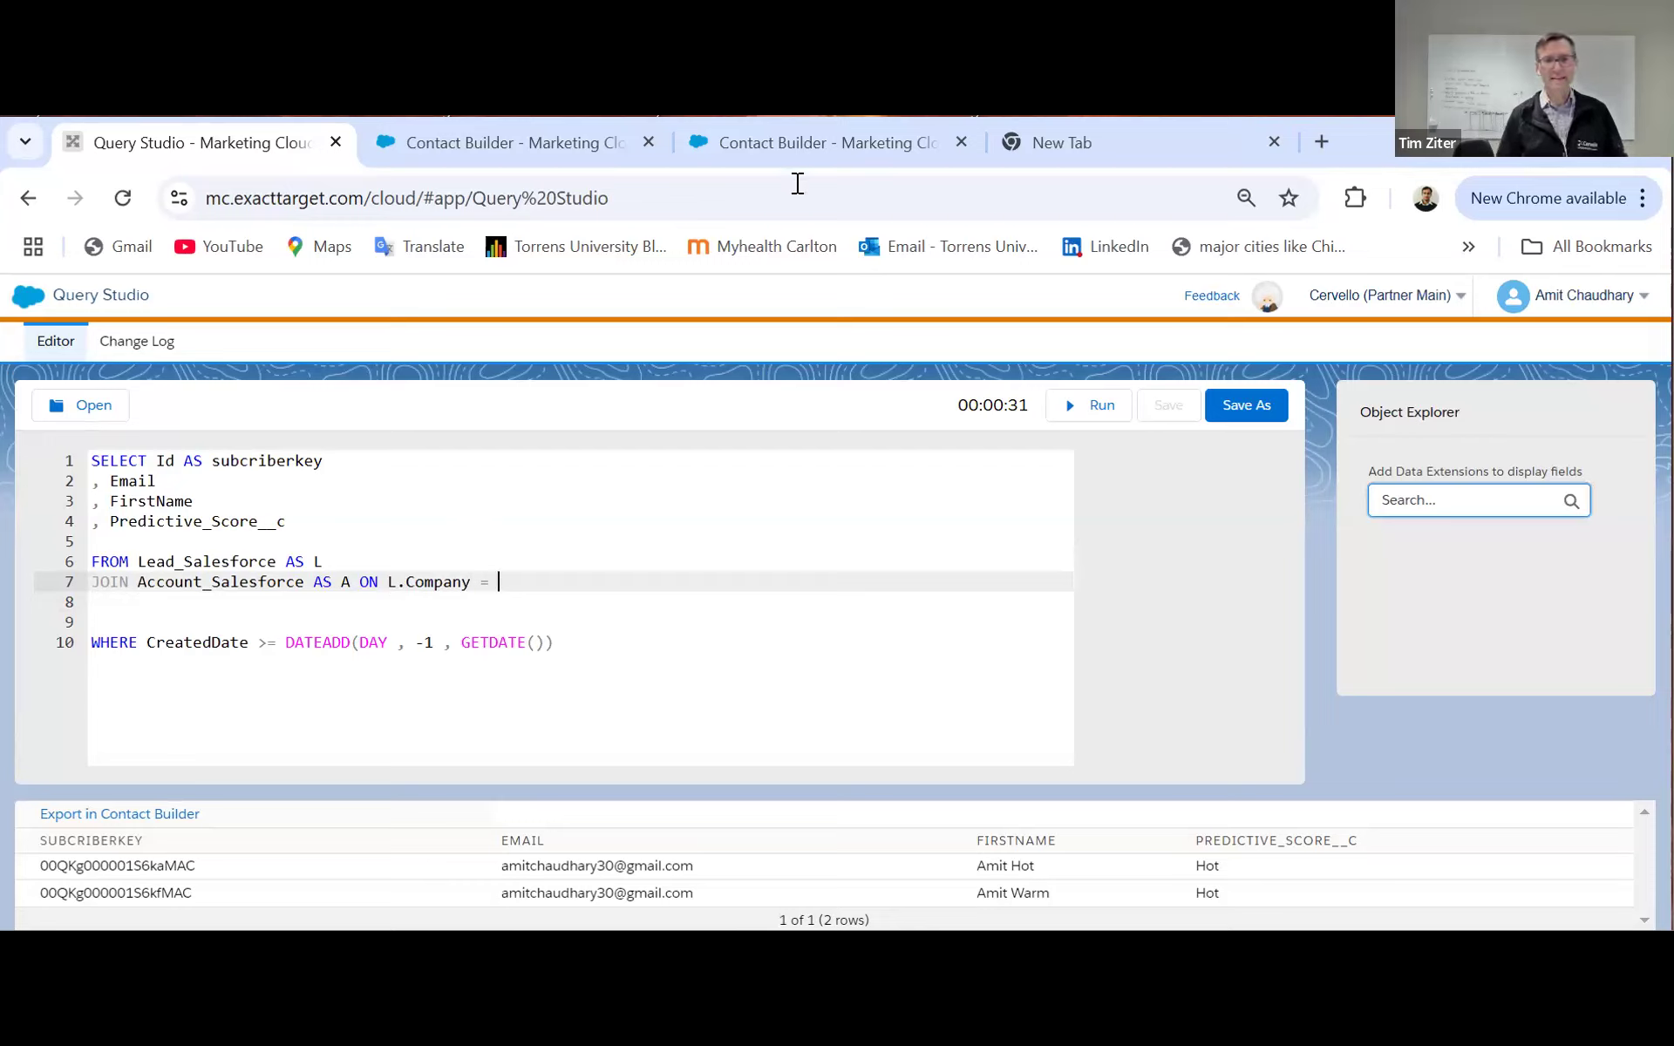
Step: Examine the columns of the Account_Salesforce records in Contact Builder for a field that matches the lead's Company
mouse_move(808, 153)
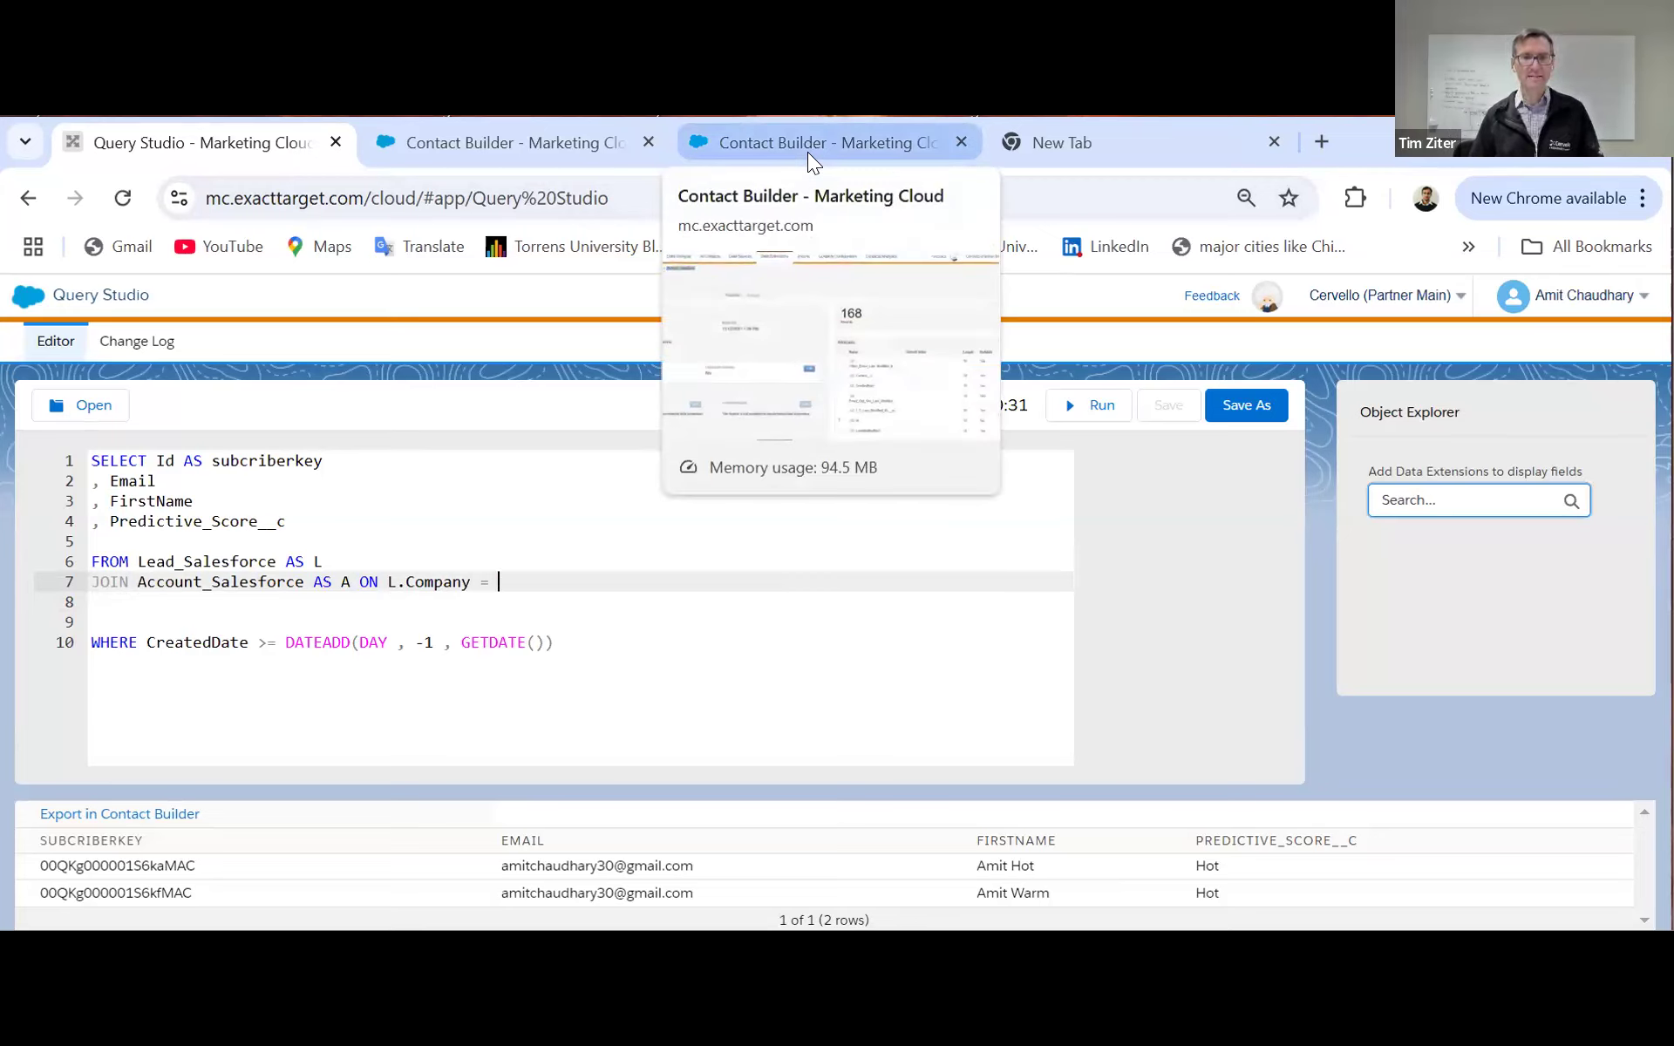
click(807, 152)
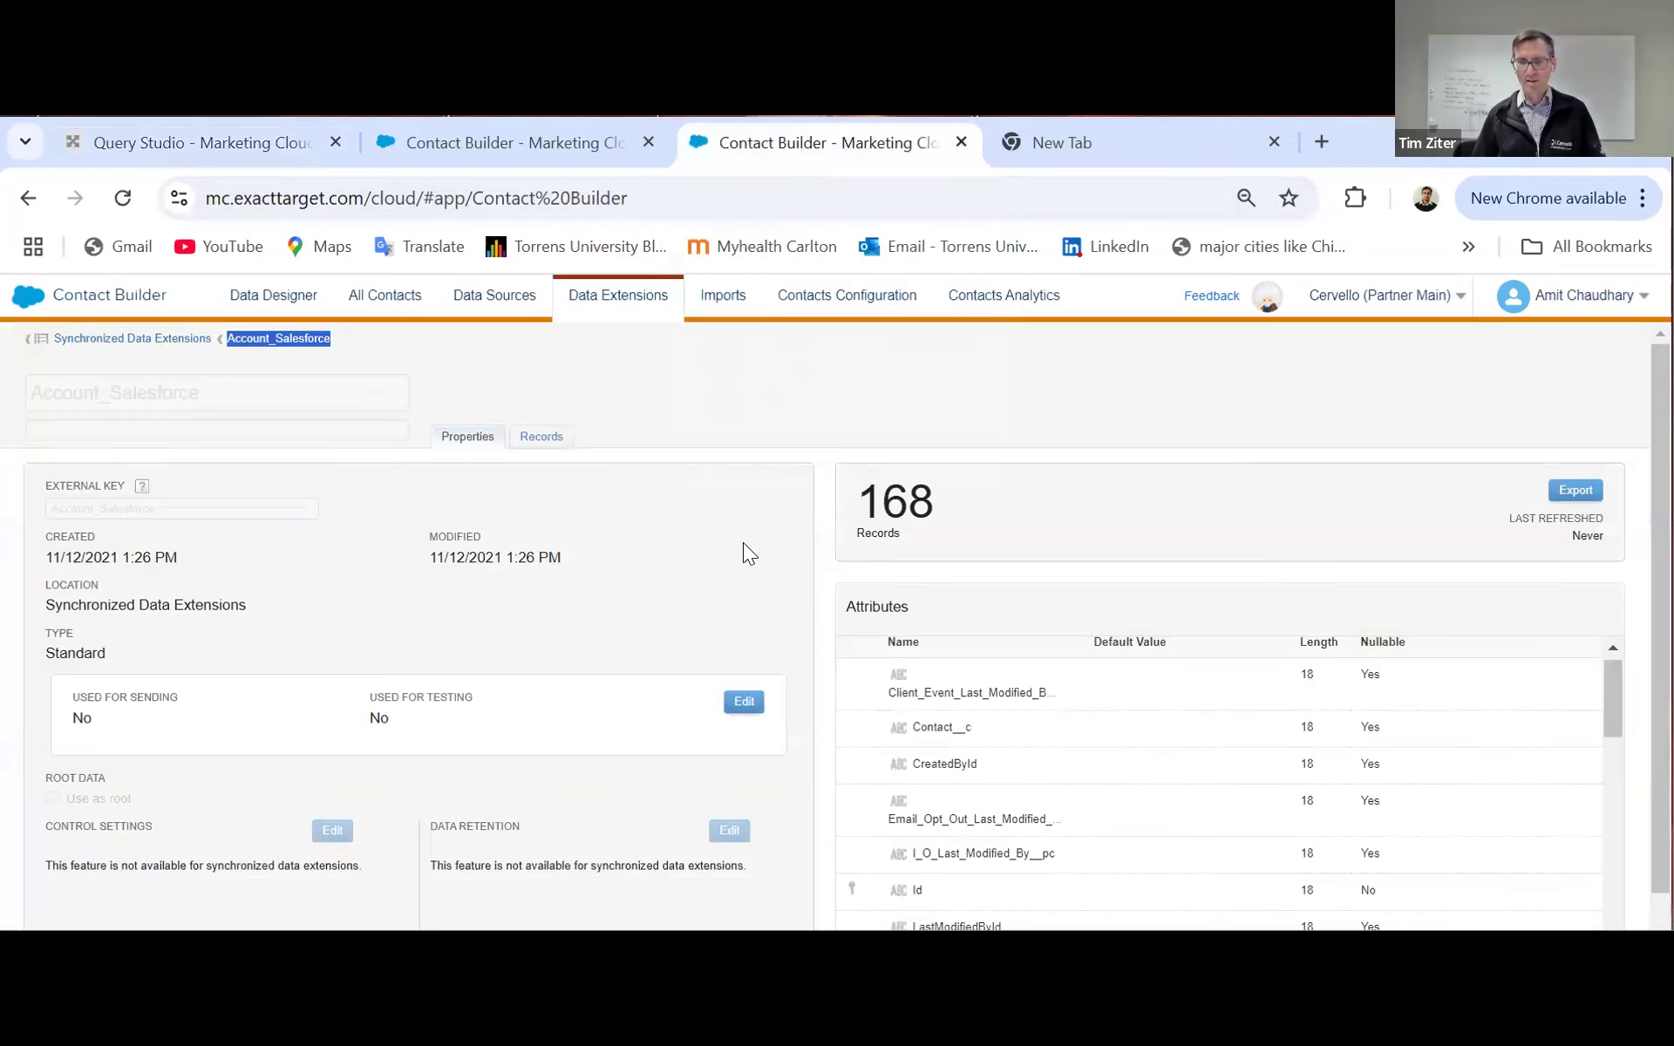
click(533, 451)
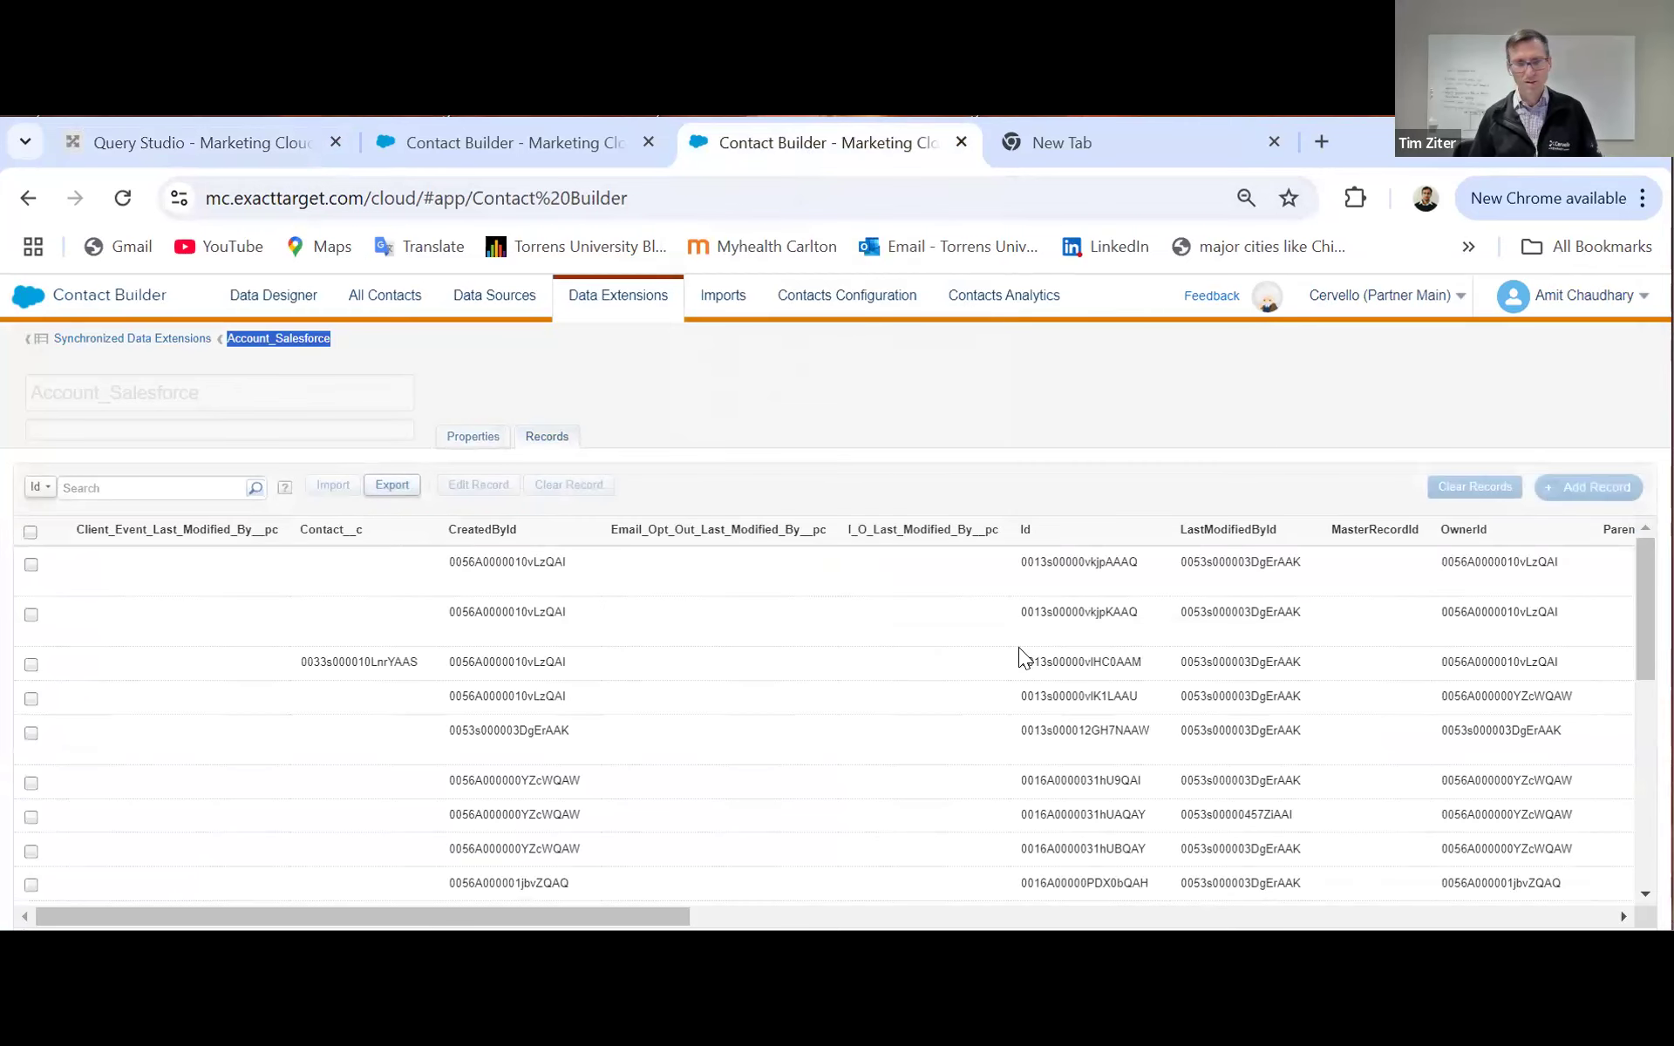
scroll(1018, 646, right, 5)
scroll(1018, 649, right, 5)
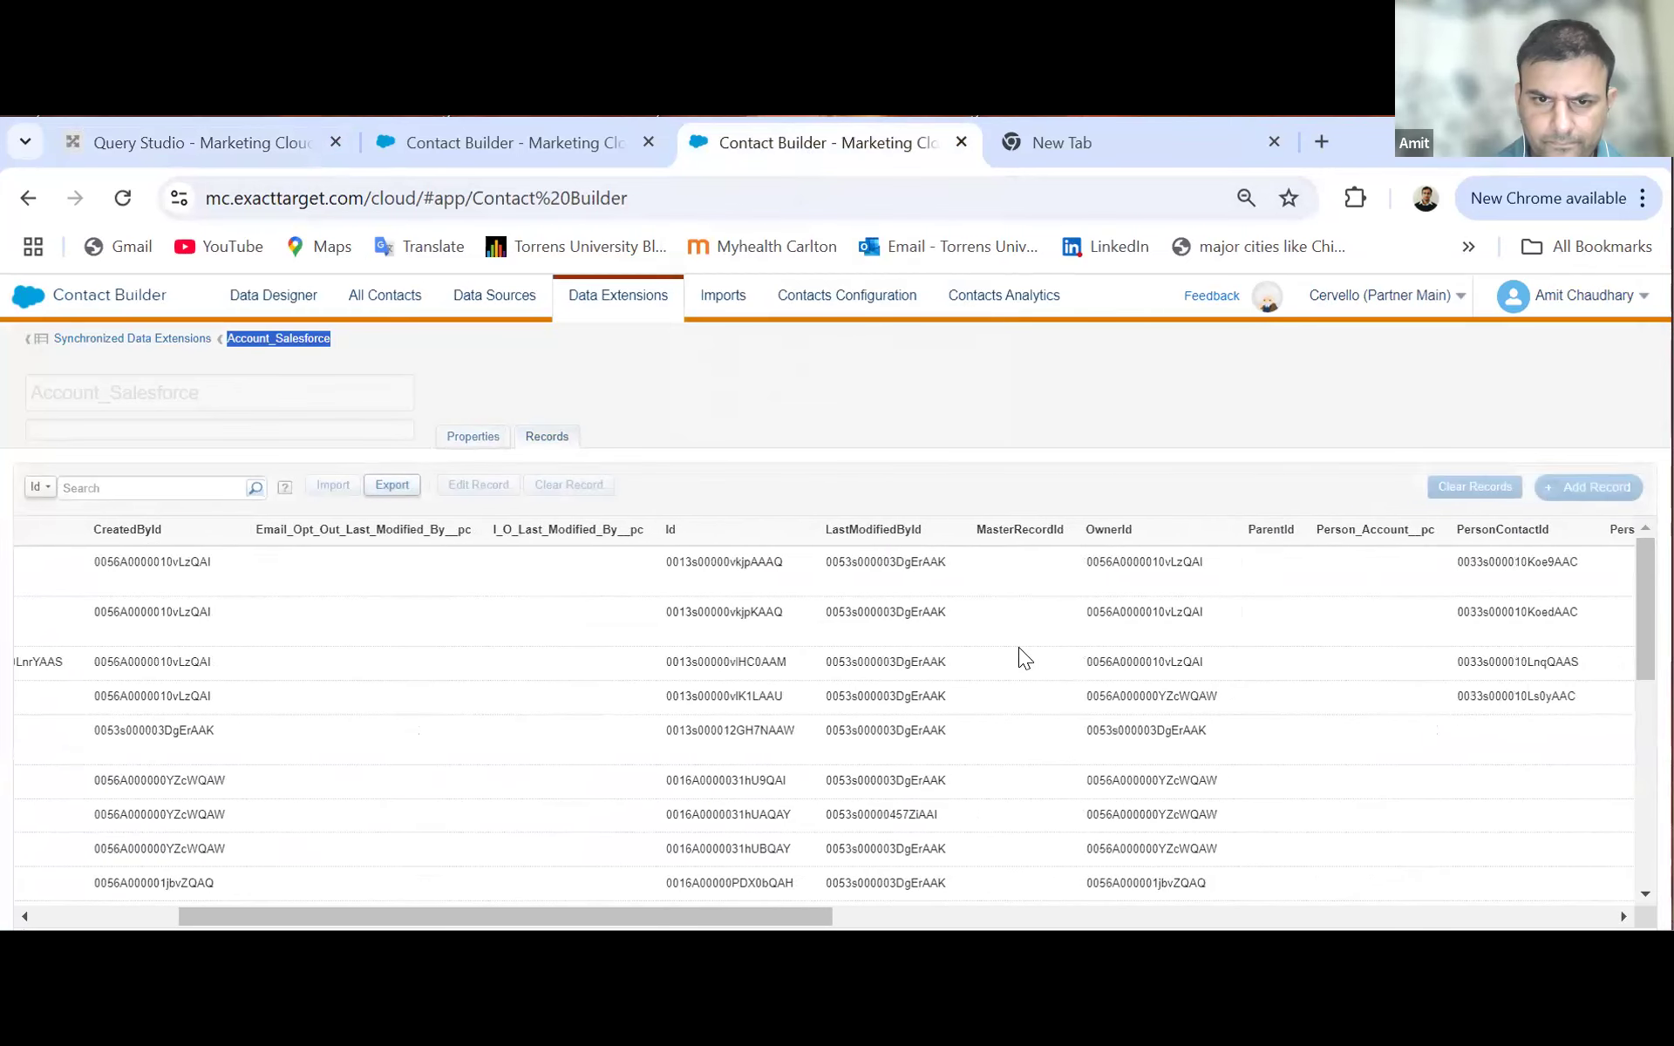
scroll(1018, 647, right, 10)
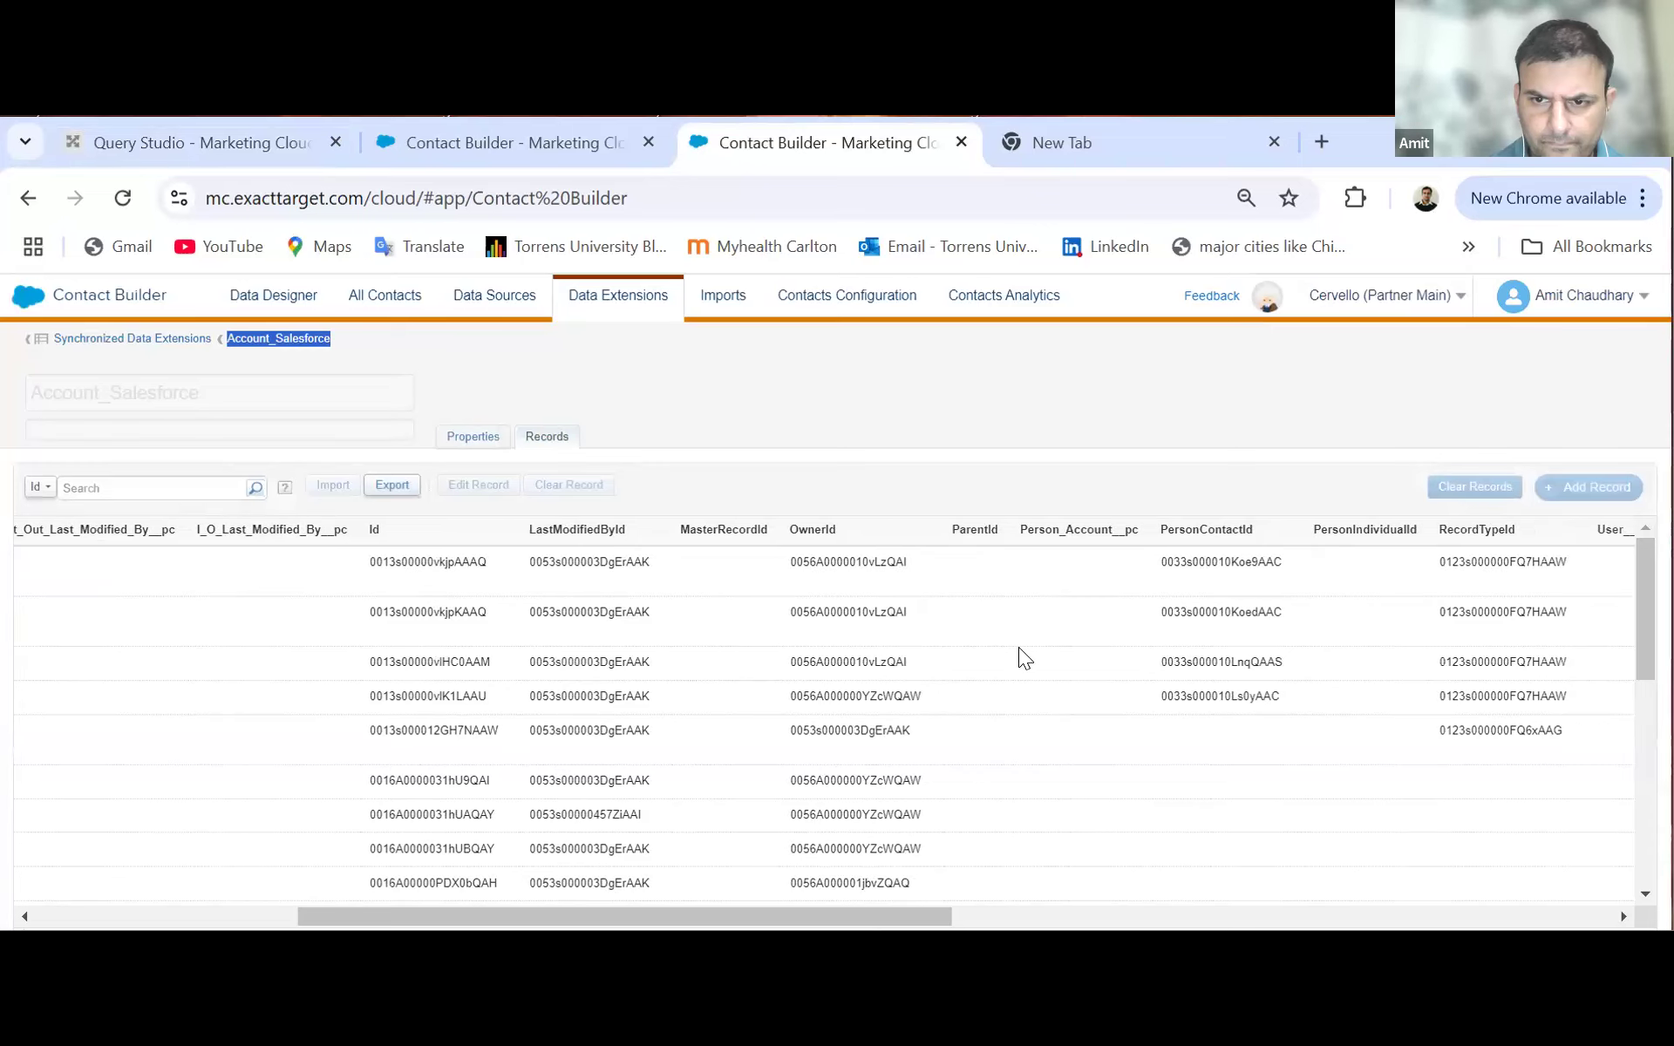
scroll(1018, 647, right, 8)
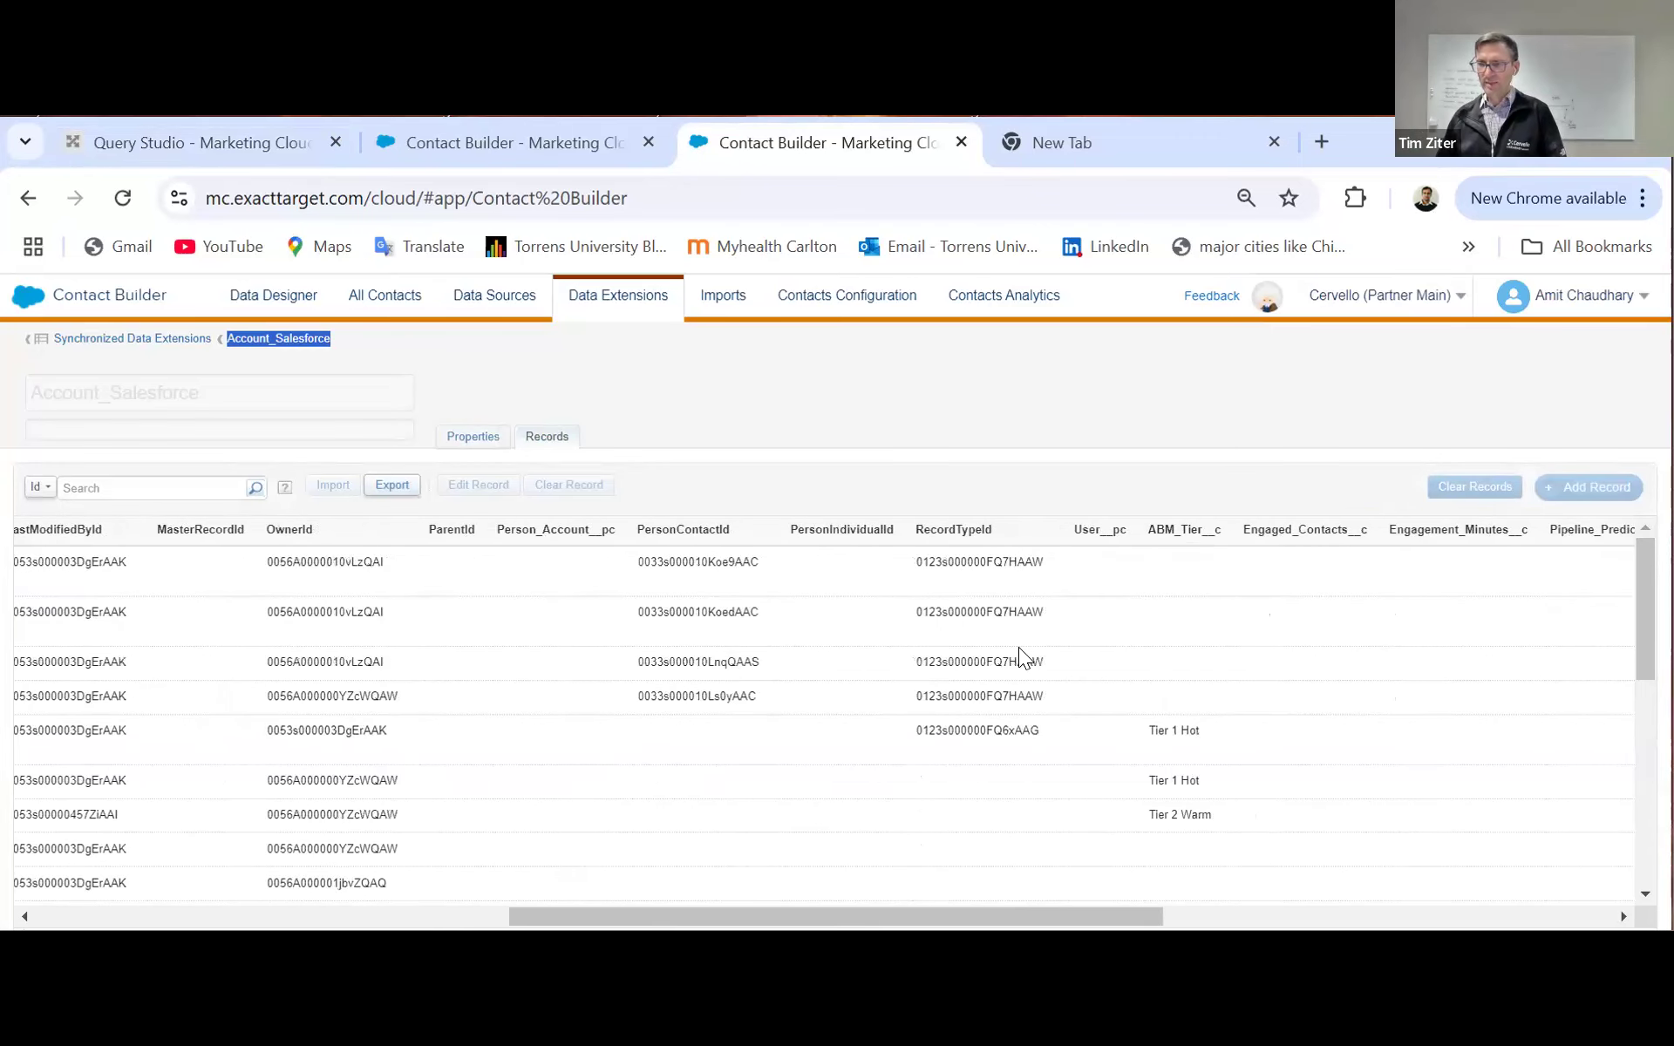
scroll(1018, 647, right, 11)
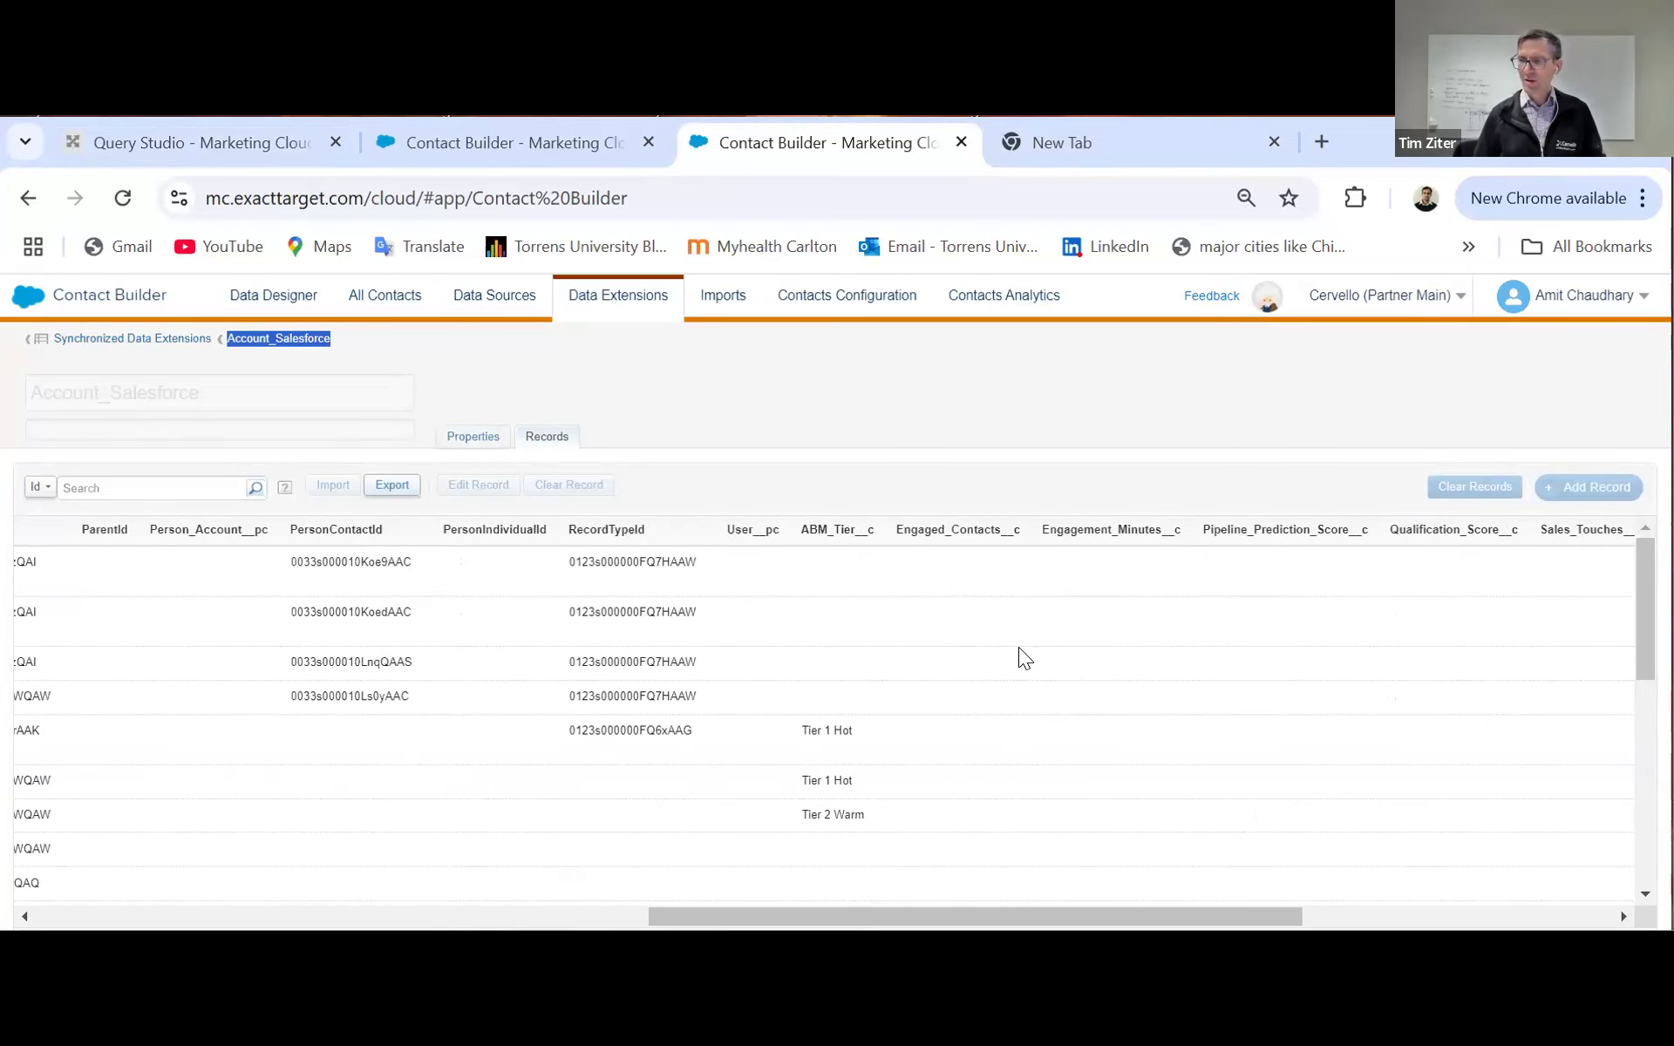
scroll(1019, 646, right, 9)
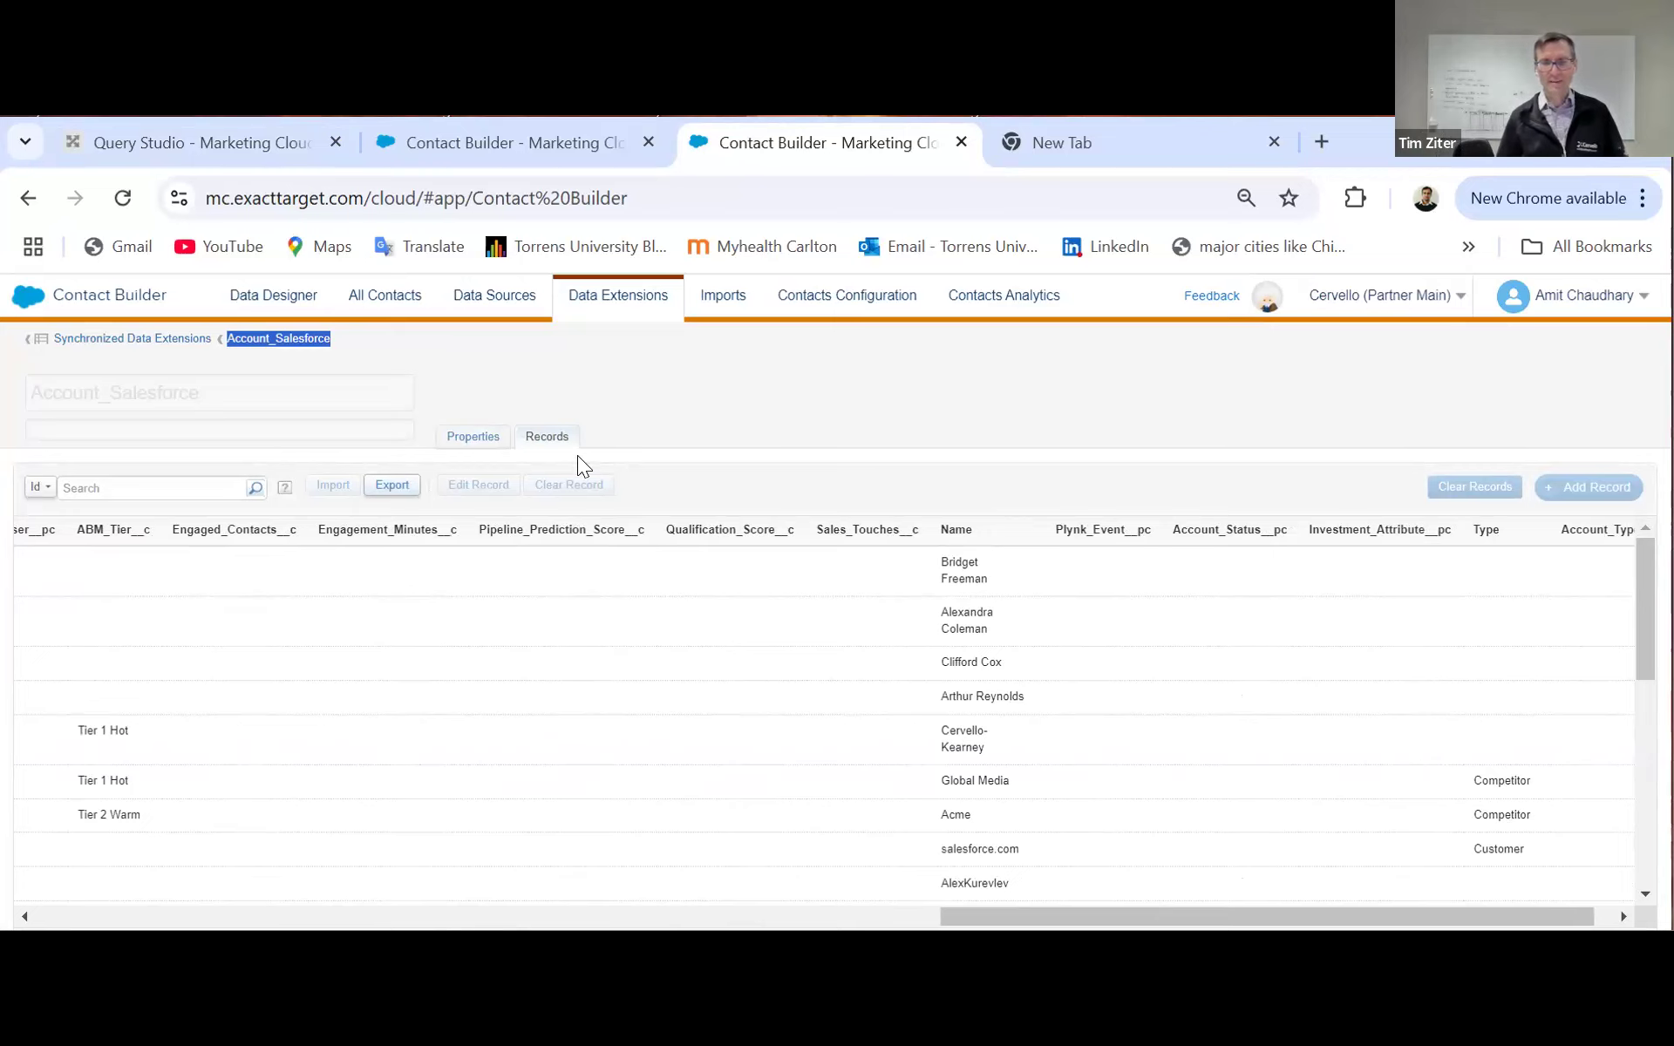
Step: Copy the Name attribute from the Account_Salesforce properties and insert it after the equals sign in the Query Studio join
click(474, 437)
scroll(1123, 710, down, 3)
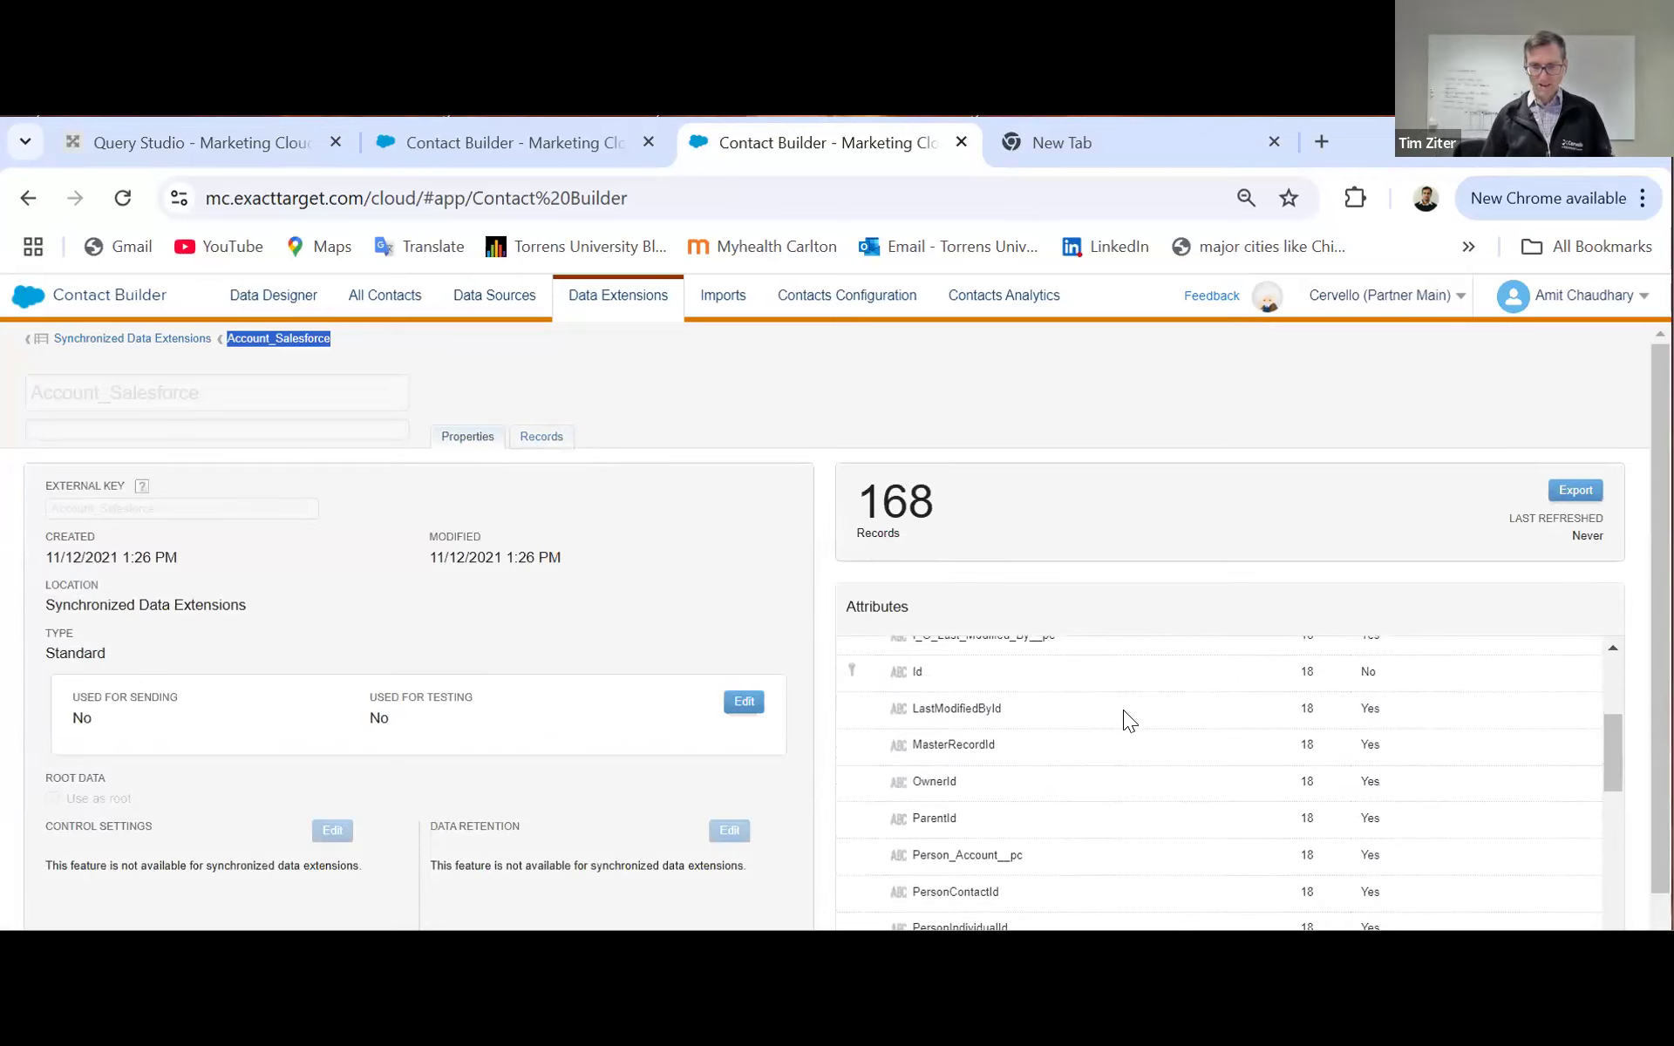
scroll(1124, 712, down, 4)
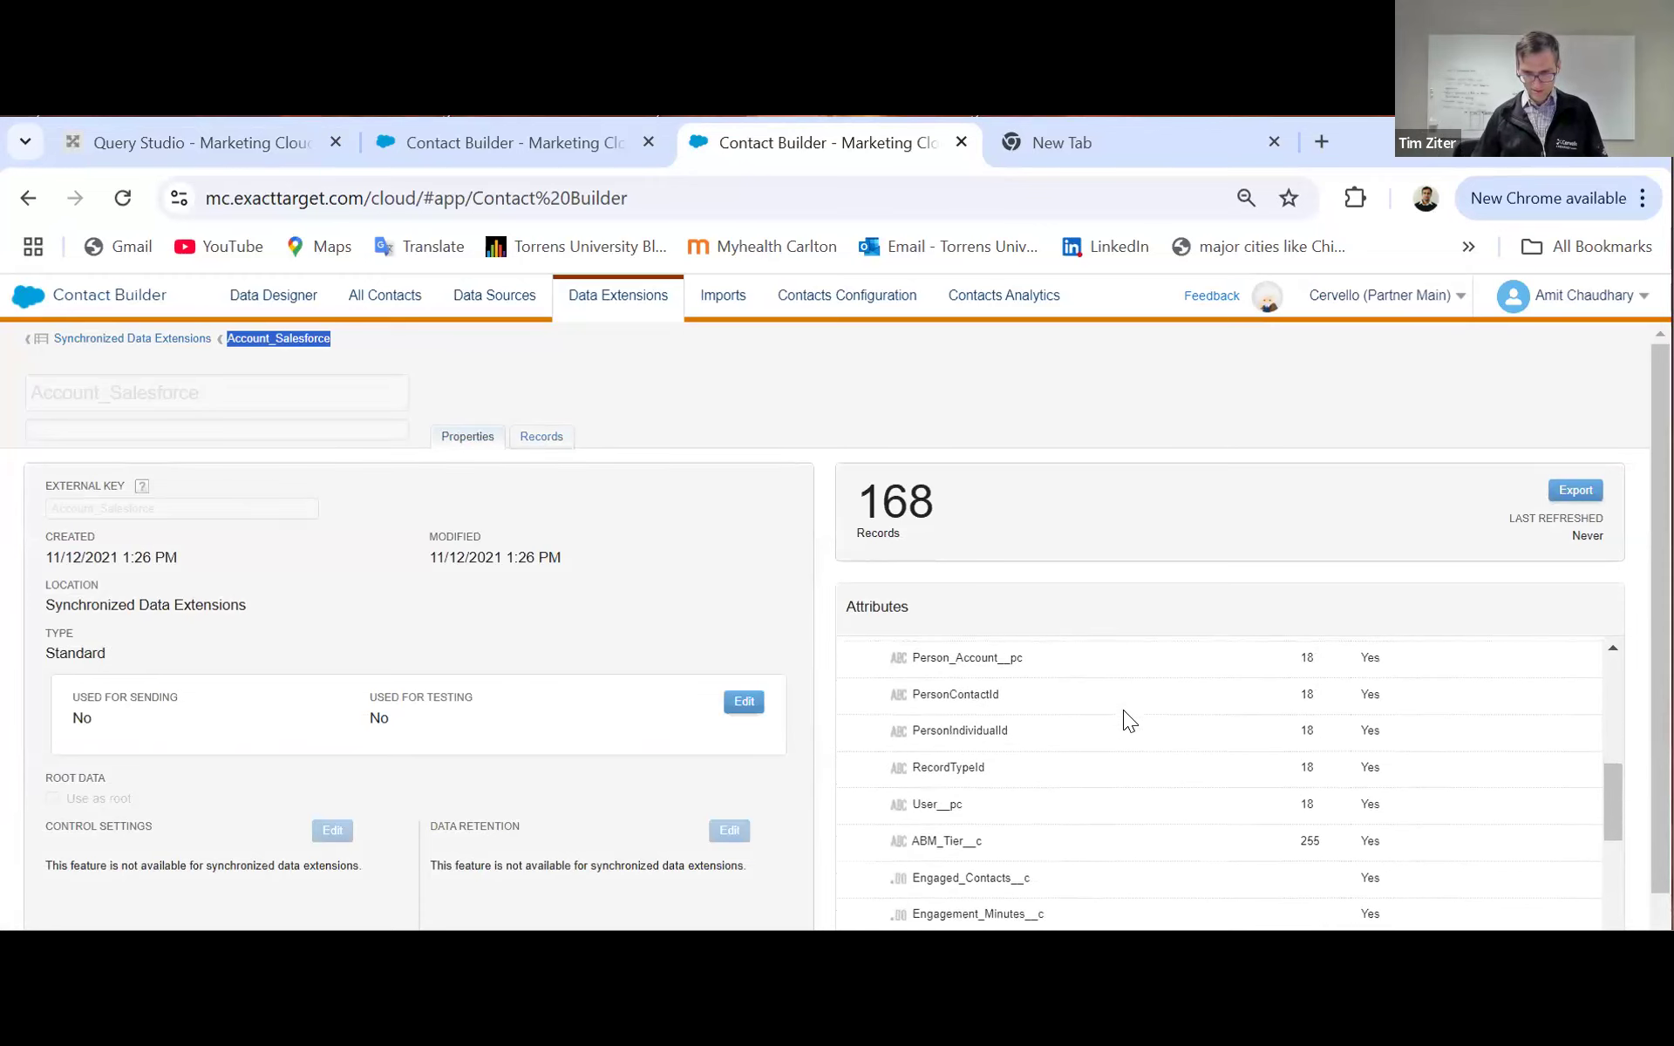
scroll(1123, 710, down, 2)
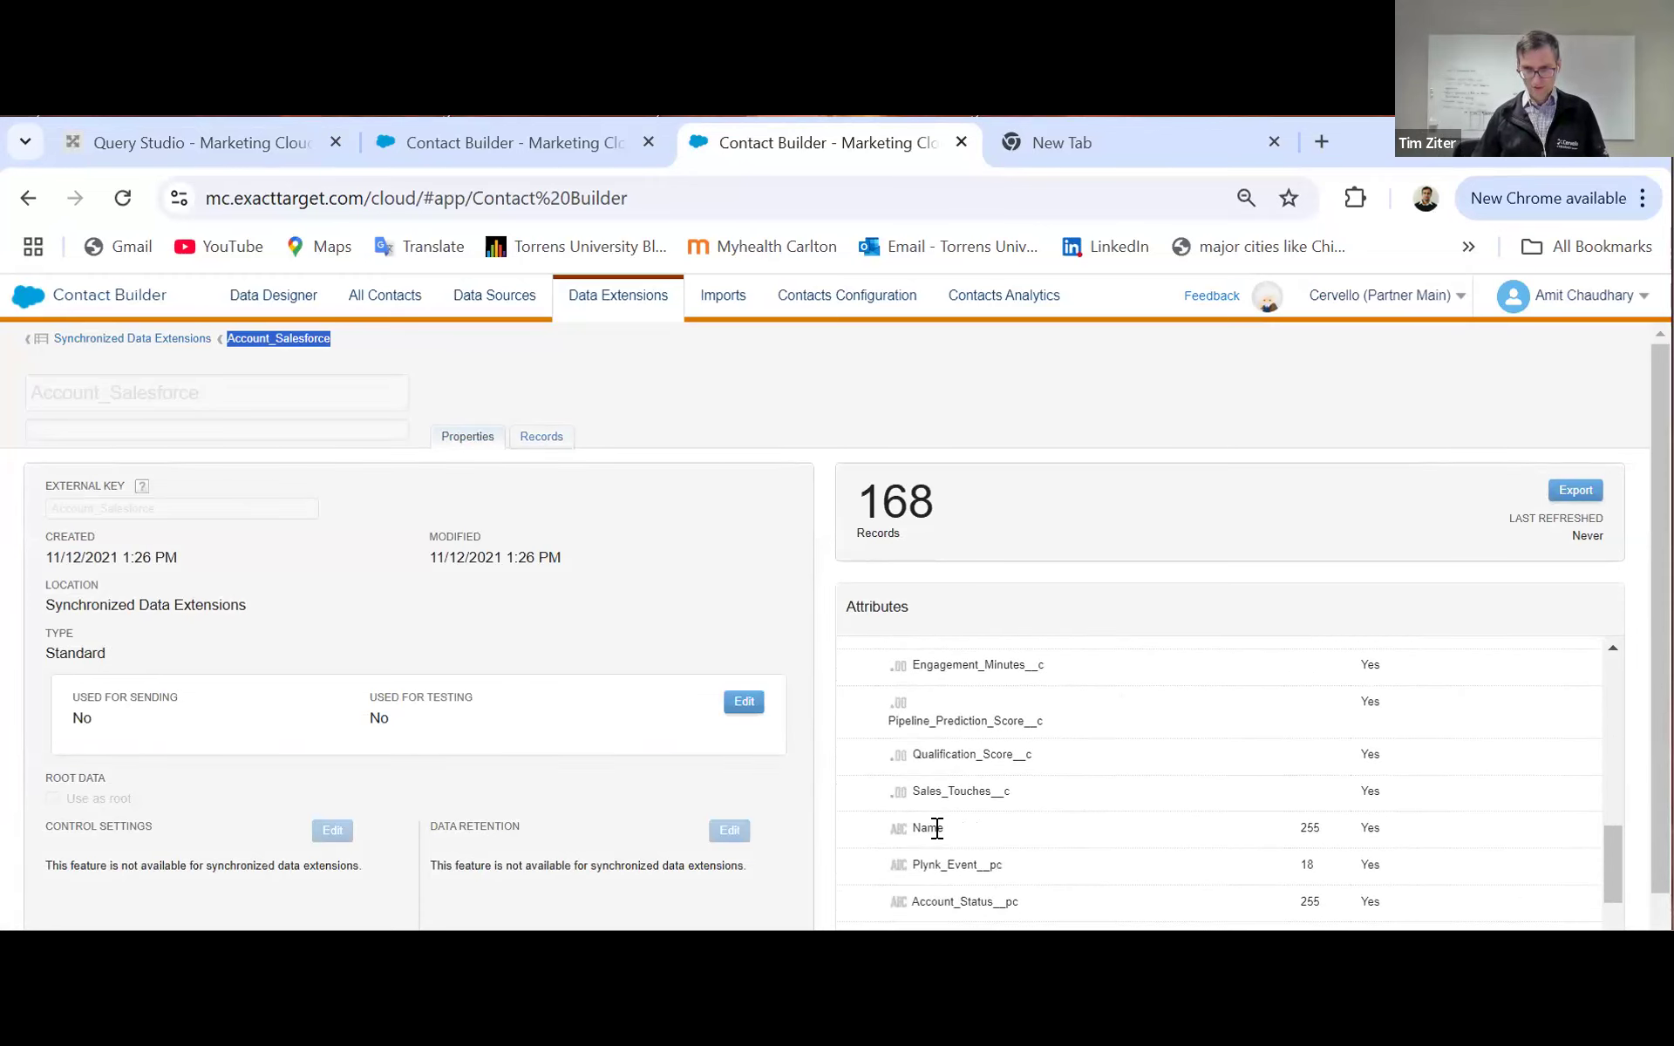
drag(914, 827, 959, 835)
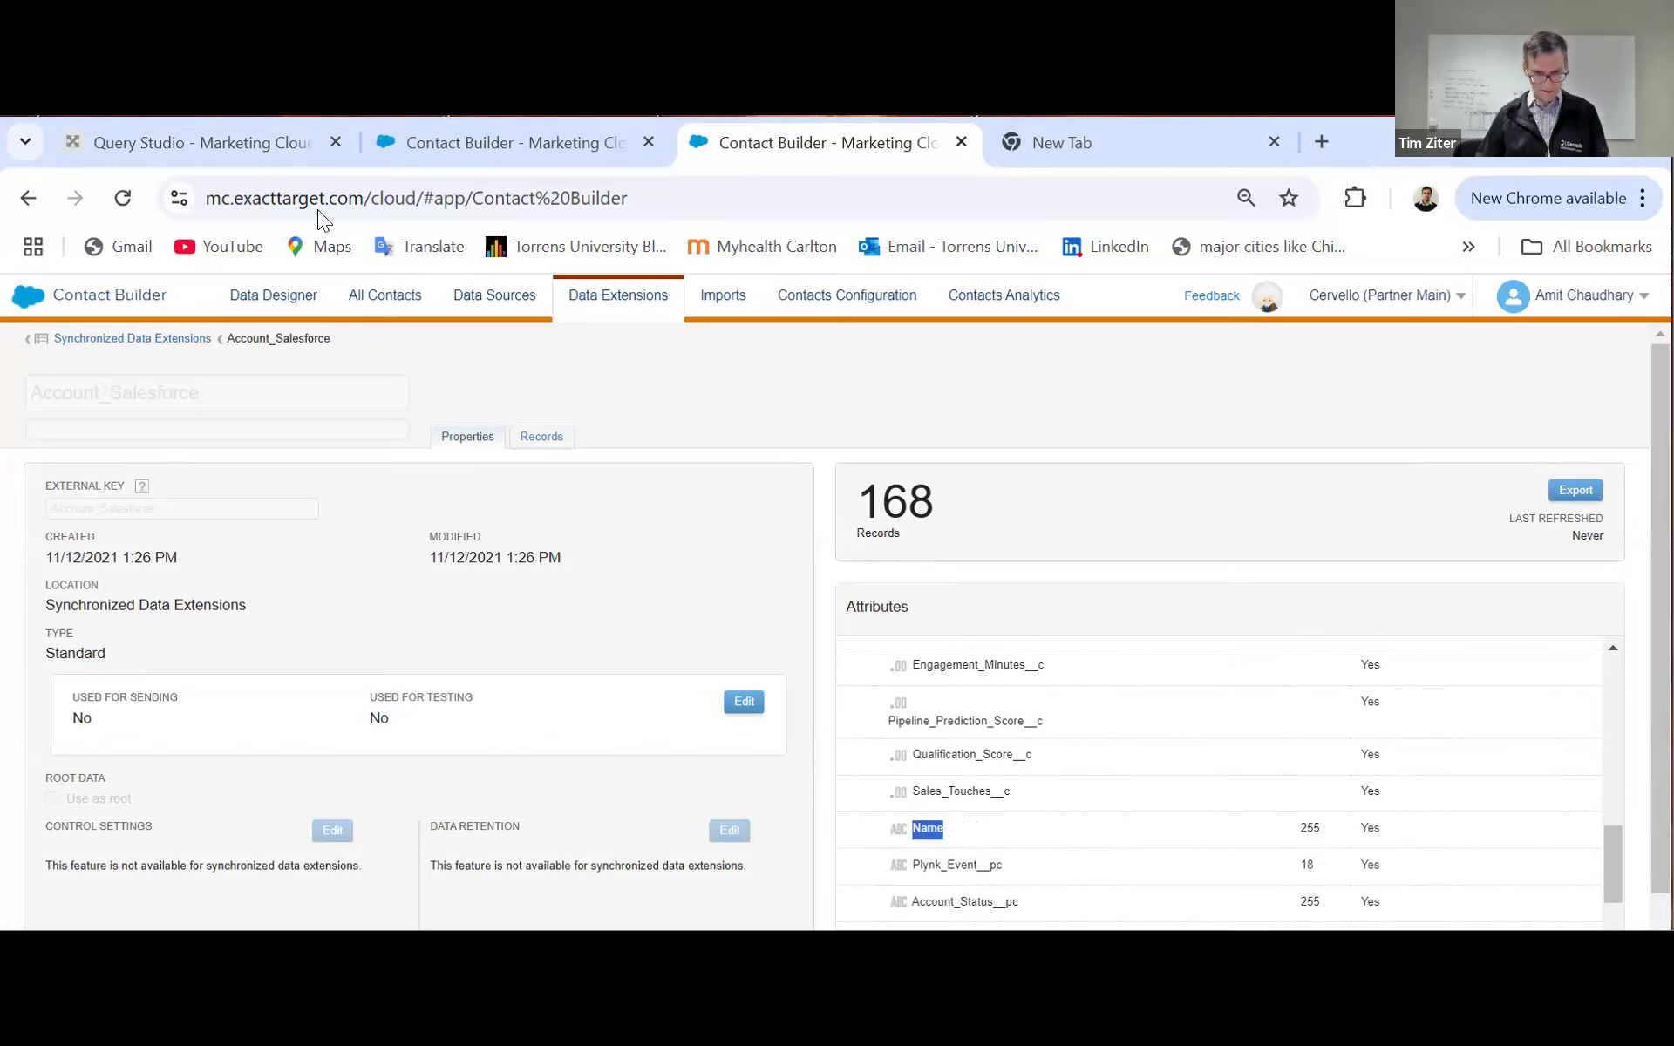
click(276, 163)
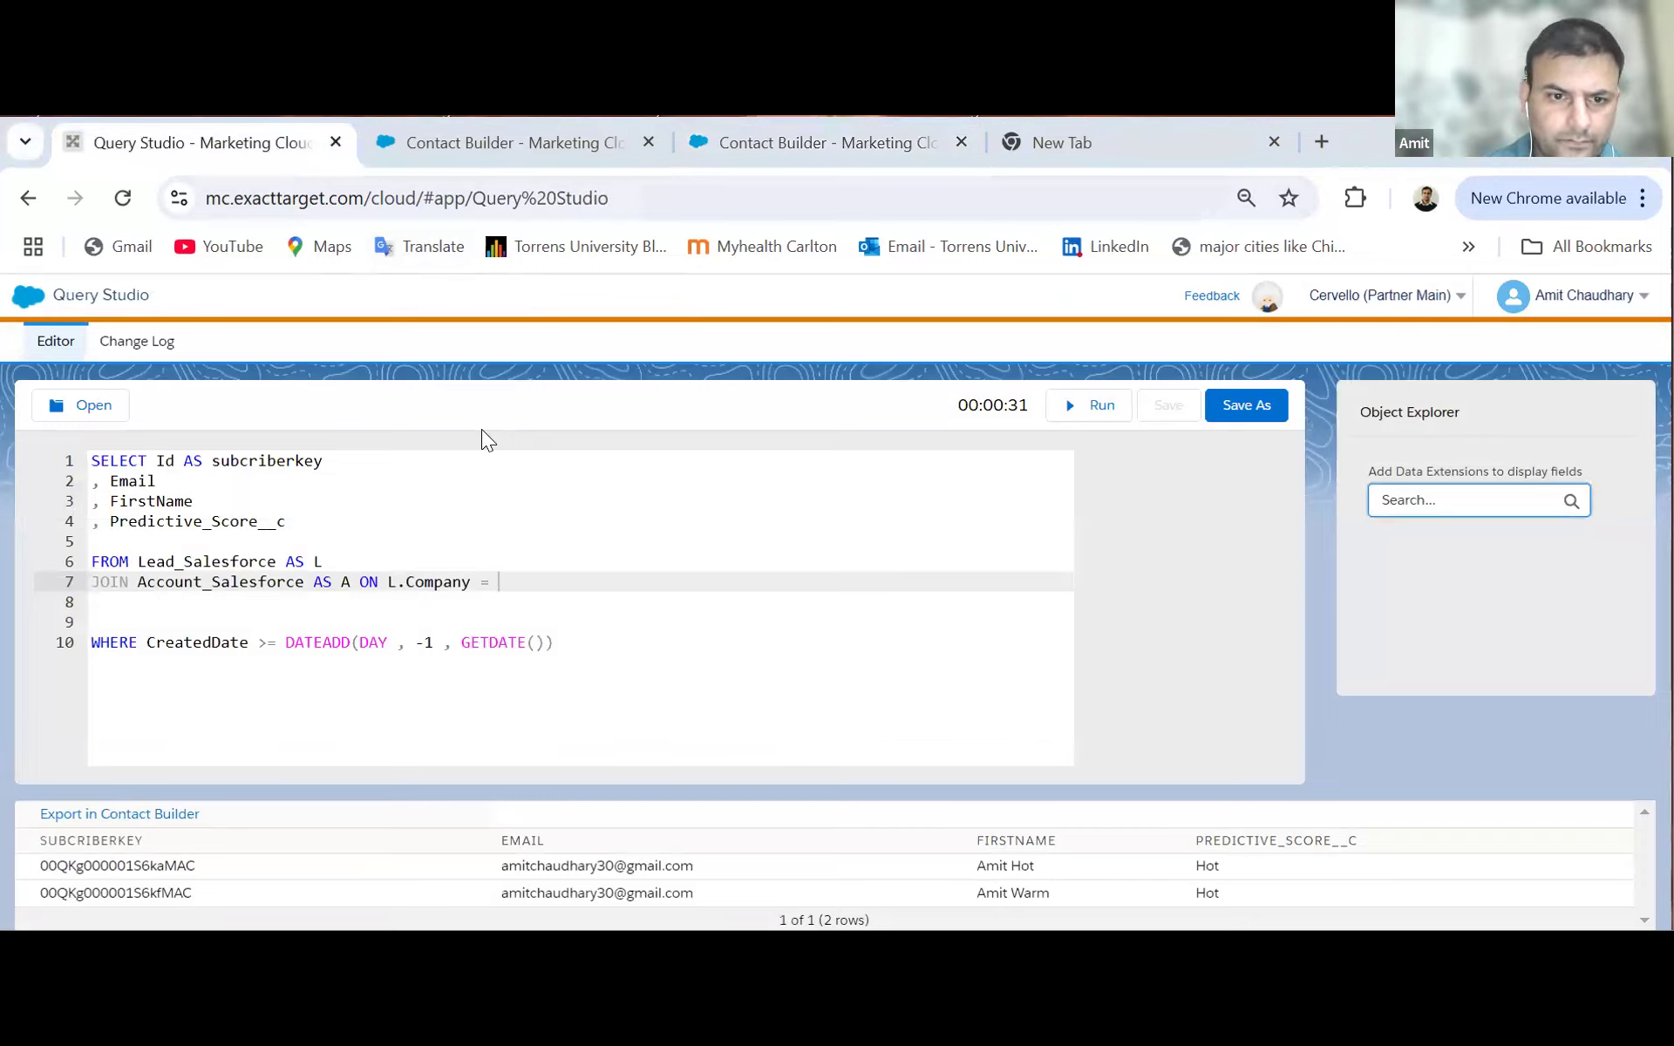
text(Name)
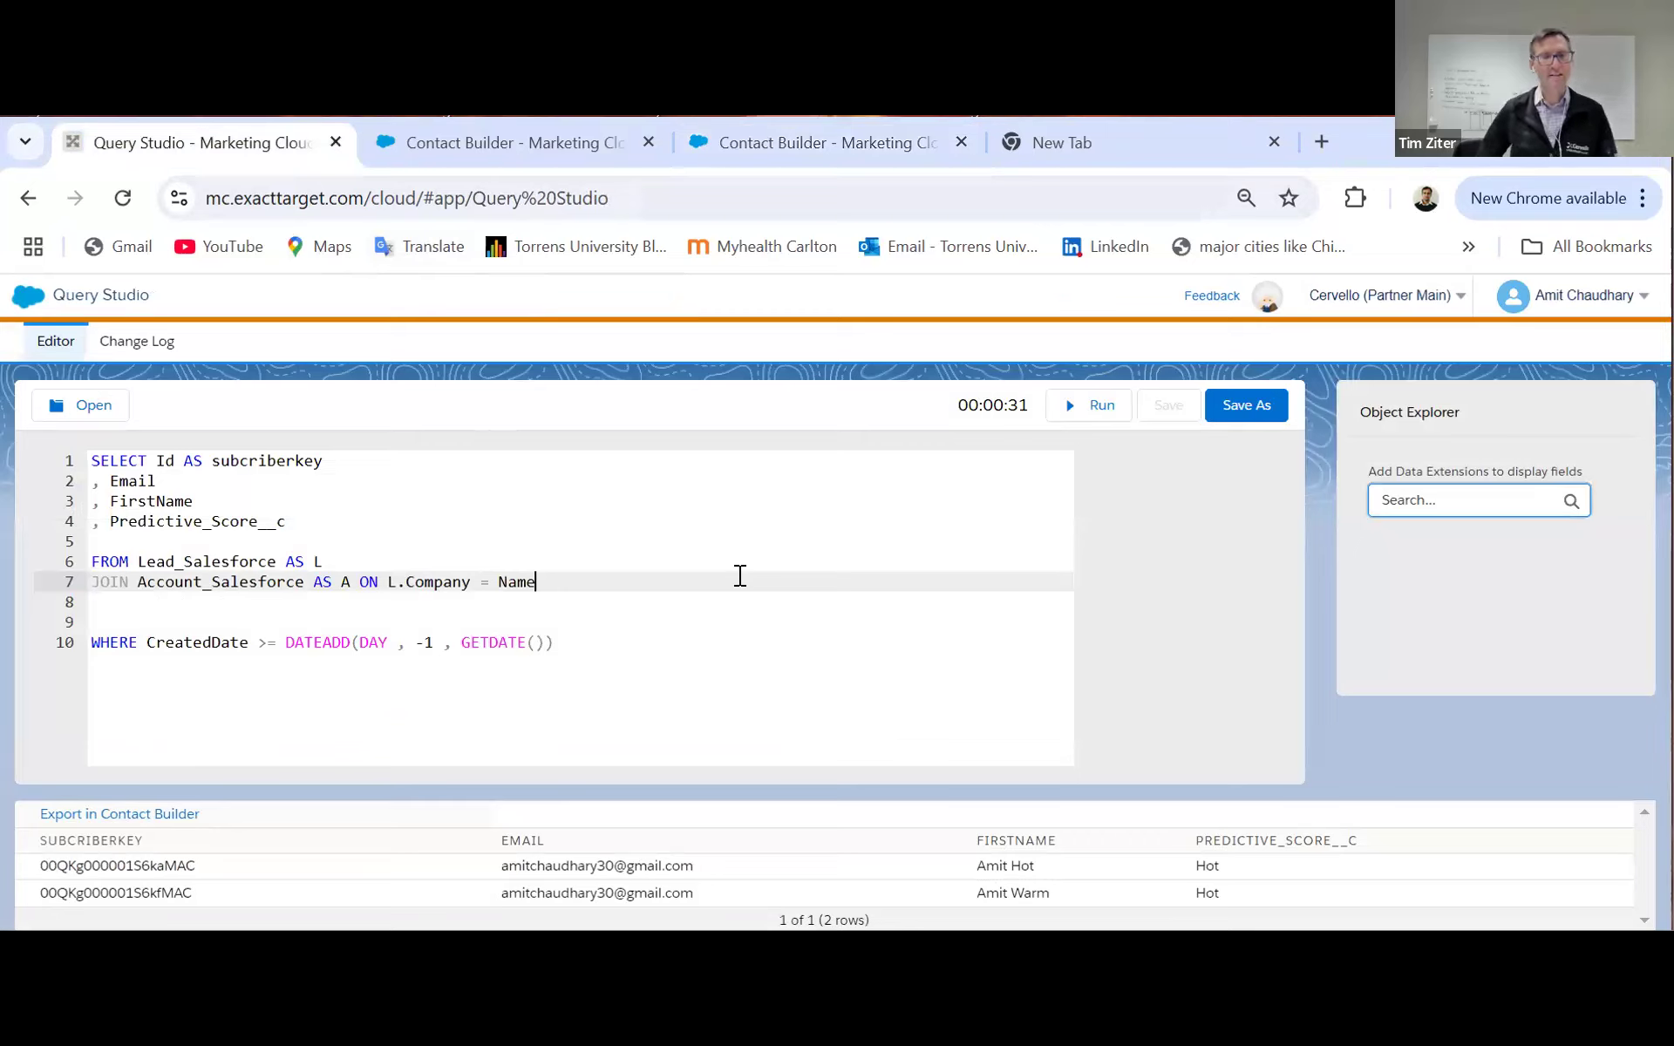
Step: Qualify the Name field in the join condition with the account table's alias so it reads A.Name
key(Left)
key(Left)
key(Left)
key(Left)
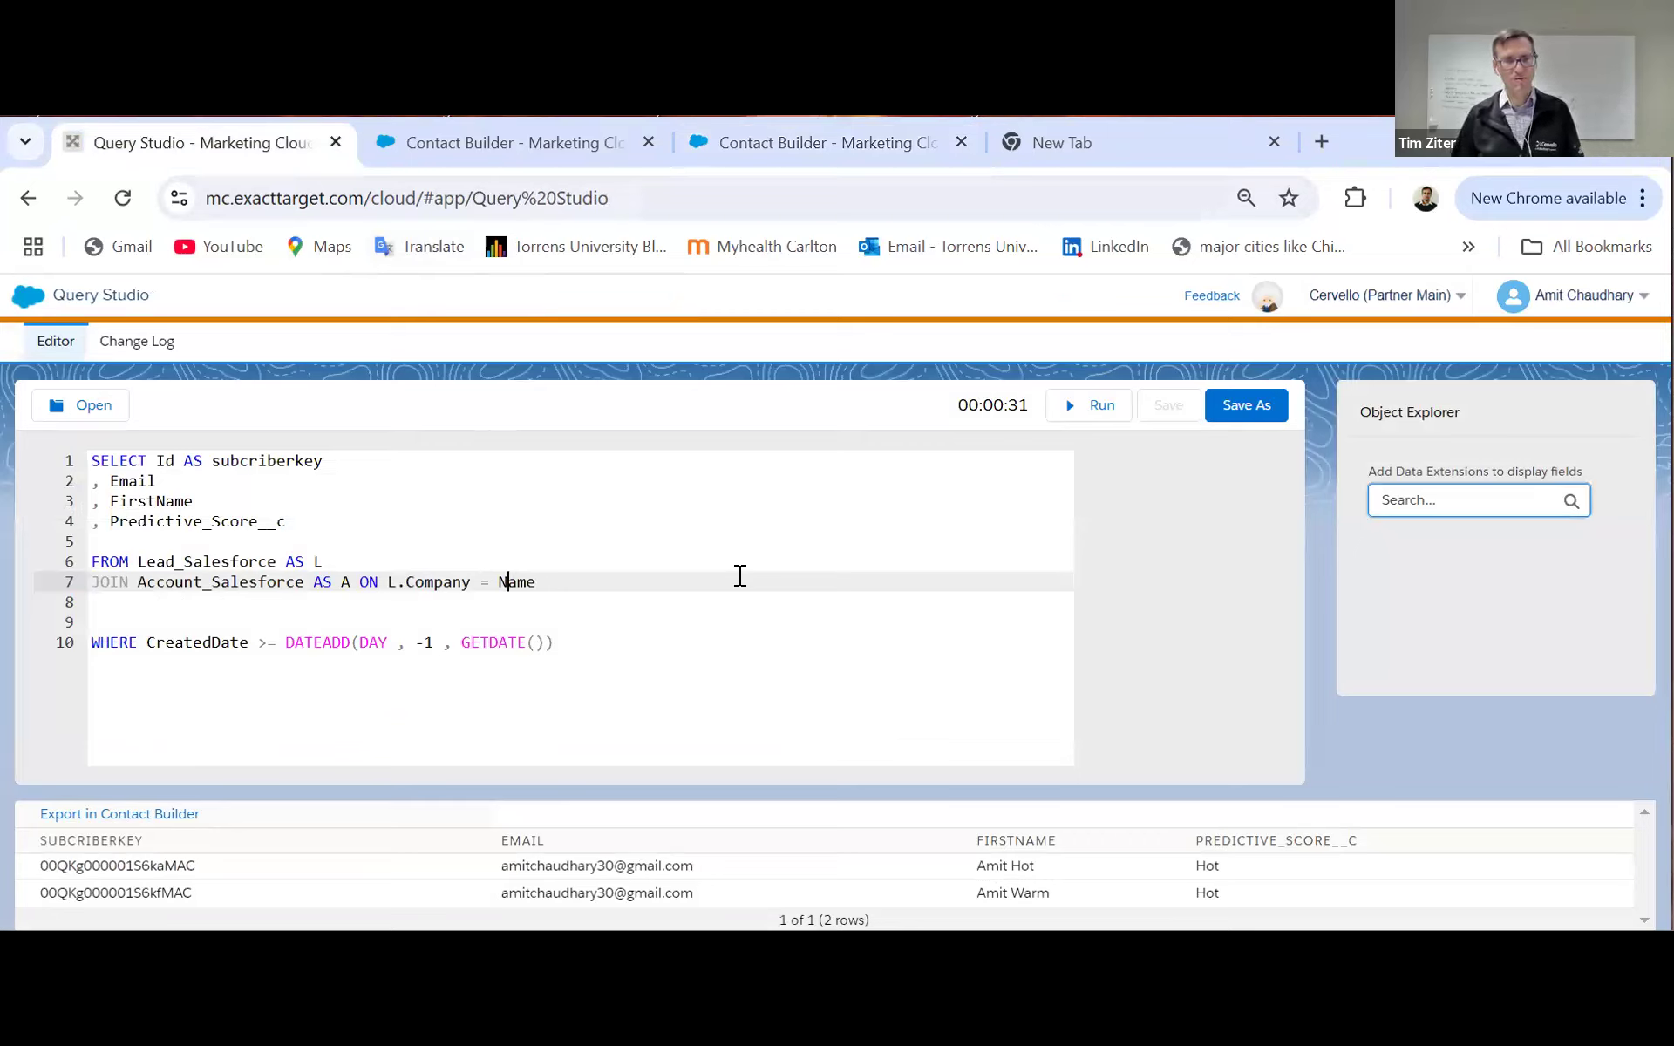
text(A.)
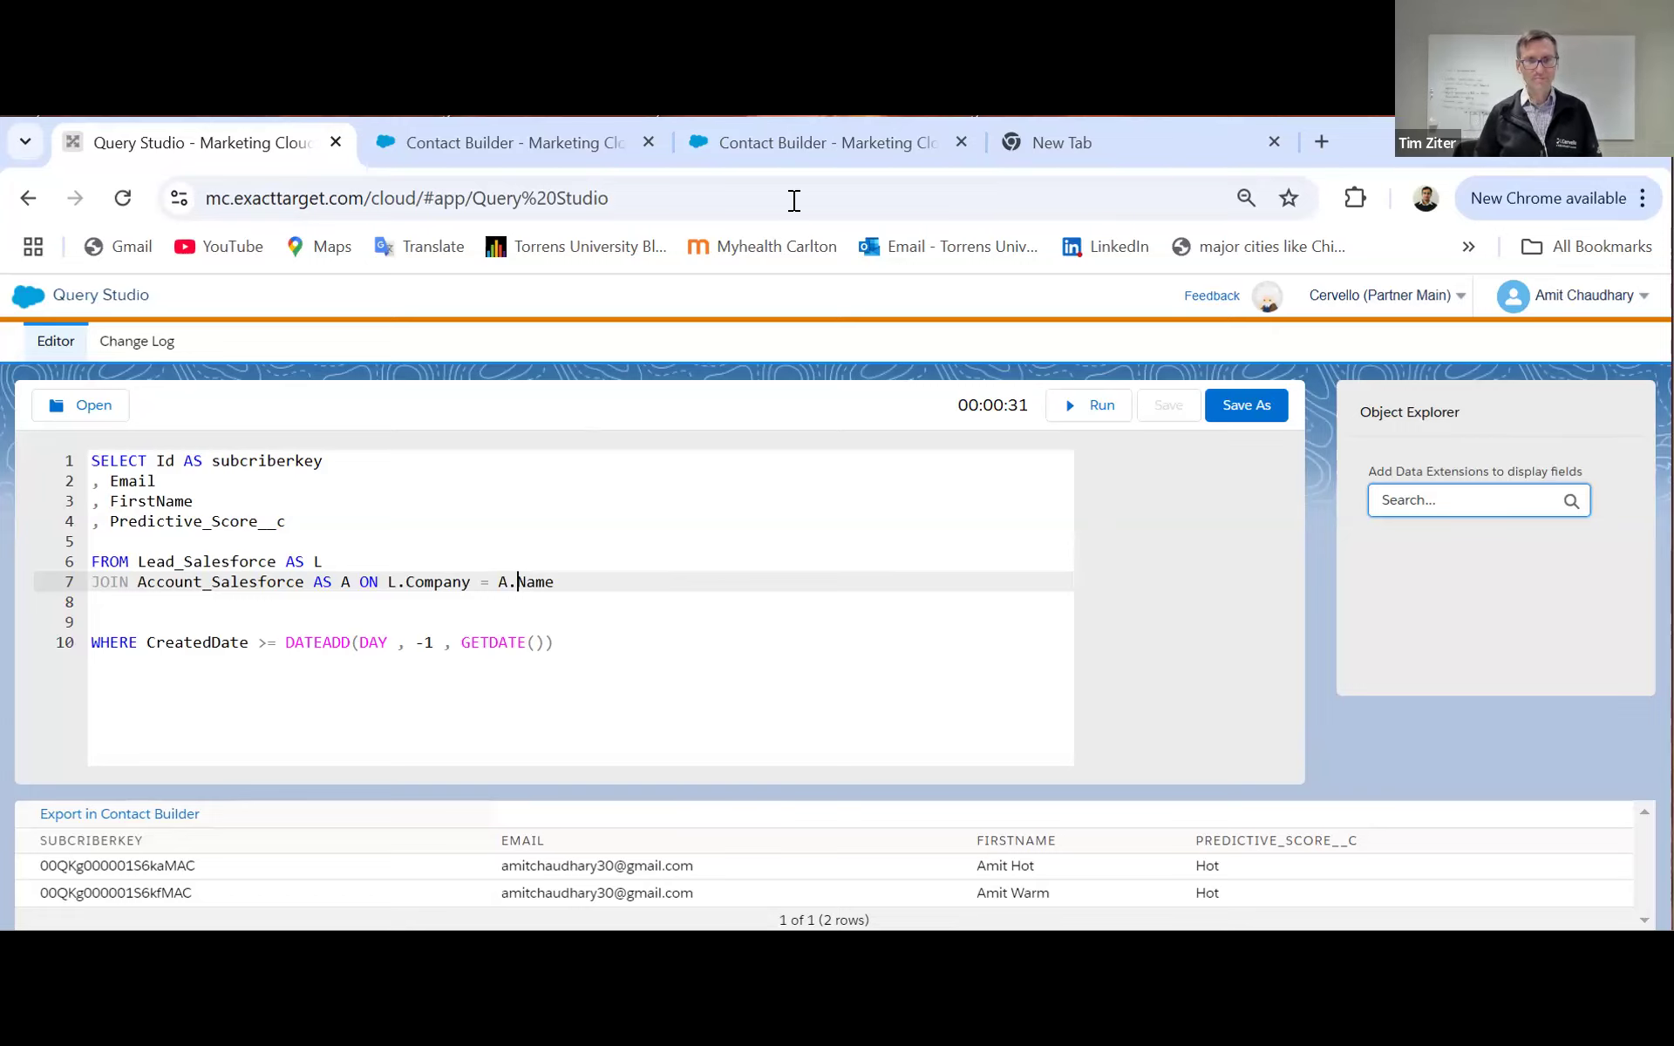
Step: Locate the ABM tier field in Contact Builder's Account_Salesforce records and copy the ABM_Tier__c attribute name from the data extension's properties
click(810, 150)
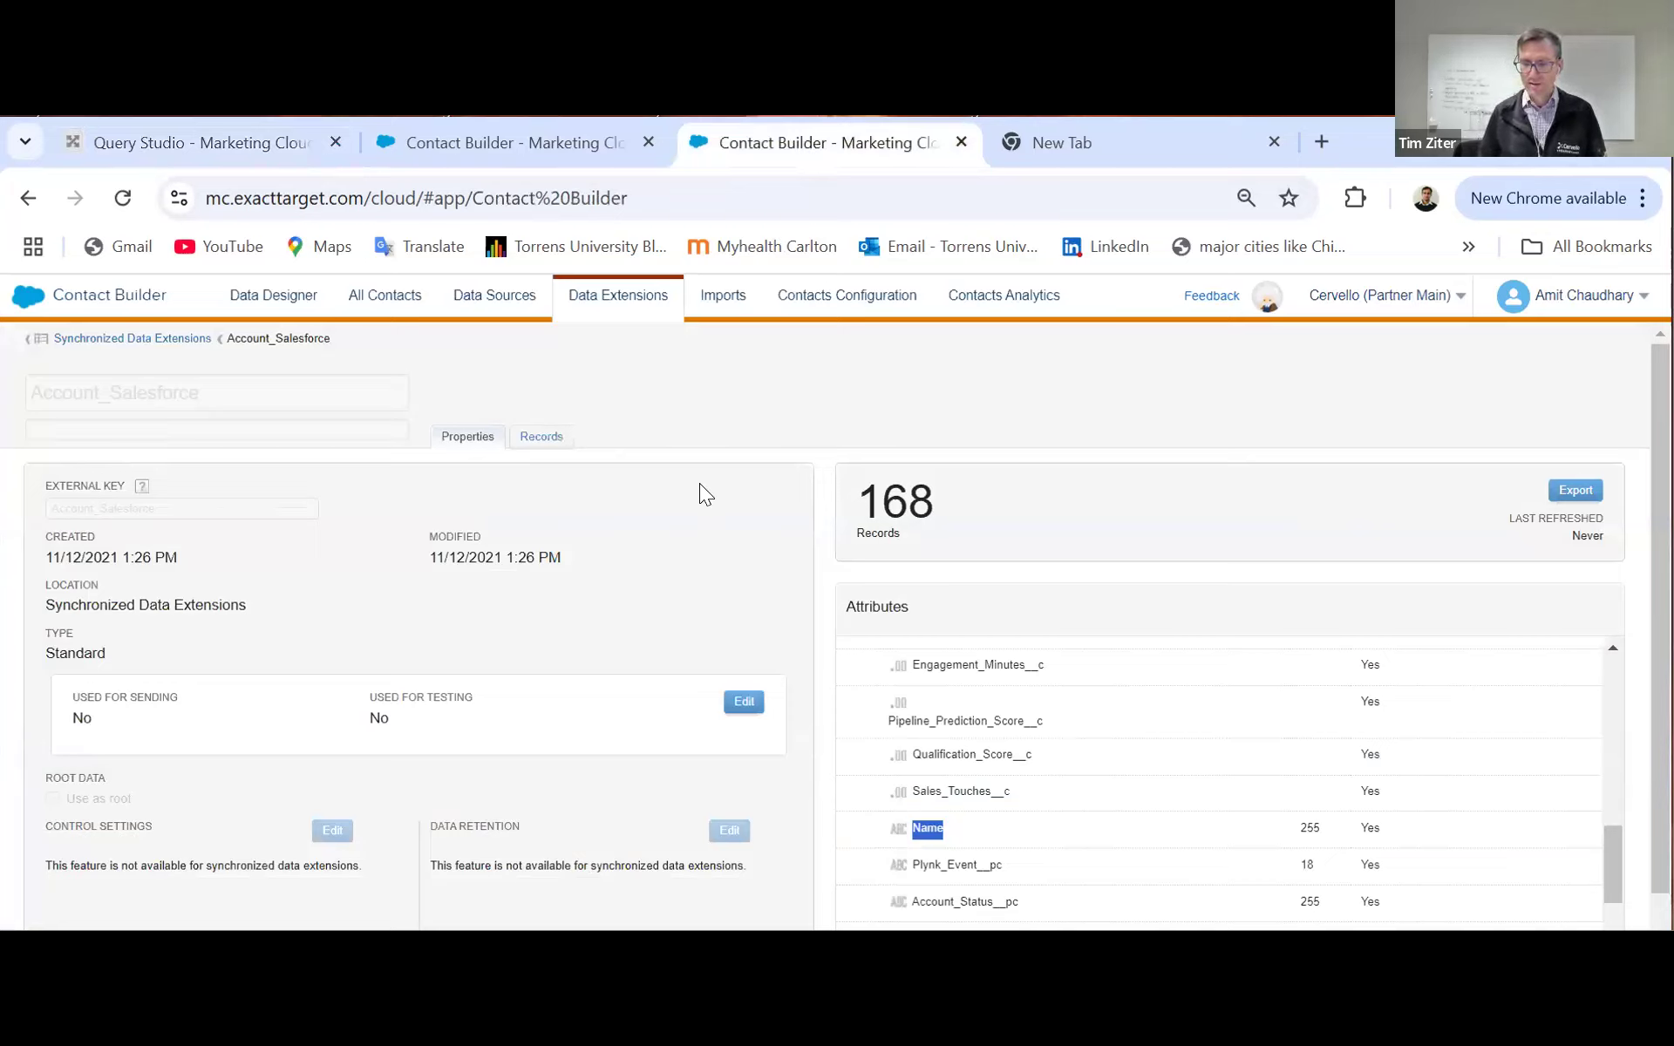
click(541, 437)
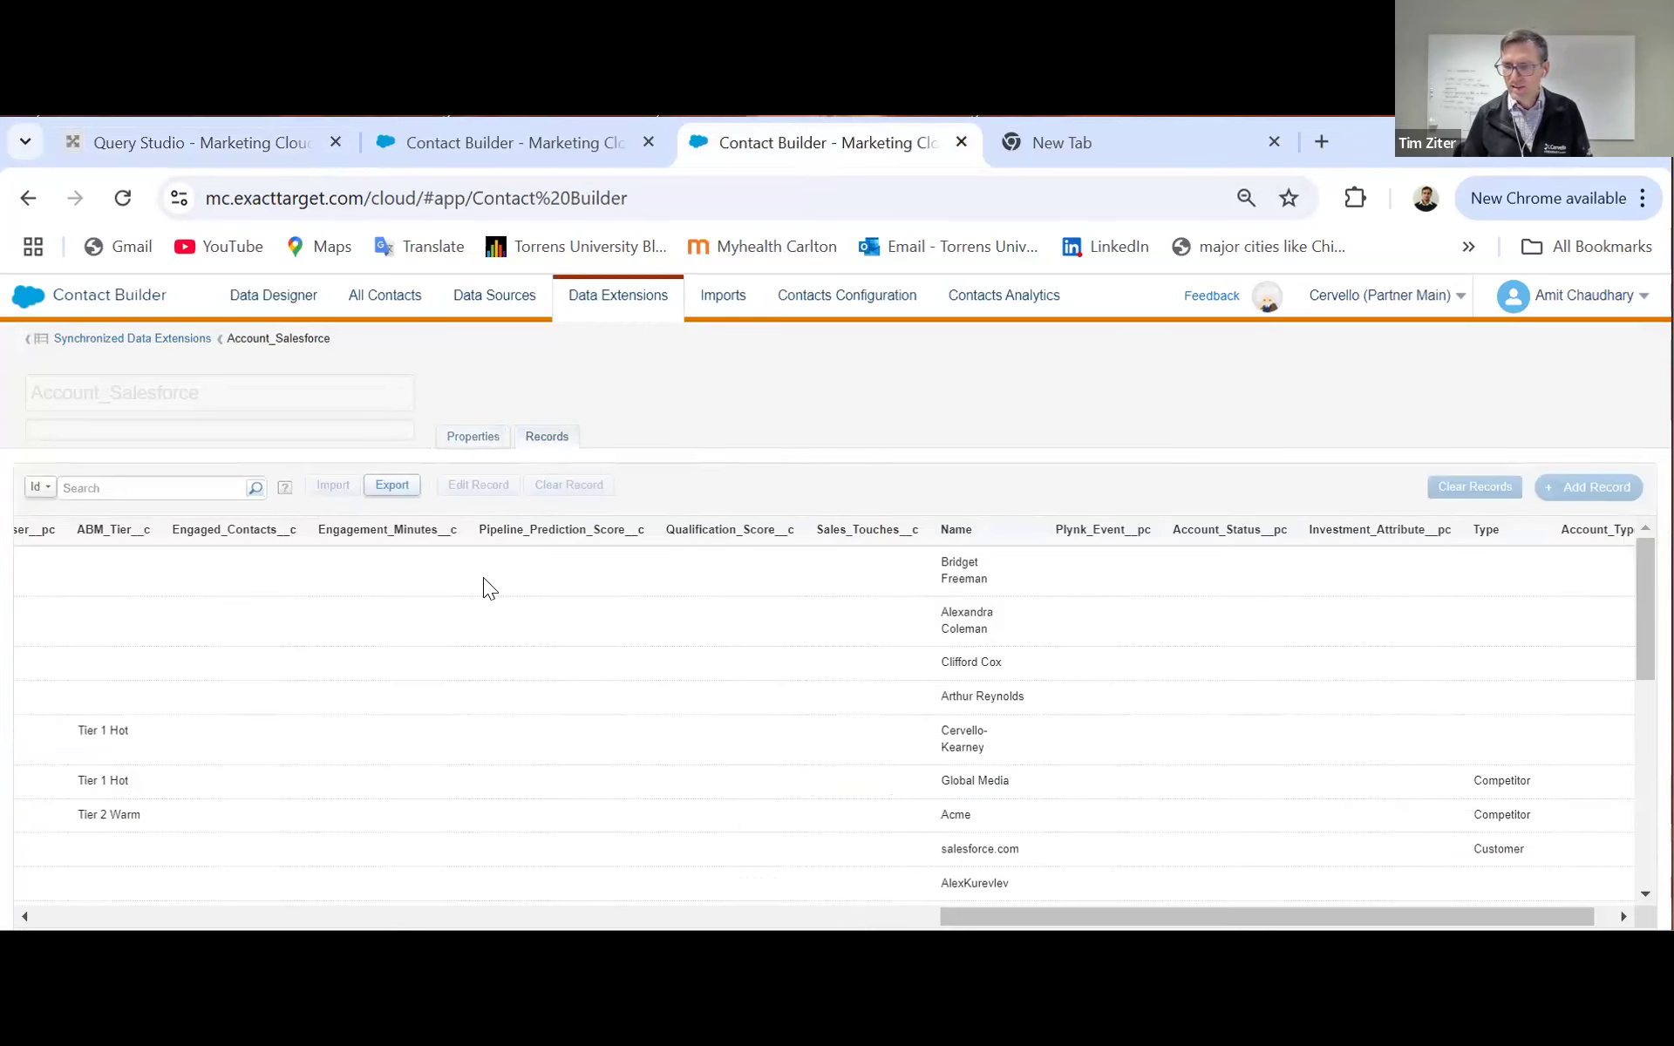
scroll(483, 577, right, 2)
scroll(483, 577, left, 3)
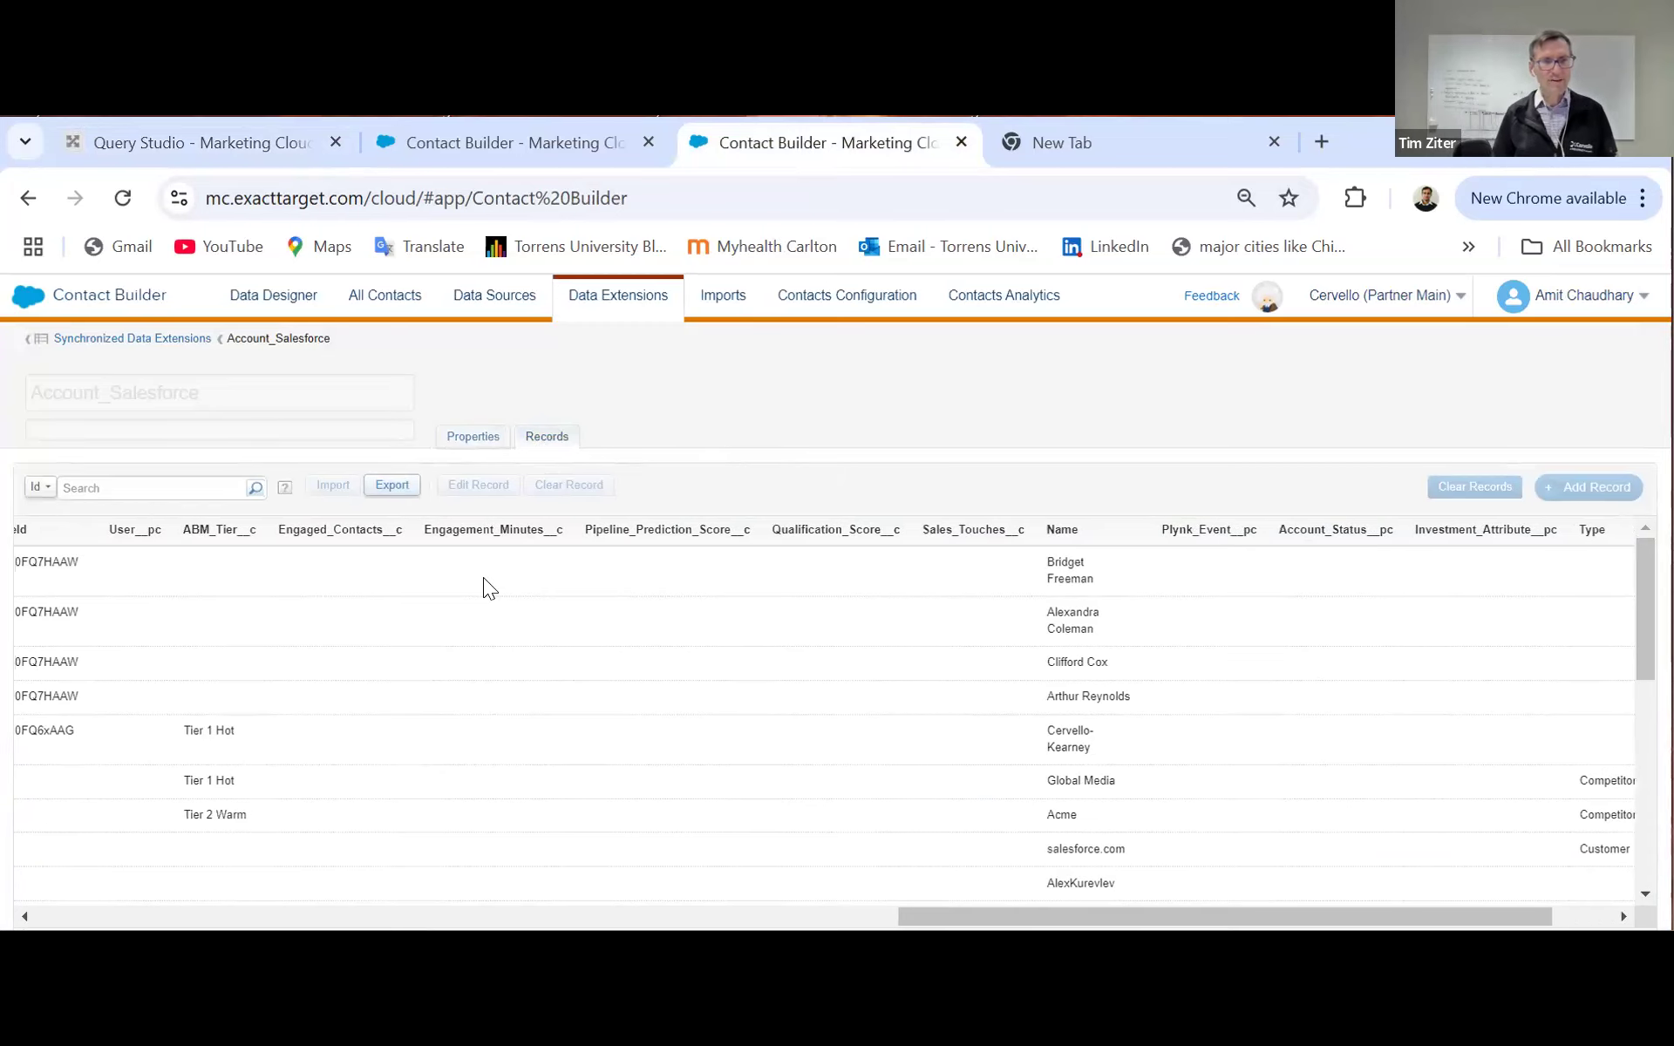
scroll(483, 577, left, 3)
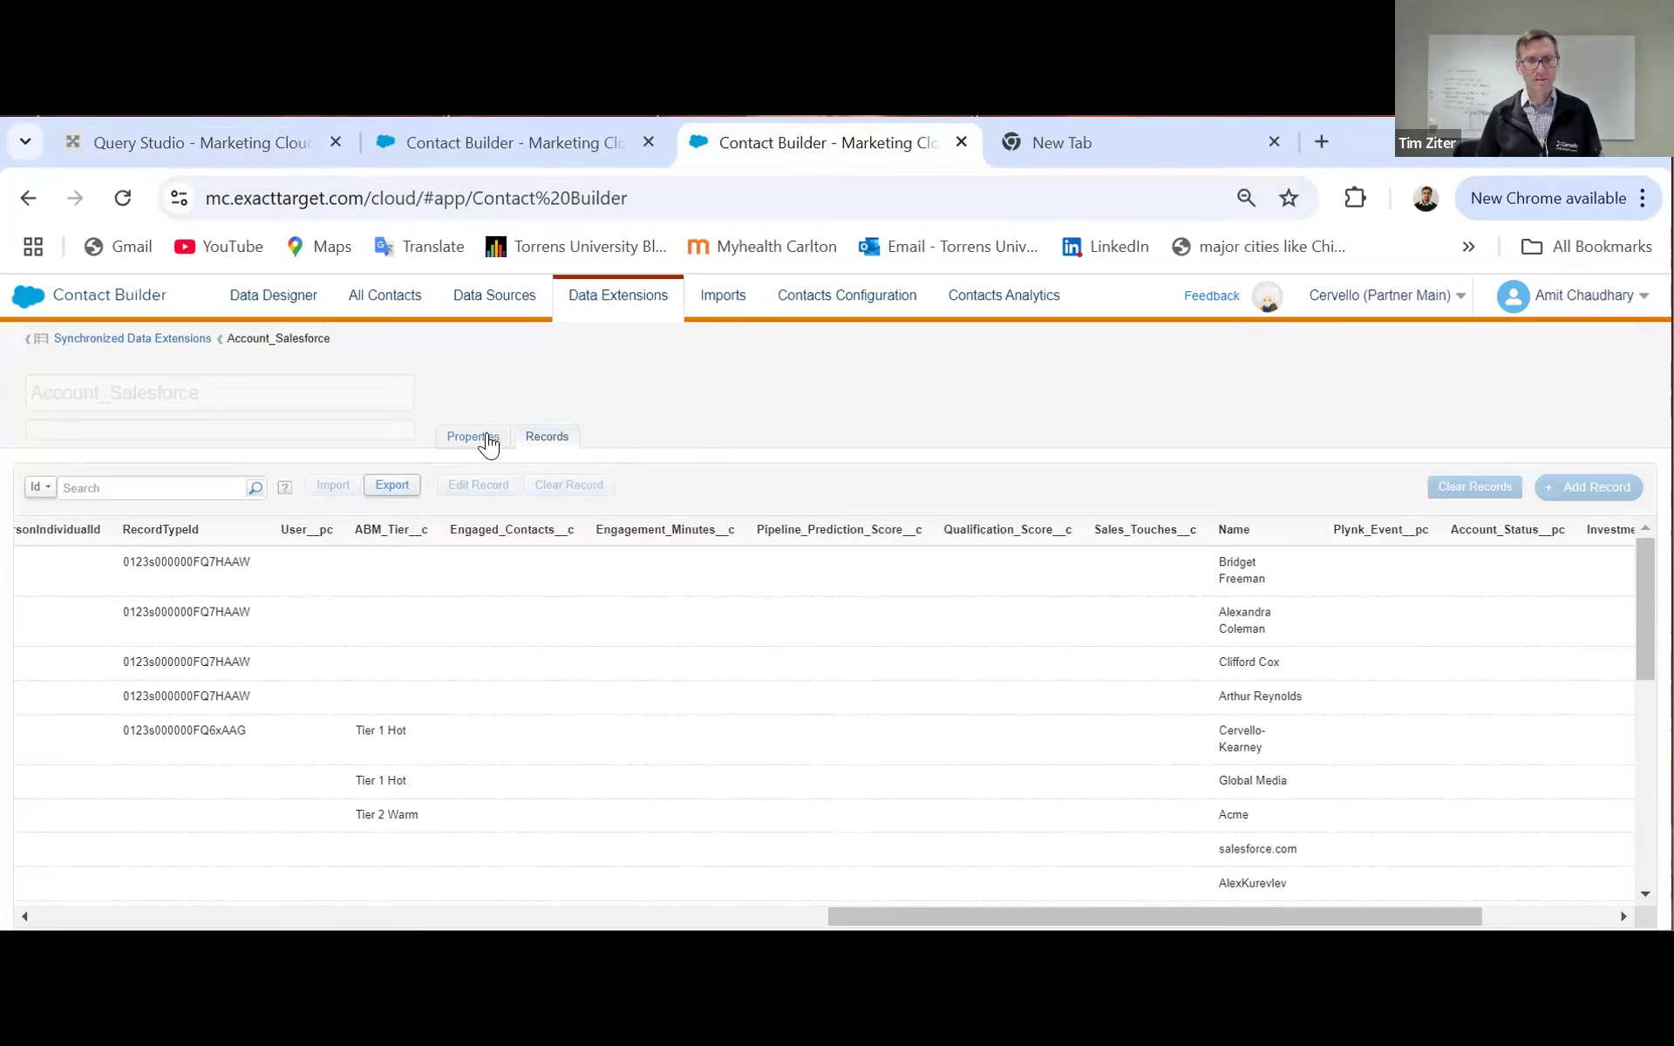
click(486, 440)
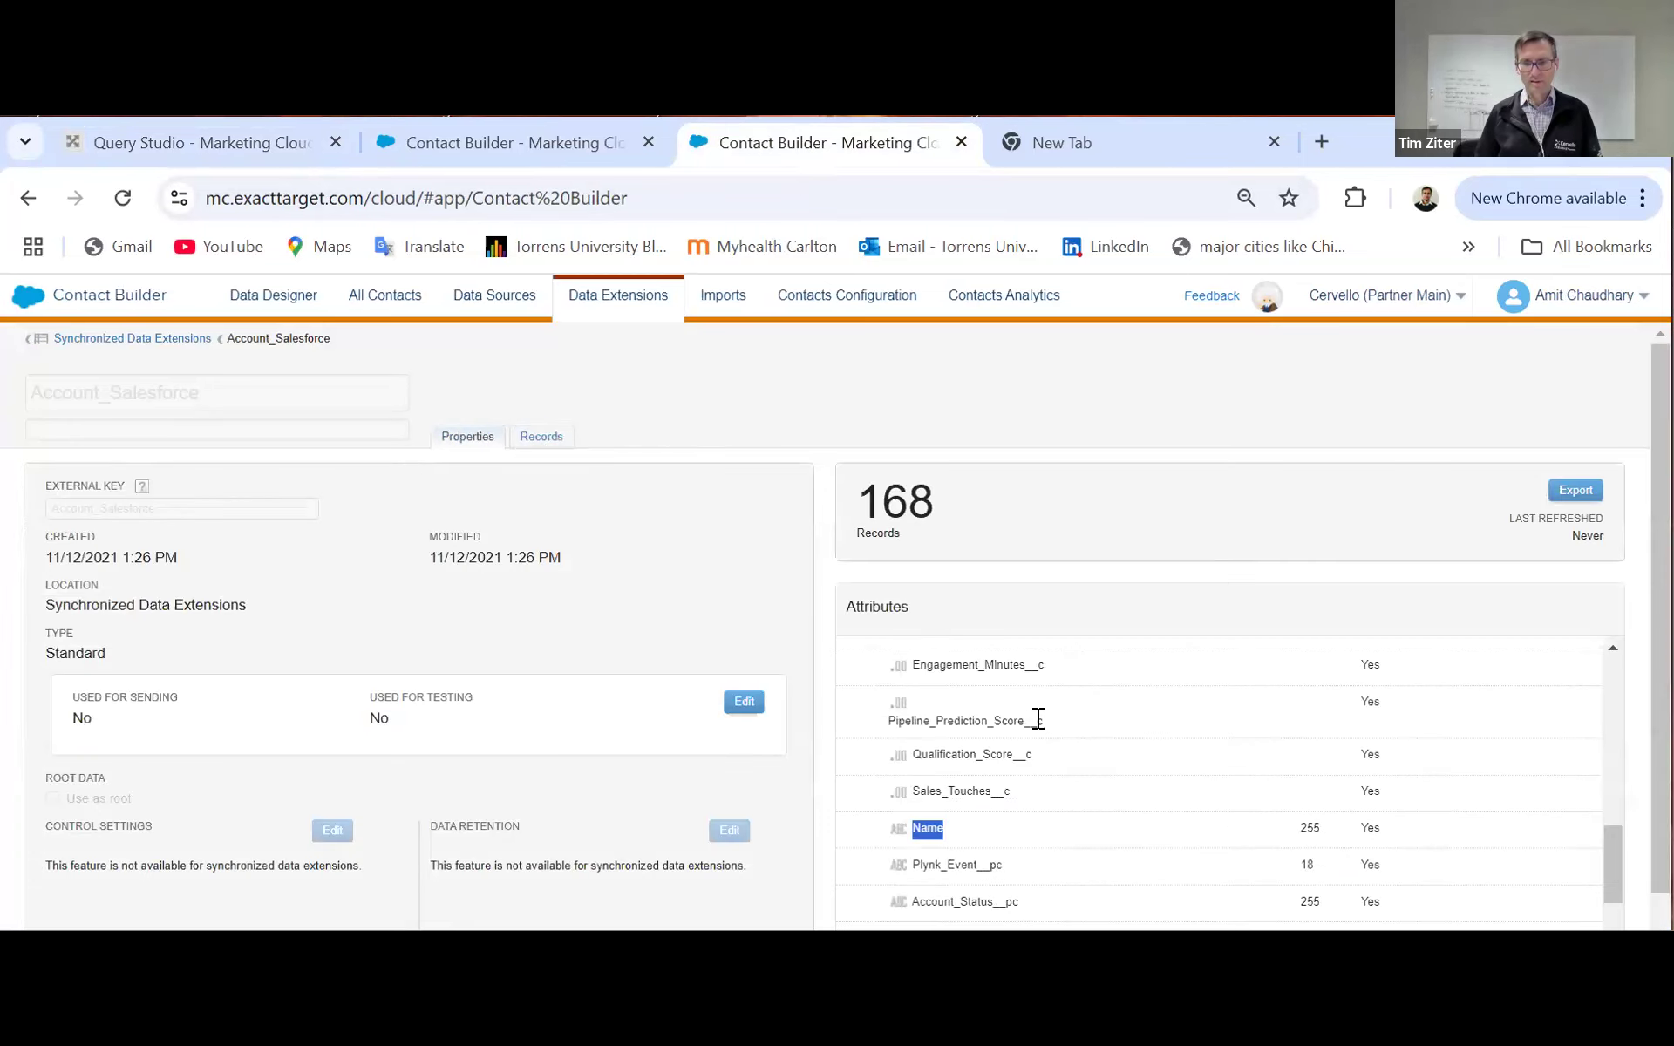
scroll(1037, 718, down, 4)
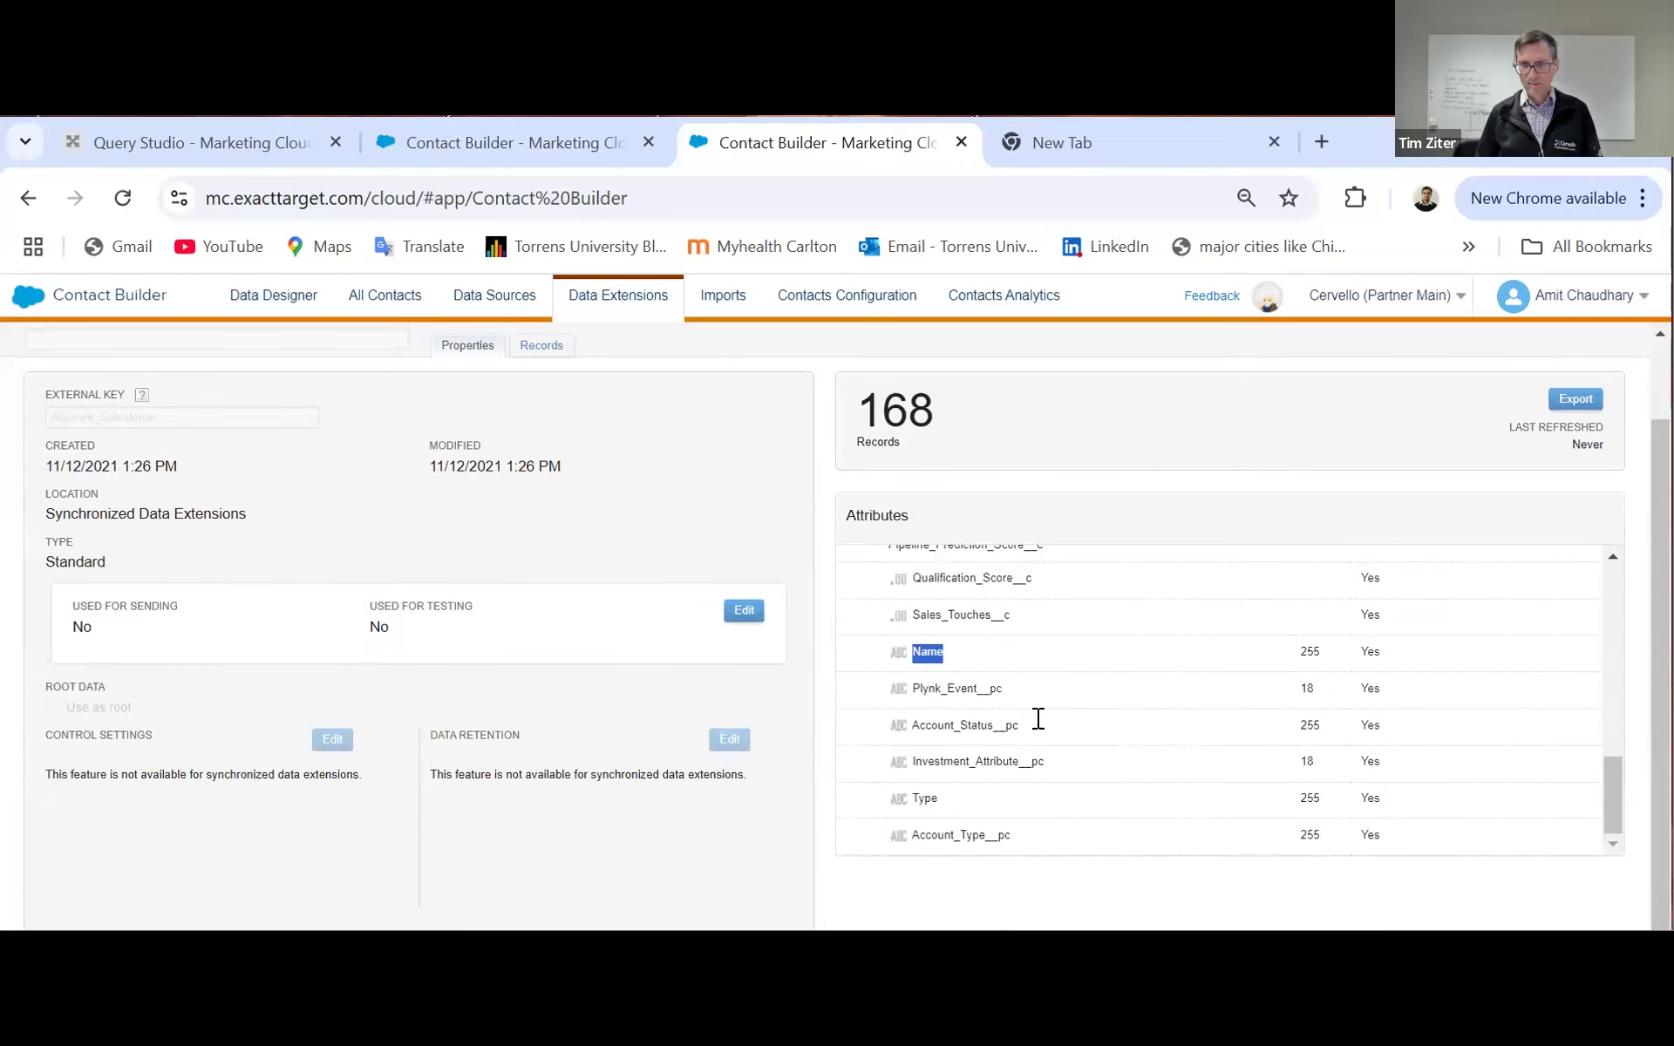
scroll(1083, 661, up, 3)
click(908, 668)
right_click(1083, 661)
click(913, 603)
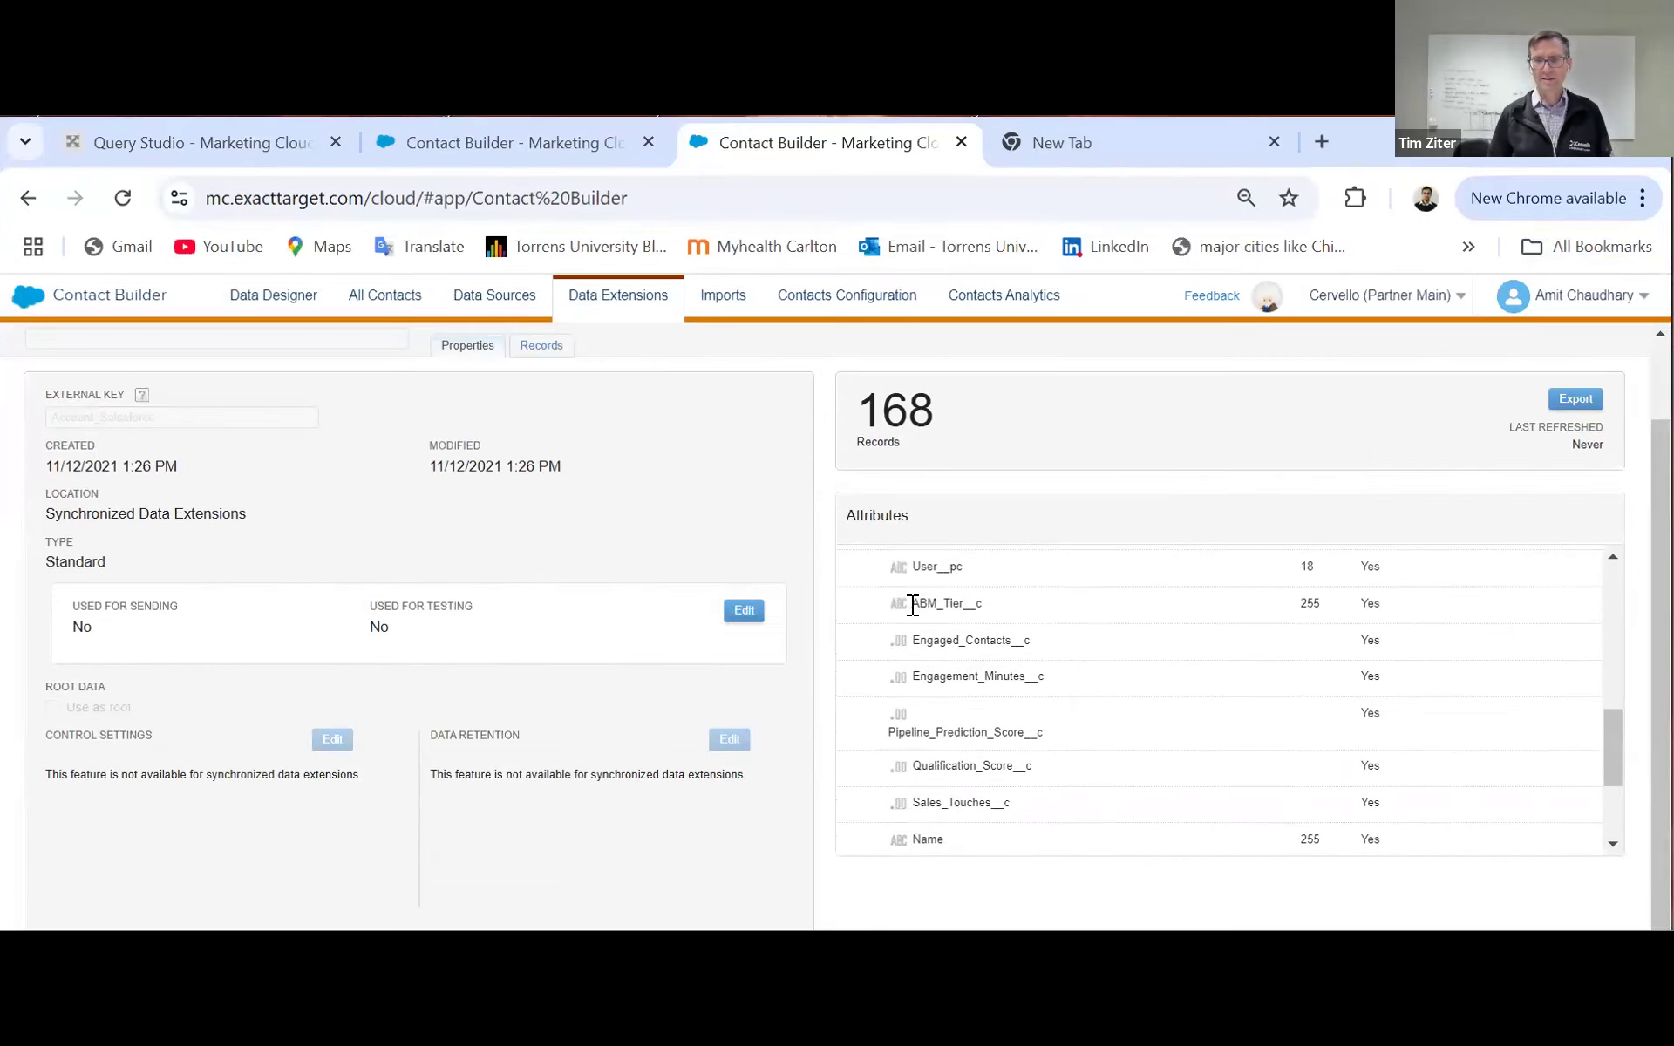
drag(918, 603, 999, 608)
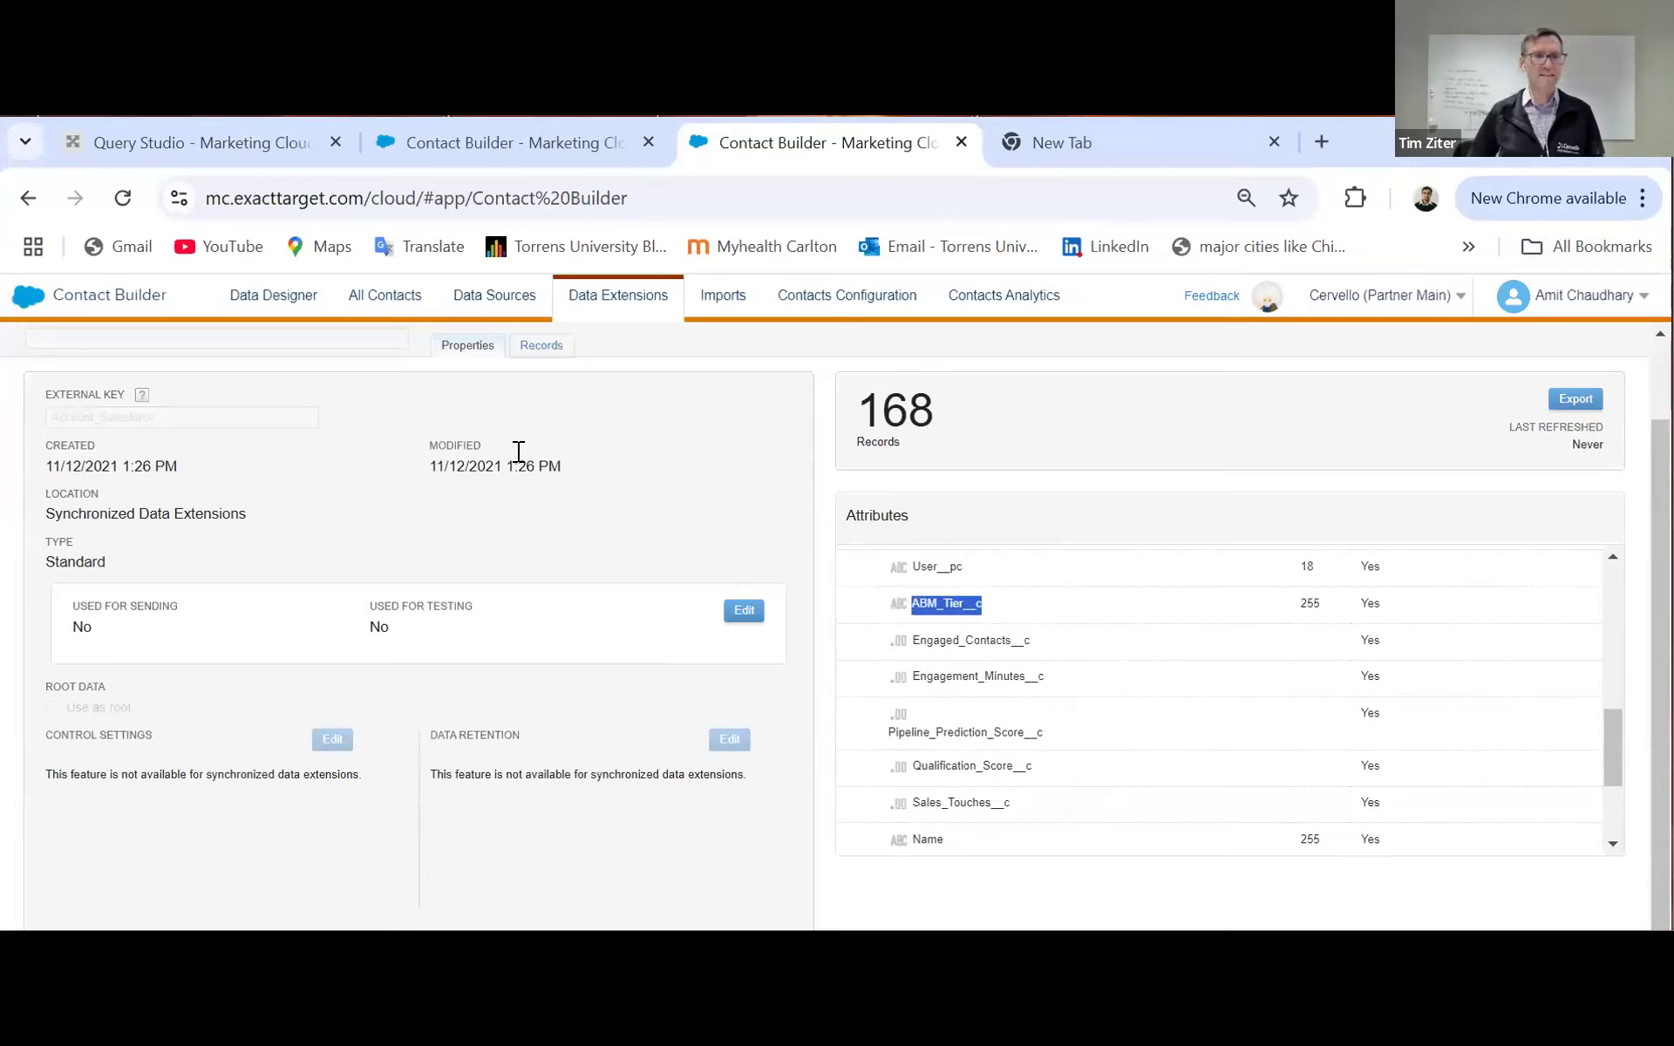
Step: In Query Studio, add ABM_Tier__c as a new selected column on its own line after Predictive_Score__c
key(ctrl+1)
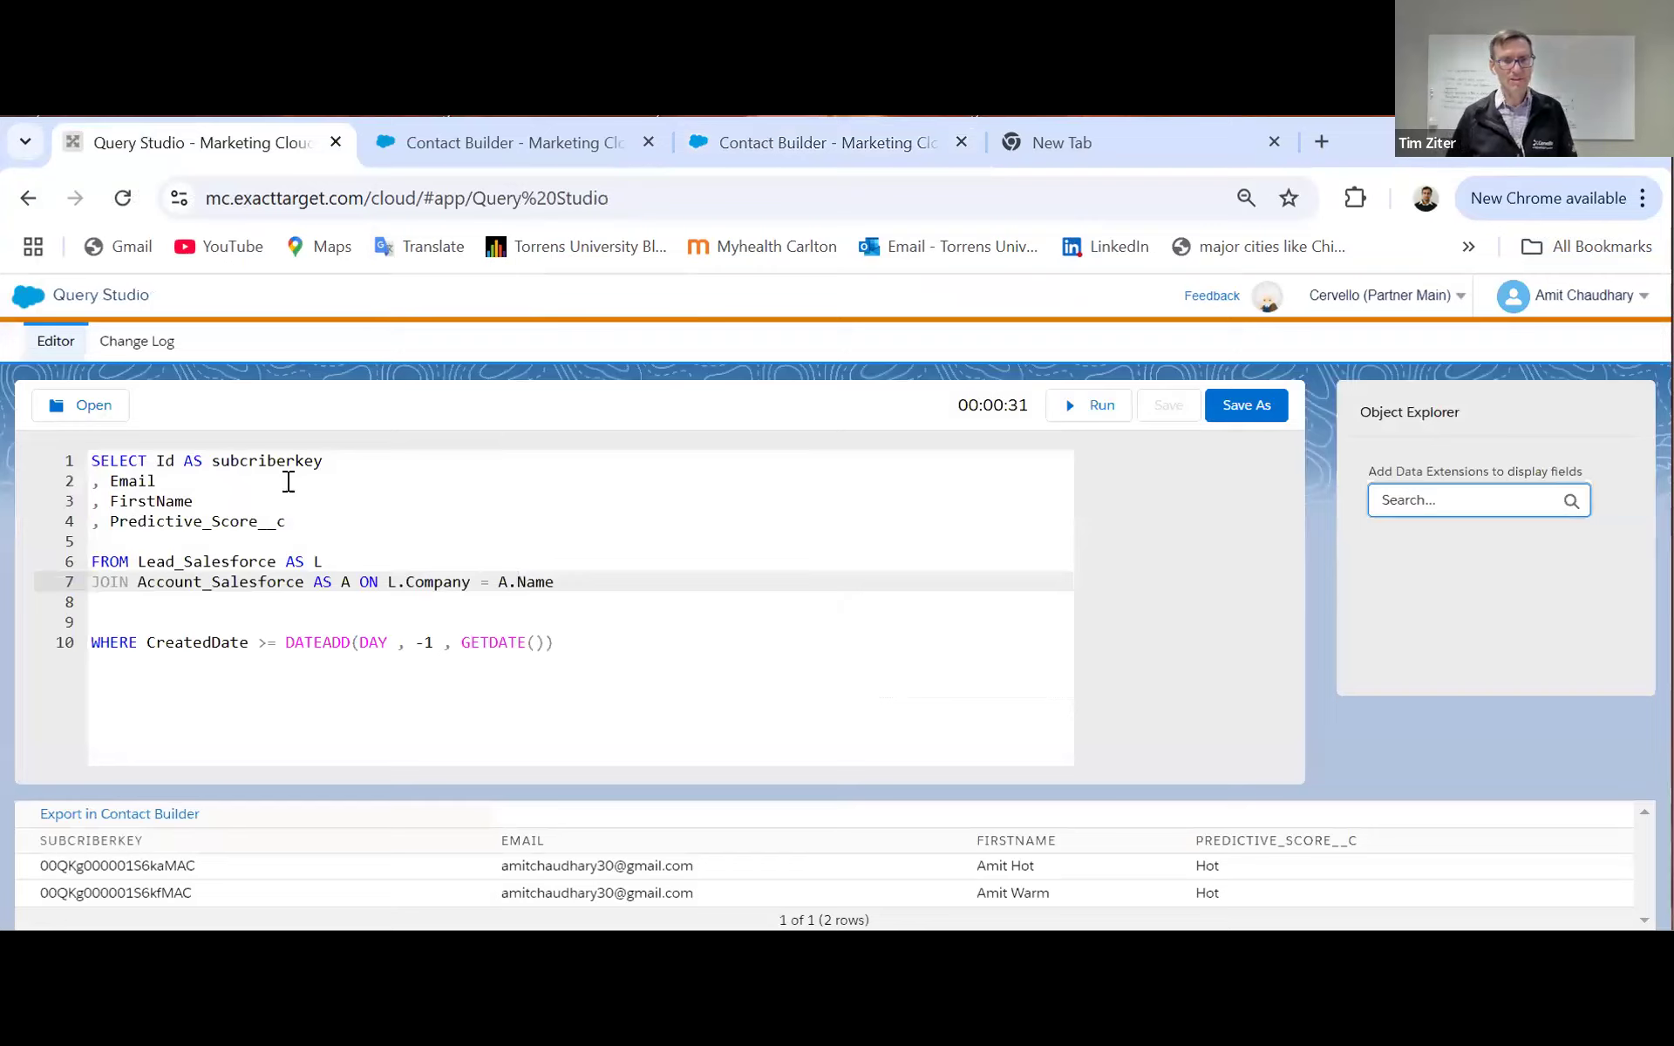
click(315, 514)
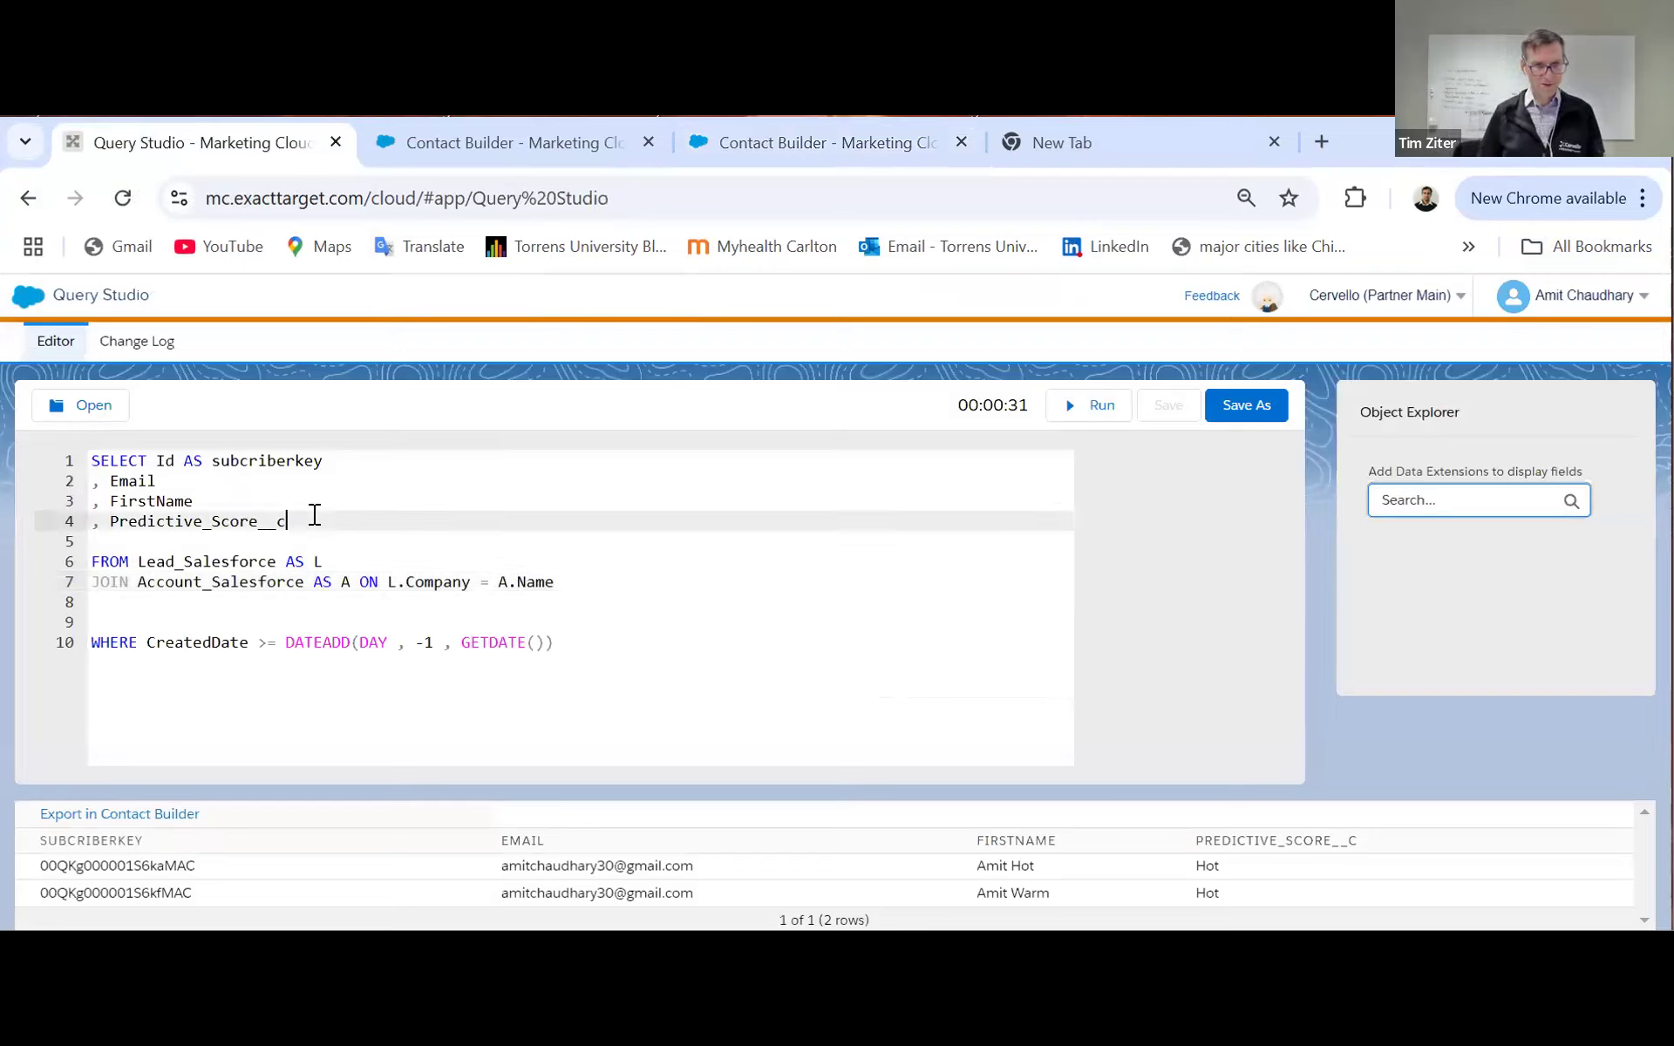
key(Return)
text(, )
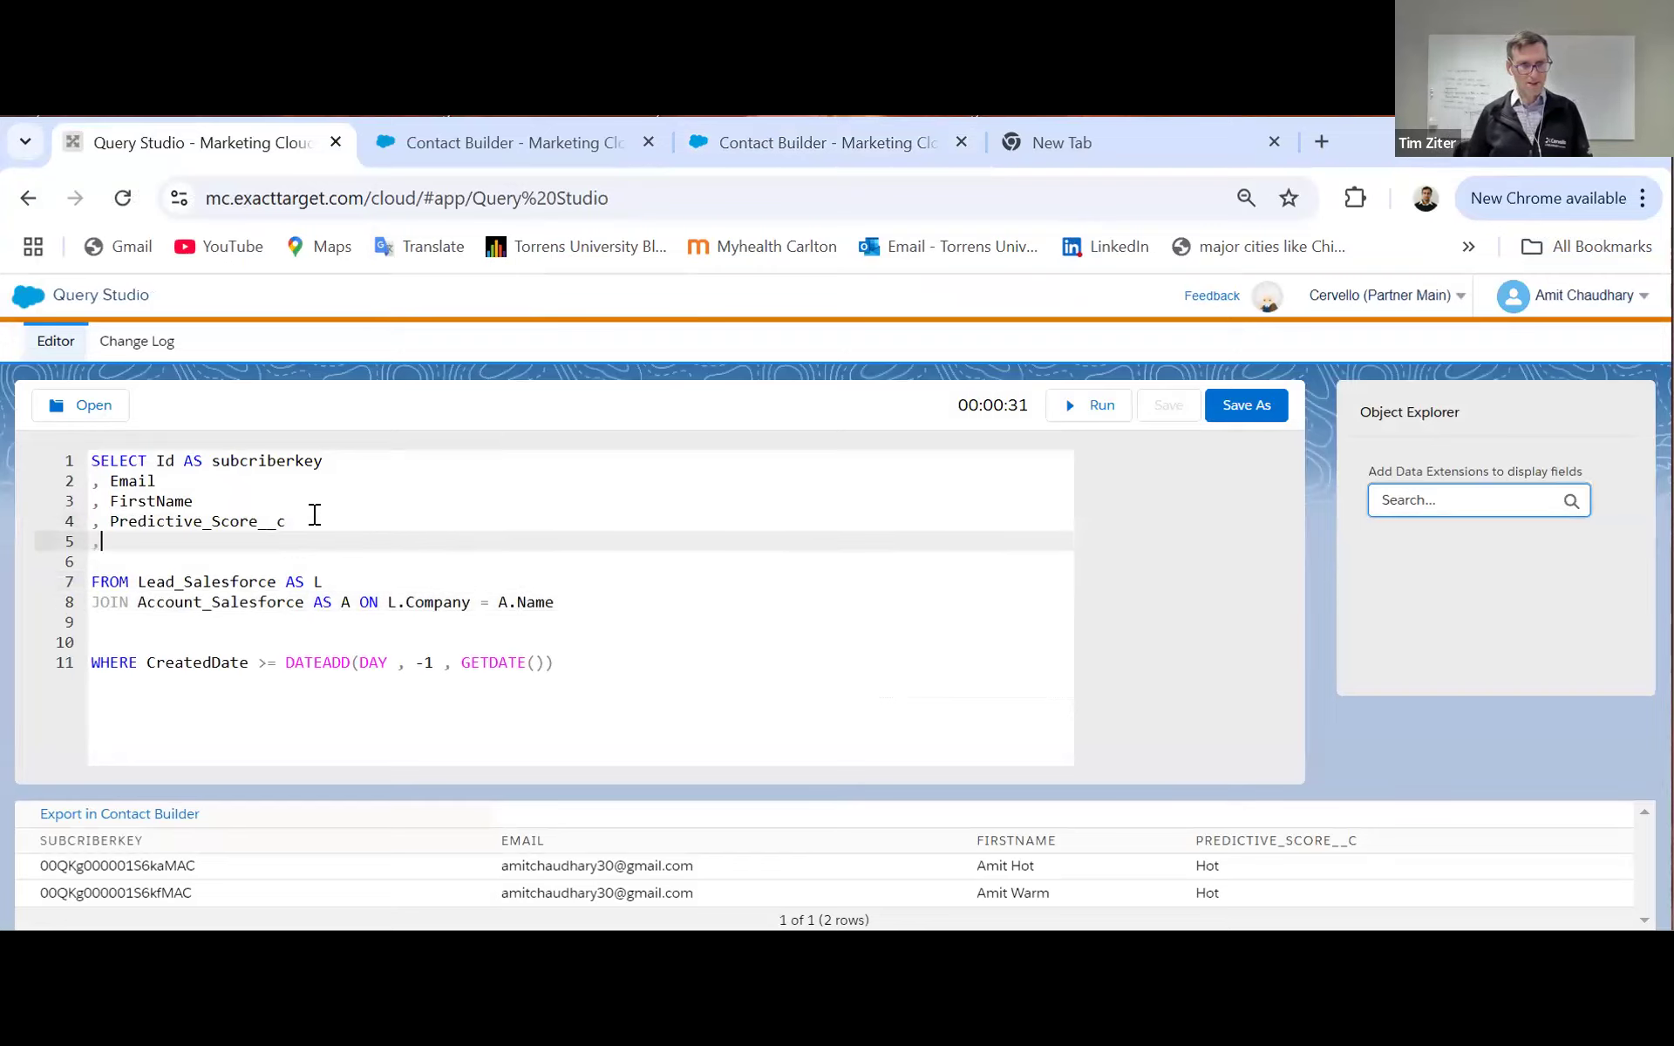
text(ABM_Tier__c)
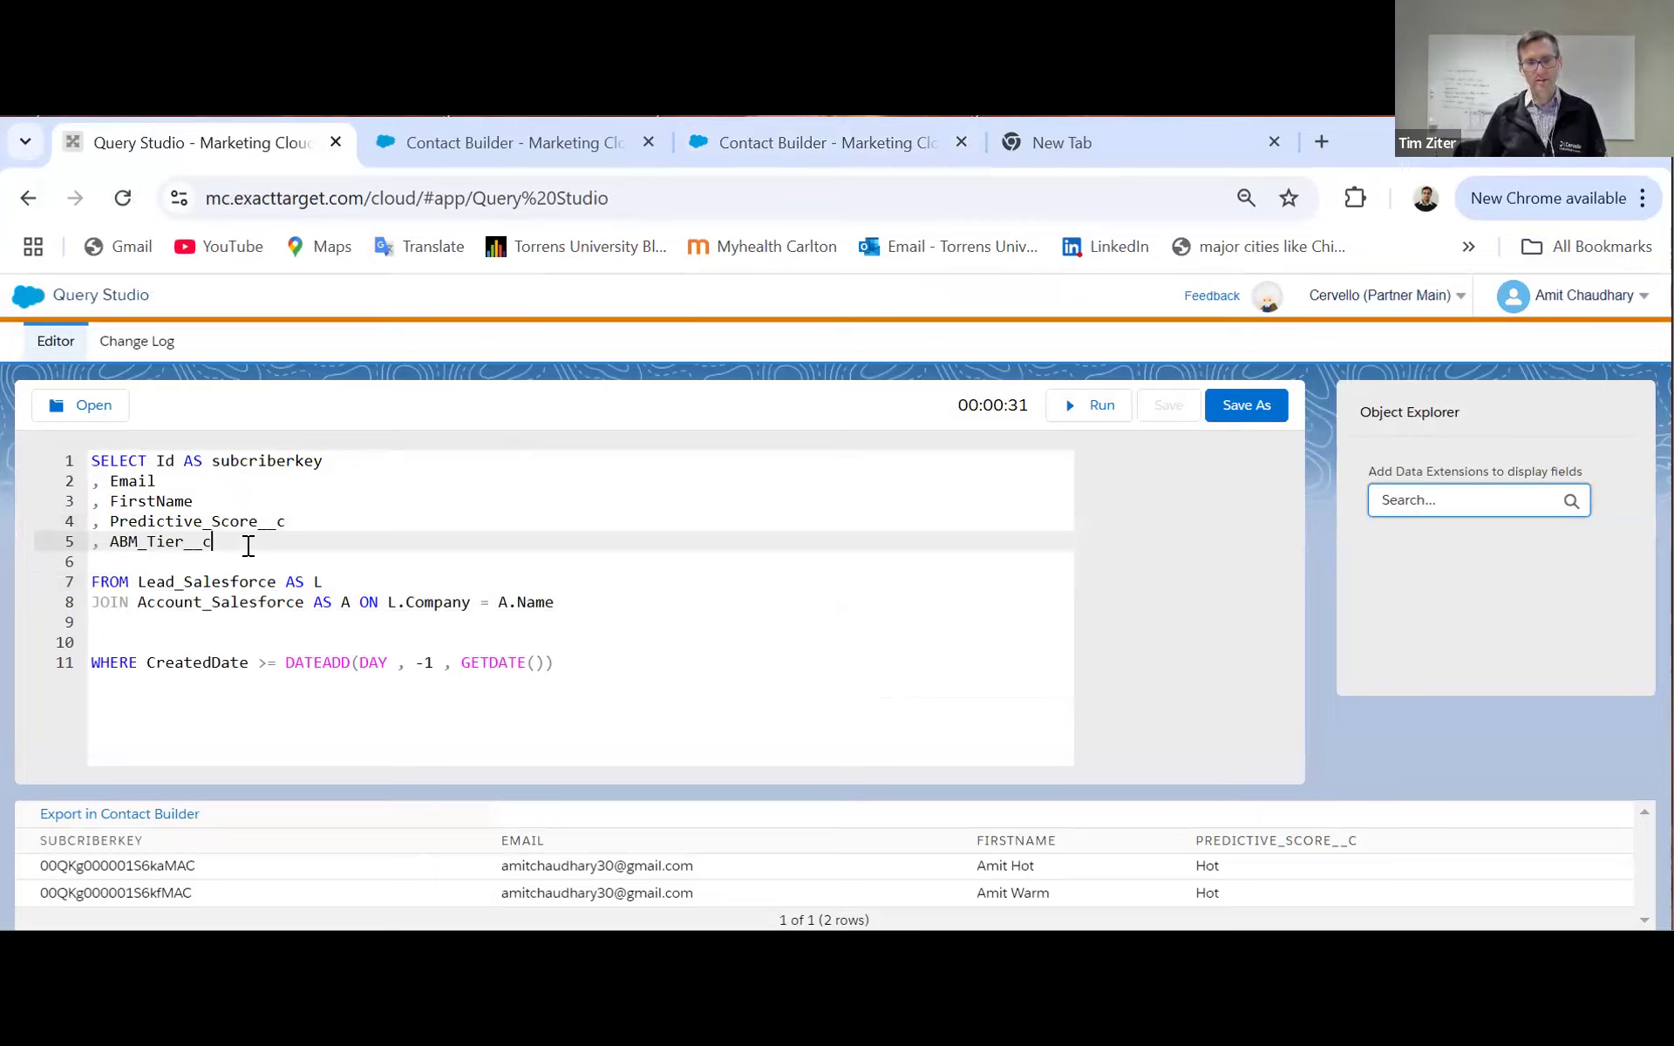
Step: Qualify the ABM tier column in the SELECT list with the account alias so it reads A.ABM_Tier__c
click(111, 542)
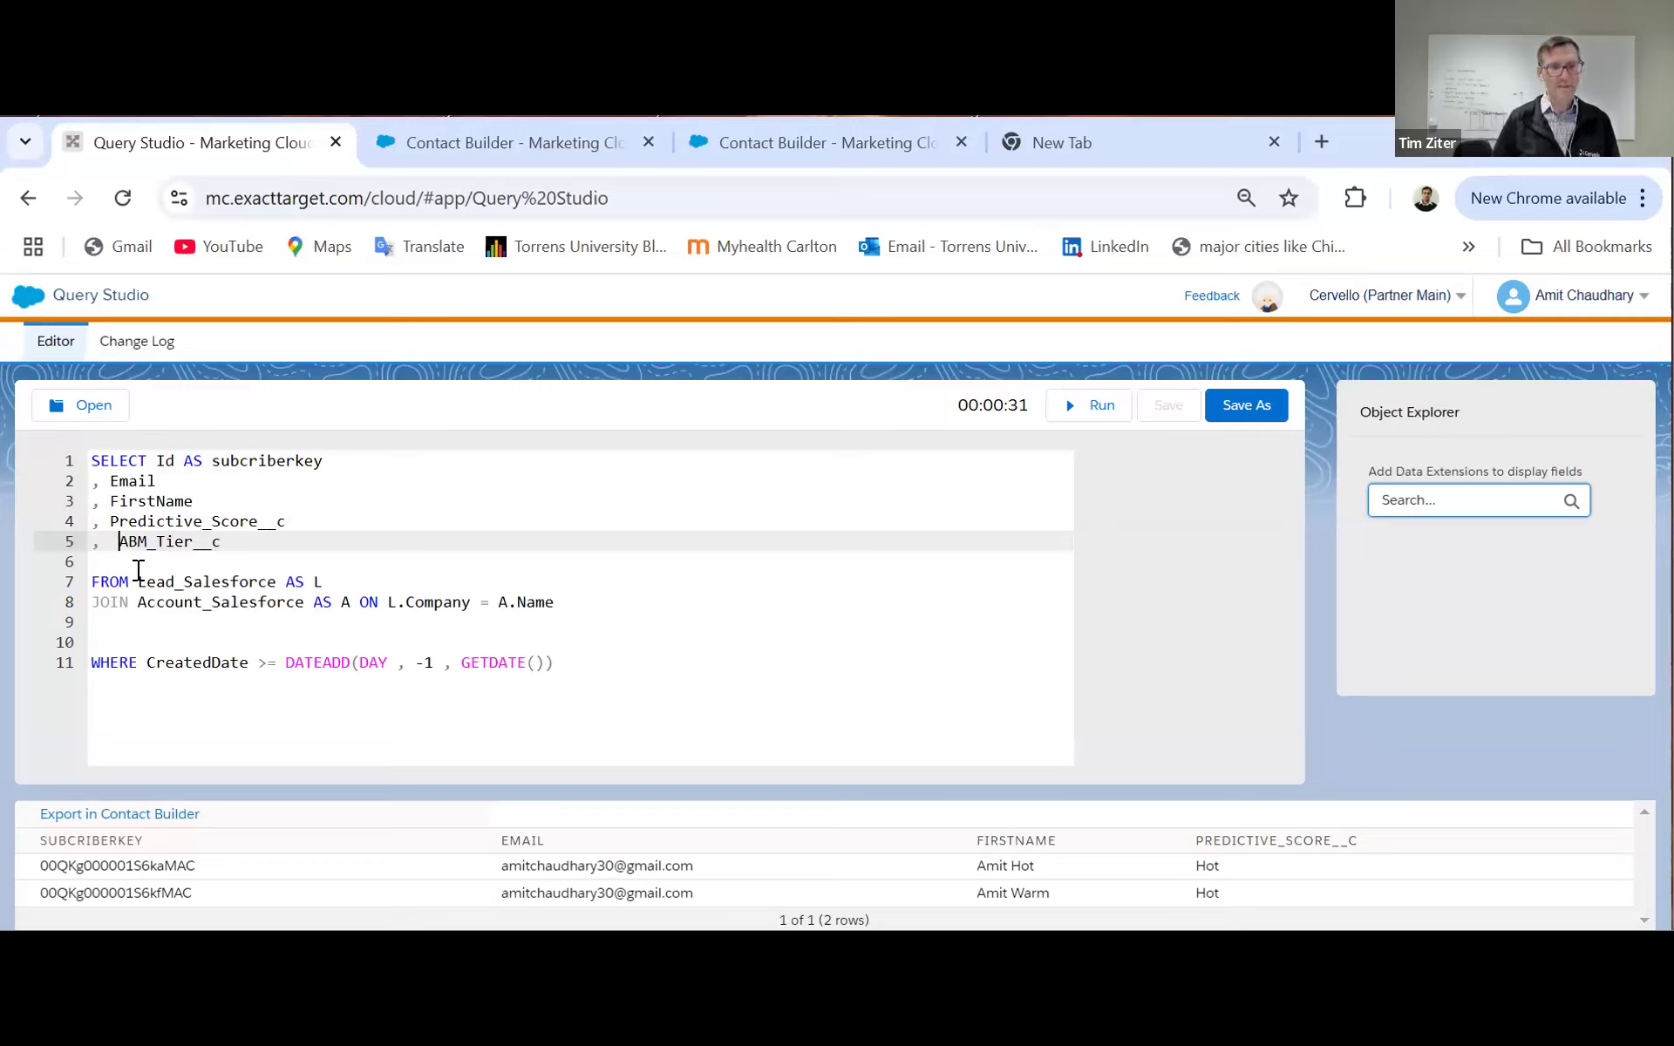
key(BackSpace)
text(A.)
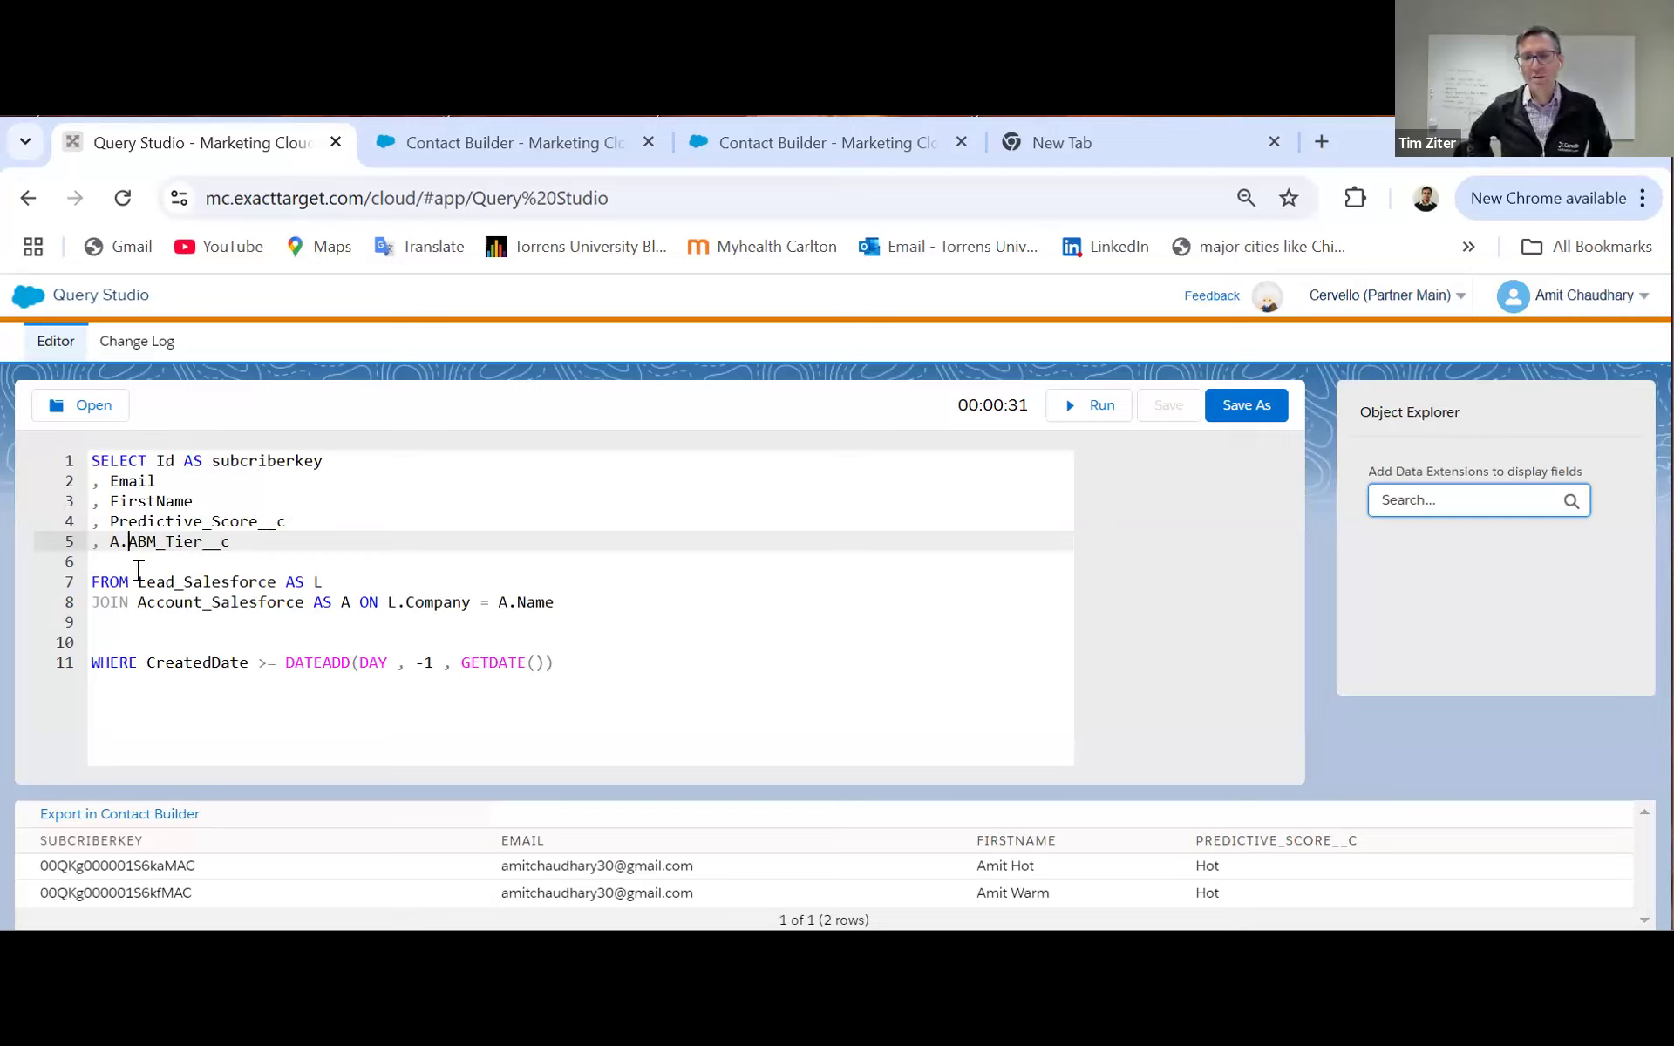
Step: Try to run the entire joined query with the A.ABM_Tier__c column included
click(662, 667)
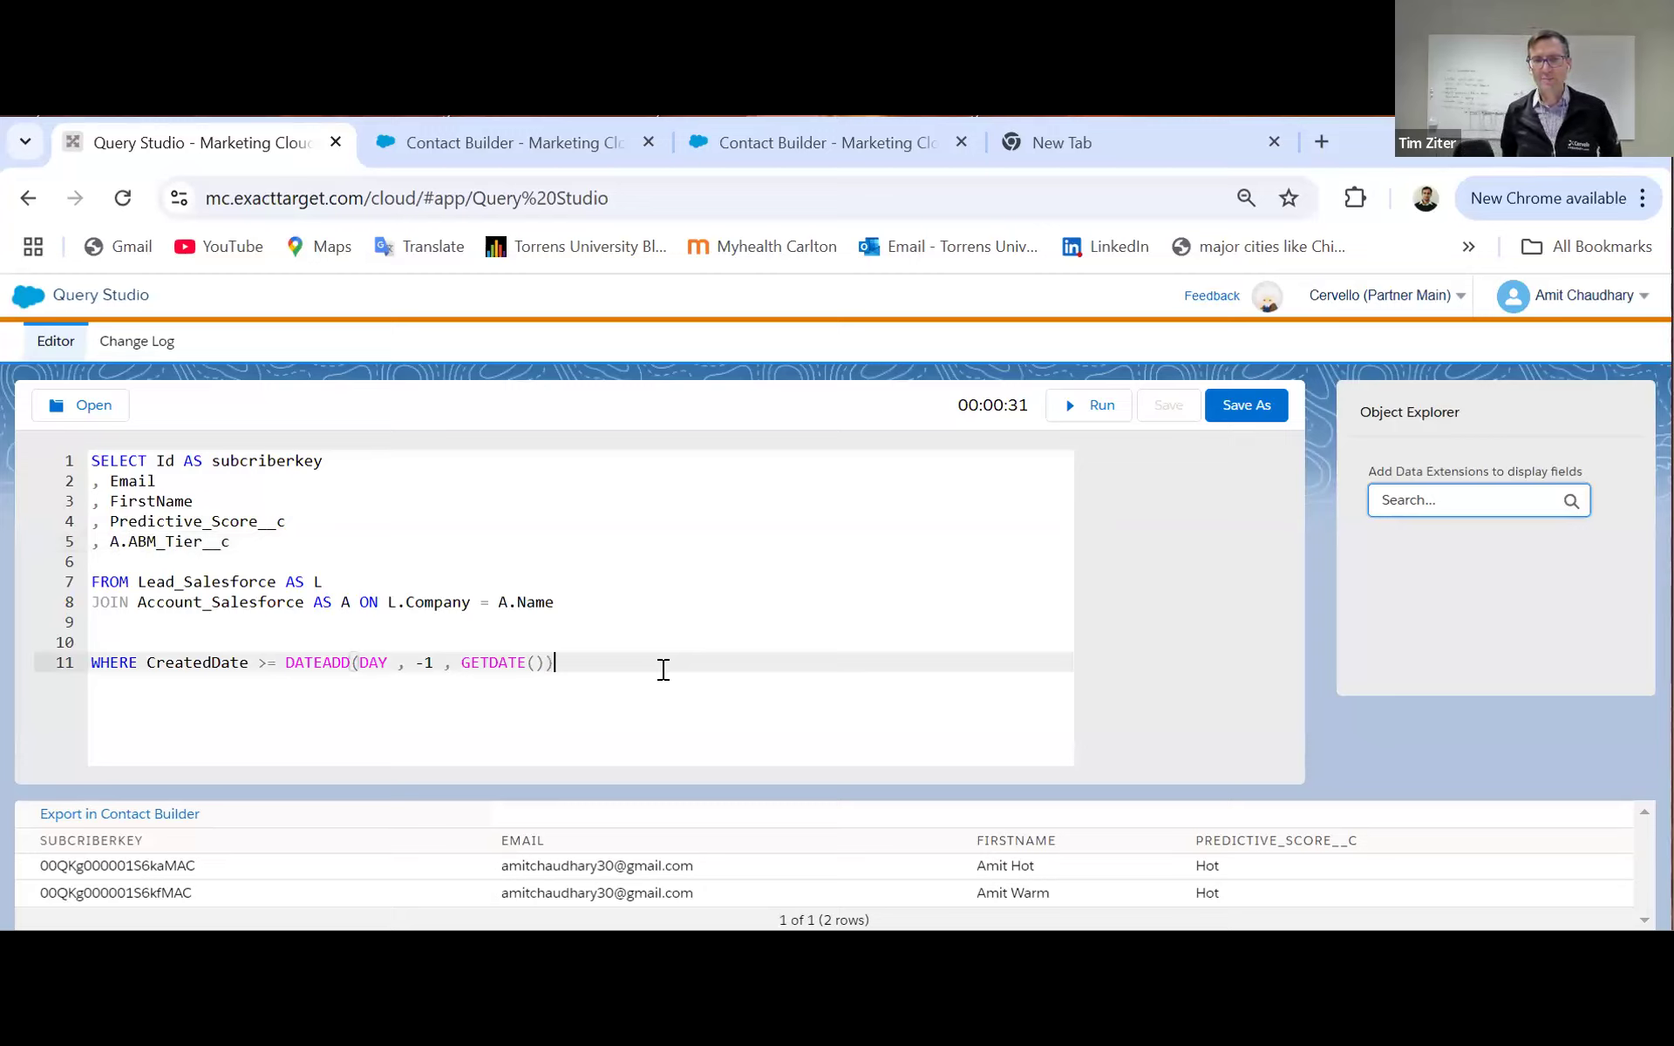
key(ctrl+a)
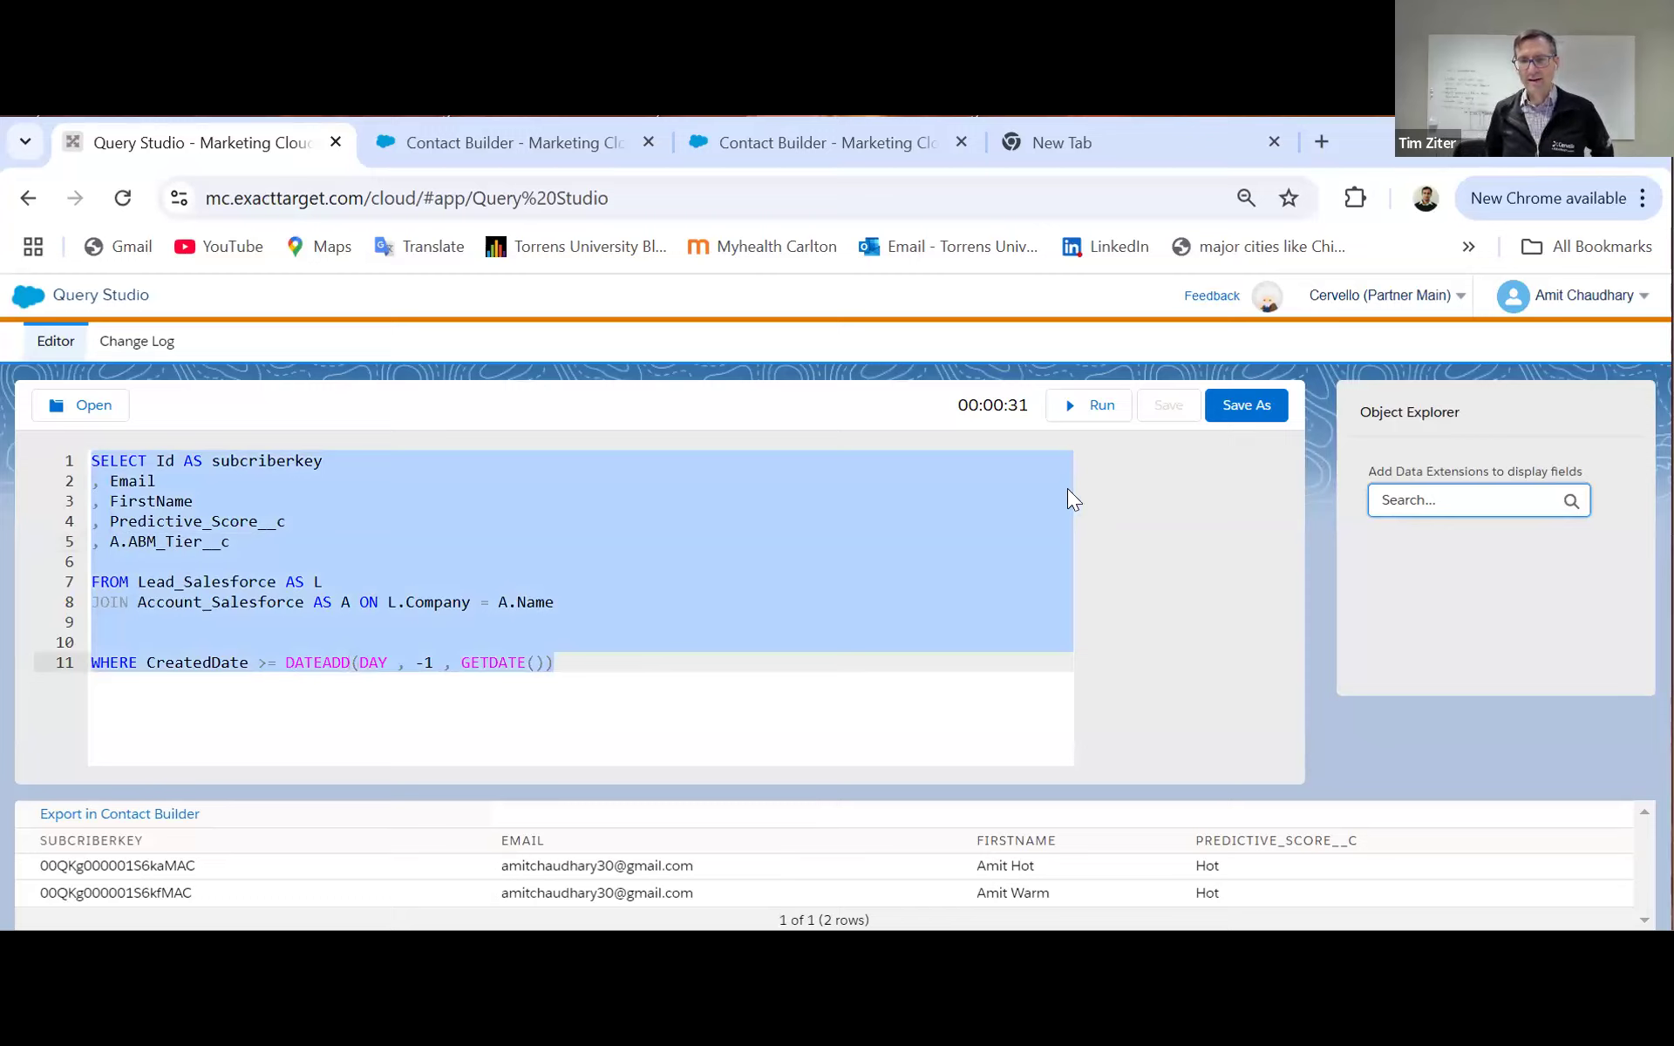
click(1100, 397)
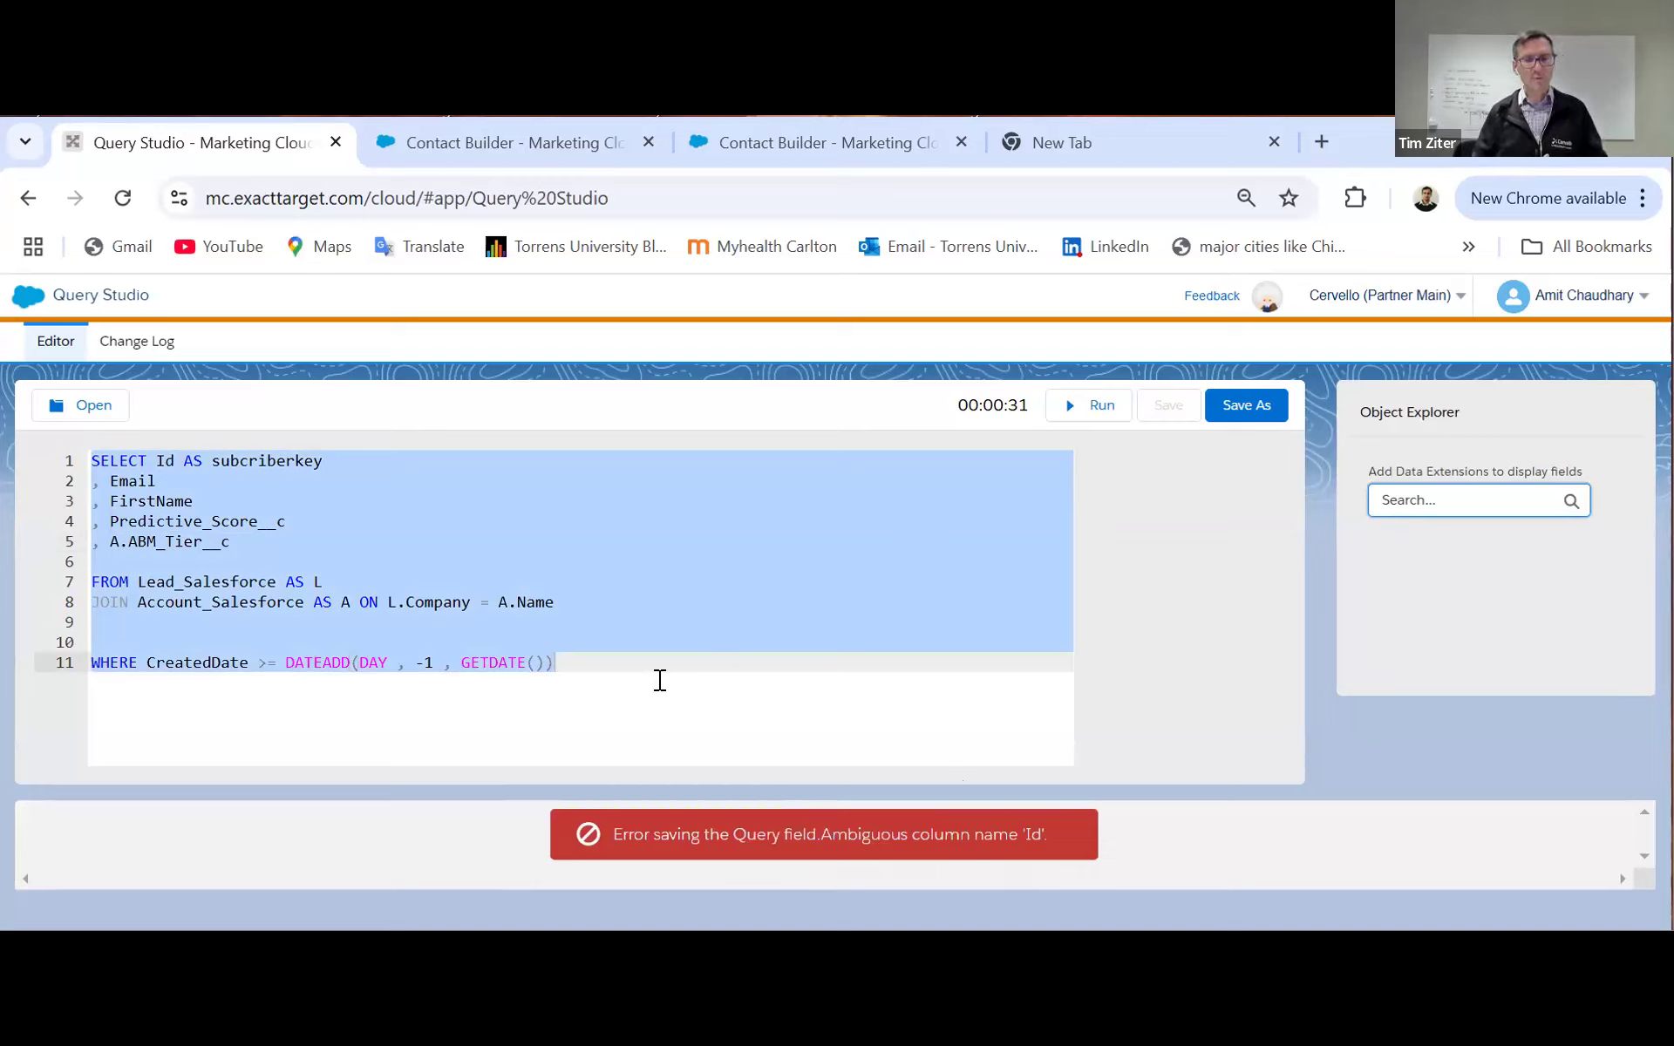
Step: Prefix the Email, FirstName and Predictive_Score__c columns in the SELECT list with the lead alias L
click(110, 483)
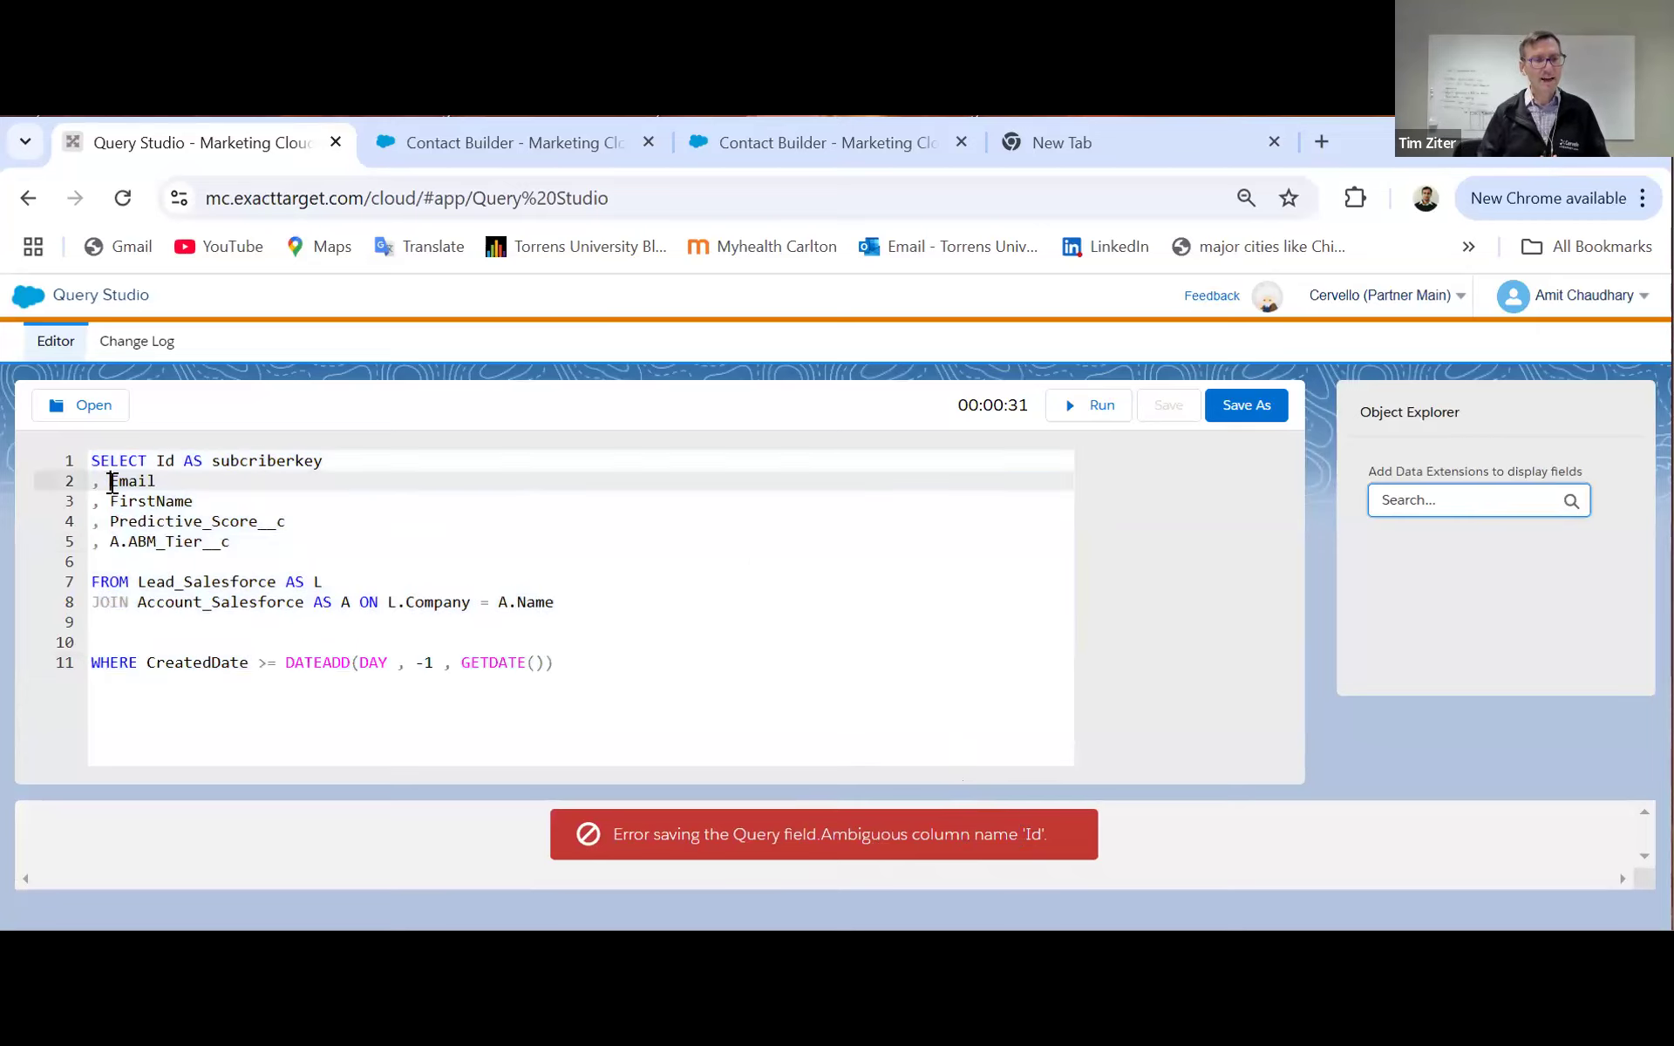
text(L.)
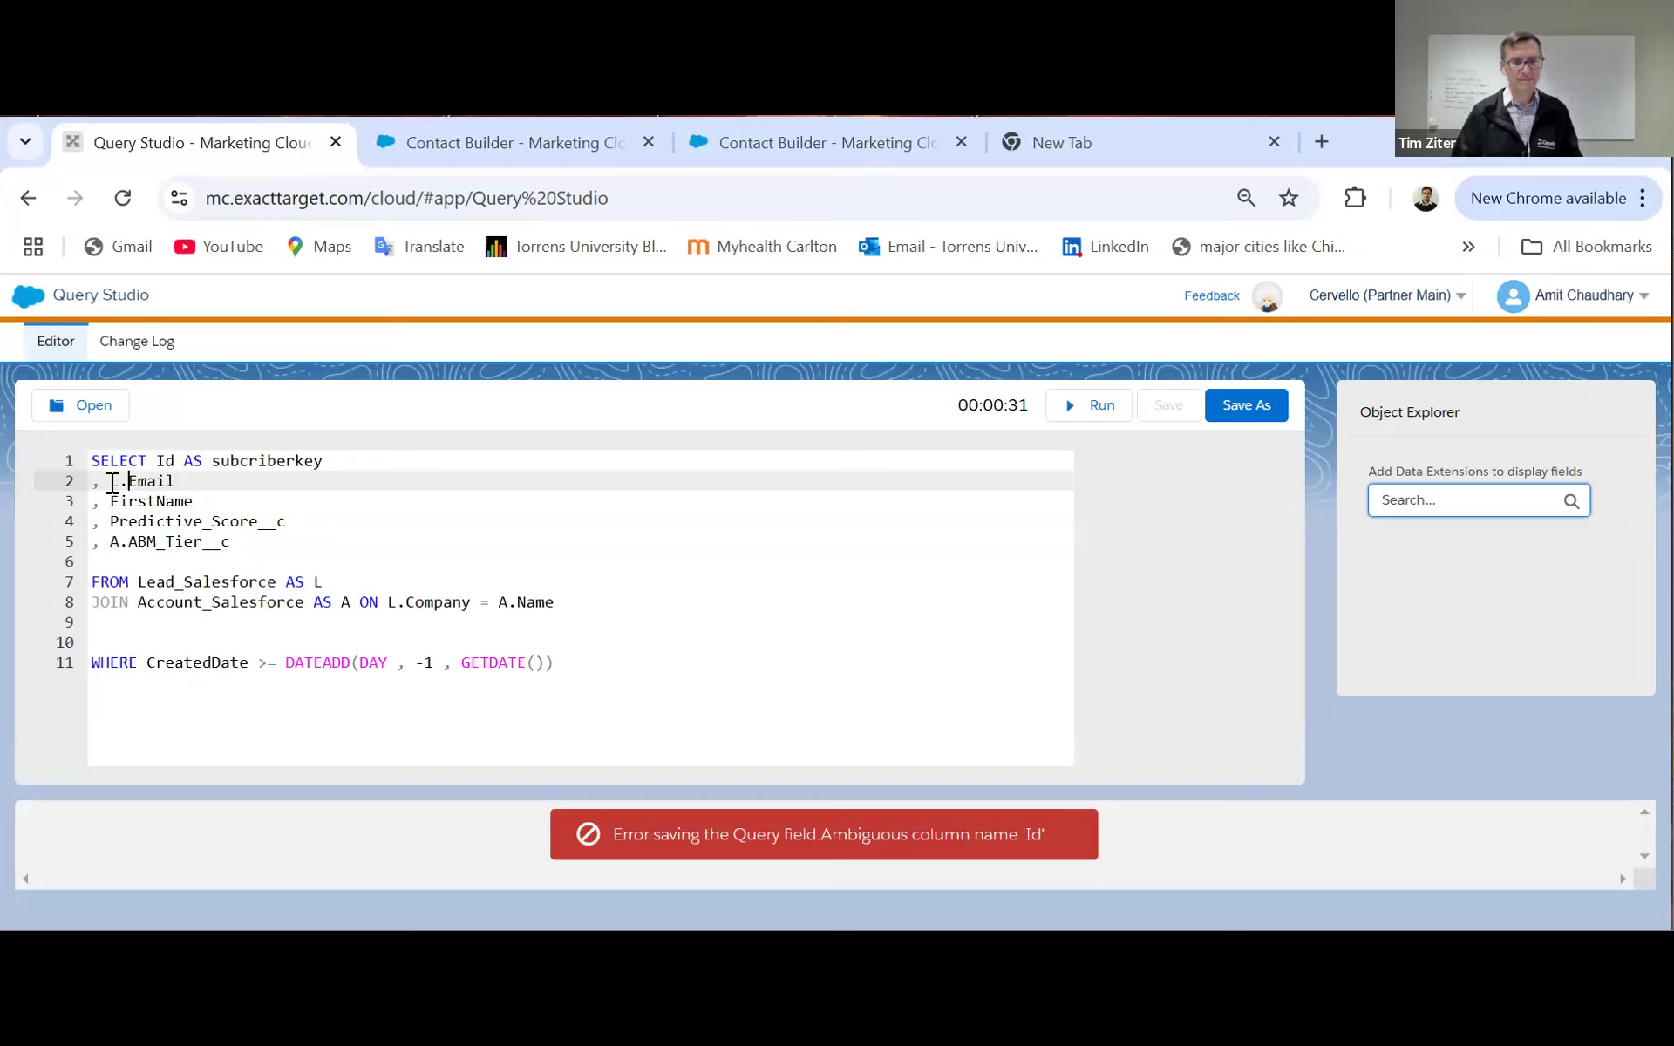
key(Down)
key(Left)
key(Left)
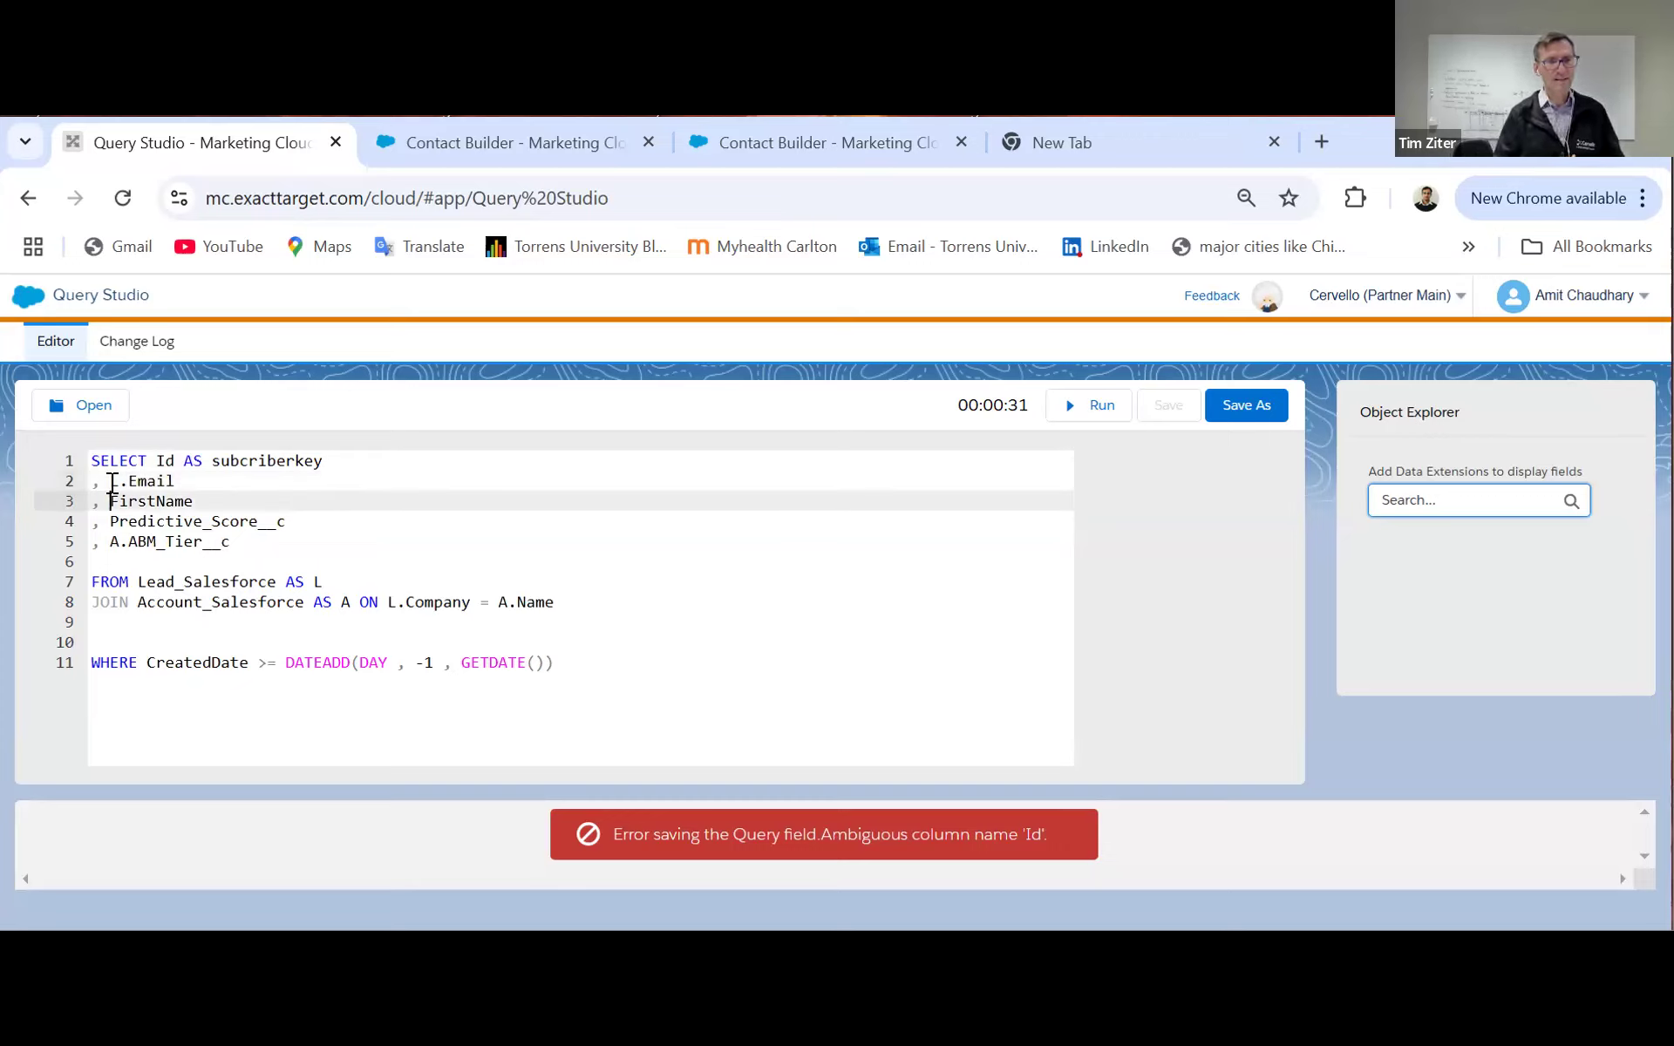
text(L.)
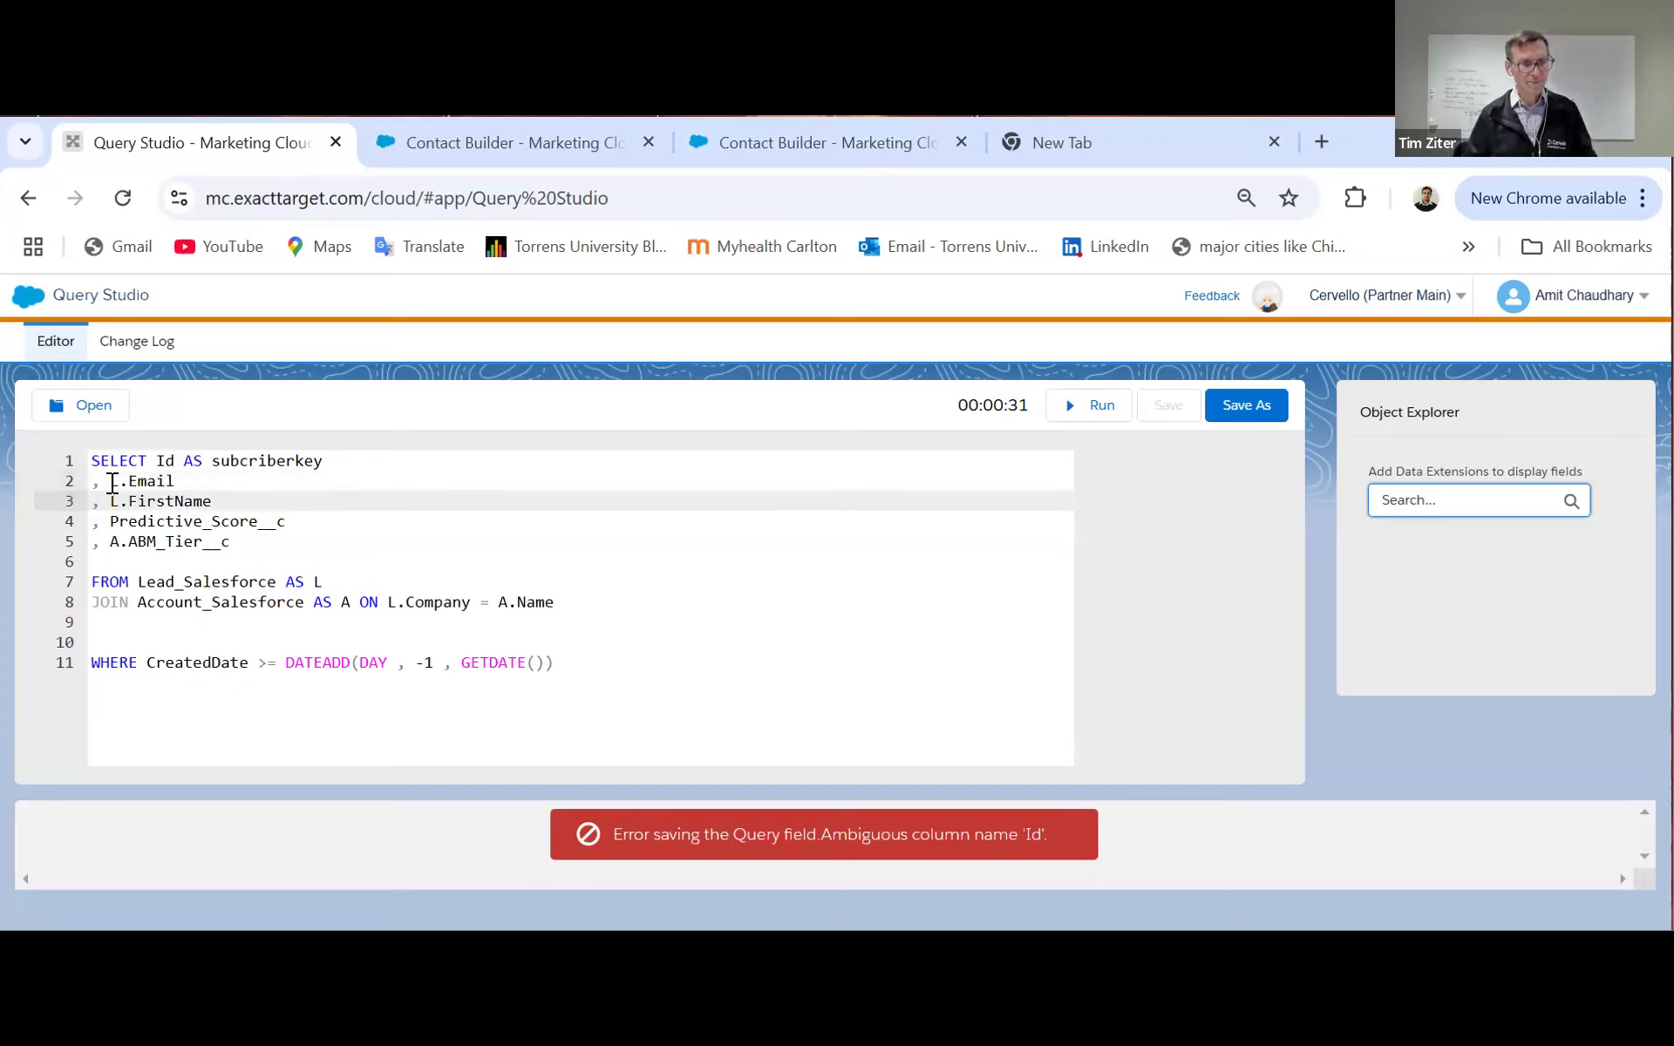
key(Down)
key(Left)
key(Left)
text(L.)
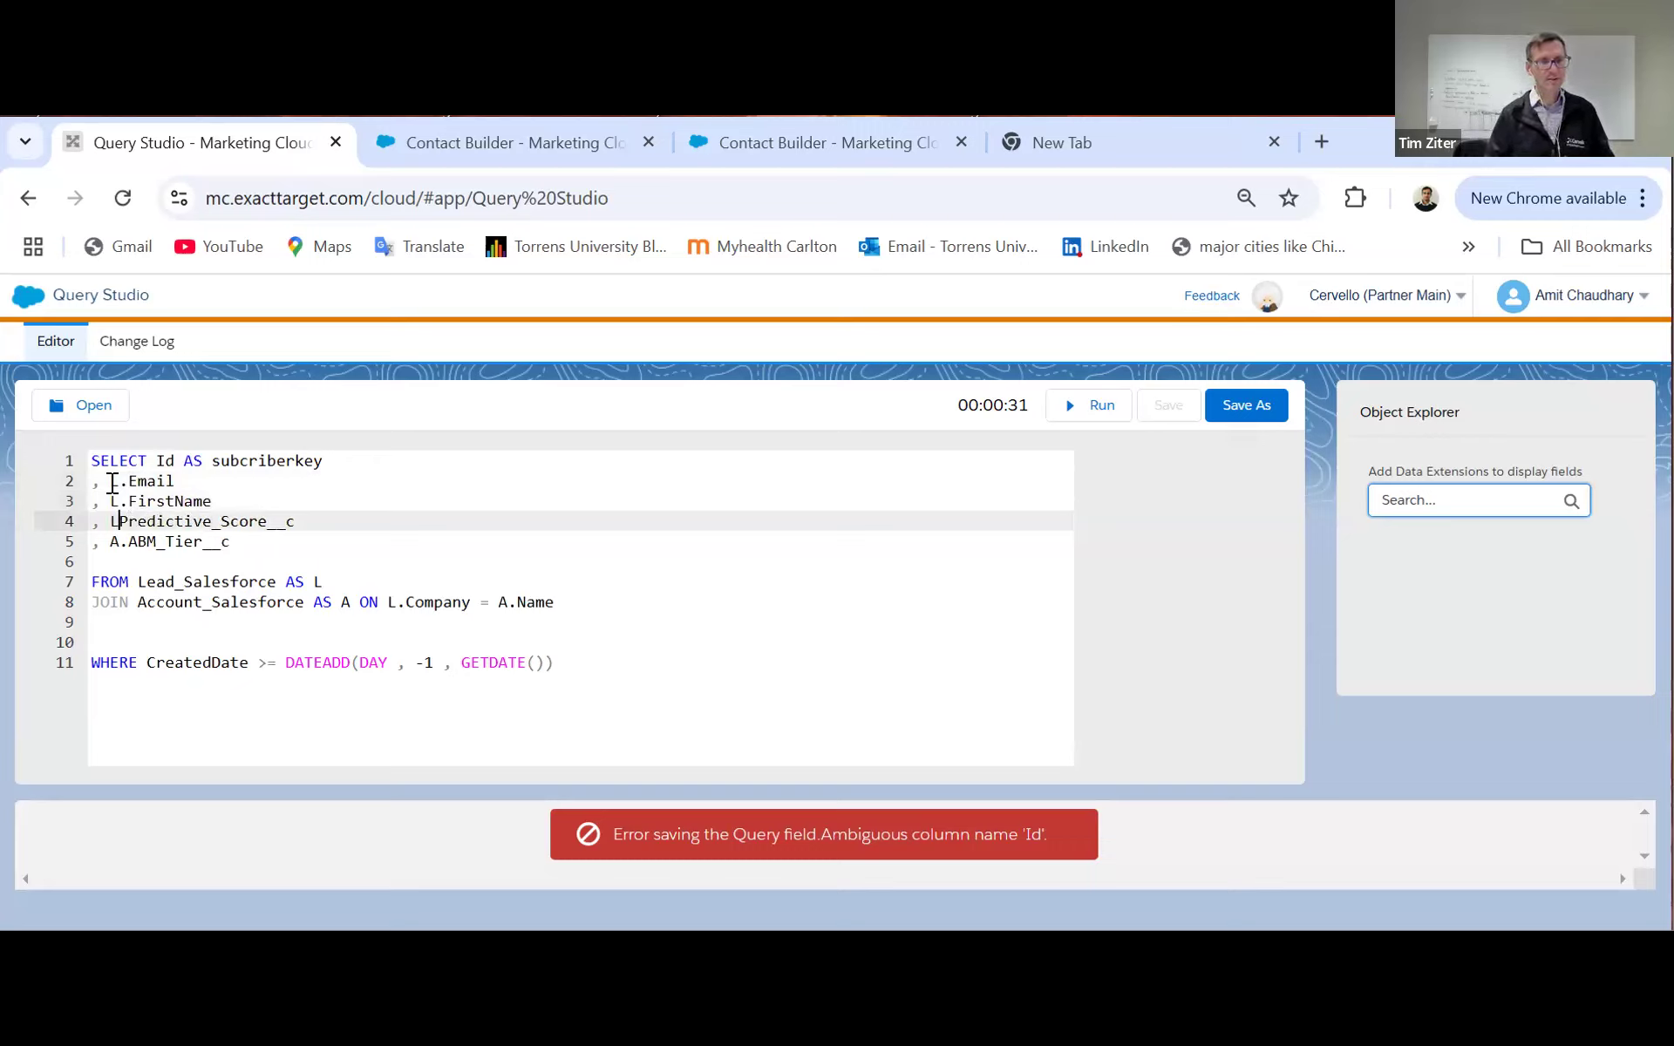
click(709, 626)
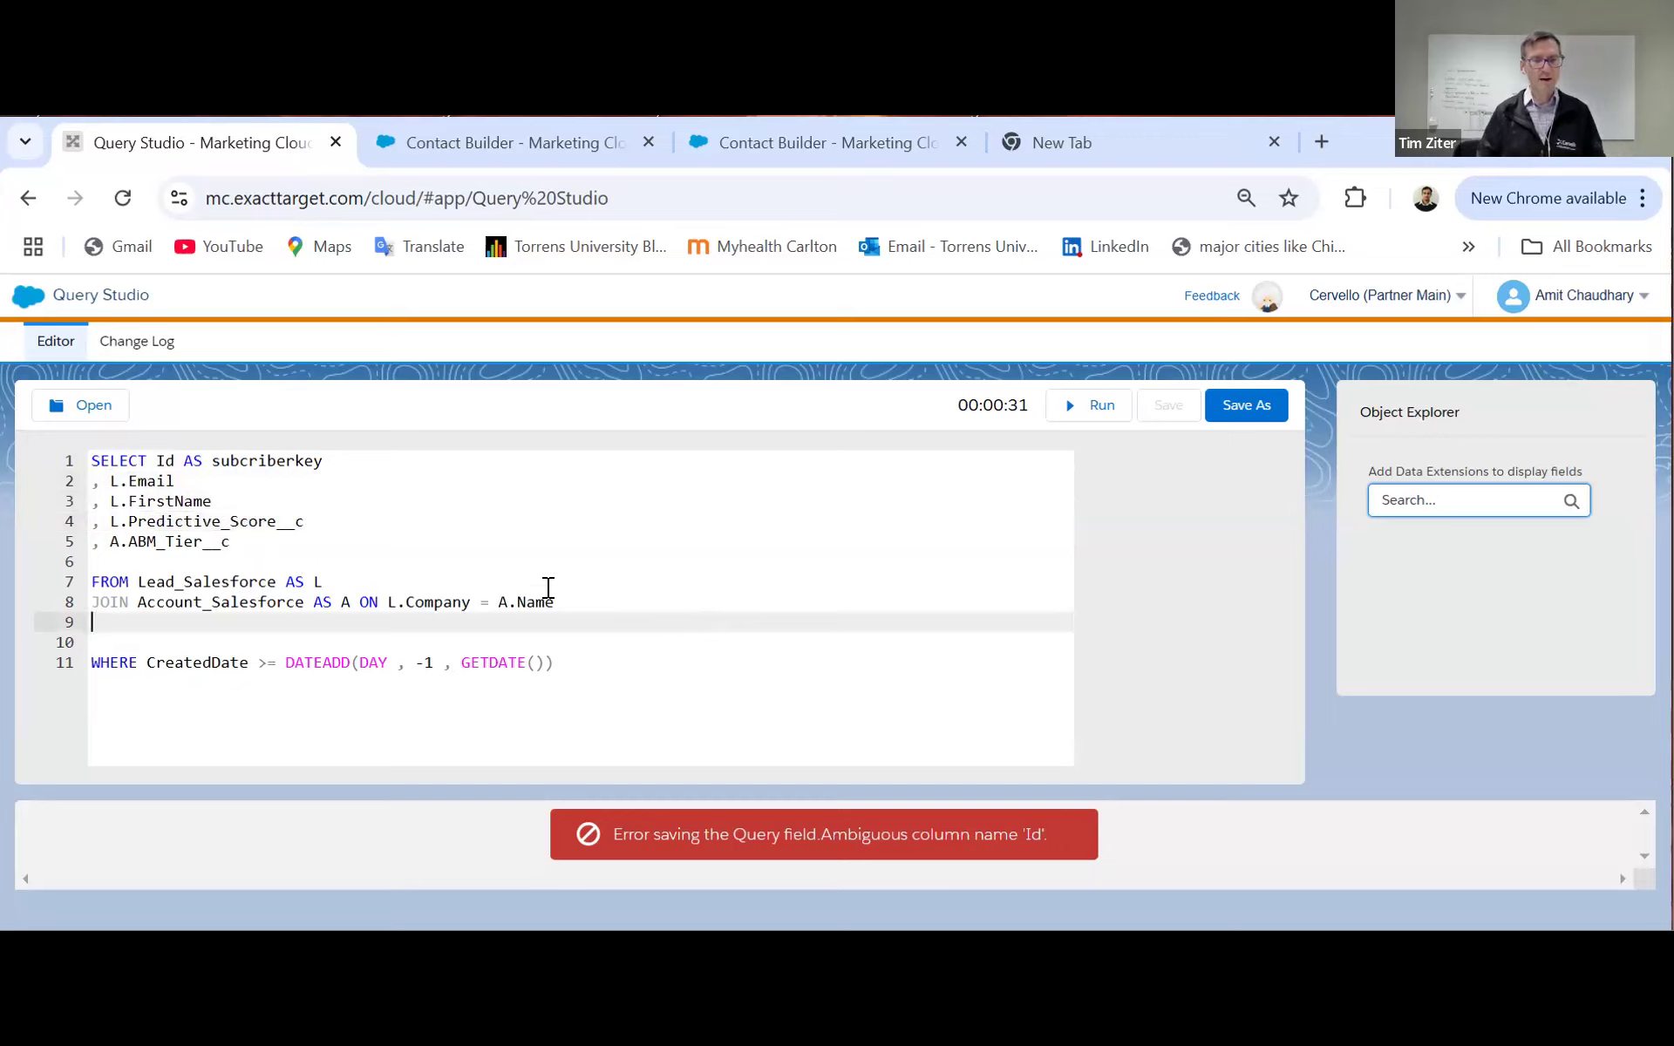
Step: Qualify Id in the SELECT clause and CreatedDate in the WHERE clause as L.Id and L.CreatedDate
click(156, 457)
text(L)
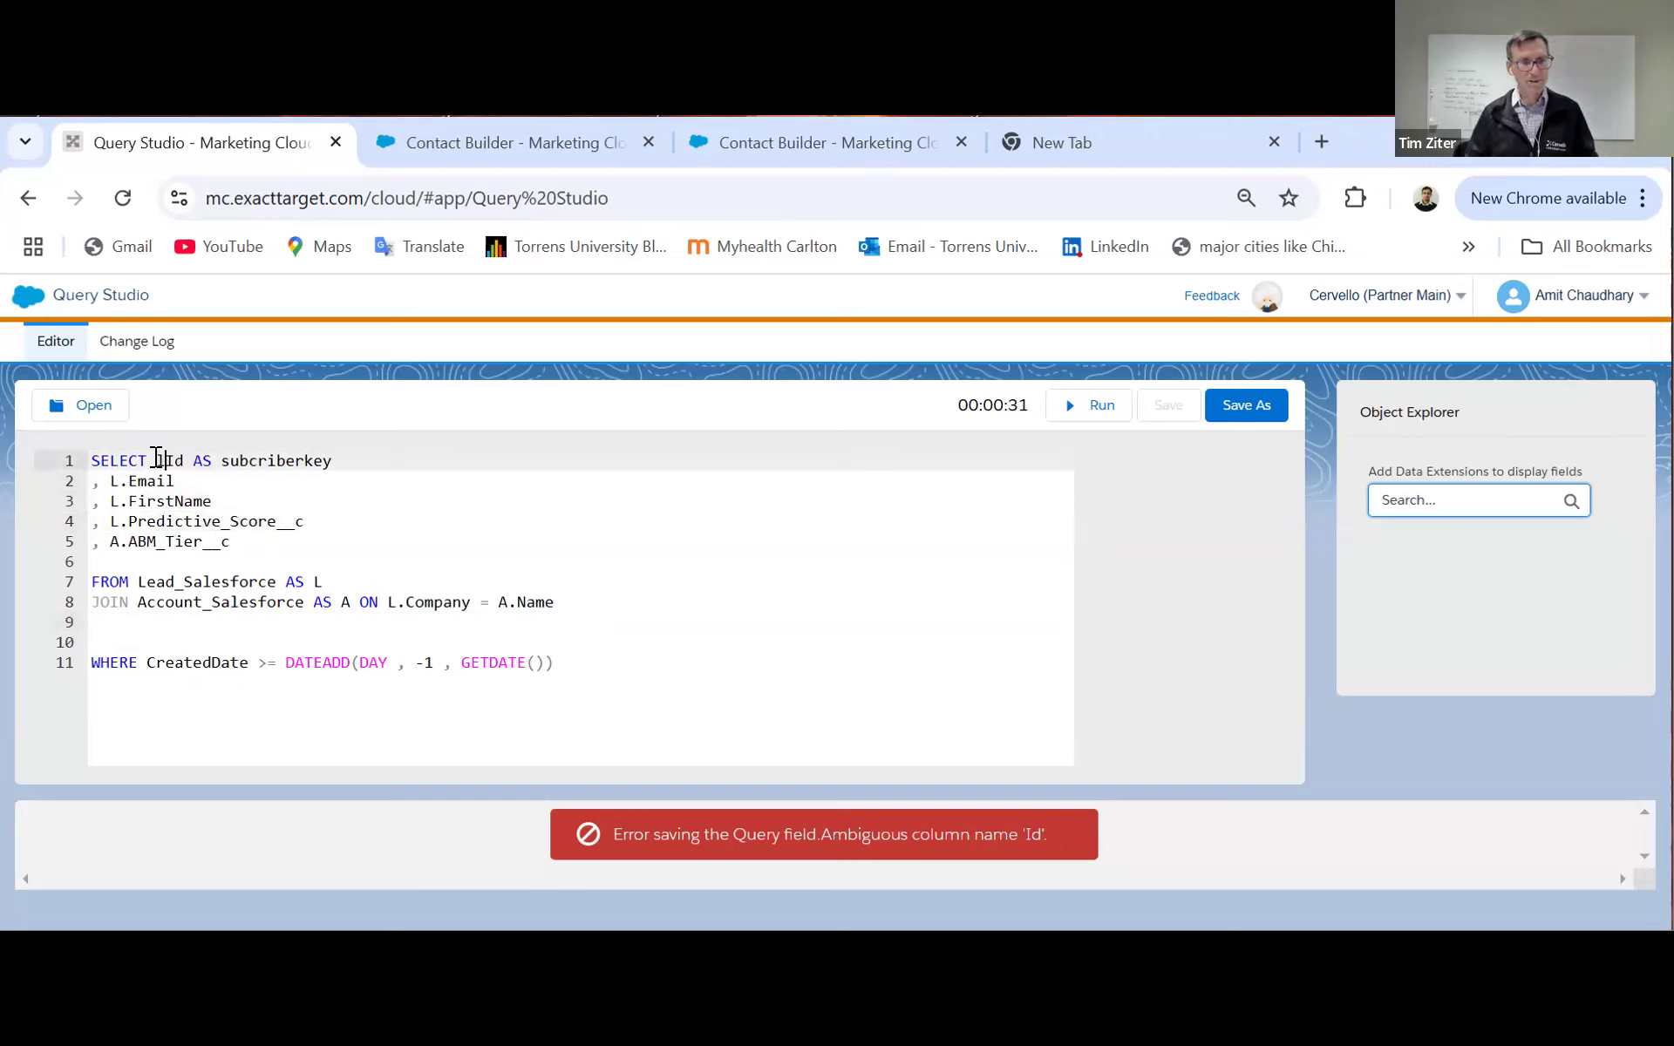
text(.)
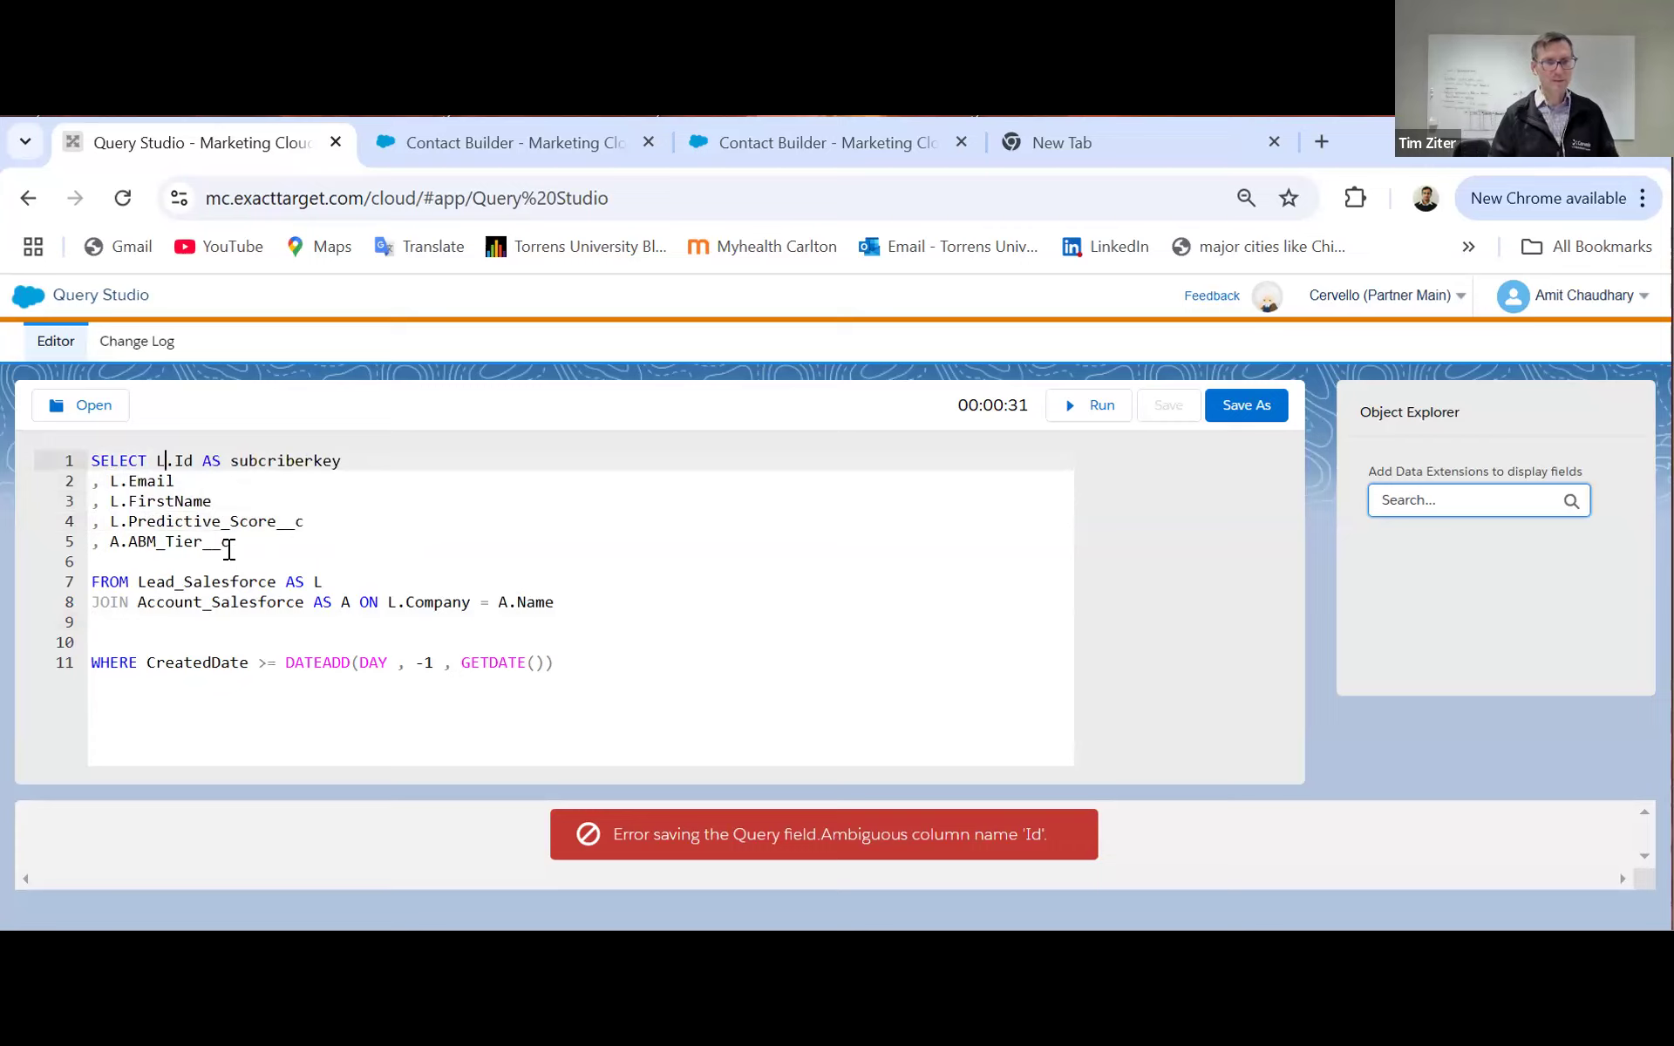
click(146, 660)
text(L.)
Step: Run the whole query again with all its columns qualified by table alias
click(348, 706)
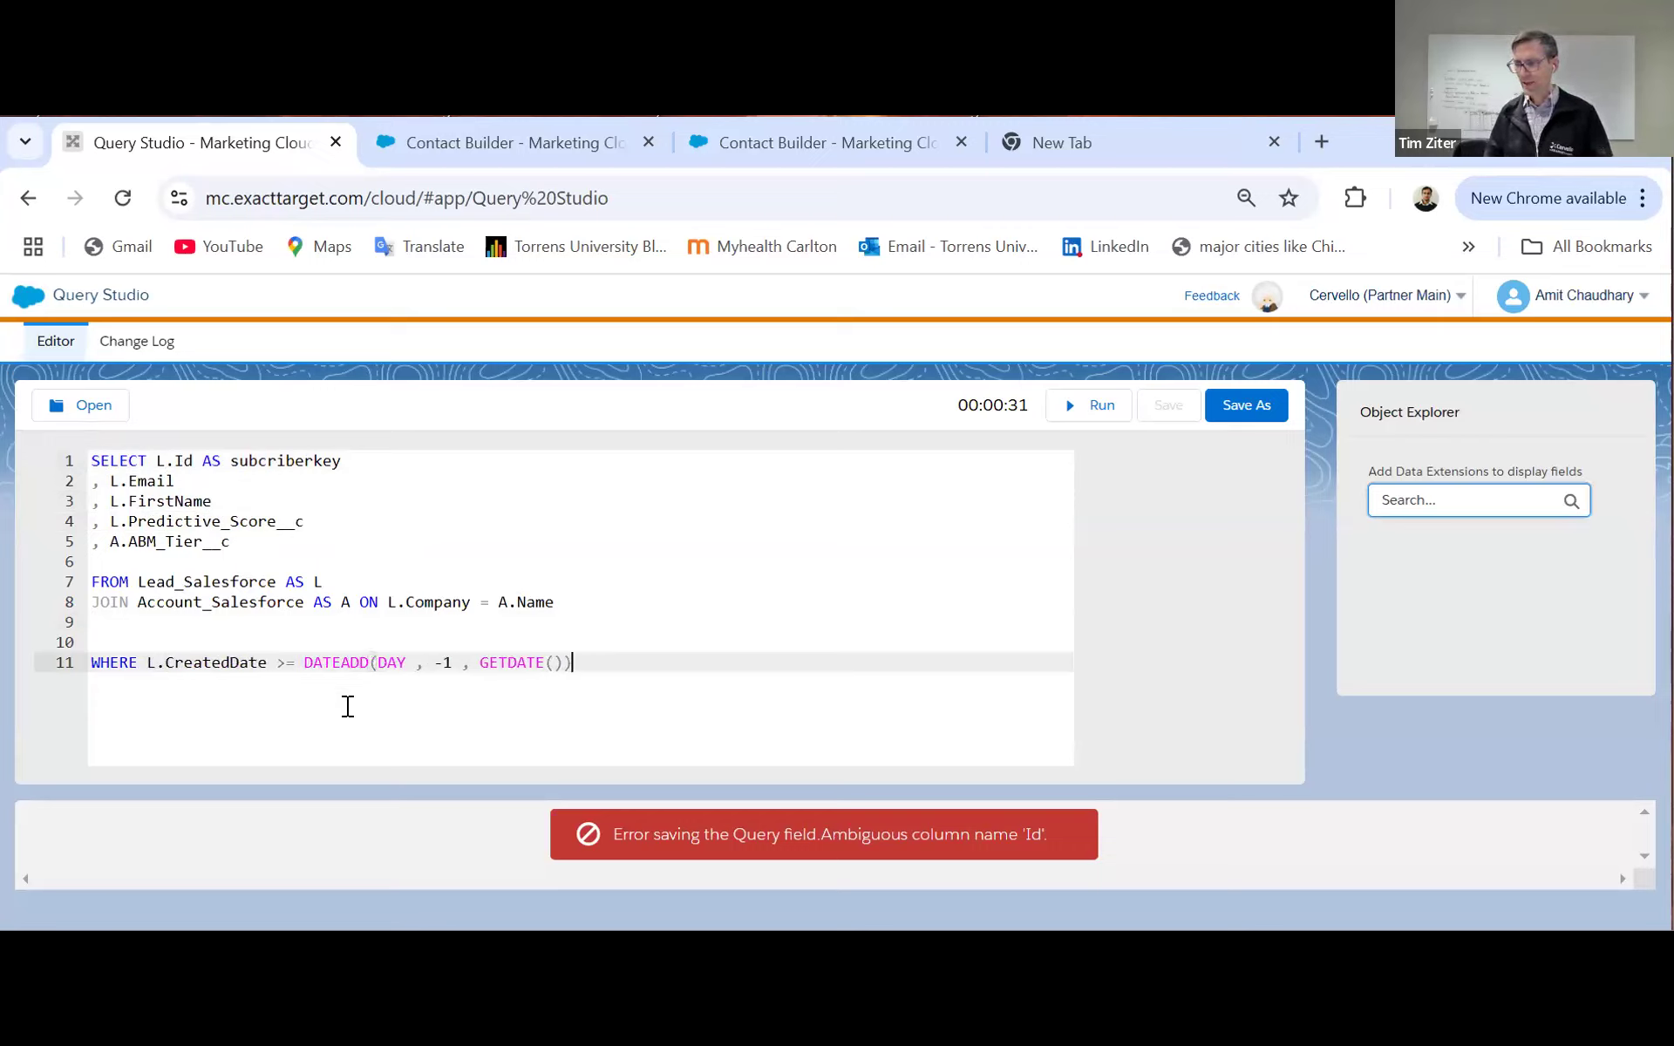
key(ctrl+a)
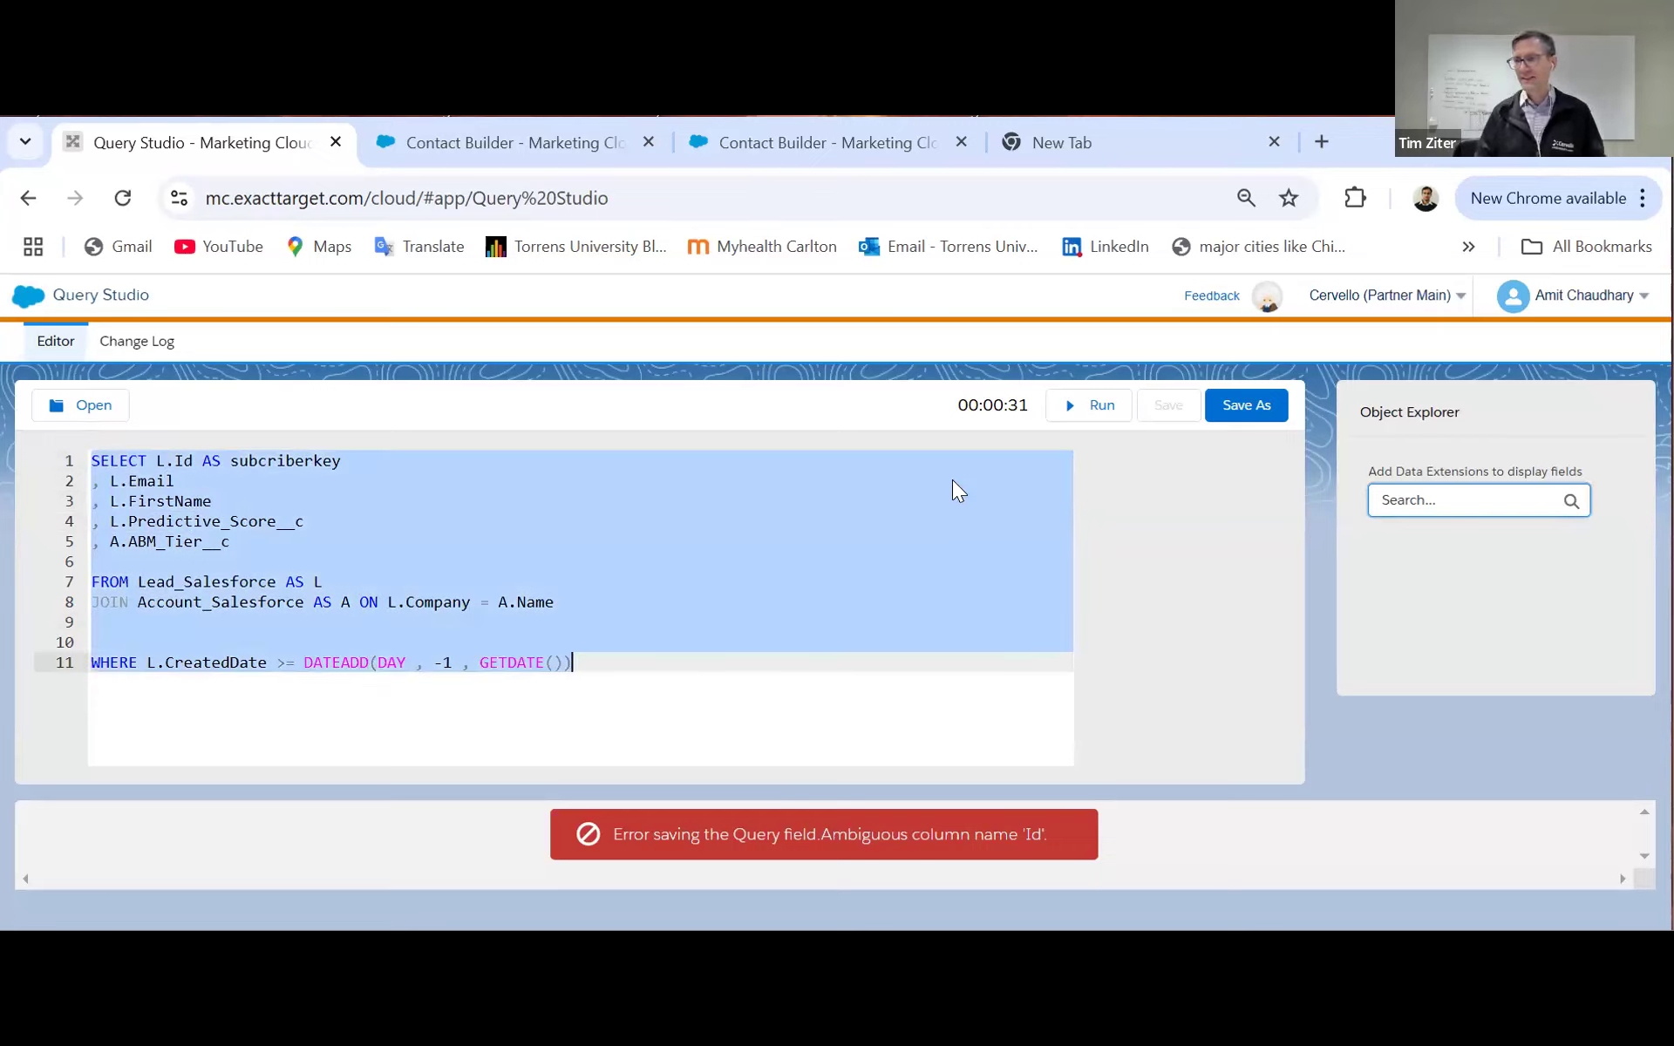
click(1090, 405)
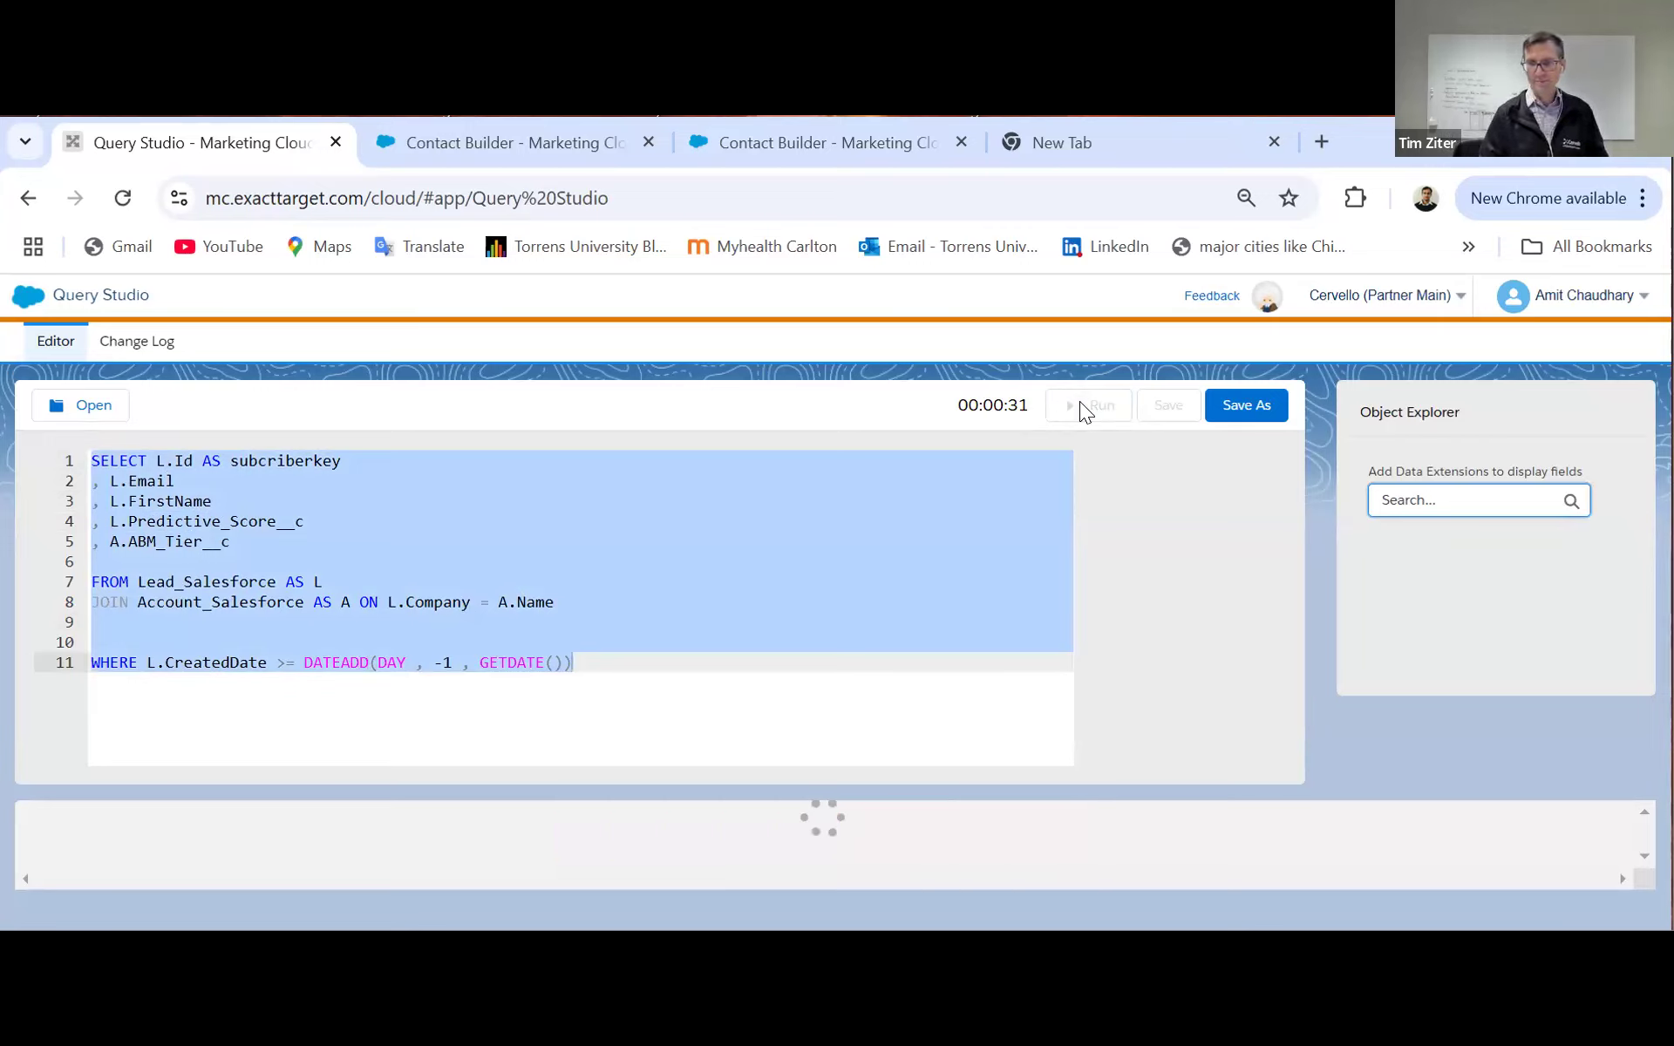